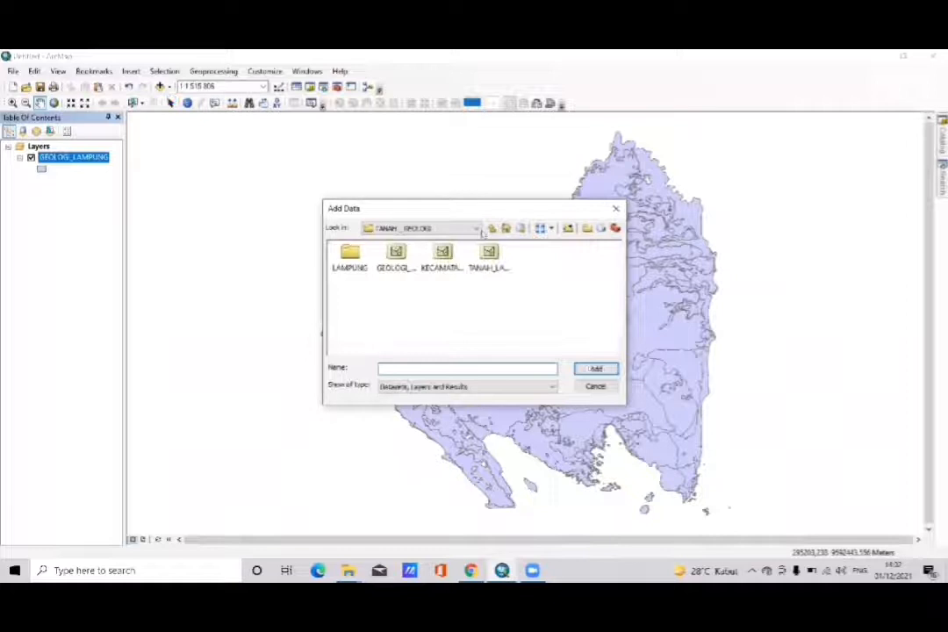
- Add the Batas Kecamatan layer from the Administrasi folder of SHP Peta dasar to the map
{"action": "left_click", "coordinate": [493, 228]}
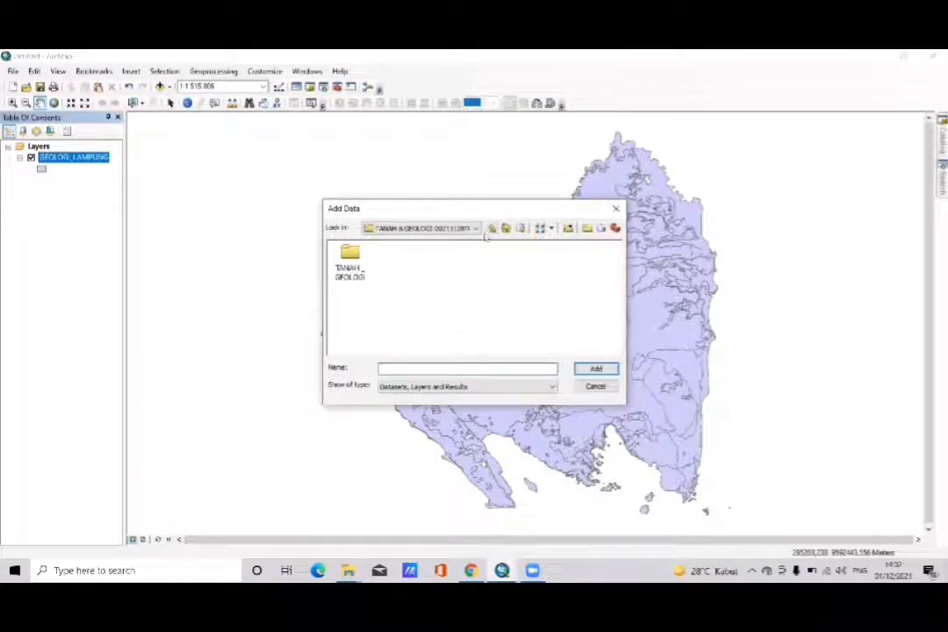
{"action": "left_click", "coordinate": [493, 228]}
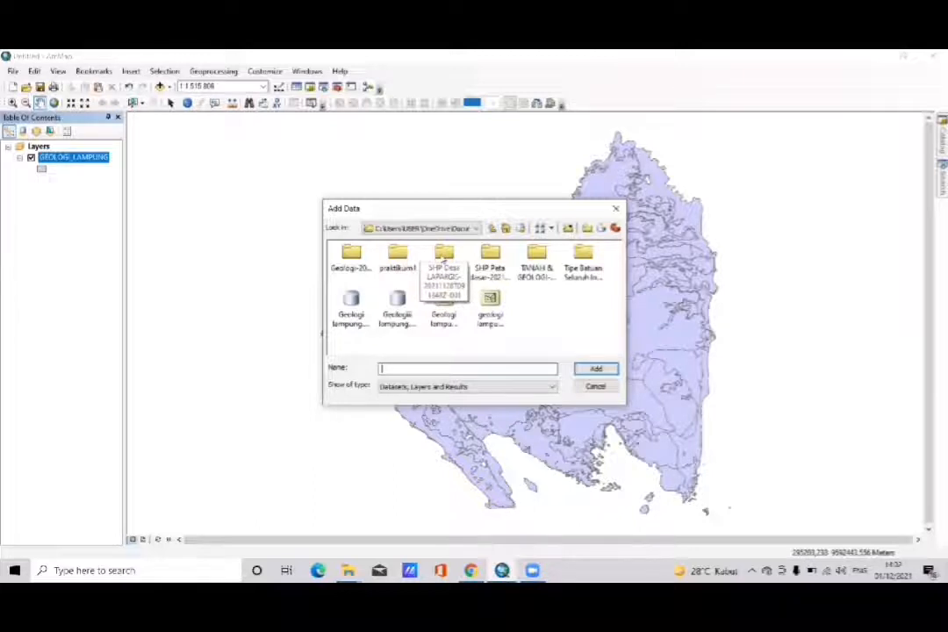
{"action": "double_click", "coordinate": [491, 258]}
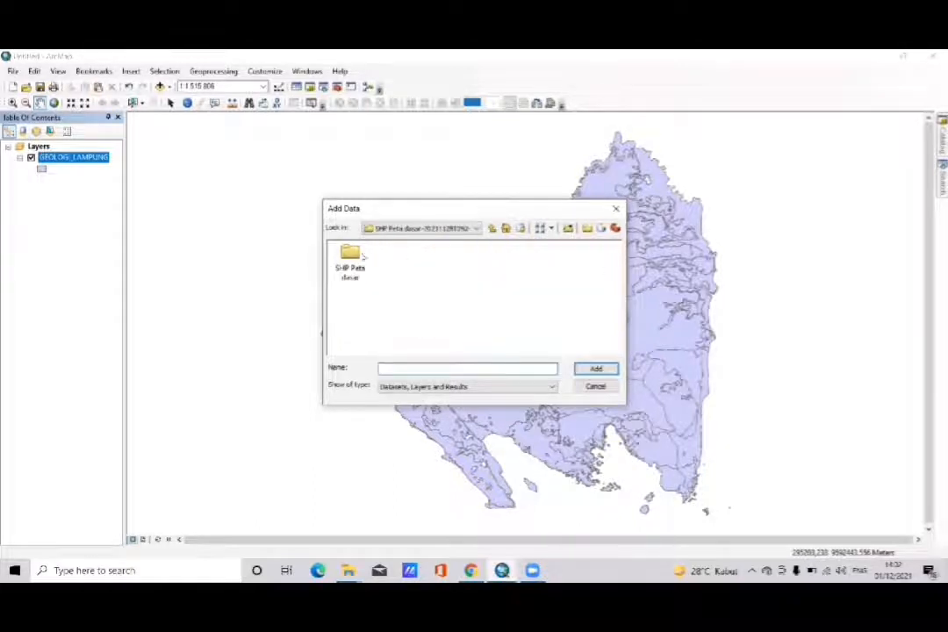
{"action": "double_click", "coordinate": [351, 257]}
{"action": "double_click", "coordinate": [351, 257]}
{"action": "double_click", "coordinate": [444, 259]}
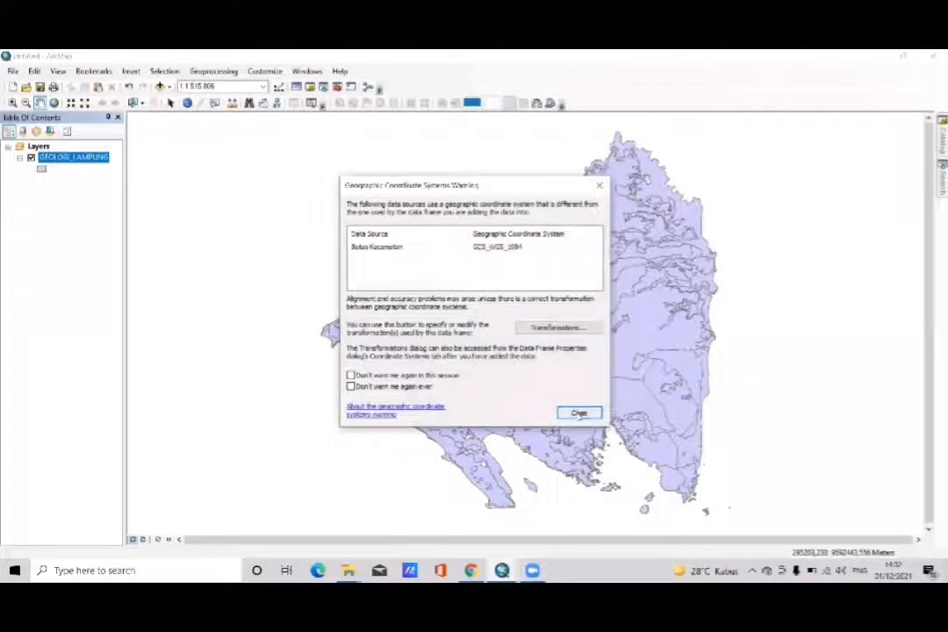
{"action": "left_click", "coordinate": [579, 413]}
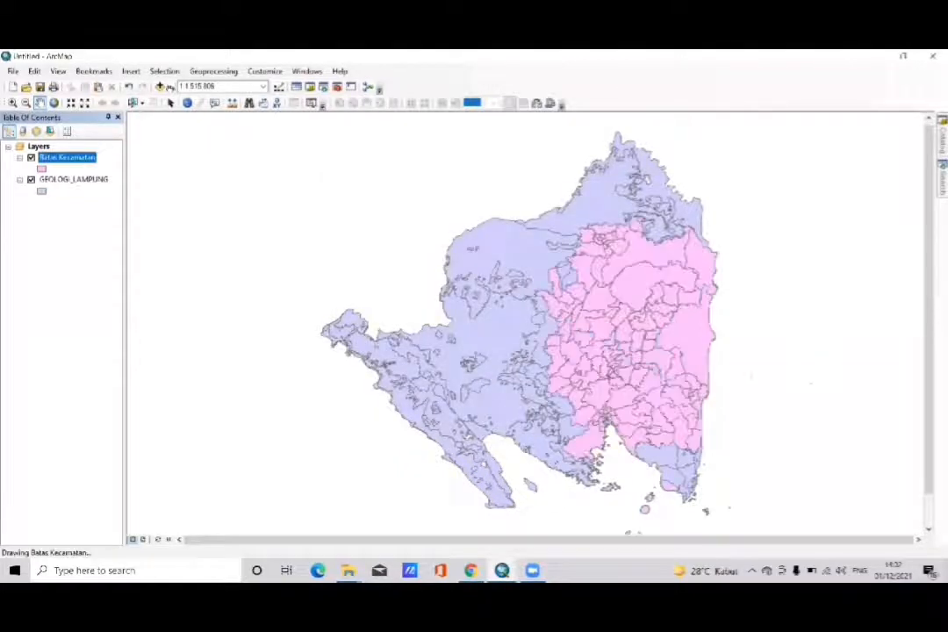
- Add the Desa Lampung layer from the SHP Desa LAPAKGIS folder to the map
{"action": "left_click", "coordinate": [168, 88]}
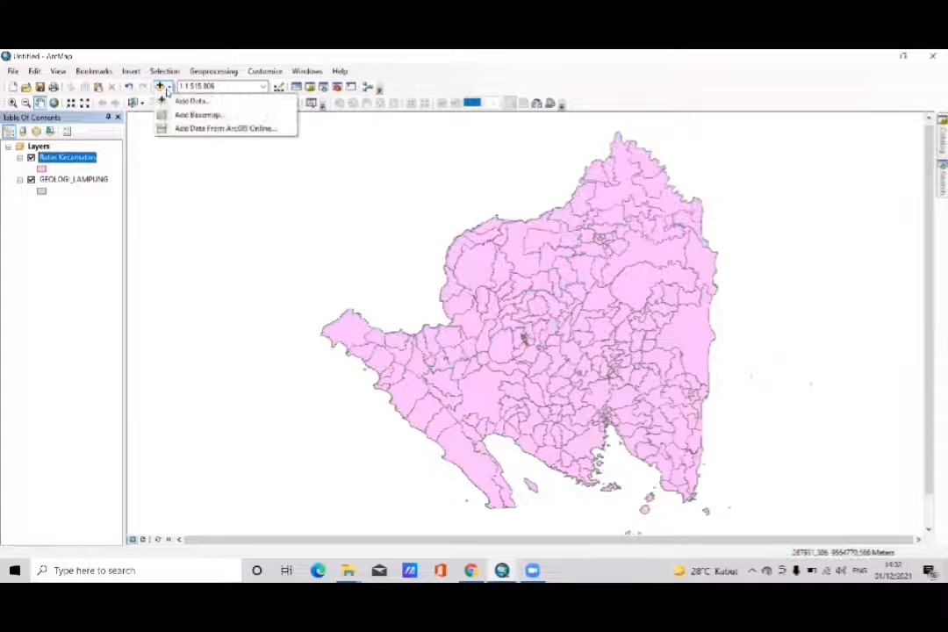
{"action": "left_click", "coordinate": [169, 102]}
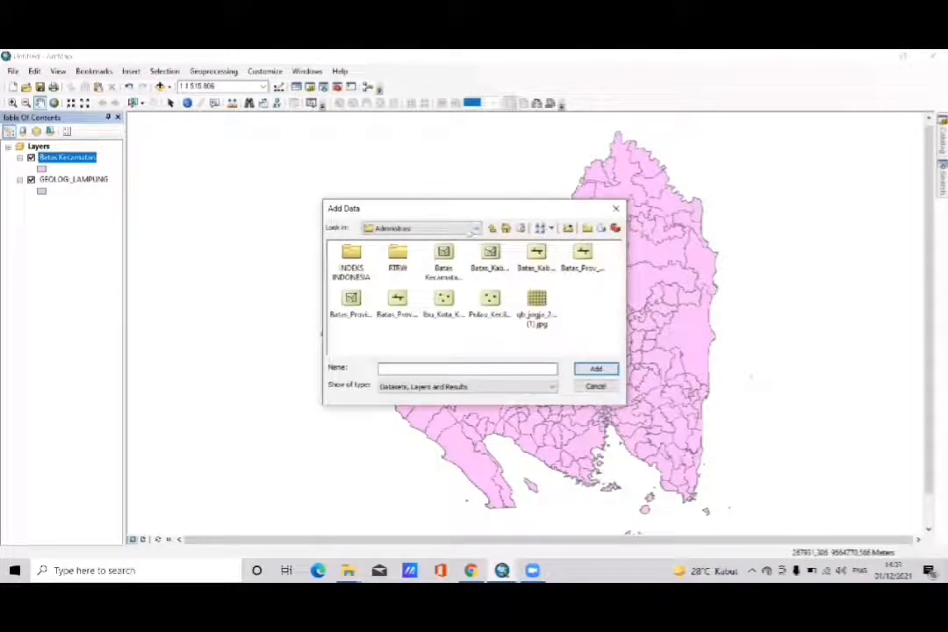
{"action": "left_click", "coordinate": [491, 227]}
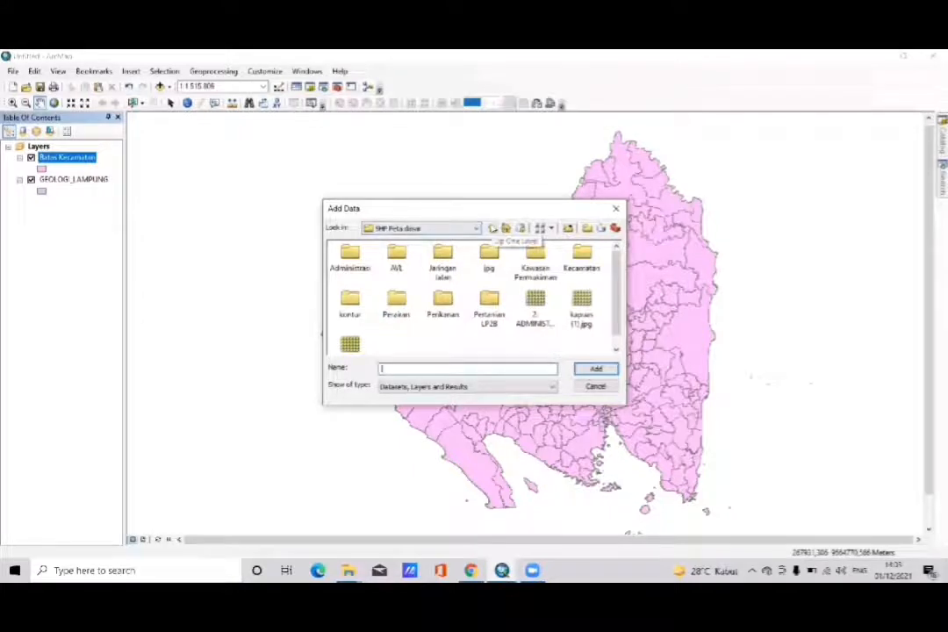
{"action": "left_click", "coordinate": [492, 228]}
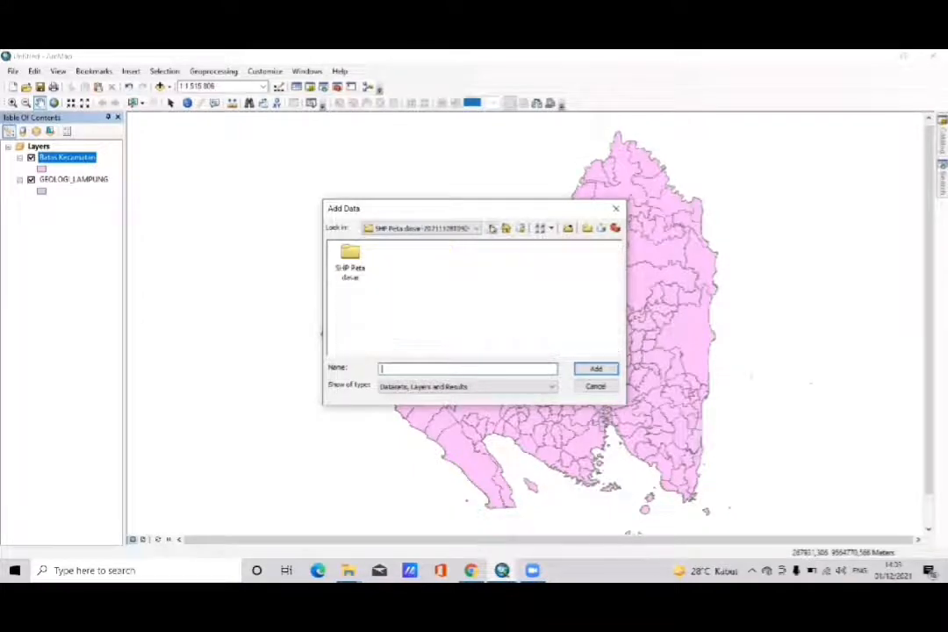
{"action": "left_click", "coordinate": [492, 228]}
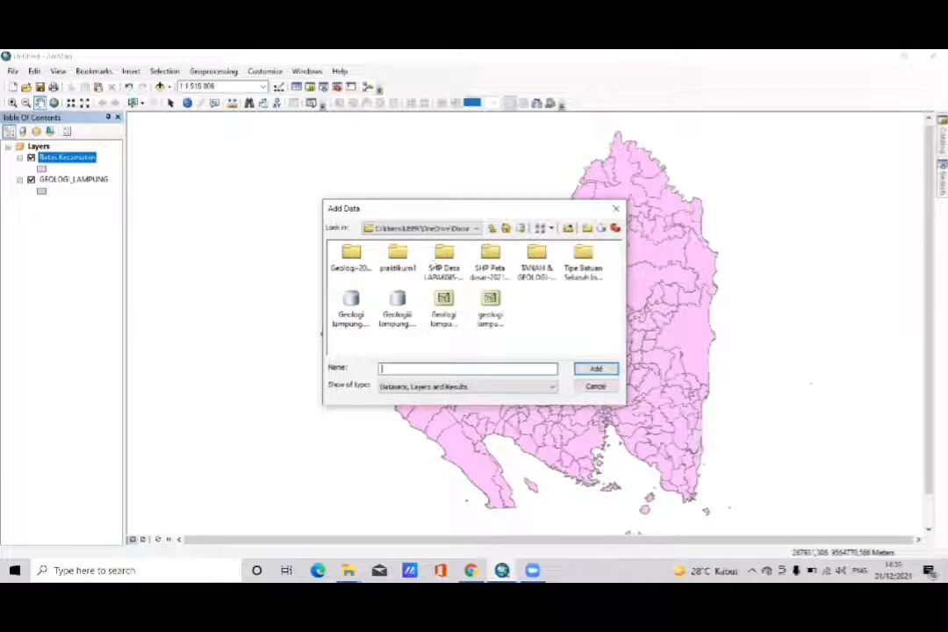
{"action": "double_click", "coordinate": [434, 265]}
{"action": "double_click", "coordinate": [352, 257]}
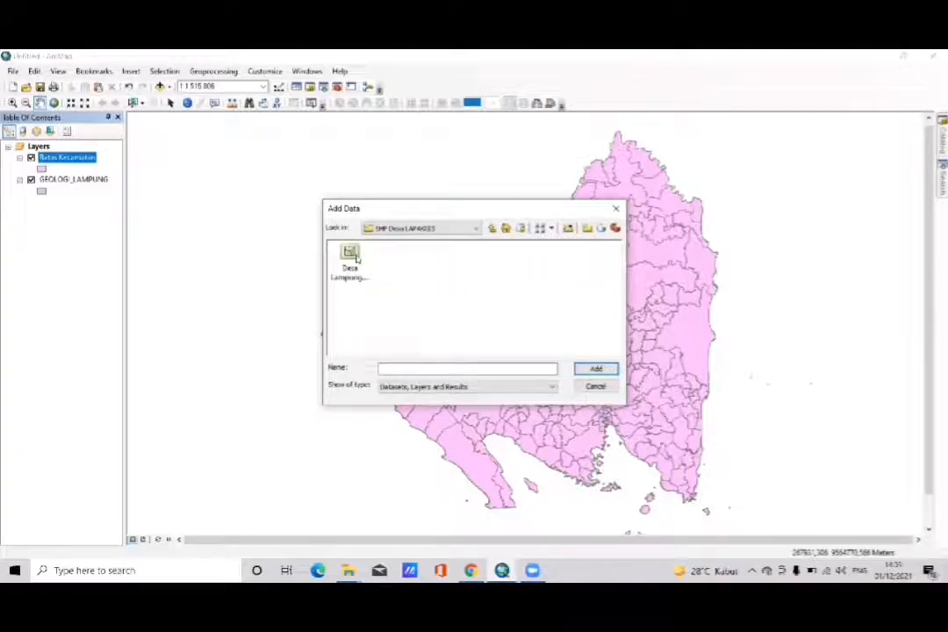
{"action": "double_click", "coordinate": [350, 256]}
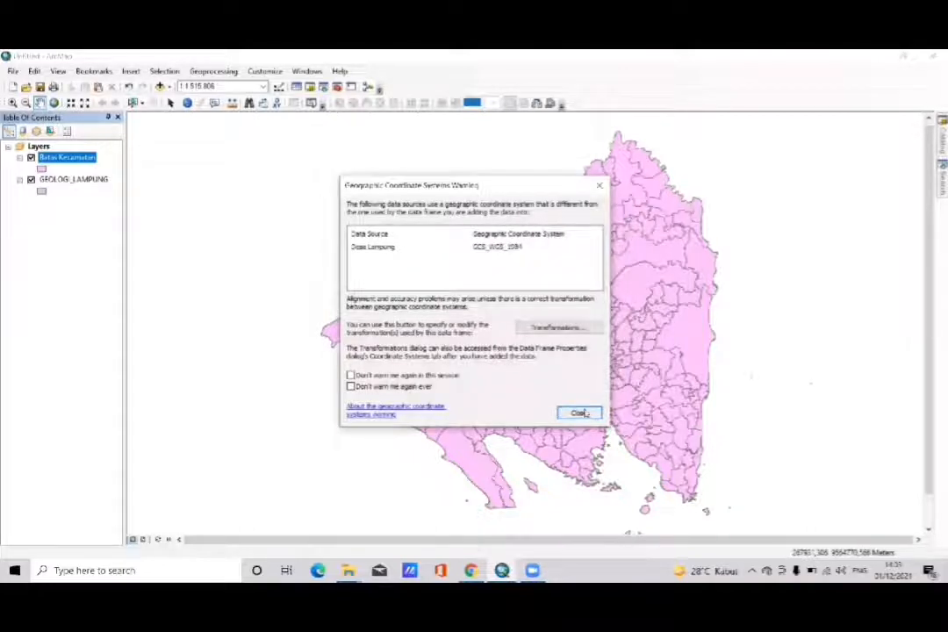
{"action": "left_click", "coordinate": [579, 412]}
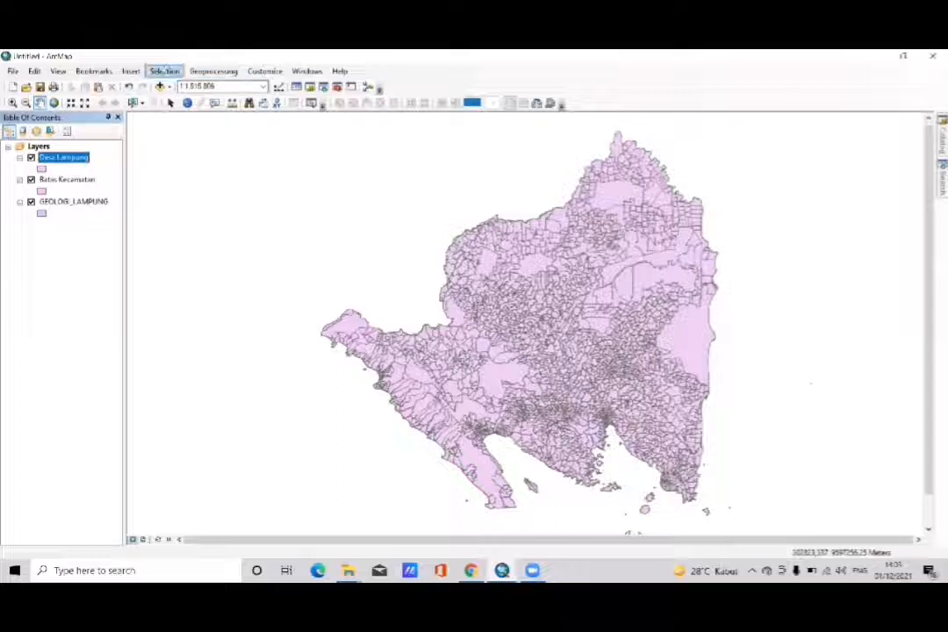
- Set up a Union with Desa Lampung, Batas Kecamatan and GEOLOGI_LAMPUNG as the input features
{"action": "left_click", "coordinate": [220, 73]}
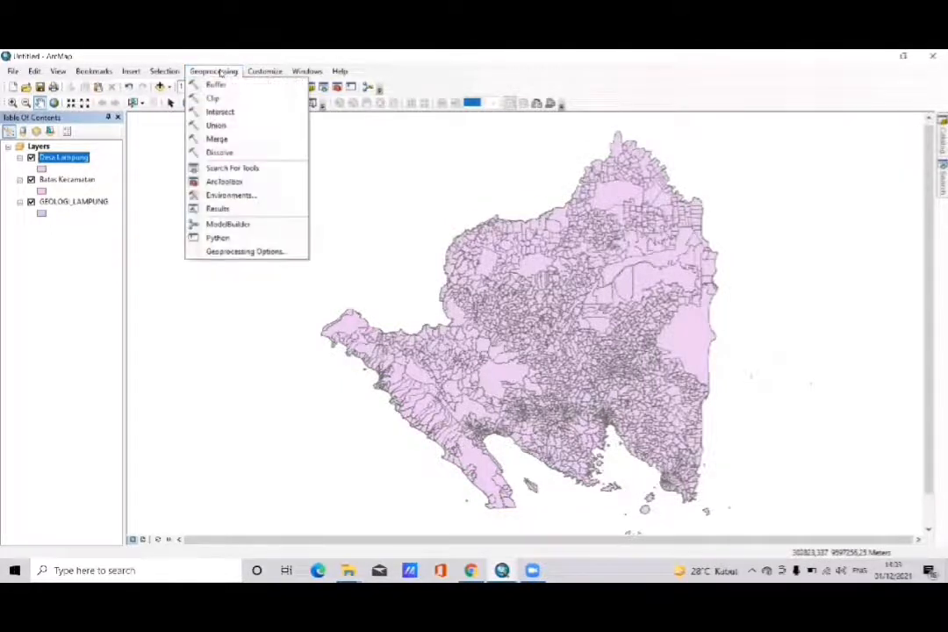
{"action": "left_click", "coordinate": [214, 125]}
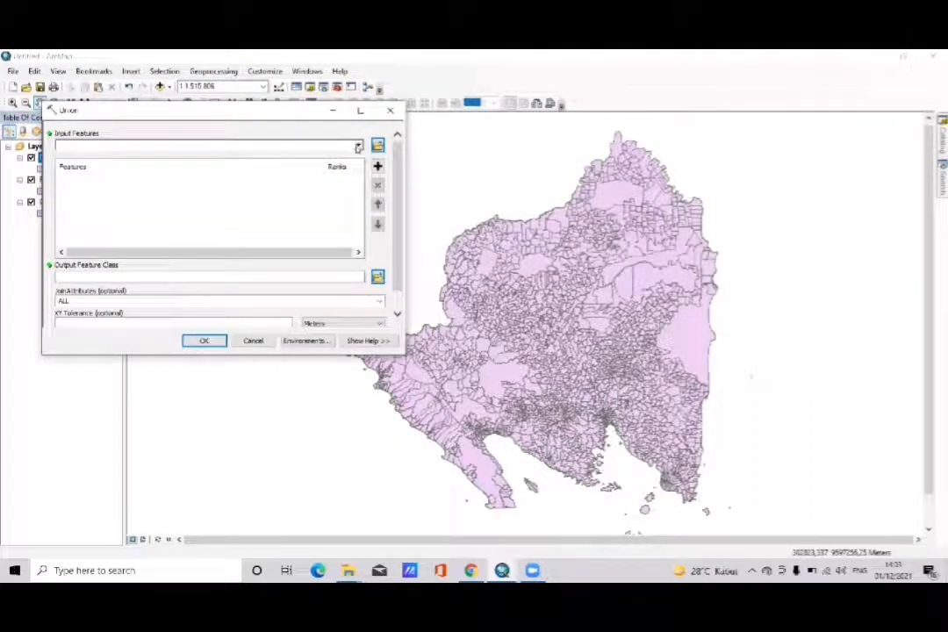
{"action": "left_click", "coordinate": [358, 147]}
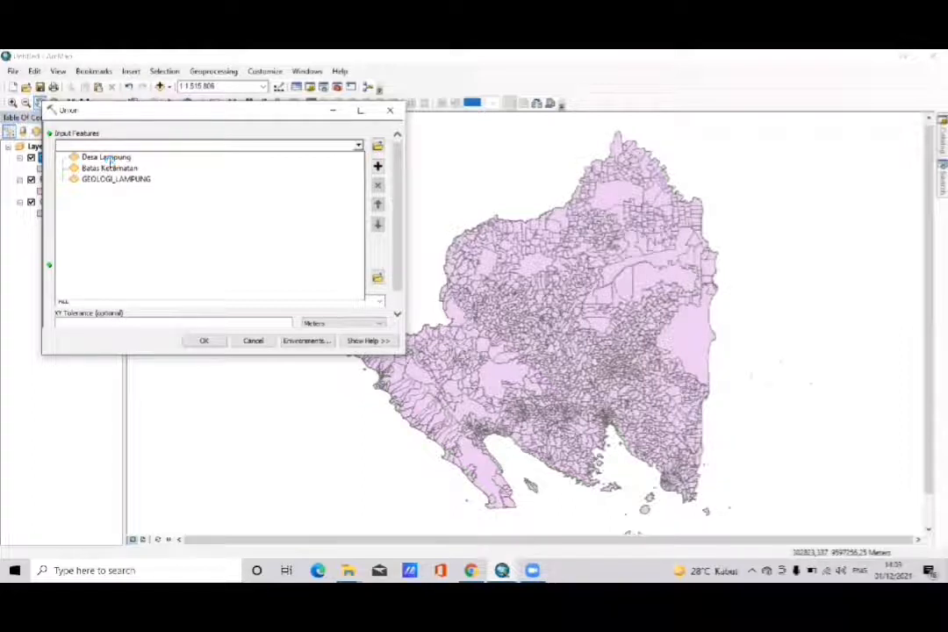
{"action": "left_click", "coordinate": [107, 158]}
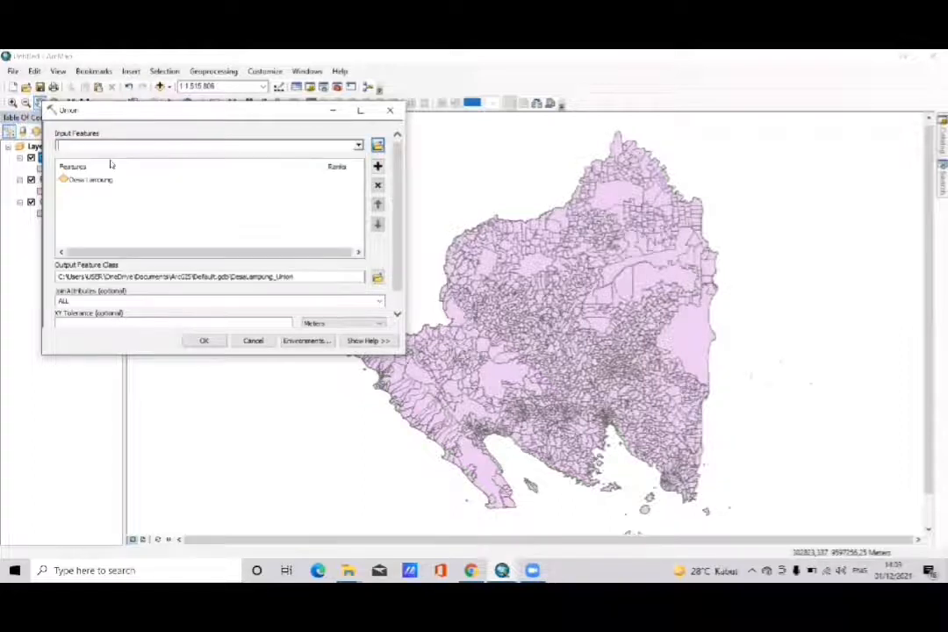
{"action": "left_click", "coordinate": [359, 146]}
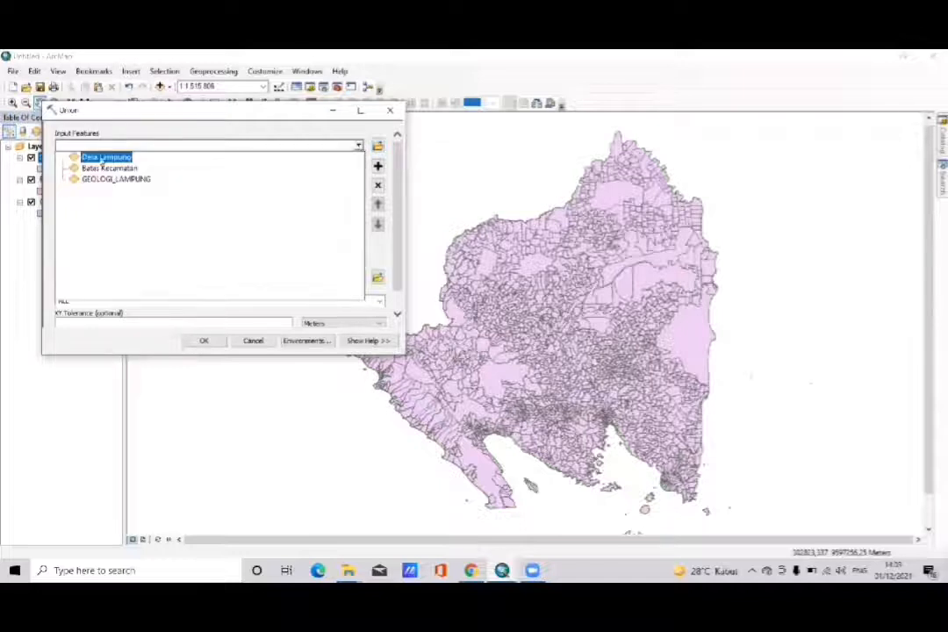
{"action": "left_click", "coordinate": [104, 169]}
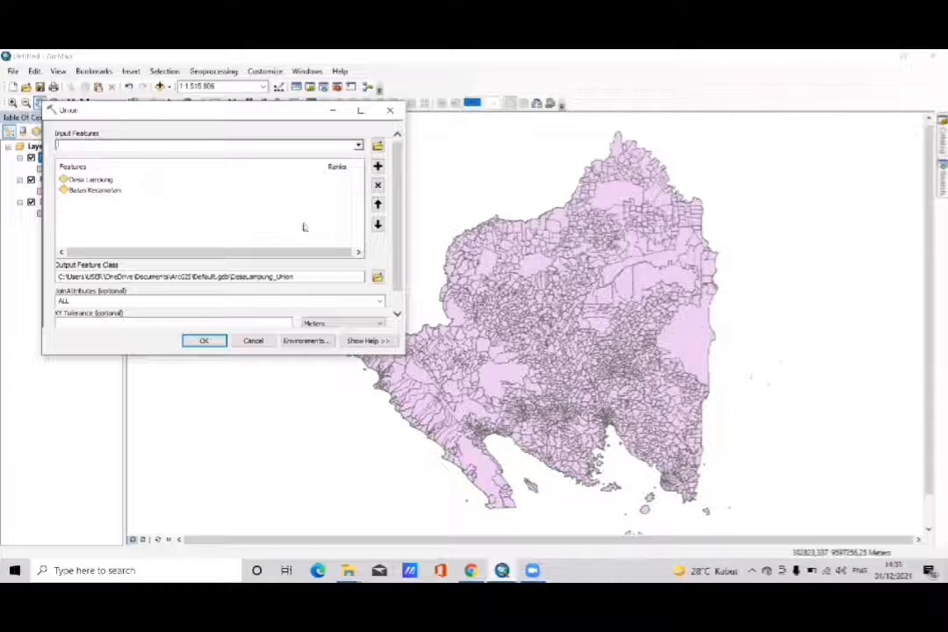
{"action": "left_click", "coordinate": [357, 148]}
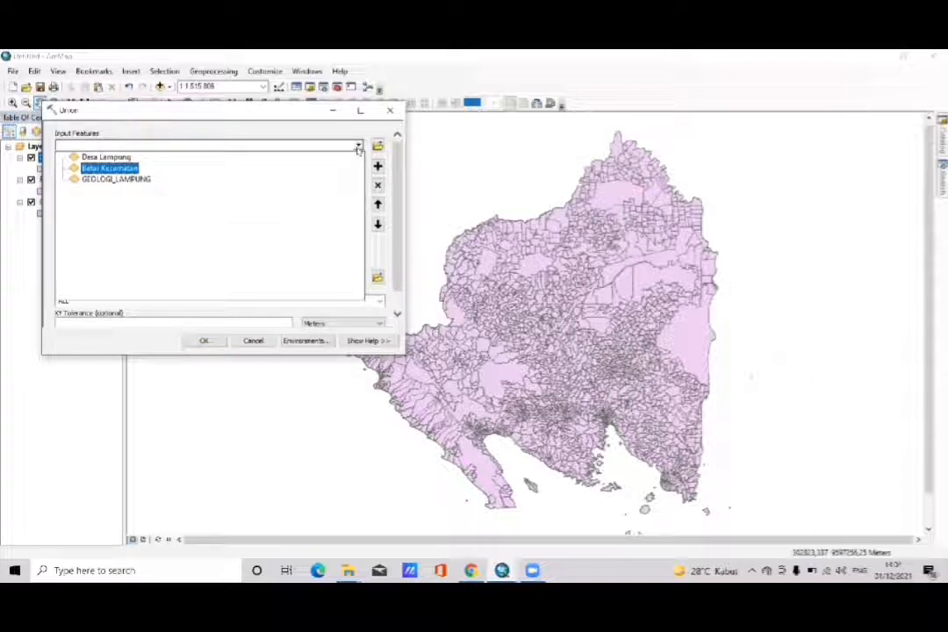
{"action": "left_click", "coordinate": [111, 179]}
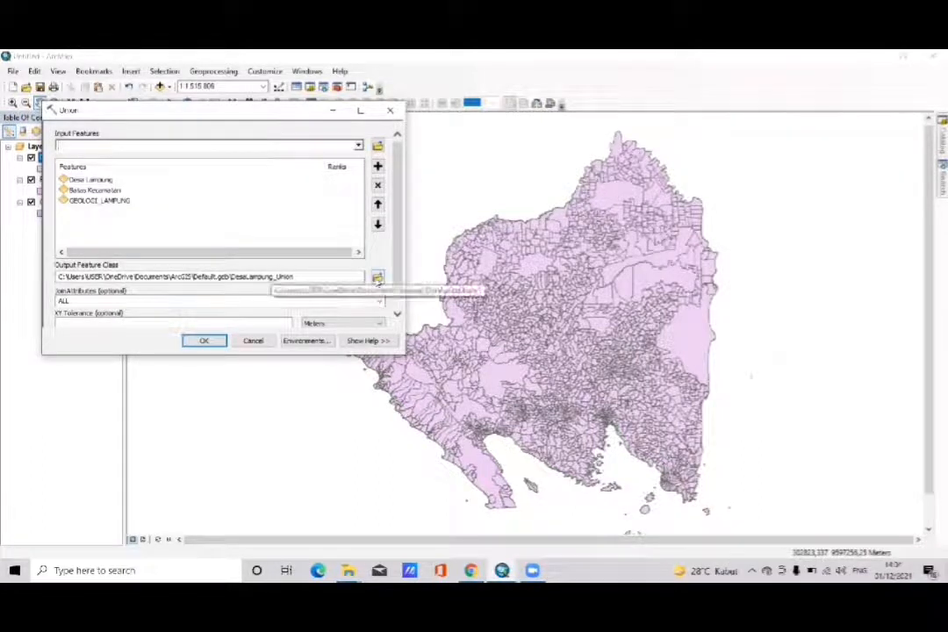
- Create a folder named geologi 2 for the Union's output feature class and open it
{"action": "left_click", "coordinate": [377, 279]}
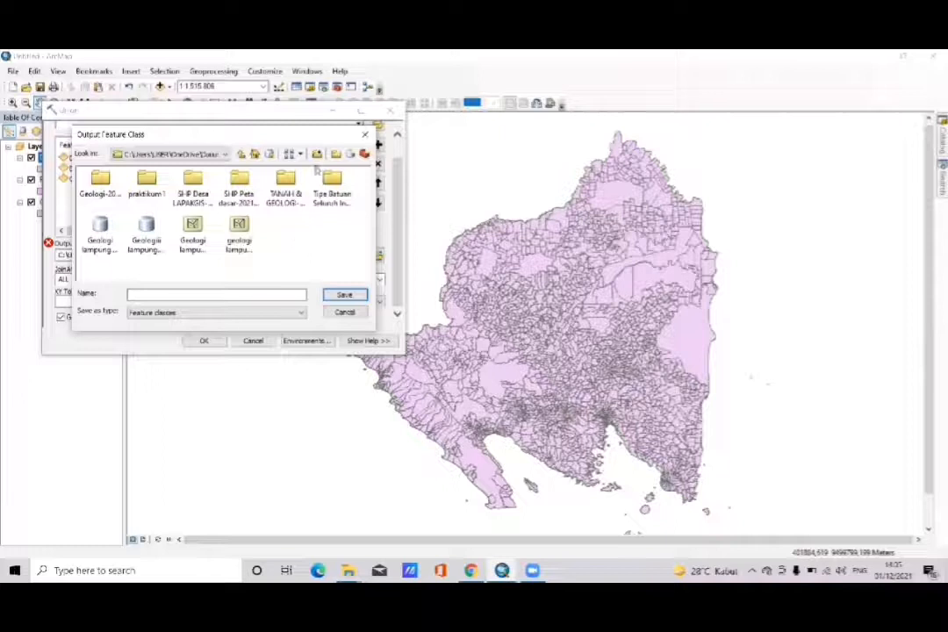
{"action": "left_click", "coordinate": [335, 155]}
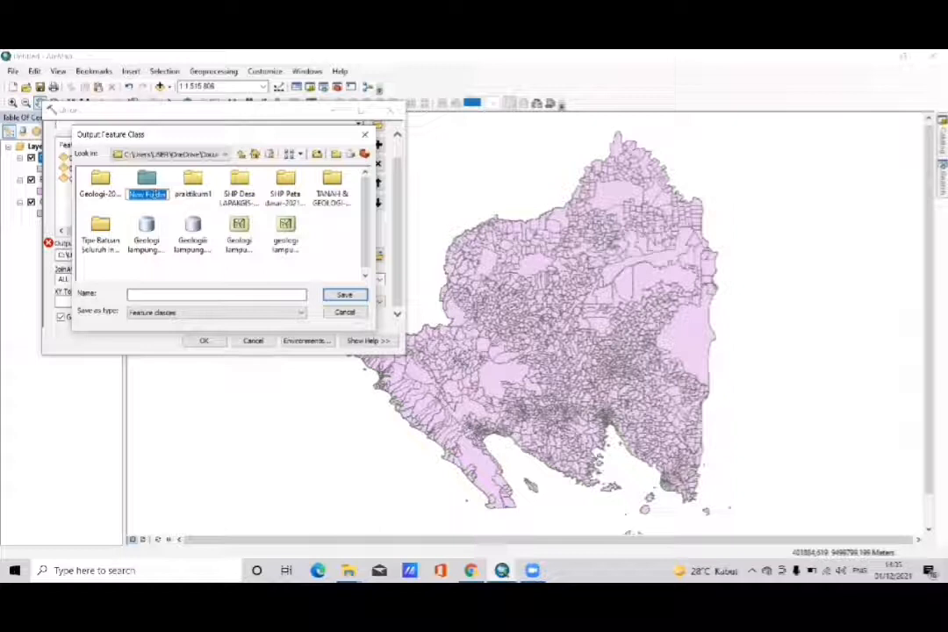
{"action": "type", "text": "geologi-2"}
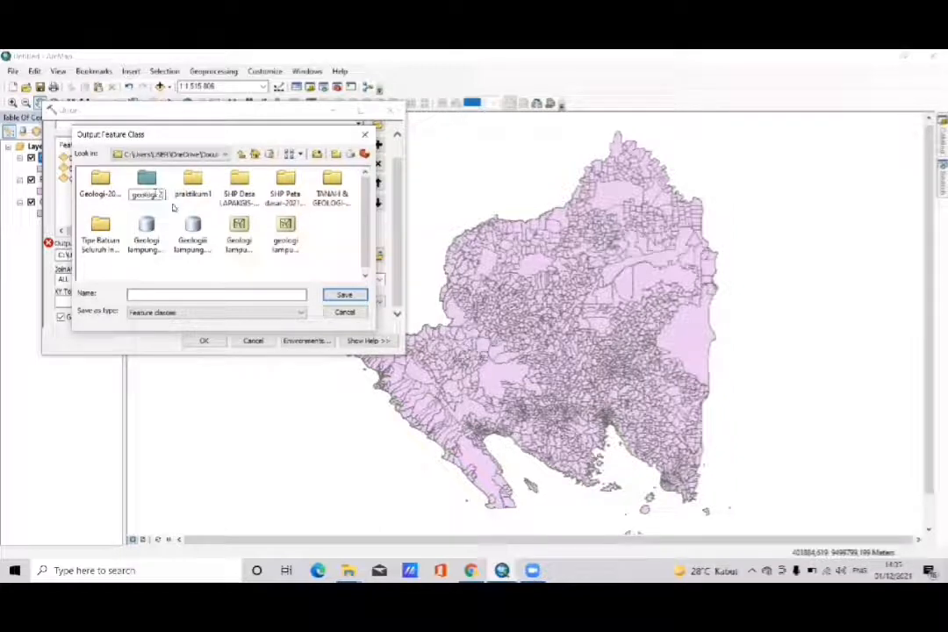
{"action": "left_click", "coordinate": [174, 208]}
{"action": "double_click", "coordinate": [148, 183]}
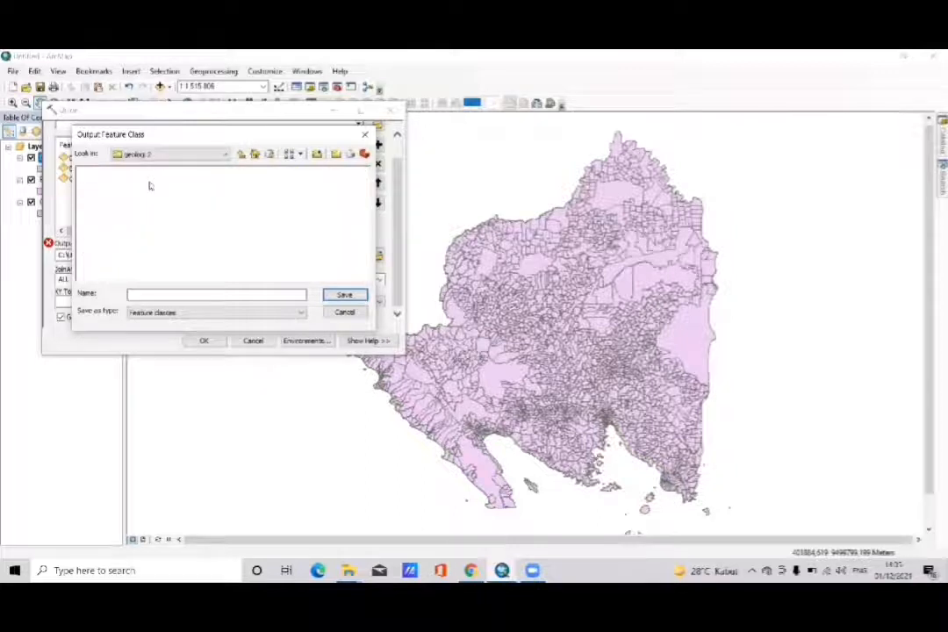
- Name the output feature class geologi lampung and run the Union
{"action": "left_click", "coordinate": [160, 293]}
{"action": "type", "text": "geologi lampung"}
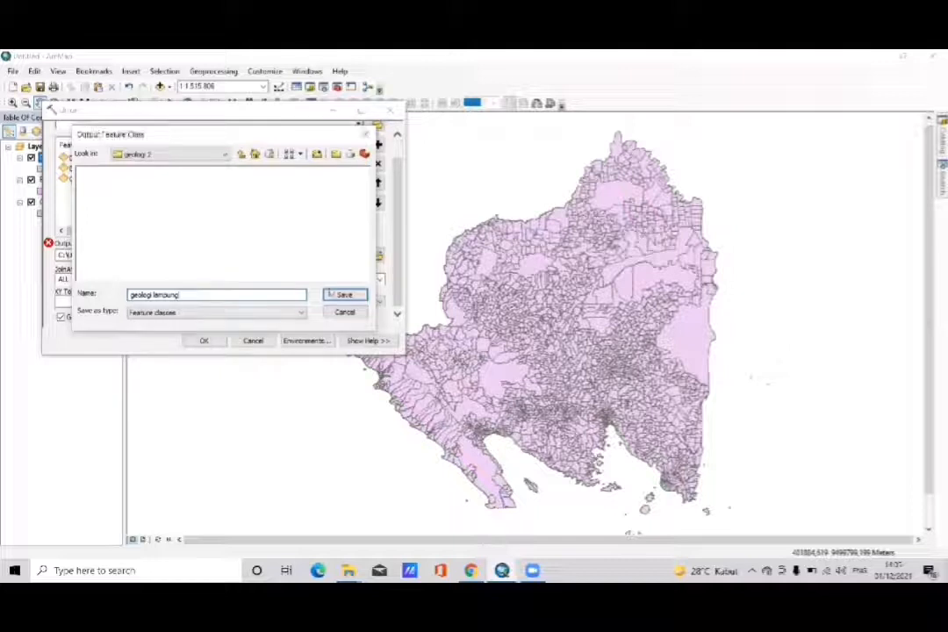
{"action": "key", "text": "Return"}
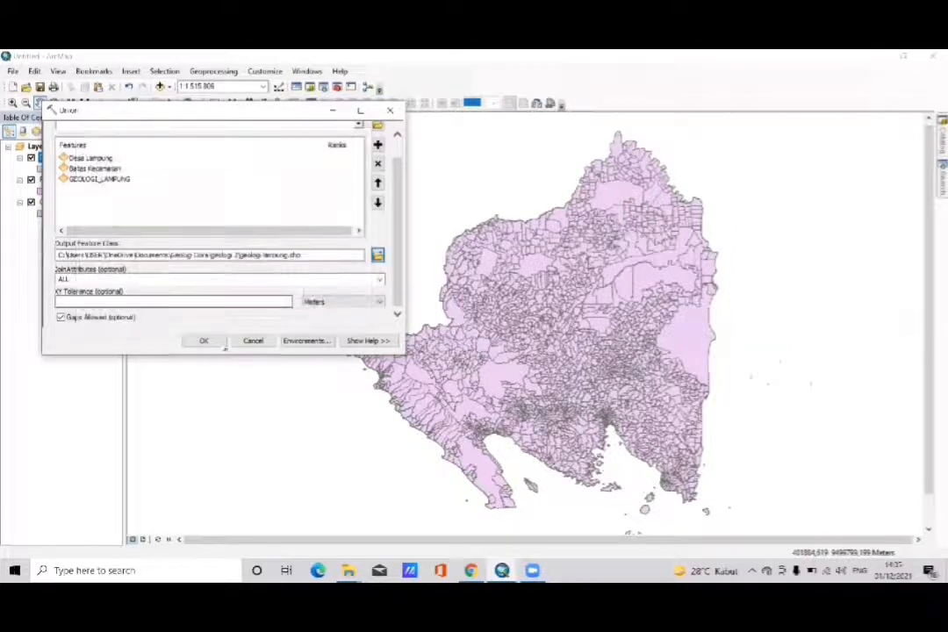
{"action": "left_click", "coordinate": [204, 341]}
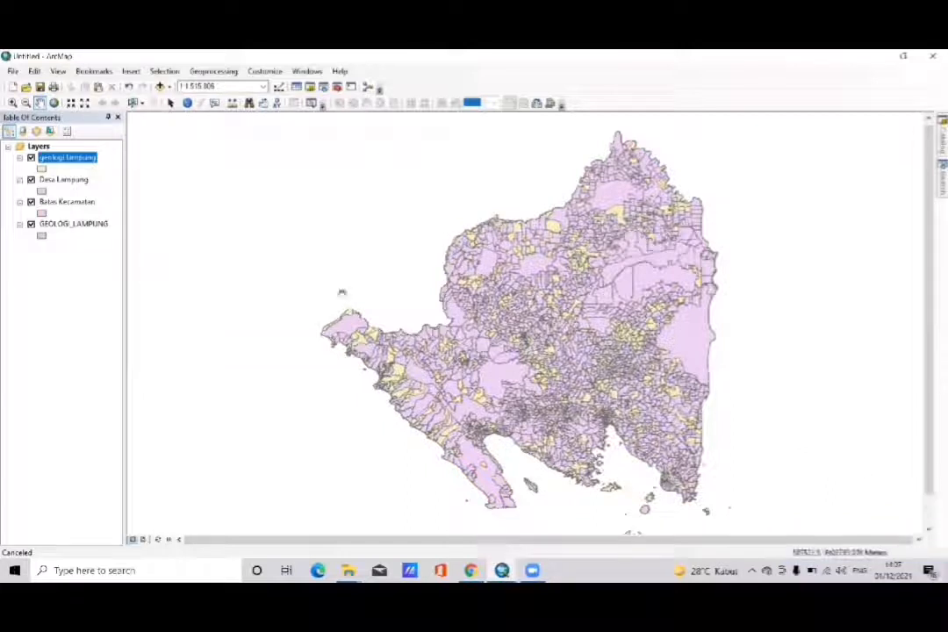
- Hide the GEOLOGI_LAMPUNG, Batas Kecamatan and Desa Lampung layers, leaving only geologi lampung displayed
{"action": "left_click", "coordinate": [31, 223]}
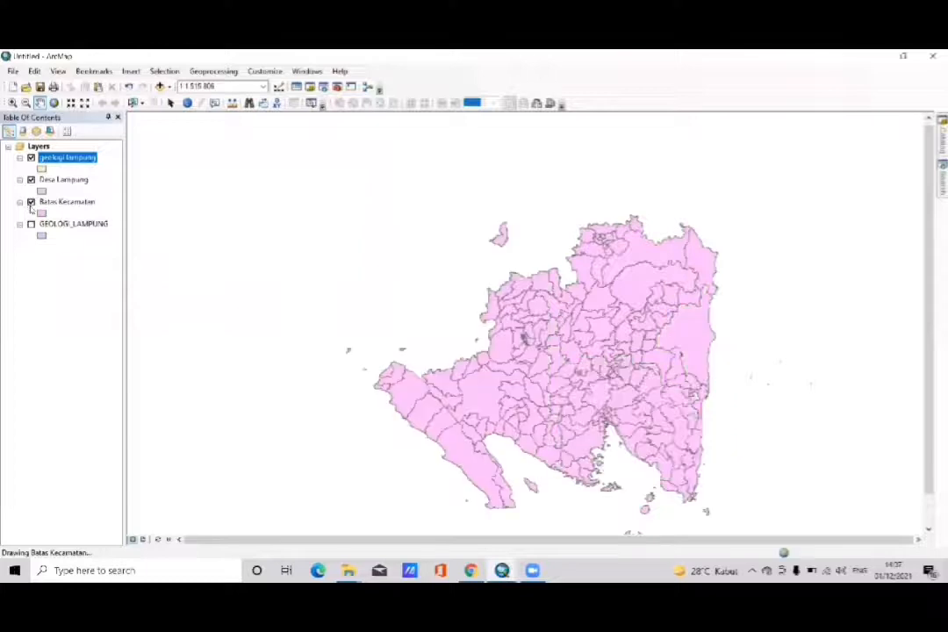
{"action": "left_click", "coordinate": [30, 202]}
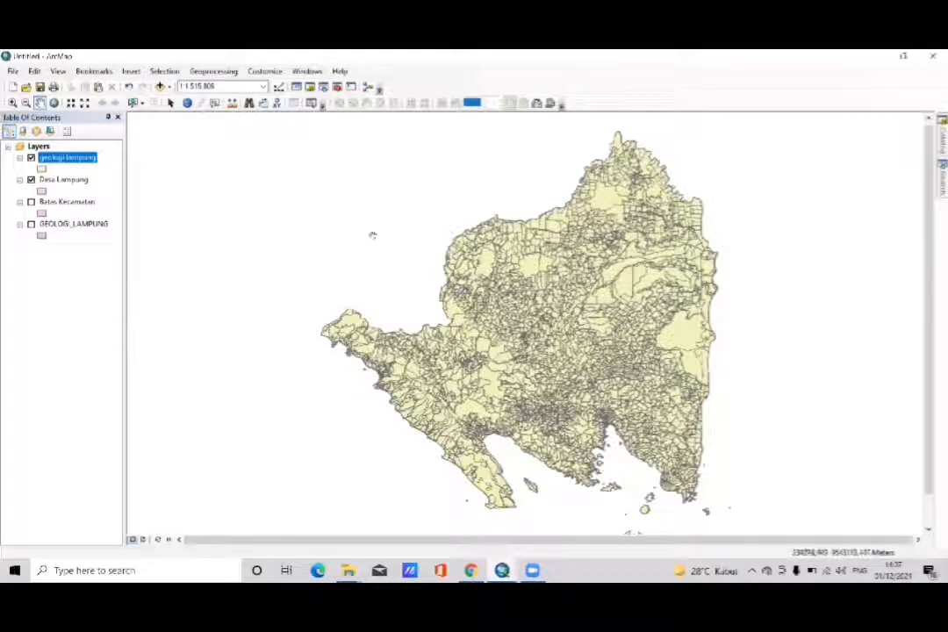
{"action": "left_click_drag", "start_coordinate": [476, 301], "coordinate": [353, 286]}
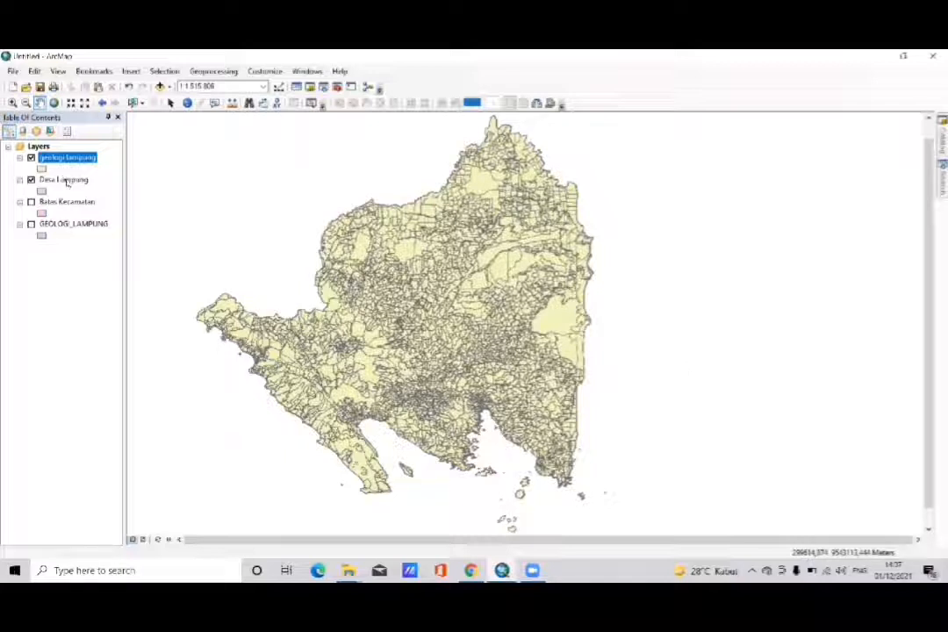
{"action": "left_click", "coordinate": [31, 180]}
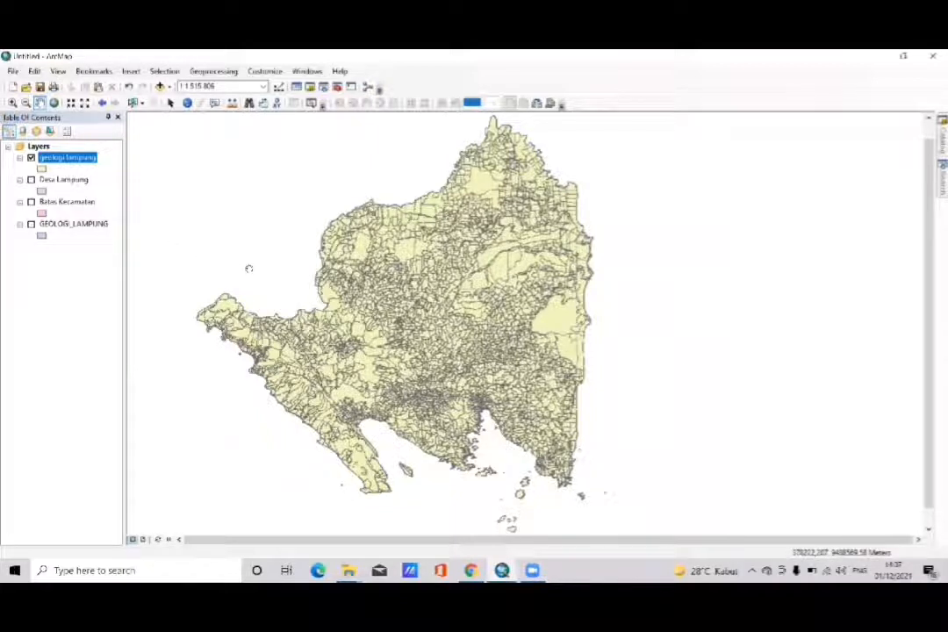
- Open the attribute table of the geologi lampung layer and start a Select by Attributes query on it
{"action": "right_click", "coordinate": [82, 161]}
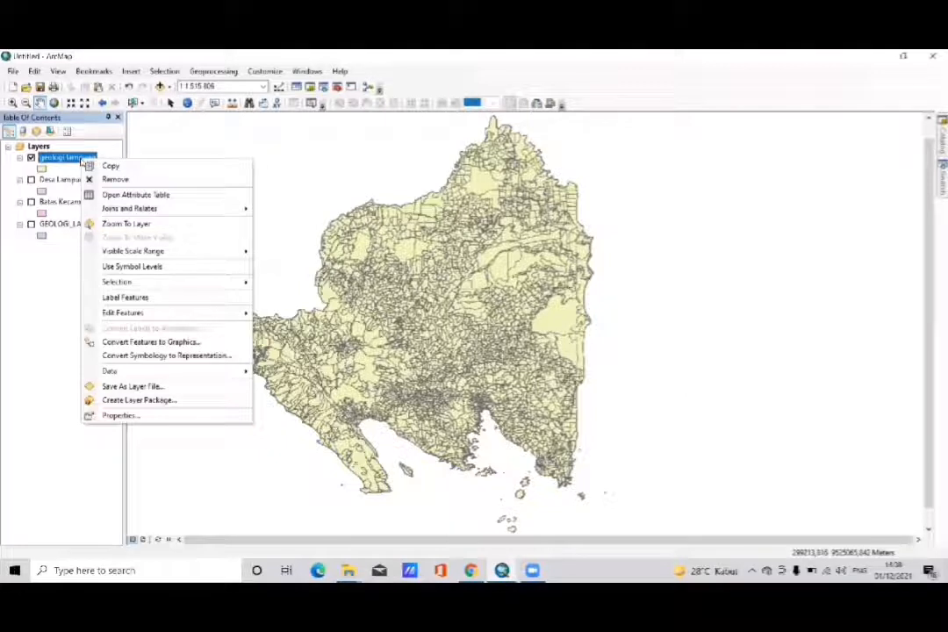
{"action": "left_click", "coordinate": [120, 195]}
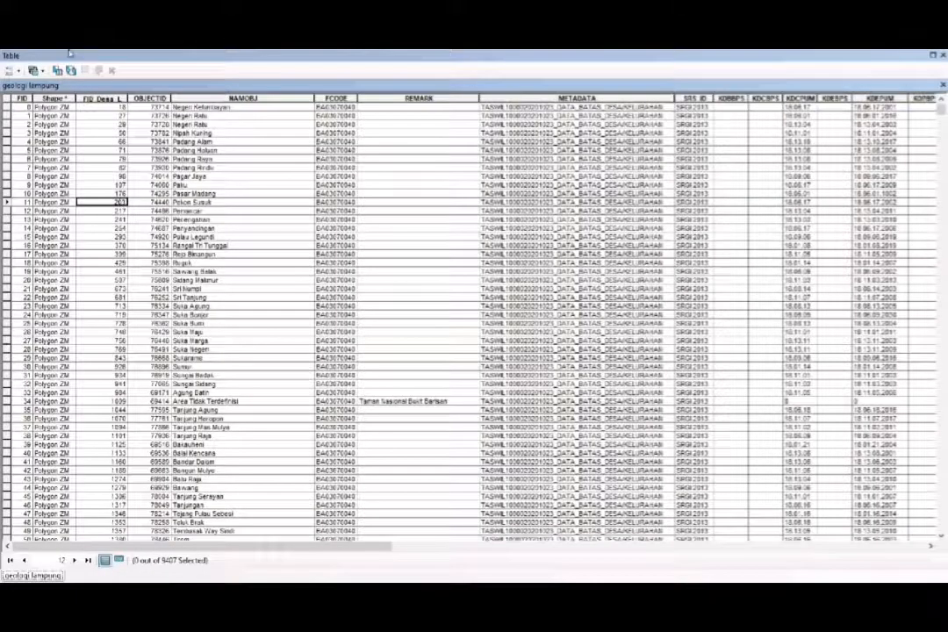
{"action": "left_click", "coordinate": [57, 71]}
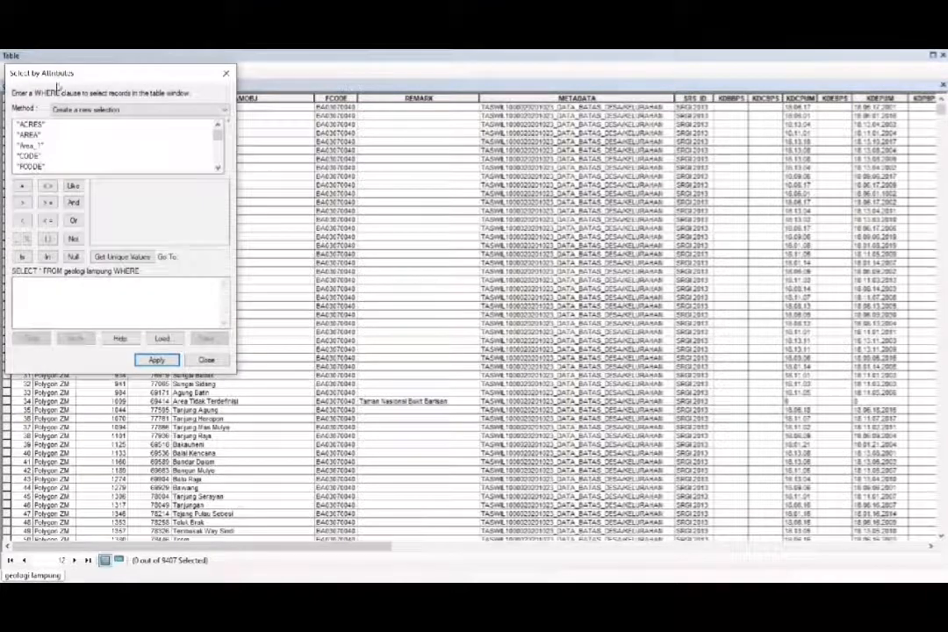
- Begin the WHERE clause with the KECAMATAN field followed by the equals operator
{"action": "left_click", "coordinate": [31, 128]}
{"action": "key", "text": "Down"}
{"action": "key", "text": "Down"}
{"action": "key", "text": "Down"}
{"action": "key", "text": "Down"}
{"action": "key", "text": "Down"}
{"action": "key", "text": "Down"}
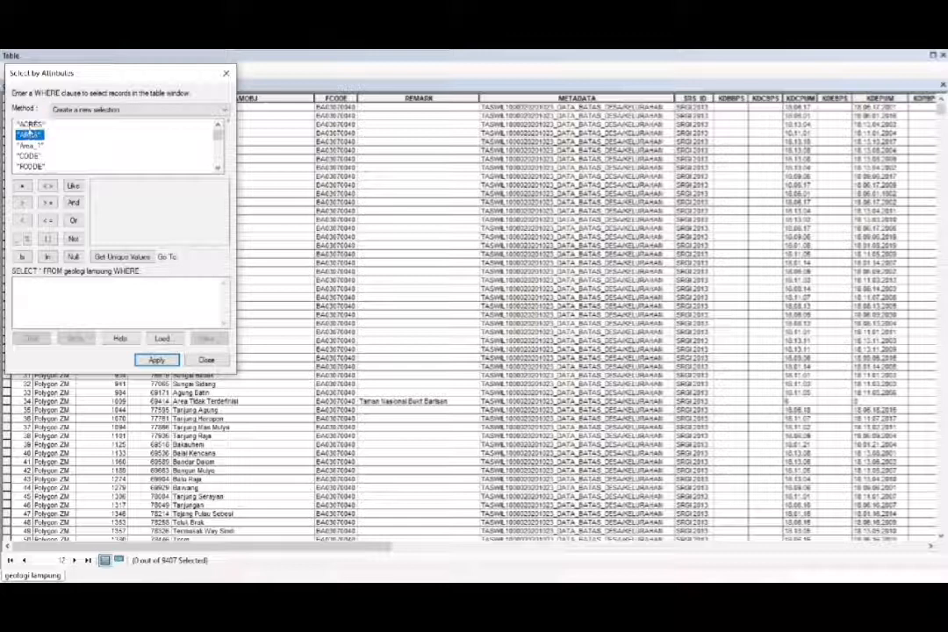
{"action": "key", "text": "Down"}
{"action": "key", "text": "Down"}
{"action": "key", "text": "Down"}
{"action": "key", "text": "Down"}
{"action": "key", "text": "Down"}
{"action": "key", "text": "Down"}
{"action": "key", "text": "Down"}
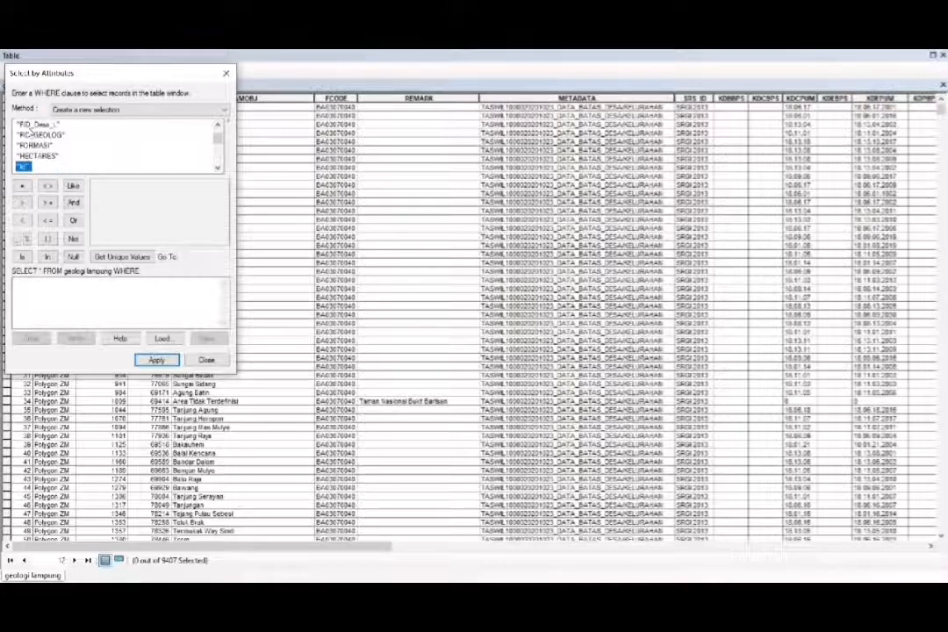
{"action": "key", "text": "Down"}
{"action": "key", "text": "Down"}
{"action": "key", "text": "Down"}
{"action": "key", "text": "Down"}
{"action": "key", "text": "Down"}
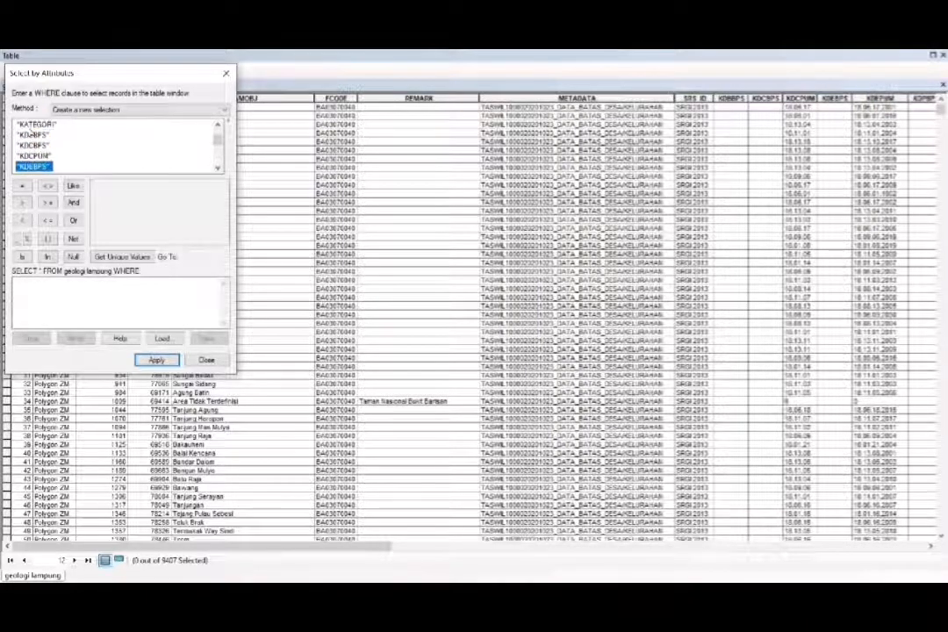
{"action": "key", "text": "Down"}
{"action": "key", "text": "Down"}
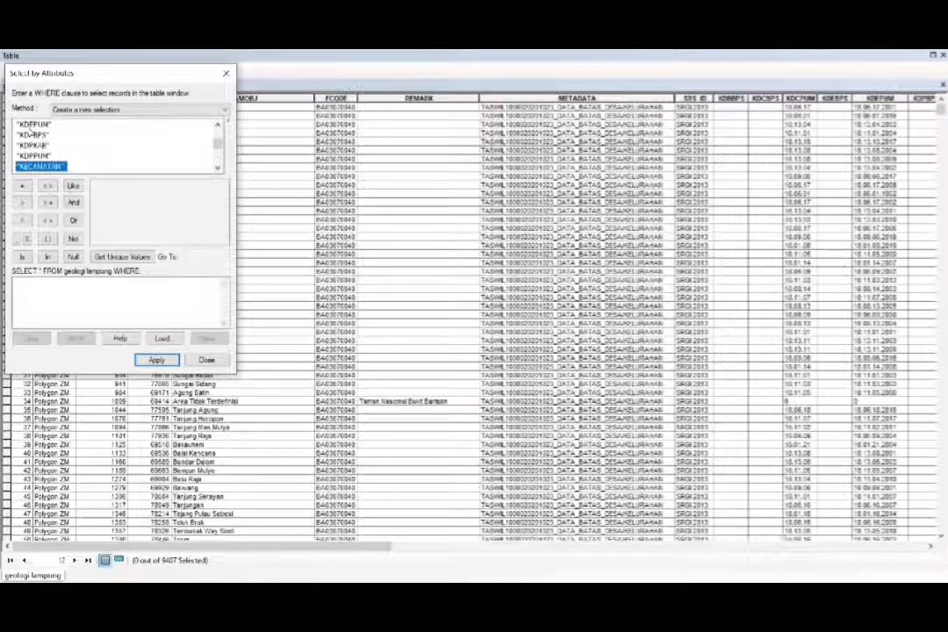
{"action": "double_click", "coordinate": [37, 166]}
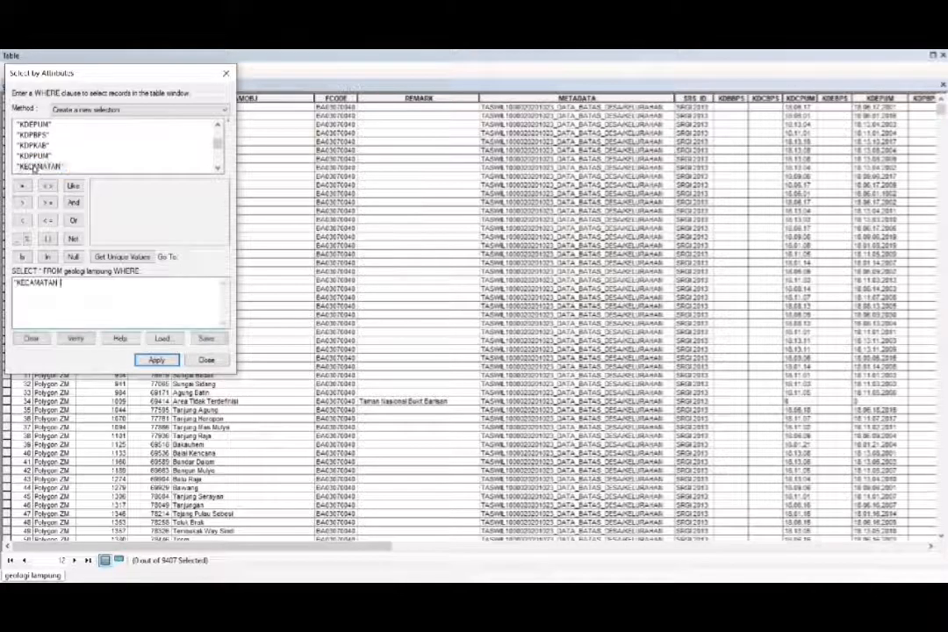
{"action": "left_click", "coordinate": [22, 186]}
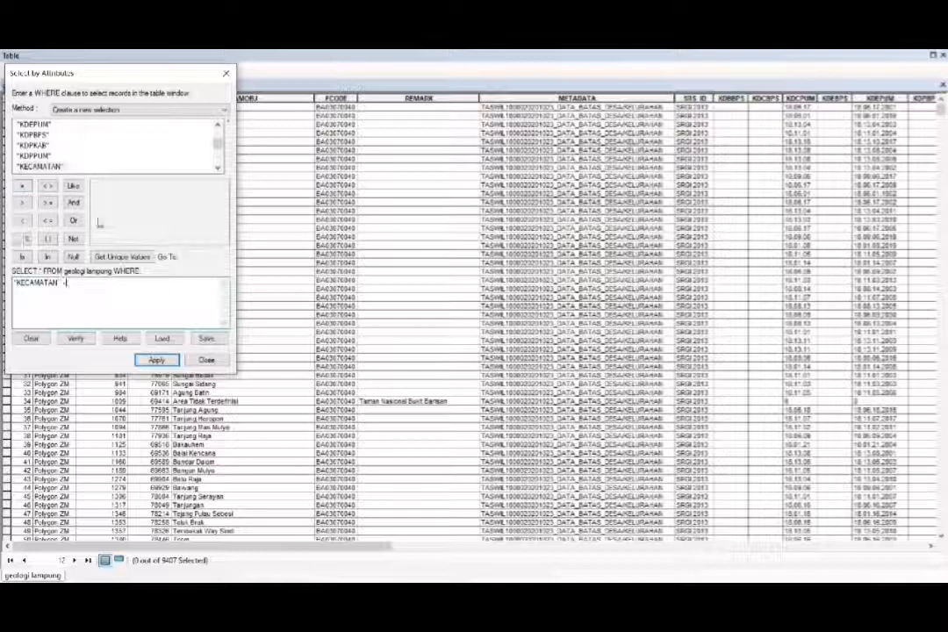
- Complete the clause with the unique value 'SEMAKA', apply the selection and close the attribute table
{"action": "left_click", "coordinate": [110, 256]}
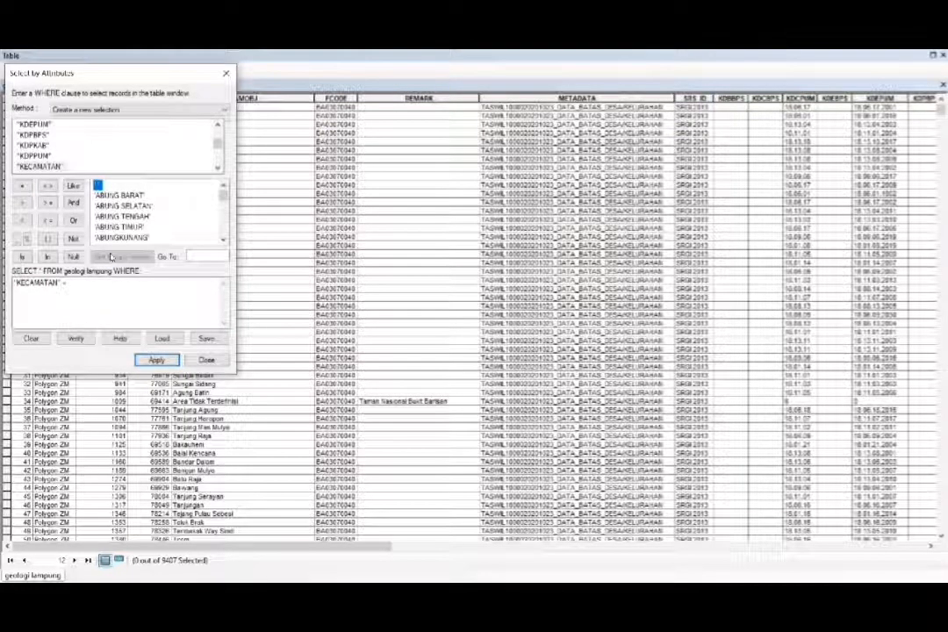
{"action": "left_click", "coordinate": [193, 255]}
{"action": "type", "text": "sema"}
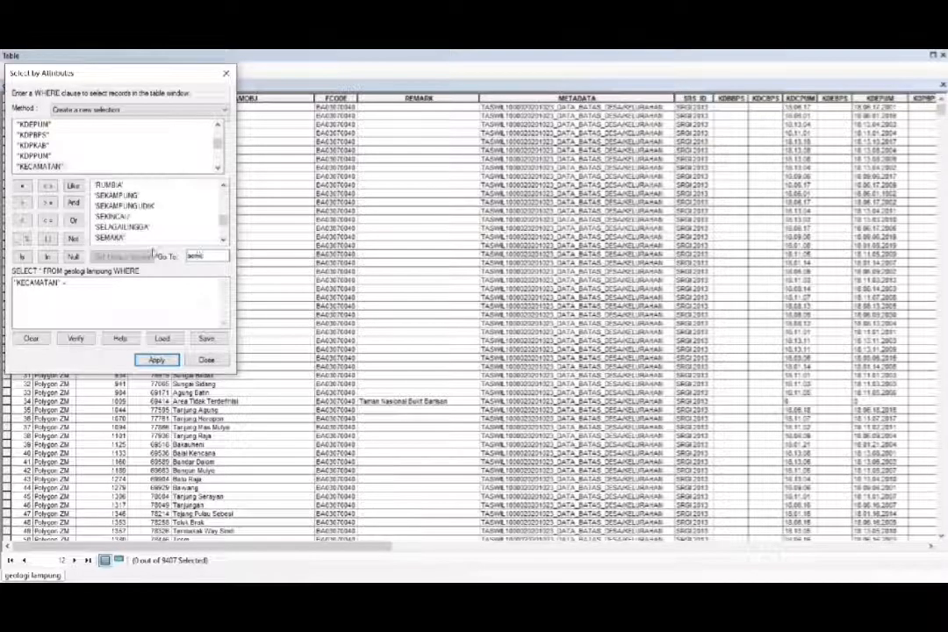
{"action": "double_click", "coordinate": [112, 237]}
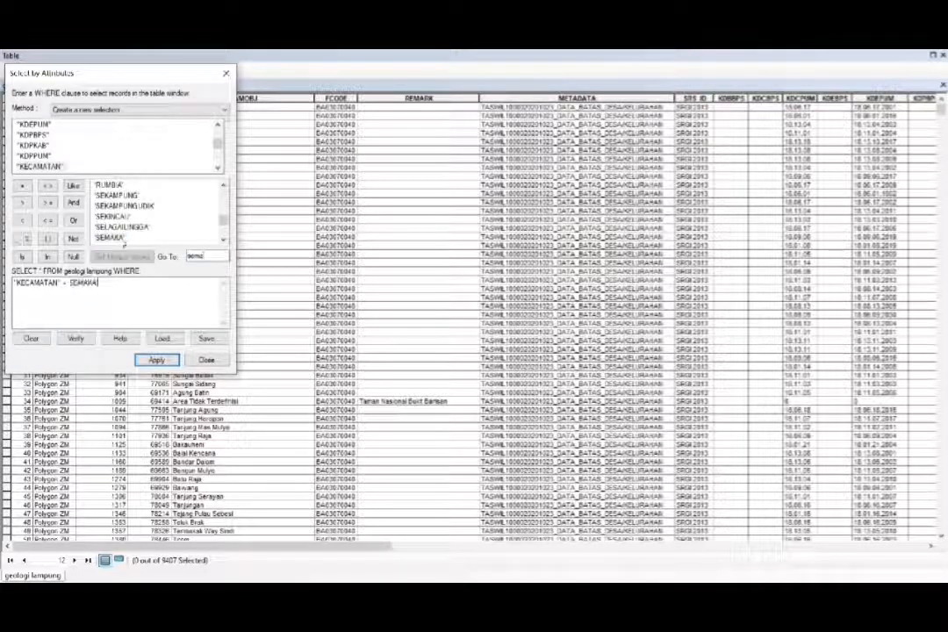
{"action": "left_click", "coordinate": [159, 360]}
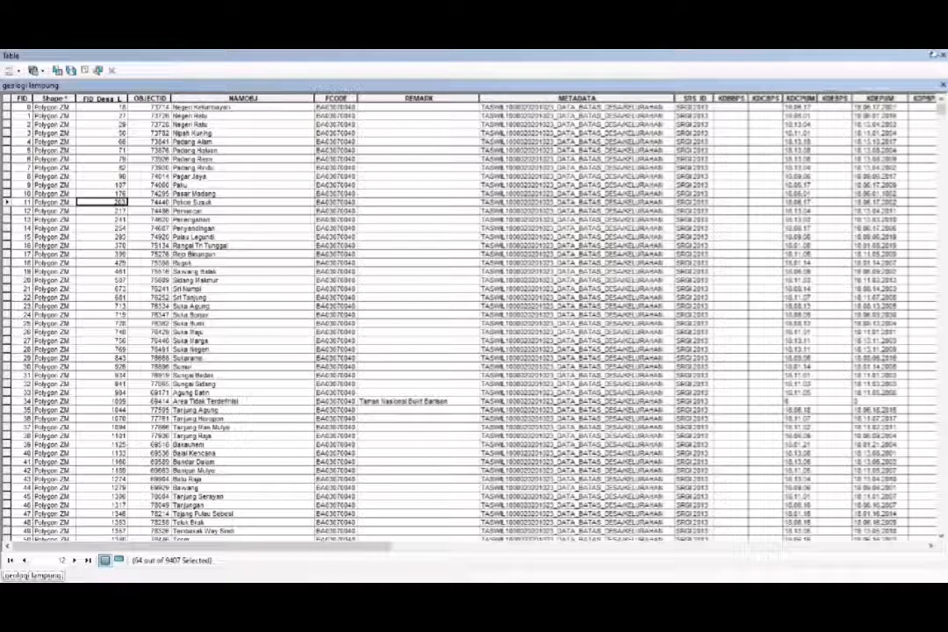
{"action": "left_click", "coordinate": [934, 55]}
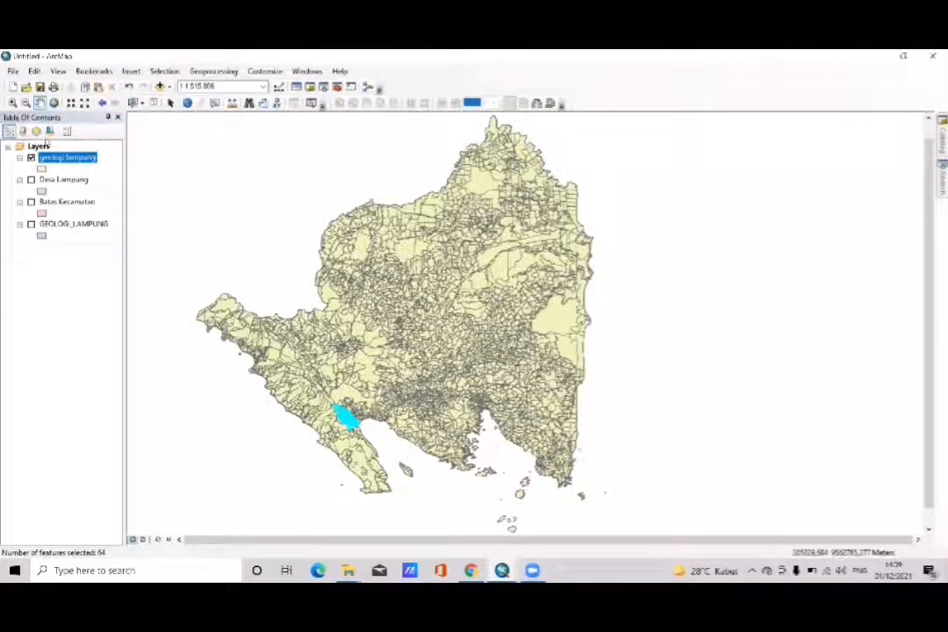
- Start a data export of the selected features in the geologi lampung layer
{"action": "left_click", "coordinate": [12, 102]}
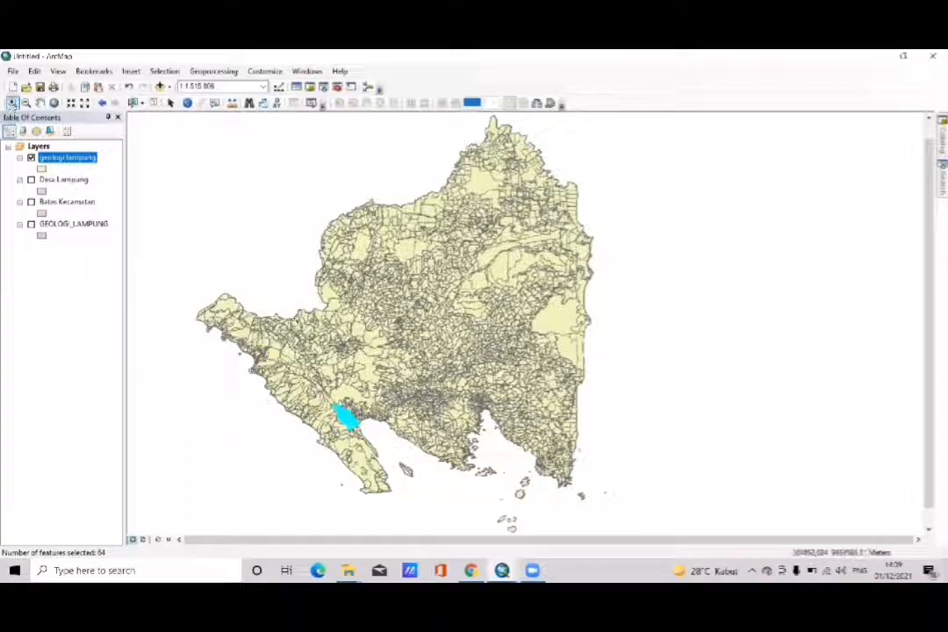
{"action": "left_click", "coordinate": [311, 363]}
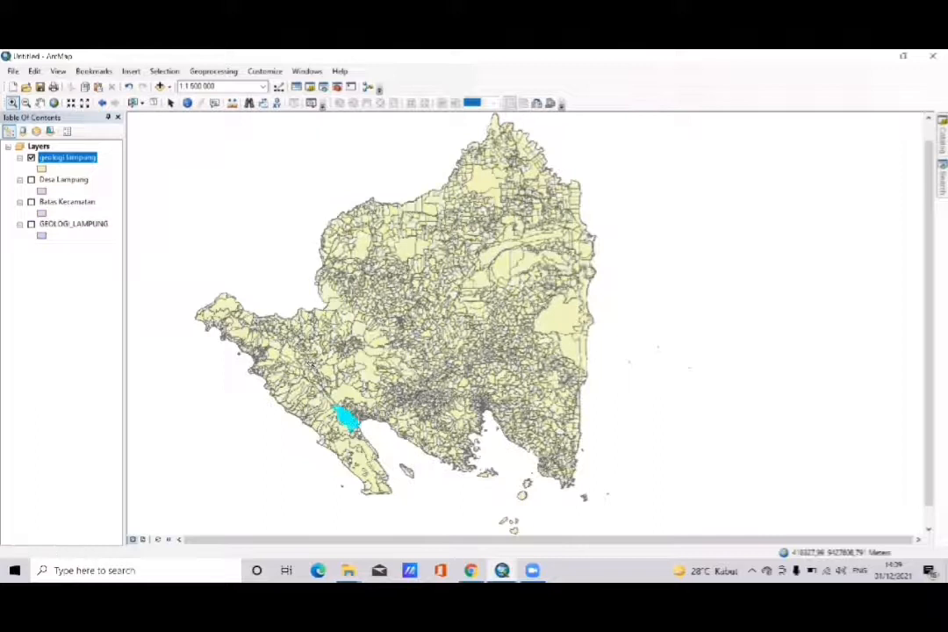
{"action": "left_click", "coordinate": [280, 285]}
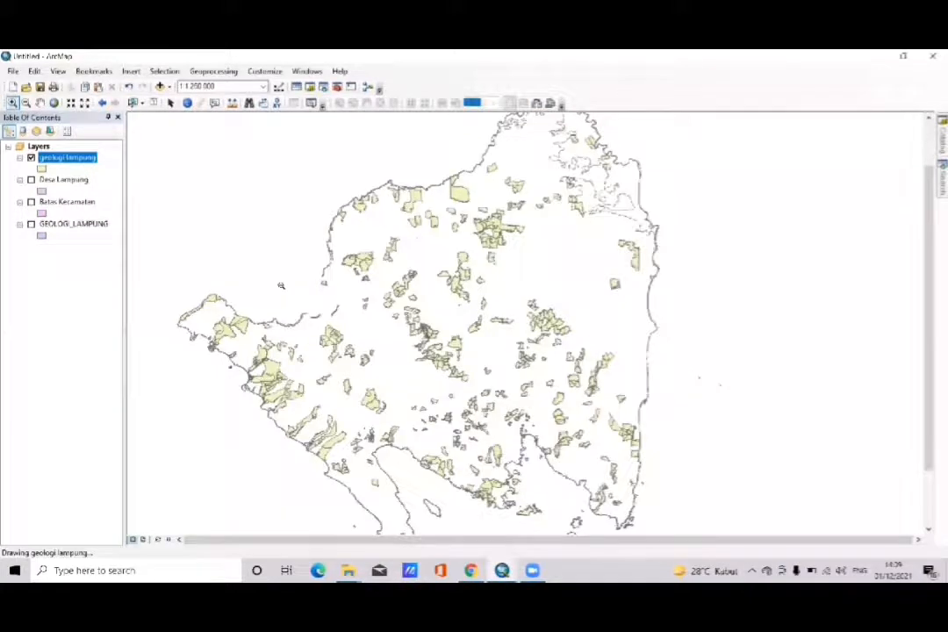
{"action": "left_click", "coordinate": [281, 285]}
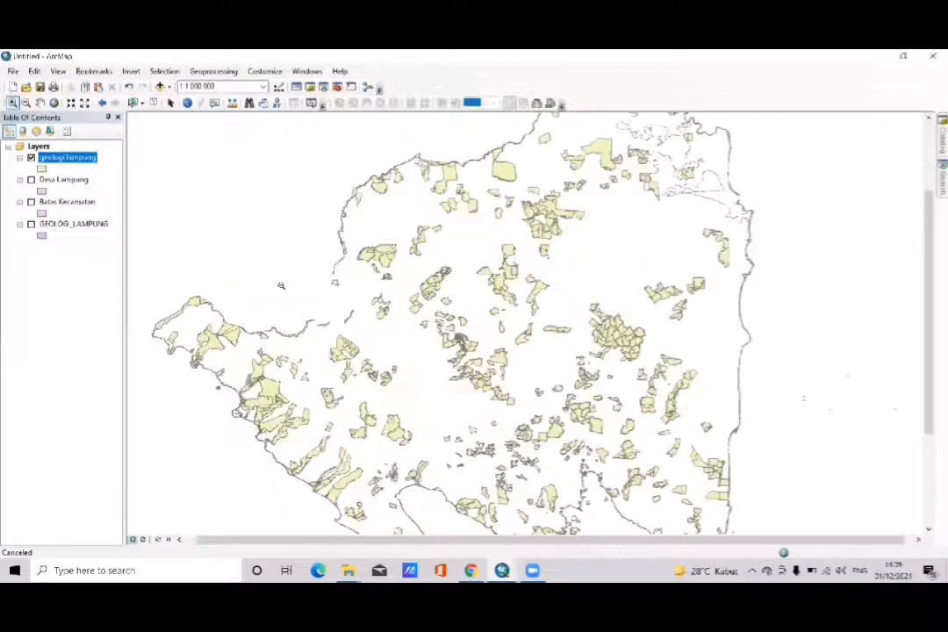
{"action": "left_click", "coordinate": [39, 103]}
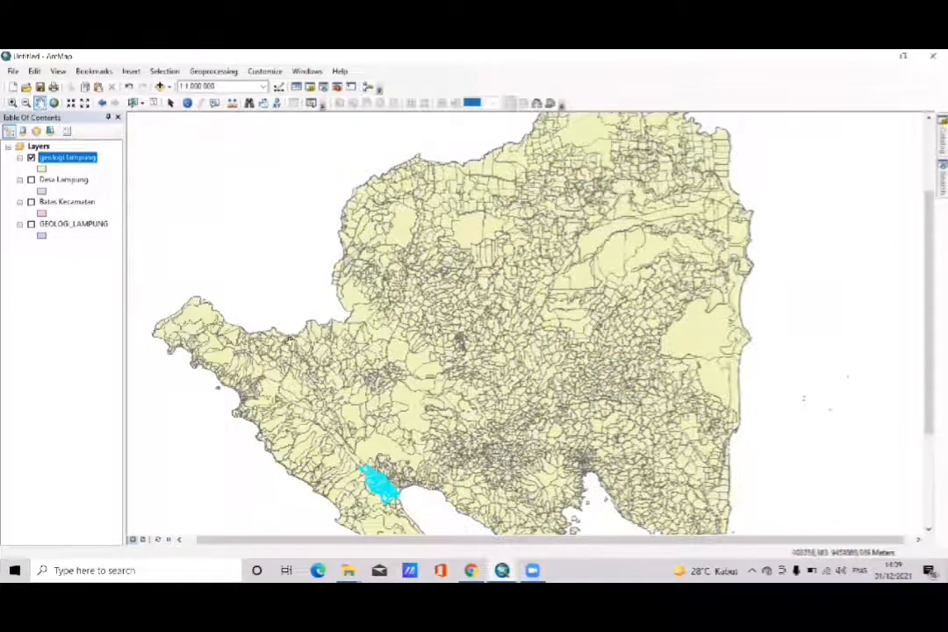
{"action": "left_click_drag", "start_coordinate": [281, 315], "coordinate": [251, 247]}
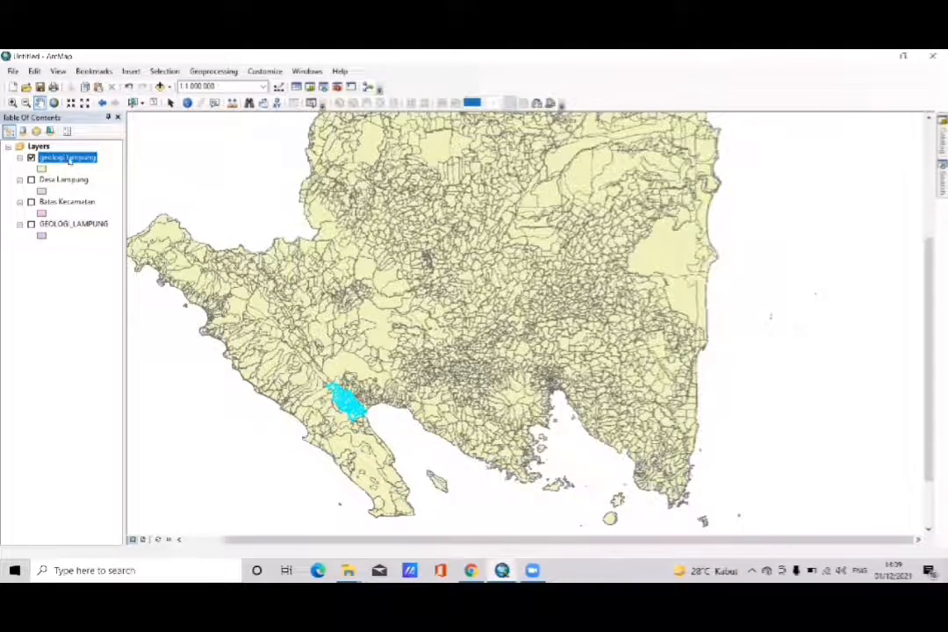
{"action": "right_click", "coordinate": [70, 158]}
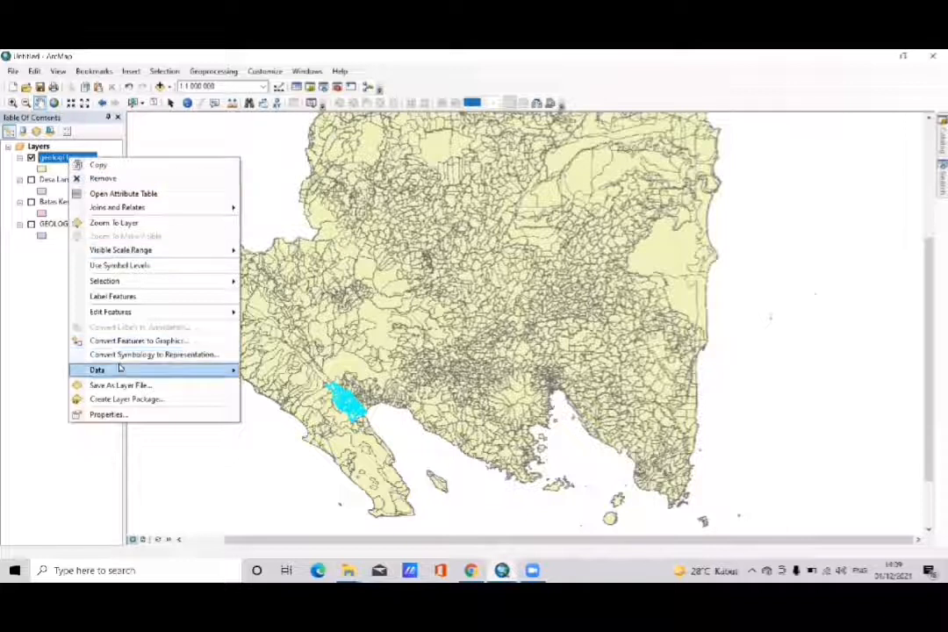
{"action": "mouse_move", "coordinate": [120, 369]}
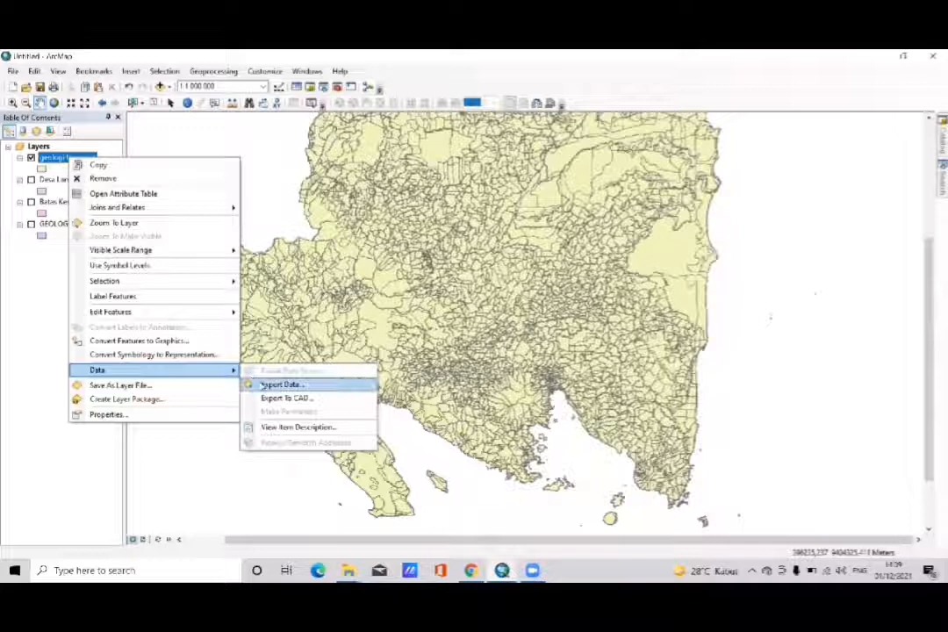
{"action": "left_click", "coordinate": [264, 384]}
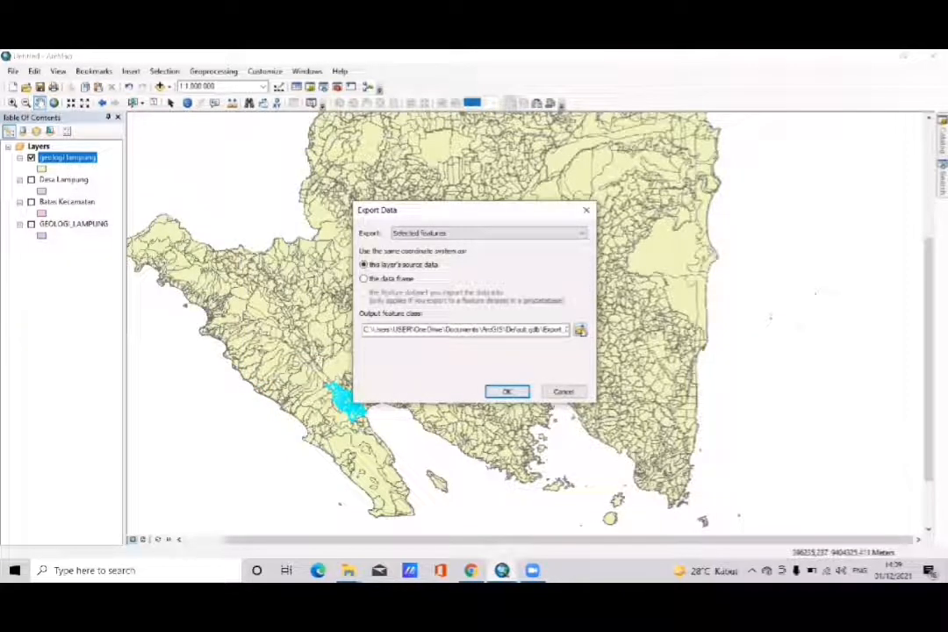
- Export the selection to Default.gdb as semaka, overwriting the existing feature class, and add the exported data to the map
{"action": "left_click", "coordinate": [580, 330]}
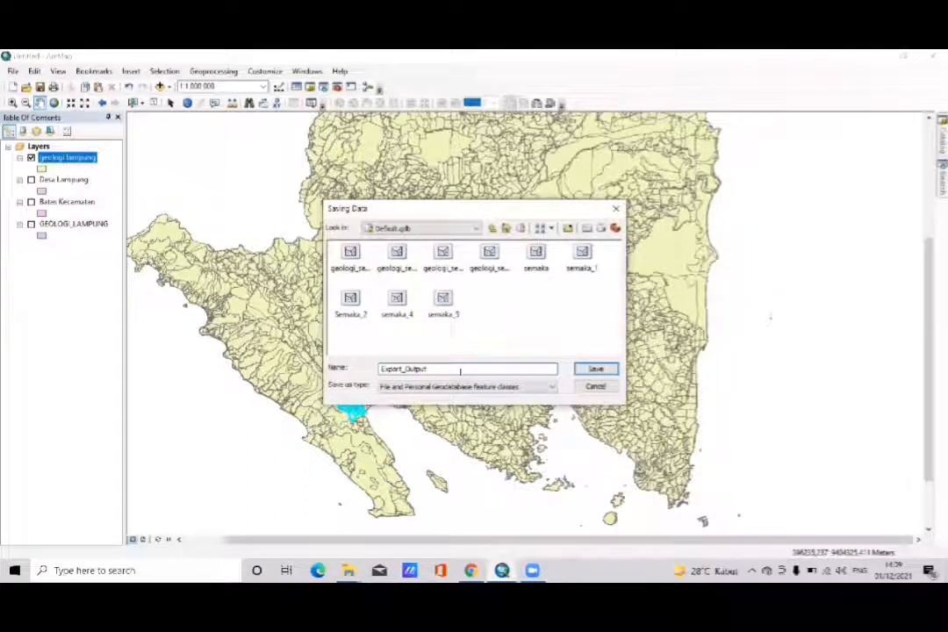
{"action": "key", "text": "BackSpace"}
{"action": "key", "text": "BackSpace"}
{"action": "key", "text": "BackSpace"}
{"action": "key", "text": "BackSpace"}
{"action": "key", "text": "BackSpace"}
{"action": "key", "text": "BackSpace"}
{"action": "key", "text": "BackSpace"}
{"action": "key", "text": "BackSpace"}
{"action": "key", "text": "BackSpace"}
{"action": "key", "text": "BackSpace"}
{"action": "key", "text": "BackSpace"}
{"action": "key", "text": "BackSpace"}
{"action": "key", "text": "BackSpace"}
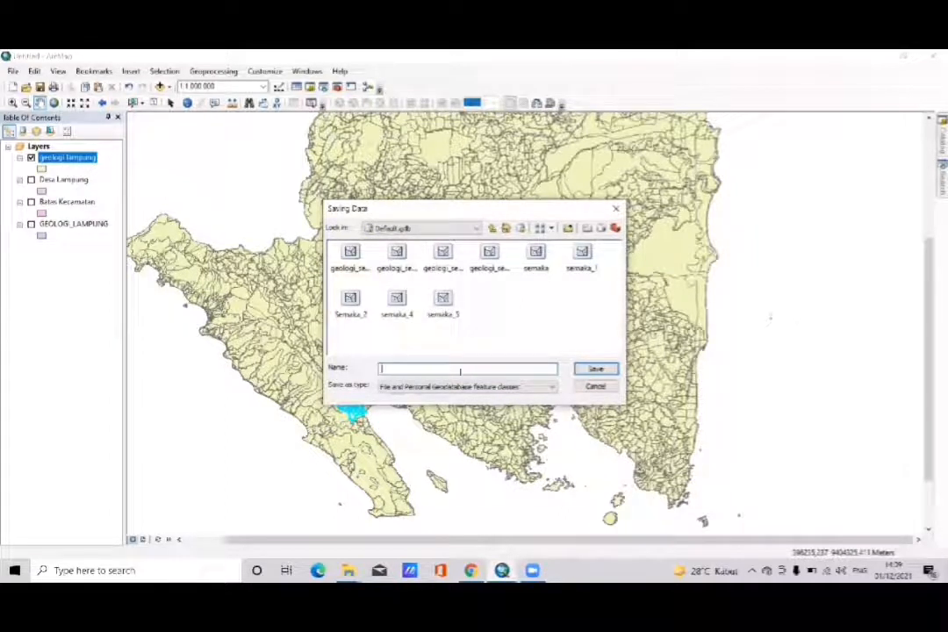
{"action": "type", "text": "semaka"}
{"action": "left_click", "coordinate": [594, 371]}
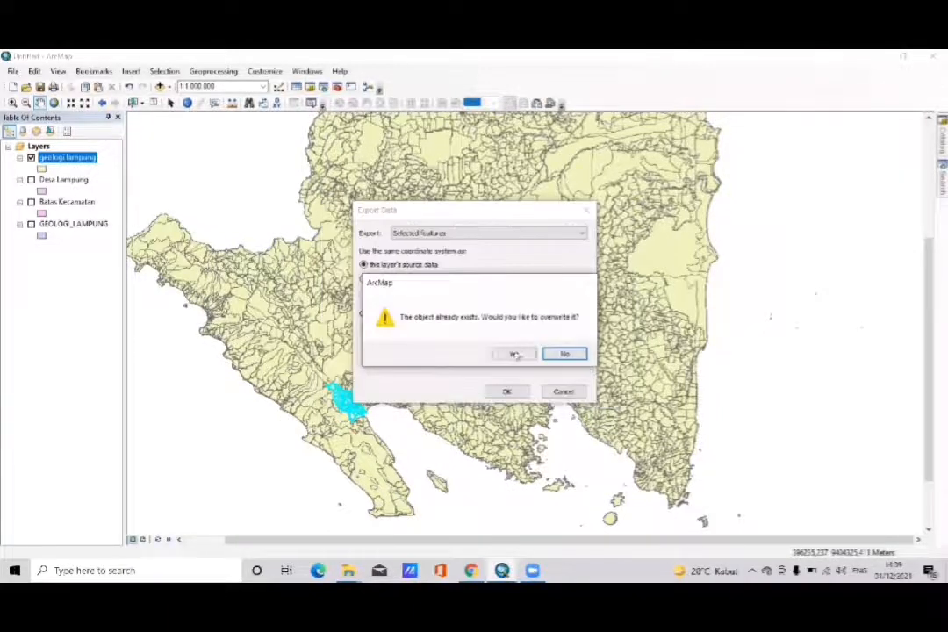
{"action": "left_click", "coordinate": [515, 353]}
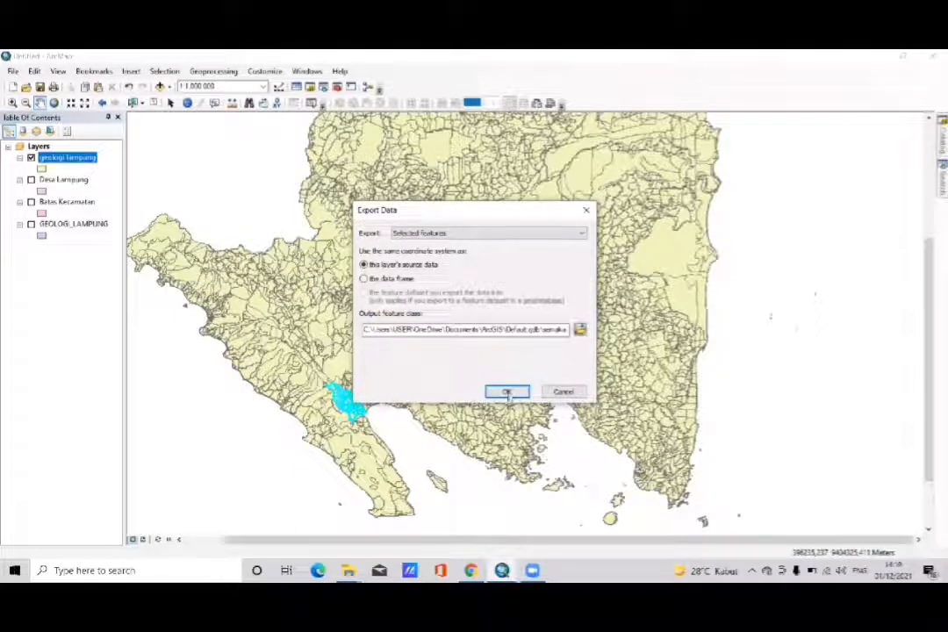
{"action": "left_click", "coordinate": [508, 393]}
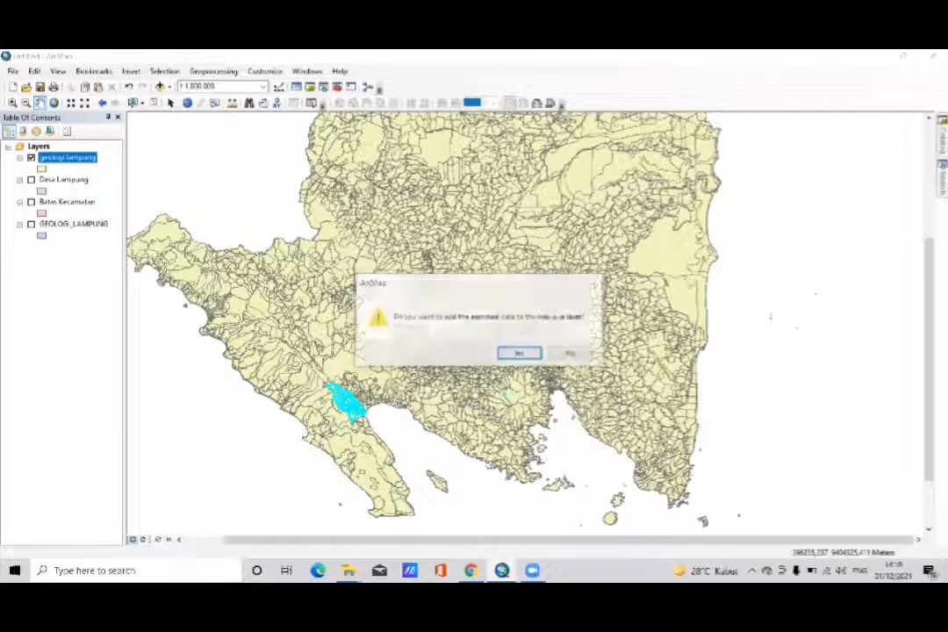
{"action": "left_click", "coordinate": [509, 352]}
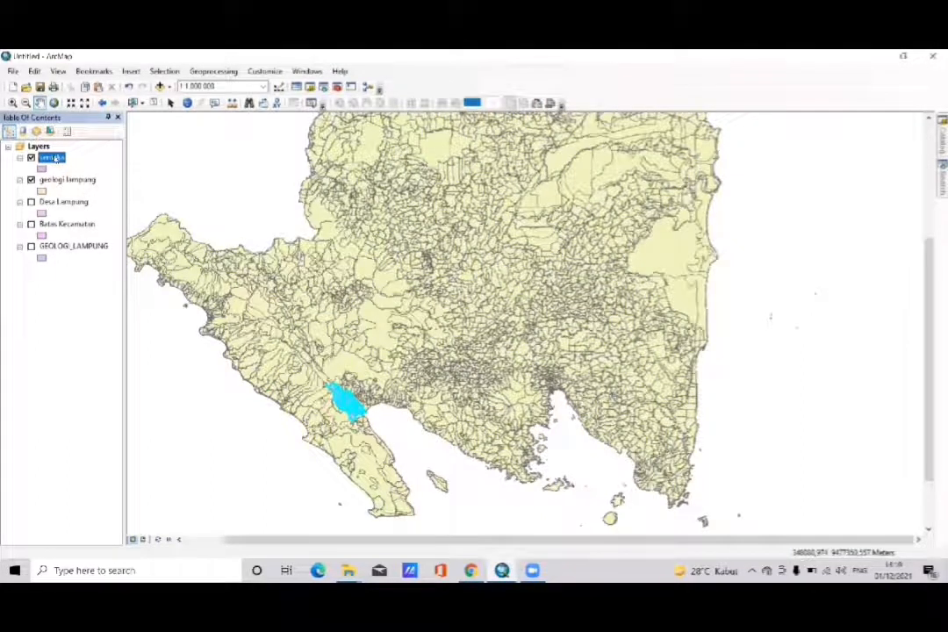
- Hide the geologi lampung layer and display Desa Lampung together with the semaka layer
{"action": "left_click", "coordinate": [30, 179]}
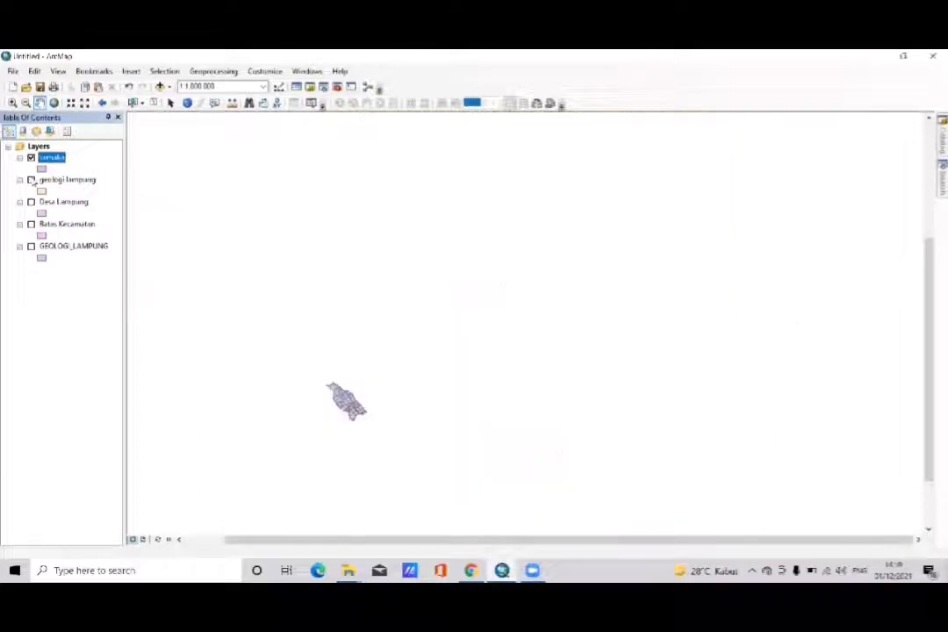
{"action": "left_click_drag", "start_coordinate": [298, 344], "coordinate": [285, 301]}
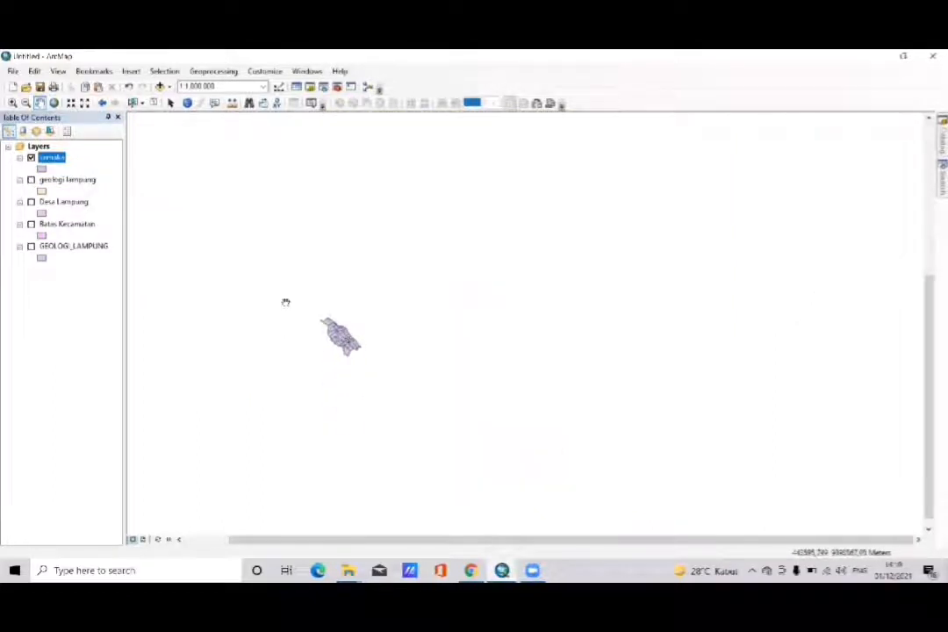
{"action": "left_click", "coordinate": [32, 202]}
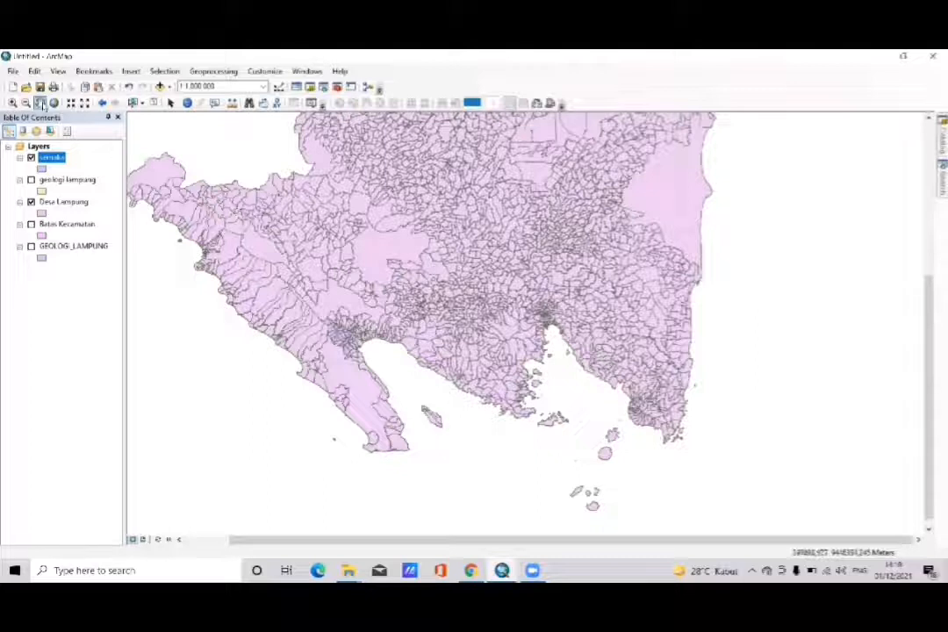
{"action": "left_click", "coordinate": [12, 103]}
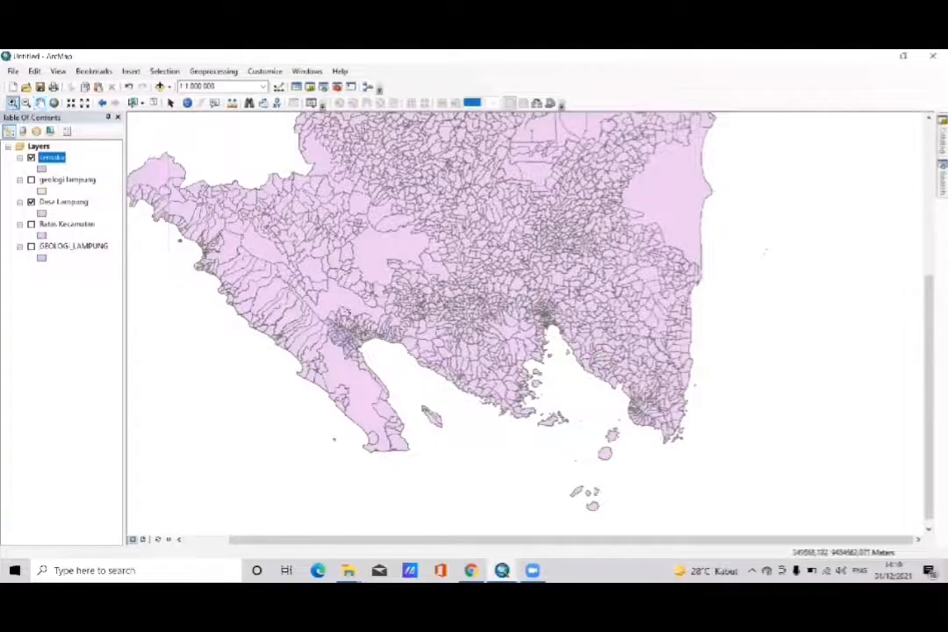
{"action": "left_click", "coordinate": [347, 312]}
{"action": "scroll", "coordinate": [346, 311], "scroll_direction": "down", "scroll_amount": 1}
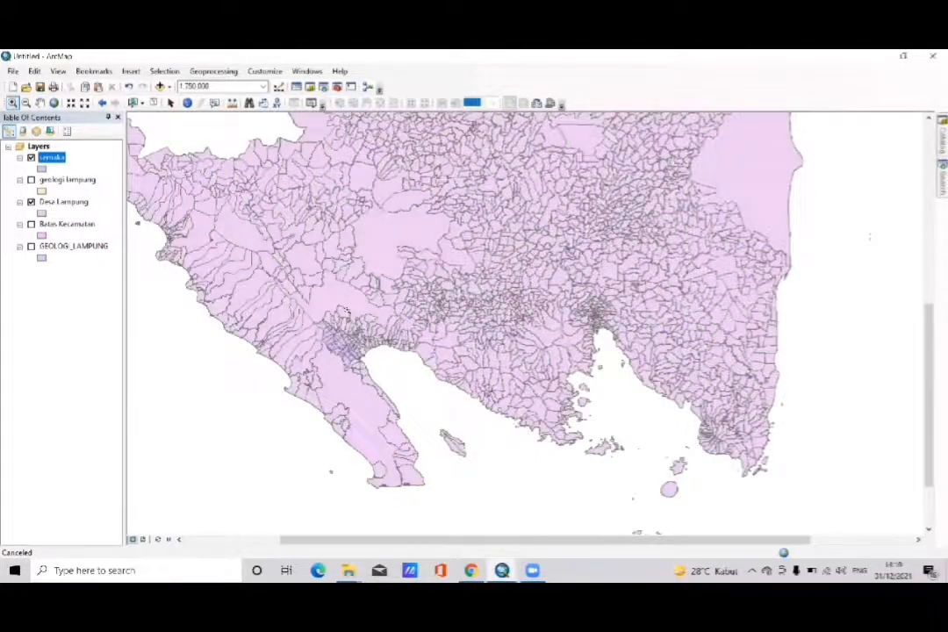
- Examine the semaka layer at 1:150,000 against the surrounding Desa Lampung village boundaries, keeping the whole district in view
{"action": "scroll", "coordinate": [347, 311], "scroll_direction": "down", "scroll_amount": 1}
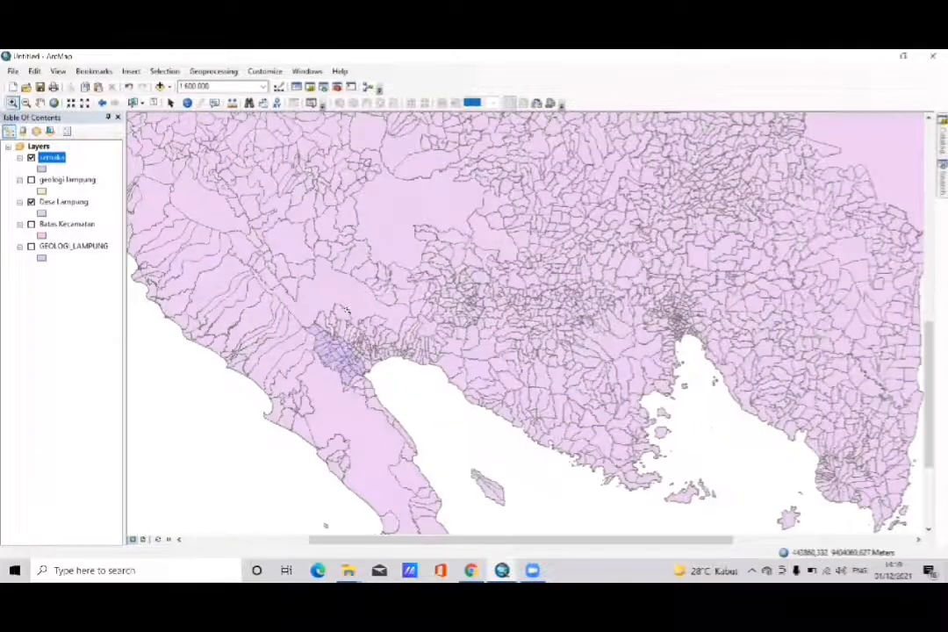
{"action": "scroll", "coordinate": [347, 311], "scroll_direction": "down", "scroll_amount": 2}
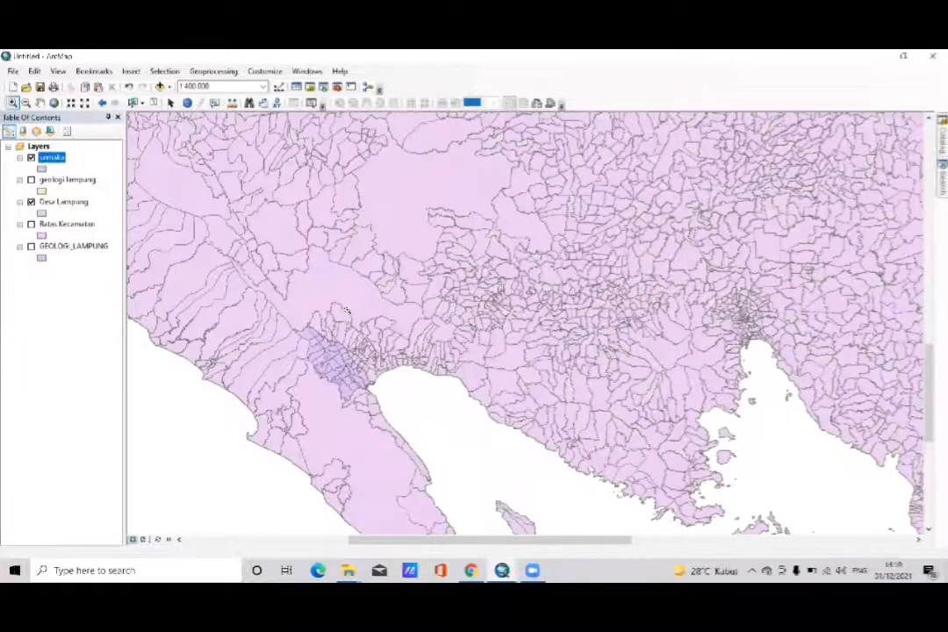
{"action": "scroll", "coordinate": [346, 311], "scroll_direction": "down", "scroll_amount": 1}
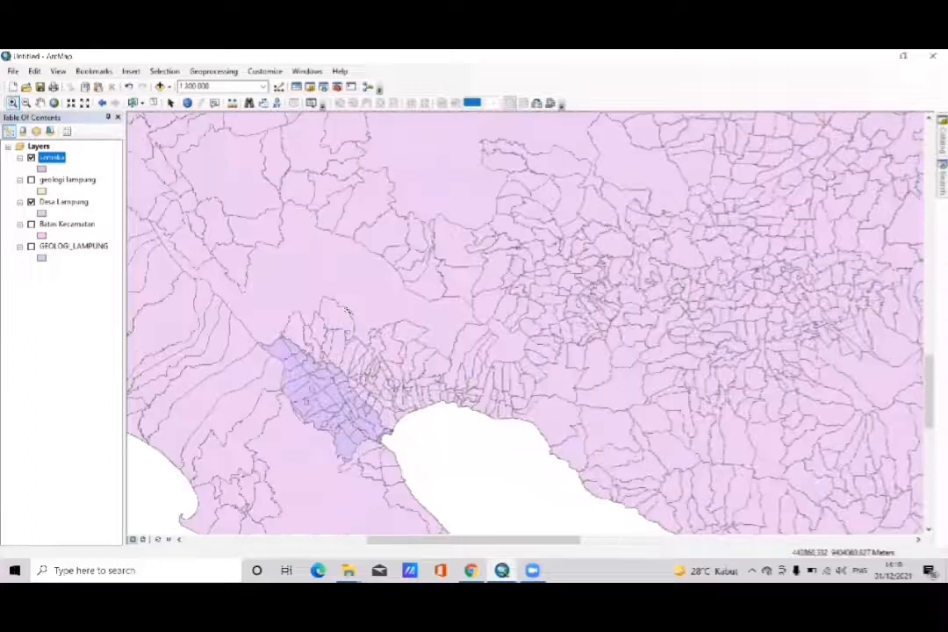
{"action": "left_click", "coordinate": [41, 103]}
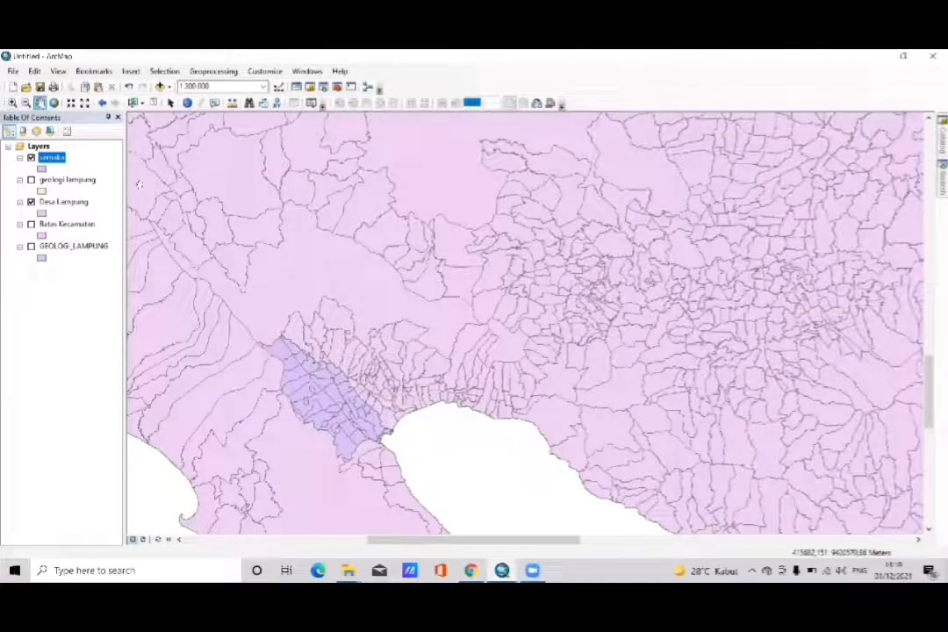
{"action": "left_click_drag", "start_coordinate": [232, 287], "coordinate": [222, 216]}
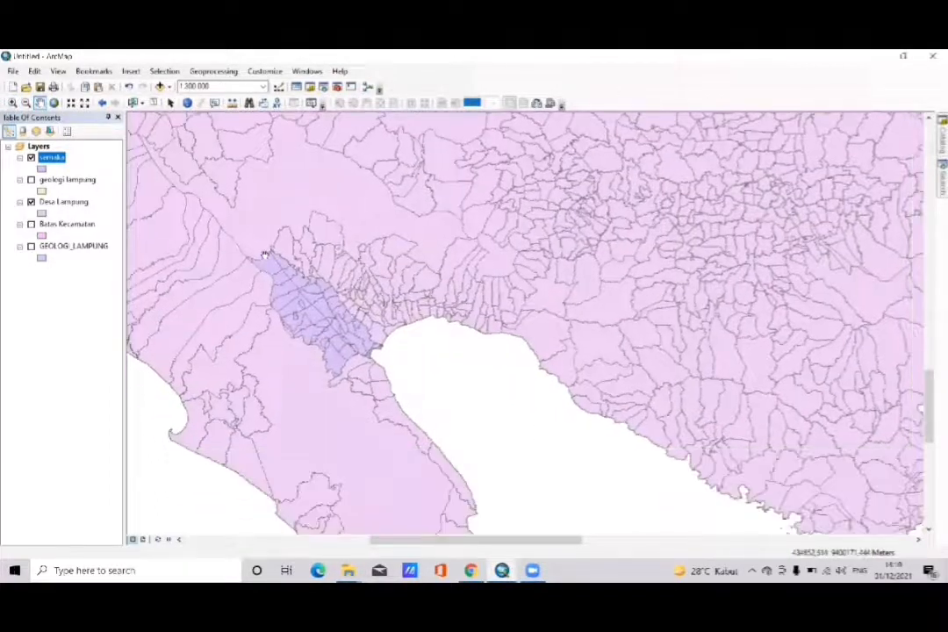
{"action": "left_click", "coordinate": [12, 103]}
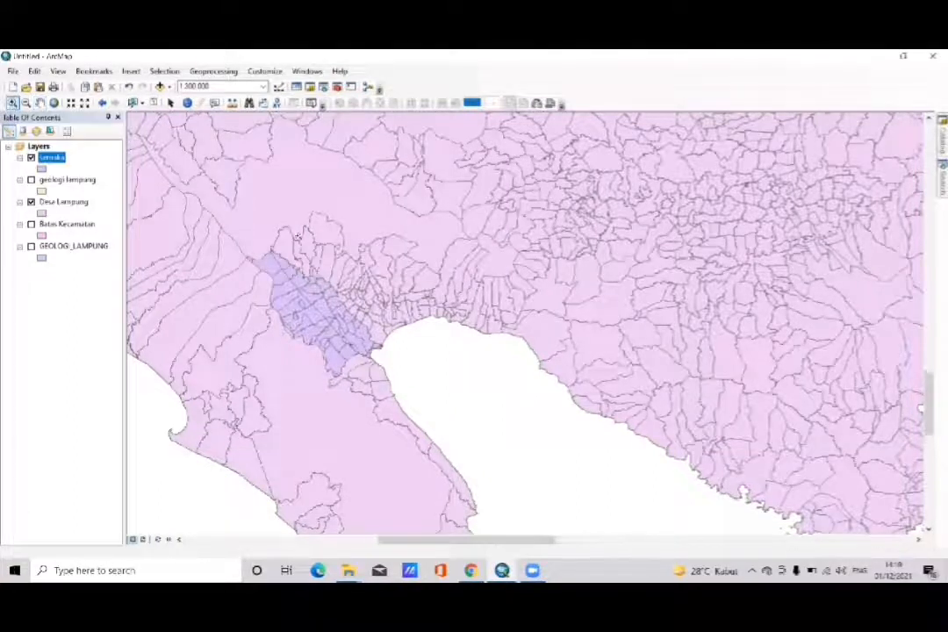
{"action": "scroll", "coordinate": [297, 235], "scroll_direction": "up", "scroll_amount": 2}
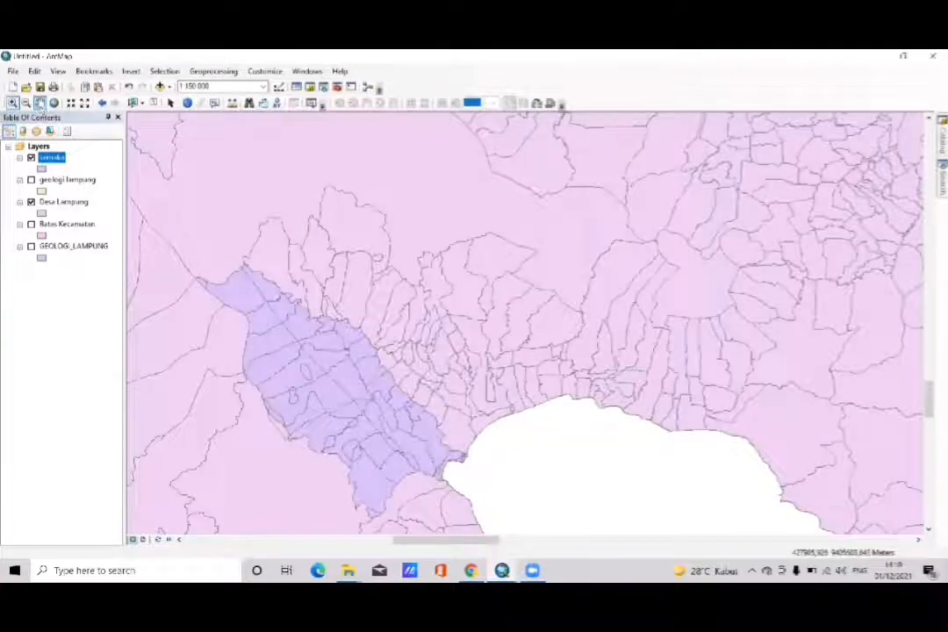
{"action": "left_click", "coordinate": [40, 103]}
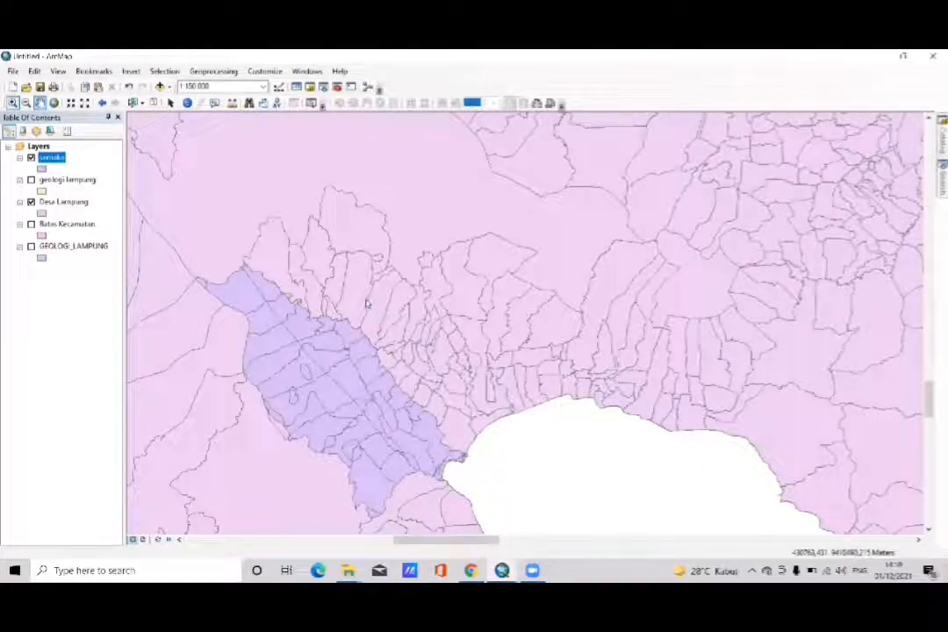
{"action": "left_click_drag", "start_coordinate": [271, 301], "coordinate": [262, 239]}
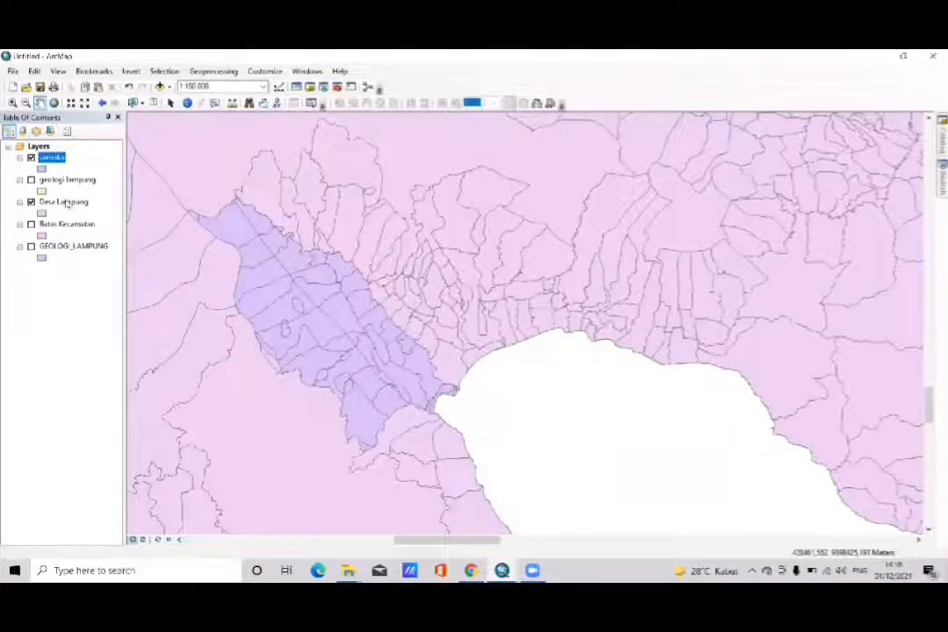
- Open the Desa Lampung layer's attribute table and start a selection by attributes
{"action": "left_click", "coordinate": [45, 202]}
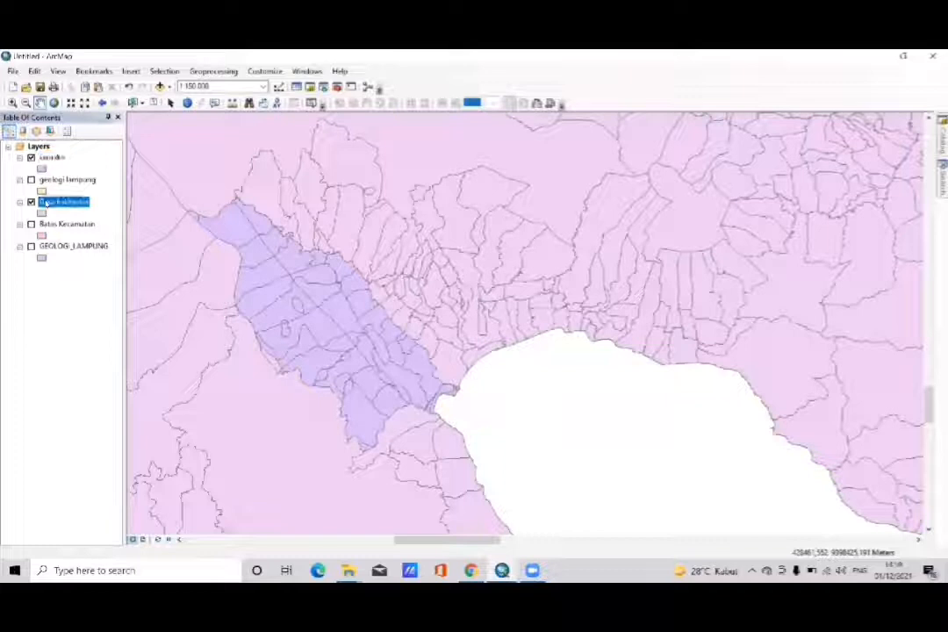
{"action": "right_click", "coordinate": [45, 202]}
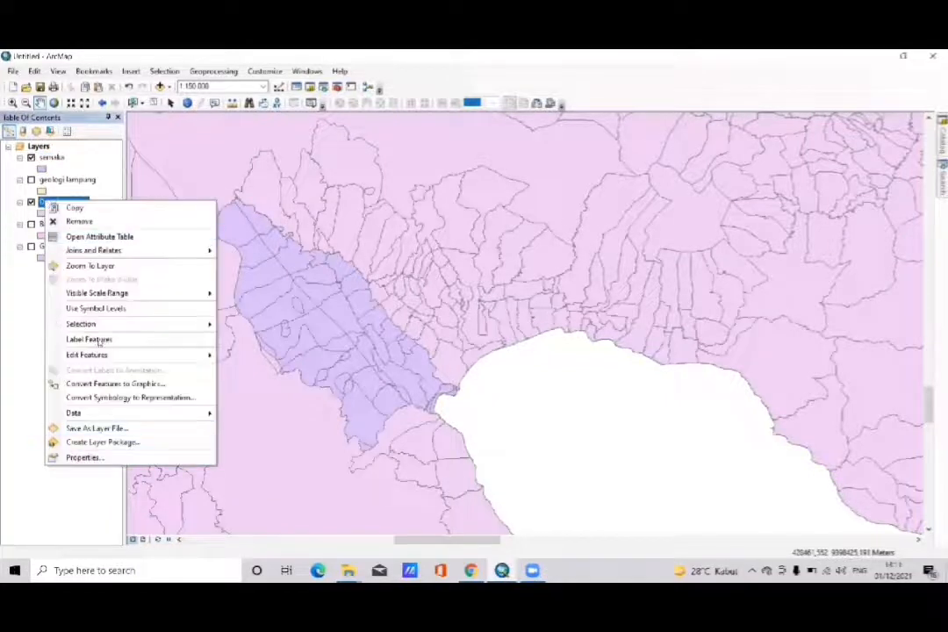
{"action": "left_click", "coordinate": [112, 237]}
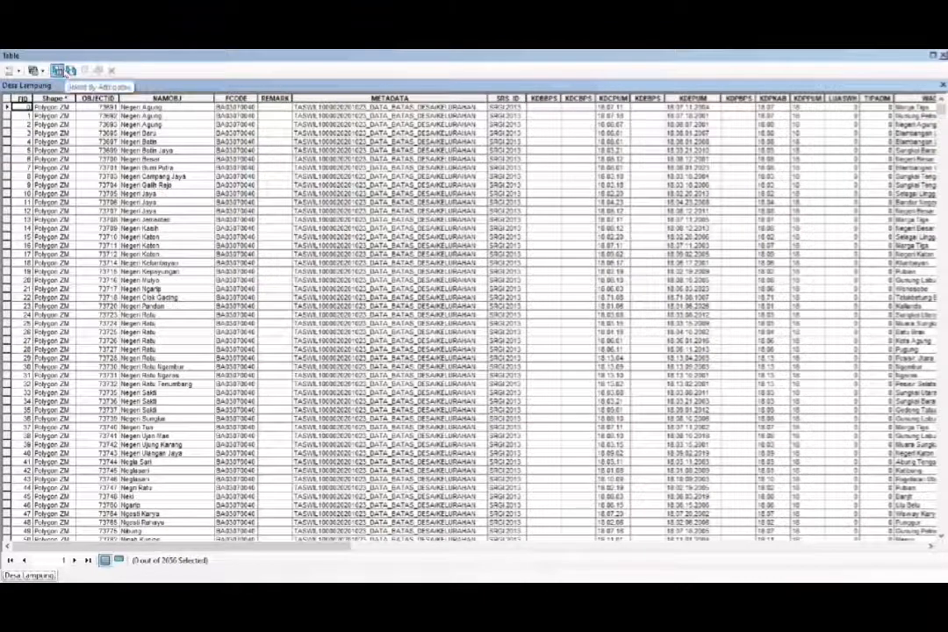
{"action": "left_click", "coordinate": [63, 72]}
- Begin the WHERE clause with the "WADMKC" field and the equals operator
{"action": "left_click", "coordinate": [35, 156]}
{"action": "key", "text": "Down"}
{"action": "key", "text": "Down"}
{"action": "key", "text": "Down"}
{"action": "key", "text": "Down"}
{"action": "key", "text": "Down"}
{"action": "key", "text": "Down"}
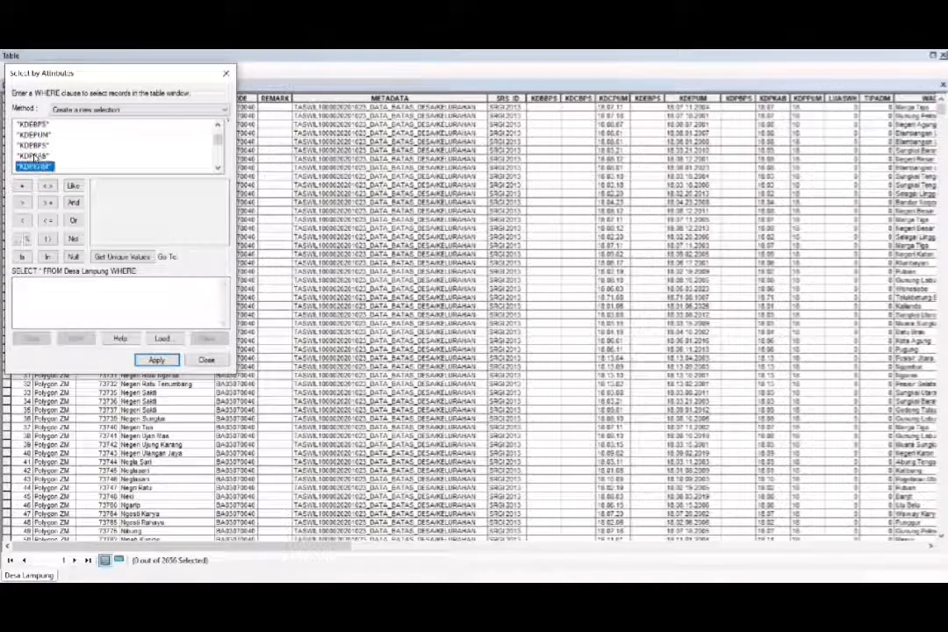
{"action": "key", "text": "Down"}
{"action": "key", "text": "Down"}
{"action": "key", "text": "Down"}
{"action": "key", "text": "Down"}
{"action": "key", "text": "Down"}
{"action": "key", "text": "Down"}
{"action": "key", "text": "Down"}
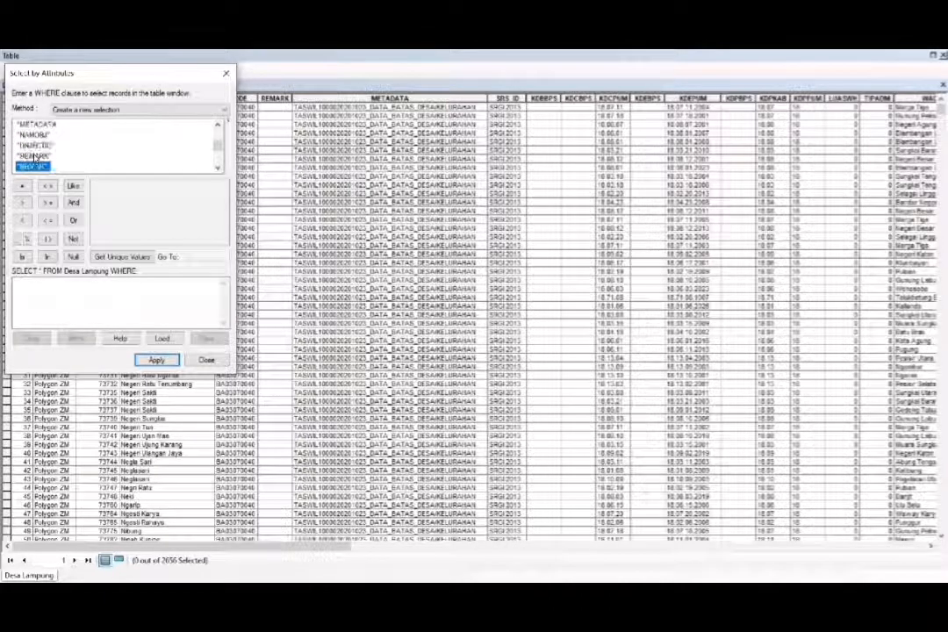
{"action": "key", "text": "Down"}
{"action": "key", "text": "Down"}
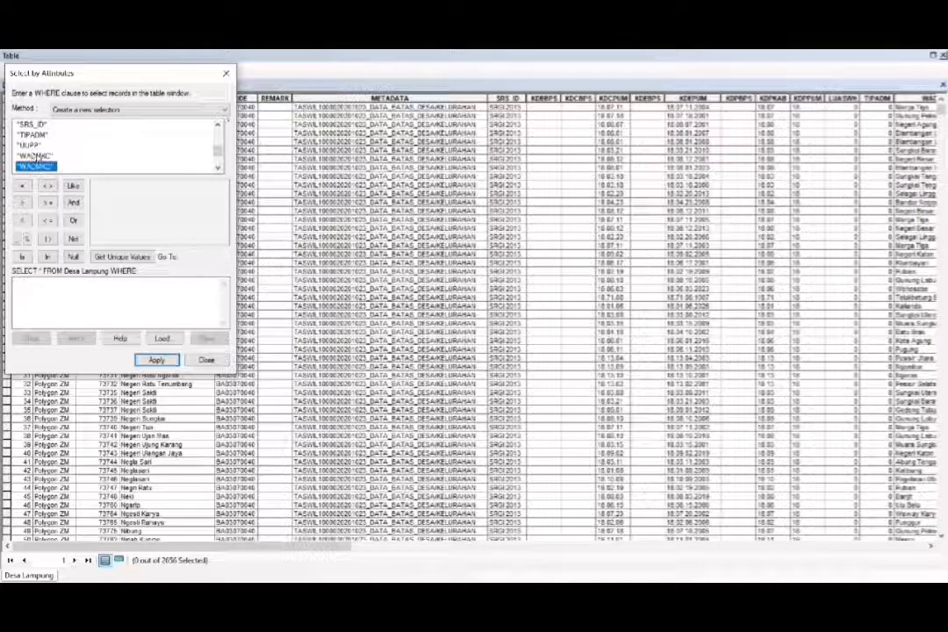
{"action": "left_click", "coordinate": [37, 157]}
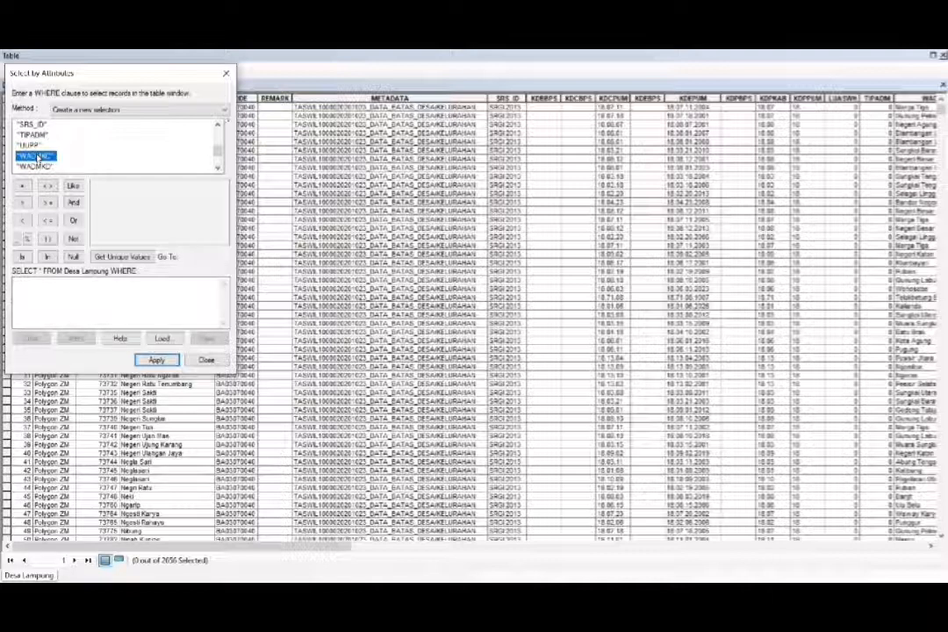
{"action": "double_click", "coordinate": [37, 157]}
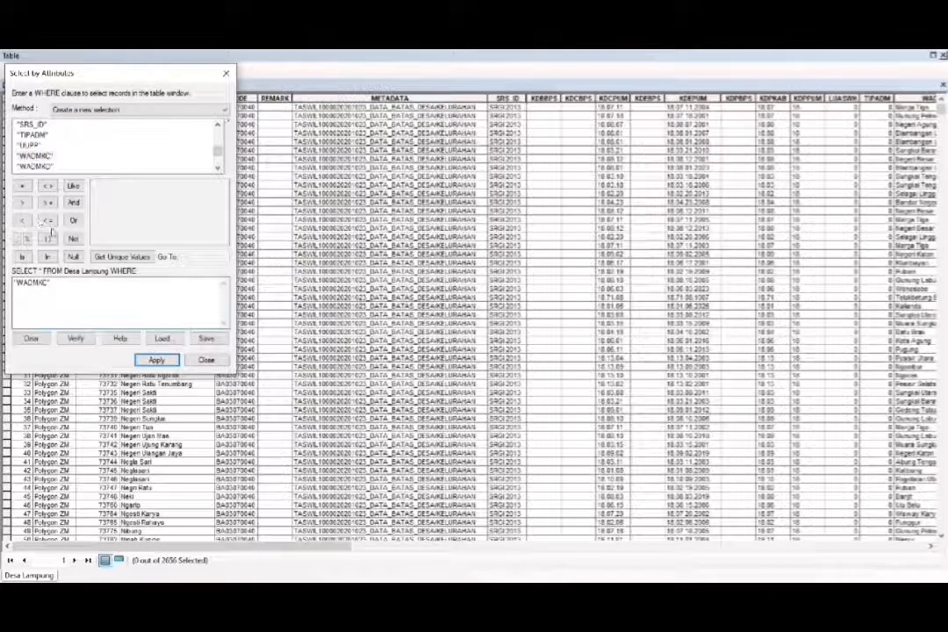
{"action": "left_click", "coordinate": [23, 187]}
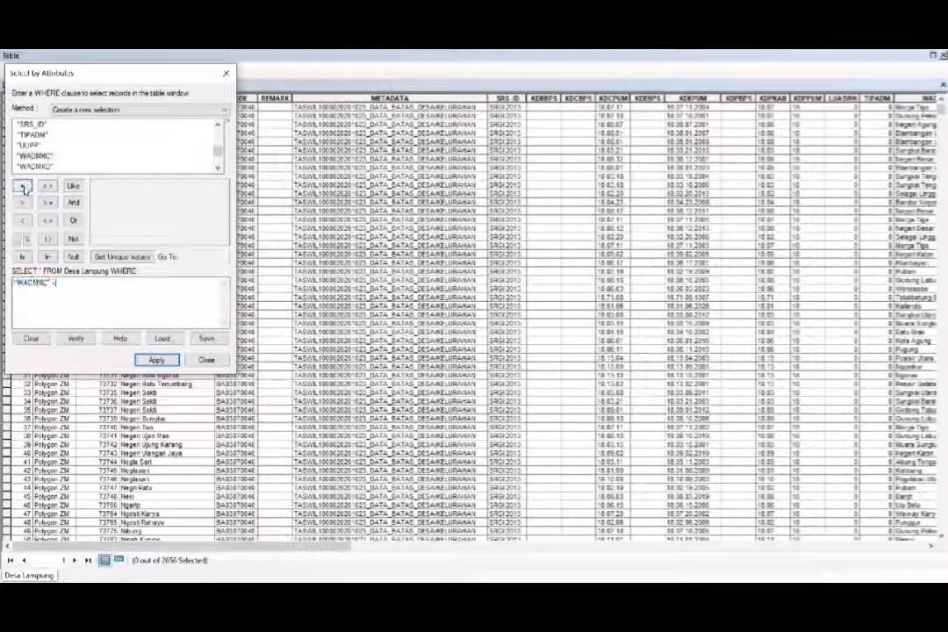
- Complete the clause with the unique value 'Semaka', apply the selection to Desa Lampung and close the selection dialog
{"action": "left_click", "coordinate": [123, 256]}
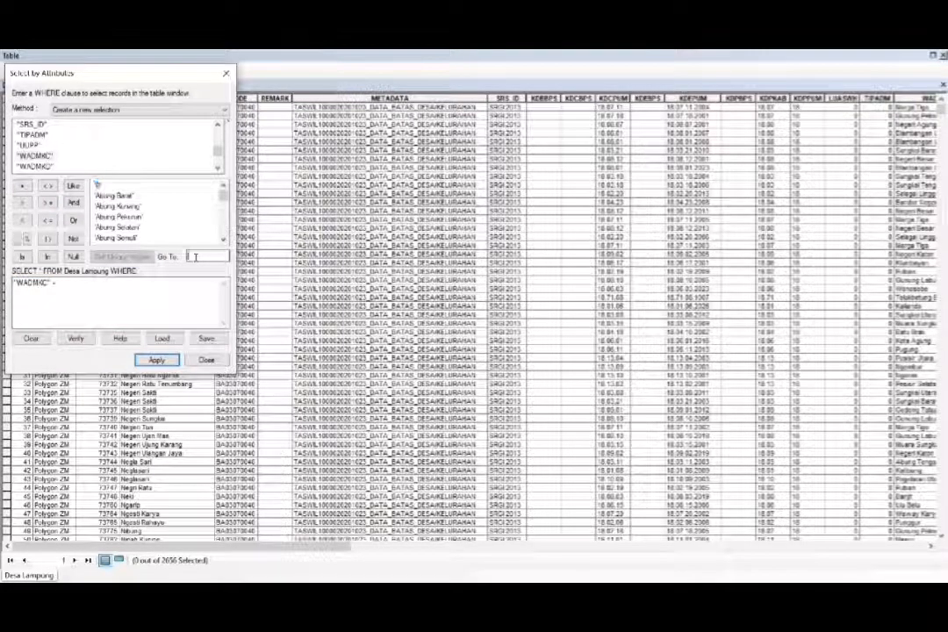
{"action": "type", "text": "sek"}
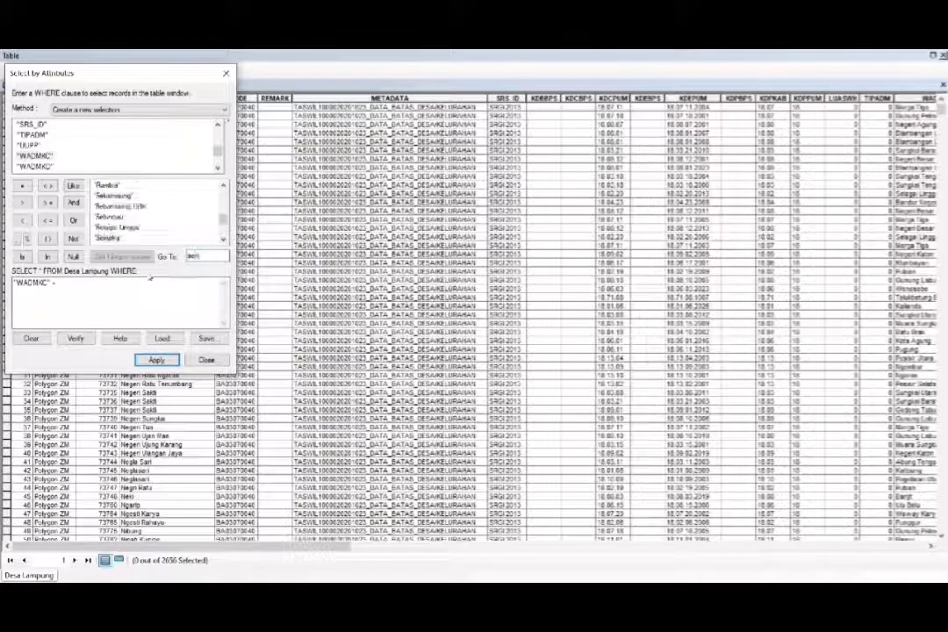
{"action": "left_click", "coordinate": [117, 239]}
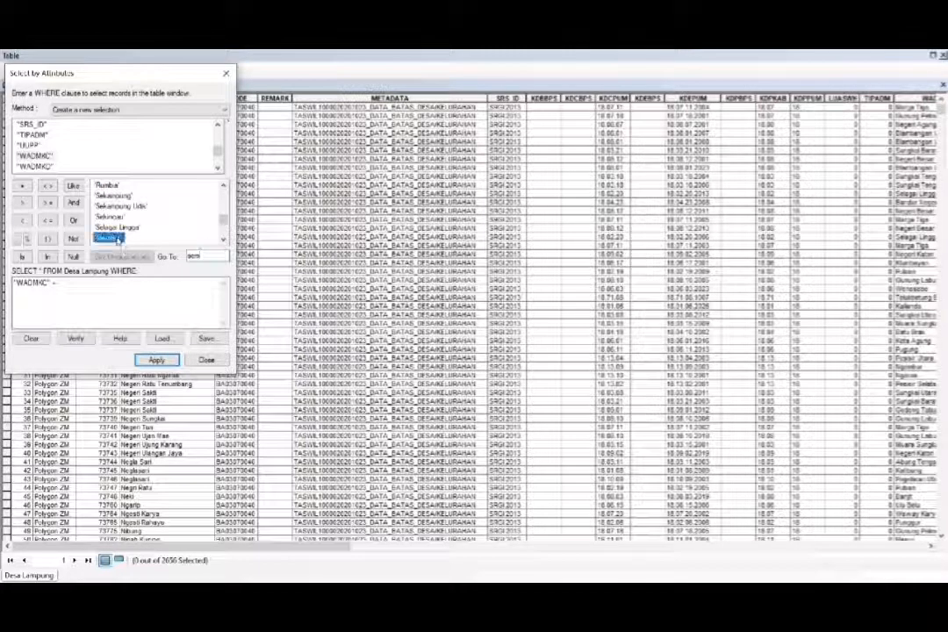
{"action": "double_click", "coordinate": [117, 239]}
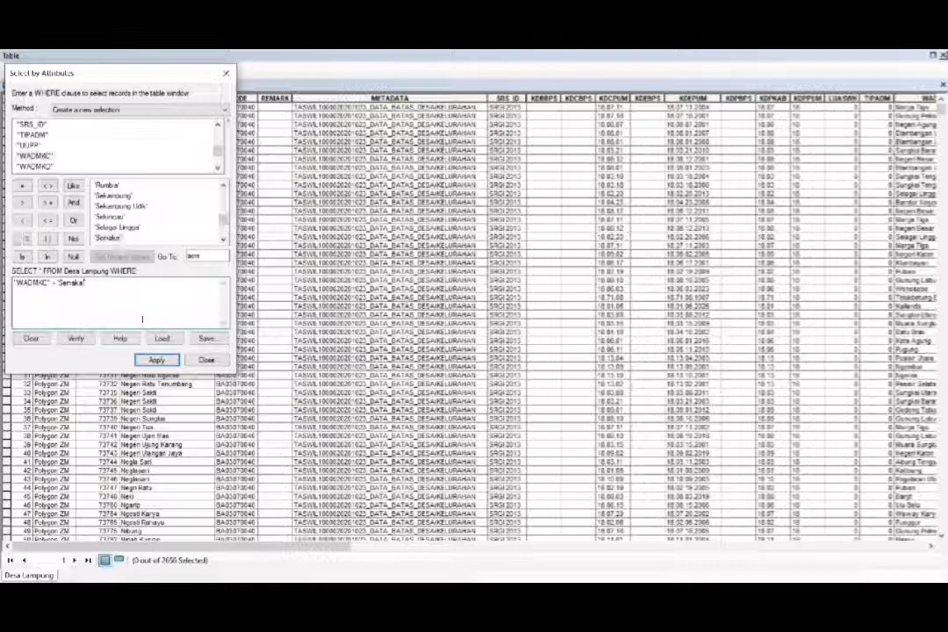
{"action": "left_click", "coordinate": [158, 361]}
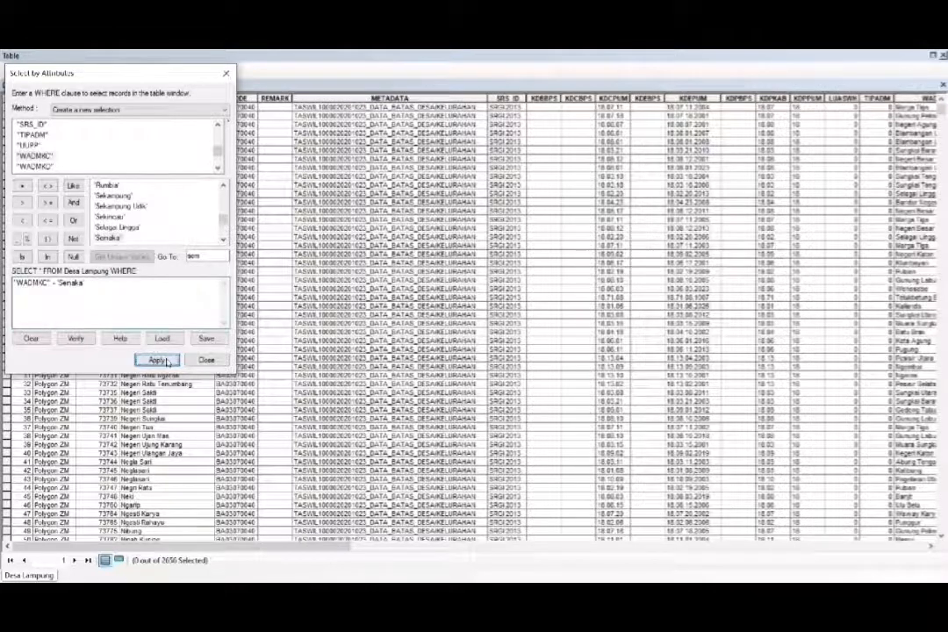
{"action": "left_click", "coordinate": [206, 359]}
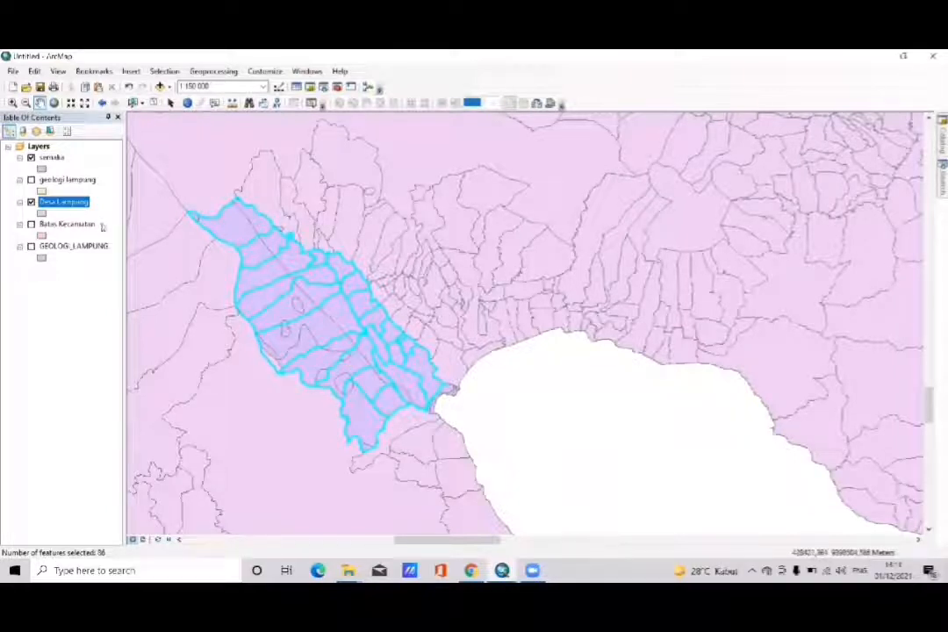
- Start a data export of Desa Lampung's selected features and browse for the output feature class location
{"action": "right_click", "coordinate": [66, 205]}
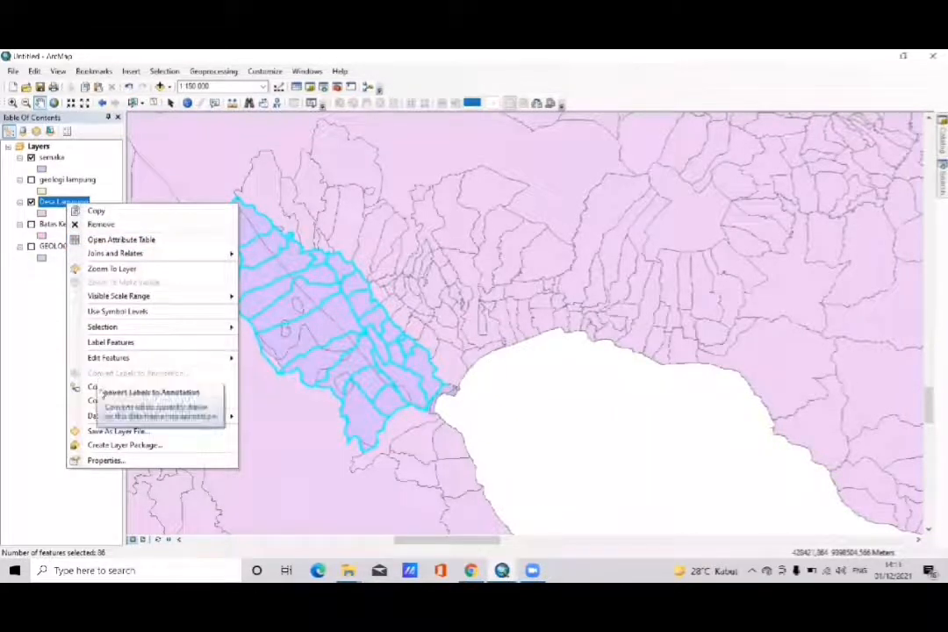
{"action": "mouse_move", "coordinate": [96, 415]}
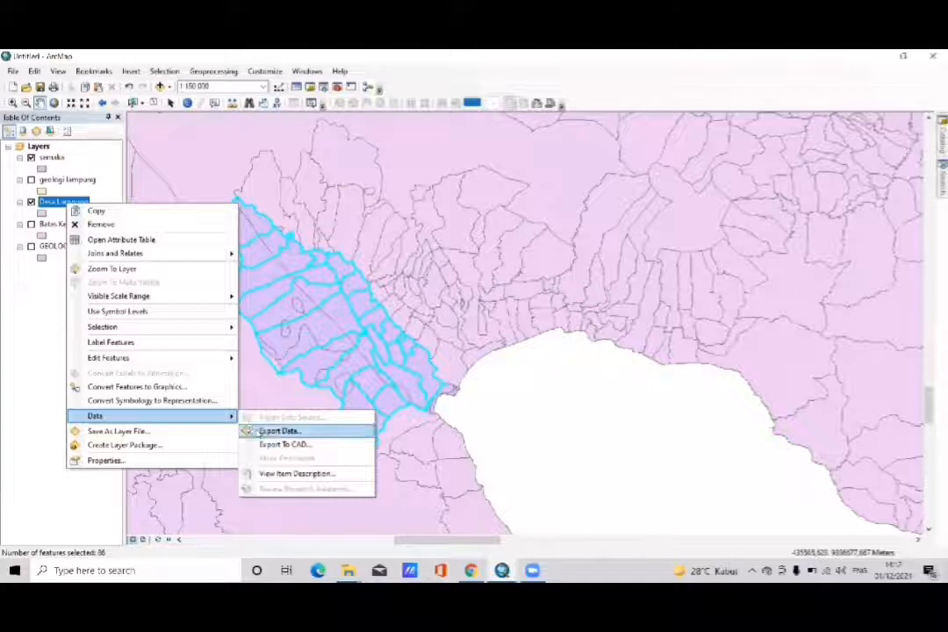
{"action": "left_click", "coordinate": [261, 431]}
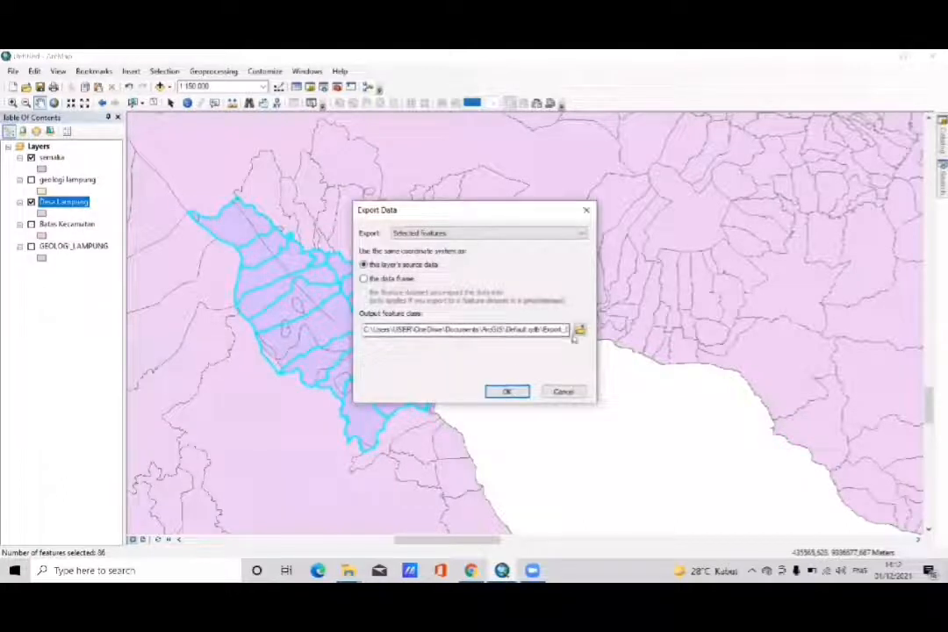
{"action": "left_click", "coordinate": [579, 329]}
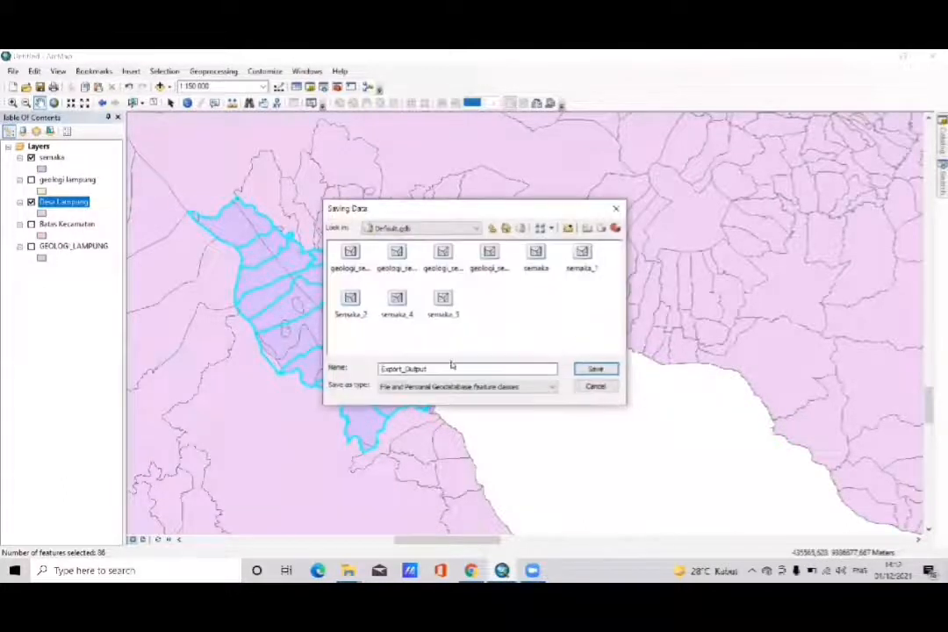
- Export the selected villages to Default.gdb as semakaa and add the exported data to the map as a layer
{"action": "left_click", "coordinate": [449, 365]}
{"action": "key", "text": "BackSpace"}
{"action": "key", "text": "BackSpace"}
{"action": "key", "text": "BackSpace"}
{"action": "key", "text": "BackSpace"}
{"action": "key", "text": "BackSpace"}
{"action": "key", "text": "BackSpace"}
{"action": "key", "text": "BackSpace"}
{"action": "key", "text": "BackSpace"}
{"action": "key", "text": "BackSpace"}
{"action": "key", "text": "BackSpace"}
{"action": "type", "text": "semaka"}
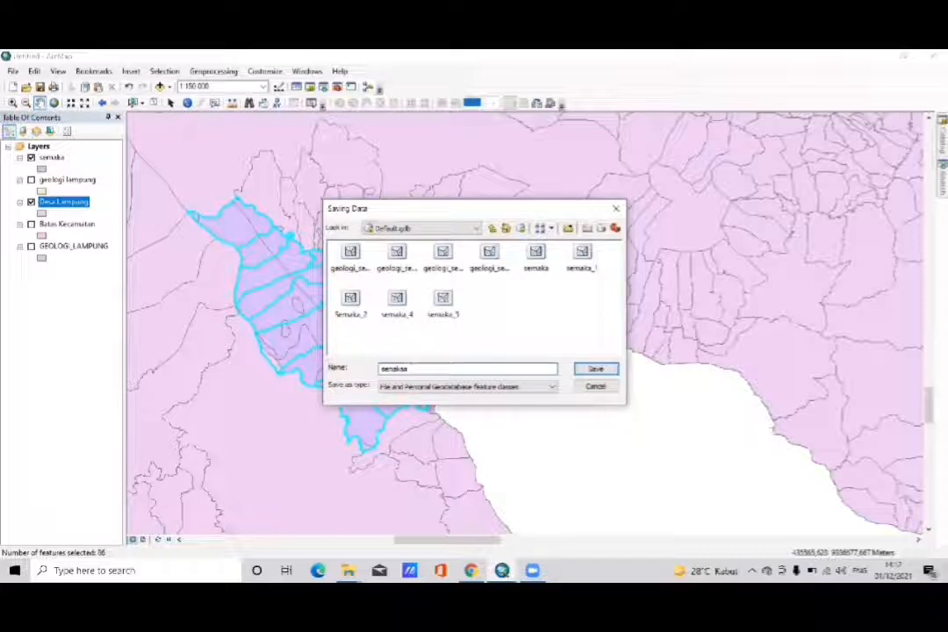
{"action": "left_click", "coordinate": [596, 369]}
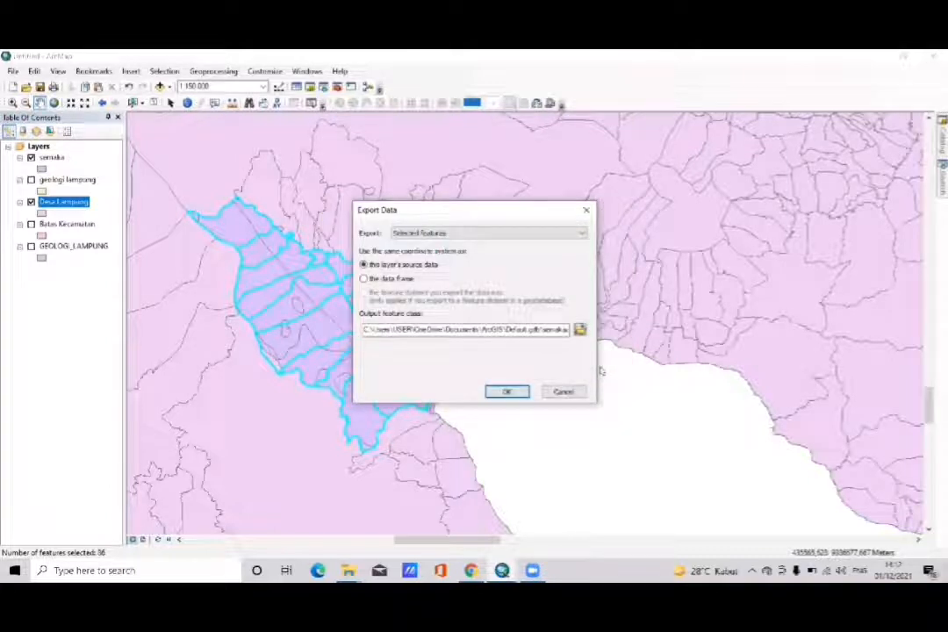
{"action": "left_click", "coordinate": [507, 391]}
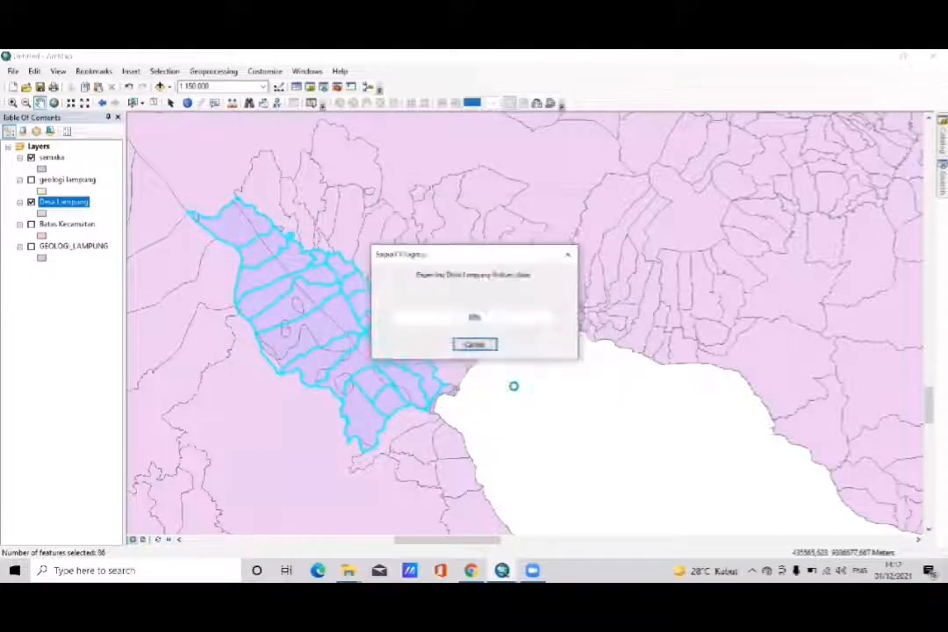
{"action": "left_click", "coordinate": [519, 354]}
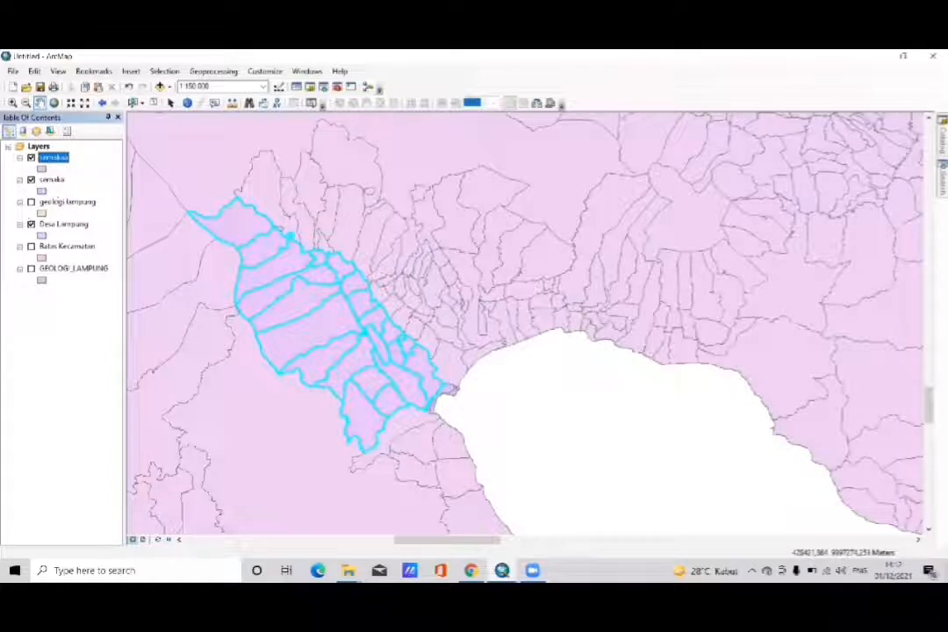
- Hide Desa Lampung and give the semakaa layer's symbol no fill and a black outline
{"action": "left_click", "coordinate": [30, 224]}
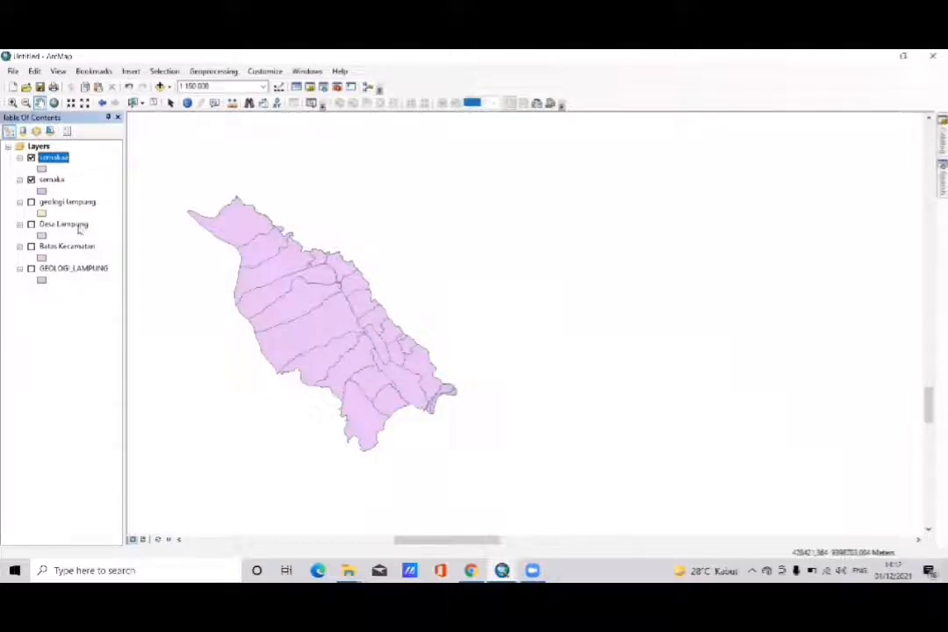
{"action": "left_click", "coordinate": [42, 167]}
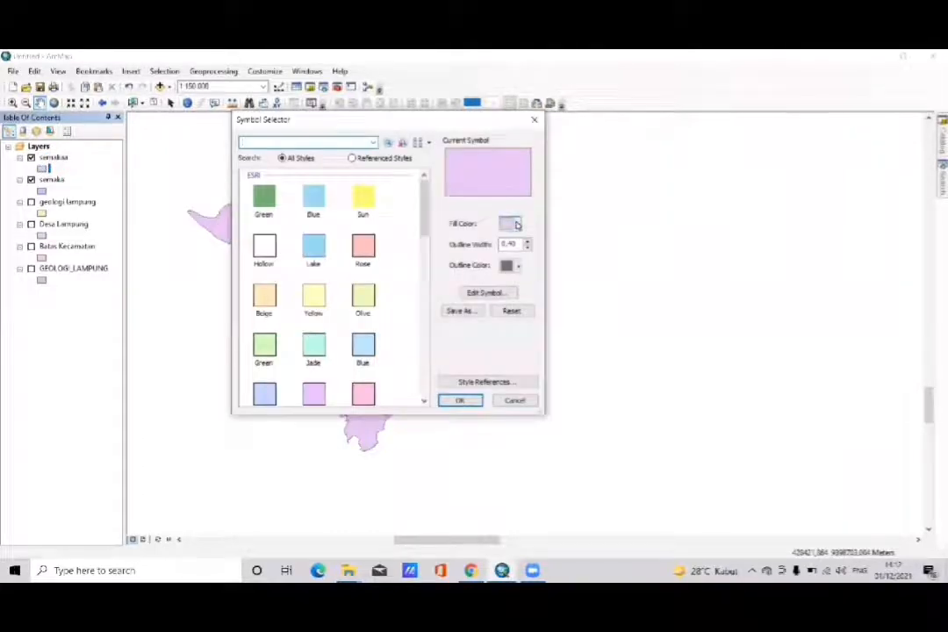
{"action": "left_click", "coordinate": [517, 226]}
{"action": "left_click", "coordinate": [482, 243]}
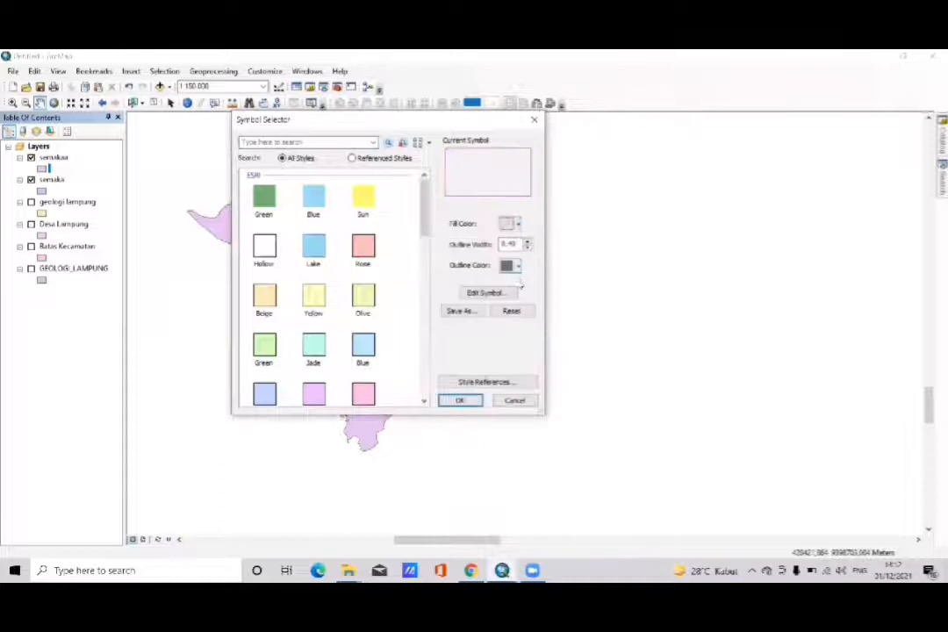
{"action": "left_click", "coordinate": [517, 266]}
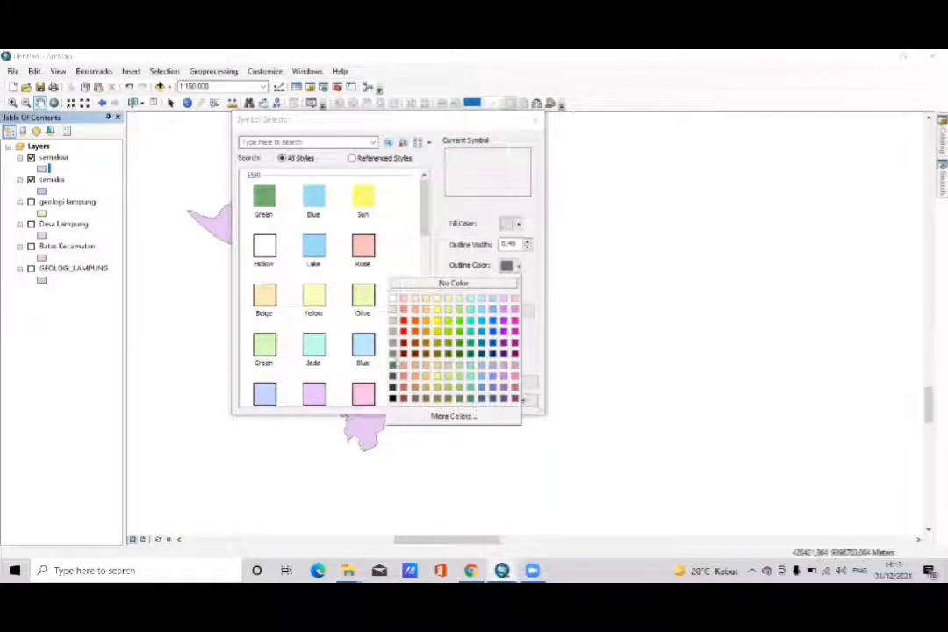
{"action": "left_click", "coordinate": [392, 398]}
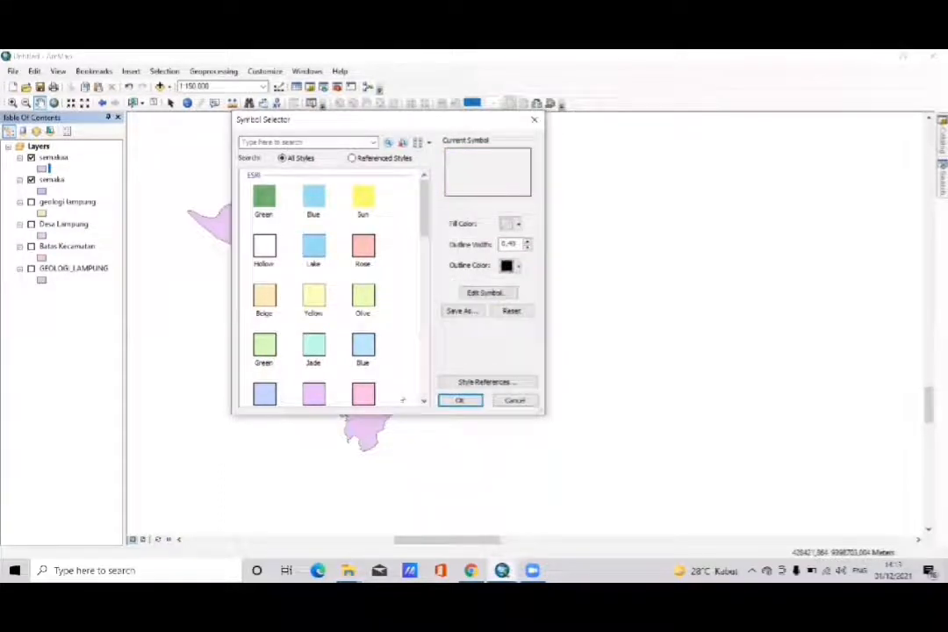
{"action": "left_click", "coordinate": [456, 399]}
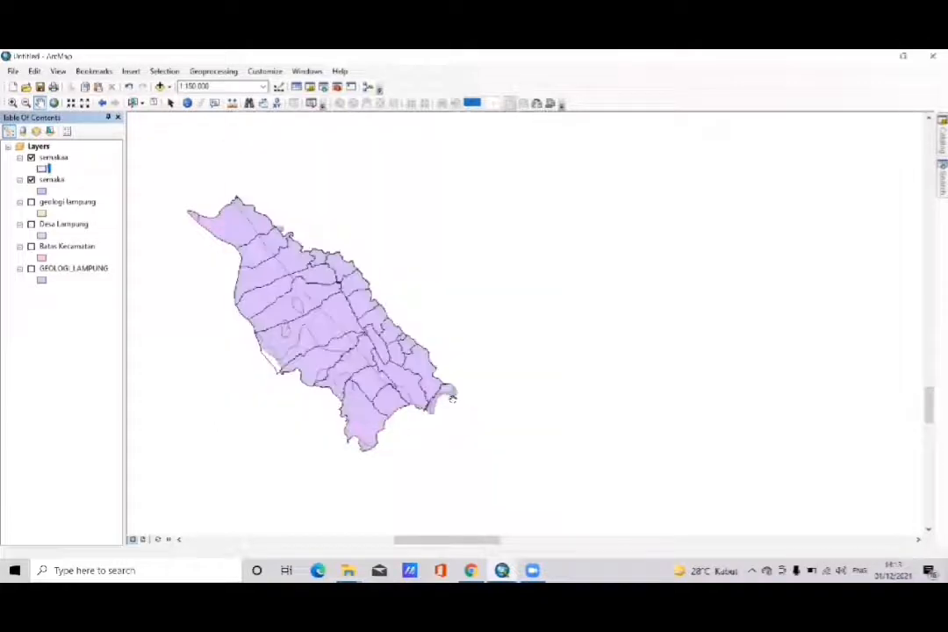
- Turn on feature labels for the semakaa layer, using WADMKD as the label field
{"action": "left_click", "coordinate": [53, 157]}
{"action": "right_click", "coordinate": [57, 159]}
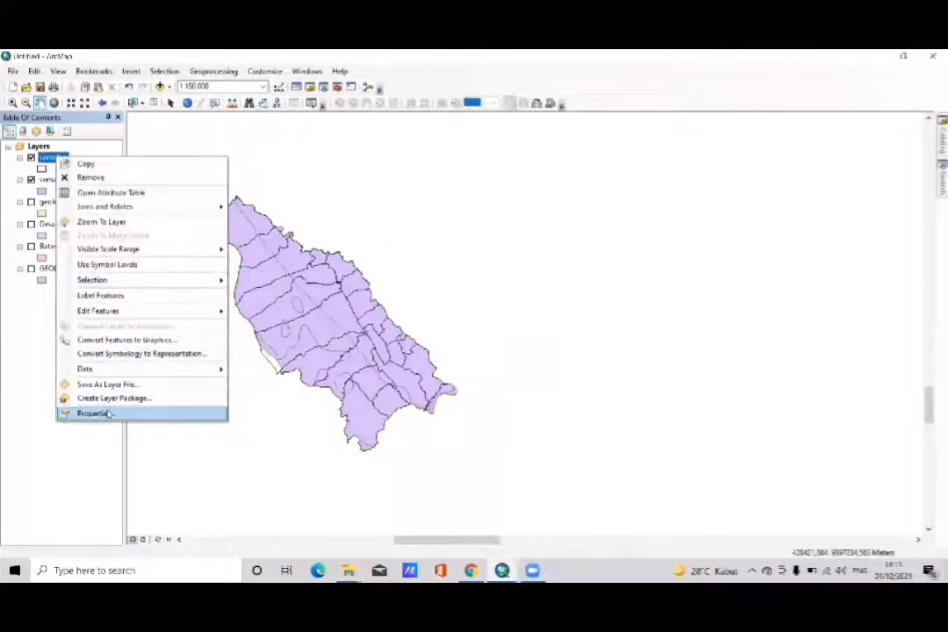
{"action": "left_click", "coordinate": [93, 414]}
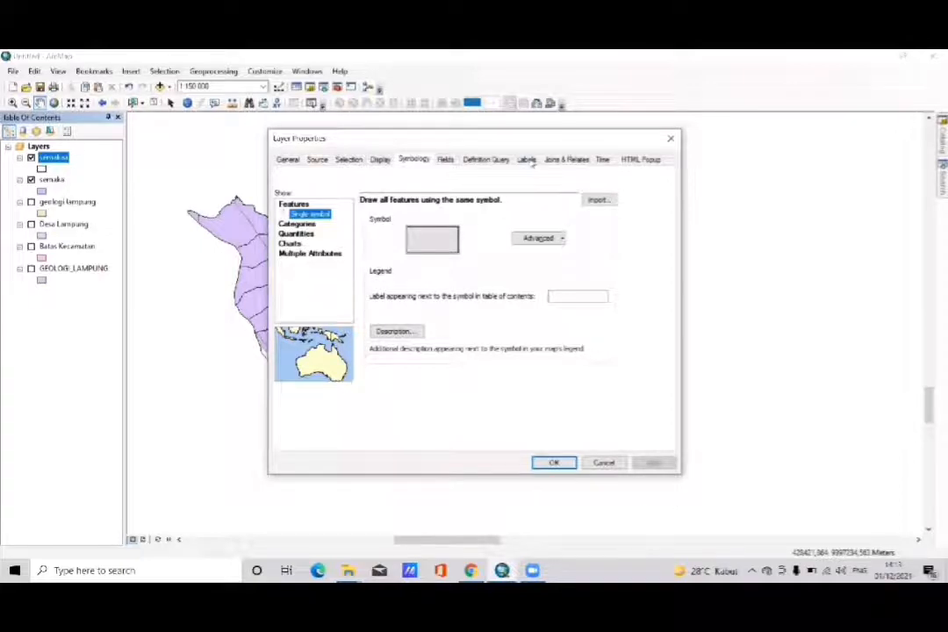
{"action": "left_click", "coordinate": [527, 159]}
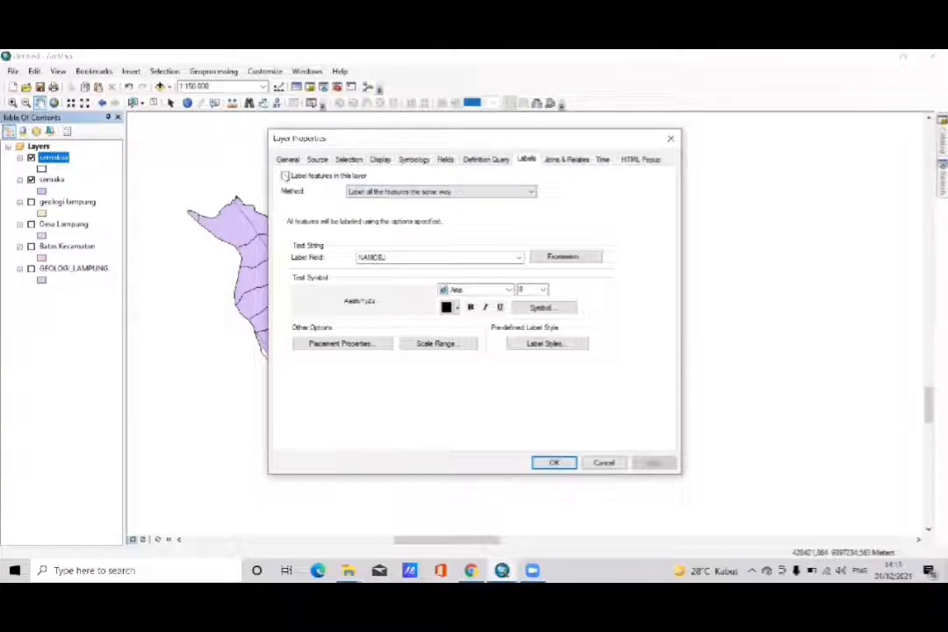
{"action": "left_click", "coordinate": [493, 258]}
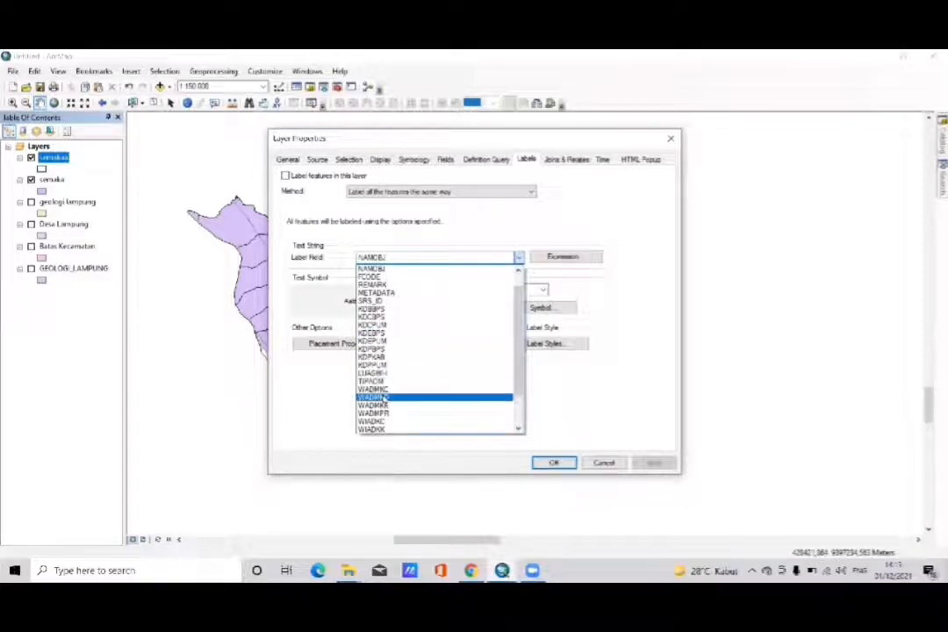
{"action": "left_click", "coordinate": [383, 398]}
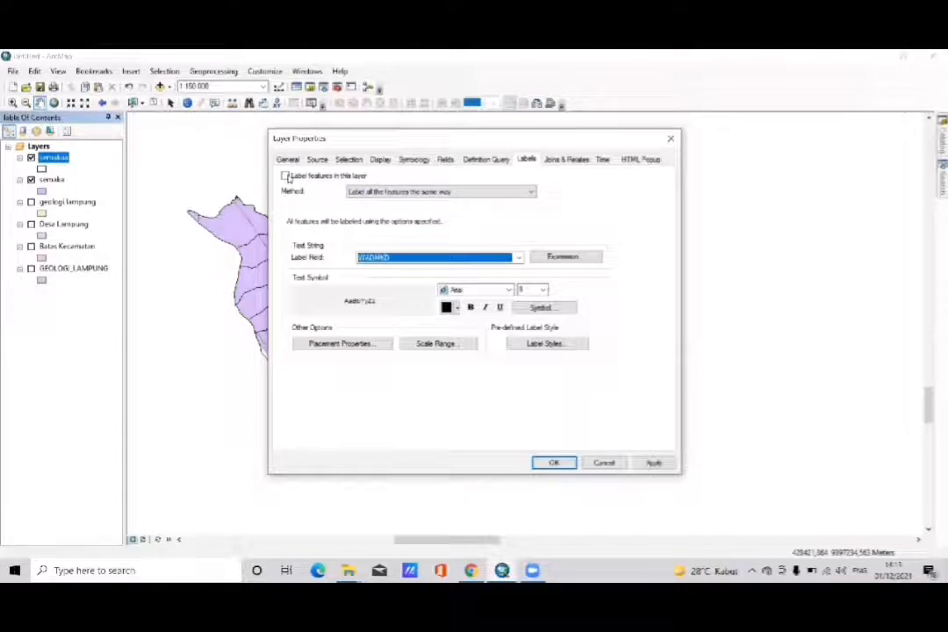
{"action": "left_click", "coordinate": [287, 176]}
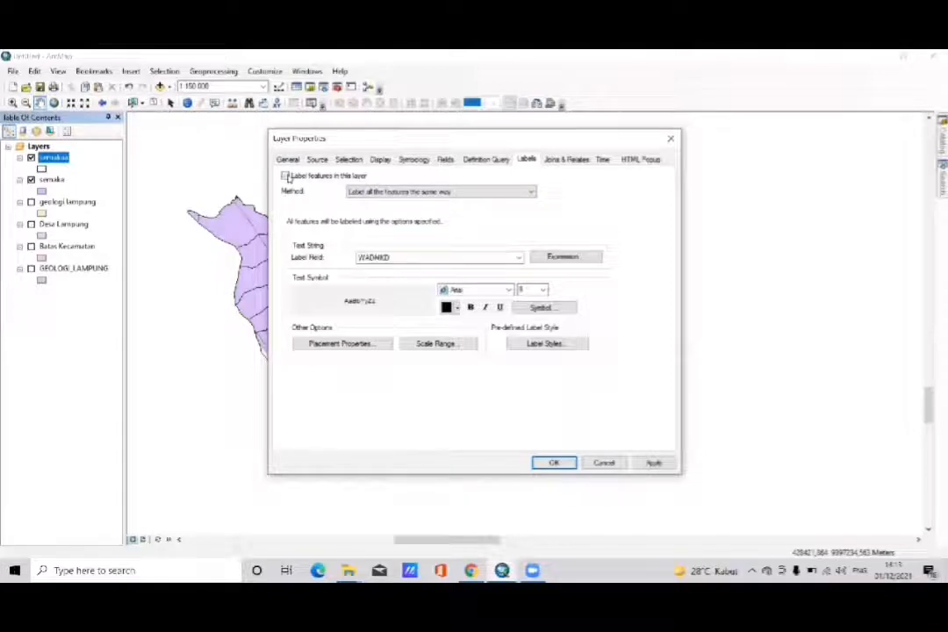
- Set the semakaa label font size to 12 and apply the layer properties
{"action": "left_click", "coordinate": [542, 291]}
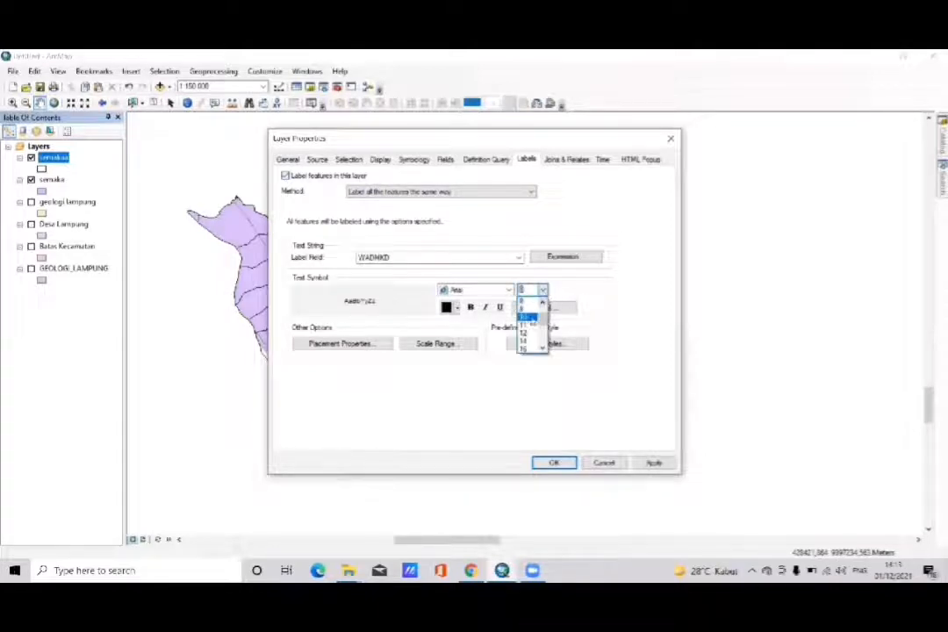
{"action": "left_click", "coordinate": [528, 317]}
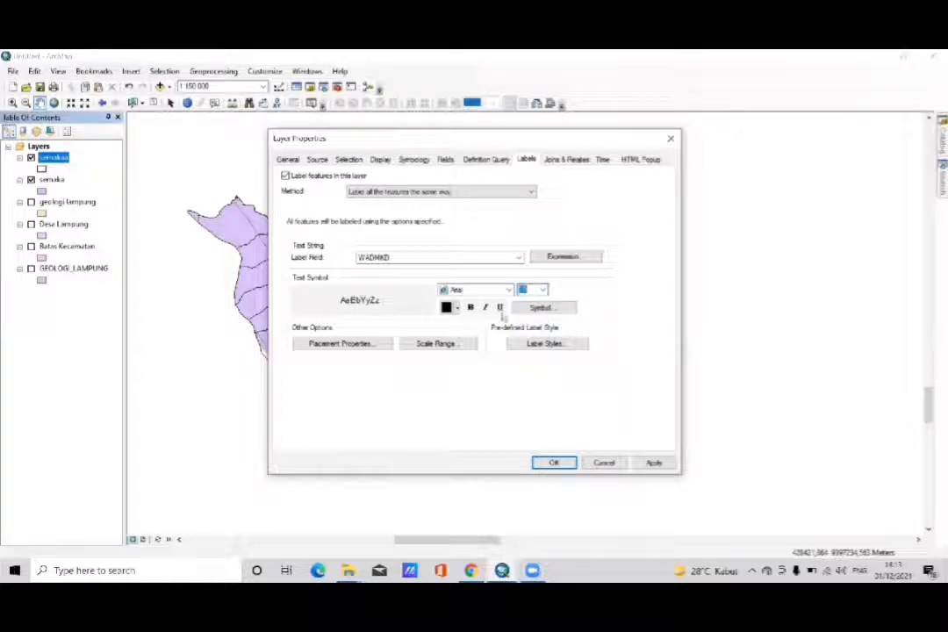
{"action": "left_click", "coordinate": [470, 307]}
{"action": "left_click", "coordinate": [542, 290]}
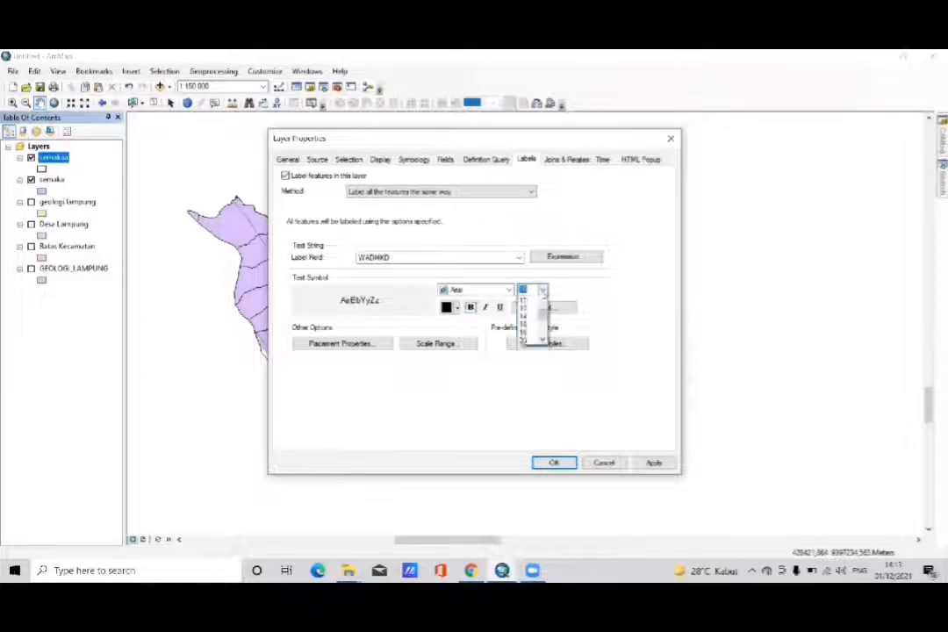
{"action": "left_click", "coordinate": [527, 321]}
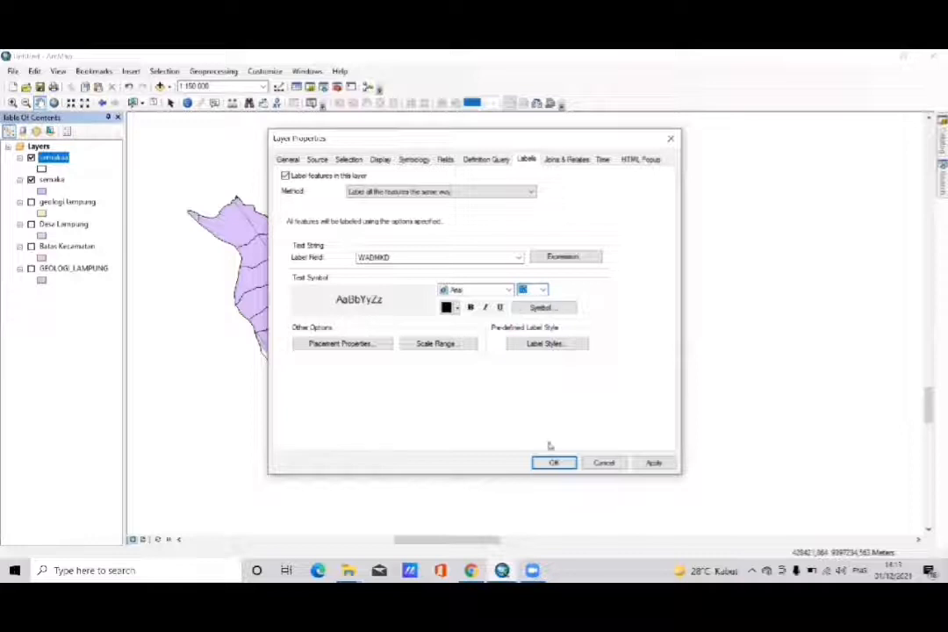
{"action": "left_click", "coordinate": [551, 463]}
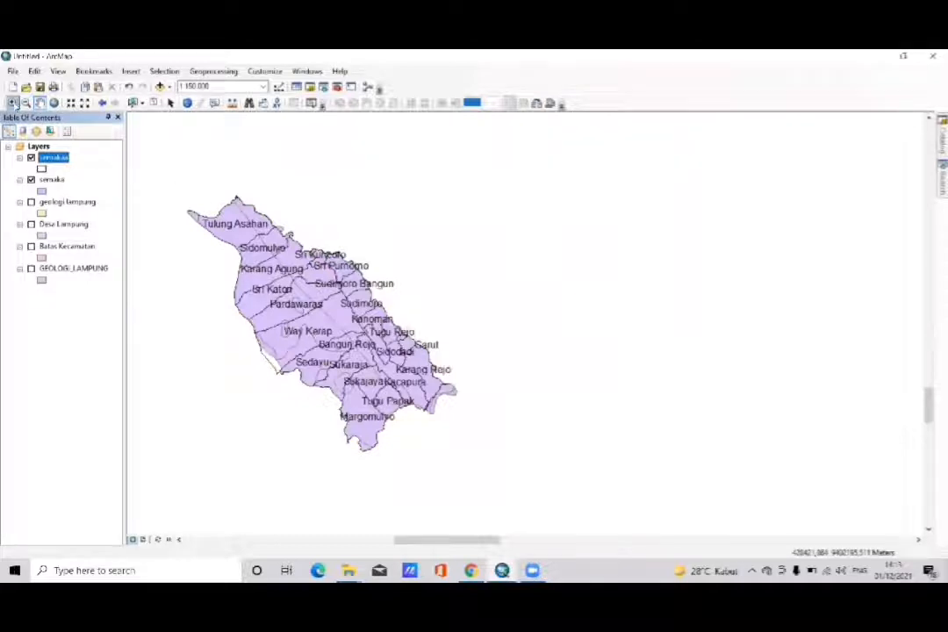
- Turn on feature labels in the semaka layer's properties
{"action": "left_click", "coordinate": [13, 103]}
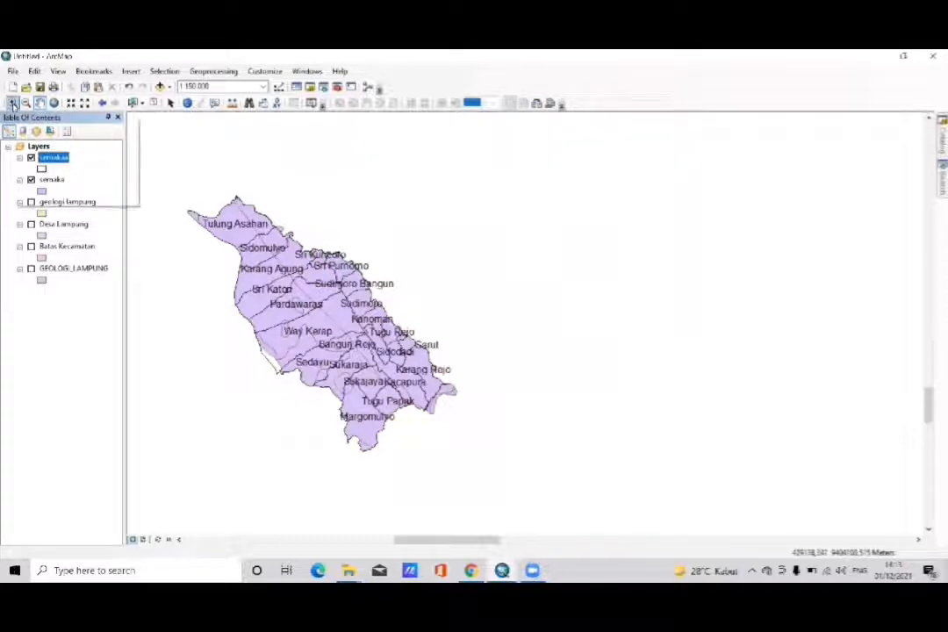
{"action": "scroll", "coordinate": [288, 171], "scroll_direction": "up", "scroll_amount": 1}
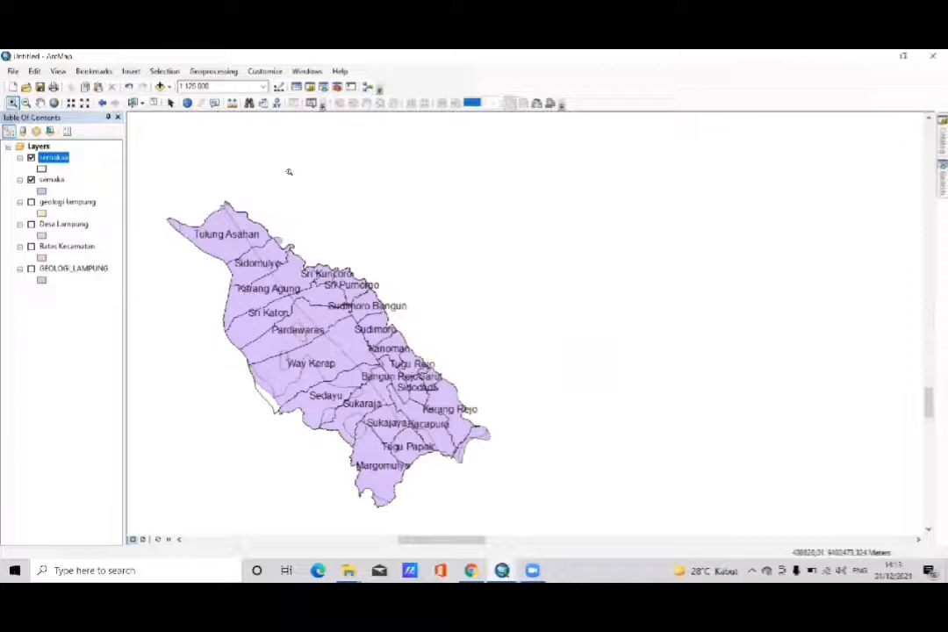
{"action": "scroll", "coordinate": [289, 171], "scroll_direction": "up", "scroll_amount": 1}
{"action": "left_click", "coordinate": [40, 103]}
{"action": "left_click_drag", "start_coordinate": [264, 315], "coordinate": [271, 235]}
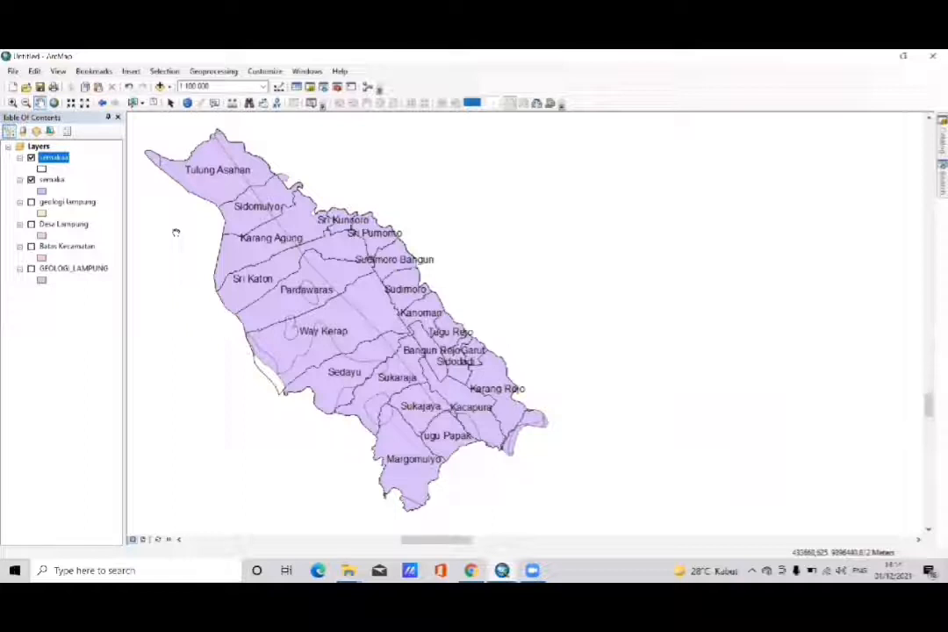
{"action": "left_click", "coordinate": [52, 180]}
{"action": "right_click", "coordinate": [52, 181]}
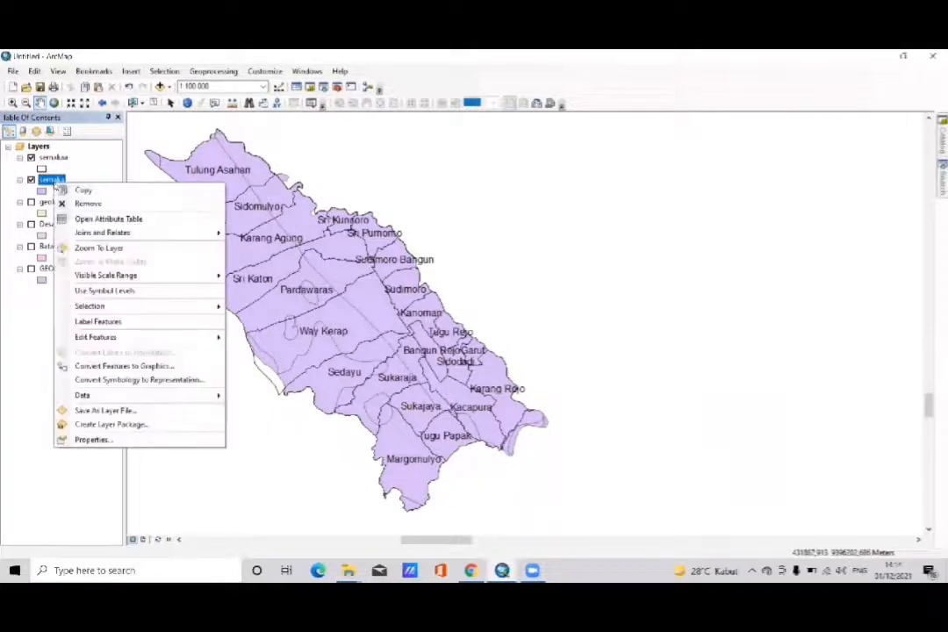
{"action": "left_click", "coordinate": [116, 440]}
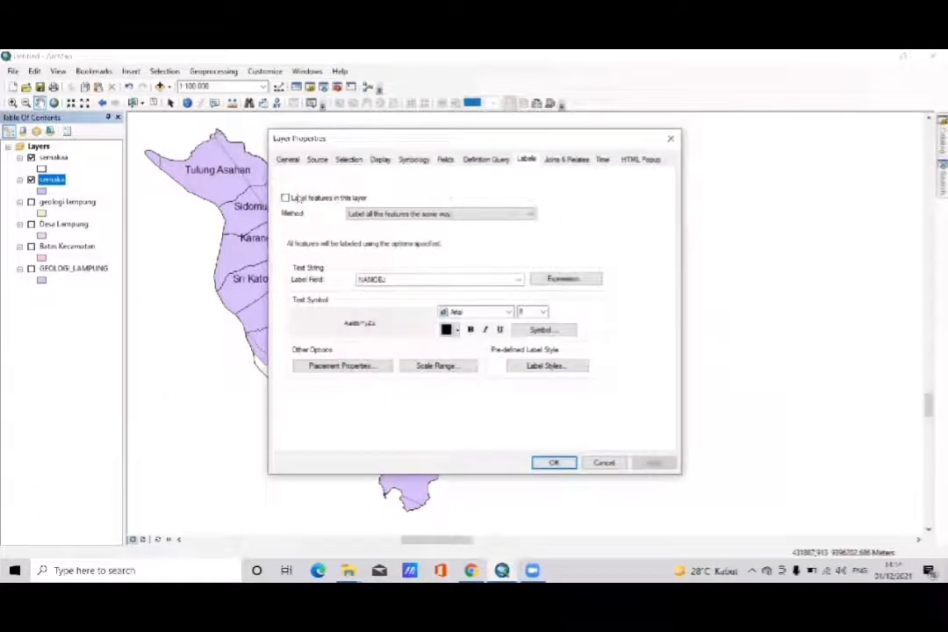
{"action": "left_click", "coordinate": [285, 199]}
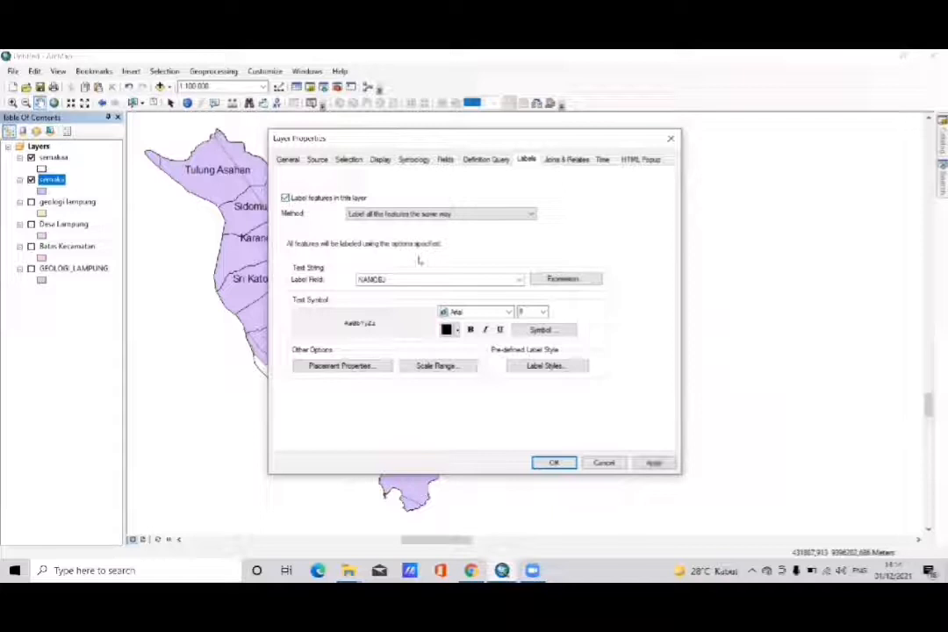
- Choose SYMBOLS as the label field for the semaka layer
{"action": "left_click", "coordinate": [515, 281]}
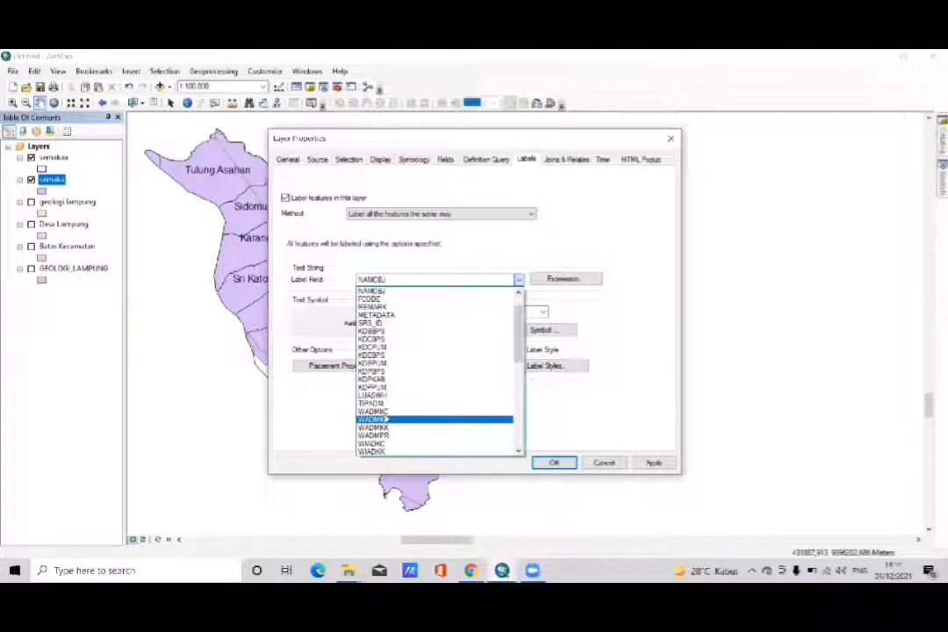
{"action": "key", "text": "Down"}
{"action": "key", "text": "Down"}
{"action": "key", "text": "Down"}
{"action": "key", "text": "Down"}
{"action": "key", "text": "Down"}
{"action": "key", "text": "Down"}
{"action": "key", "text": "Down"}
{"action": "key", "text": "Down"}
{"action": "key", "text": "Down"}
{"action": "key", "text": "Down"}
{"action": "key", "text": "Down"}
{"action": "key", "text": "Down"}
{"action": "key", "text": "Down"}
{"action": "key", "text": "Down"}
{"action": "key", "text": "Down"}
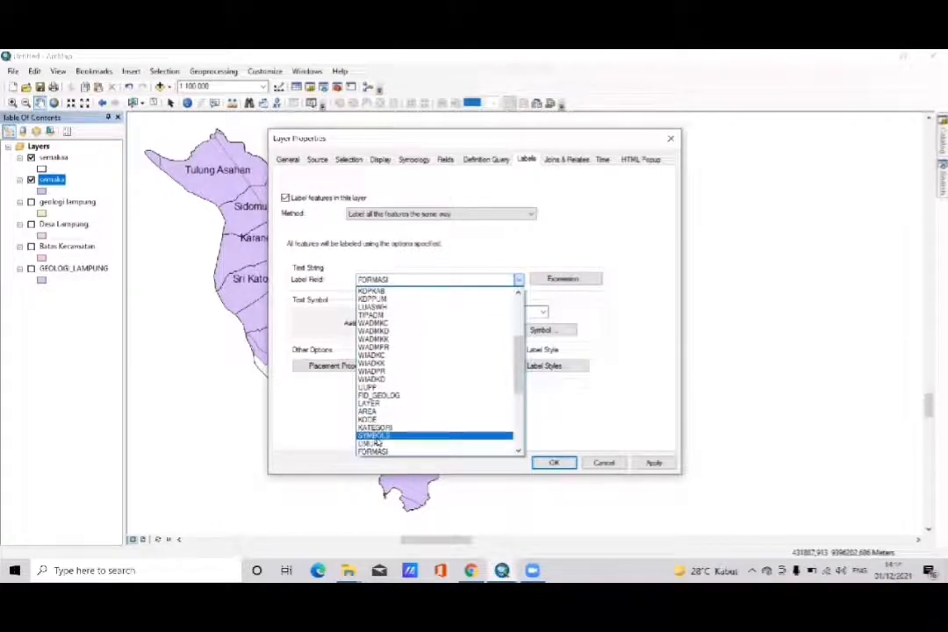
{"action": "left_click", "coordinate": [373, 436]}
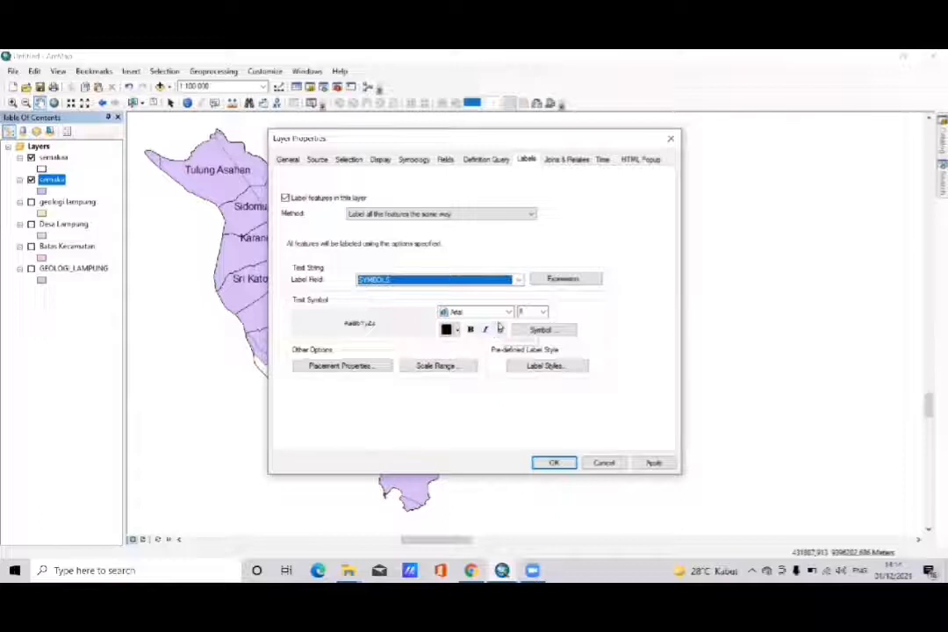
- Format the semaka labels as size 14, red, bold text
{"action": "left_click", "coordinate": [544, 312]}
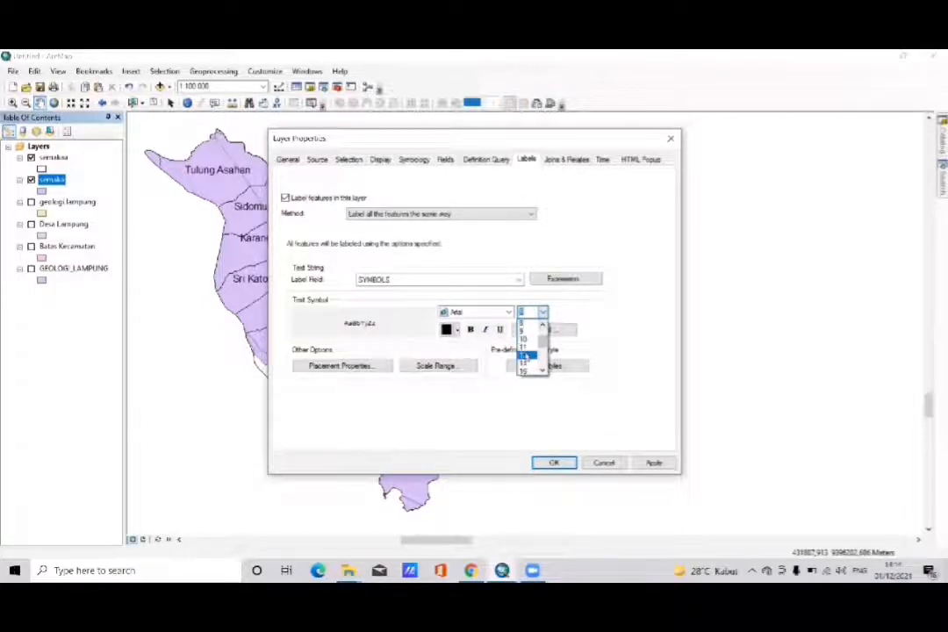
{"action": "left_click", "coordinate": [524, 363]}
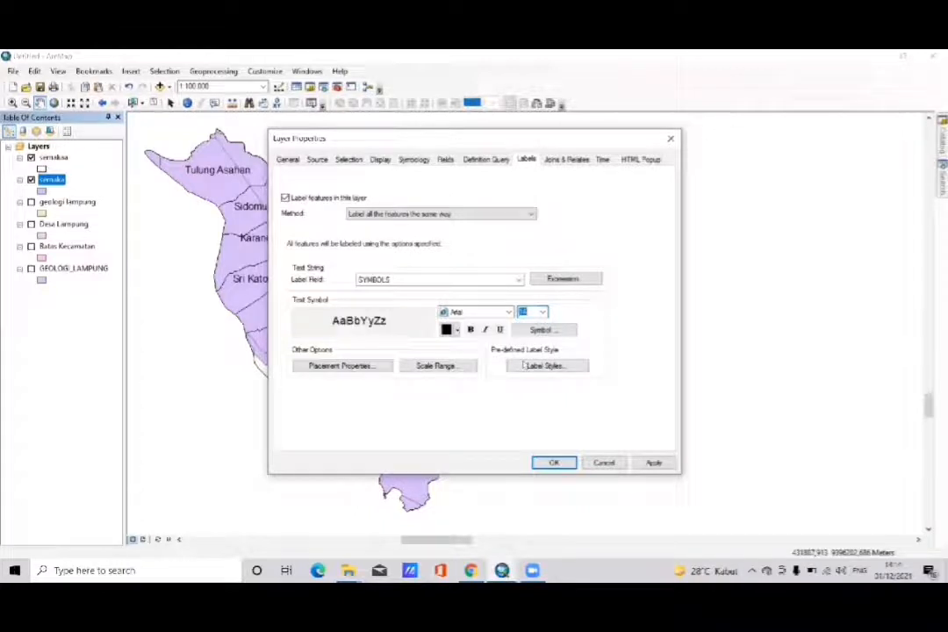
{"action": "left_click", "coordinate": [456, 330]}
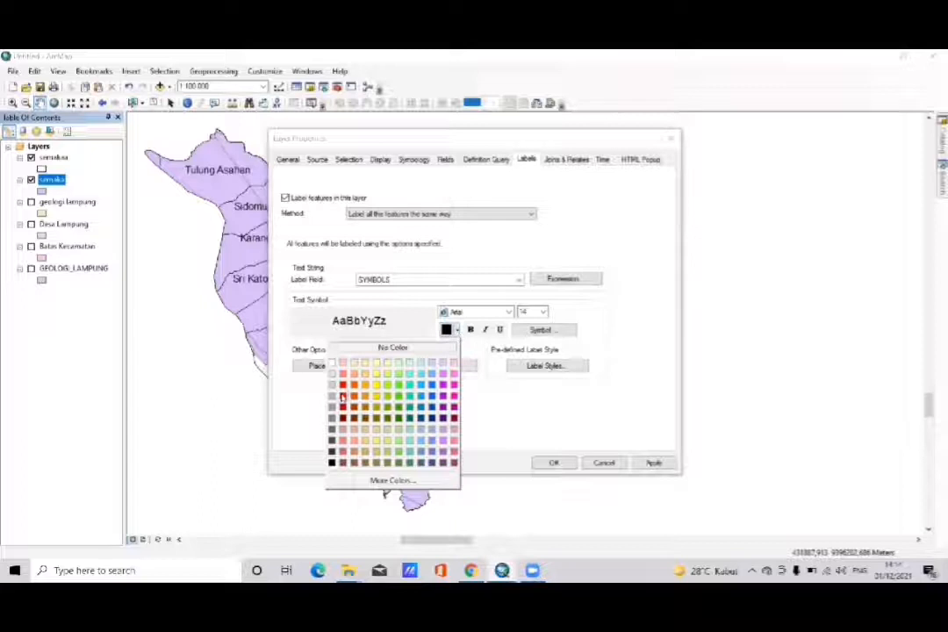
{"action": "left_click", "coordinate": [343, 396]}
{"action": "left_click", "coordinate": [470, 330]}
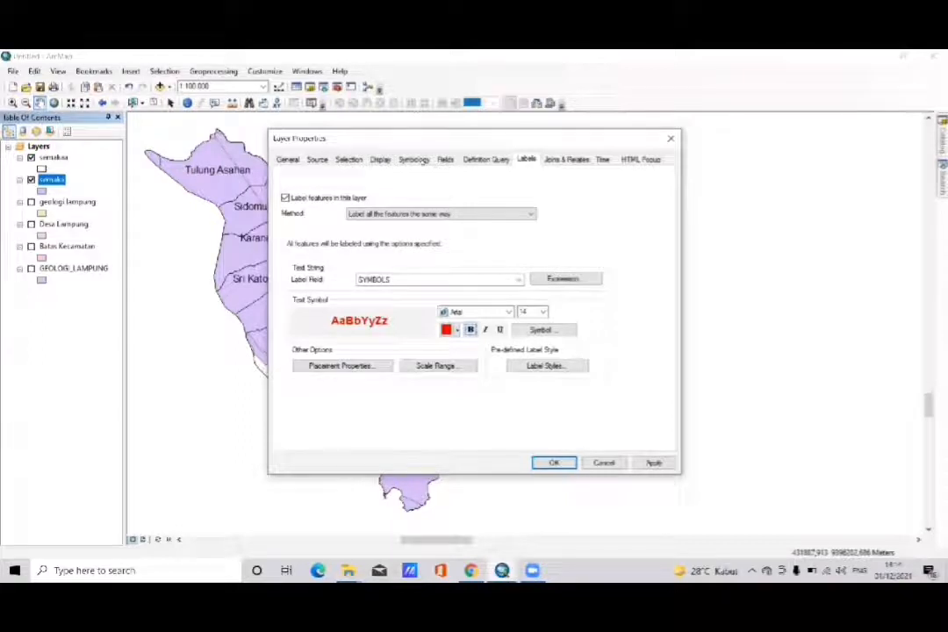
- Symbolize the semaka layer by categories with unique values, using SYMBOLS as the value field
{"action": "left_click", "coordinate": [413, 161]}
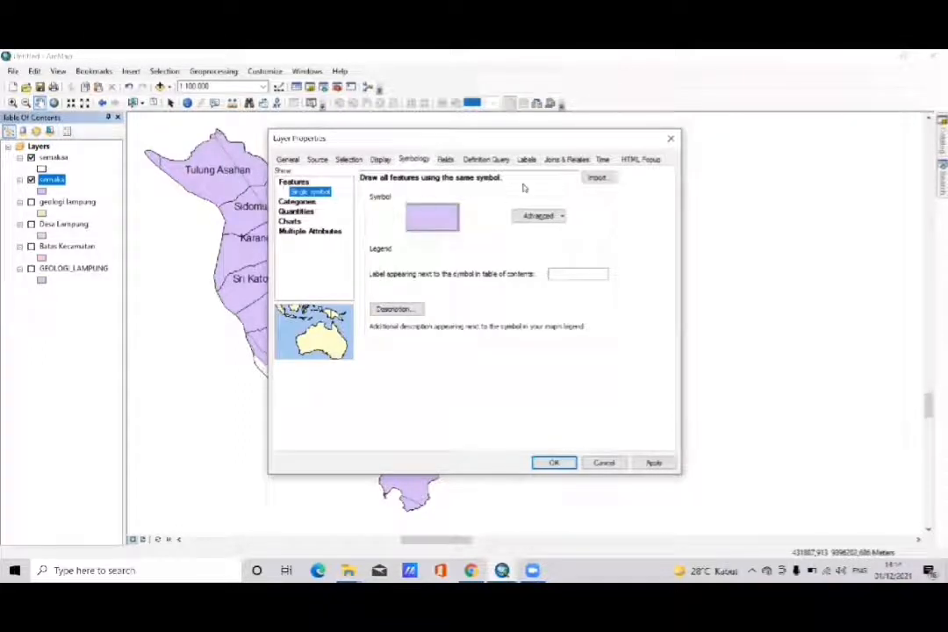
{"action": "left_click", "coordinate": [308, 202]}
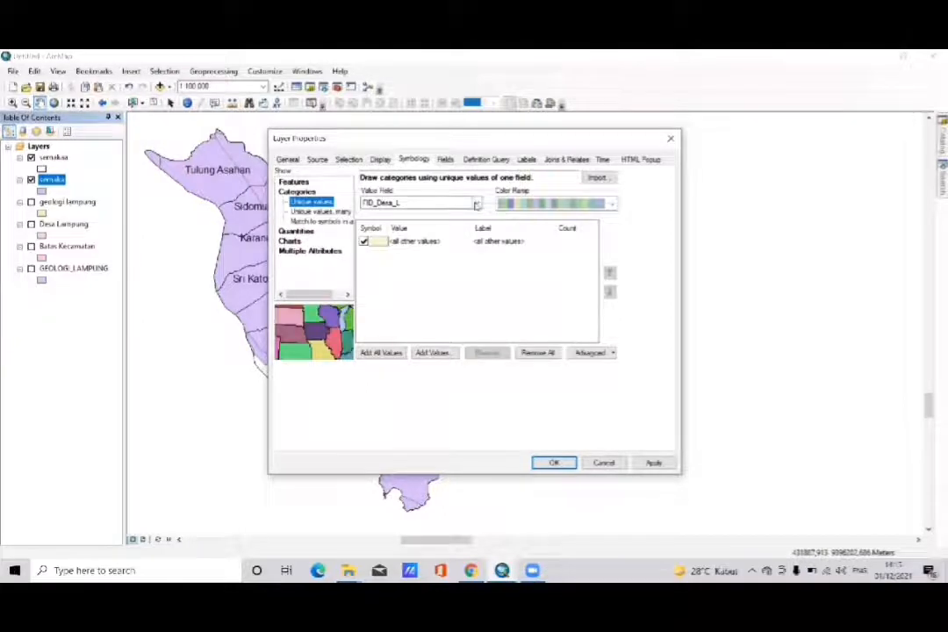
{"action": "left_click", "coordinate": [476, 203]}
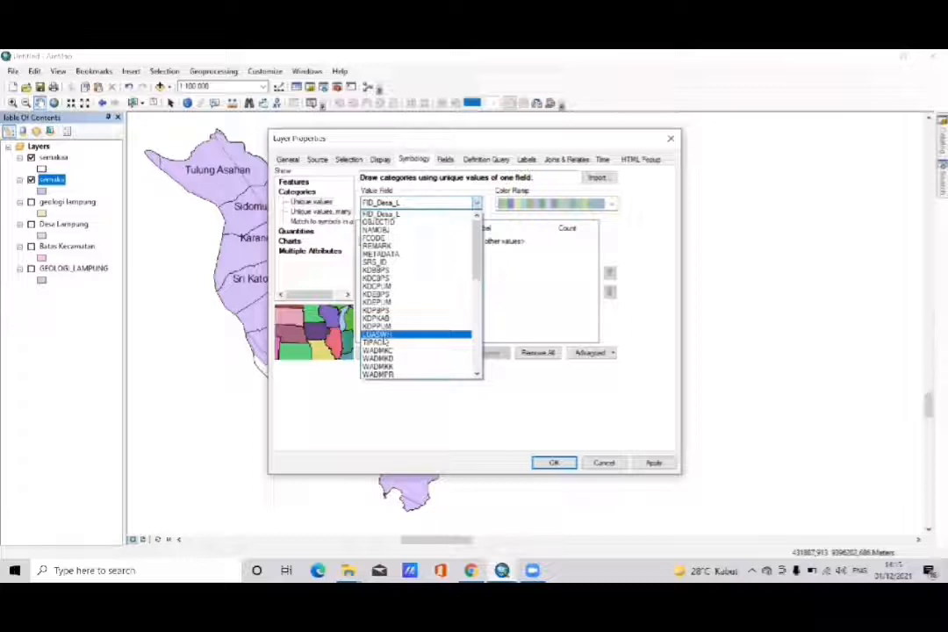
{"action": "key", "text": "Down"}
{"action": "key", "text": "Down"}
{"action": "key", "text": "Down"}
{"action": "key", "text": "Down"}
{"action": "key", "text": "Down"}
{"action": "key", "text": "Down"}
{"action": "key", "text": "Down"}
{"action": "key", "text": "Down"}
{"action": "key", "text": "Down"}
{"action": "key", "text": "Down"}
{"action": "key", "text": "Down"}
{"action": "key", "text": "Down"}
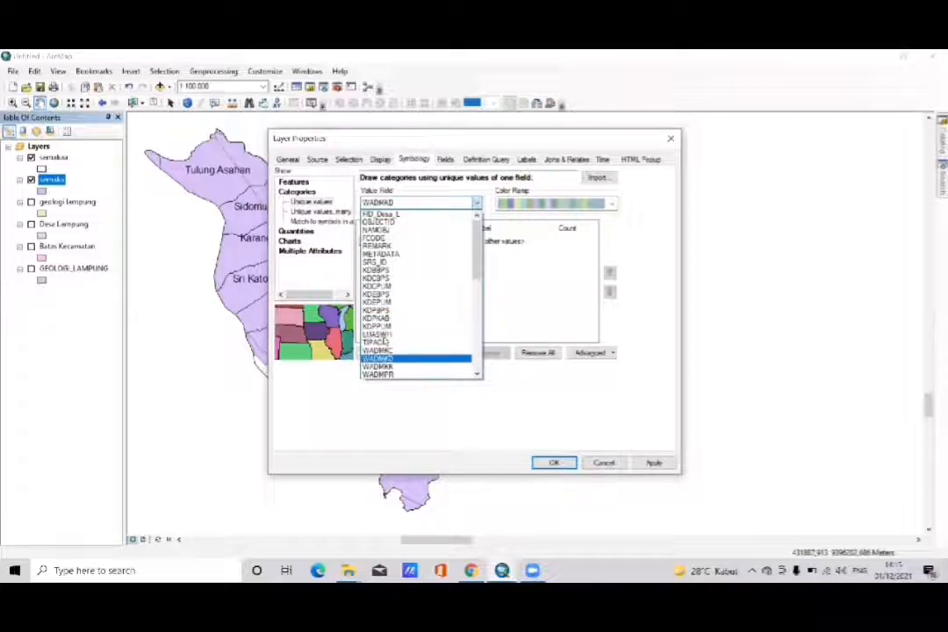
{"action": "key", "text": "Down"}
{"action": "key", "text": "Down"}
{"action": "key", "text": "Down"}
{"action": "key", "text": "Down"}
{"action": "key", "text": "Down"}
{"action": "key", "text": "Down"}
{"action": "key", "text": "Down"}
{"action": "key", "text": "Down"}
{"action": "key", "text": "Down"}
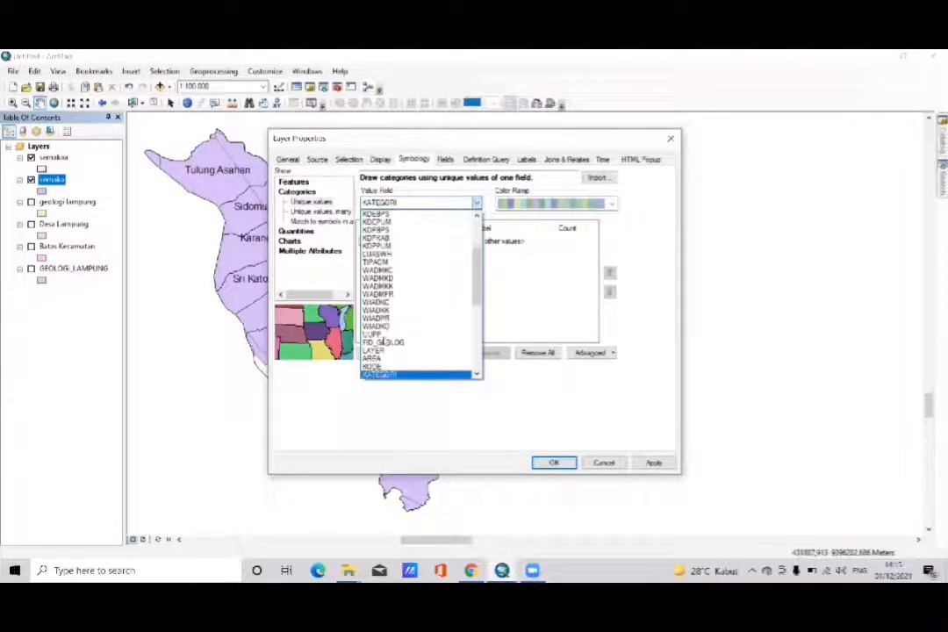
{"action": "key", "text": "Down"}
{"action": "key", "text": "Down"}
{"action": "key", "text": "Down"}
{"action": "key", "text": "Down"}
{"action": "key", "text": "Down"}
{"action": "key", "text": "Down"}
{"action": "key", "text": "Down"}
{"action": "key", "text": "Down"}
{"action": "key", "text": "Down"}
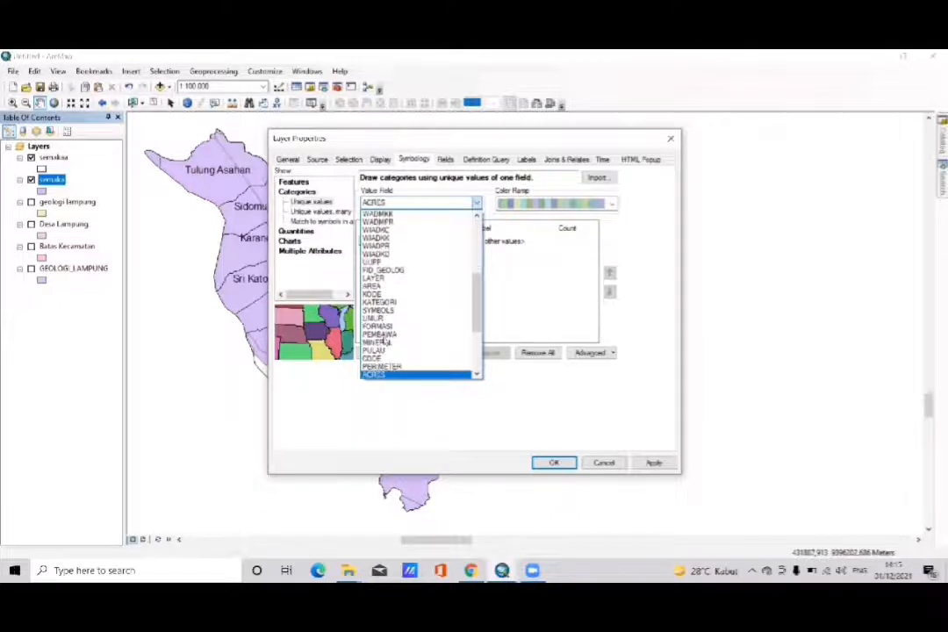
{"action": "key", "text": "Down"}
{"action": "key", "text": "Down"}
{"action": "key", "text": "Down"}
{"action": "key", "text": "Down"}
{"action": "key", "text": "Down"}
{"action": "key", "text": "Down"}
{"action": "key", "text": "Down"}
{"action": "key", "text": "Down"}
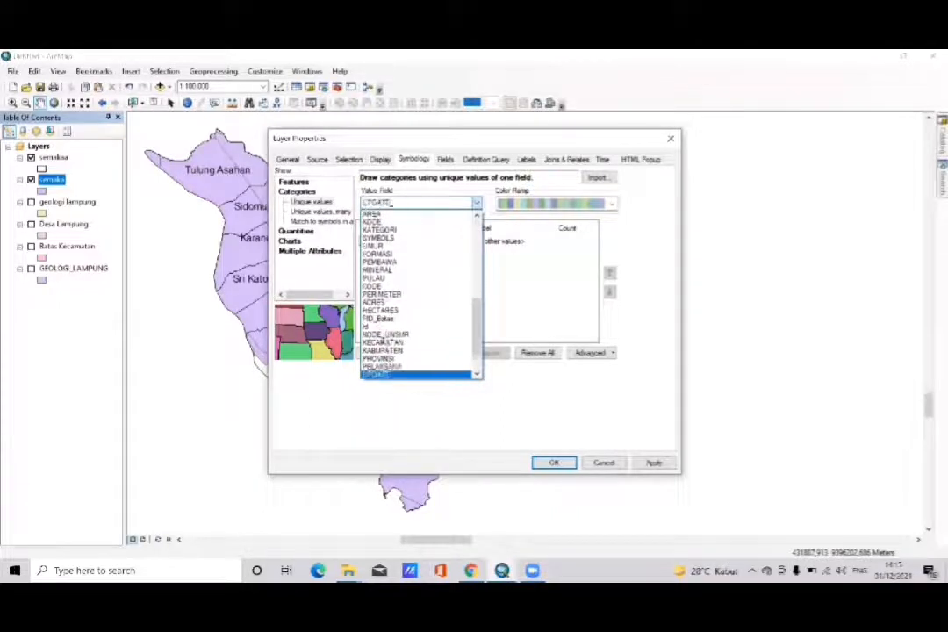
{"action": "key", "text": "Up"}
{"action": "key", "text": "Up"}
{"action": "key", "text": "Up"}
{"action": "key", "text": "Up"}
{"action": "key", "text": "Up"}
{"action": "key", "text": "Up"}
{"action": "key", "text": "Up"}
{"action": "key", "text": "Up"}
{"action": "key", "text": "Up"}
{"action": "key", "text": "Up"}
{"action": "key", "text": "Up"}
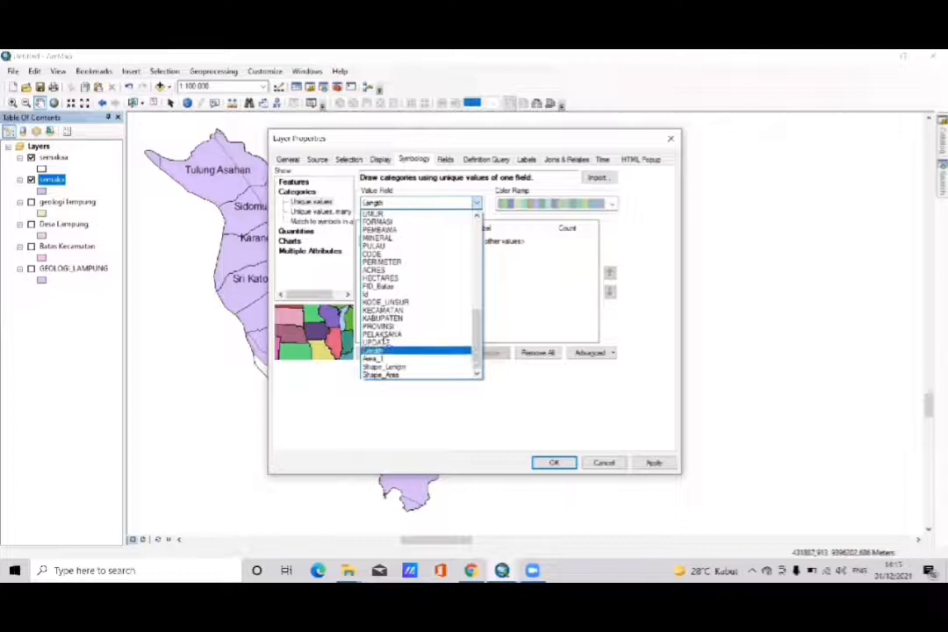
{"action": "key", "text": "Up"}
{"action": "key", "text": "Up"}
{"action": "key", "text": "Up"}
{"action": "key", "text": "Up"}
{"action": "key", "text": "Up"}
{"action": "key", "text": "Up"}
{"action": "key", "text": "Up"}
{"action": "key", "text": "Up"}
{"action": "key", "text": "Up"}
{"action": "key", "text": "Up"}
{"action": "key", "text": "Up"}
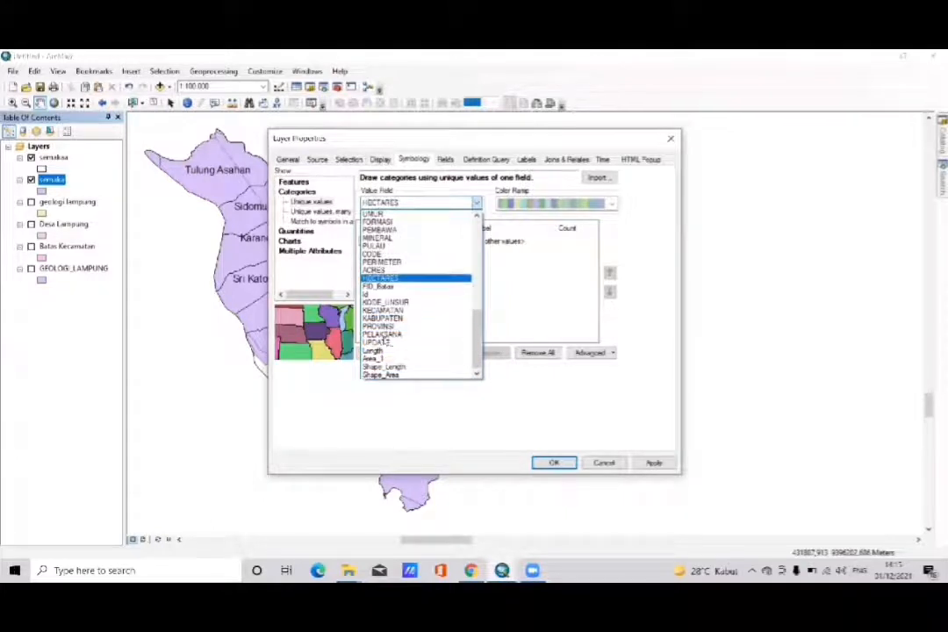
{"action": "key", "text": "Down"}
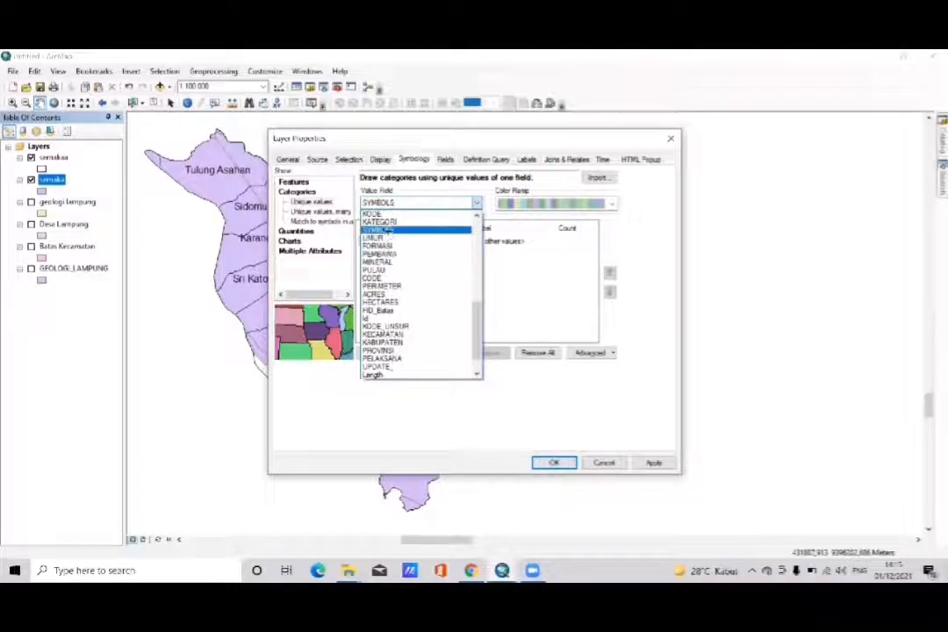
{"action": "key", "text": "Return"}
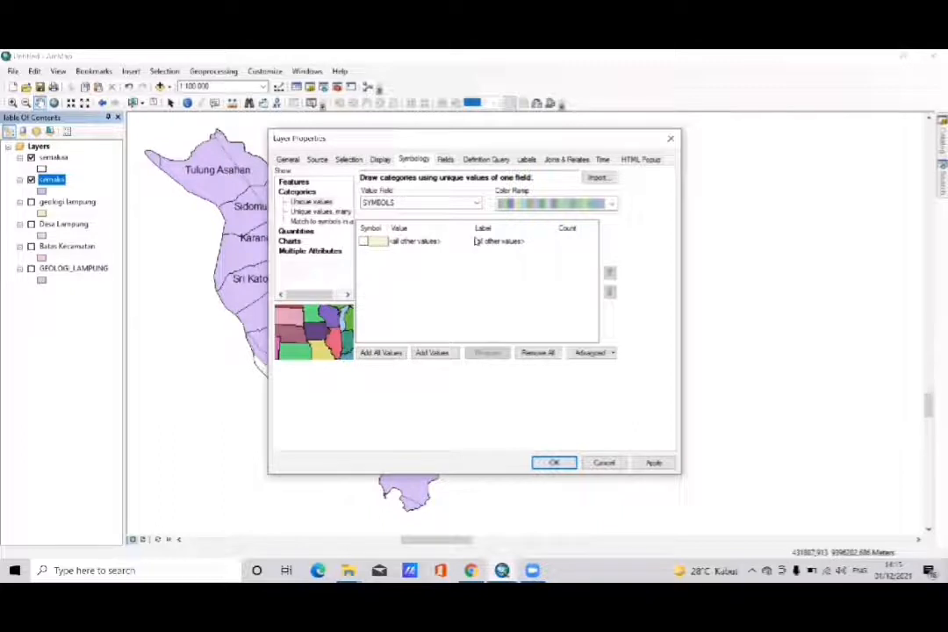
- Choose a brown-toned color ramp, add all SYMBOLS values to the symbology, and accept the semaka layer properties
{"action": "left_click", "coordinate": [609, 203]}
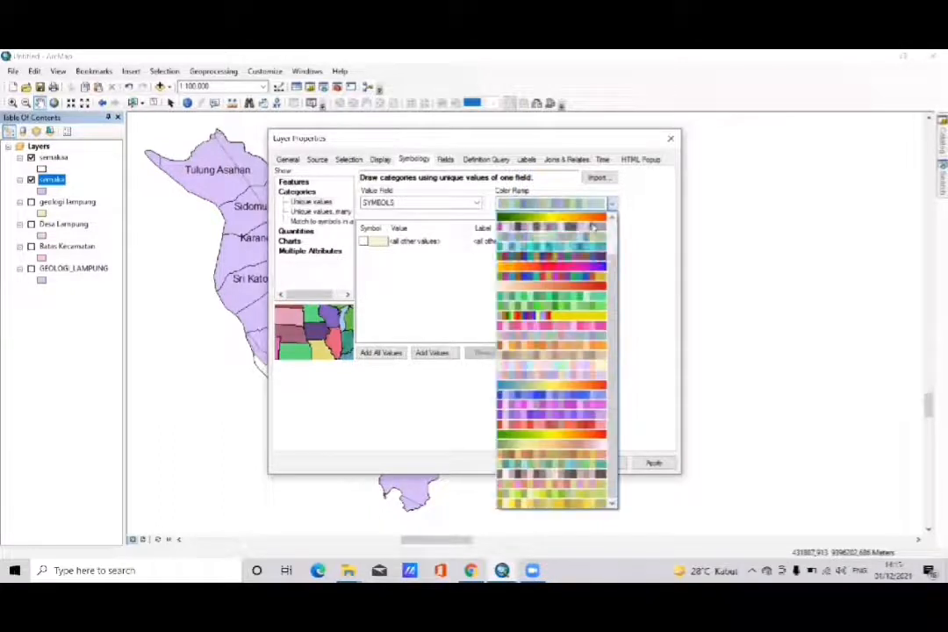
{"action": "left_click", "coordinate": [568, 350]}
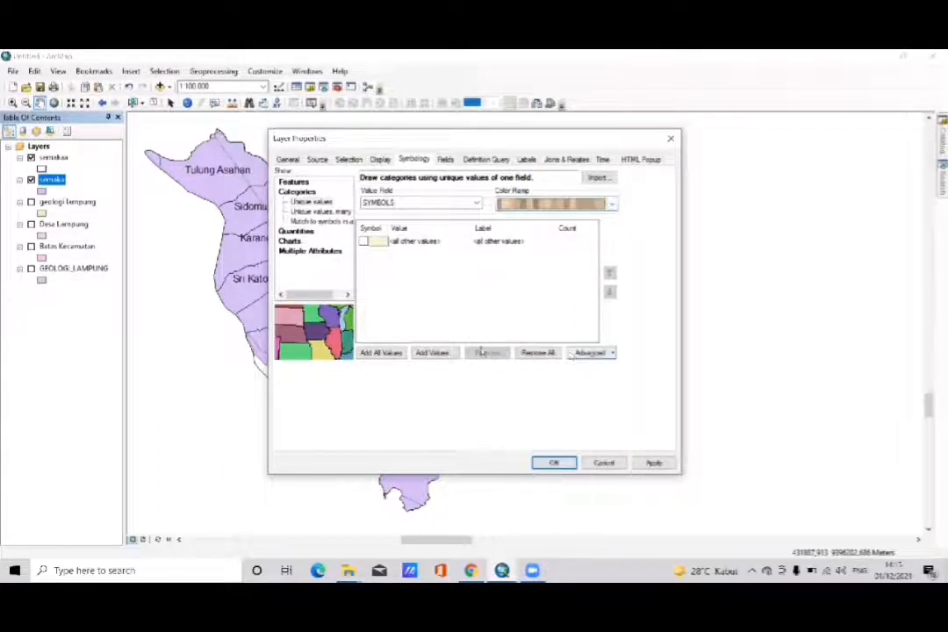
{"action": "left_click", "coordinate": [551, 461]}
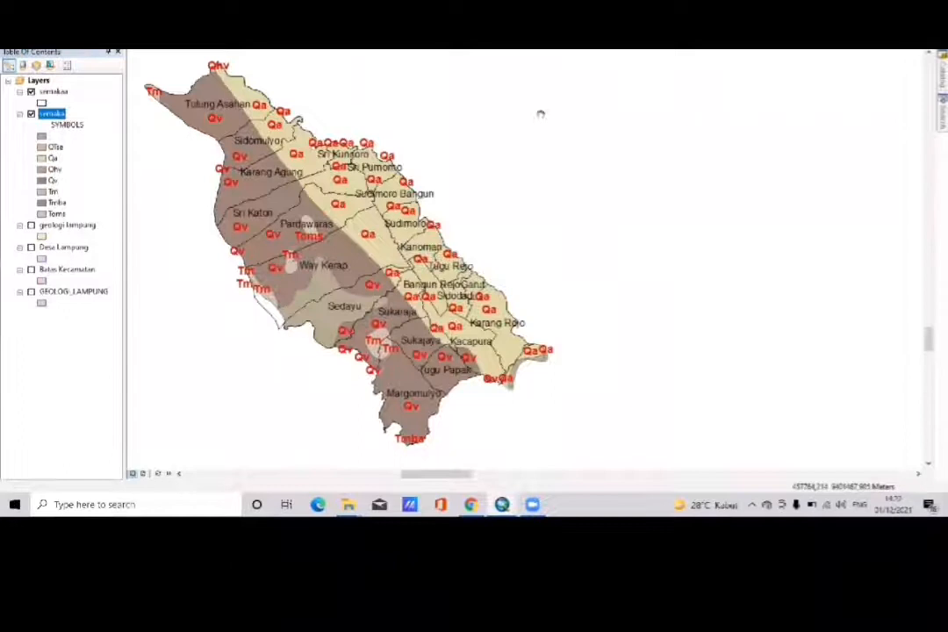
- Switch the map to layout view and unselect all page elements
{"action": "left_click", "coordinate": [145, 473]}
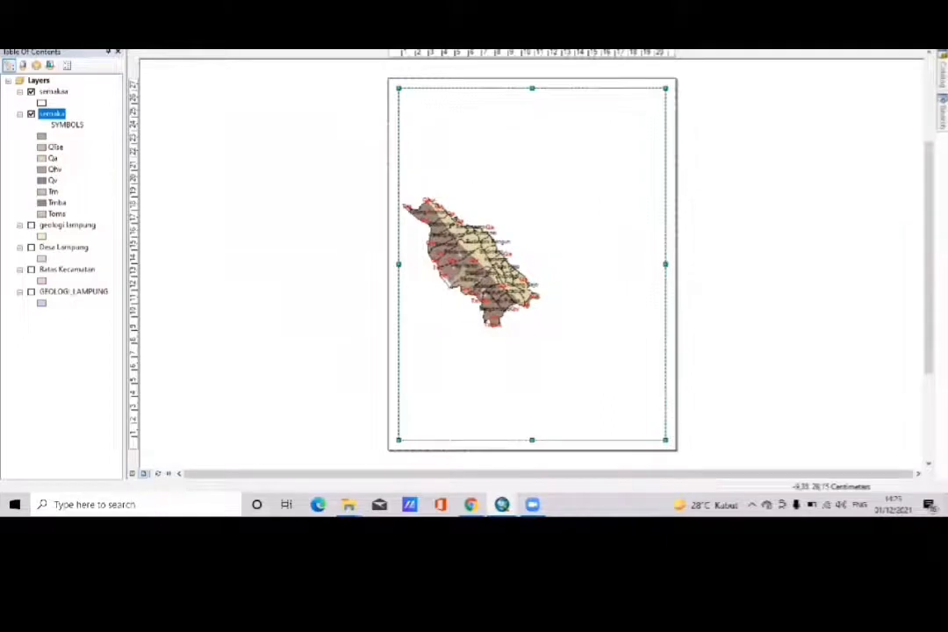
{"action": "left_click", "coordinate": [33, 7]}
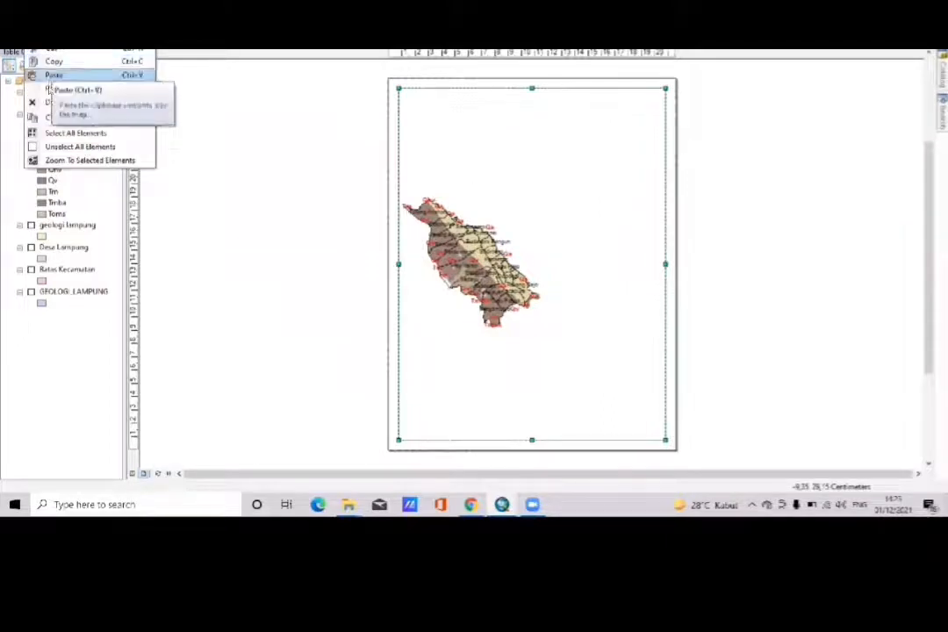
{"action": "left_click", "coordinate": [84, 146]}
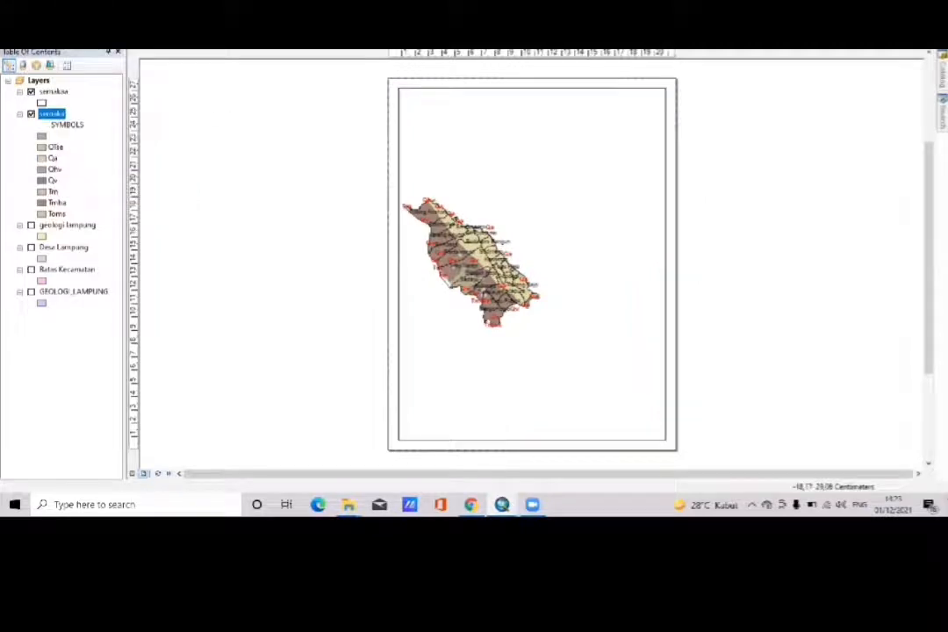
- Set the paper orientation to Landscape with map elements scaled proportionally to changes in page size
{"action": "left_click", "coordinate": [13, 6]}
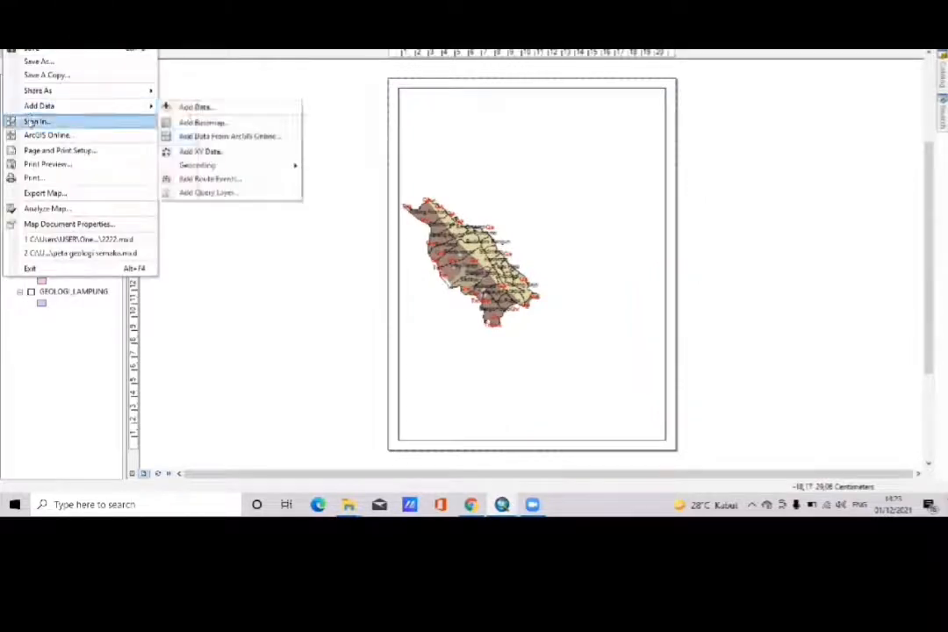
{"action": "left_click", "coordinate": [30, 150]}
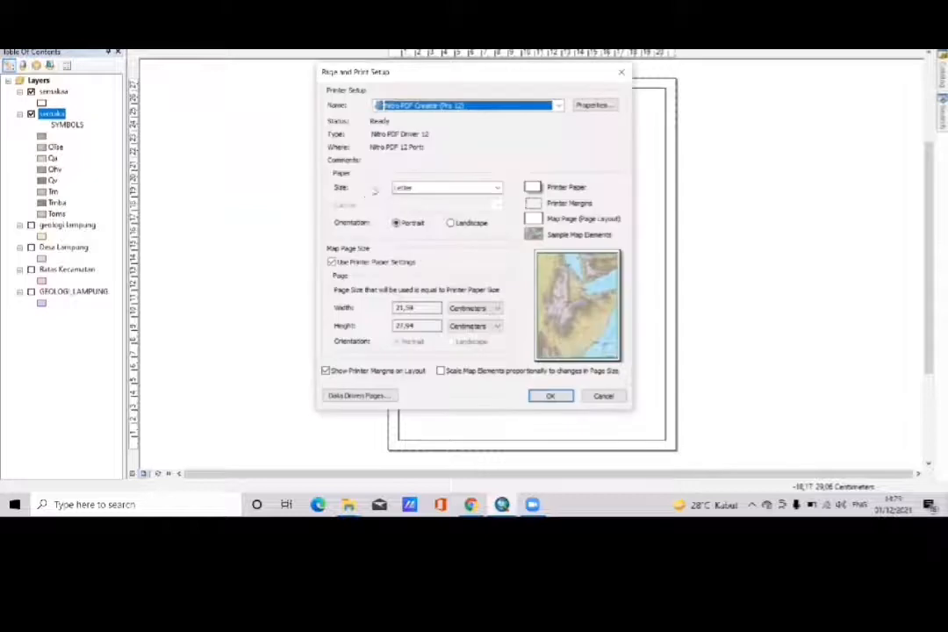
{"action": "left_click", "coordinate": [450, 224]}
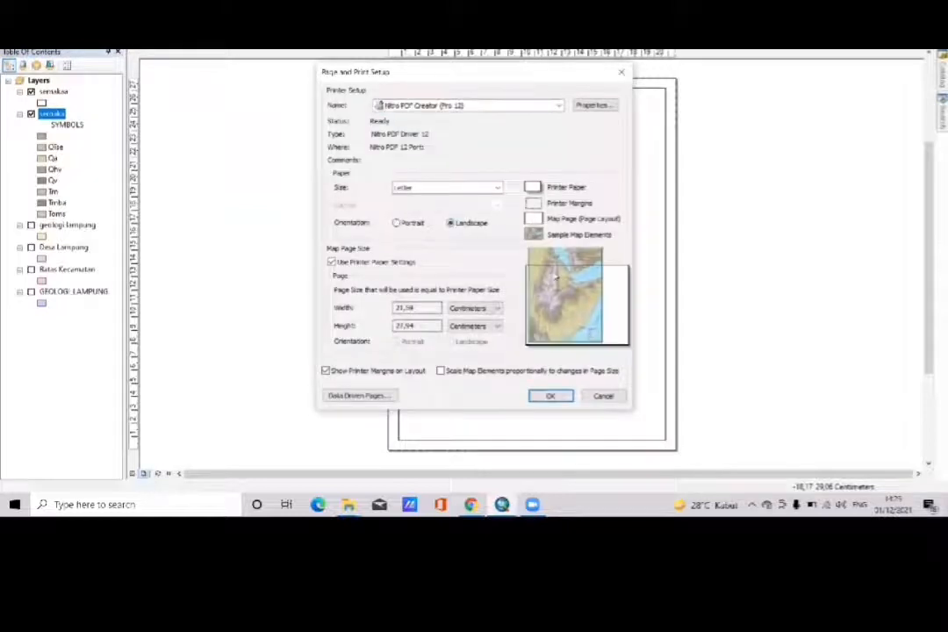
{"action": "left_click", "coordinate": [442, 372]}
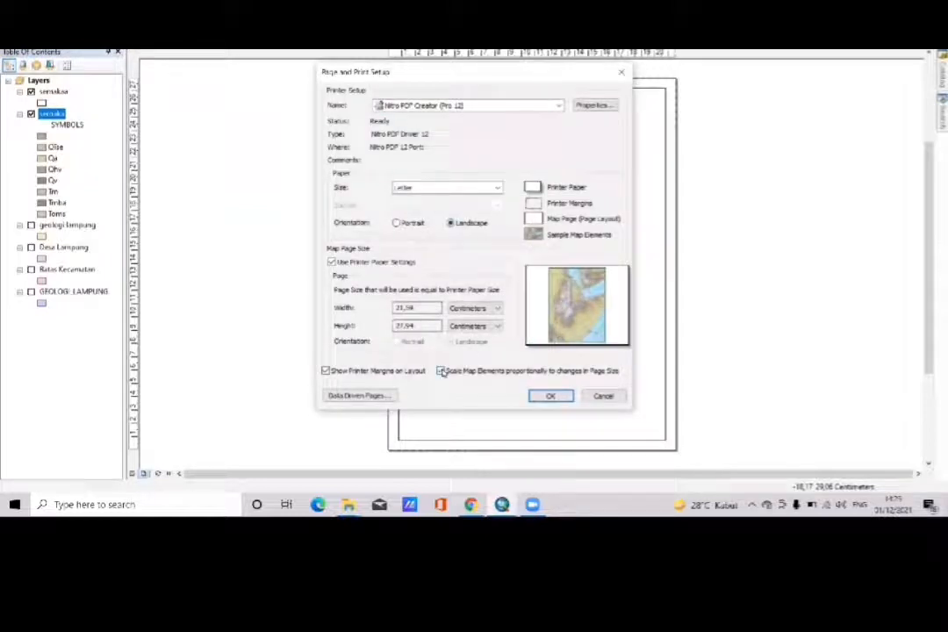
{"action": "left_click", "coordinate": [551, 395]}
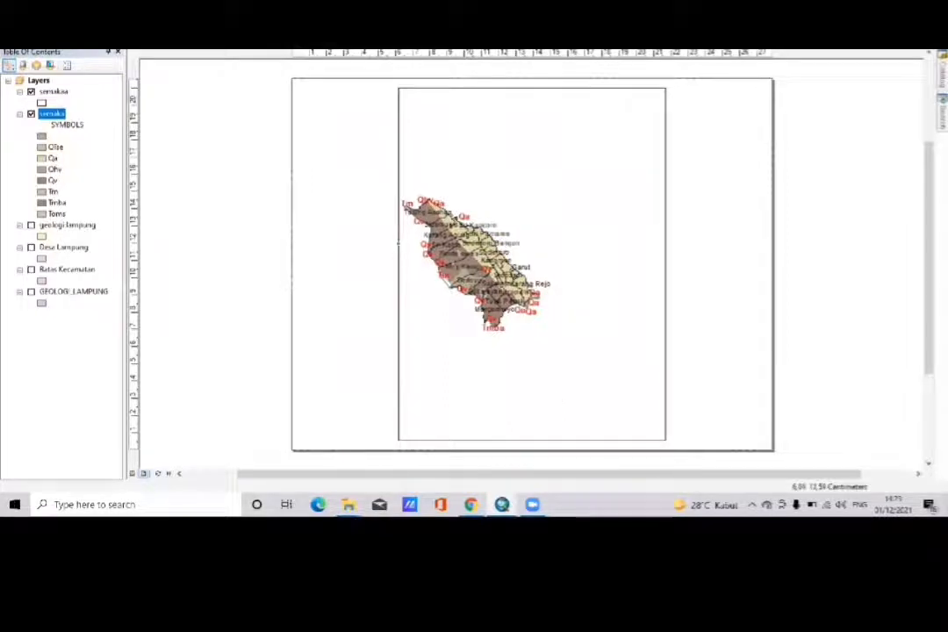
- Widen the data frame to near the page's left margin and trim its height, making it about 21 by 20 cm
{"action": "left_click", "coordinate": [406, 243]}
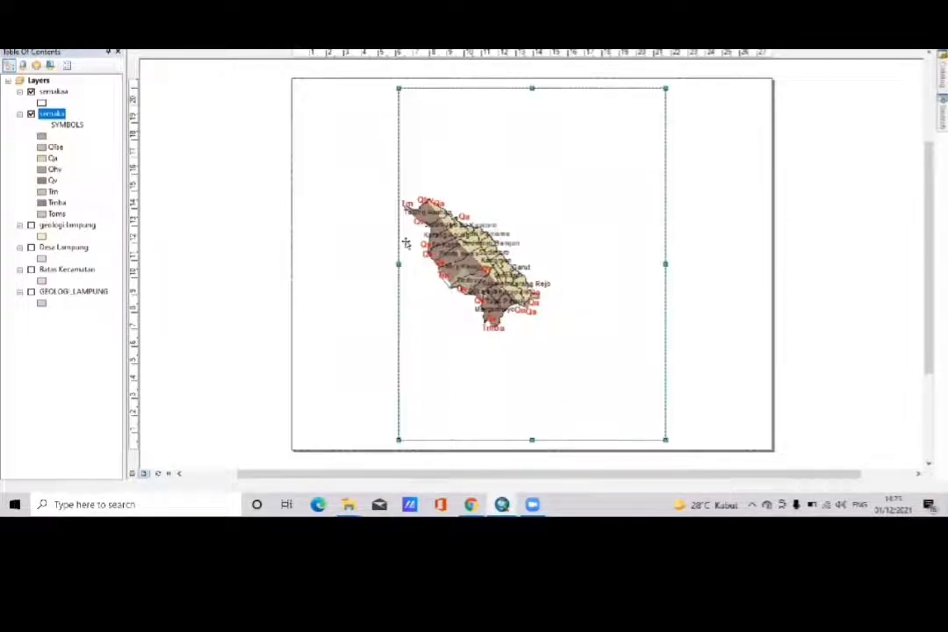
{"action": "left_click_drag", "start_coordinate": [399, 263], "coordinate": [309, 263]}
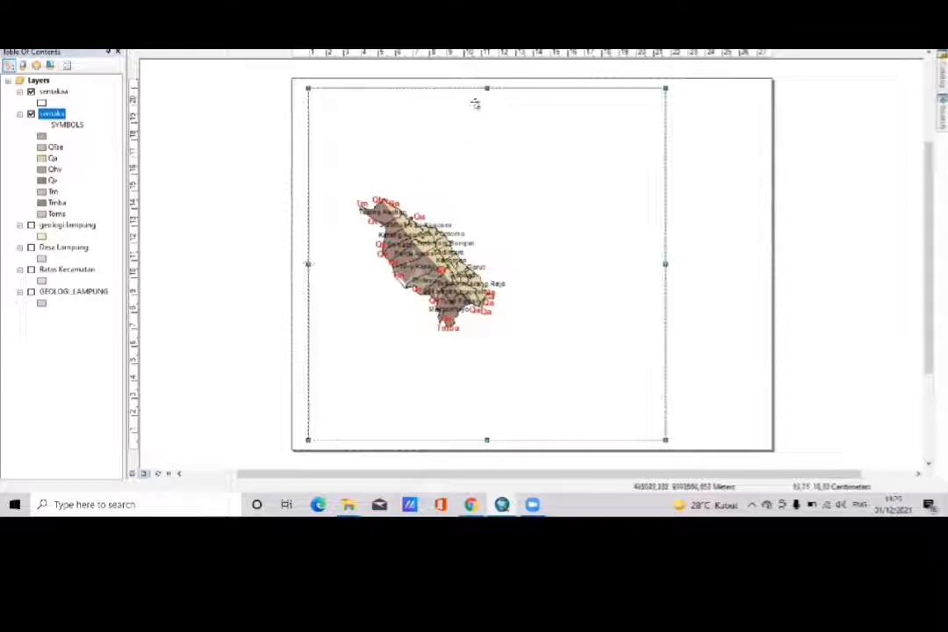
{"action": "left_click_drag", "start_coordinate": [486, 87], "coordinate": [486, 92]}
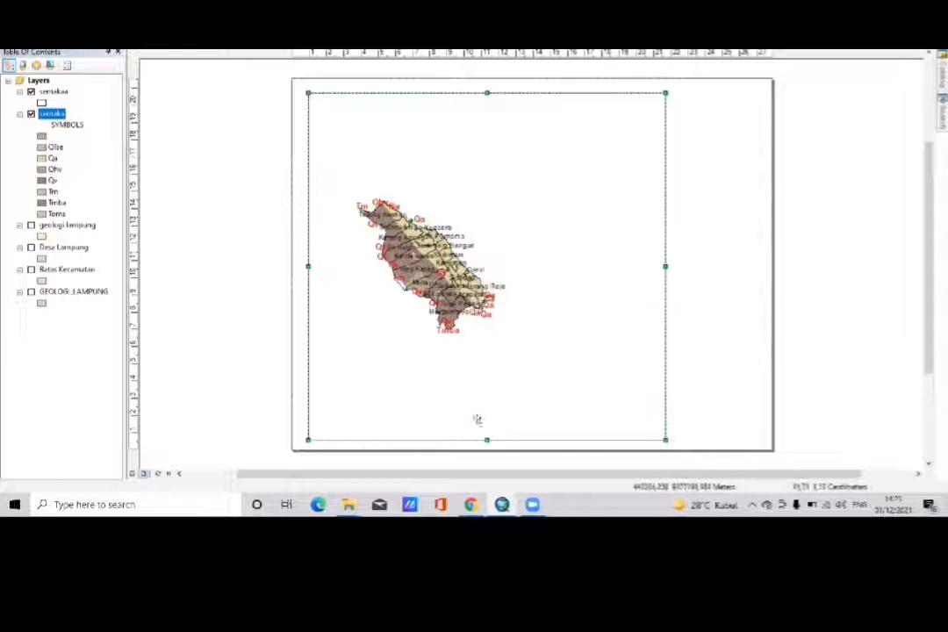
{"action": "left_click_drag", "start_coordinate": [486, 439], "coordinate": [486, 426]}
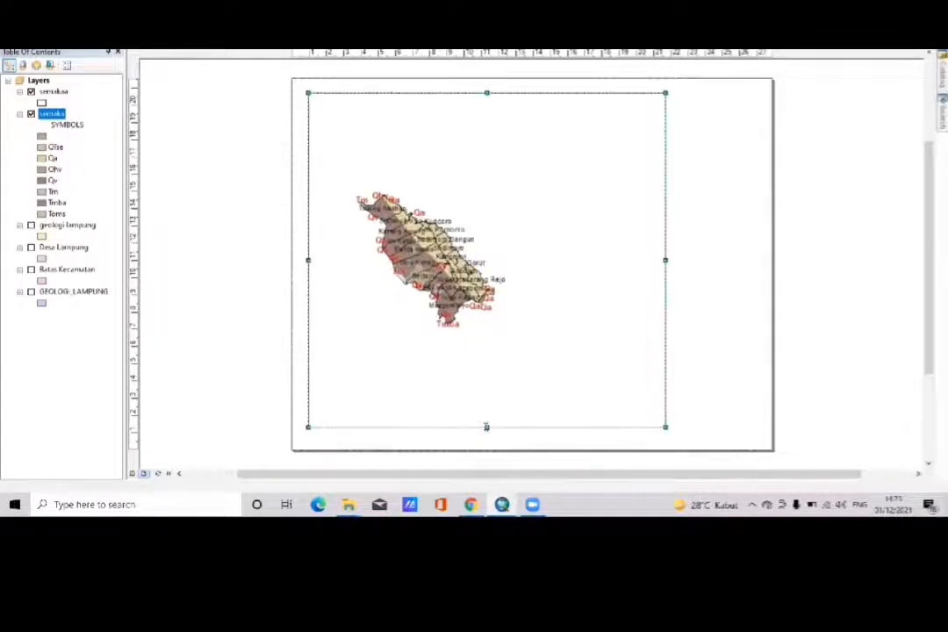
{"action": "left_click_drag", "start_coordinate": [486, 427], "coordinate": [486, 436]}
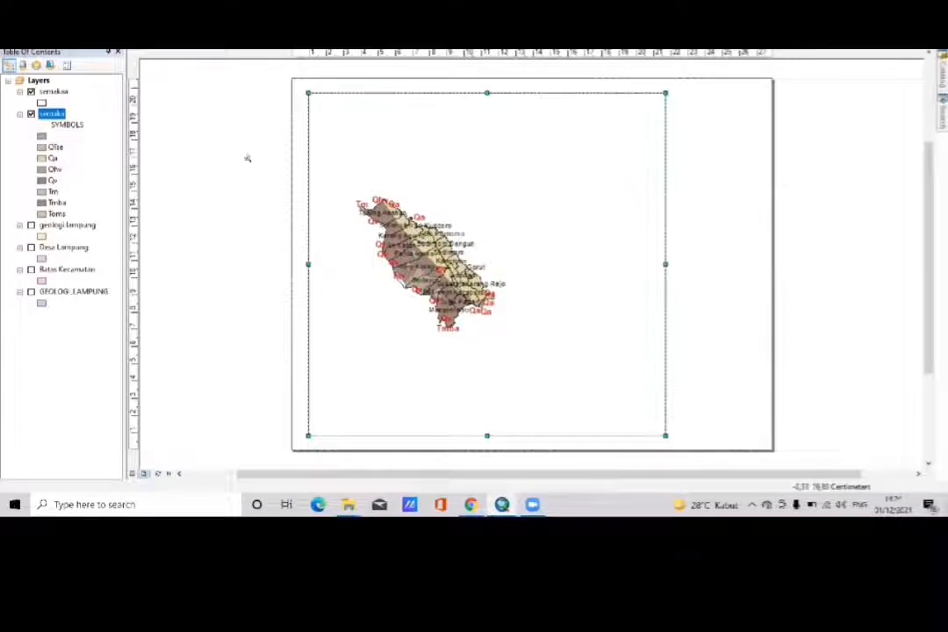
- Enlarge and reposition the Semaka map within the data frame, and narrow the frame from its right edge to about 17 cm wide
{"action": "left_click_drag", "start_coordinate": [350, 183], "coordinate": [503, 336]}
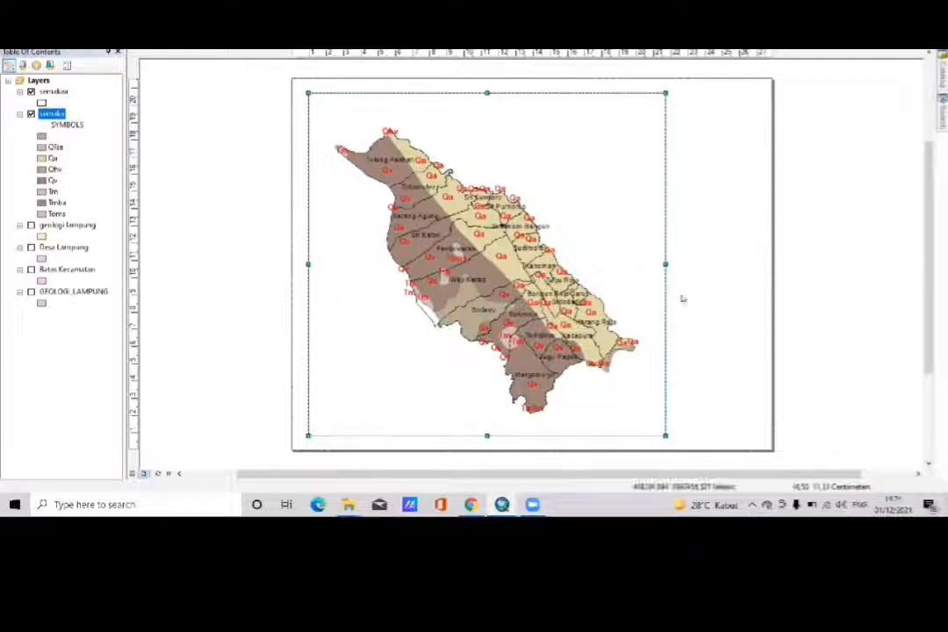
{"action": "left_click_drag", "start_coordinate": [664, 263], "coordinate": [599, 264]}
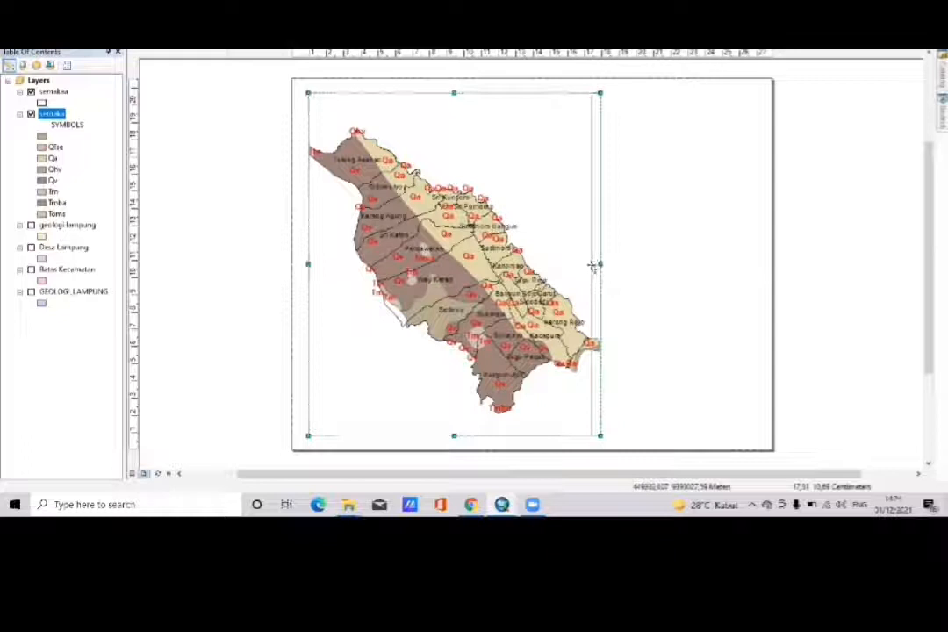
{"action": "left_click_drag", "start_coordinate": [594, 264], "coordinate": [591, 264]}
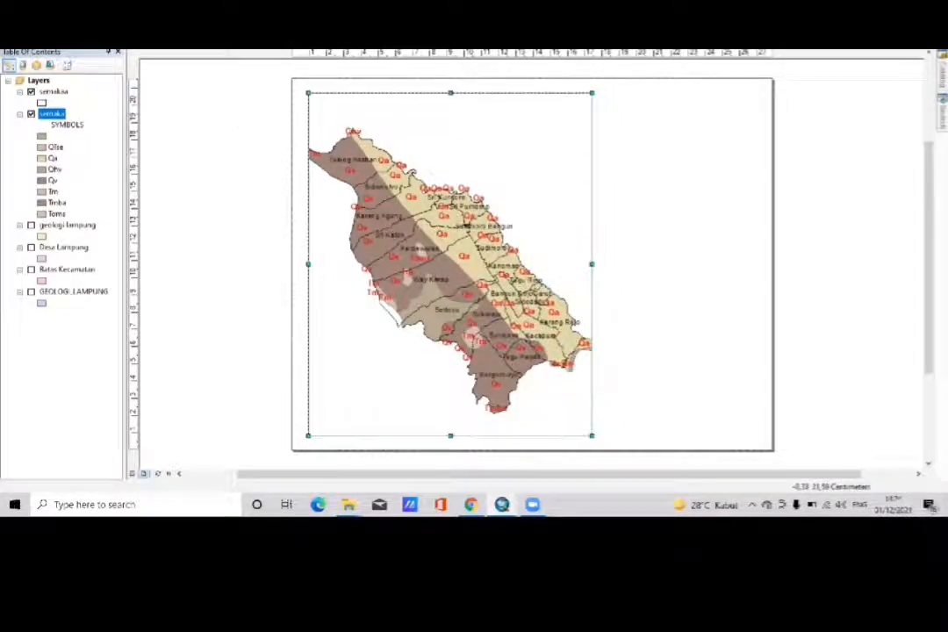
{"action": "left_click_drag", "start_coordinate": [408, 211], "coordinate": [416, 200]}
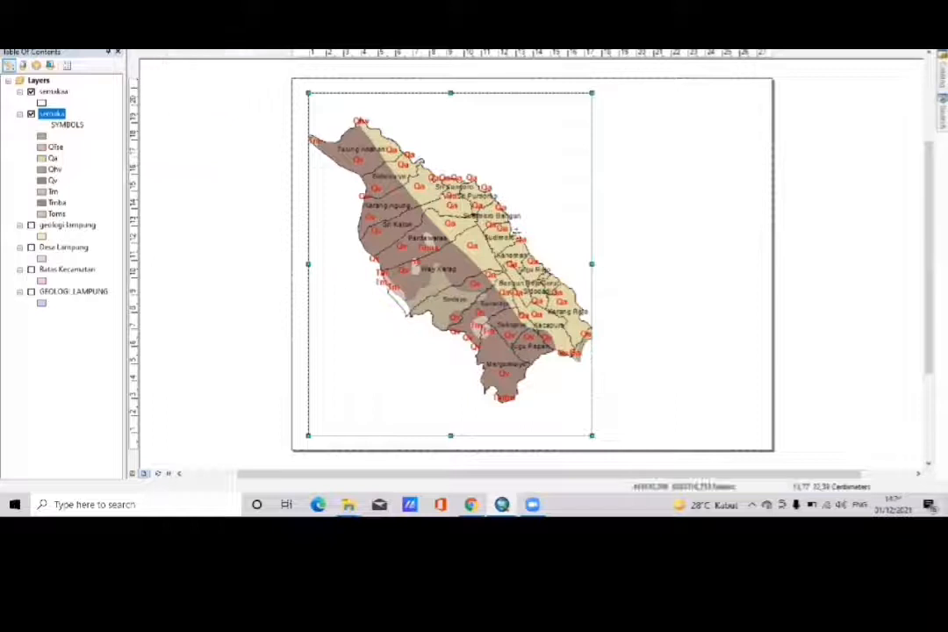
{"action": "left_click_drag", "start_coordinate": [592, 264], "coordinate": [601, 265]}
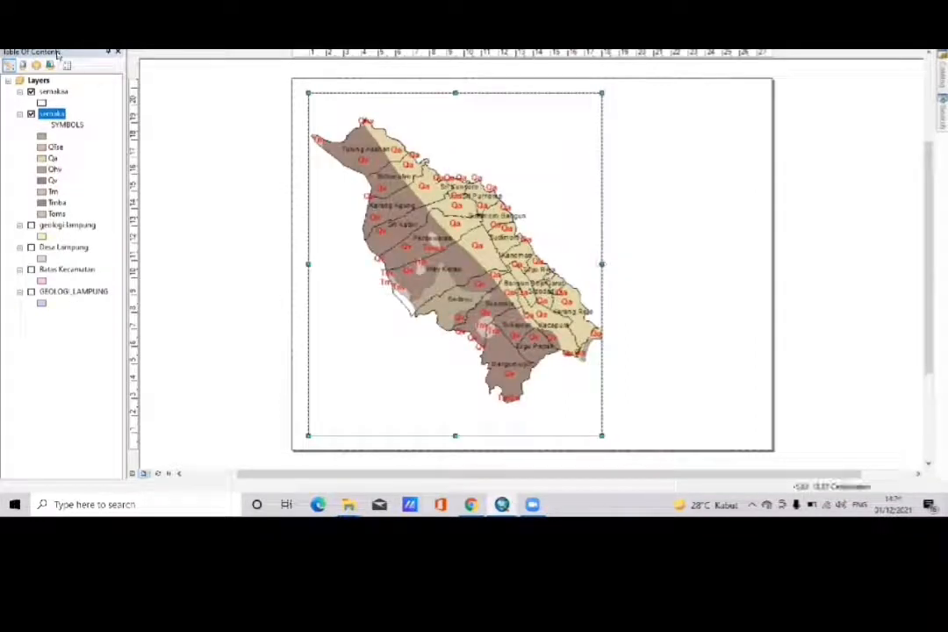
{"action": "left_click_drag", "start_coordinate": [435, 285], "coordinate": [430, 274]}
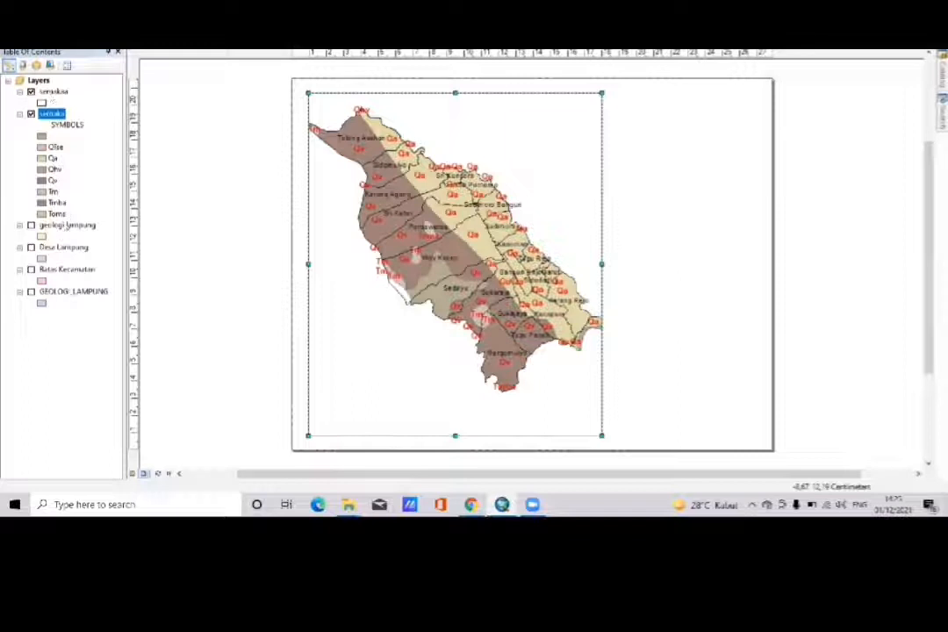
- Turn on the Batas Kecamatan layer so it draws behind the Semaka geology map
{"action": "left_click", "coordinate": [63, 271]}
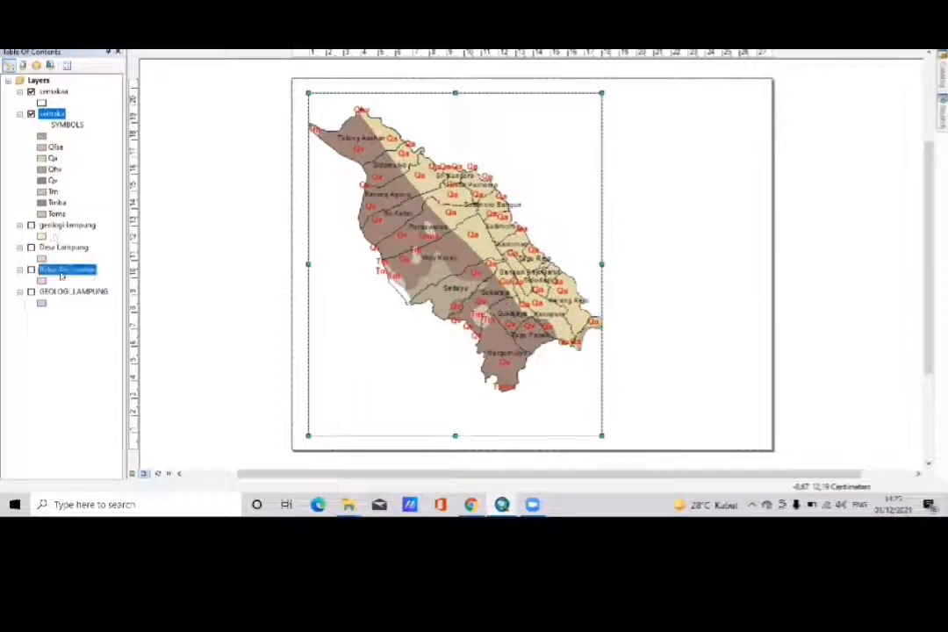
{"action": "left_click", "coordinate": [31, 271]}
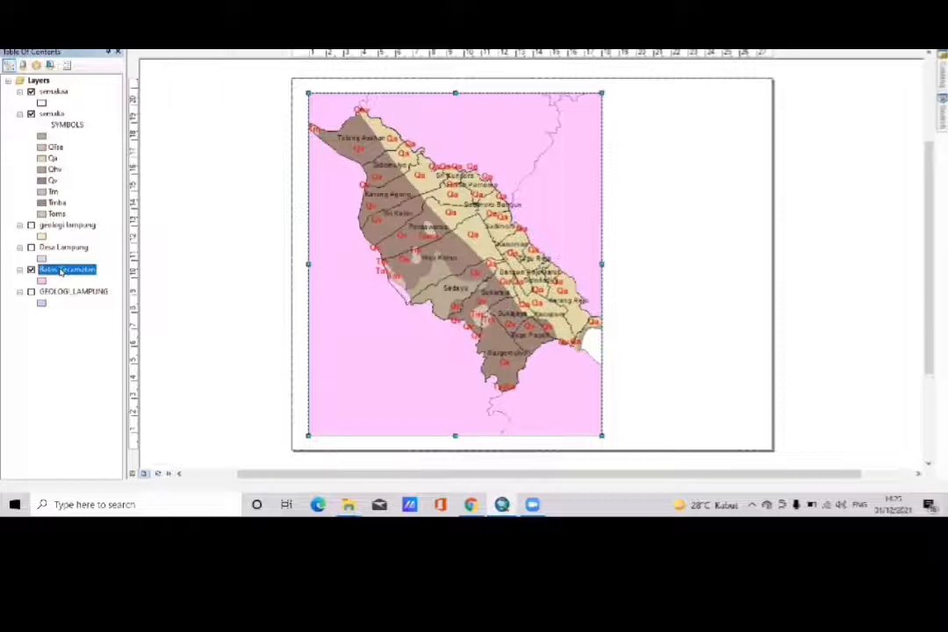
- Set the Batas Kecamatan layer's fill to No Color so only its boundary lines are drawn
{"action": "right_click", "coordinate": [61, 273]}
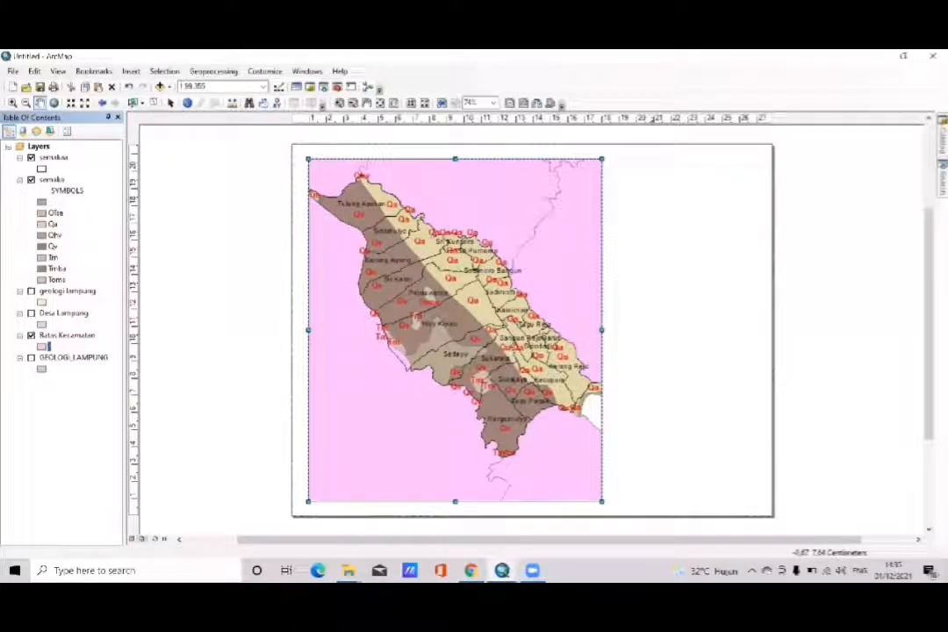
{"action": "left_click", "coordinate": [42, 347]}
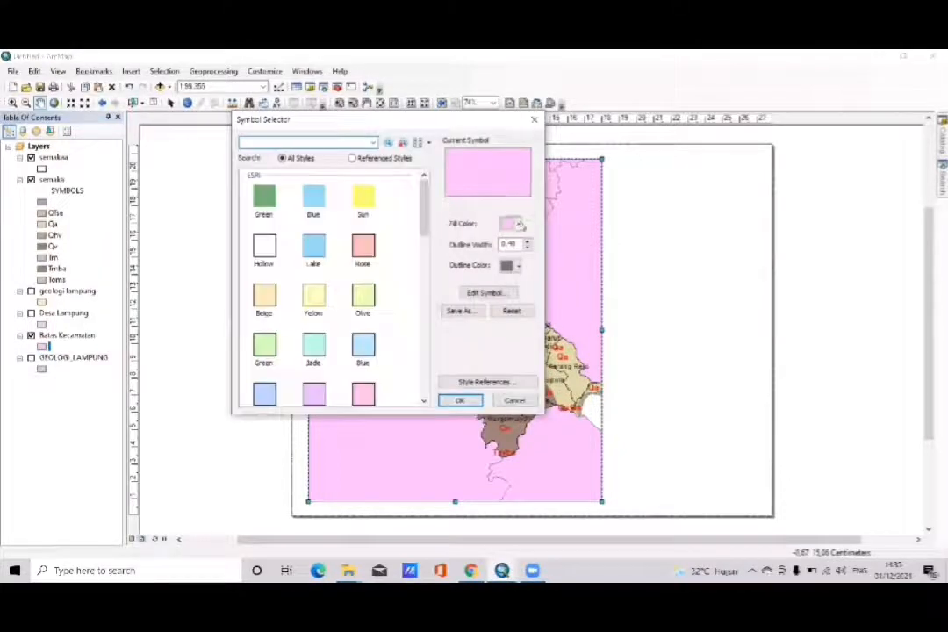
{"action": "left_click", "coordinate": [507, 224]}
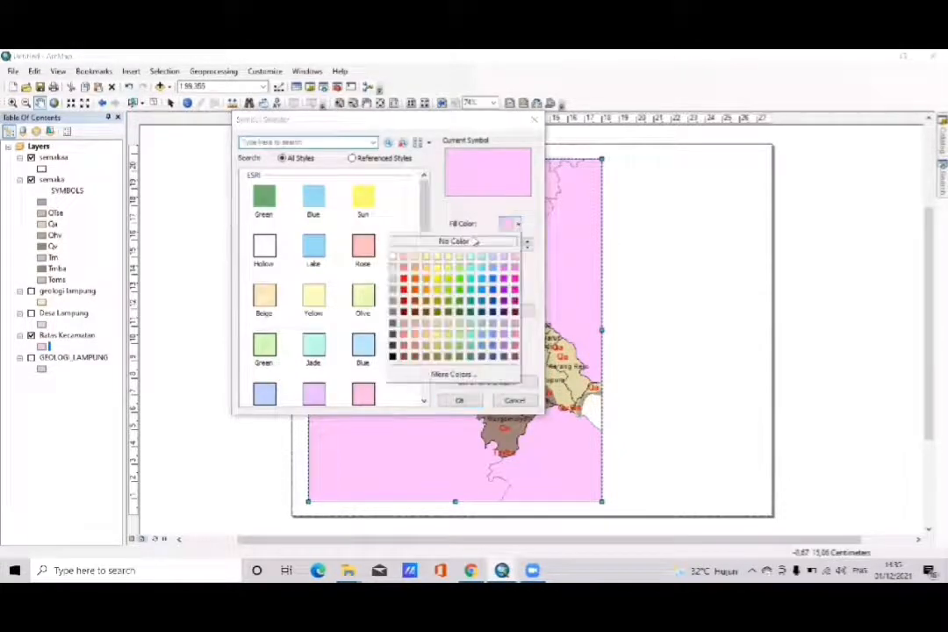
{"action": "left_click", "coordinate": [454, 241]}
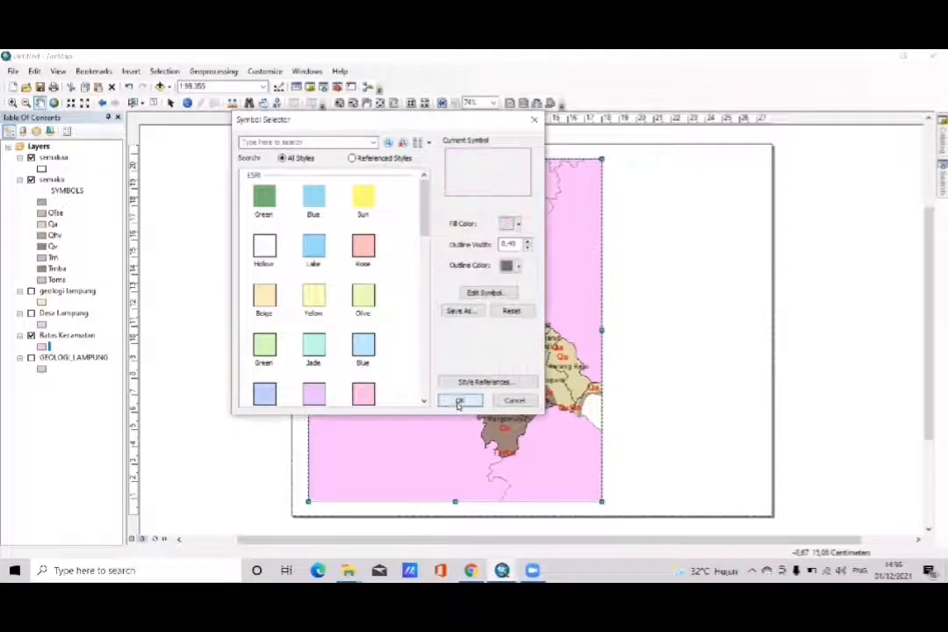
{"action": "left_click", "coordinate": [458, 401]}
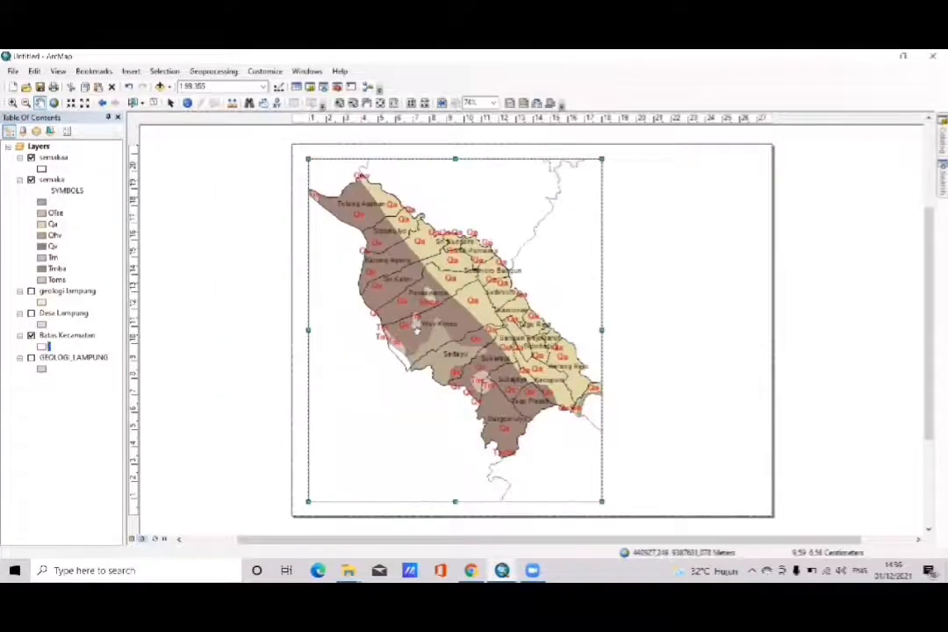
- Label the Batas Kecamatan features with the KECAMATAN field in Arial at size 11
{"action": "left_click", "coordinate": [82, 340]}
{"action": "right_click", "coordinate": [83, 340]}
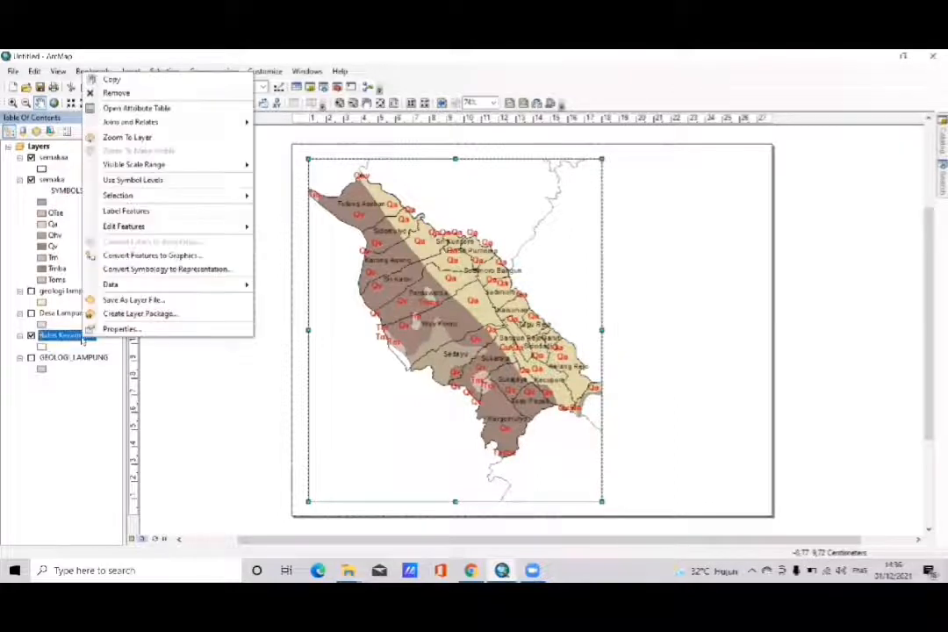
{"action": "left_click", "coordinate": [117, 330]}
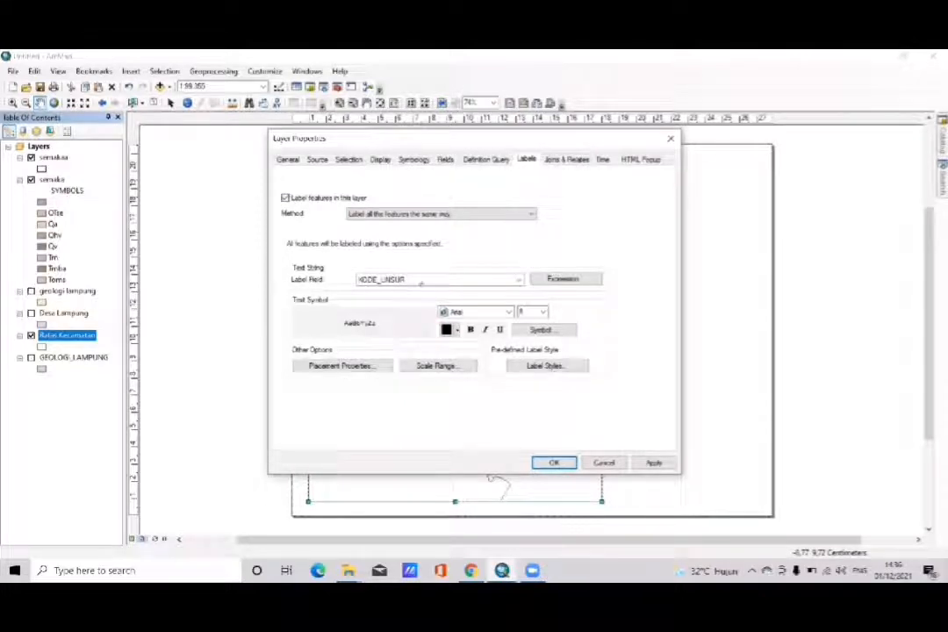
{"action": "left_click", "coordinate": [421, 280]}
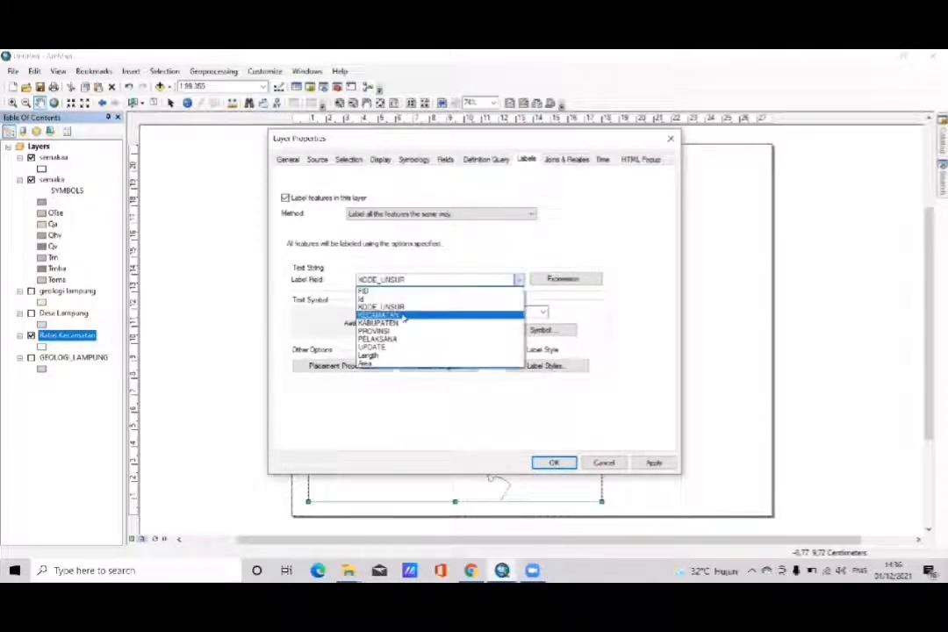
{"action": "left_click", "coordinate": [402, 316]}
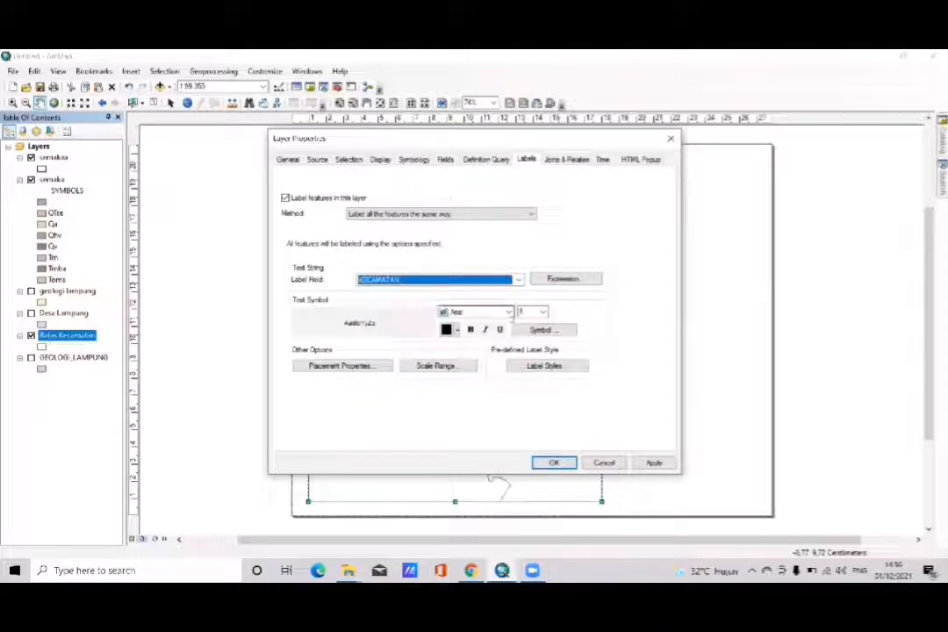
{"action": "left_click", "coordinate": [543, 313]}
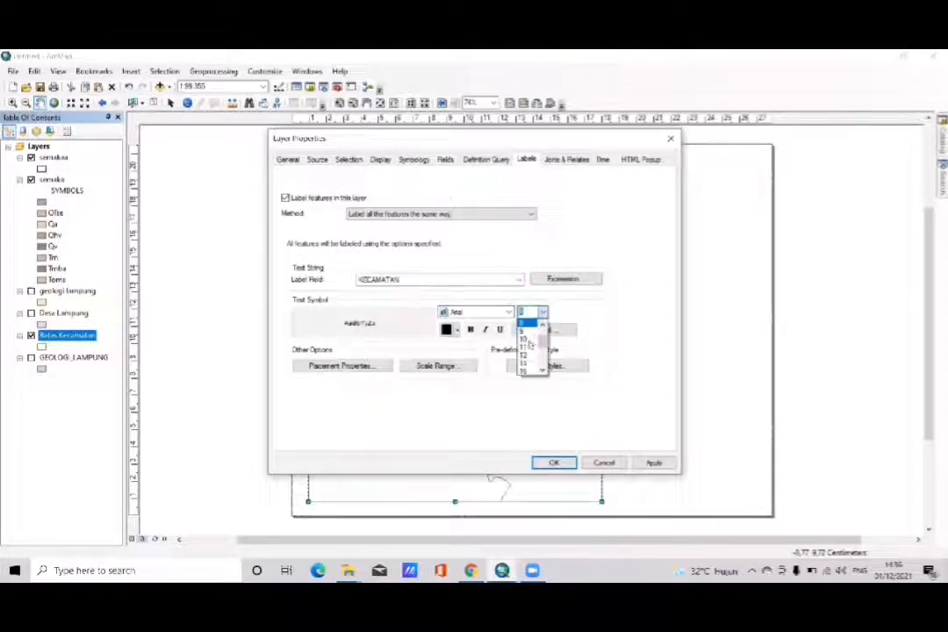
{"action": "left_click", "coordinate": [529, 334]}
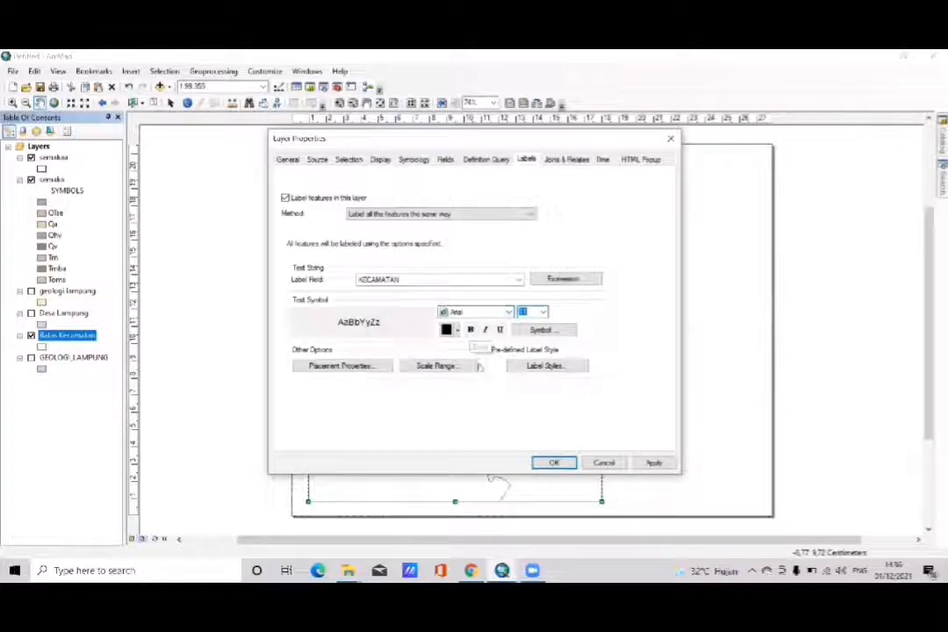
{"action": "left_click", "coordinate": [551, 464]}
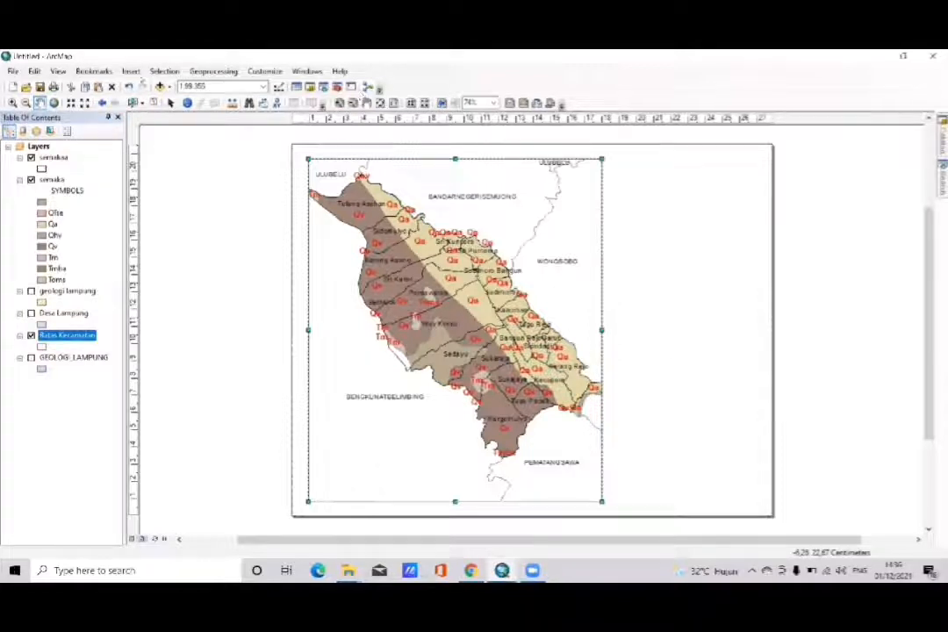
- Show the Draw tools and draw a rectangle about 8.7 by 19.9 cm in the blank area beside the data frame
{"action": "left_click", "coordinate": [170, 103]}
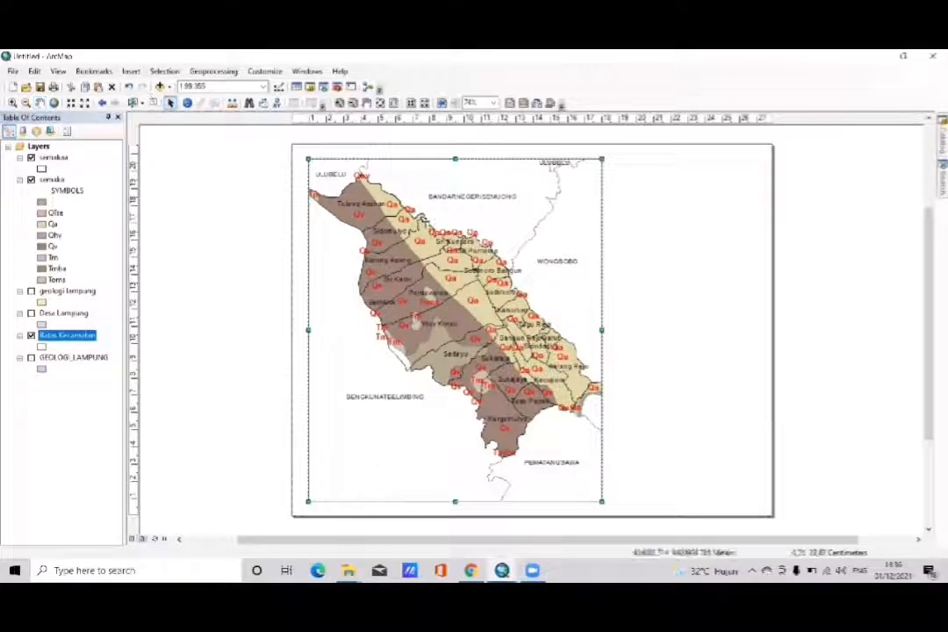
{"action": "right_click", "coordinate": [679, 79]}
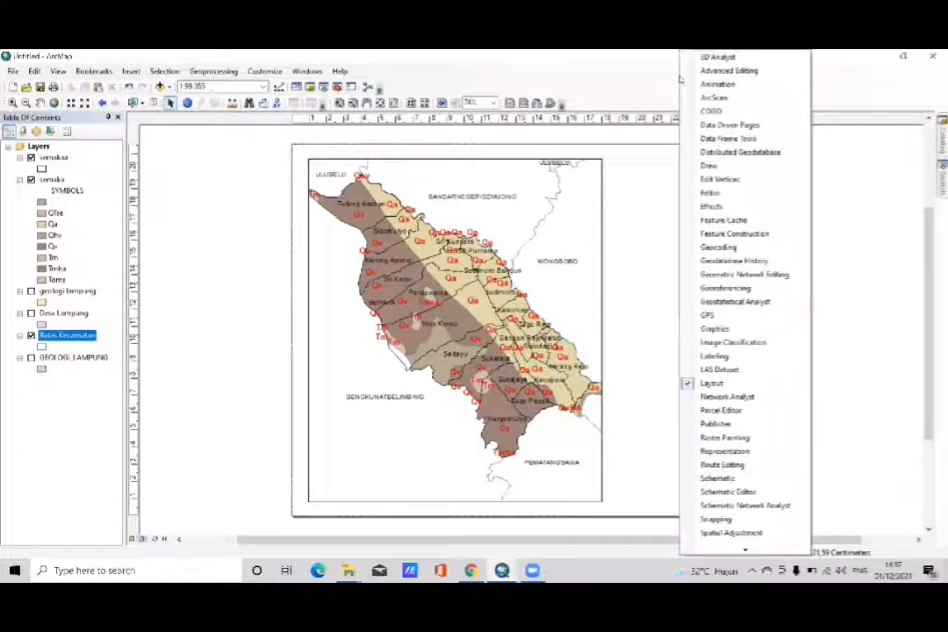
{"action": "left_click", "coordinate": [709, 165]}
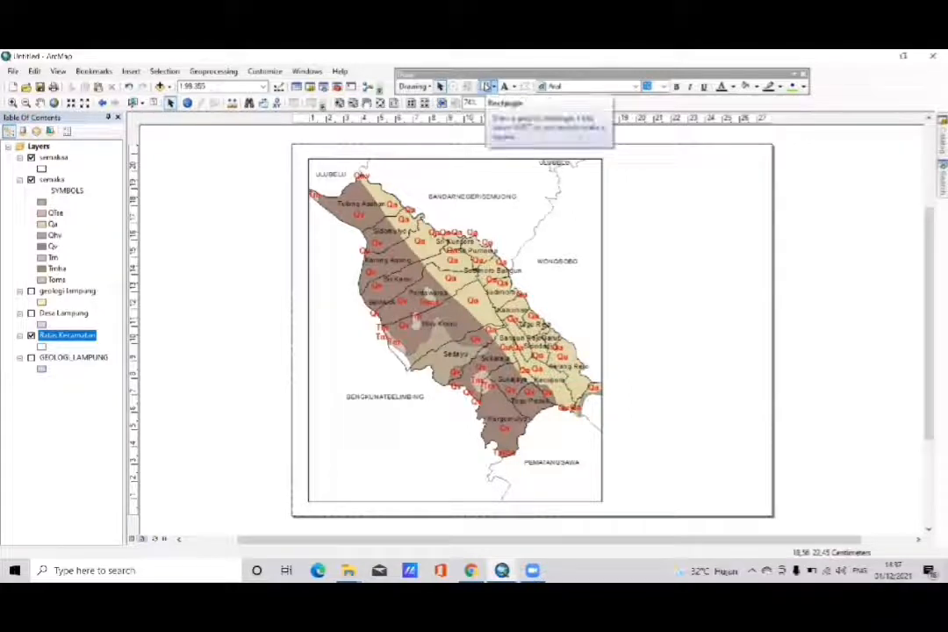
{"action": "left_click", "coordinate": [486, 86]}
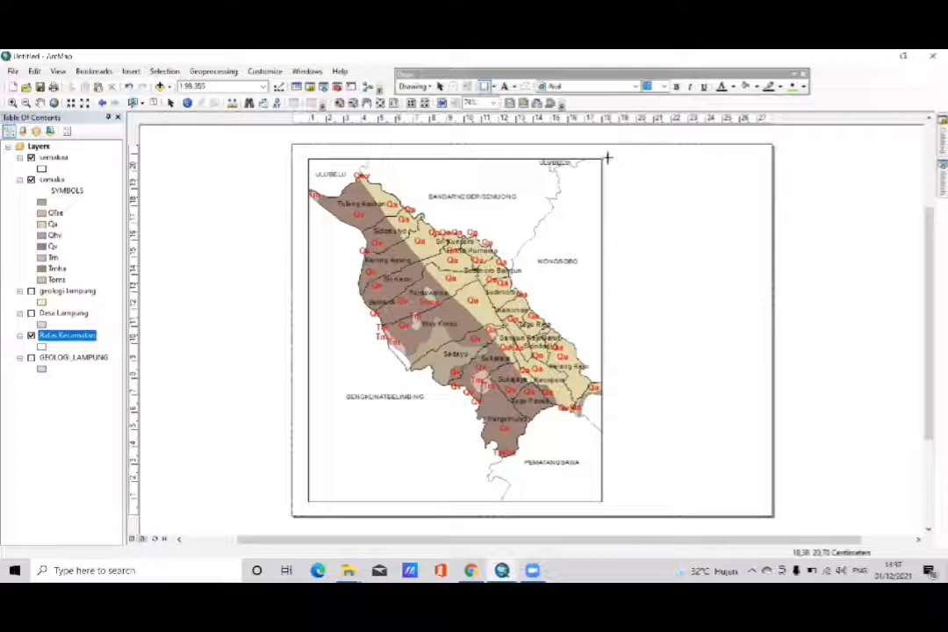
{"action": "left_click_drag", "start_coordinate": [607, 158], "coordinate": [755, 502]}
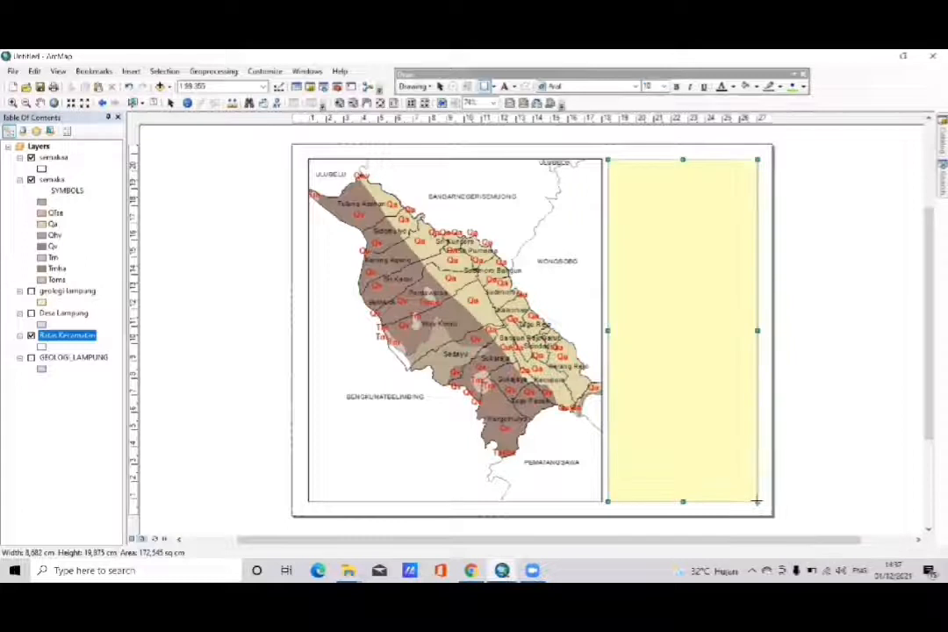
- Give the rectangle beside the data frame no fill colour and a black outline
{"action": "right_click", "coordinate": [693, 400]}
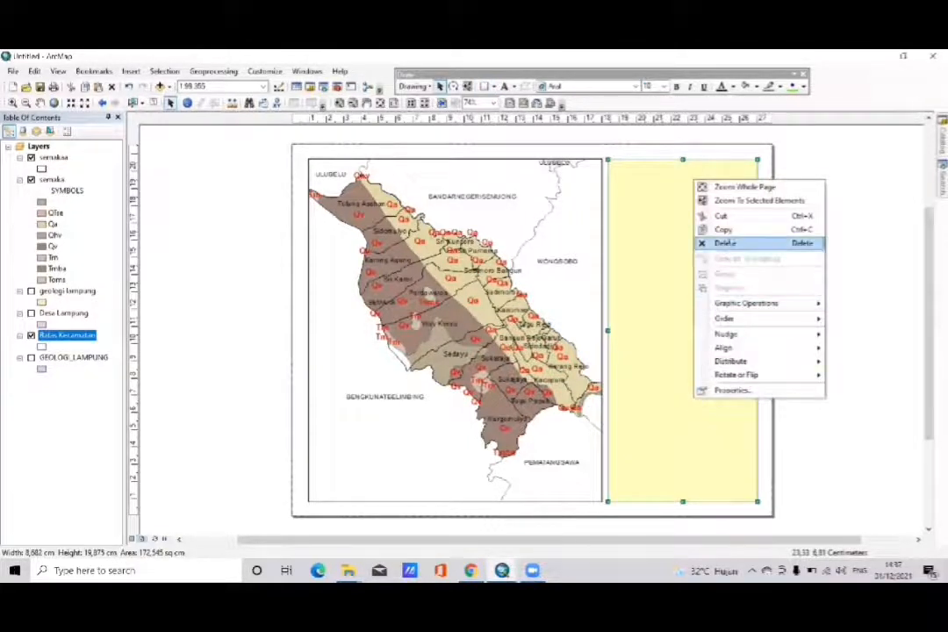
{"action": "left_click", "coordinate": [778, 394]}
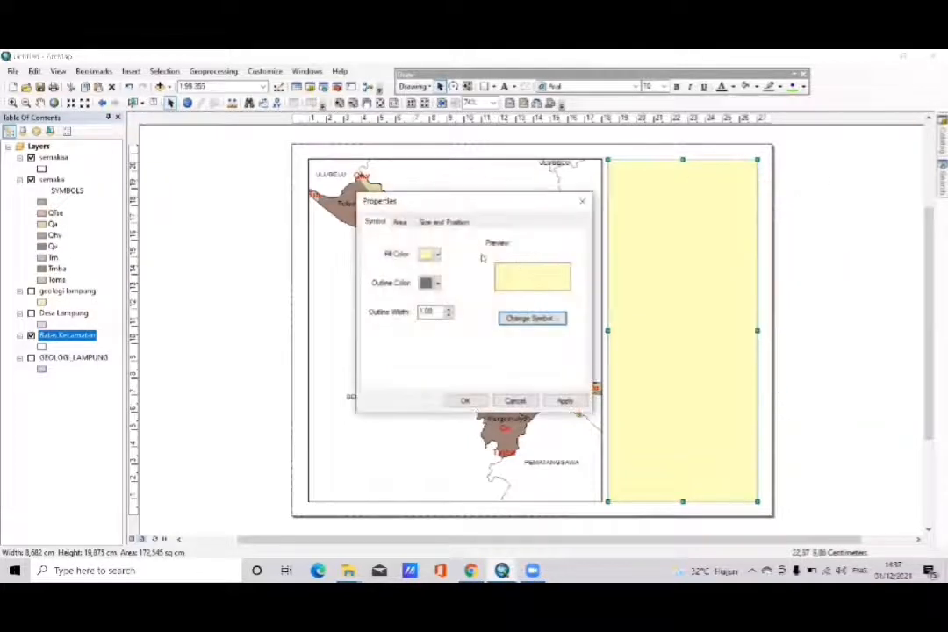
{"action": "left_click", "coordinate": [431, 254]}
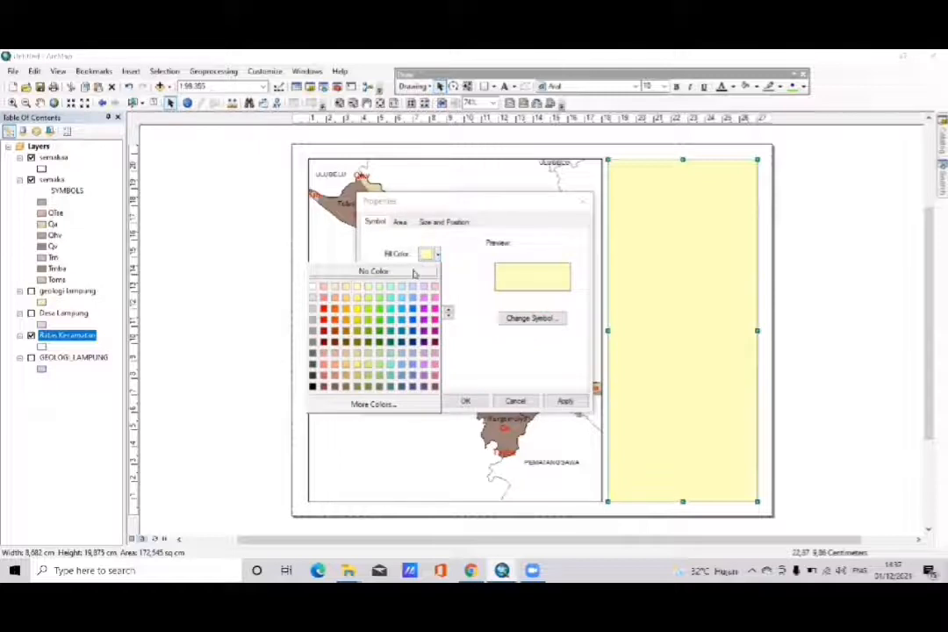
{"action": "left_click", "coordinate": [412, 273]}
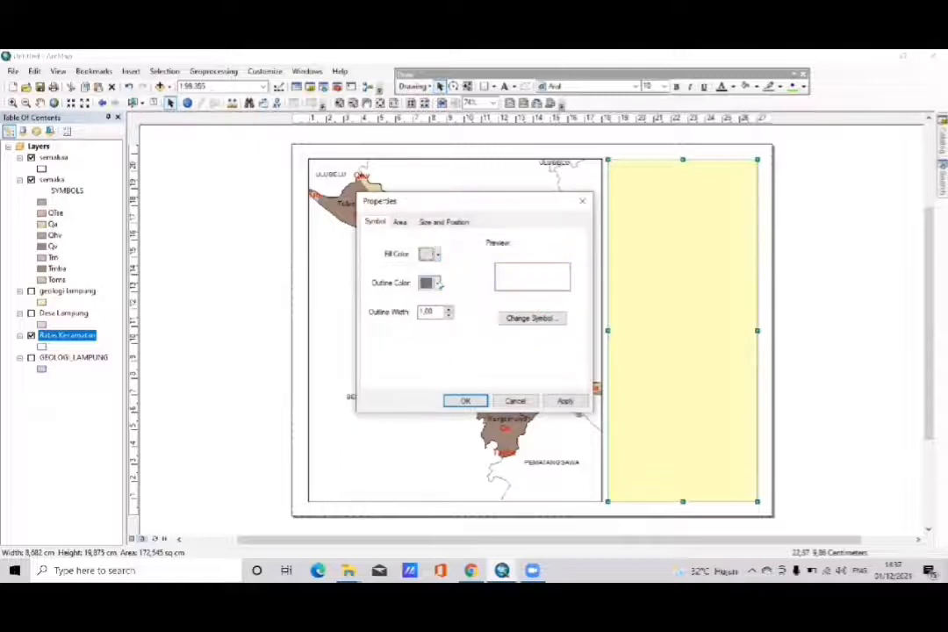
{"action": "left_click", "coordinate": [436, 283]}
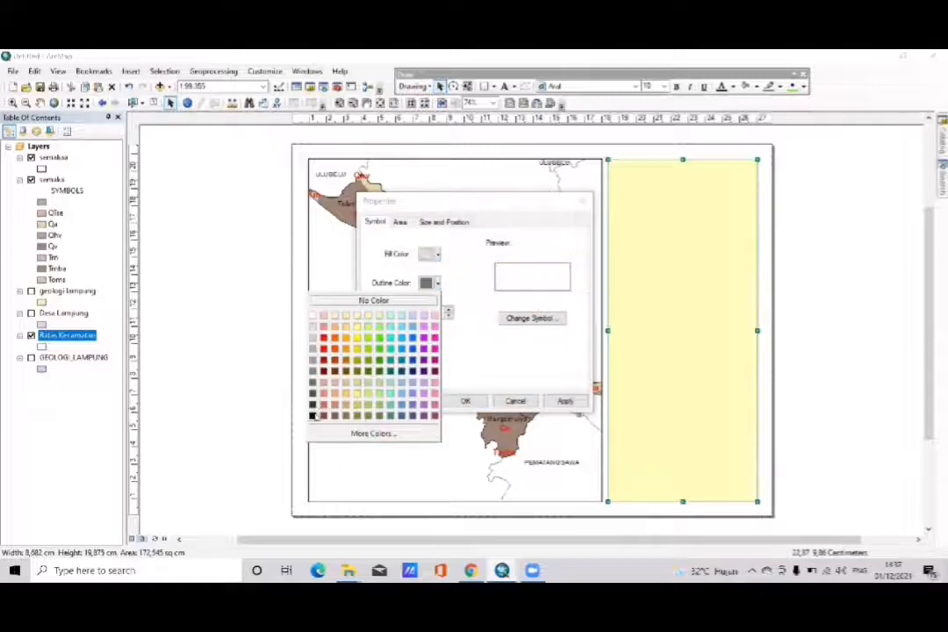
{"action": "left_click", "coordinate": [313, 416]}
{"action": "left_click", "coordinate": [465, 401]}
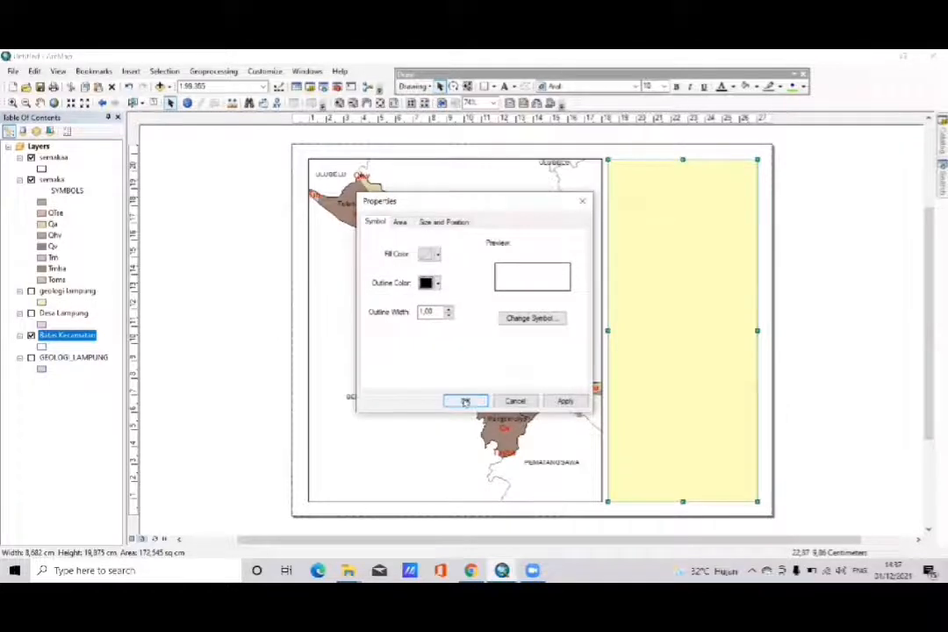
{"action": "left_click", "coordinate": [836, 318]}
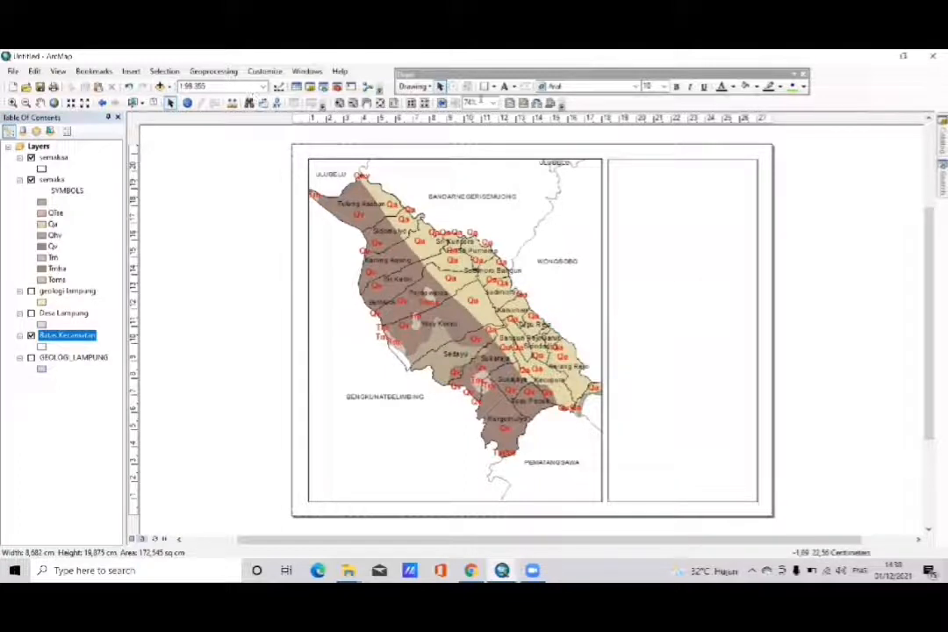
- Draw a border rectangle about 28 by 21.6 cm around the whole page, with no fill and a black outline
{"action": "left_click", "coordinate": [484, 89]}
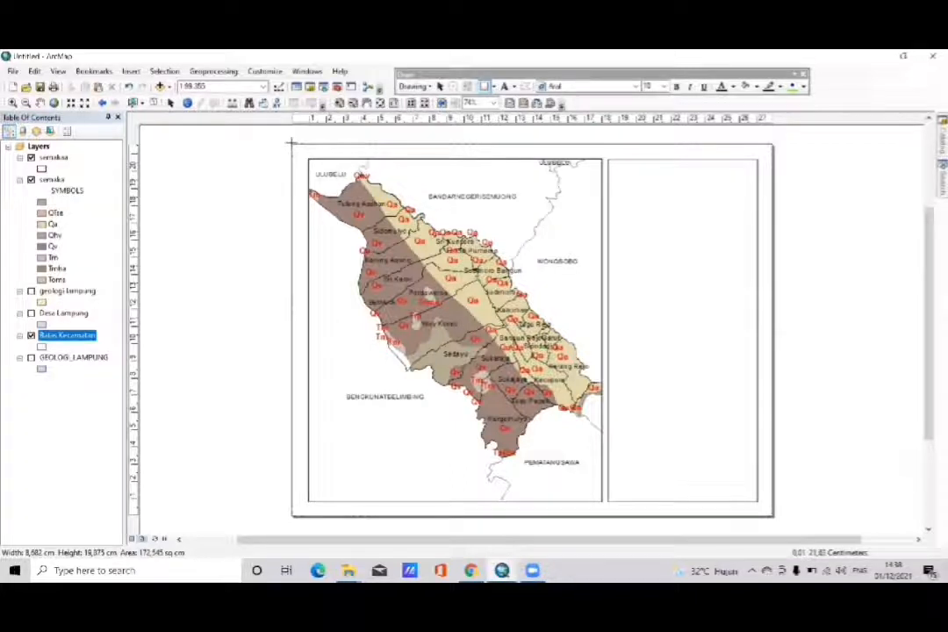
{"action": "left_click_drag", "start_coordinate": [291, 142], "coordinate": [773, 516]}
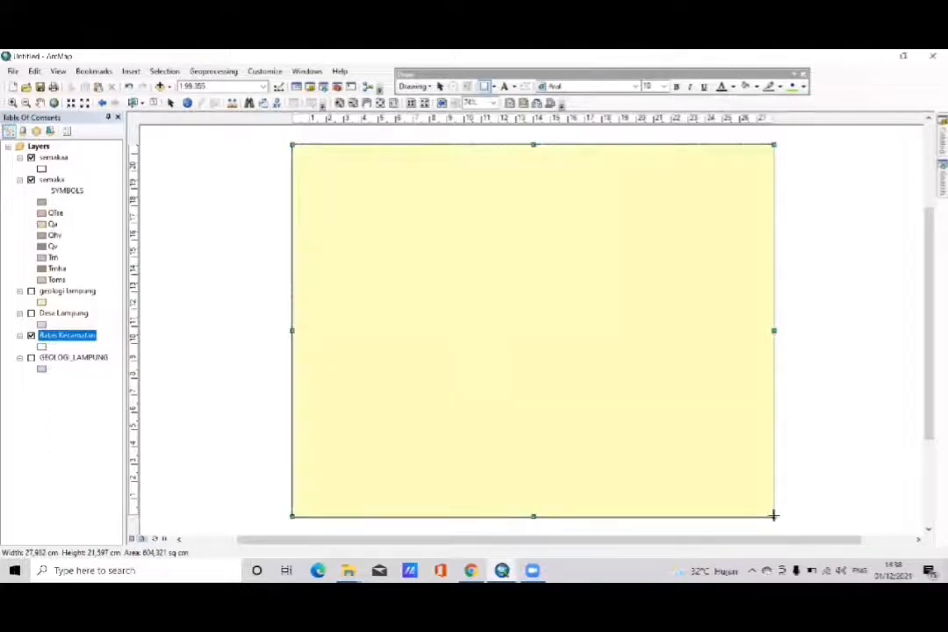
{"action": "right_click", "coordinate": [603, 403]}
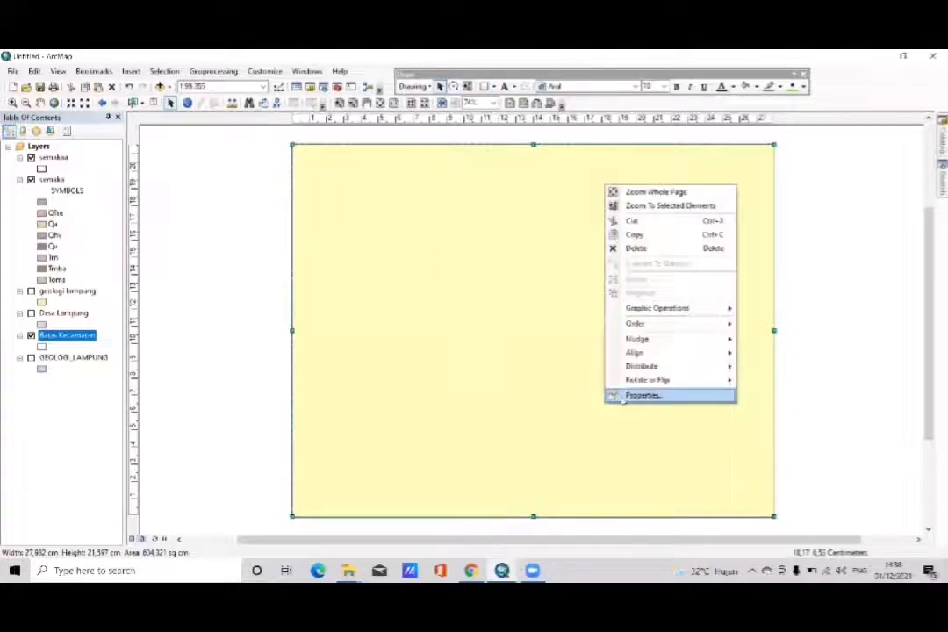
{"action": "left_click", "coordinate": [625, 396]}
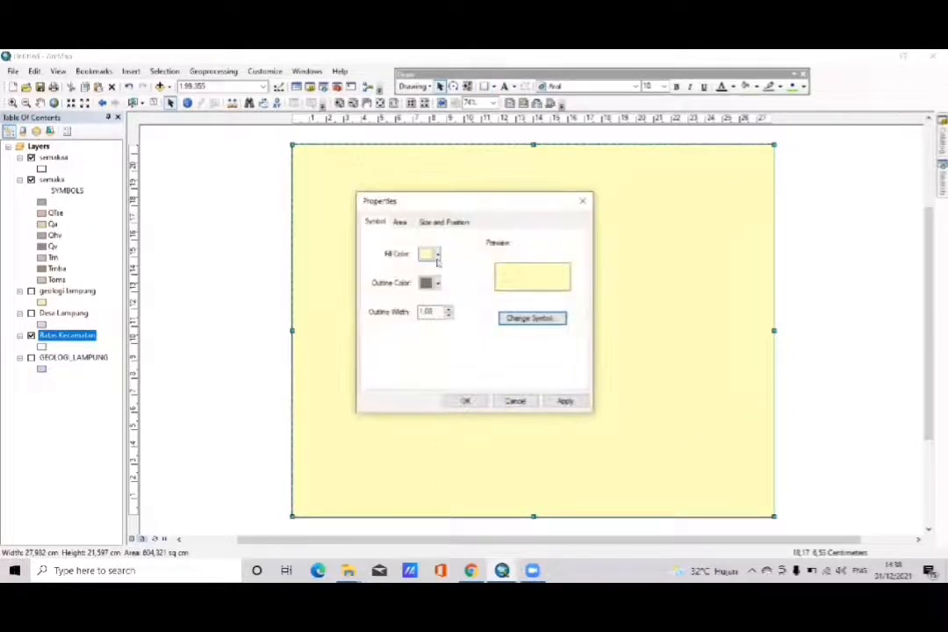
{"action": "left_click", "coordinate": [437, 254]}
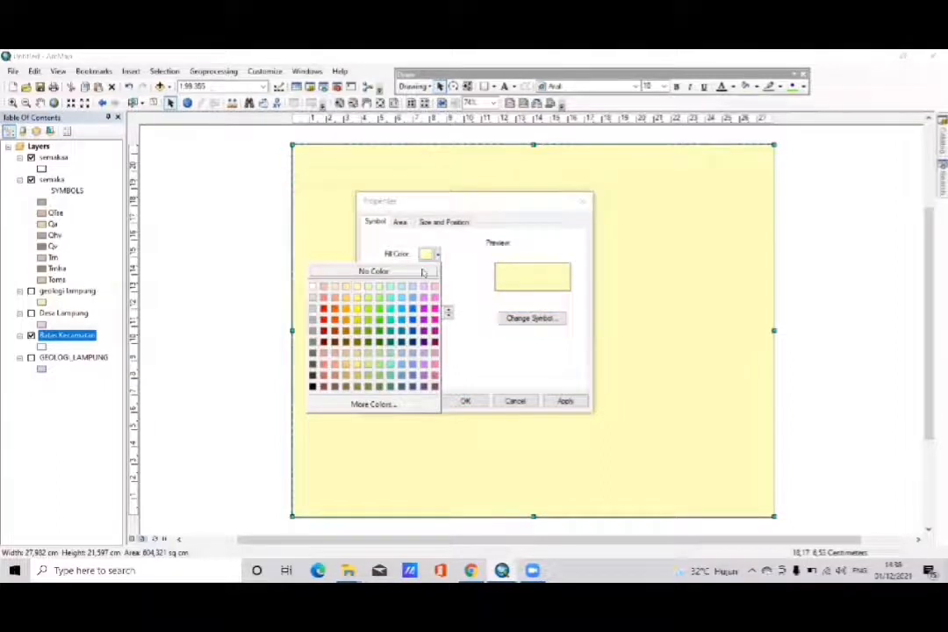
{"action": "left_click", "coordinate": [422, 272]}
{"action": "left_click", "coordinate": [437, 283]}
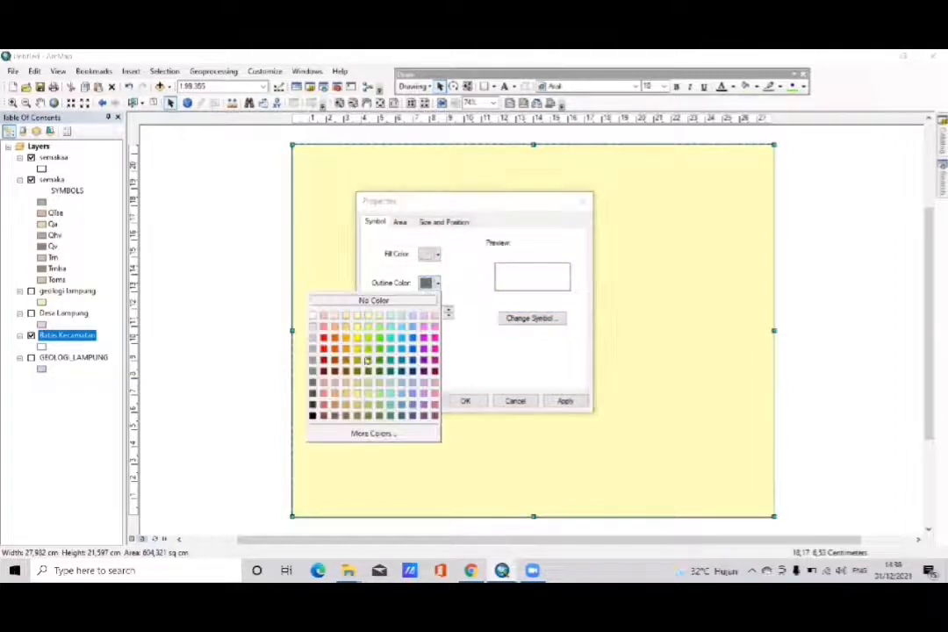
{"action": "left_click", "coordinate": [313, 415]}
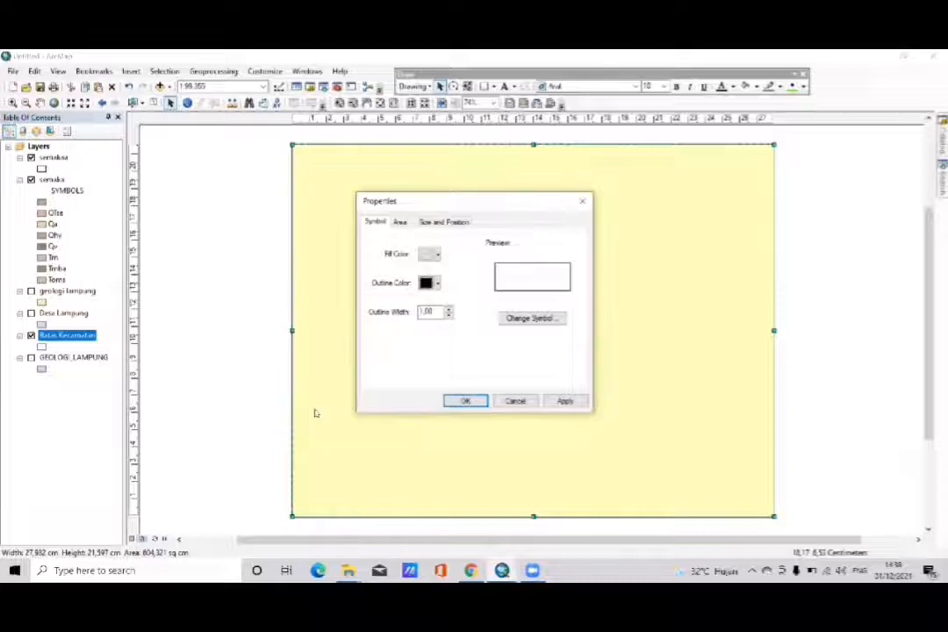
{"action": "left_click", "coordinate": [463, 400]}
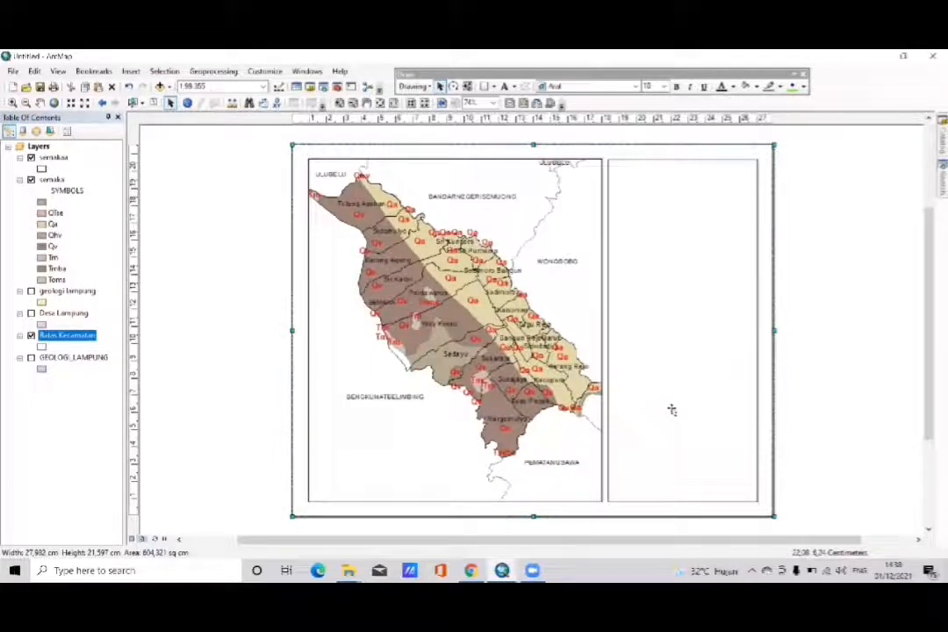
- Add a new text element near the upper edge of the blank information panel beside the map
{"action": "left_click", "coordinate": [505, 86]}
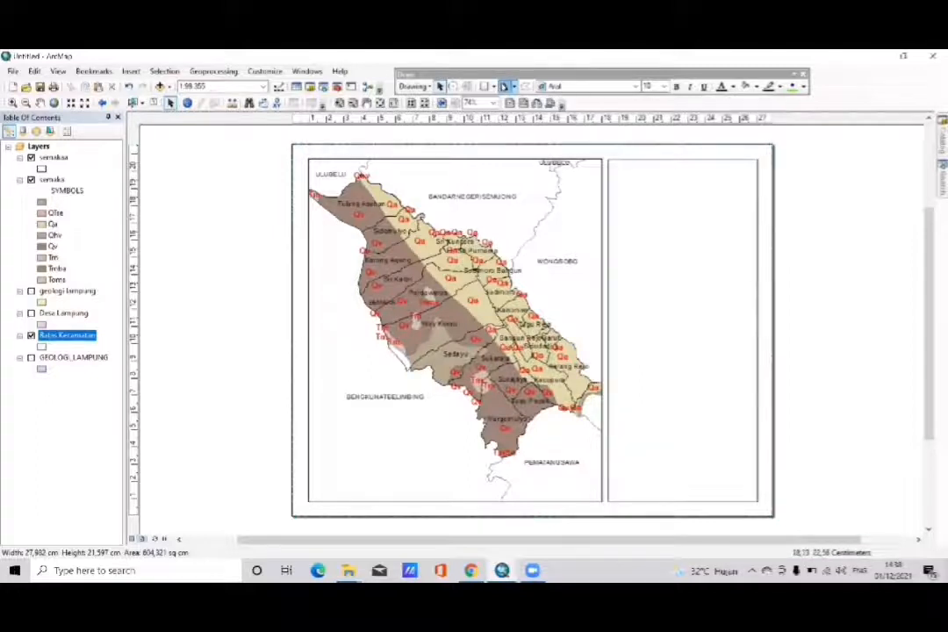
{"action": "left_click", "coordinate": [625, 174]}
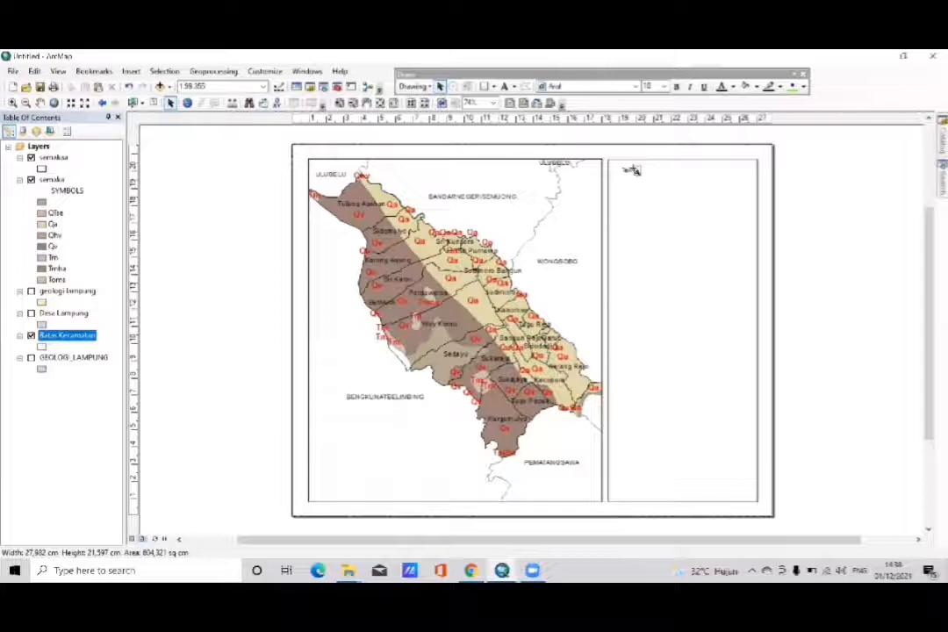
{"action": "right_click", "coordinate": [634, 170]}
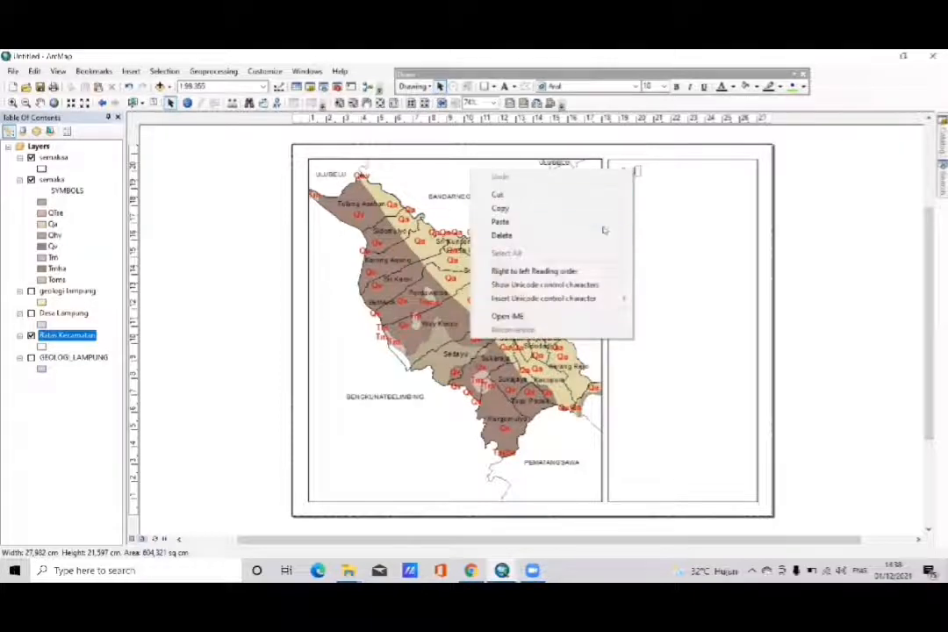
{"action": "left_click", "coordinate": [643, 177]}
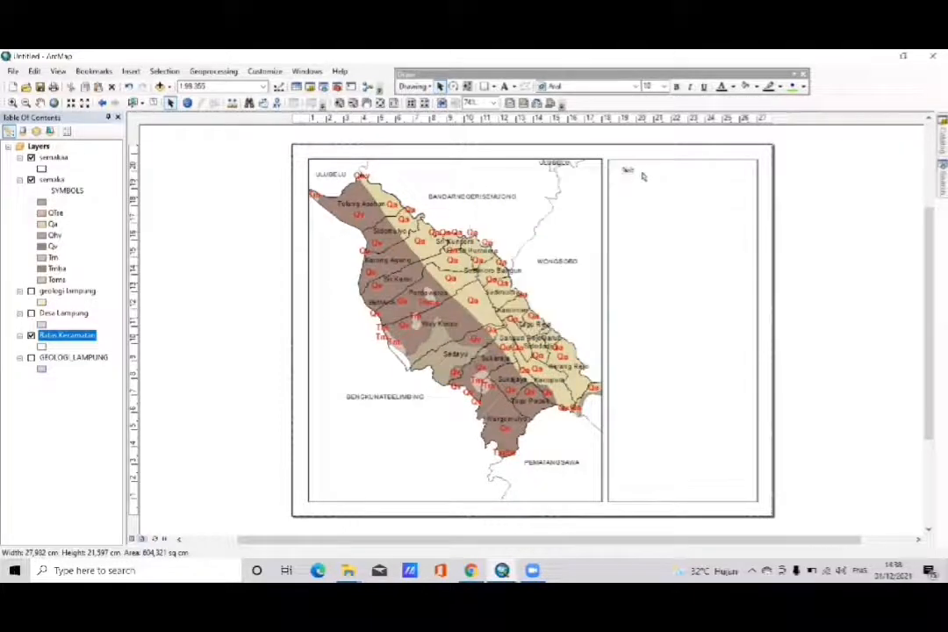
- Set the new text element to read PETA GEOLOGI, KECAMATAN SEMAKA and KABUPATEN TANGGAMUS on three separate lines
{"action": "double_click", "coordinate": [634, 173]}
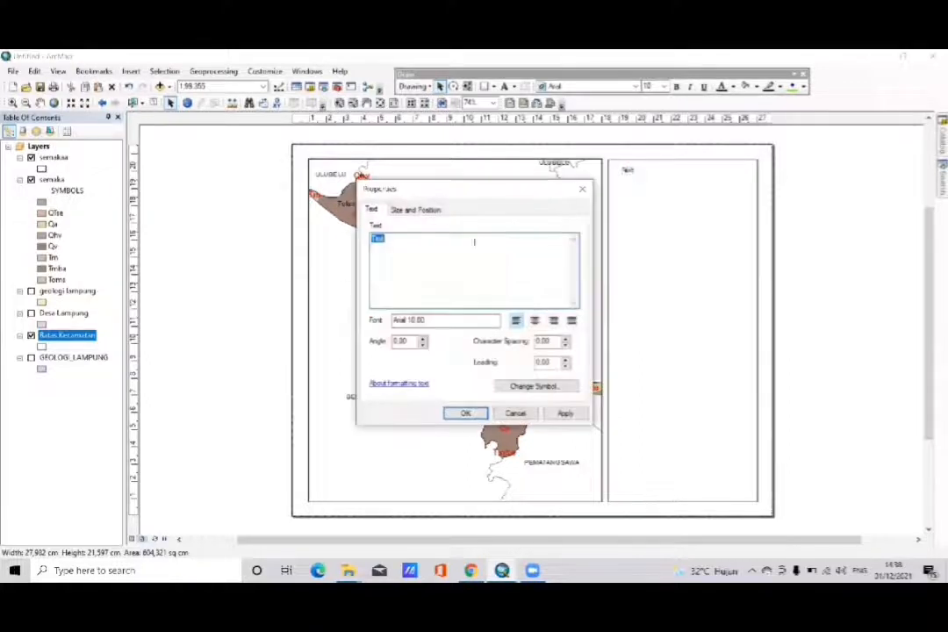
{"action": "key", "text": "BackSpace"}
{"action": "type", "text": "PE"}
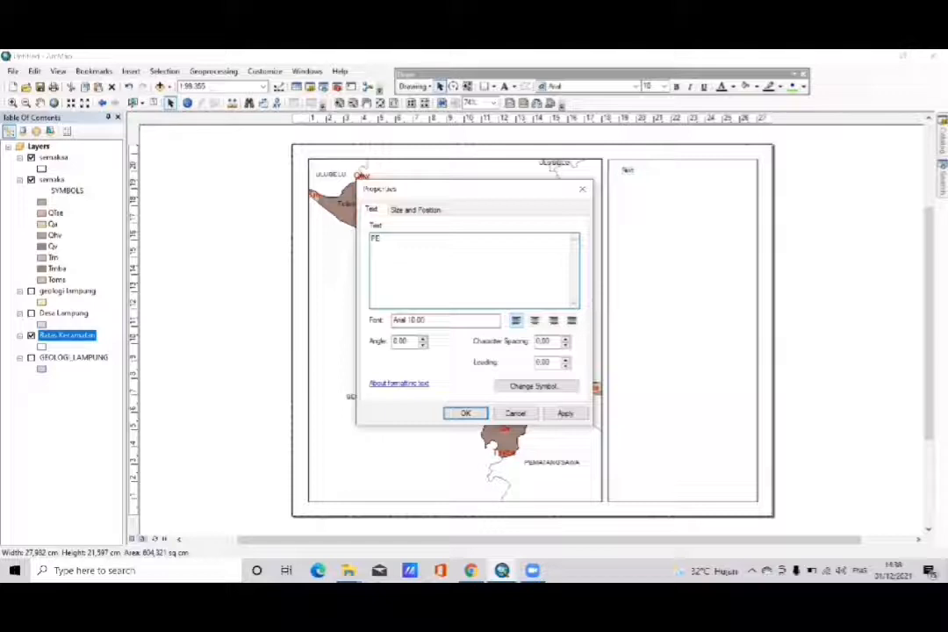
{"action": "type", "text": "TA GEOLOGI"}
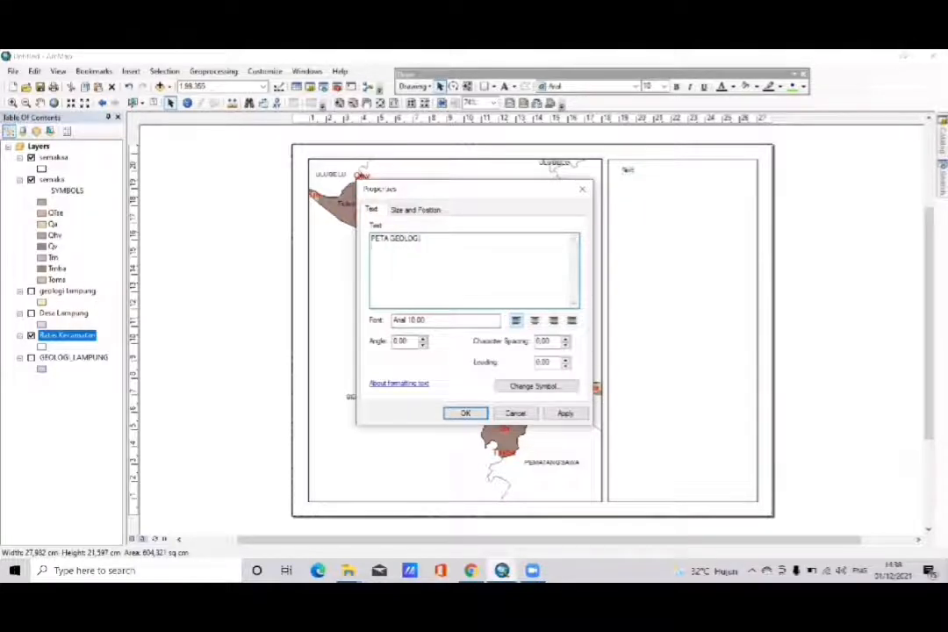
{"action": "type", "text": " KECAMATAN SEMAKA"}
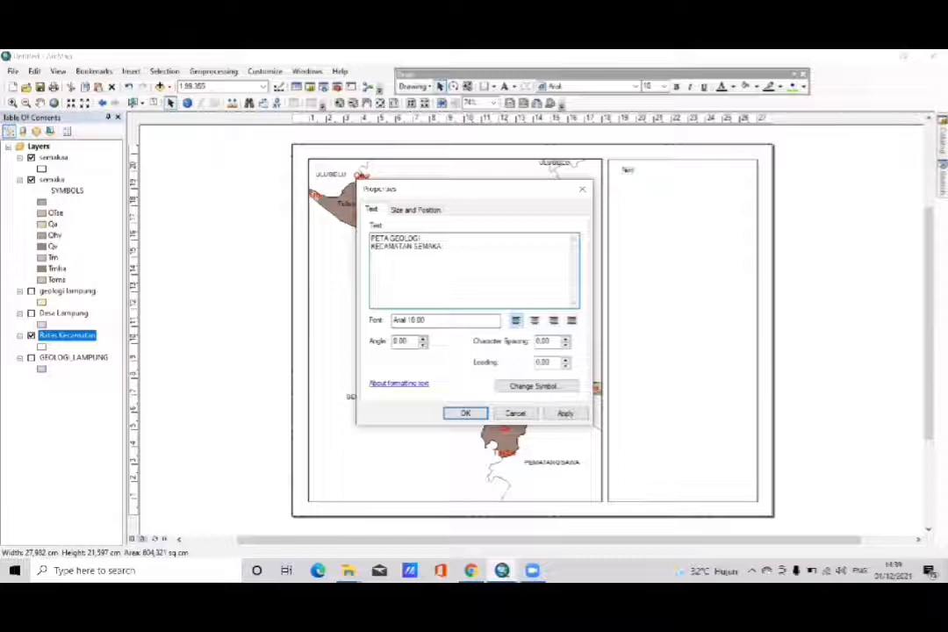
{"action": "type", "text": " KABUPATEN TANGGAMUS"}
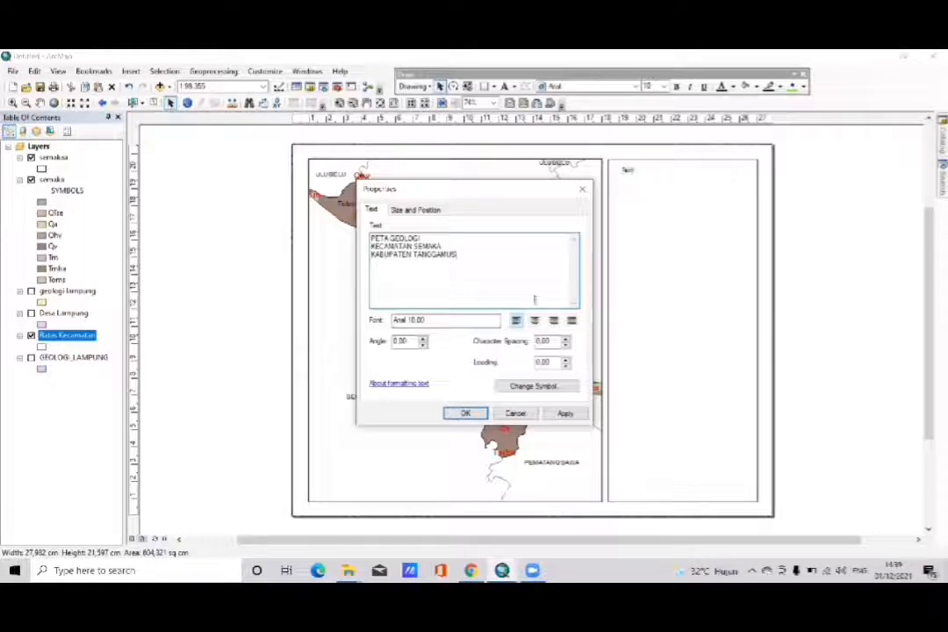
- Format the title as bold, centre-aligned Arial at size 18 and move it inside the upper end of the information panel
{"action": "left_click", "coordinate": [529, 387]}
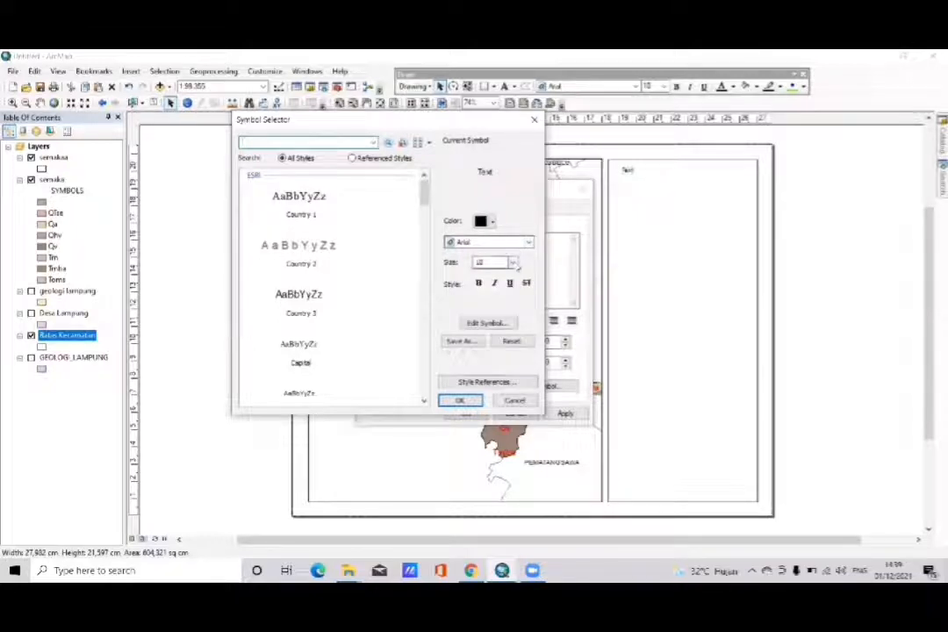
{"action": "left_click", "coordinate": [514, 264]}
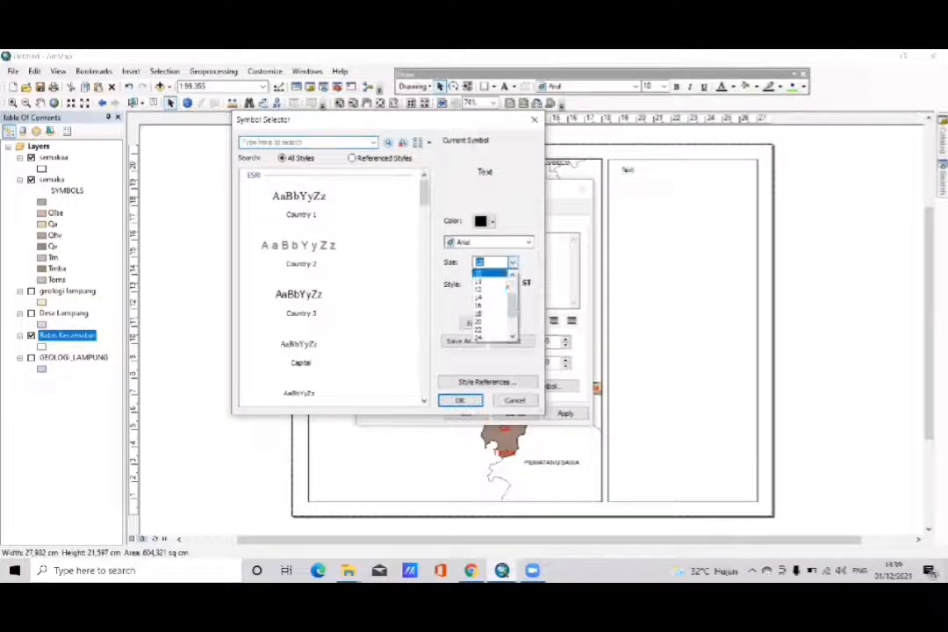
{"action": "left_click", "coordinate": [490, 313]}
{"action": "left_click", "coordinate": [479, 283]}
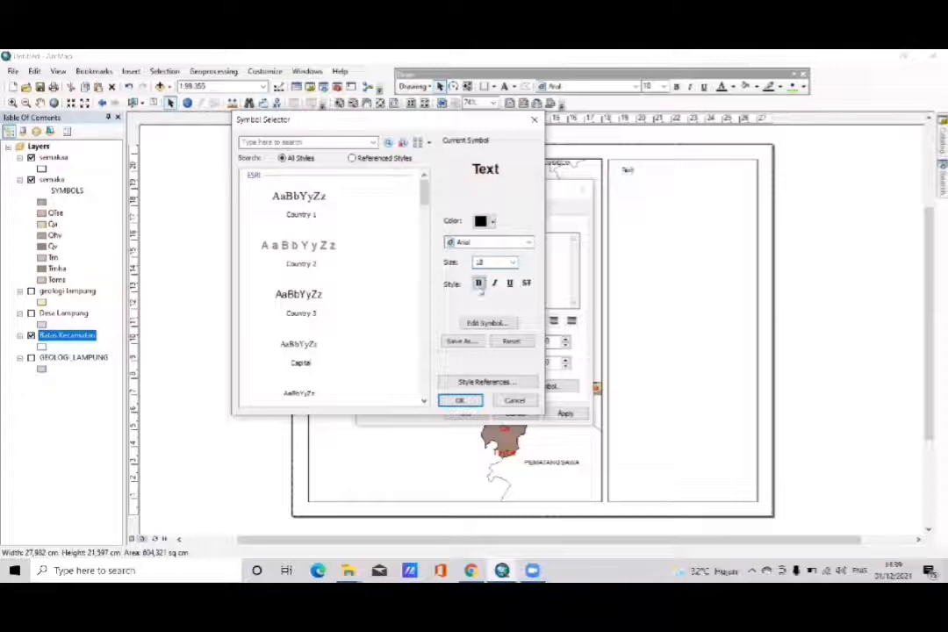
{"action": "left_click", "coordinate": [460, 400]}
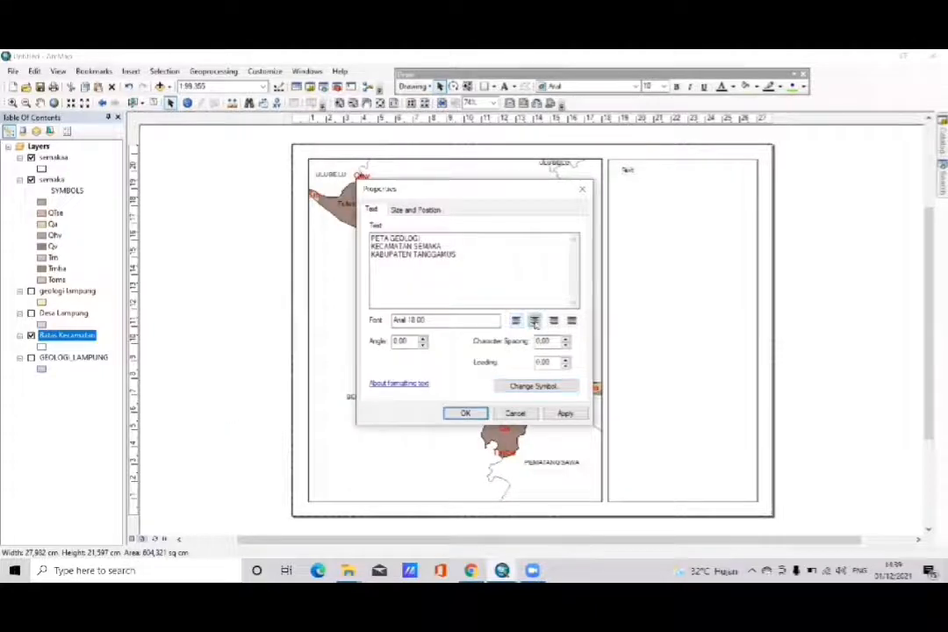
{"action": "left_click", "coordinate": [562, 414]}
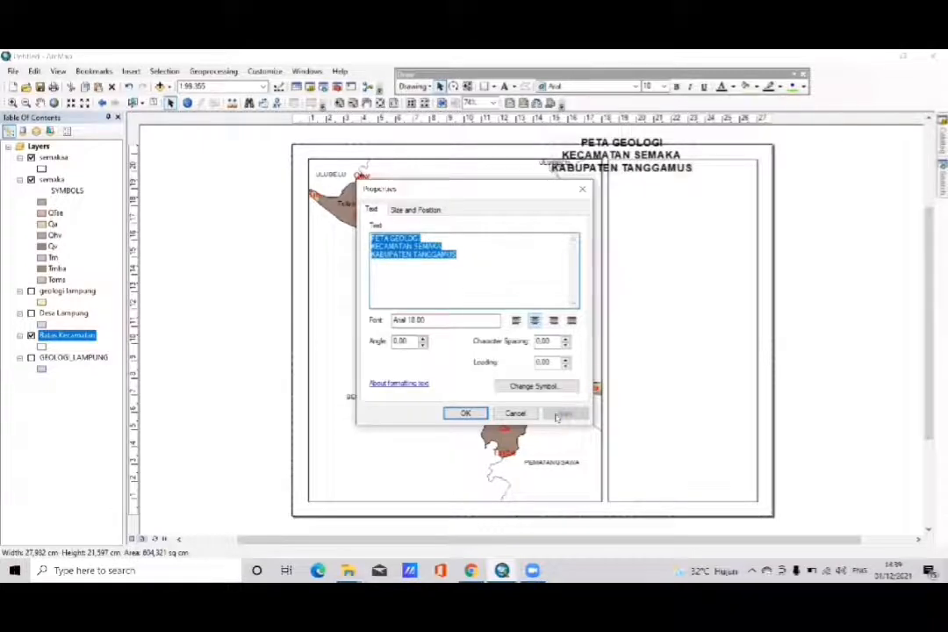
{"action": "left_click", "coordinate": [468, 413]}
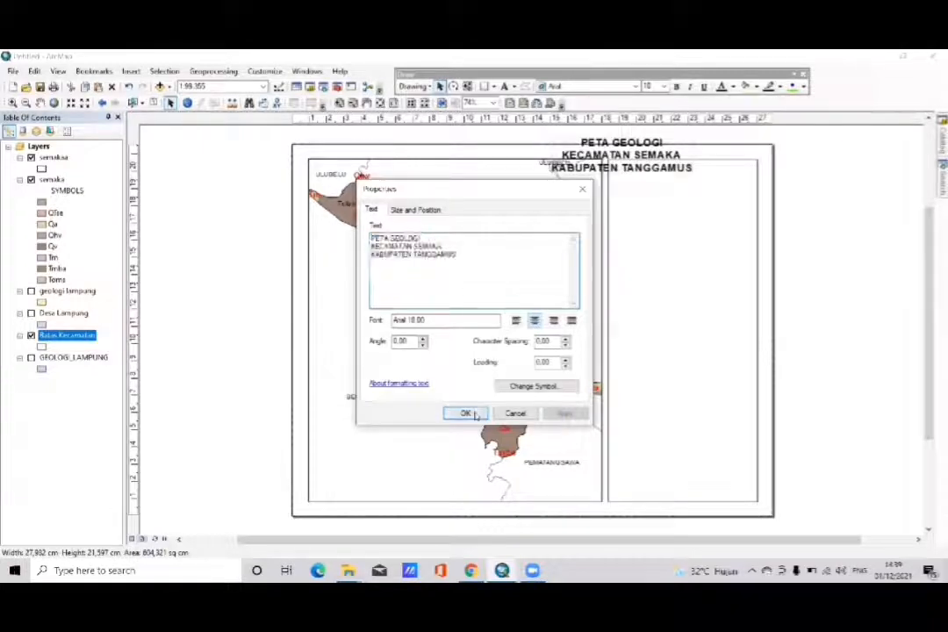
{"action": "left_click_drag", "start_coordinate": [609, 144], "coordinate": [669, 171]}
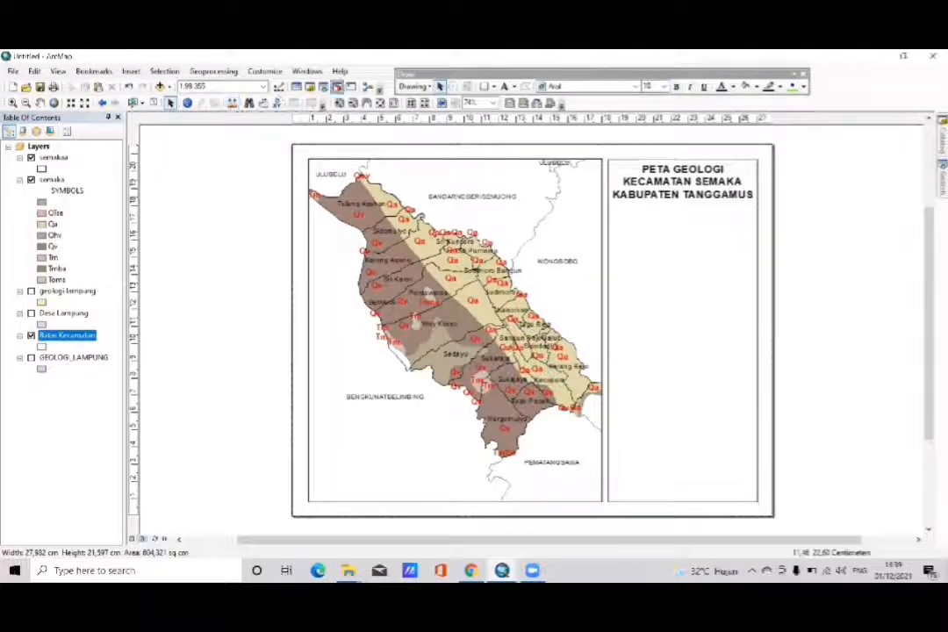
- Draw a rectangle about 8.6 by 2.8 cm around the title, with no fill and a black outline
{"action": "left_click", "coordinate": [483, 86]}
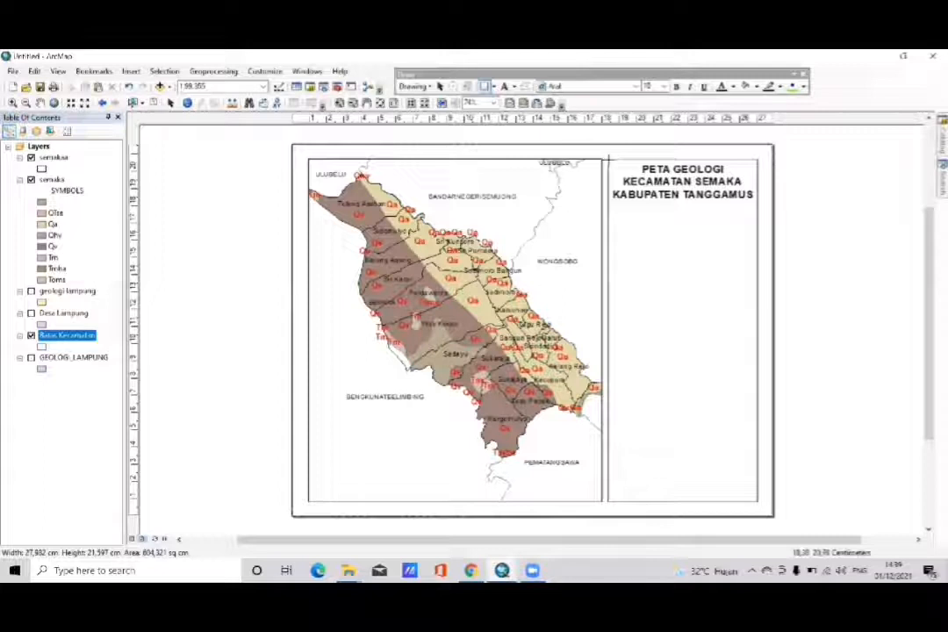
{"action": "mouse_move", "coordinate": [606, 159]}
{"action": "left_mouse_down"}
{"action": "mouse_move", "coordinate": [620, 211]}
{"action": "mouse_move", "coordinate": [708, 218]}
{"action": "mouse_move", "coordinate": [756, 207]}
{"action": "left_mouse_up"}
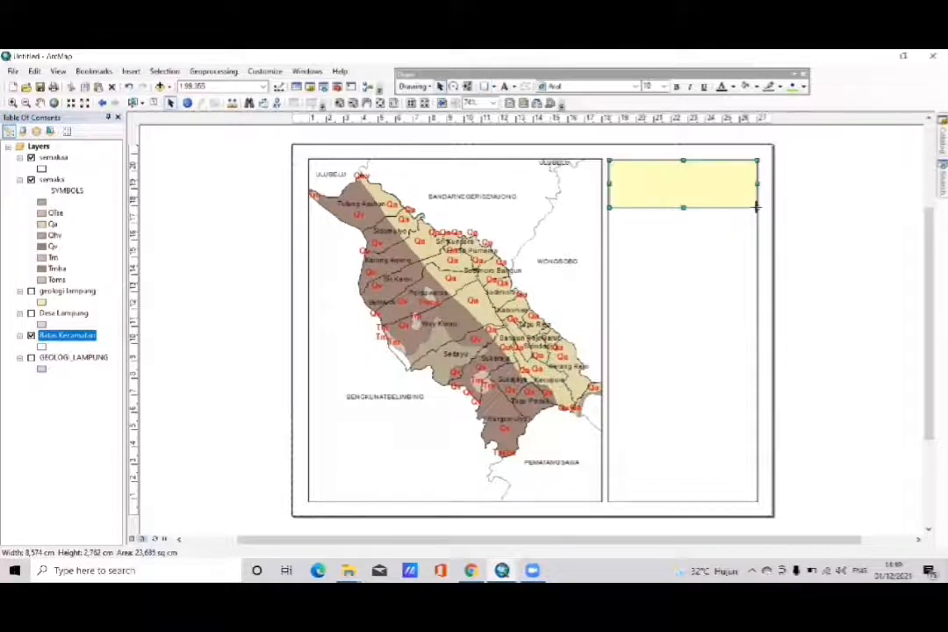
{"action": "right_click", "coordinate": [693, 187]}
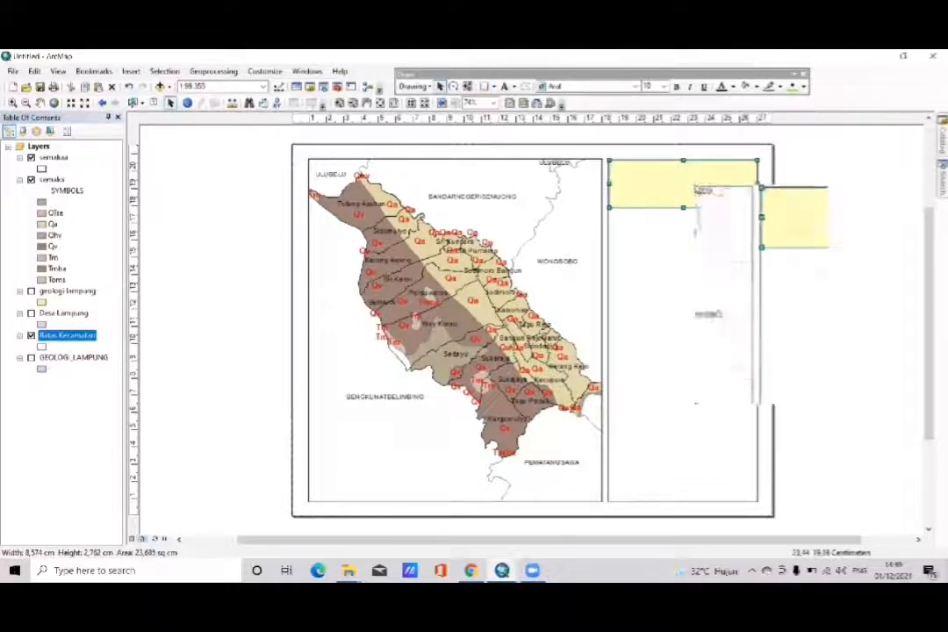
{"action": "mouse_move", "coordinate": [728, 354]}
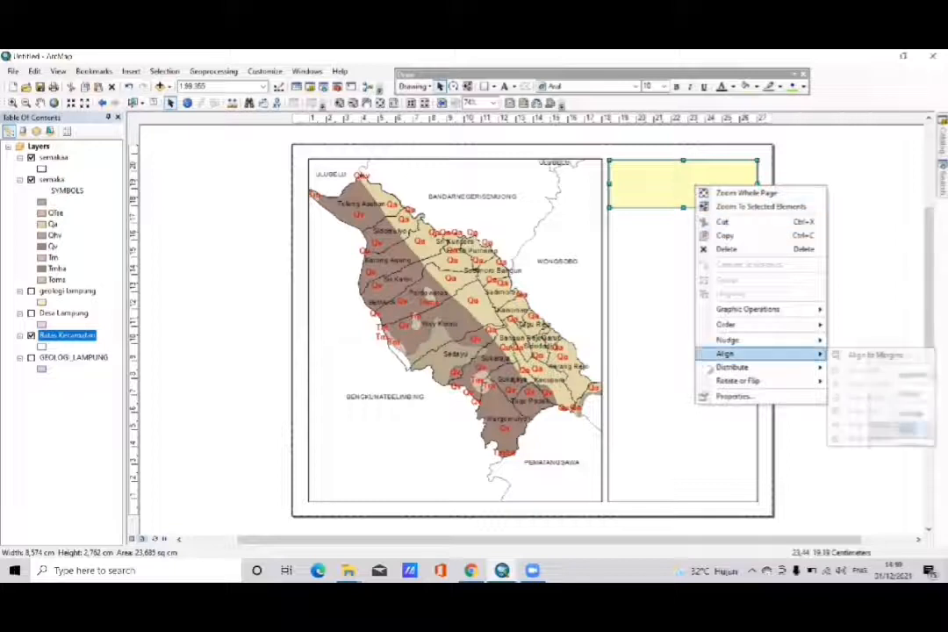
{"action": "left_click", "coordinate": [733, 395]}
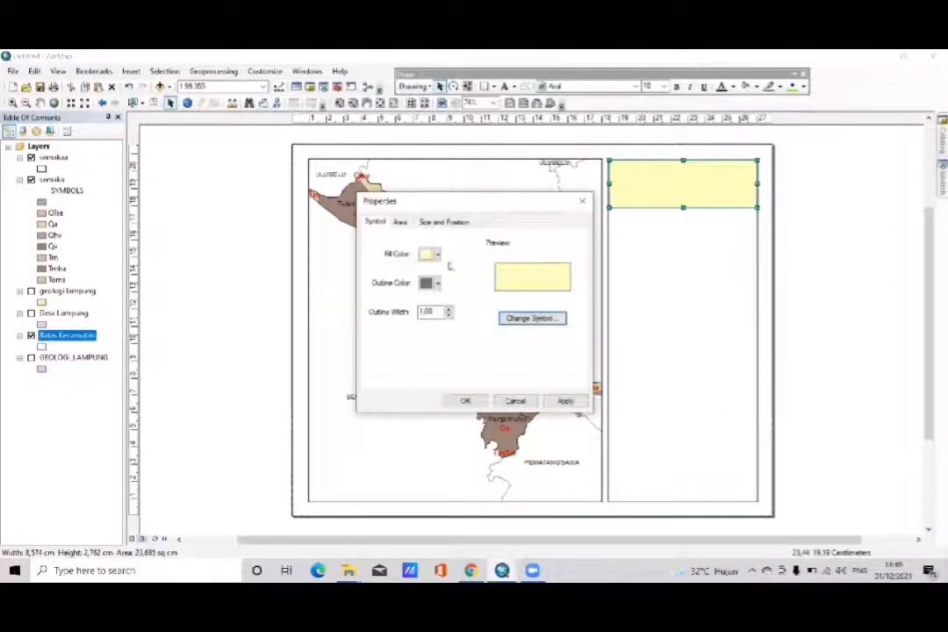
{"action": "left_click", "coordinate": [436, 255]}
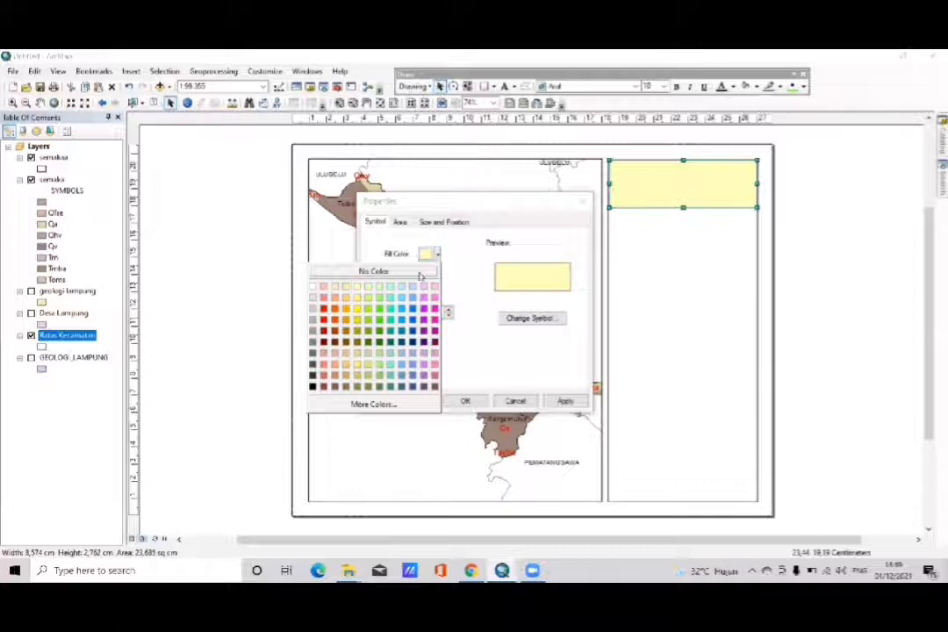
{"action": "left_click", "coordinate": [422, 273]}
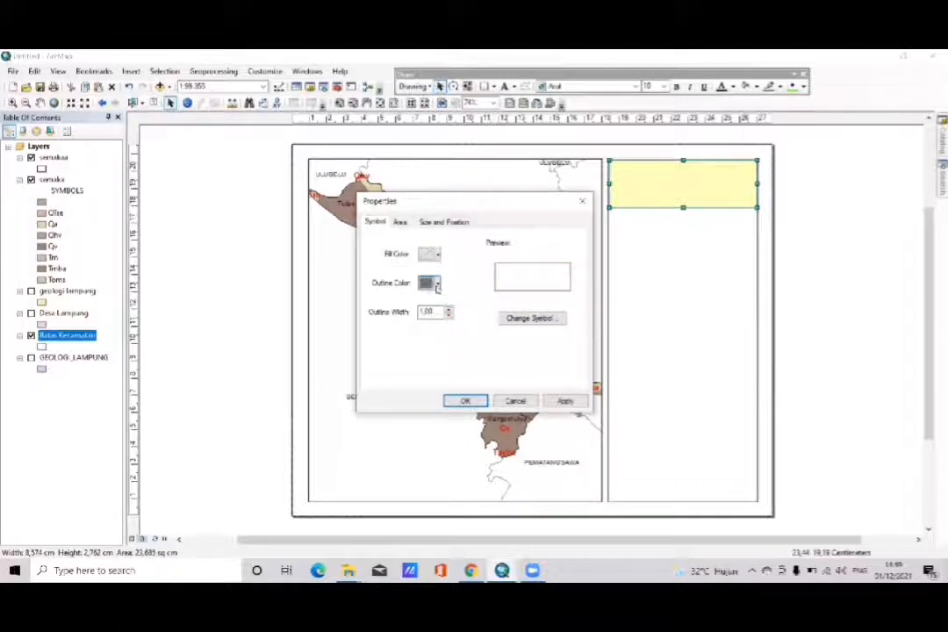
{"action": "left_click", "coordinate": [437, 284]}
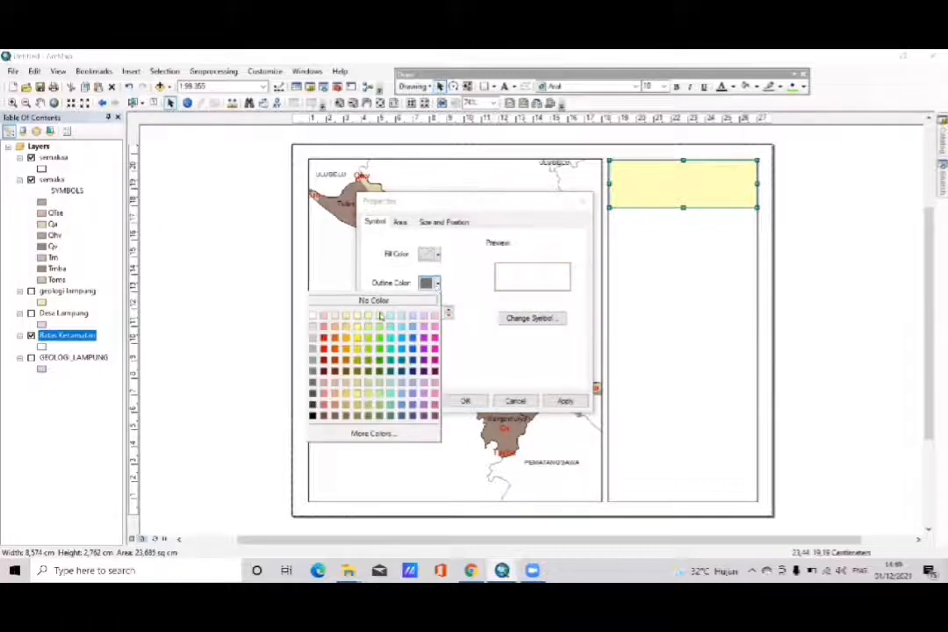
{"action": "left_click", "coordinate": [312, 416]}
{"action": "left_click", "coordinate": [465, 401]}
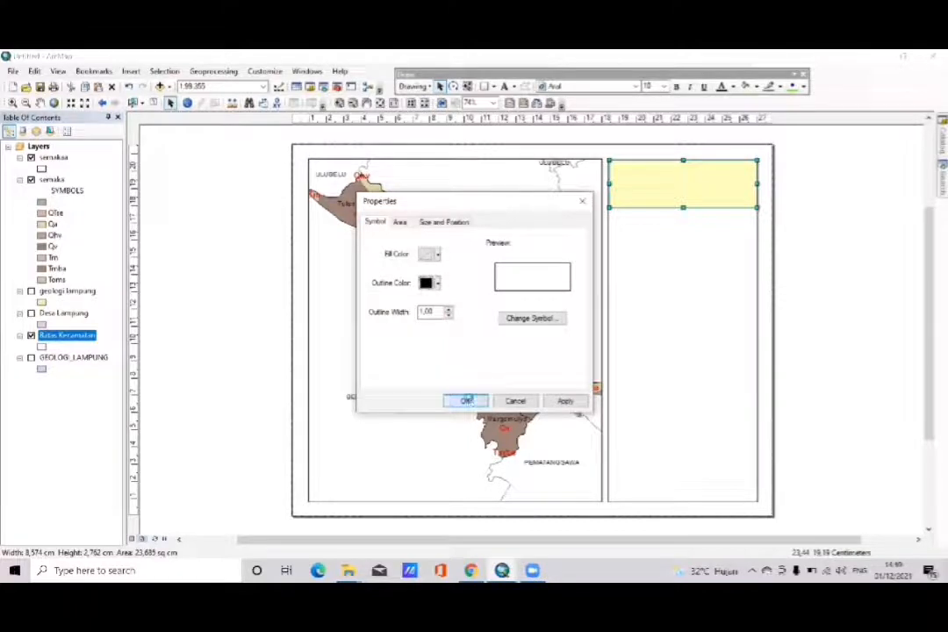
{"action": "left_click", "coordinate": [808, 268]}
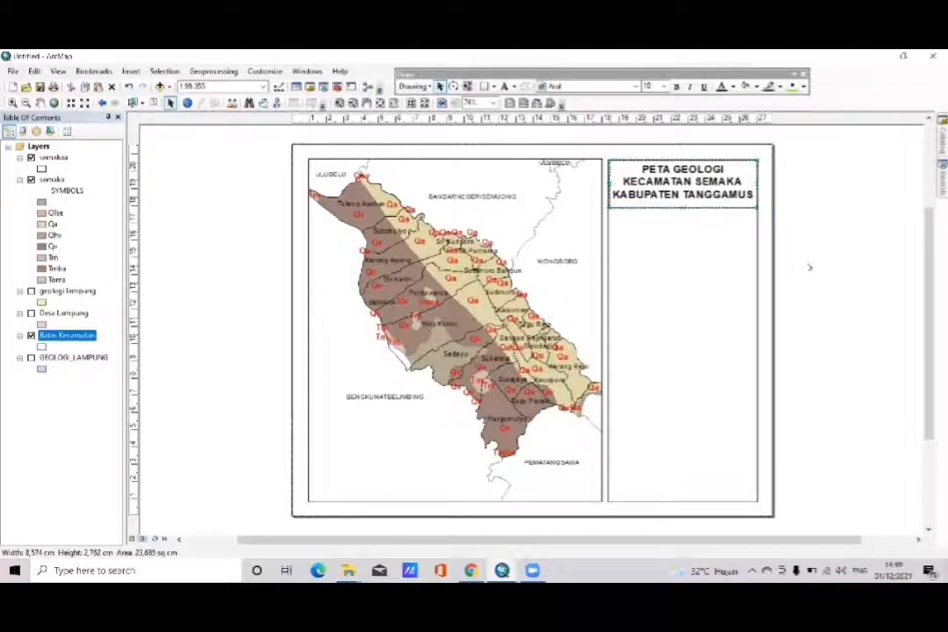
- Duplicate the title's rectangle and place the copy directly beneath it in the information panel
{"action": "left_click", "coordinate": [716, 207]}
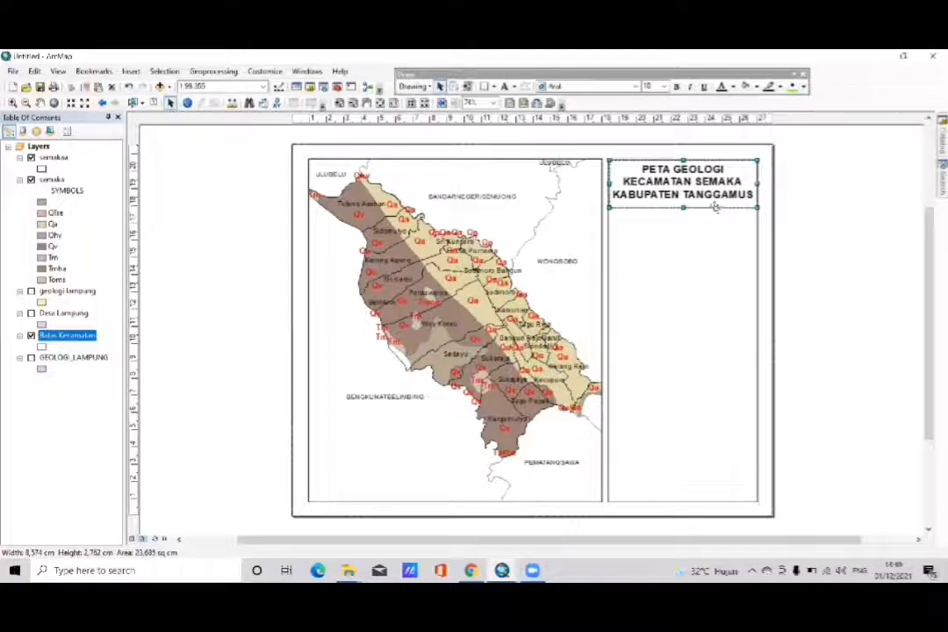
{"action": "left_click_drag", "start_coordinate": [719, 187], "coordinate": [694, 227]}
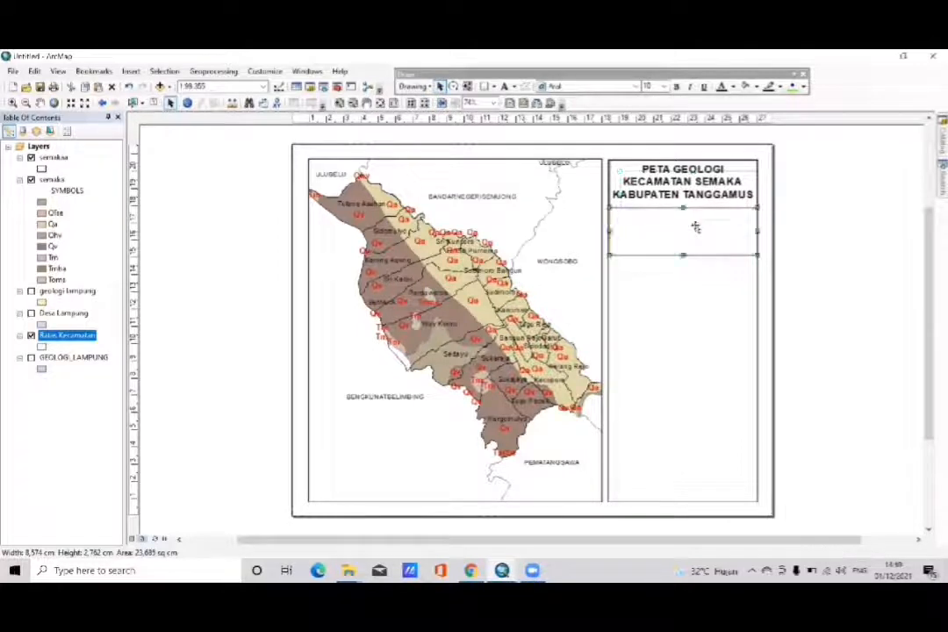
{"action": "left_click", "coordinate": [835, 278]}
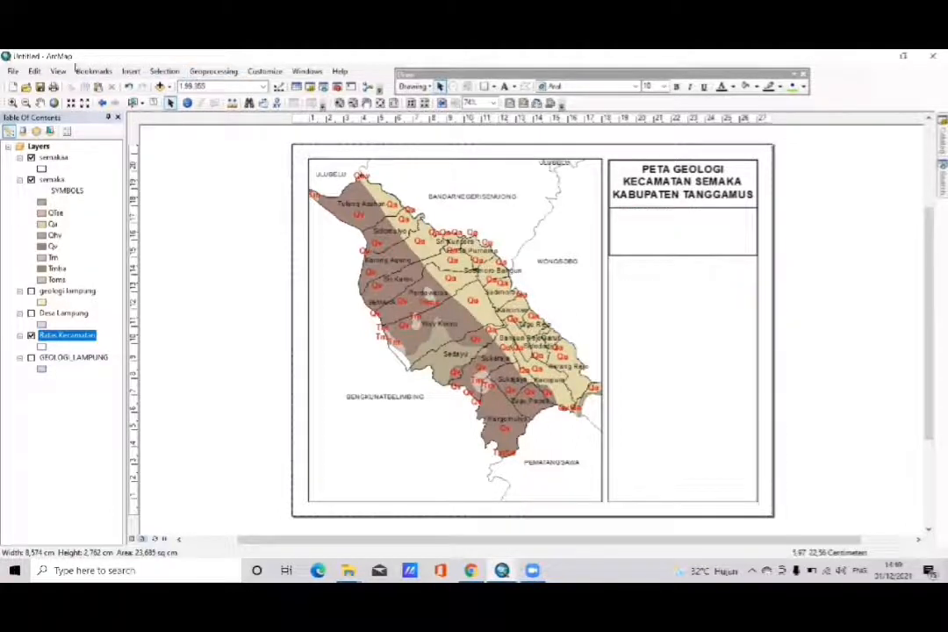
- Insert a north arrow in the ESRI North 68 style into the layout
{"action": "left_click", "coordinate": [133, 73]}
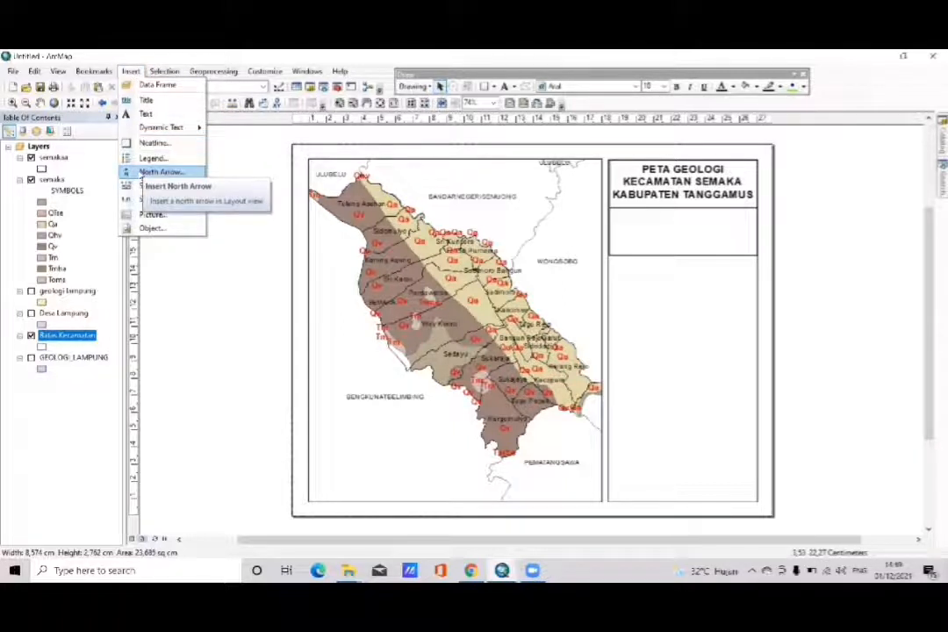
{"action": "left_click", "coordinate": [140, 174]}
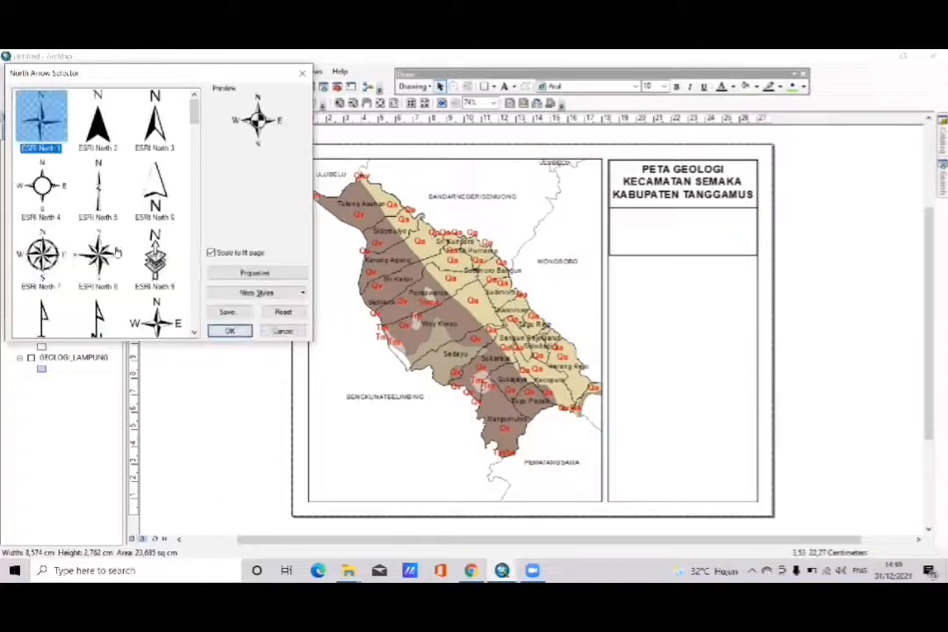
{"action": "scroll", "coordinate": [116, 253], "scroll_direction": "down", "scroll_amount": 3}
{"action": "scroll", "coordinate": [116, 253], "scroll_direction": "down", "scroll_amount": 14}
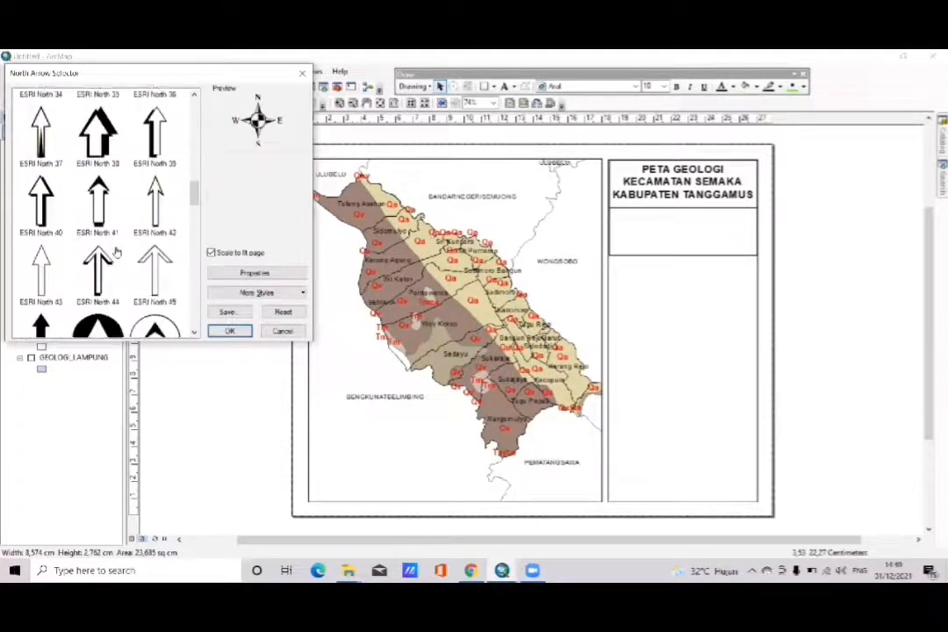
{"action": "scroll", "coordinate": [116, 253], "scroll_direction": "down", "scroll_amount": 4}
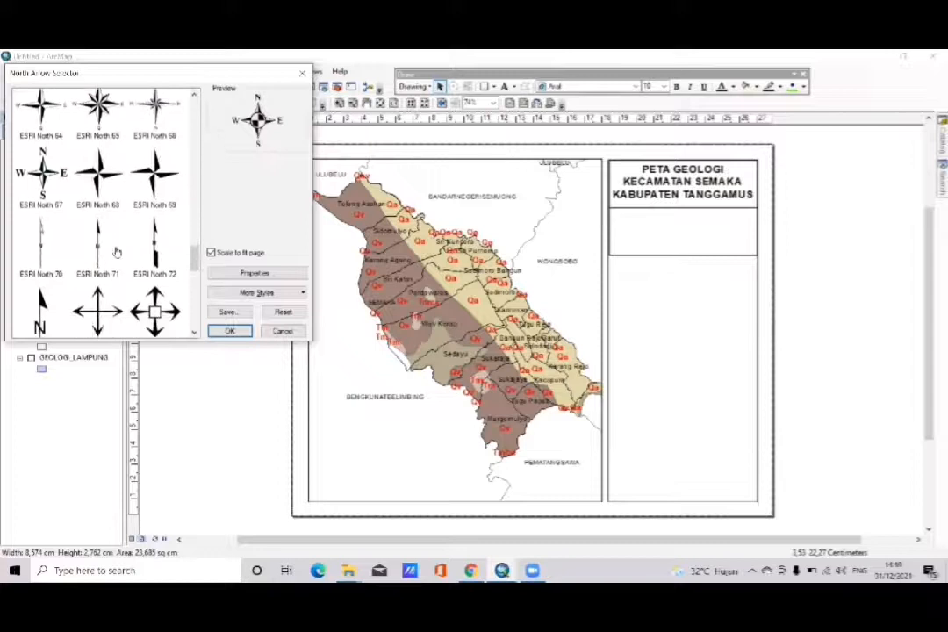
{"action": "left_click", "coordinate": [109, 184]}
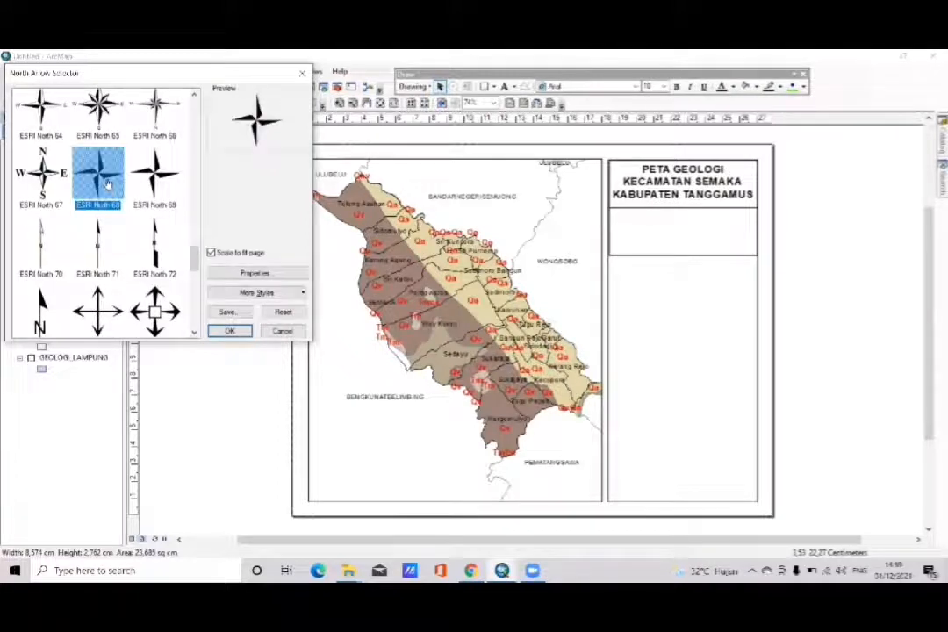
{"action": "left_click", "coordinate": [228, 332]}
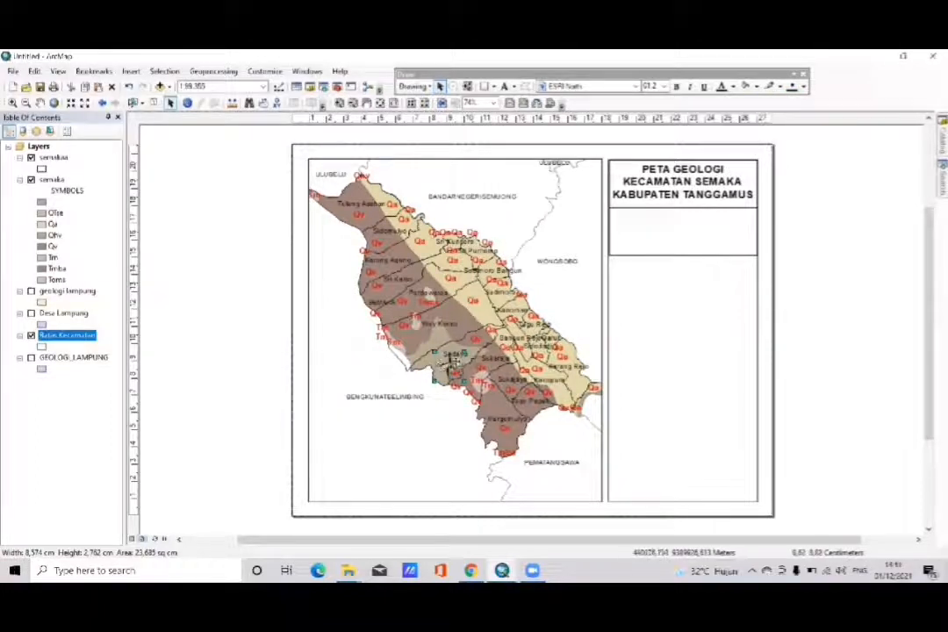
- Position the north arrow centrally in the empty box beneath the title and extend that box slightly downward
{"action": "left_click_drag", "start_coordinate": [649, 238], "coordinate": [680, 226]}
{"action": "left_click", "coordinate": [685, 255]}
{"action": "left_click_drag", "start_coordinate": [682, 256], "coordinate": [682, 261]}
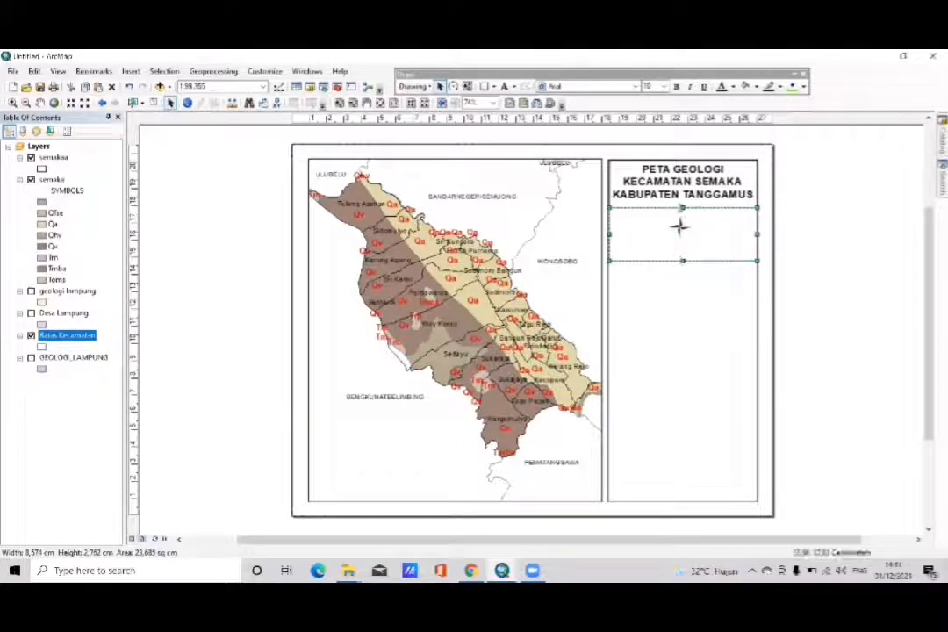
- Duplicate the map title text and place the copy outside the page, beside the information panel
{"action": "left_click", "coordinate": [658, 192]}
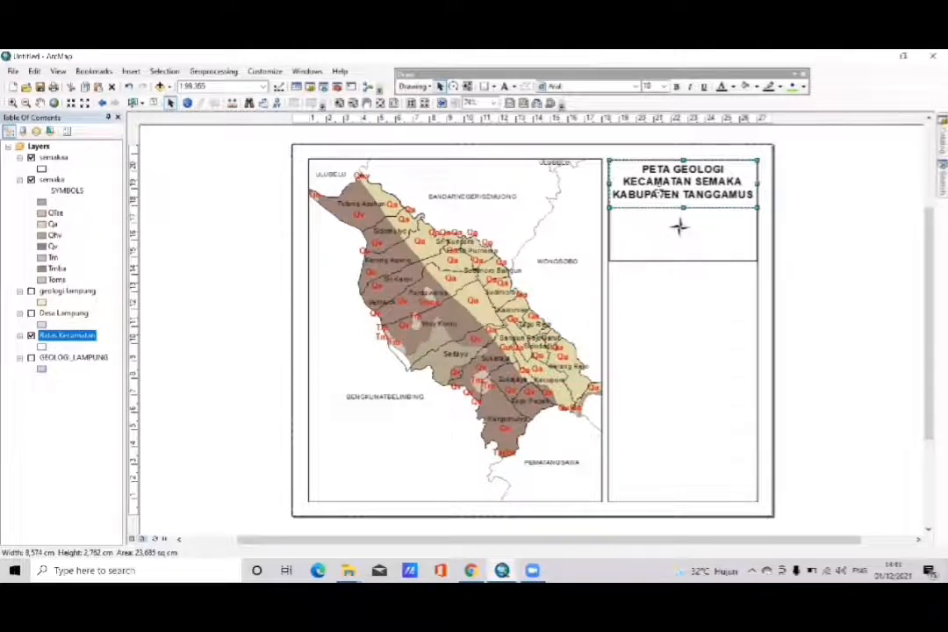
{"action": "left_click", "coordinate": [661, 193]}
{"action": "right_click", "coordinate": [661, 193]}
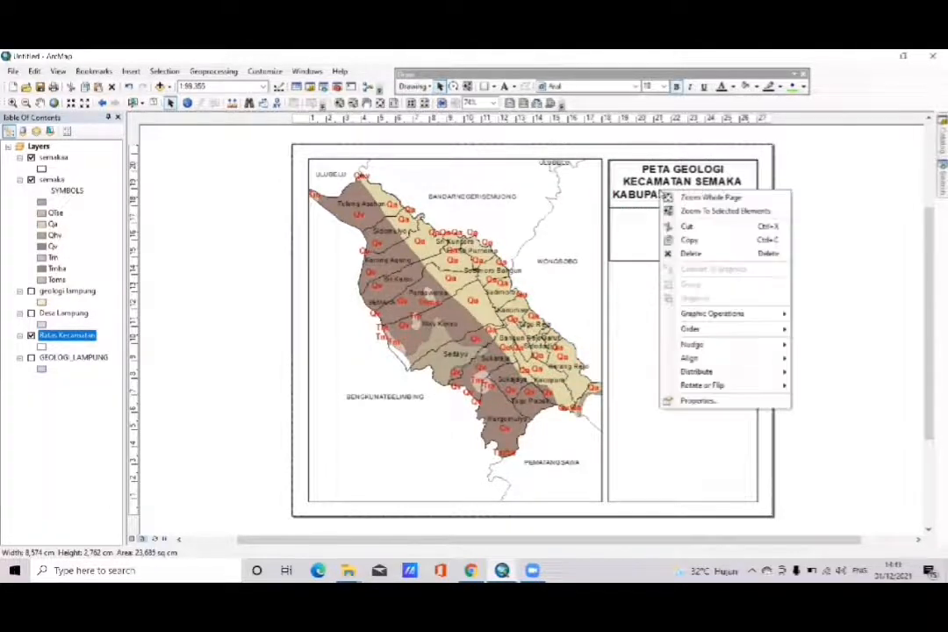
{"action": "left_click", "coordinate": [676, 240]}
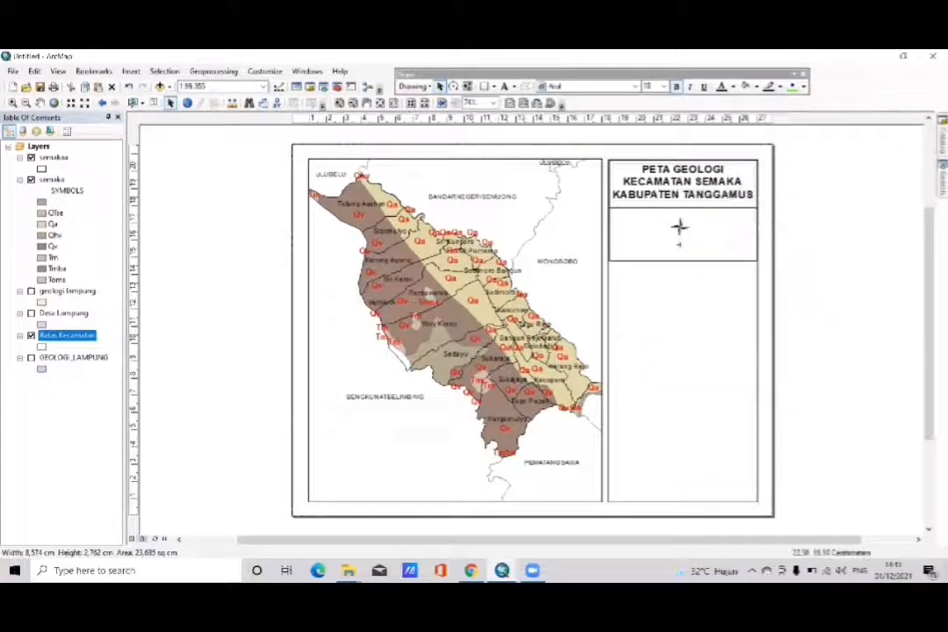
{"action": "key", "text": "ctrl+v"}
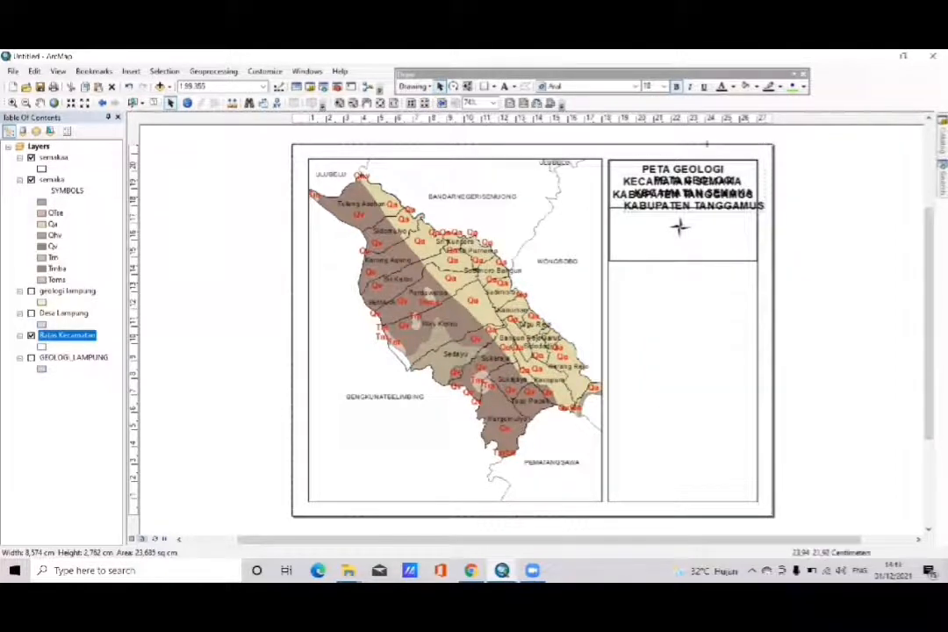
{"action": "left_click_drag", "start_coordinate": [681, 189], "coordinate": [808, 204]}
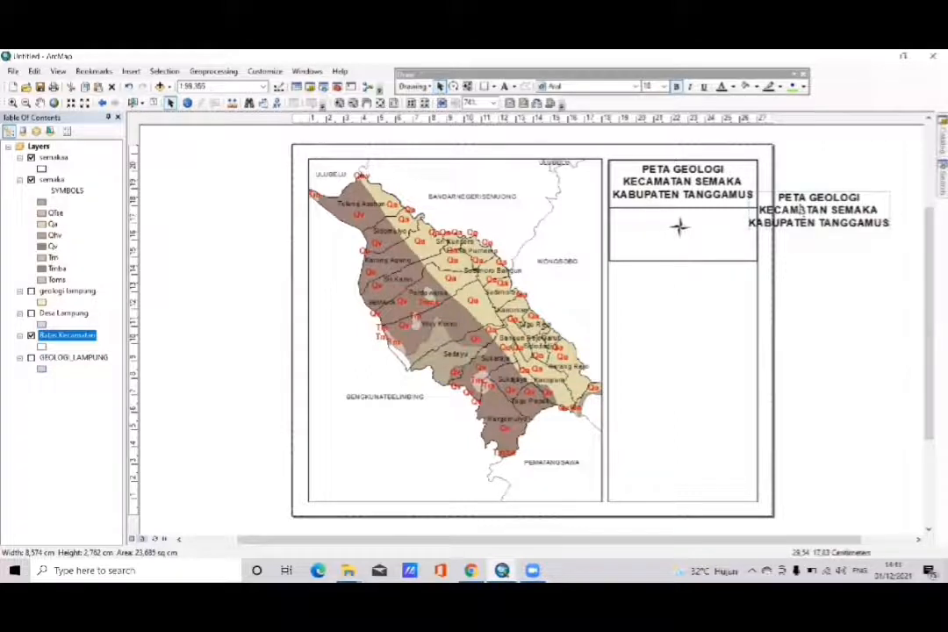
- Replace the copied title's text with "U" and set its font size to 14
{"action": "double_click", "coordinate": [800, 209]}
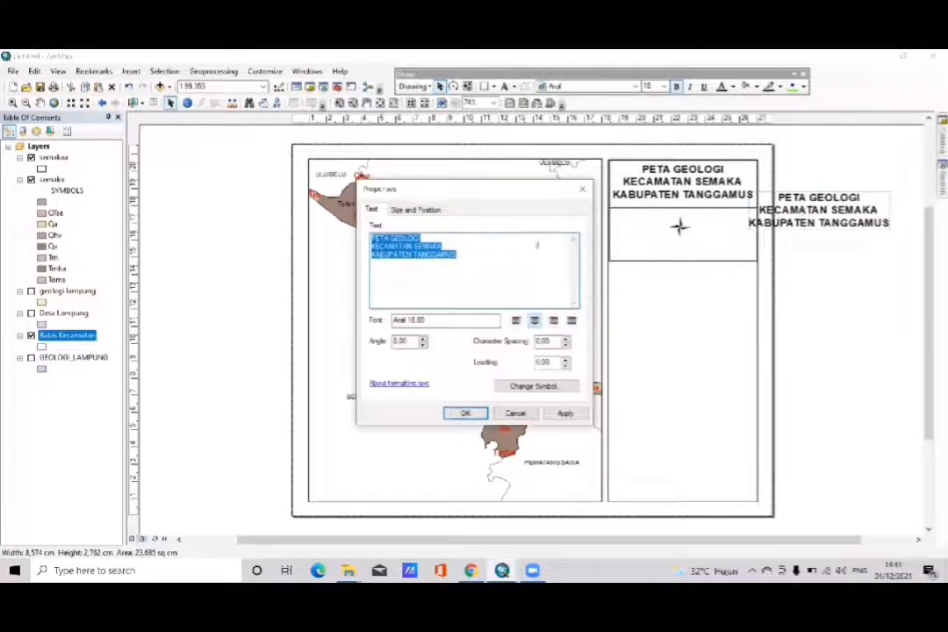
{"action": "key", "text": "Delete"}
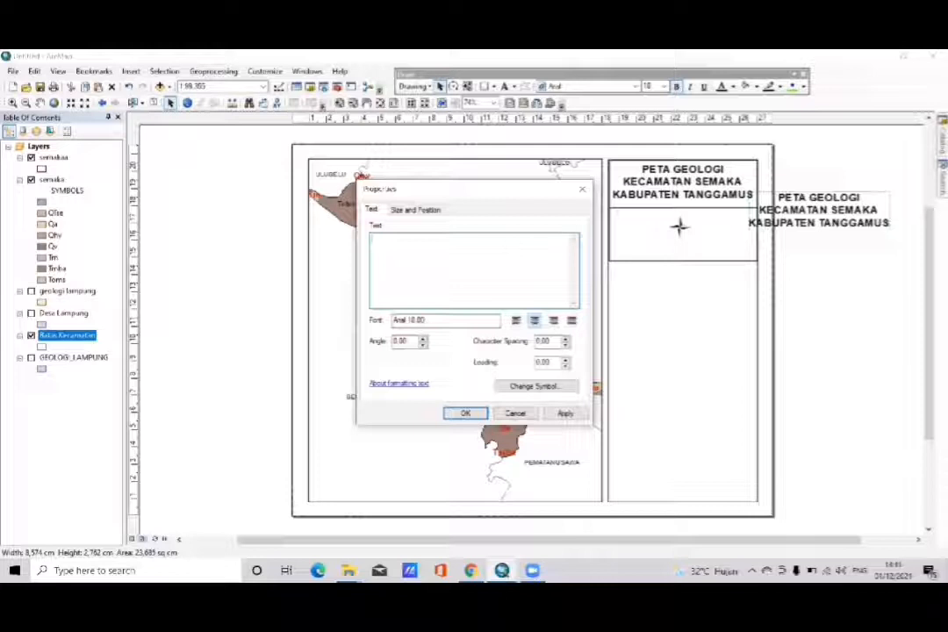
{"action": "left_click", "coordinate": [523, 386]}
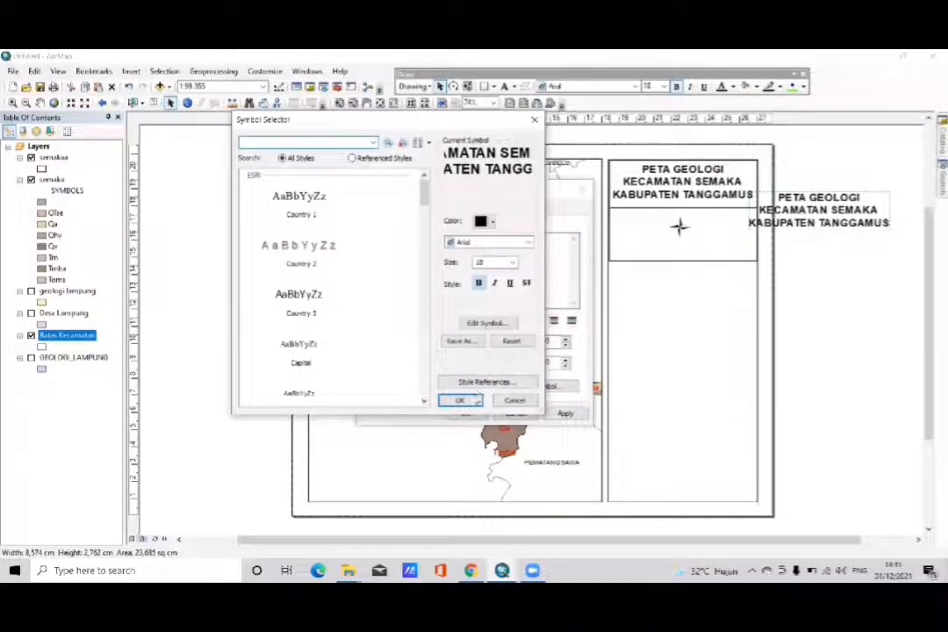
{"action": "left_click", "coordinate": [512, 263]}
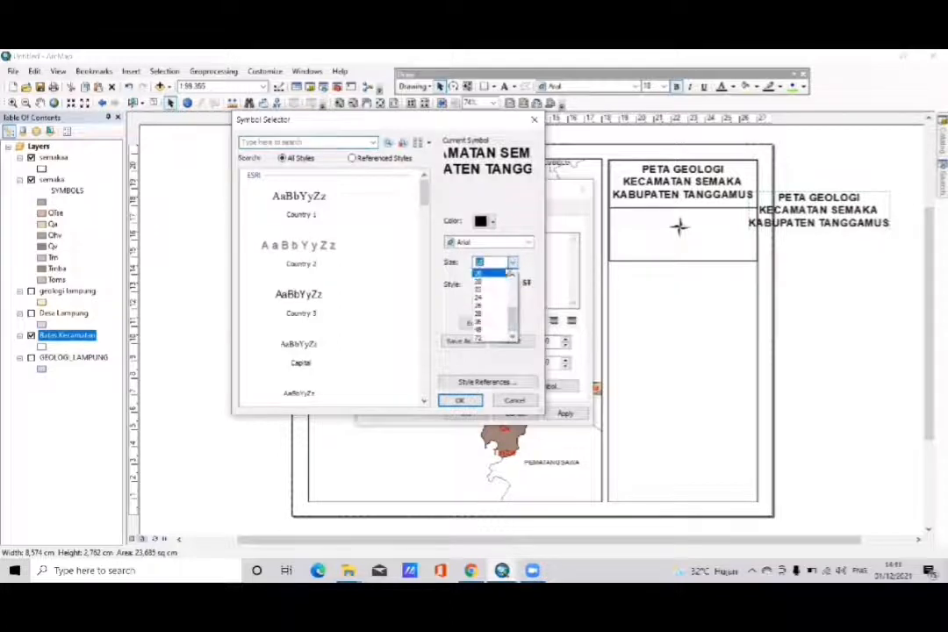
{"action": "scroll", "coordinate": [488, 282], "scroll_direction": "up", "scroll_amount": 3}
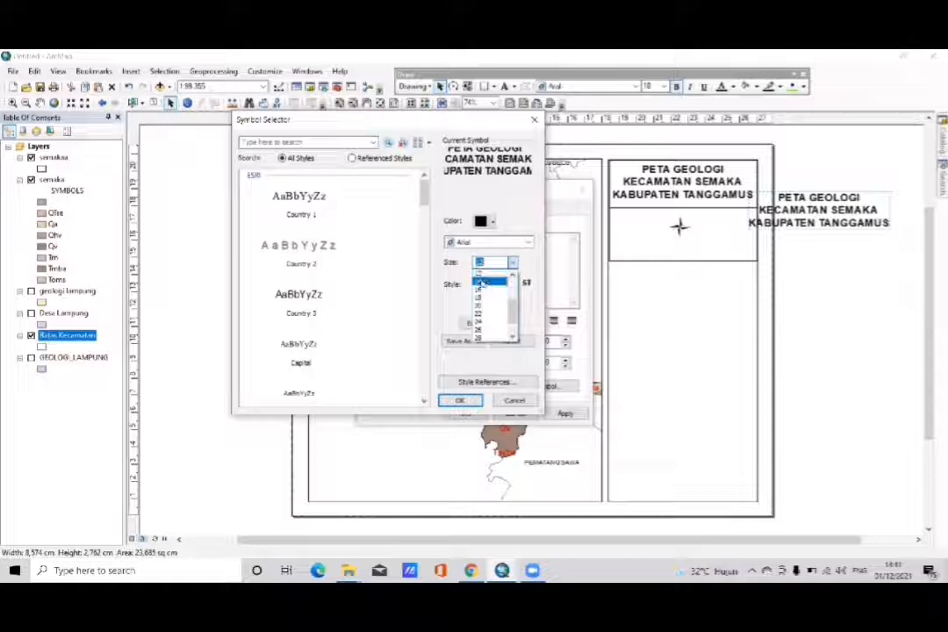
{"action": "left_click", "coordinate": [488, 281]}
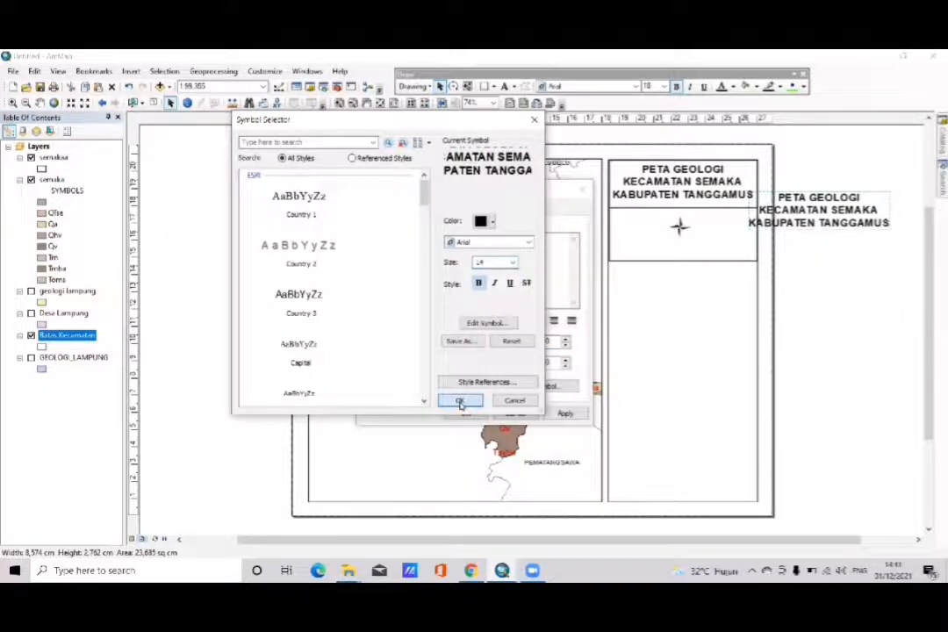
{"action": "left_click", "coordinate": [460, 401]}
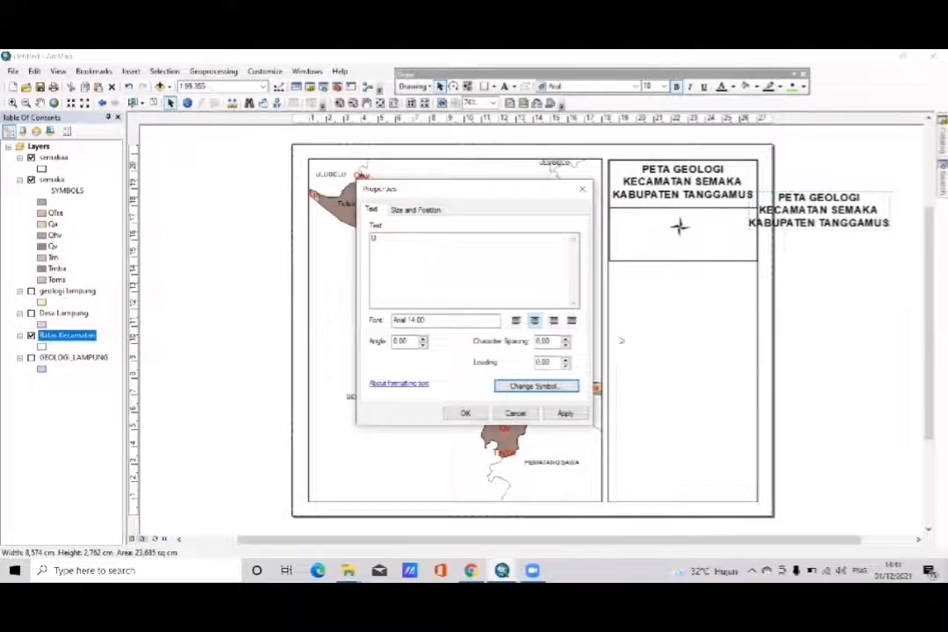
{"action": "left_click", "coordinate": [466, 412]}
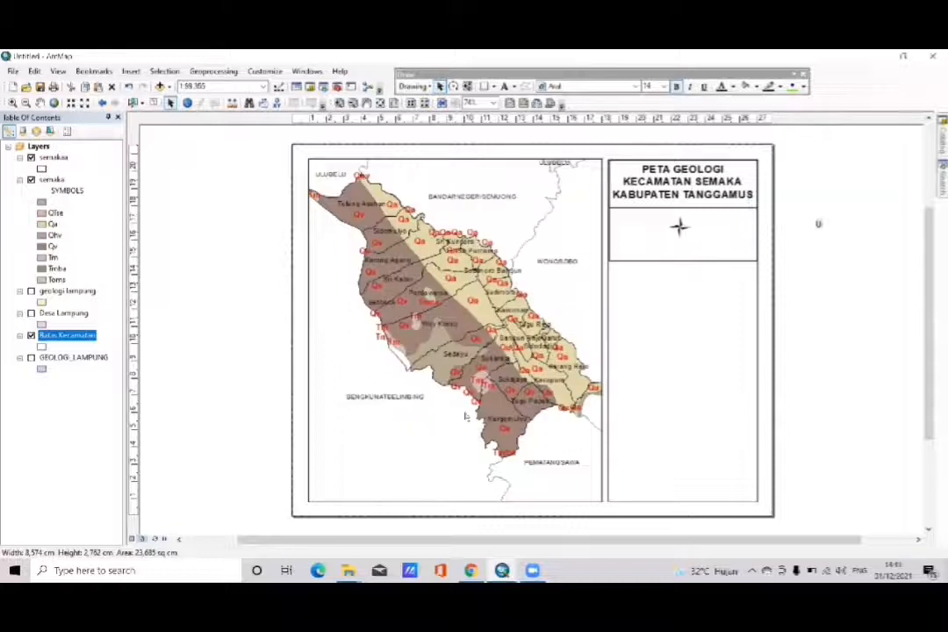
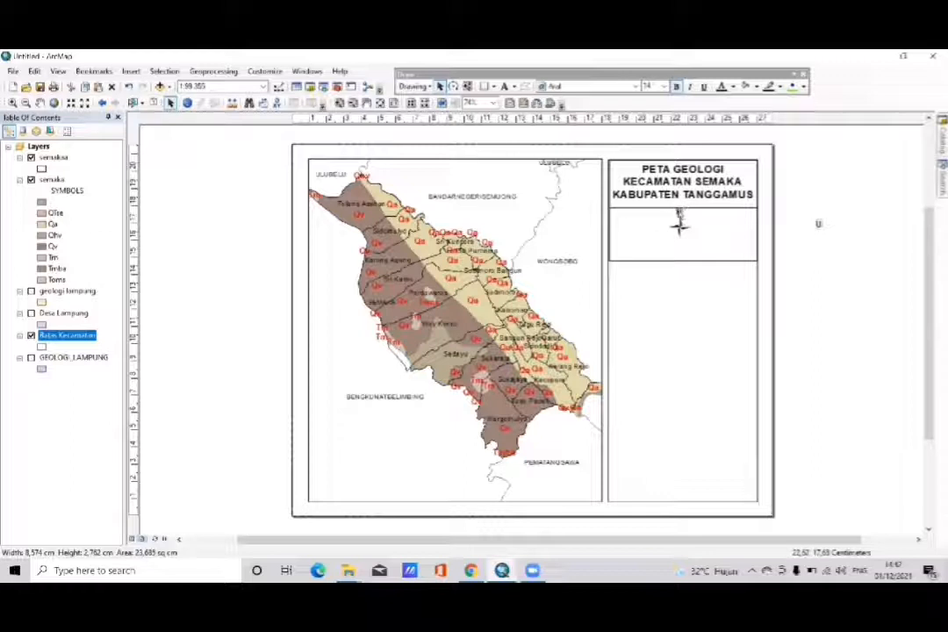
- Position the "U" label directly above the north arrow in the box beneath the map title
{"action": "left_click_drag", "start_coordinate": [679, 215], "coordinate": [679, 214]}
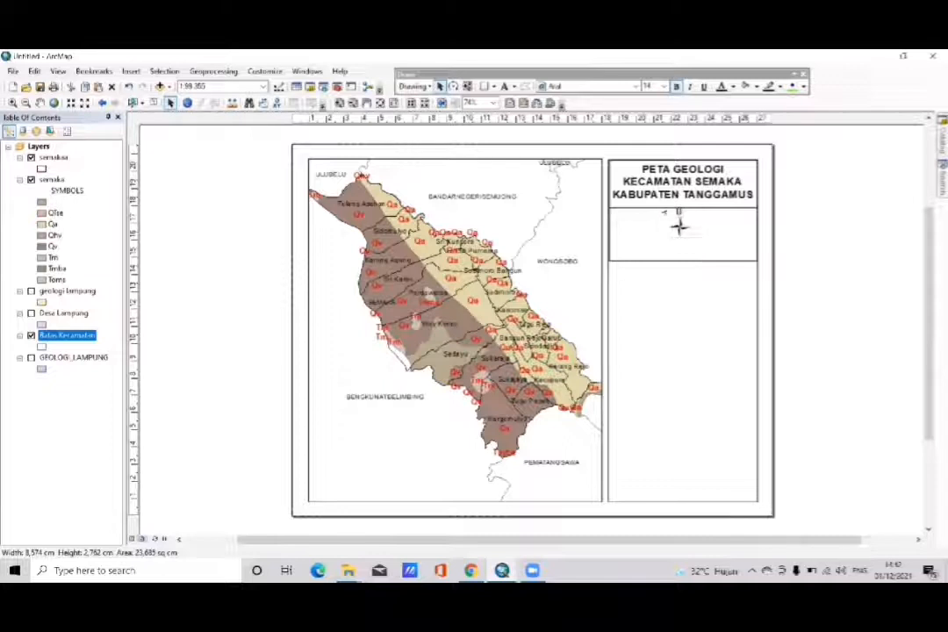
{"action": "left_click", "coordinate": [684, 247]}
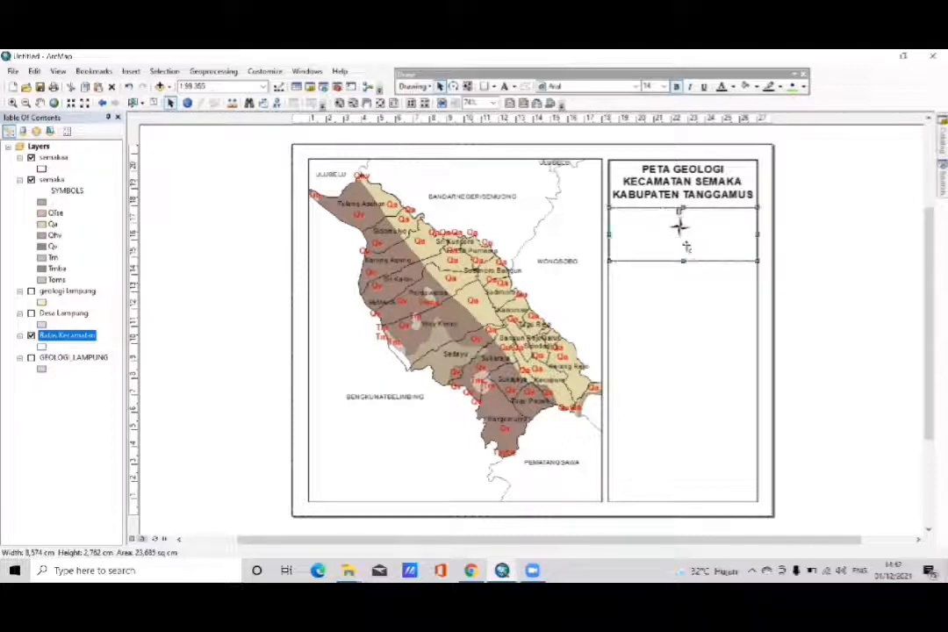
{"action": "left_click", "coordinate": [769, 247]}
- Group the "U" label with the north arrow and shift the group slightly down within its box
{"action": "left_click_drag", "start_coordinate": [717, 247], "coordinate": [667, 207]}
{"action": "left_click", "coordinate": [679, 226]}
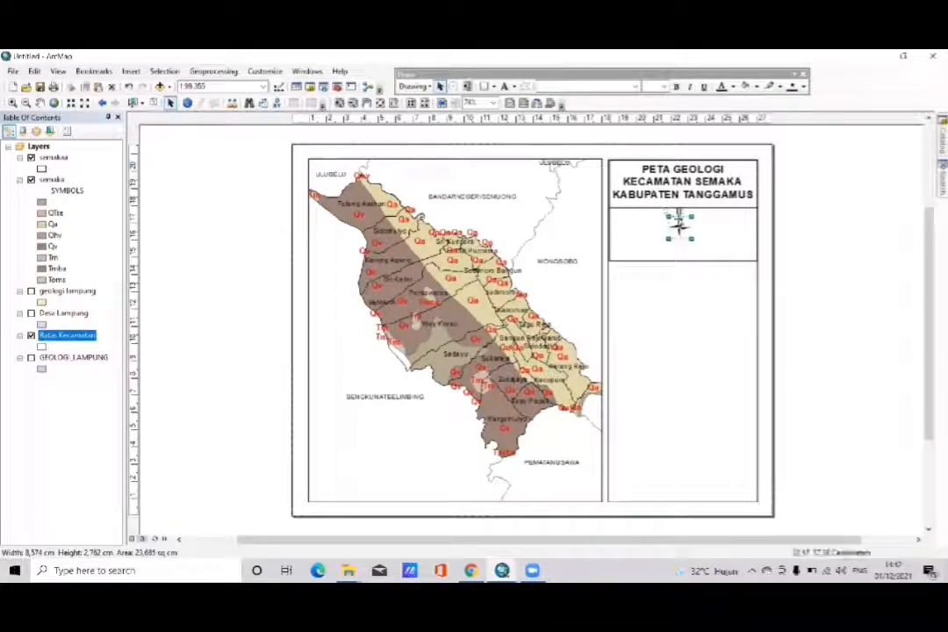
{"action": "right_click", "coordinate": [679, 226]}
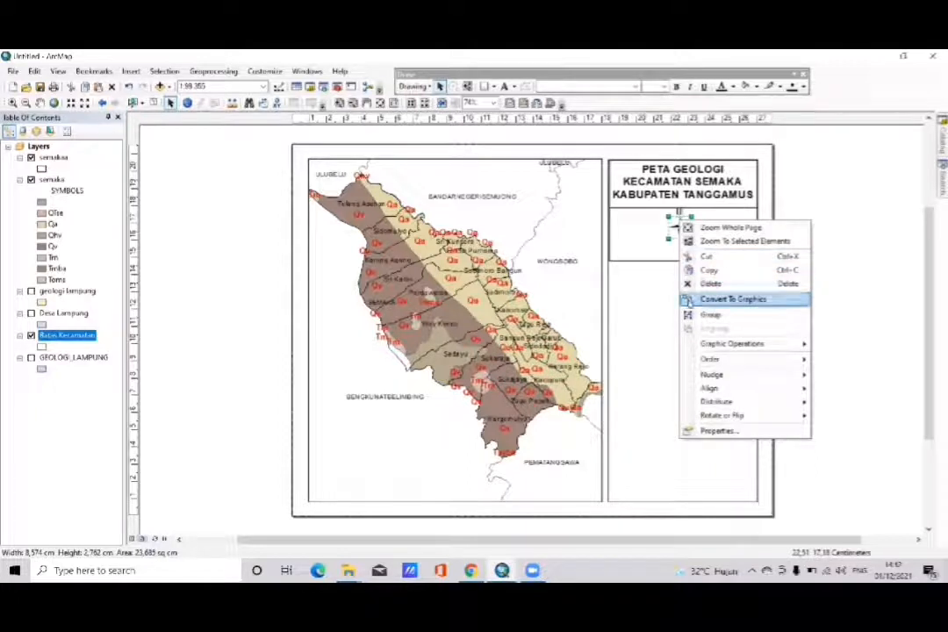
{"action": "left_click", "coordinate": [687, 310]}
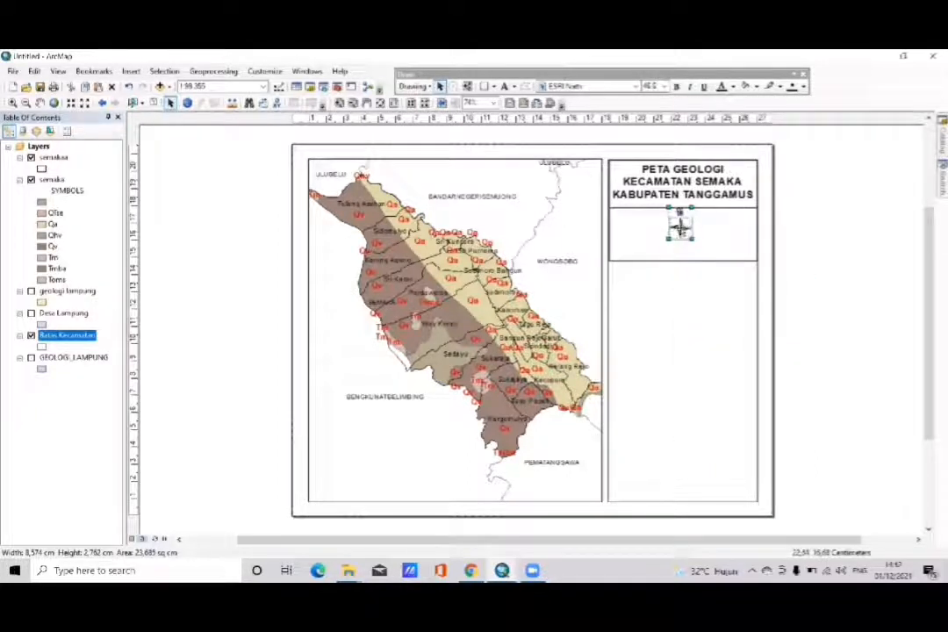
{"action": "left_click_drag", "start_coordinate": [681, 230], "coordinate": [680, 233]}
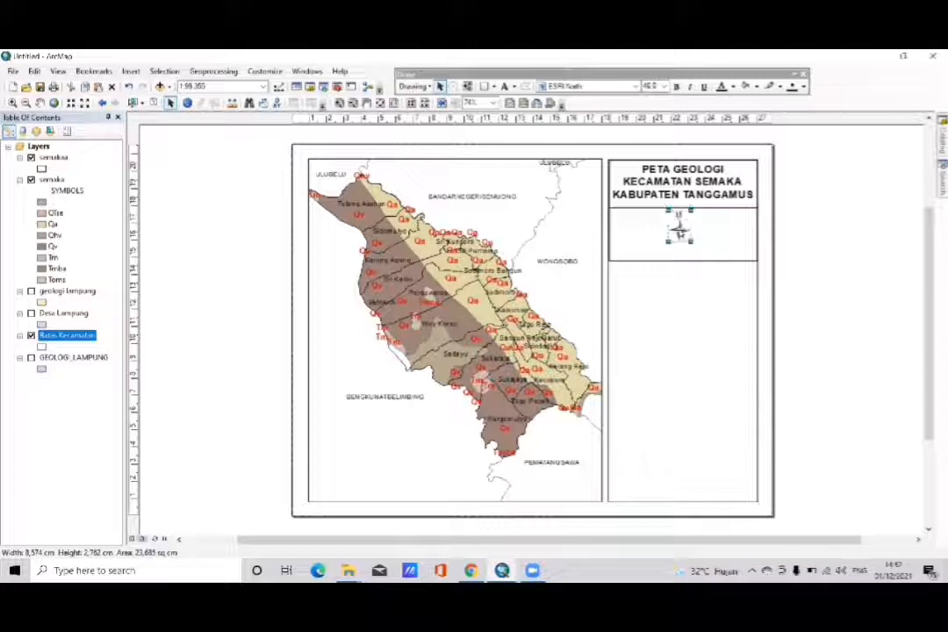
{"action": "left_click", "coordinate": [906, 232]}
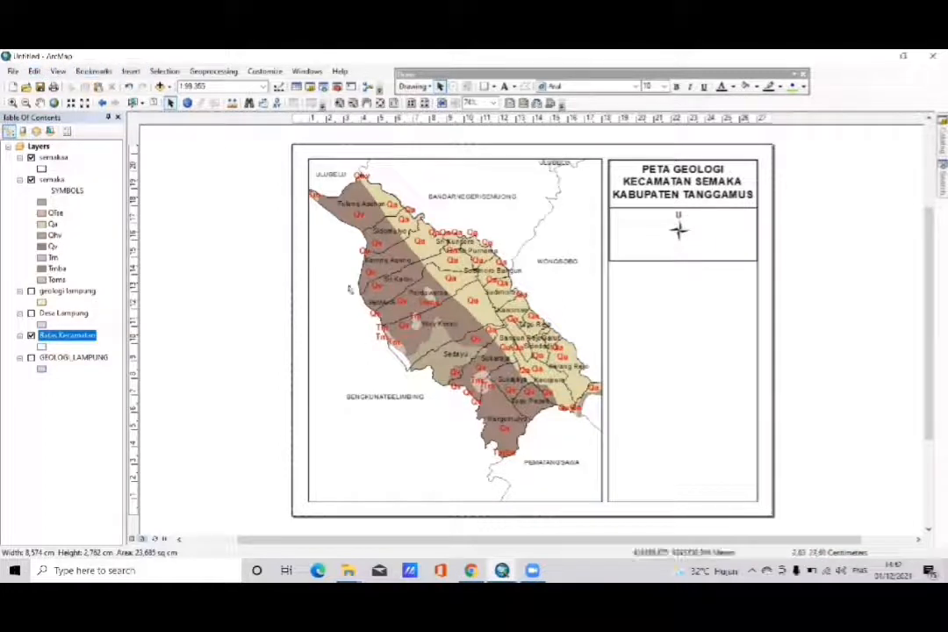
- Insert a scale bar in the Alternating Scale Bar 1 Metric style and place it beneath the north arrow, inside its box
{"action": "left_click", "coordinate": [130, 73]}
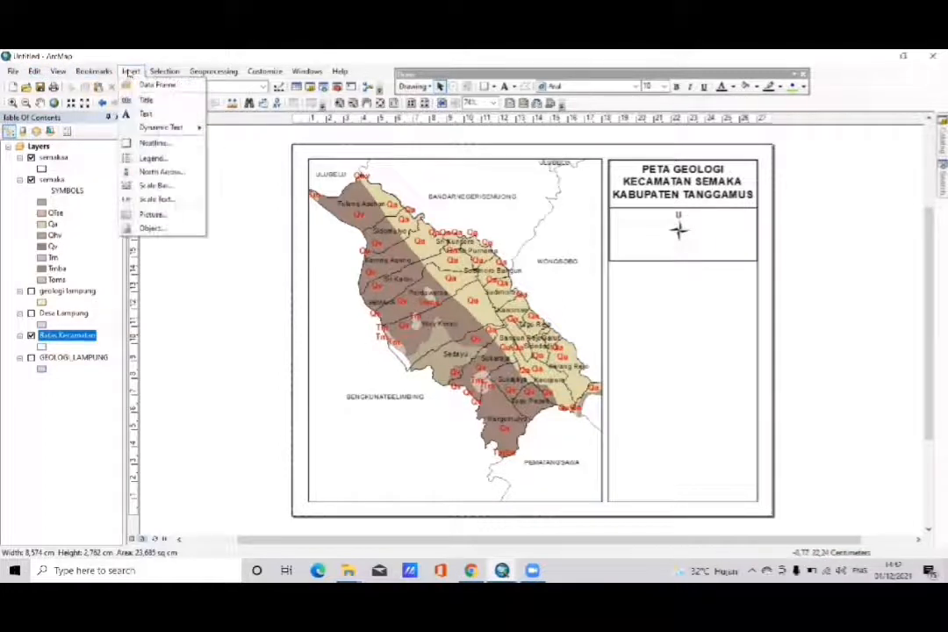
{"action": "left_click", "coordinate": [142, 187]}
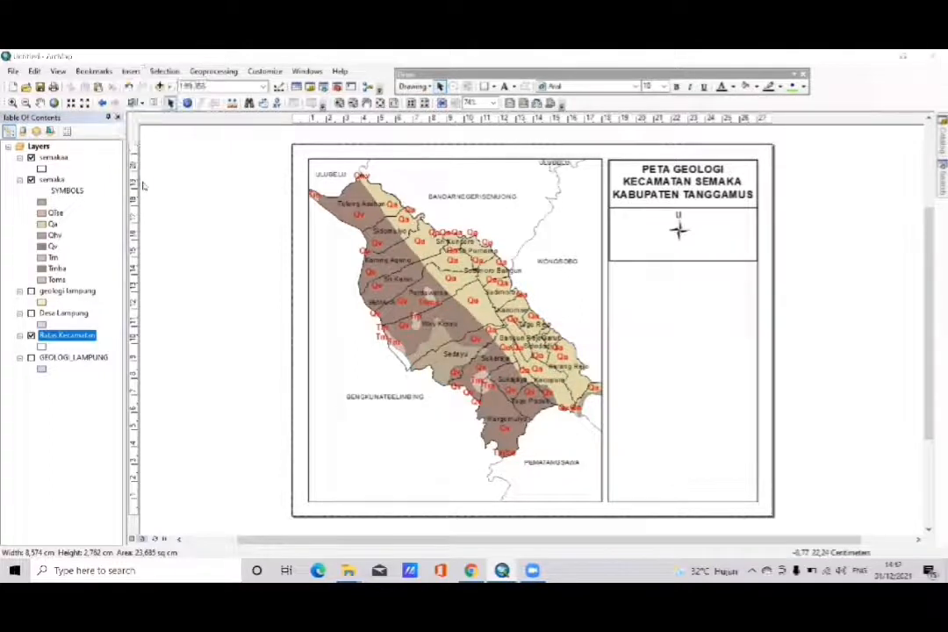
{"action": "scroll", "coordinate": [60, 230], "scroll_direction": "down", "scroll_amount": 3}
{"action": "scroll", "coordinate": [60, 231], "scroll_direction": "down", "scroll_amount": 6}
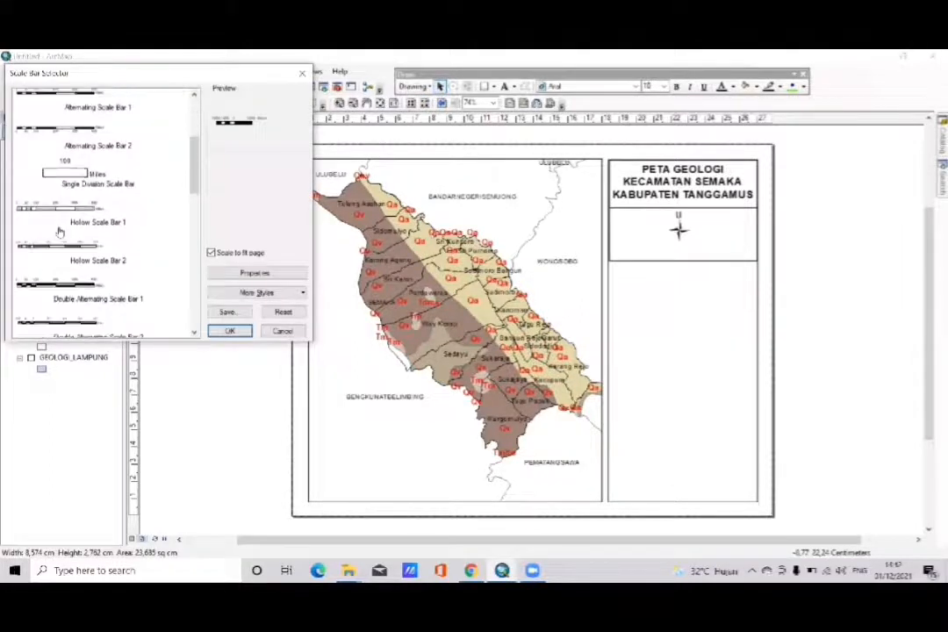
{"action": "scroll", "coordinate": [60, 231], "scroll_direction": "down", "scroll_amount": 4}
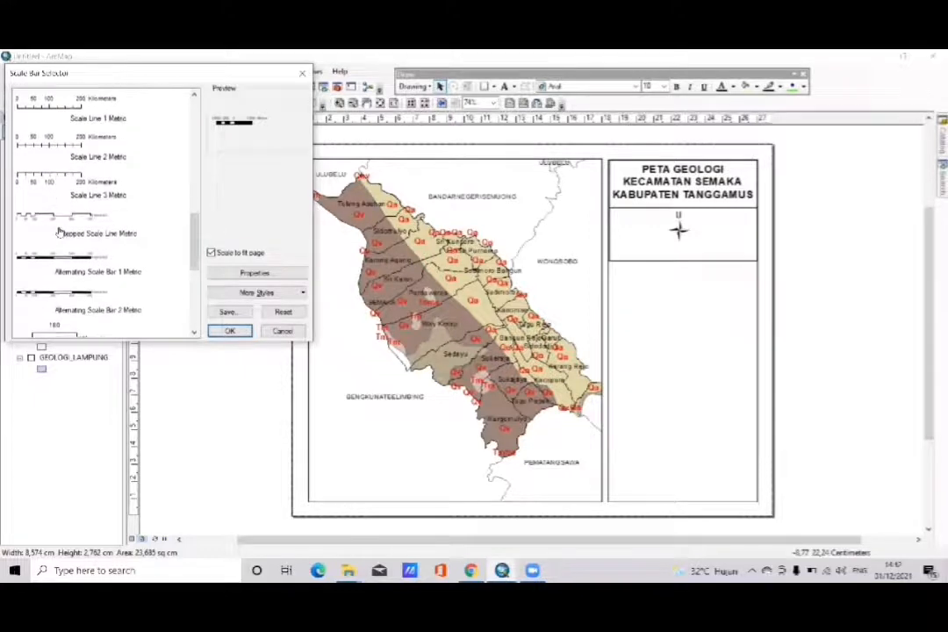
{"action": "scroll", "coordinate": [60, 231], "scroll_direction": "down", "scroll_amount": 1}
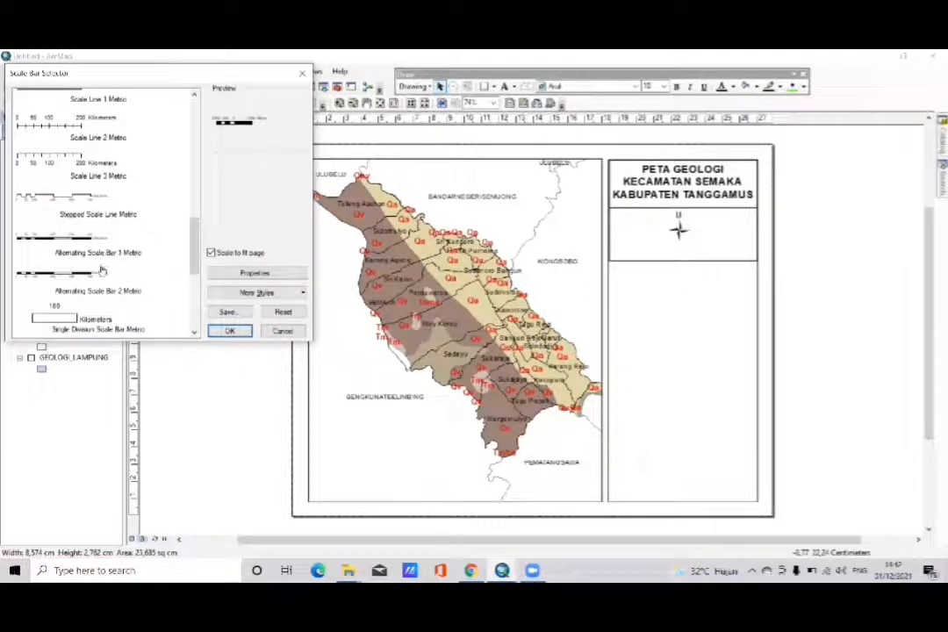
{"action": "scroll", "coordinate": [100, 270], "scroll_direction": "up", "scroll_amount": 1}
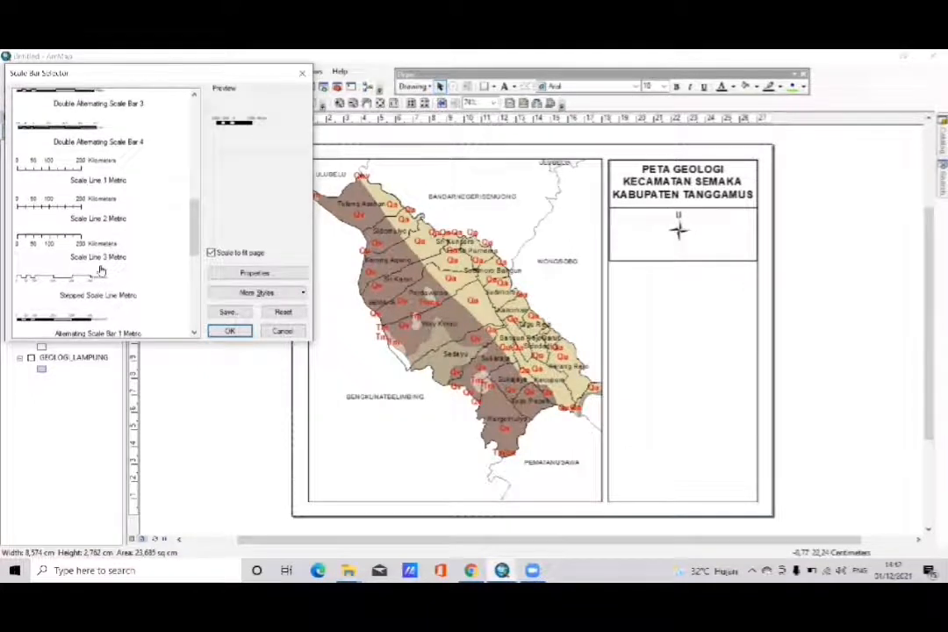
{"action": "scroll", "coordinate": [104, 299], "scroll_direction": "down", "scroll_amount": 1}
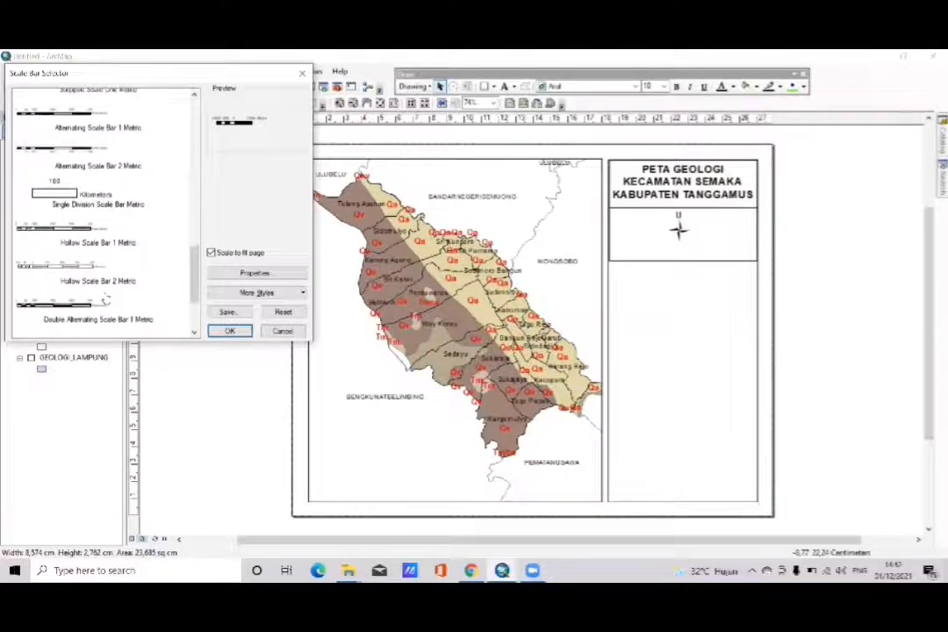
{"action": "scroll", "coordinate": [103, 299], "scroll_direction": "down", "scroll_amount": 1}
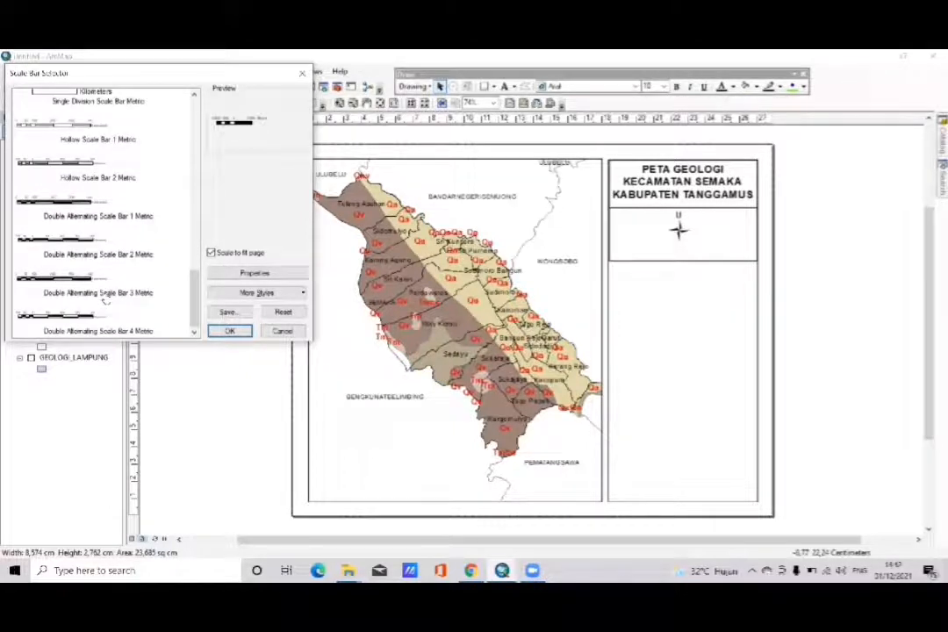
{"action": "scroll", "coordinate": [103, 299], "scroll_direction": "up", "scroll_amount": 2}
{"action": "scroll", "coordinate": [104, 300], "scroll_direction": "up", "scroll_amount": 3}
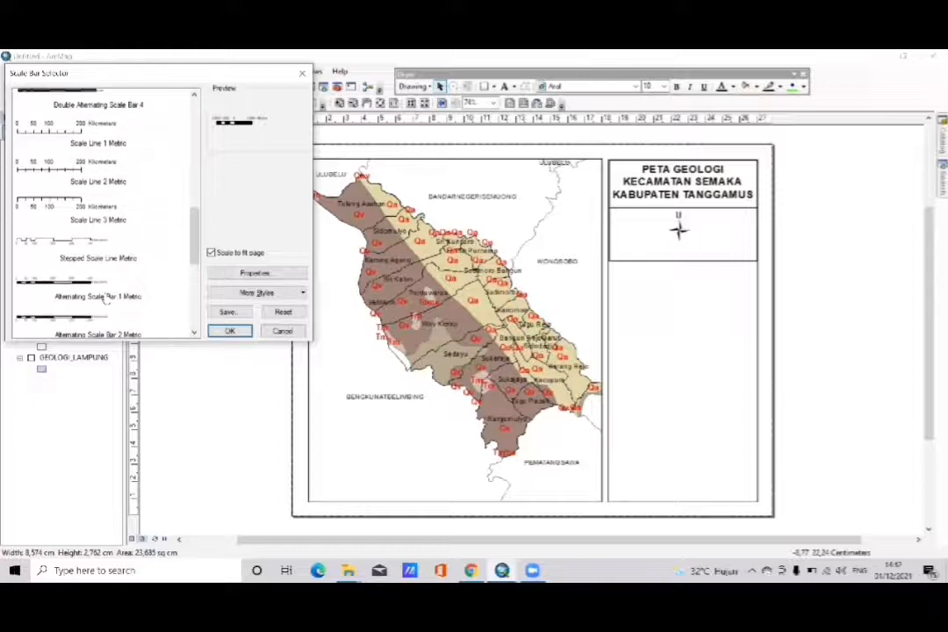
{"action": "scroll", "coordinate": [104, 300], "scroll_direction": "up", "scroll_amount": 3}
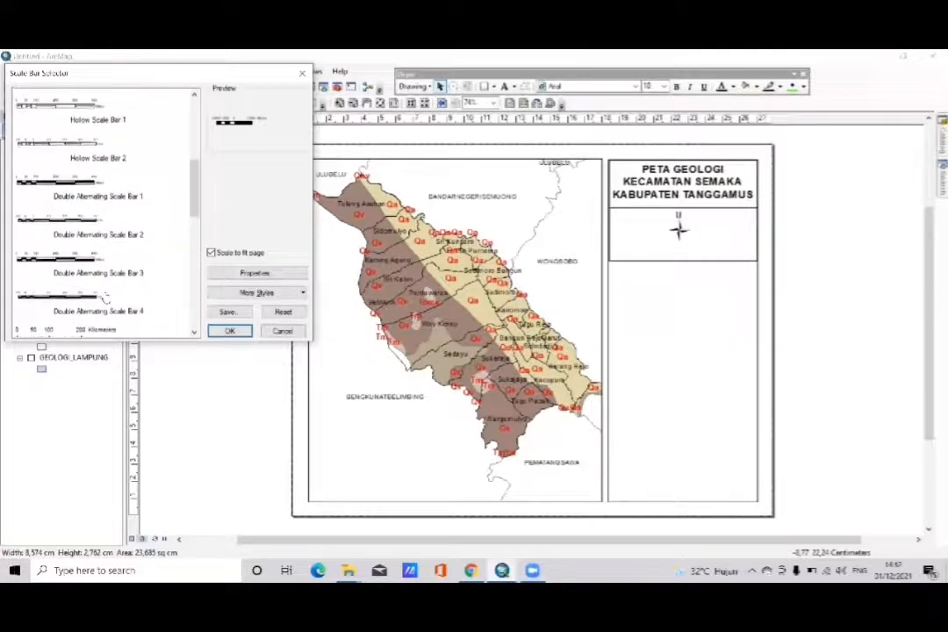
{"action": "scroll", "coordinate": [103, 300], "scroll_direction": "down", "scroll_amount": 4}
{"action": "scroll", "coordinate": [104, 300], "scroll_direction": "down", "scroll_amount": 1}
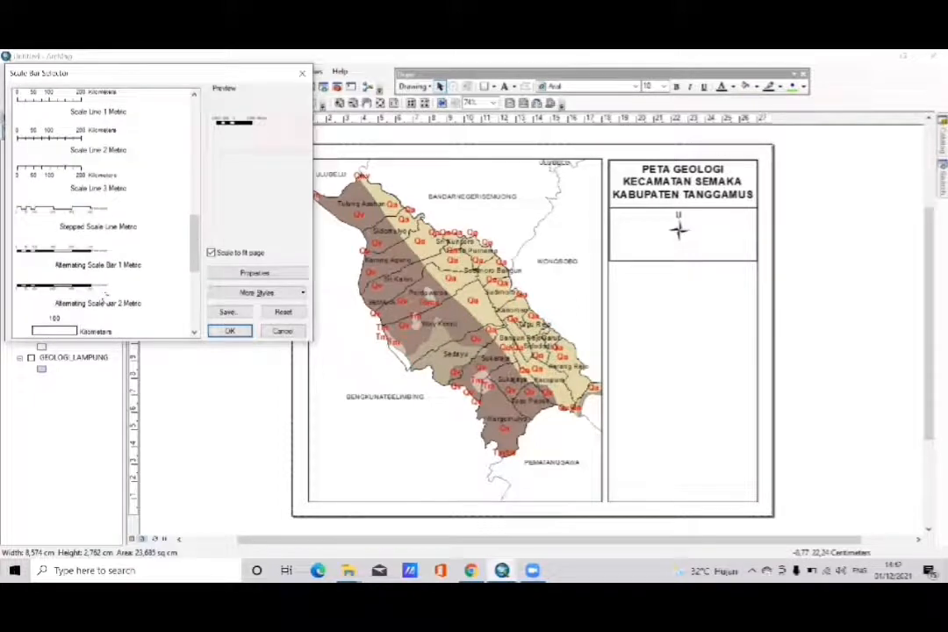
{"action": "left_click", "coordinate": [81, 256]}
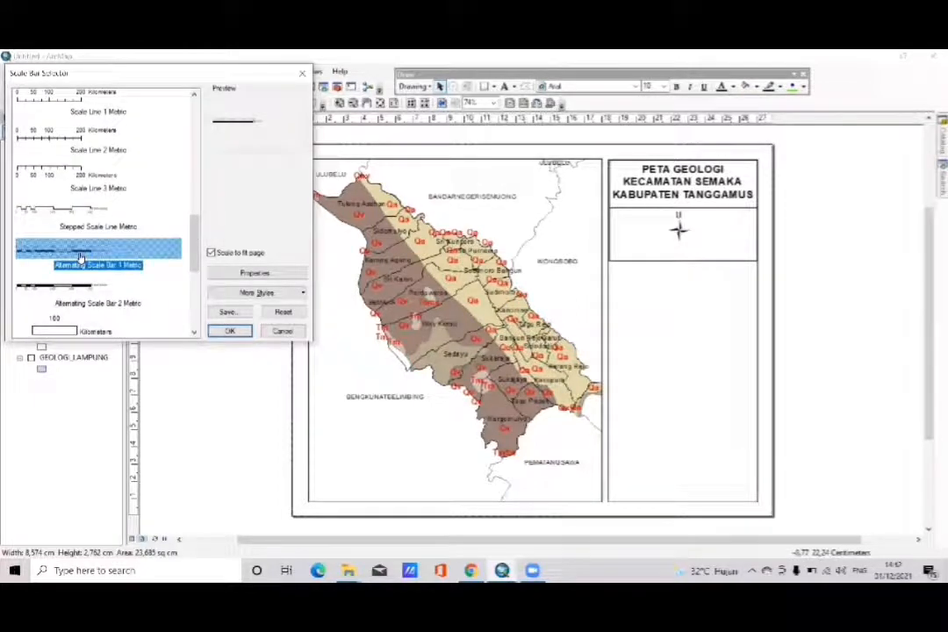
{"action": "left_click", "coordinate": [81, 287]}
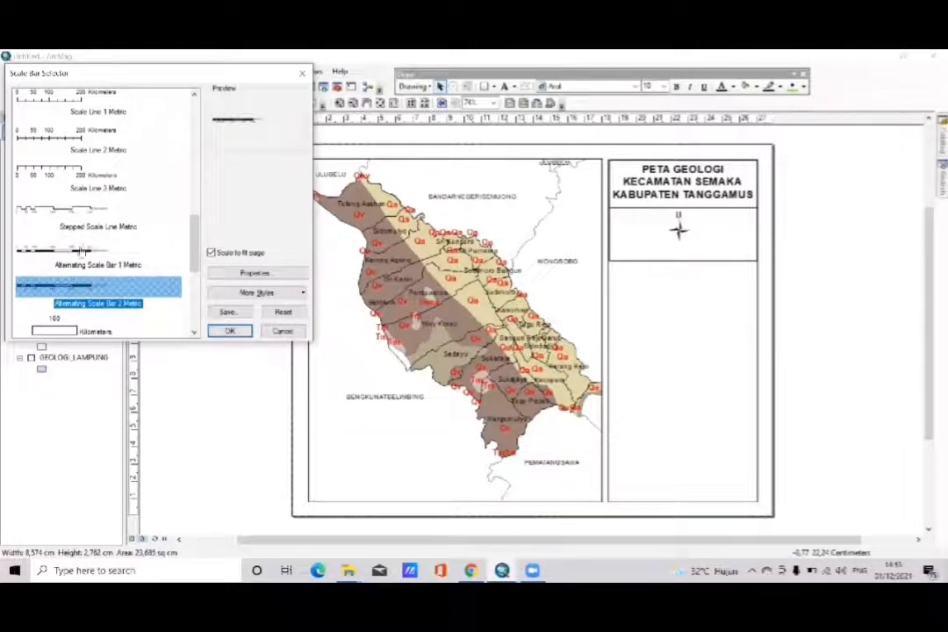
{"action": "left_click", "coordinate": [83, 252]}
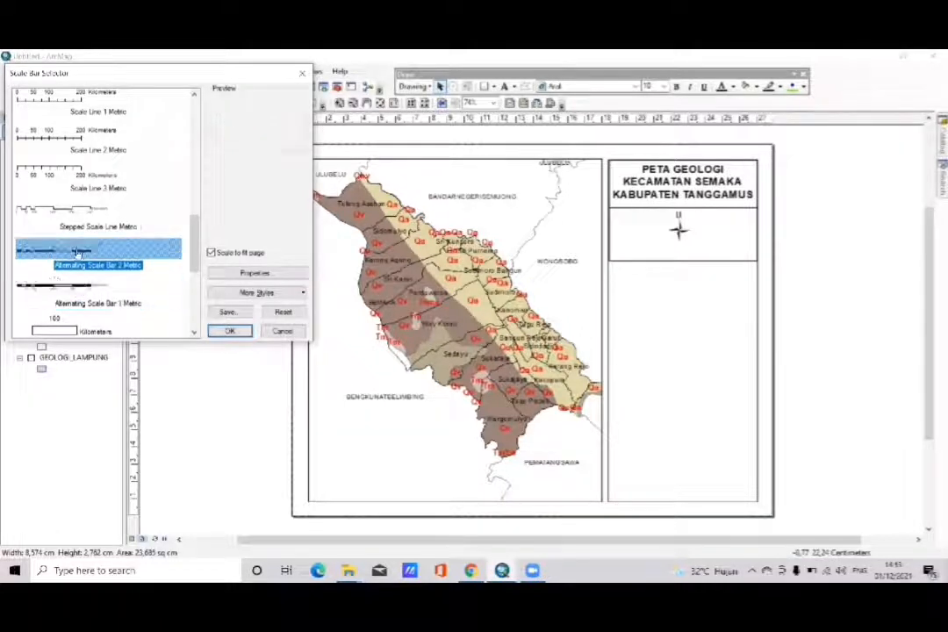
{"action": "left_click", "coordinate": [226, 331]}
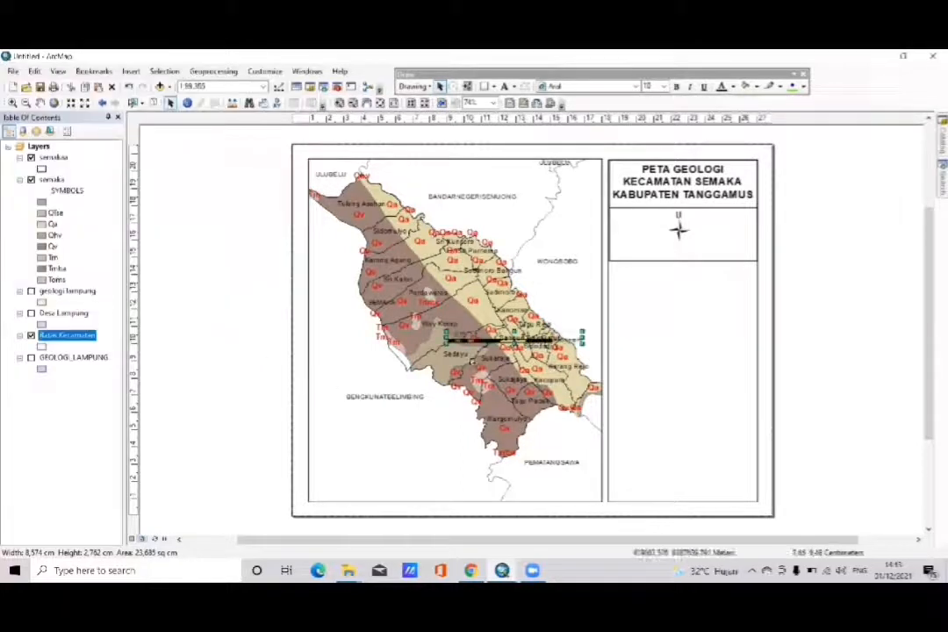
{"action": "left_click_drag", "start_coordinate": [485, 346], "coordinate": [648, 258]}
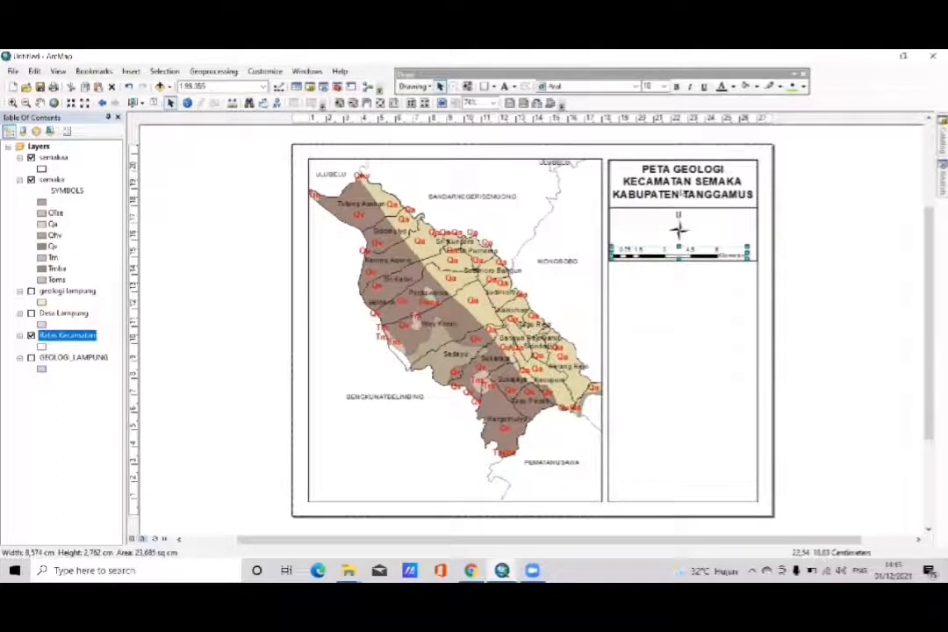
- Duplicate the map title text and place the copy beside the information panel, level with the north arrow box
{"action": "left_click", "coordinate": [679, 189]}
{"action": "left_click", "coordinate": [680, 189]}
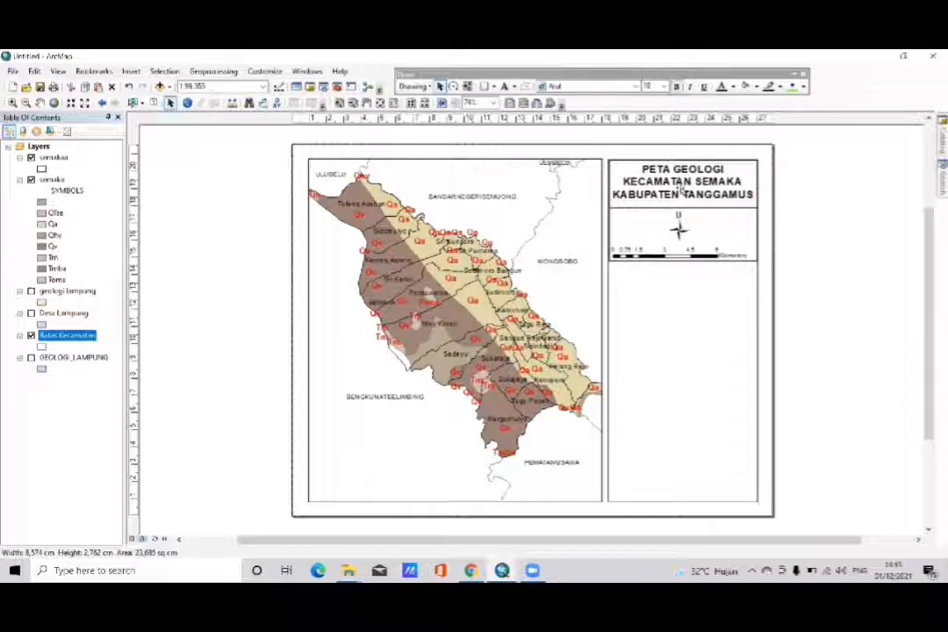
{"action": "left_click_drag", "start_coordinate": [683, 191], "coordinate": [881, 283]}
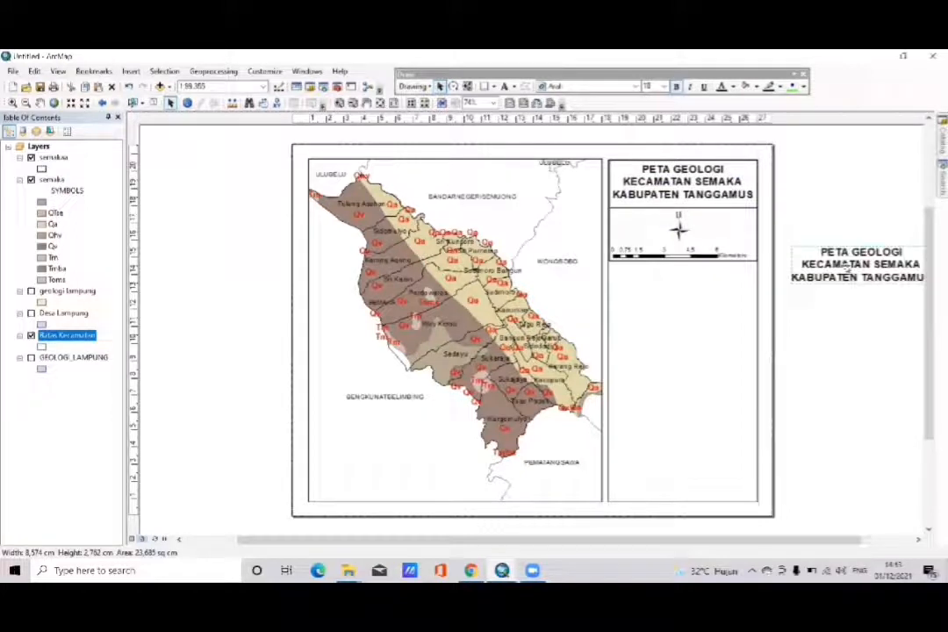
{"action": "left_click_drag", "start_coordinate": [814, 255], "coordinate": [763, 237]}
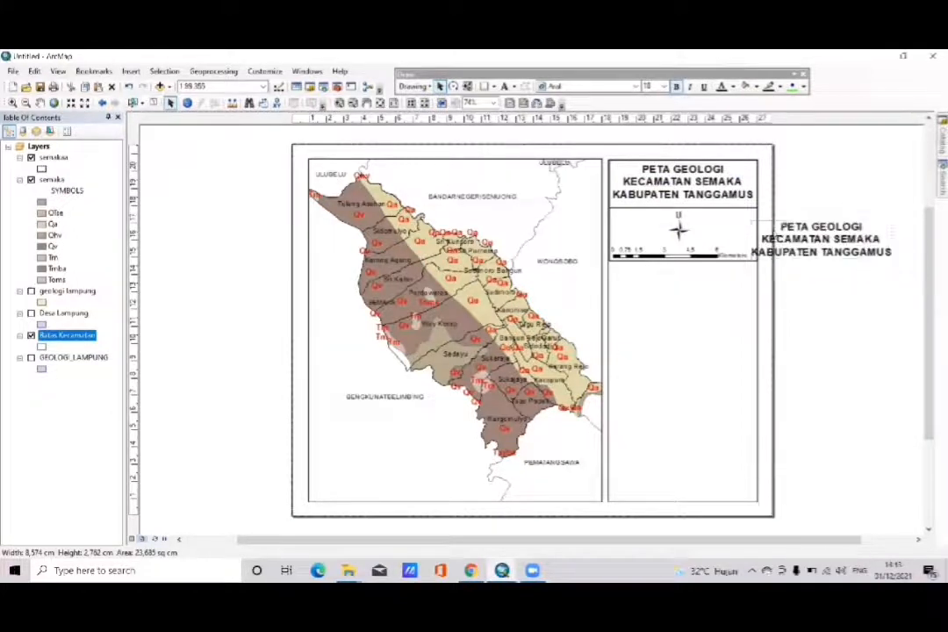
- Replace the copied title's text with "Skala 1 : 100.000"
{"action": "double_click", "coordinate": [797, 238]}
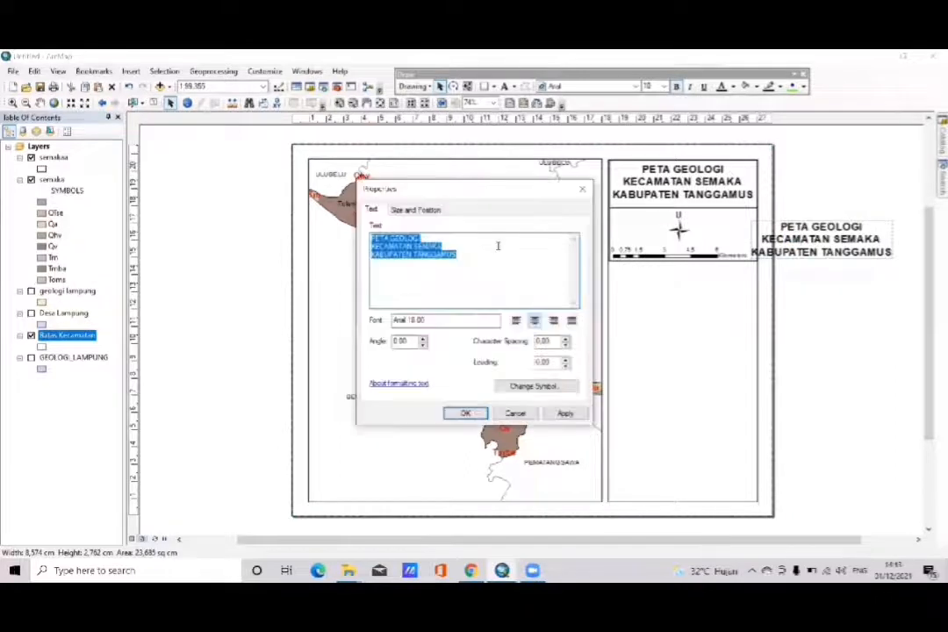
{"action": "key", "text": "BackSpace"}
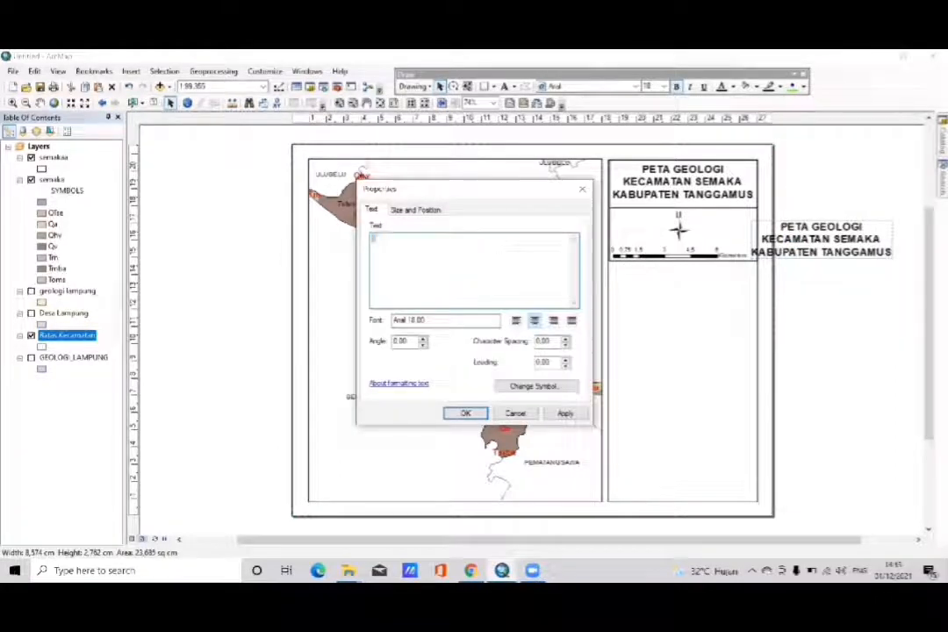
{"action": "type", "text": "Skala   :"}
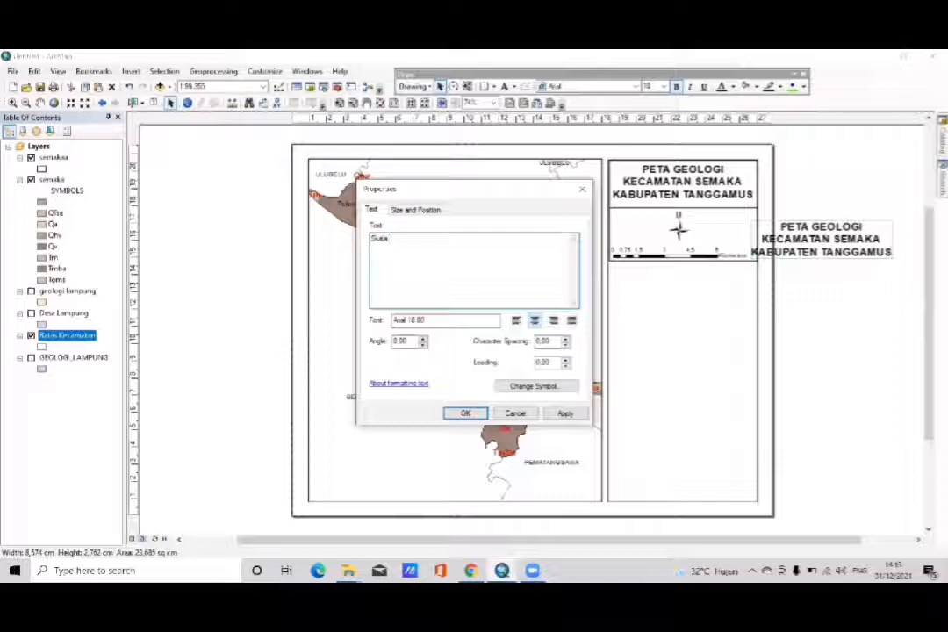
{"action": "key", "text": "BackSpace"}
{"action": "type", "text": ": 100.000"}
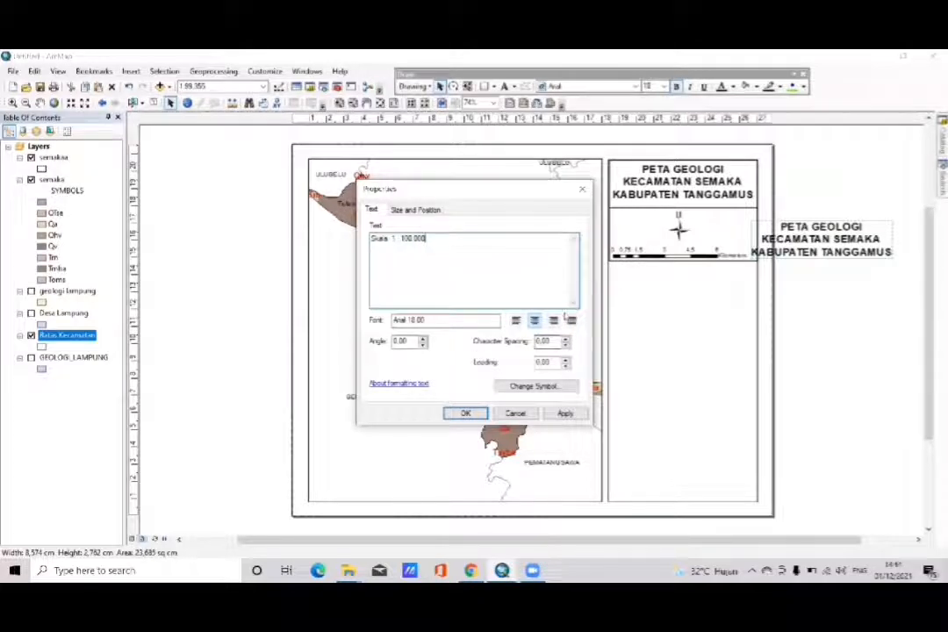
- Set the scale text's font size to 14 and apply the text changes
{"action": "left_click", "coordinate": [521, 387]}
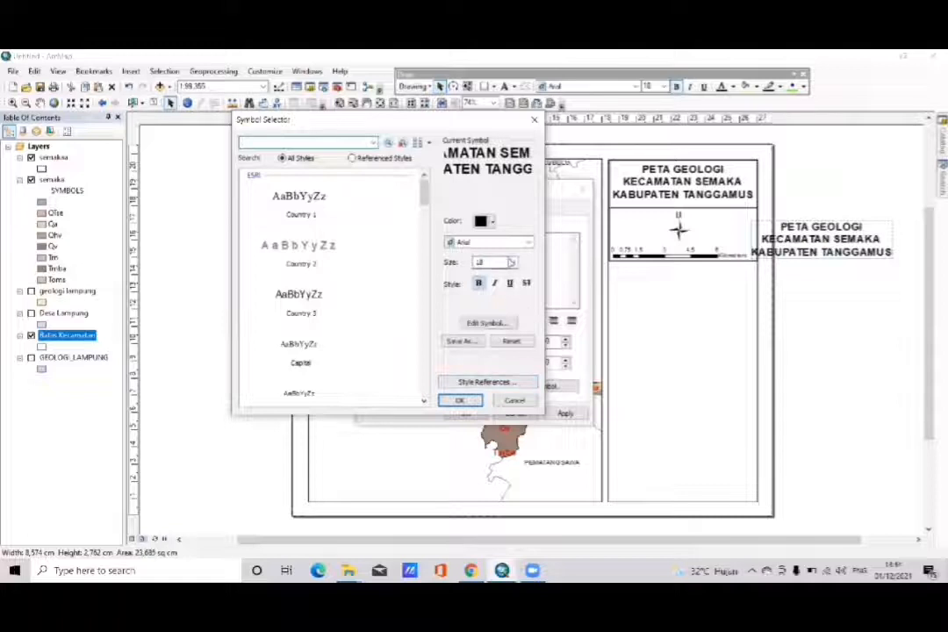
{"action": "left_click", "coordinate": [512, 262]}
{"action": "key", "text": "Up"}
{"action": "key", "text": "Up"}
{"action": "key", "text": "Up"}
{"action": "key", "text": "Up"}
{"action": "key", "text": "Up"}
{"action": "key", "text": "Up"}
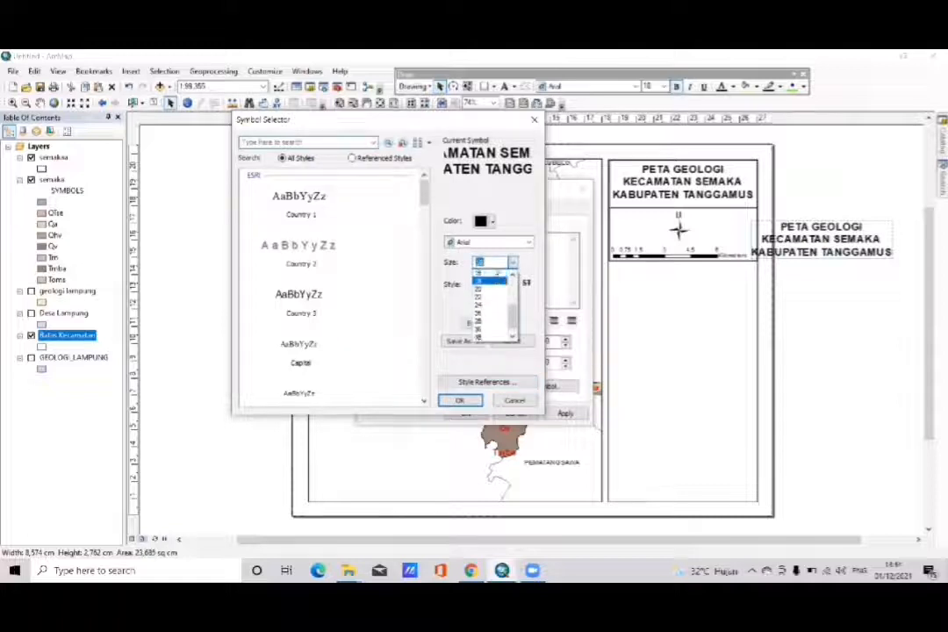
{"action": "key", "text": "Down"}
{"action": "key", "text": "Down"}
{"action": "key", "text": "Down"}
{"action": "key", "text": "Down"}
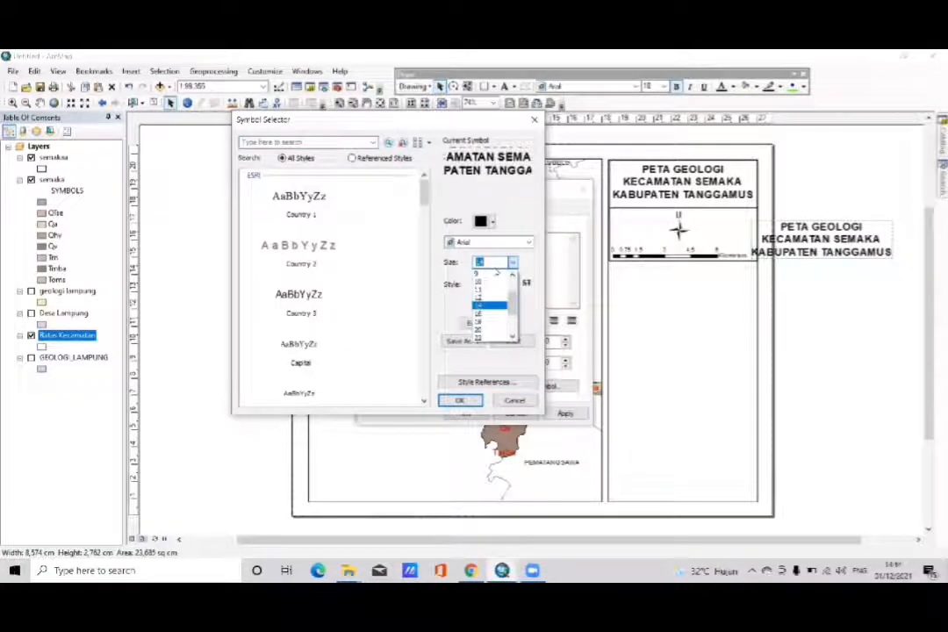
{"action": "left_click", "coordinate": [468, 401]}
{"action": "left_click", "coordinate": [467, 401]}
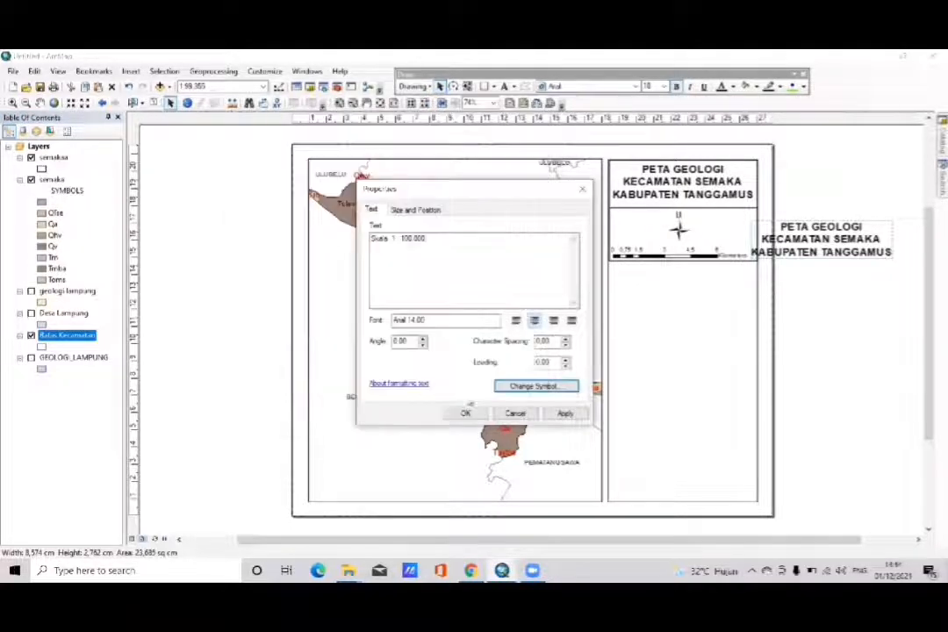
{"action": "left_click", "coordinate": [563, 413]}
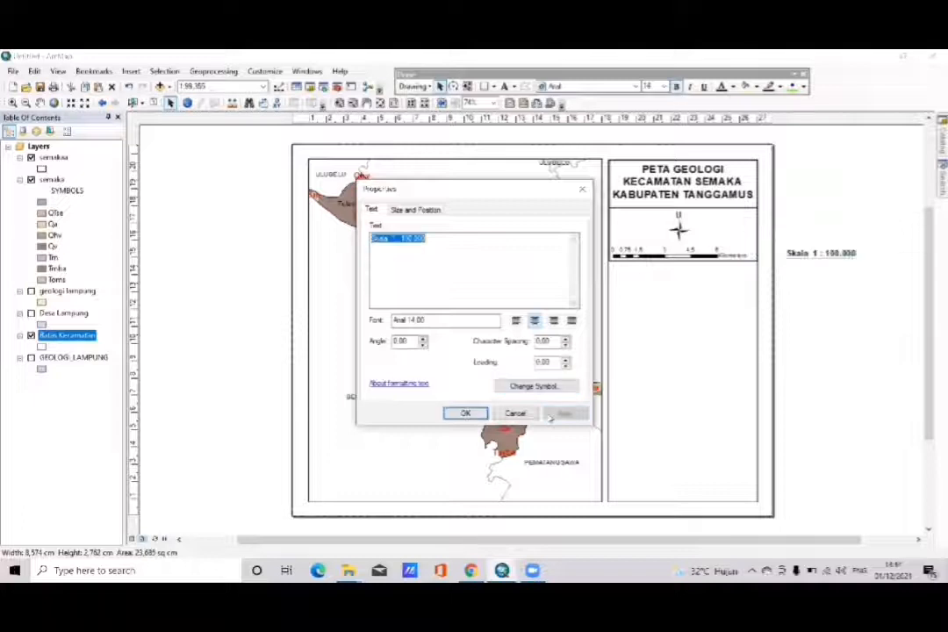
- Place the "Skala 1 : 100.000" text between the north arrow and the scale bar and set its font size to 12
{"action": "left_click", "coordinate": [477, 415]}
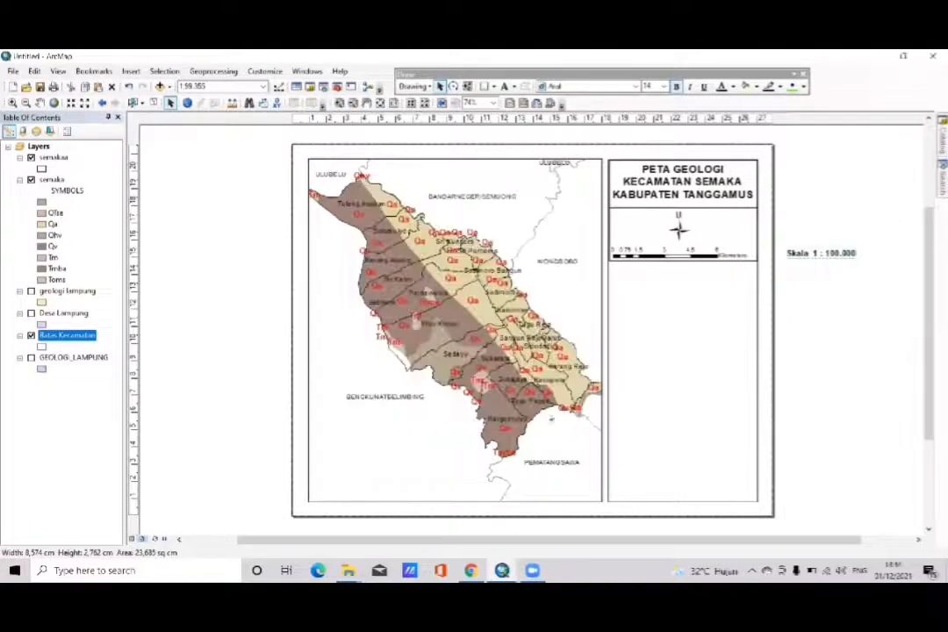
{"action": "left_click_drag", "start_coordinate": [818, 255], "coordinate": [675, 246]}
{"action": "right_click", "coordinate": [675, 246]}
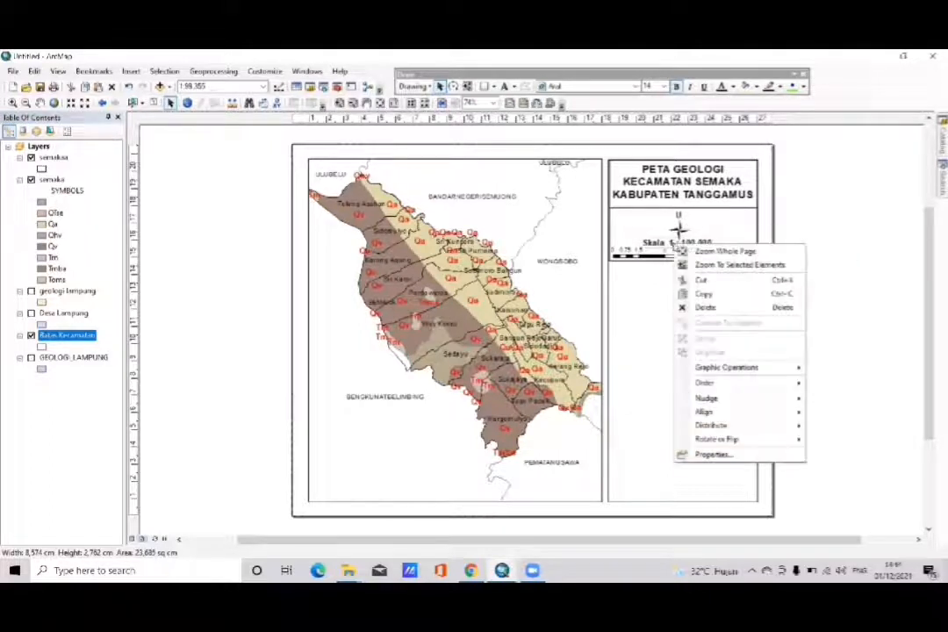
{"action": "left_click", "coordinate": [711, 454]}
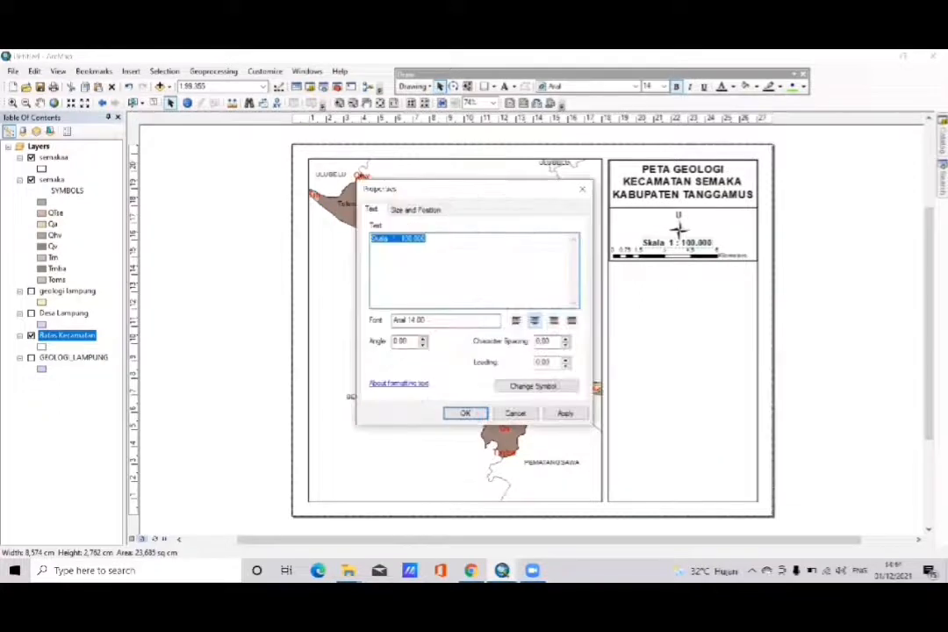
{"action": "left_click", "coordinate": [531, 385]}
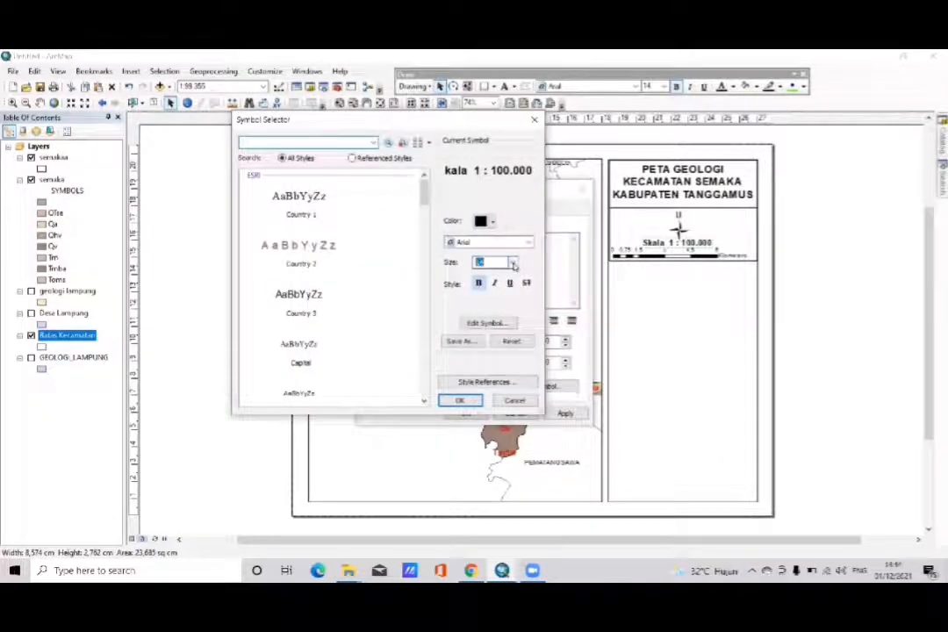
{"action": "left_click", "coordinate": [514, 263]}
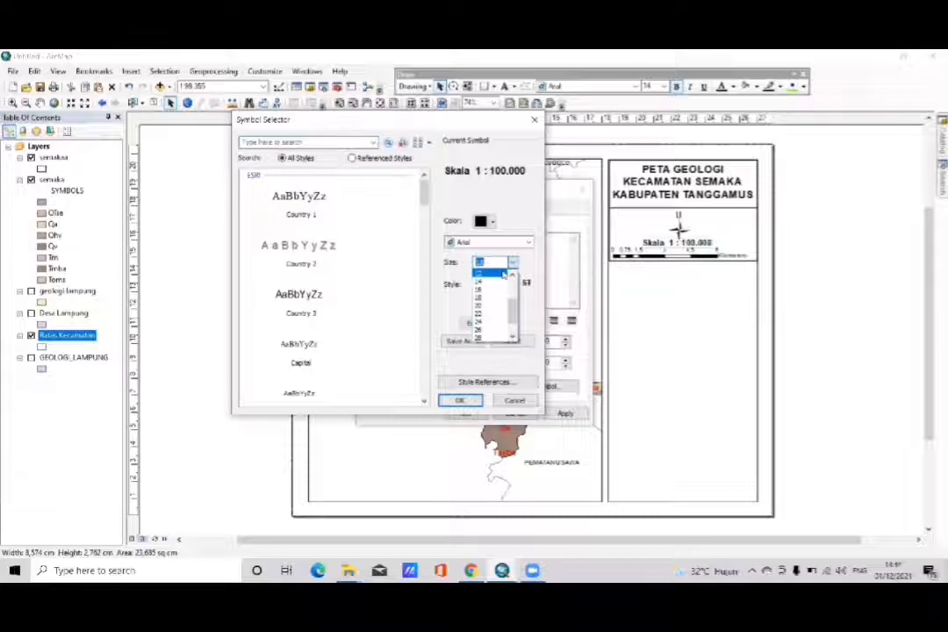
{"action": "left_click", "coordinate": [502, 274]}
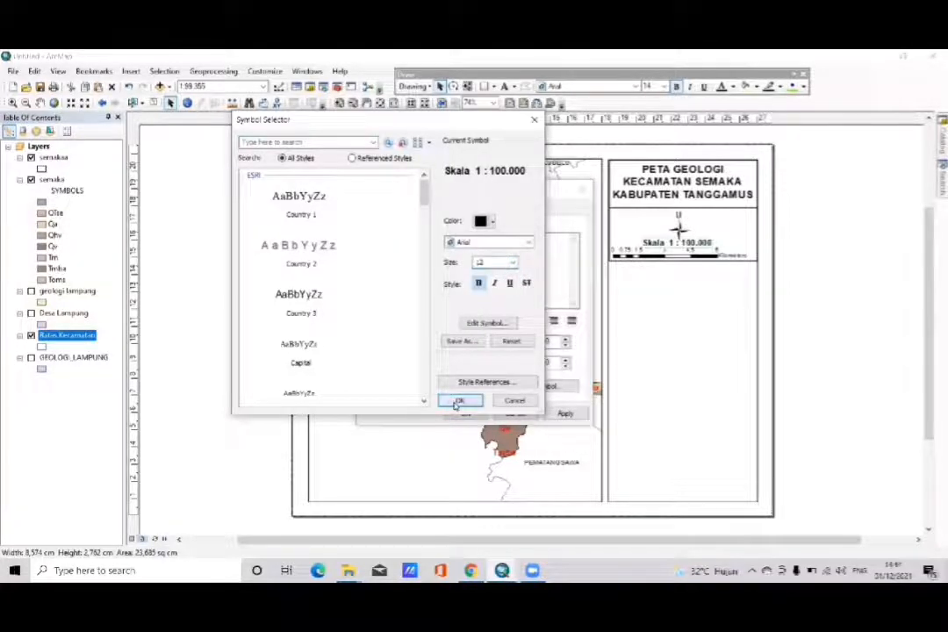
{"action": "left_click", "coordinate": [460, 400]}
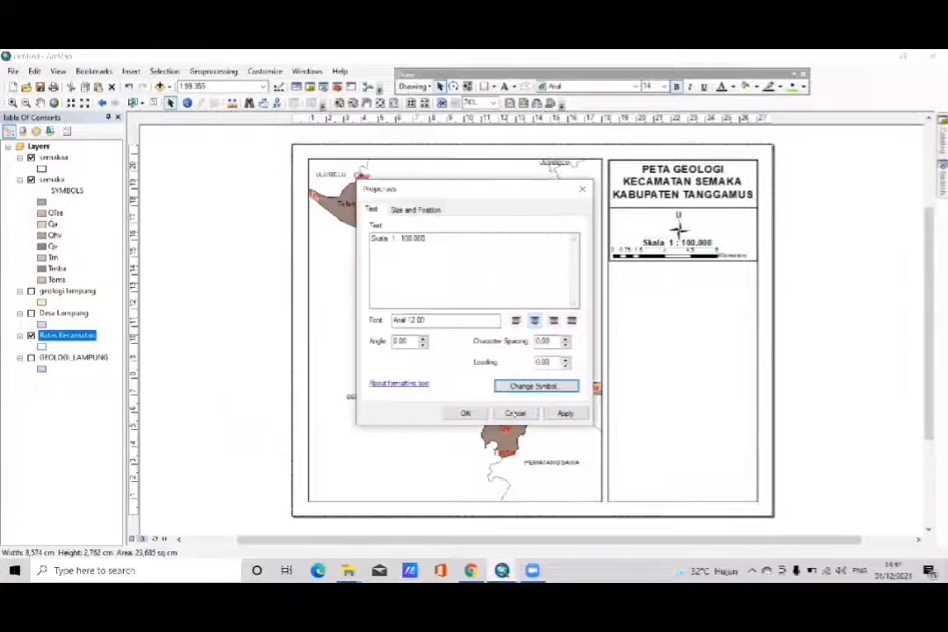
{"action": "left_click", "coordinate": [465, 413]}
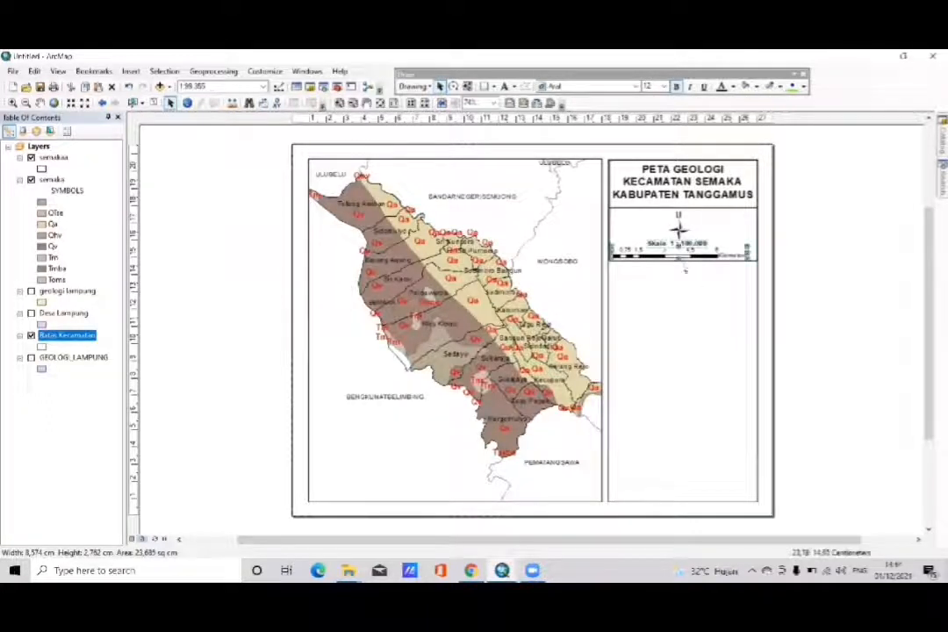
- Extend the lower edge of the north arrow box slightly downward, below the scale bar
{"action": "left_click", "coordinate": [682, 265]}
{"action": "left_click", "coordinate": [683, 265]}
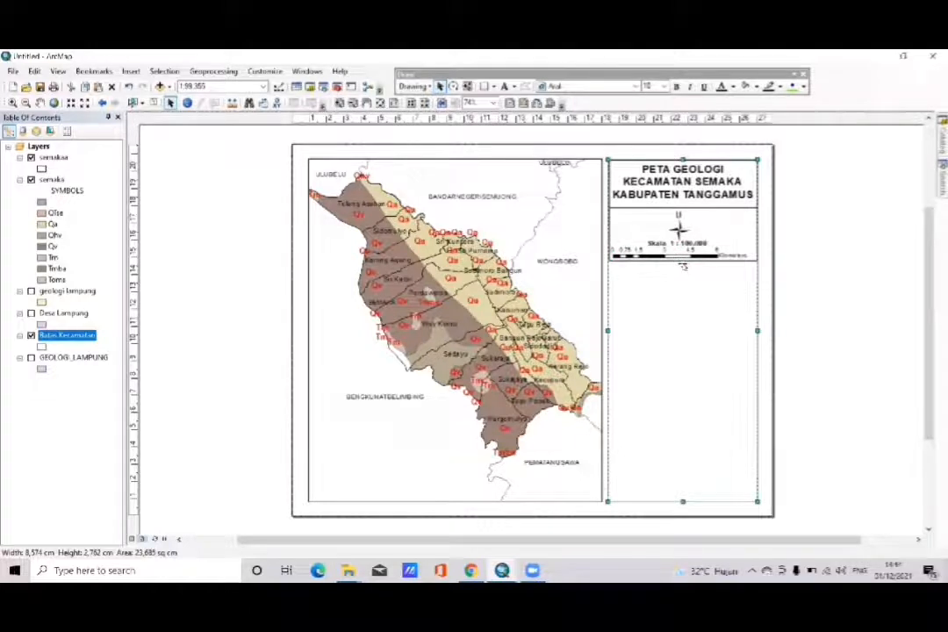
{"action": "left_click", "coordinate": [683, 266]}
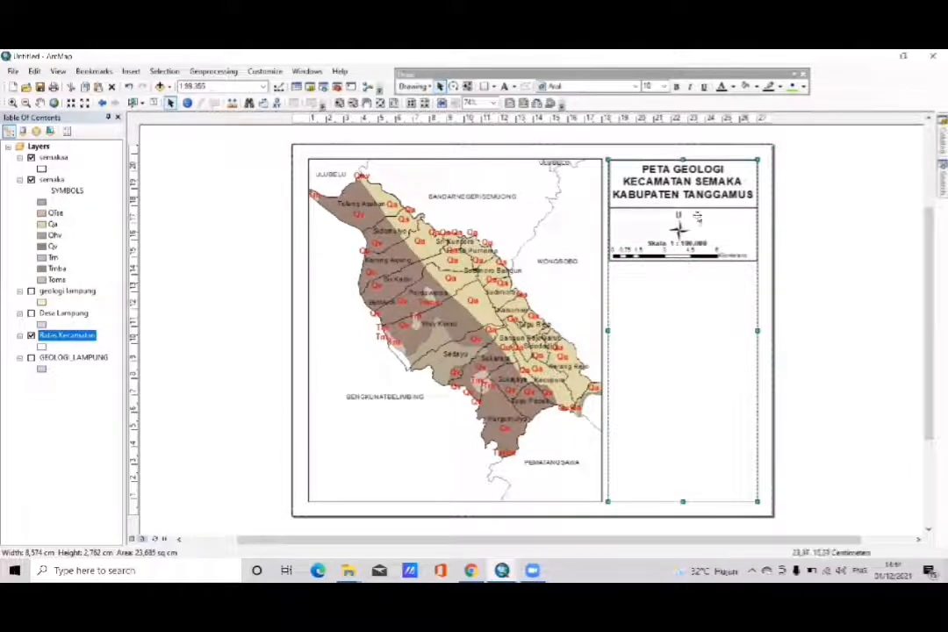
{"action": "left_click", "coordinate": [698, 212]}
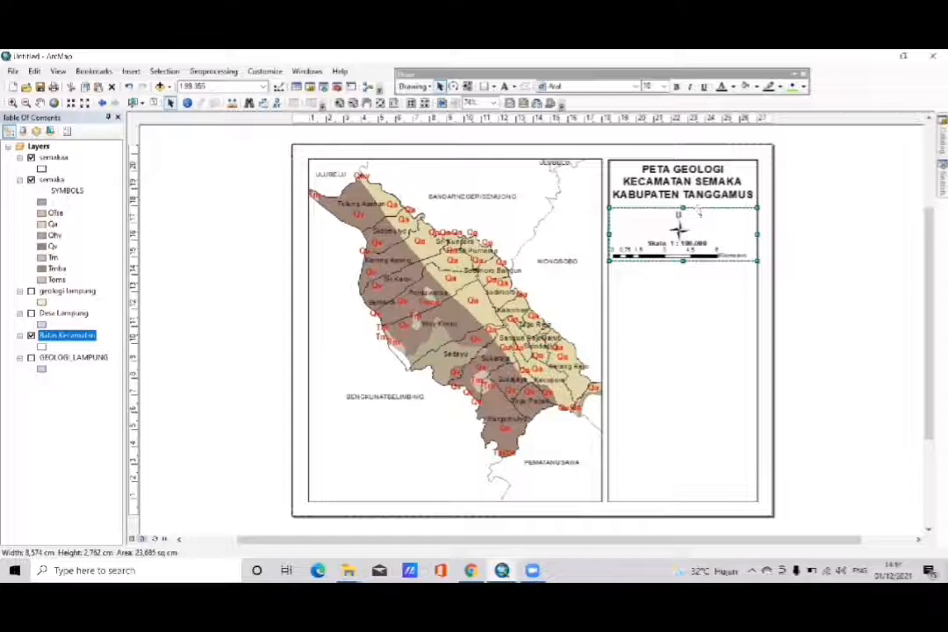
{"action": "left_click_drag", "start_coordinate": [683, 260], "coordinate": [684, 271]}
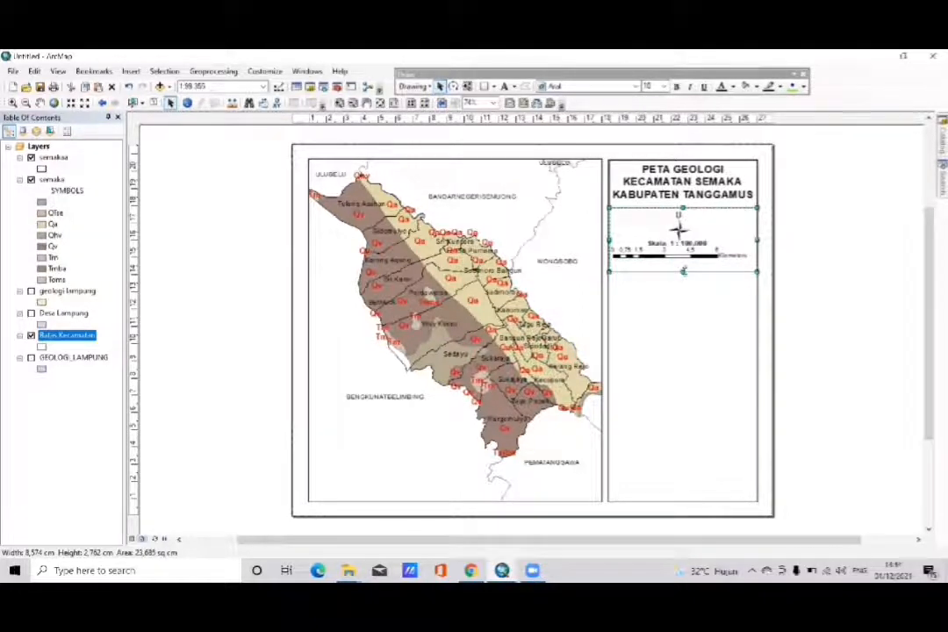
{"action": "left_click", "coordinate": [683, 270]}
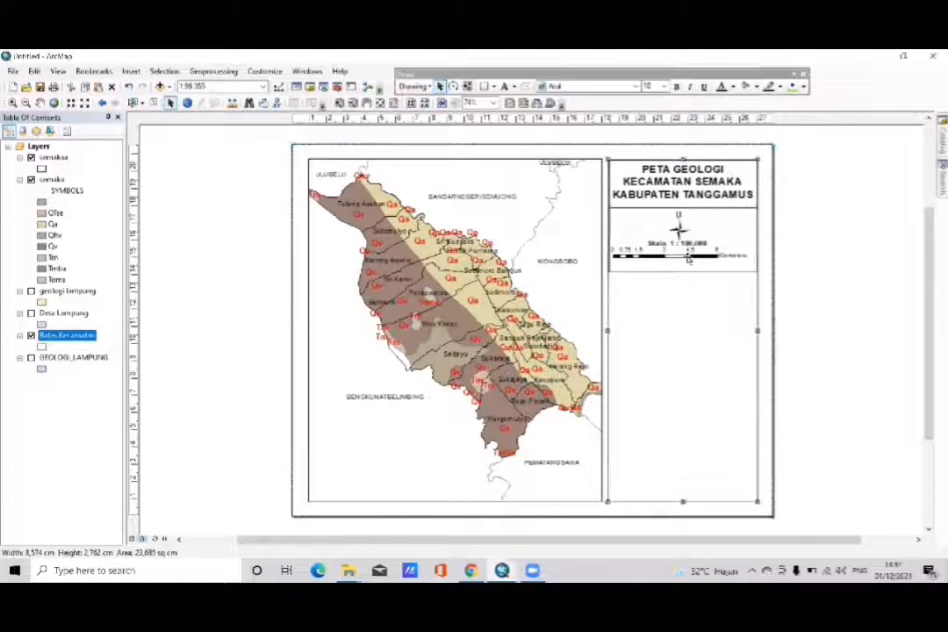
- Move the scale bar slightly lower inside the enlarged box, away from the scale text
{"action": "left_click", "coordinate": [688, 257]}
{"action": "left_click_drag", "start_coordinate": [688, 258], "coordinate": [688, 264]}
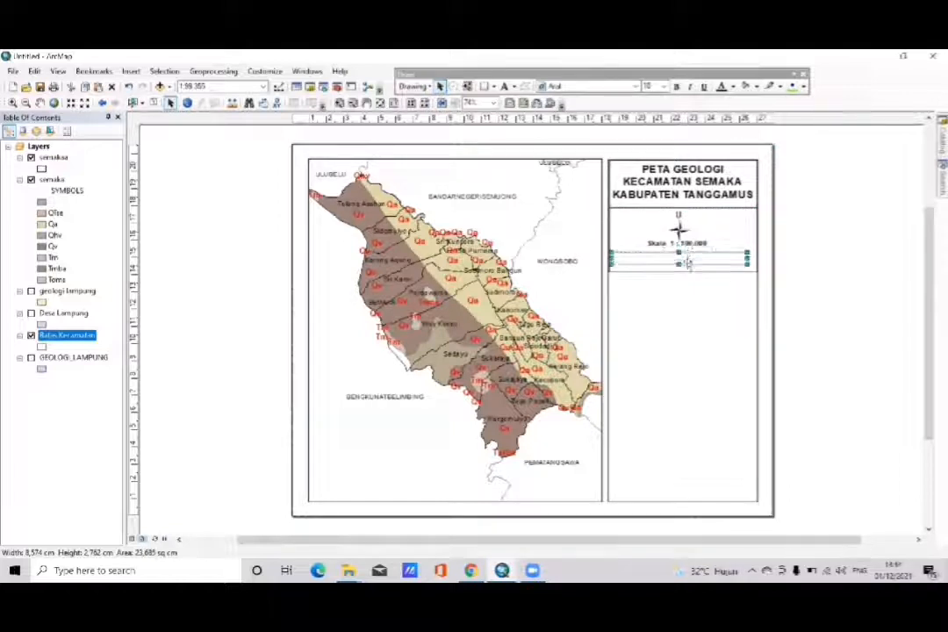
{"action": "left_click_drag", "start_coordinate": [688, 265], "coordinate": [690, 261]}
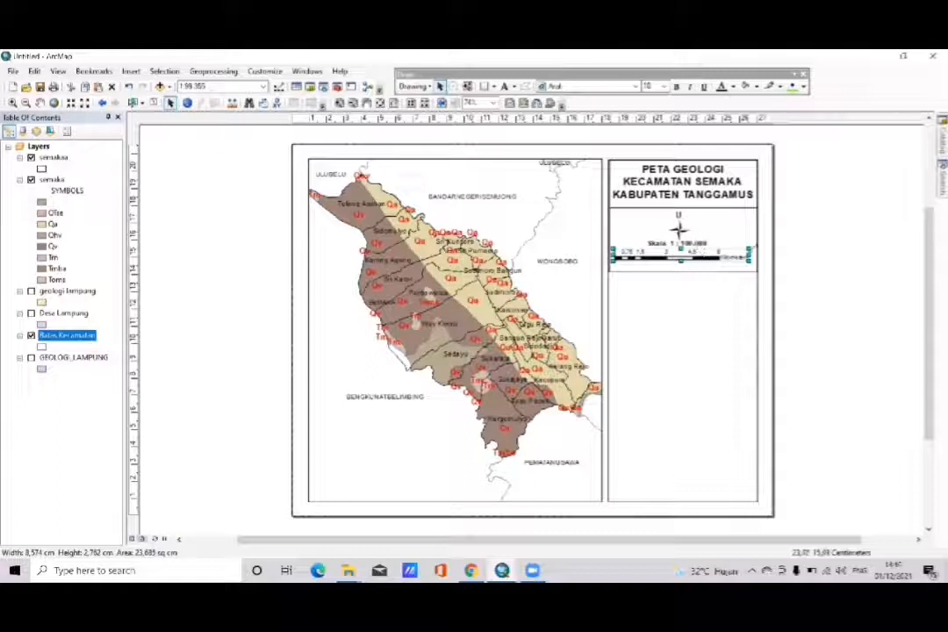
- Convert the scale bar to graphics and ungroup it into separate elements
{"action": "right_click", "coordinate": [728, 259]}
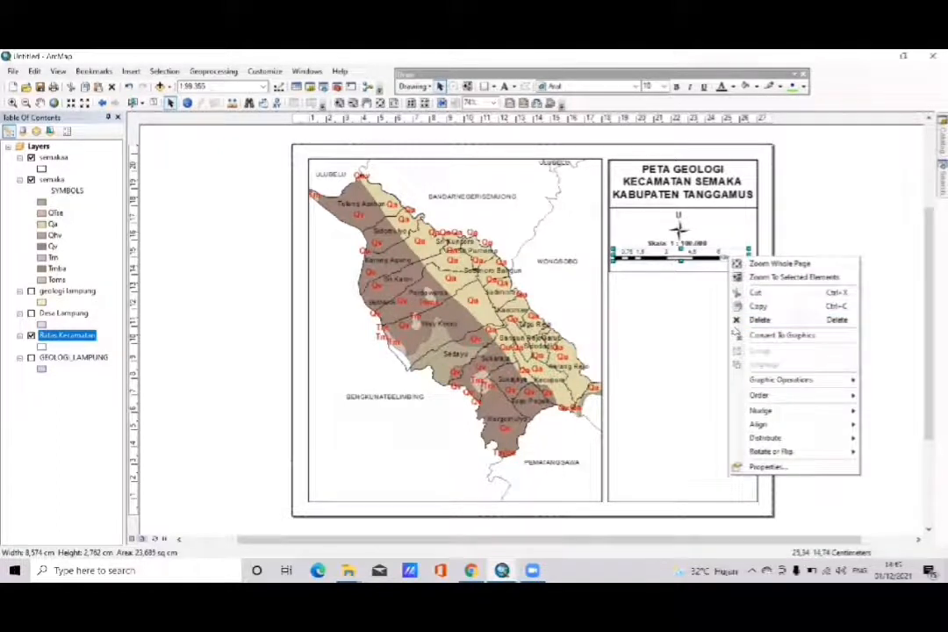
{"action": "left_click", "coordinate": [736, 334]}
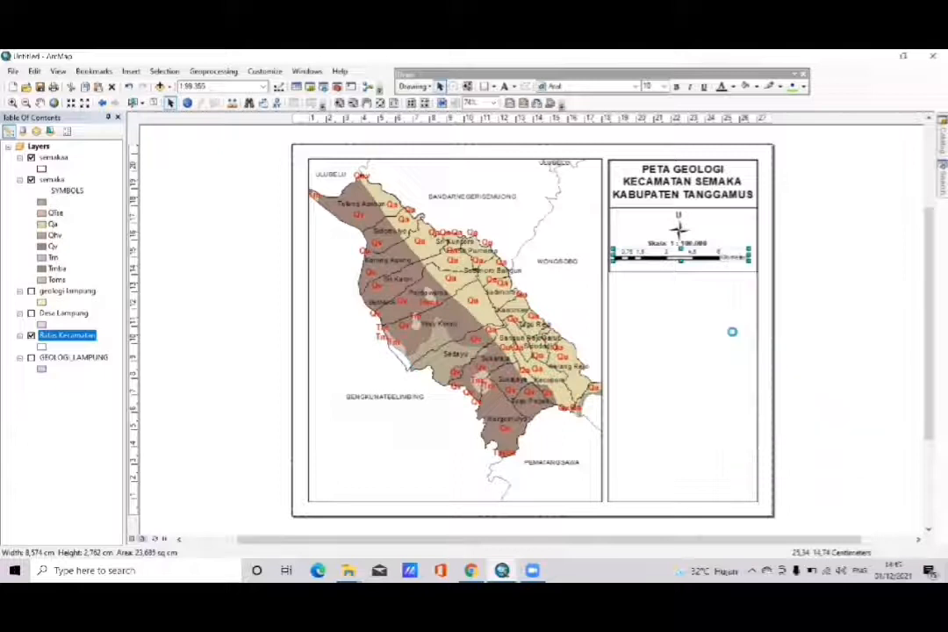
{"action": "right_click", "coordinate": [701, 257]}
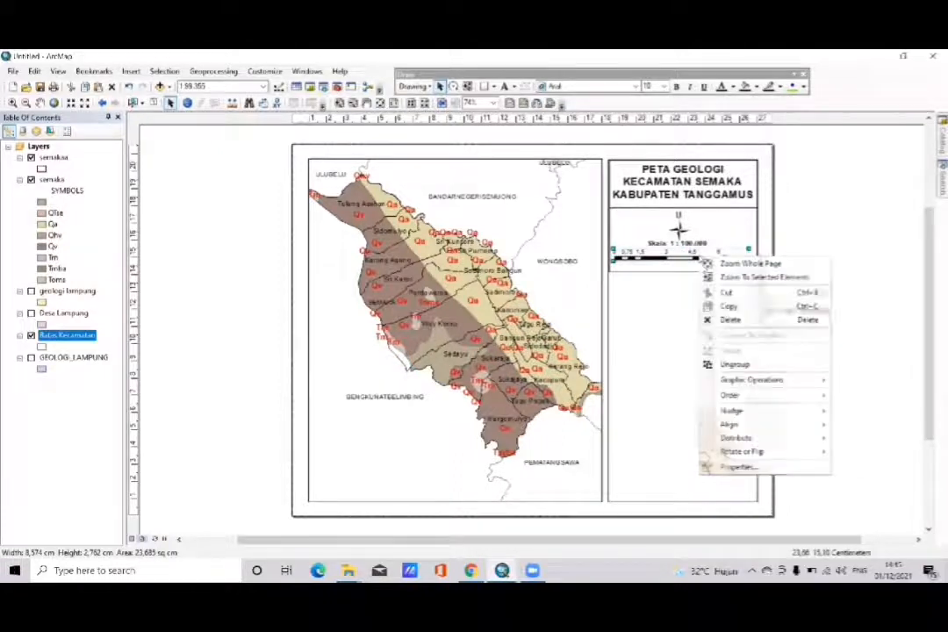
{"action": "left_click", "coordinate": [725, 363]}
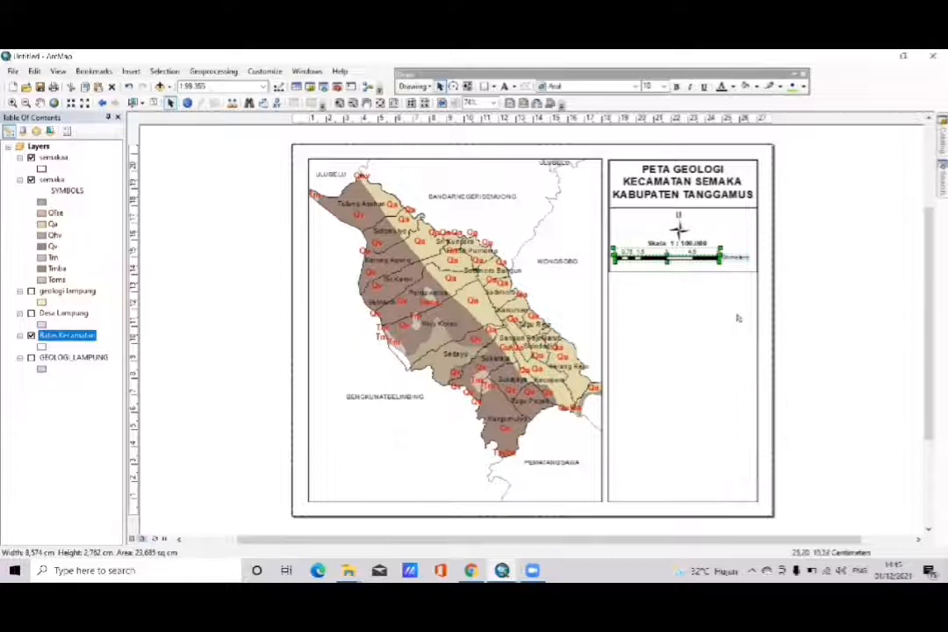
- Change the scale bar's unit label from Kilometers to "Km" and format it in bold at size 12
{"action": "left_click", "coordinate": [743, 256]}
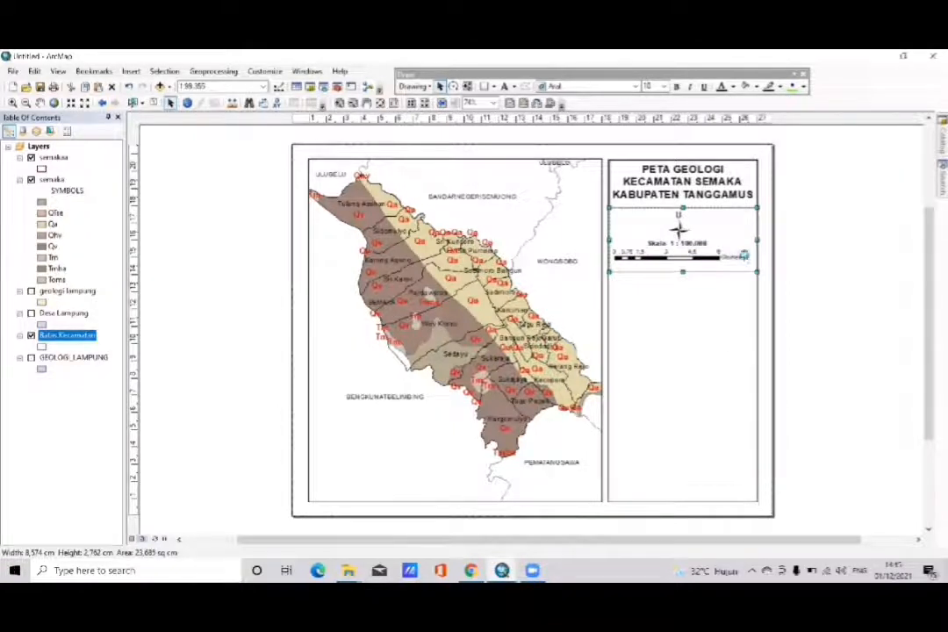
{"action": "double_click", "coordinate": [743, 256]}
{"action": "key", "text": "BackSpace"}
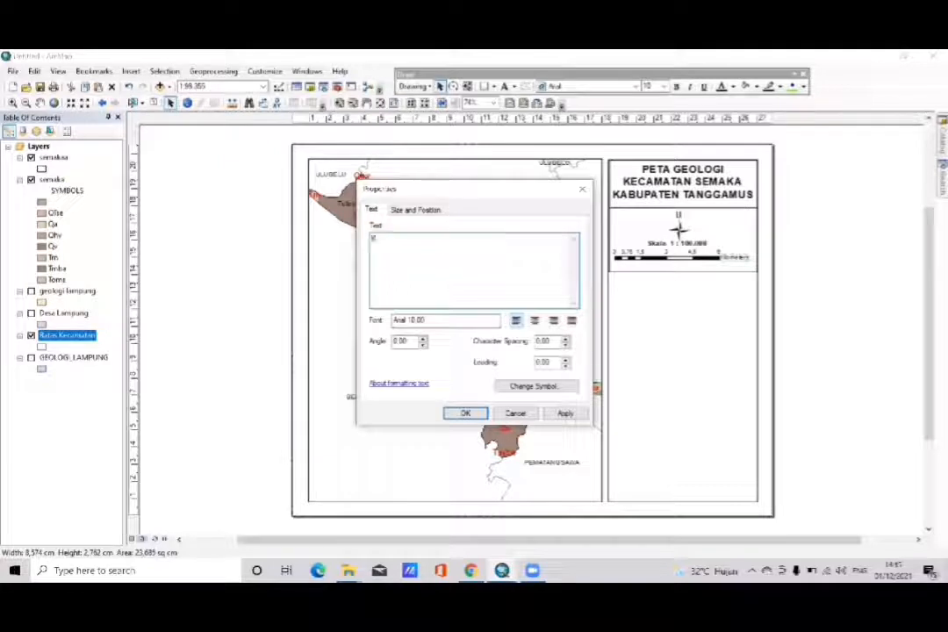
{"action": "left_click", "coordinate": [510, 386]}
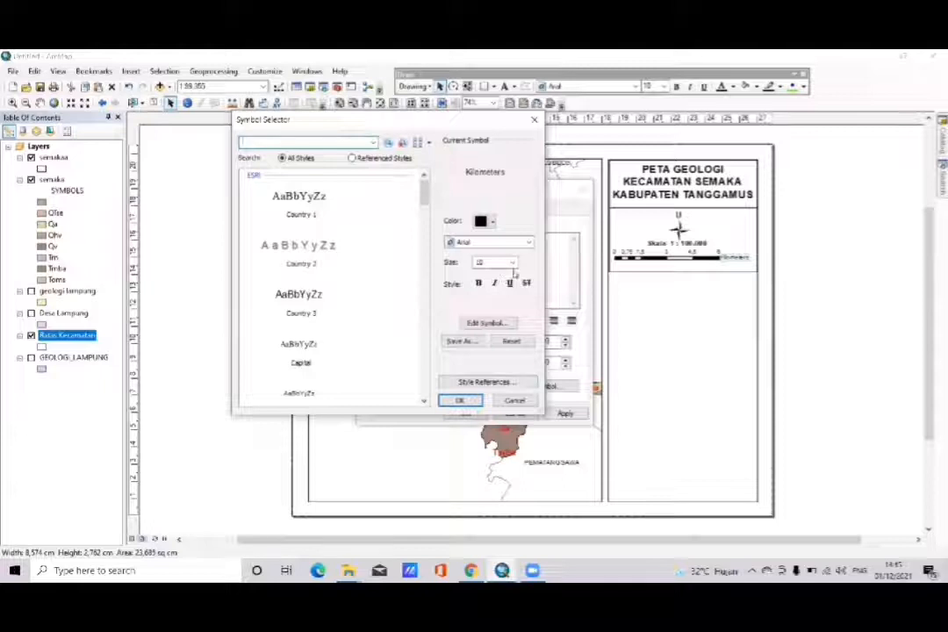
{"action": "left_click", "coordinate": [514, 261]}
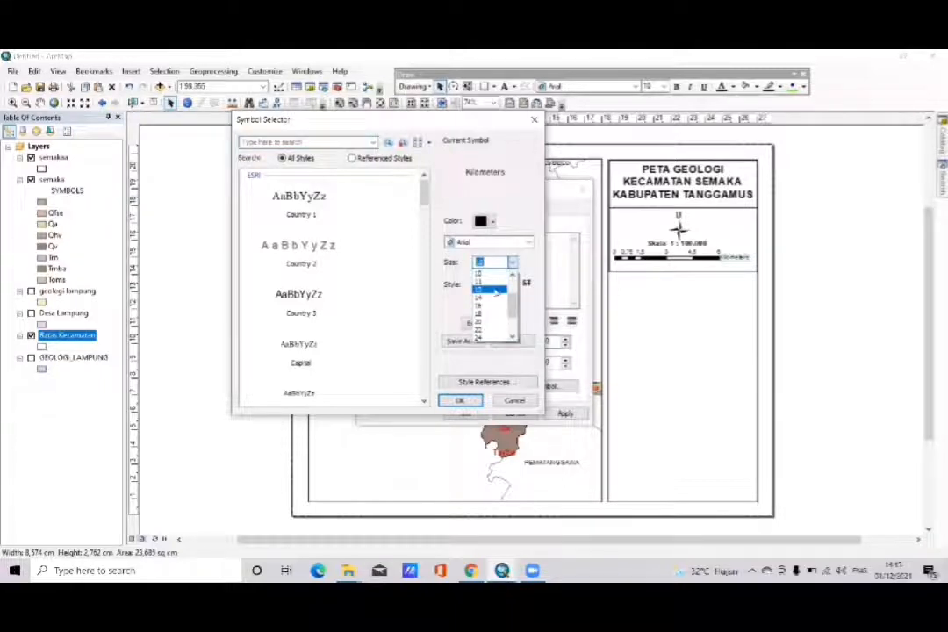
{"action": "left_click", "coordinate": [496, 292]}
{"action": "left_click", "coordinate": [478, 283]}
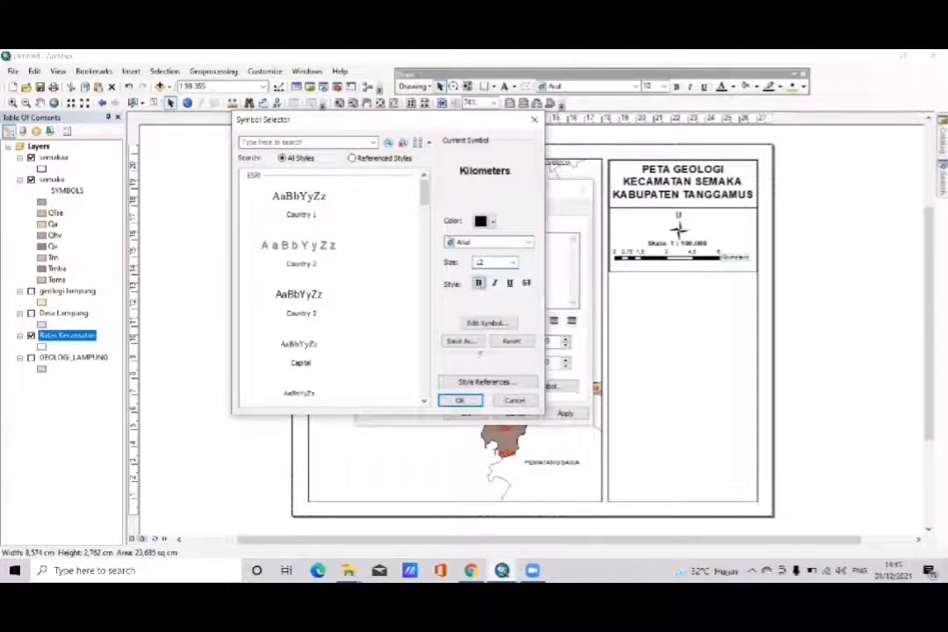
{"action": "left_click", "coordinate": [460, 402]}
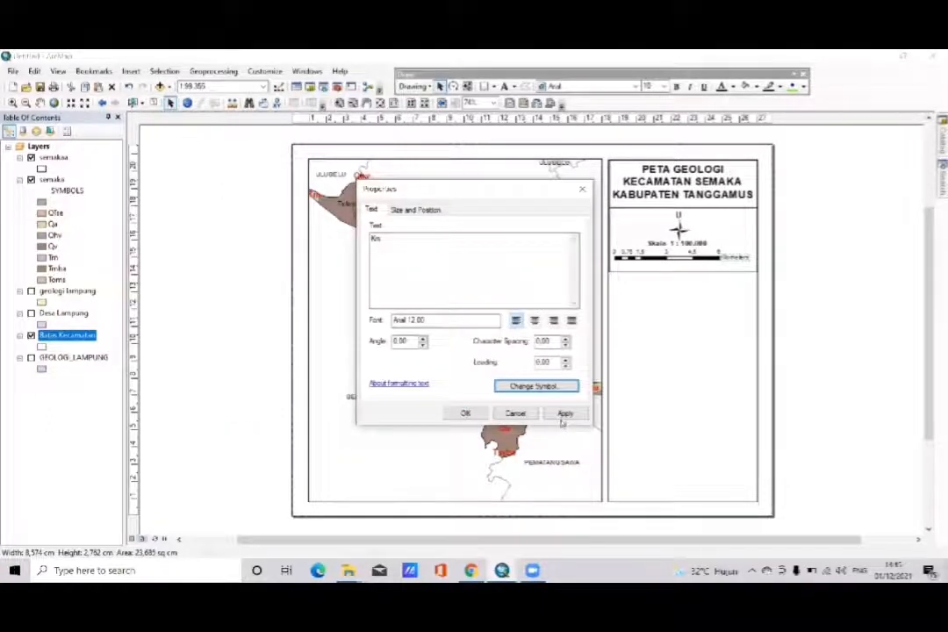
{"action": "left_click", "coordinate": [564, 414]}
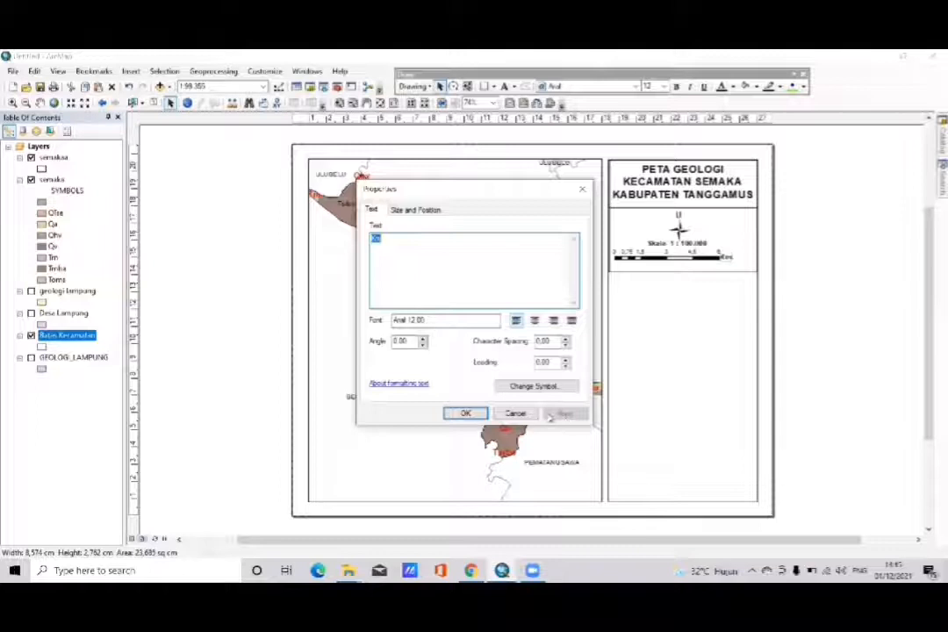
{"action": "left_click", "coordinate": [467, 414]}
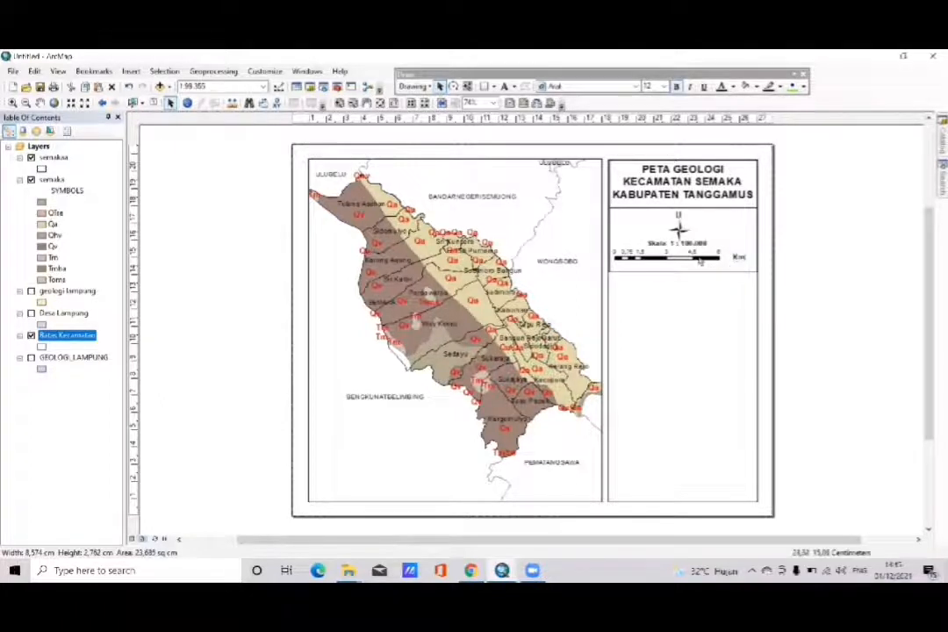
- Shift the scale bar's black-and-white segments right, closer to the Km label
{"action": "left_click", "coordinate": [699, 259]}
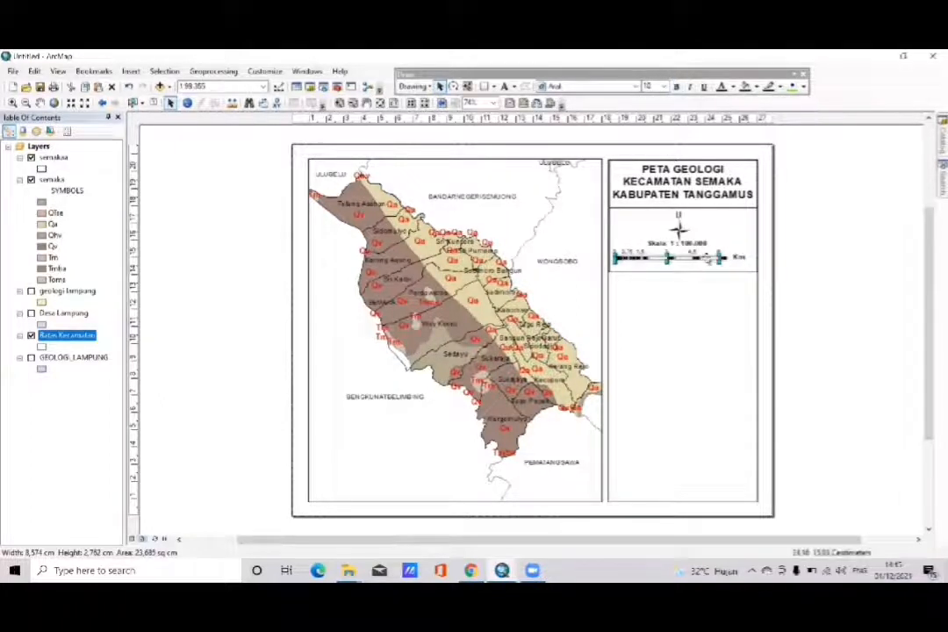
{"action": "left_click_drag", "start_coordinate": [698, 259], "coordinate": [702, 256]}
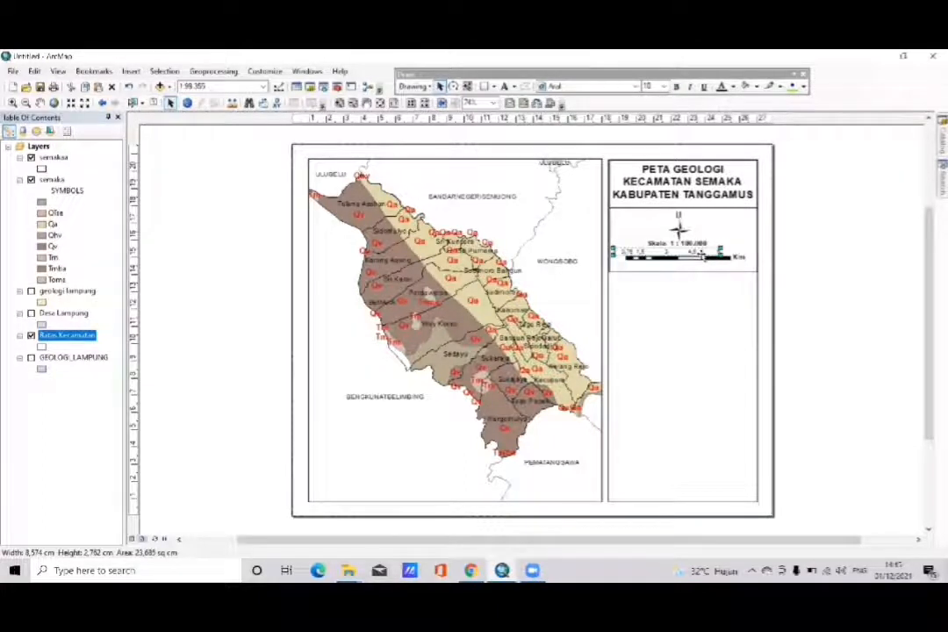
{"action": "left_click", "coordinate": [825, 263]}
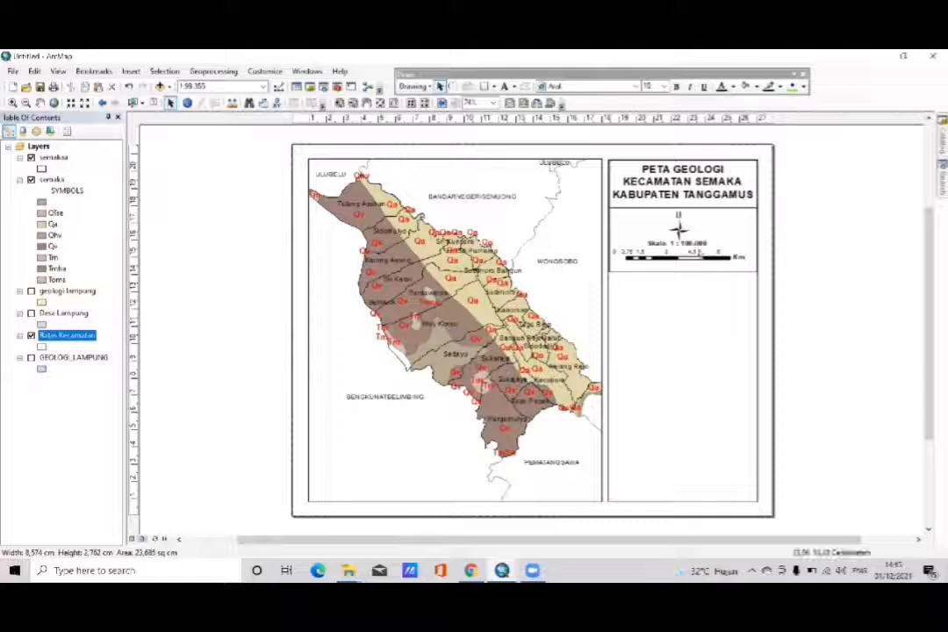
- Shift the scale bar's number labels right and fine-tune their alignment above the moved segments
{"action": "left_click", "coordinate": [699, 252]}
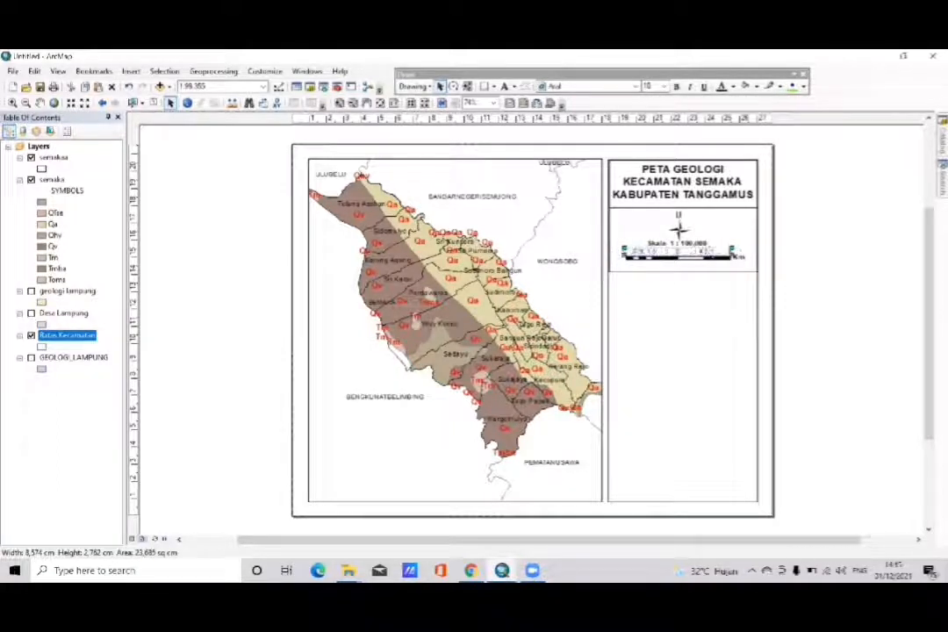
{"action": "left_click_drag", "start_coordinate": [700, 252], "coordinate": [710, 251]}
{"action": "left_click", "coordinate": [806, 263]}
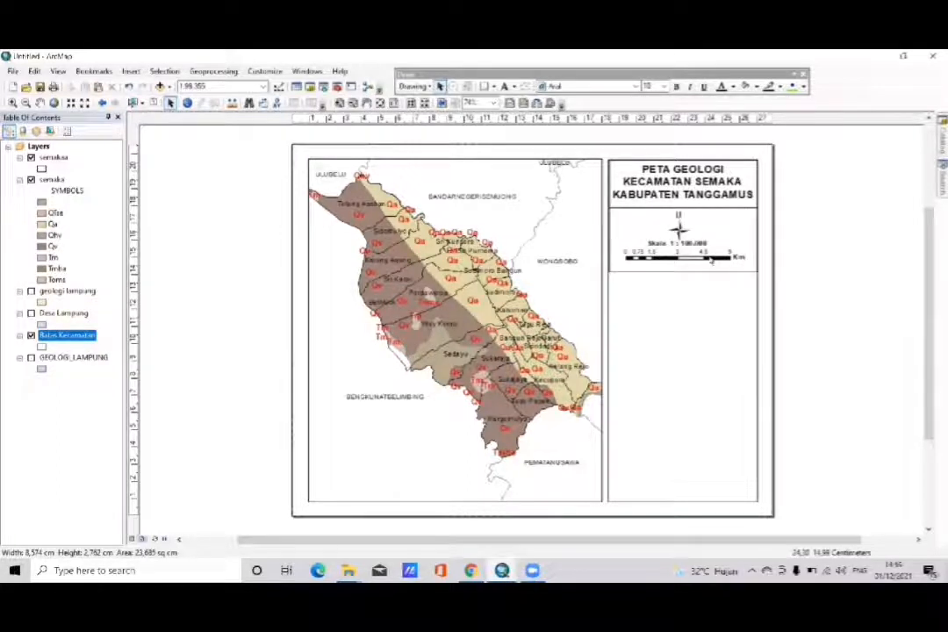
{"action": "left_click", "coordinate": [709, 254]}
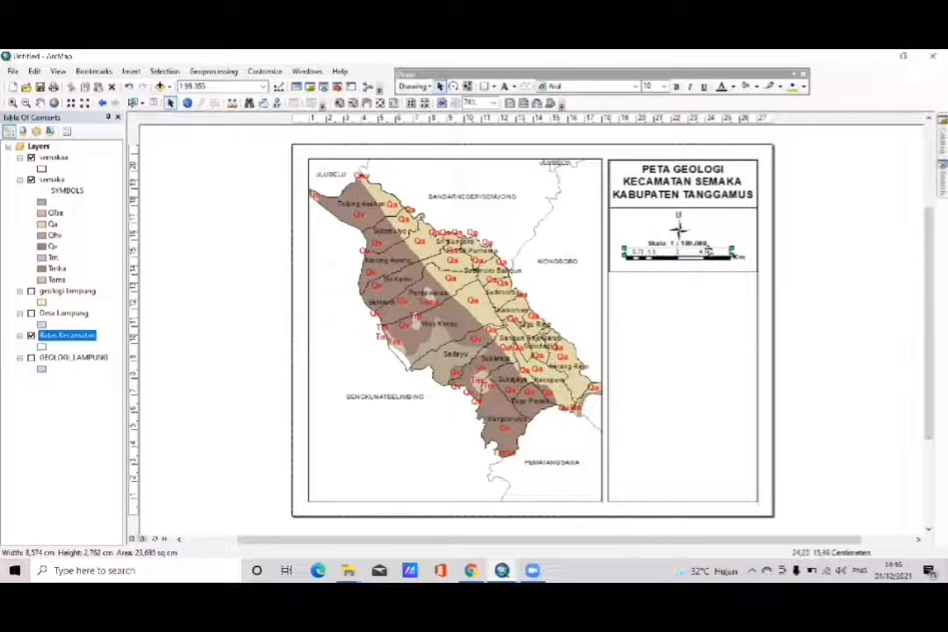
{"action": "left_click_drag", "start_coordinate": [707, 252], "coordinate": [703, 252]}
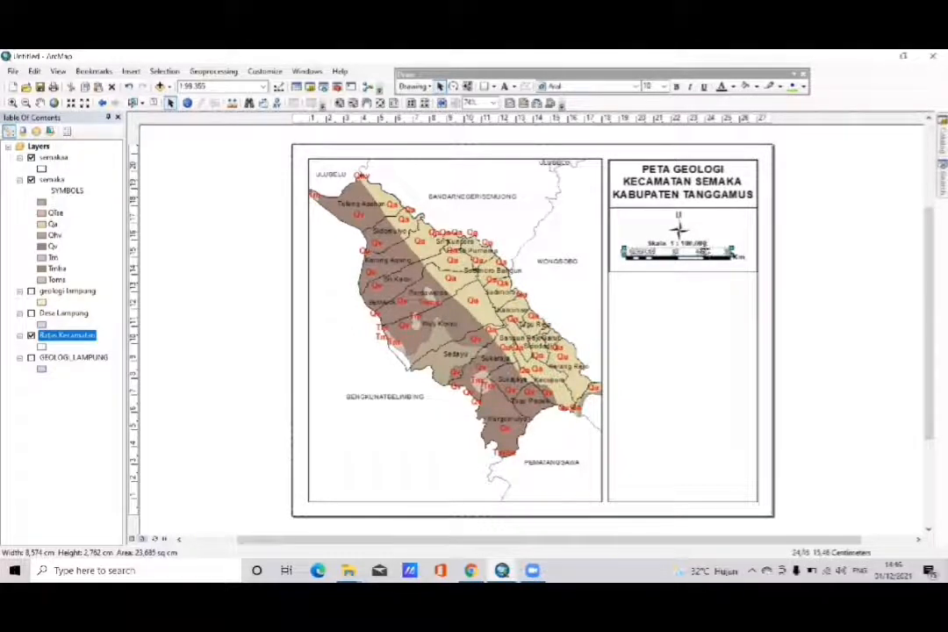
{"action": "left_click", "coordinate": [693, 259]}
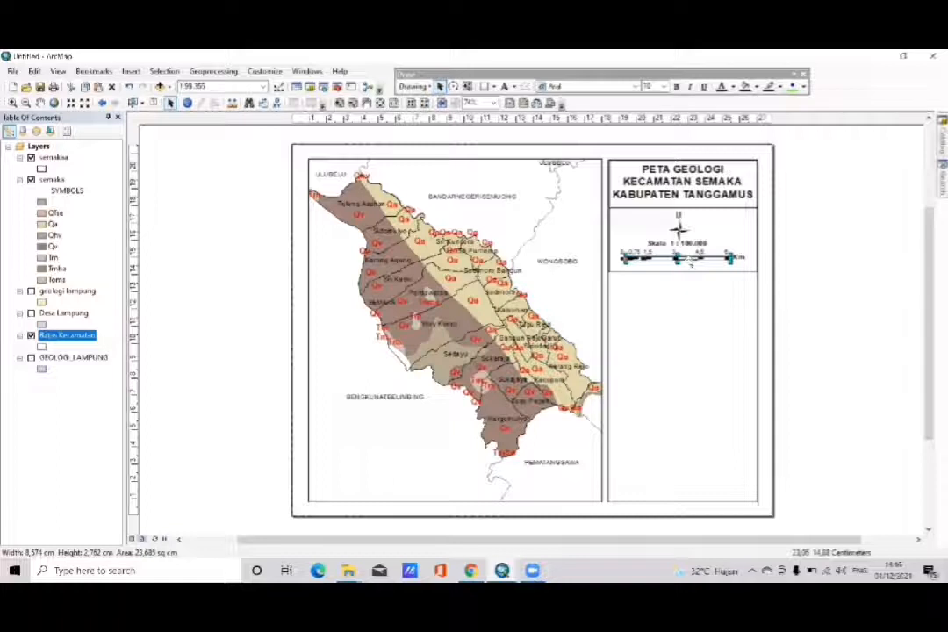
- Nudge the scale bar's segments slightly left and readjust the Km label's position beside their right end
{"action": "left_click_drag", "start_coordinate": [691, 262], "coordinate": [686, 261]}
{"action": "left_click", "coordinate": [739, 258]}
{"action": "left_click_drag", "start_coordinate": [740, 258], "coordinate": [735, 258]}
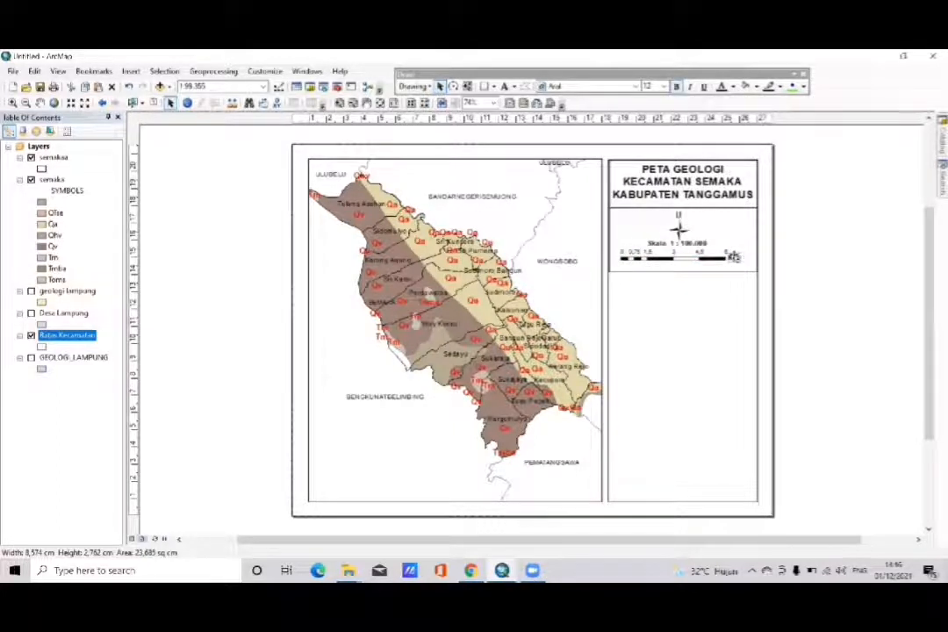
{"action": "left_click", "coordinate": [778, 236]}
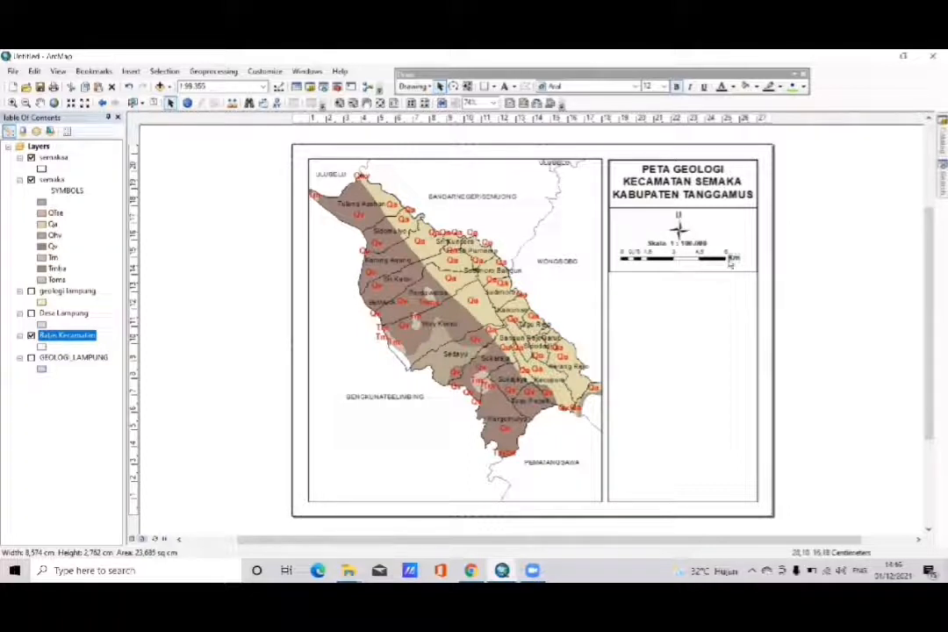
{"action": "left_click", "coordinate": [735, 258]}
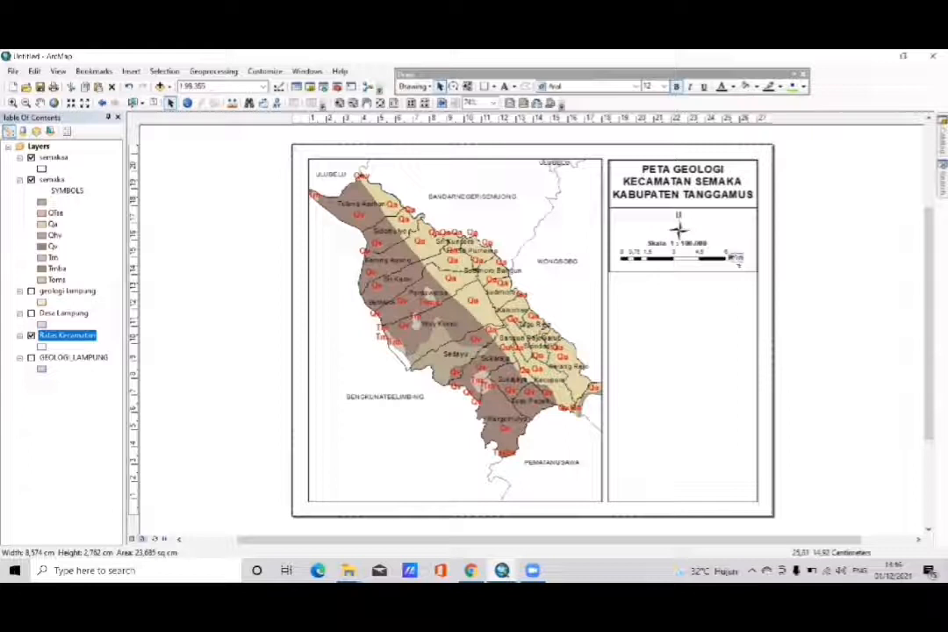
{"action": "left_click", "coordinate": [747, 271]}
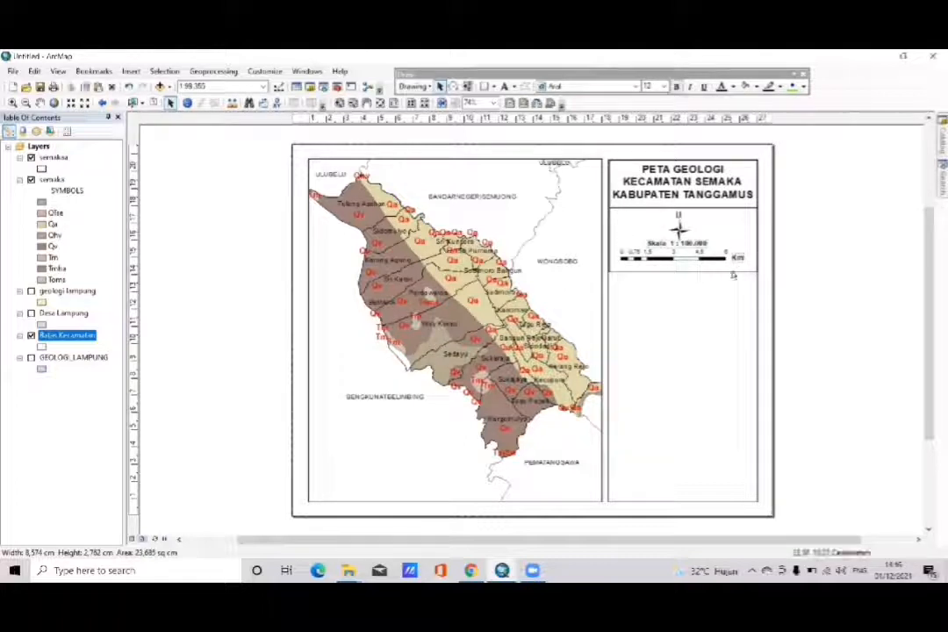
- Group the scale text, scale bar segments, number labels and Km label, and shift the group slightly down and right
{"action": "left_click_drag", "start_coordinate": [740, 266], "coordinate": [631, 242]}
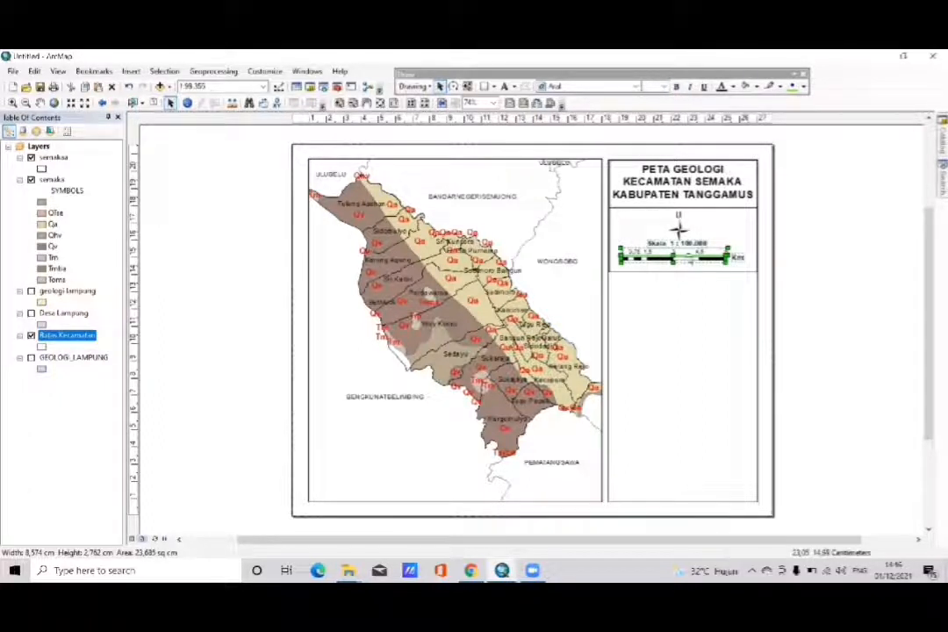
{"action": "right_click", "coordinate": [688, 260]}
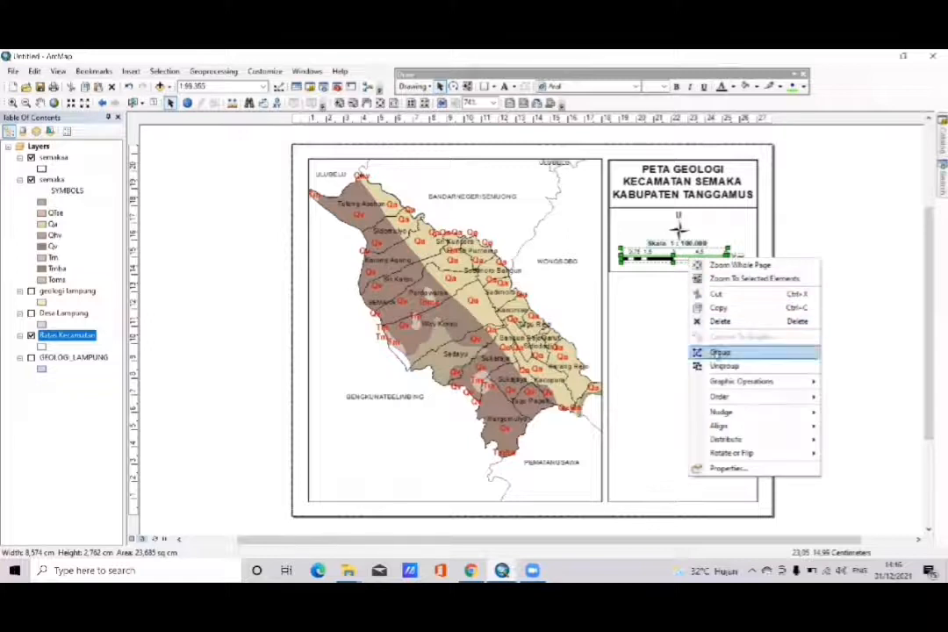
{"action": "left_click", "coordinate": [715, 351]}
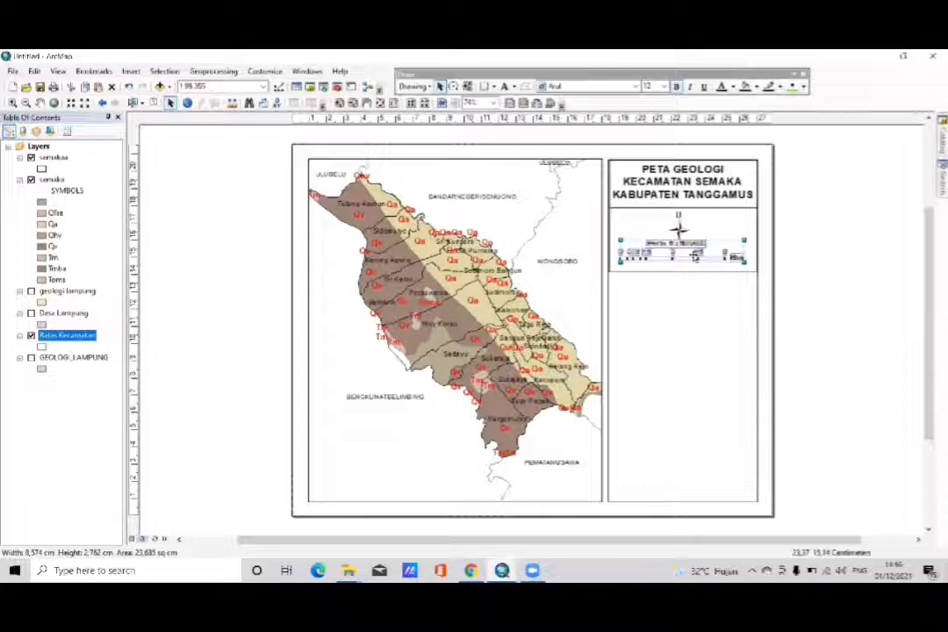
{"action": "left_click_drag", "start_coordinate": [694, 256], "coordinate": [712, 253]}
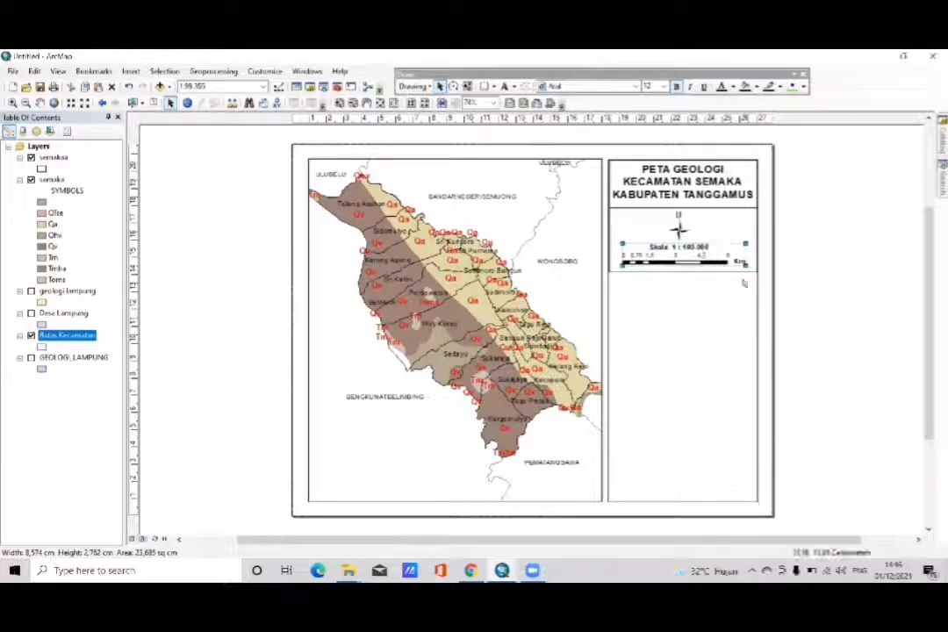
- Shorten the frame around the north arrow and scale bar, and move it up against the title box
{"action": "mouse_move", "coordinate": [714, 273]}
{"action": "left_mouse_down"}
{"action": "mouse_move", "coordinate": [694, 274]}
{"action": "mouse_move", "coordinate": [715, 278]}
{"action": "left_mouse_up"}
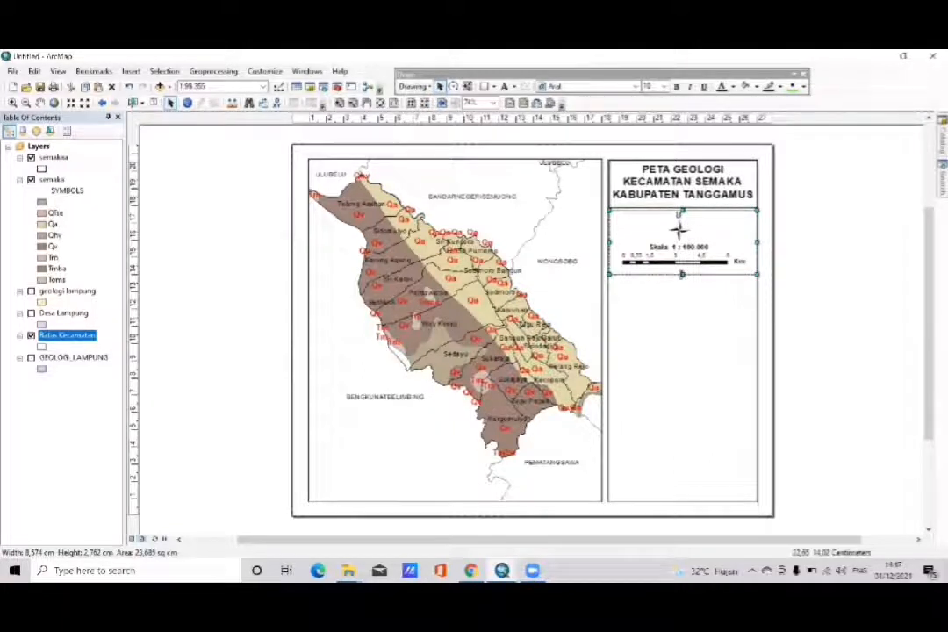
{"action": "left_click_drag", "start_coordinate": [682, 274], "coordinate": [681, 267]}
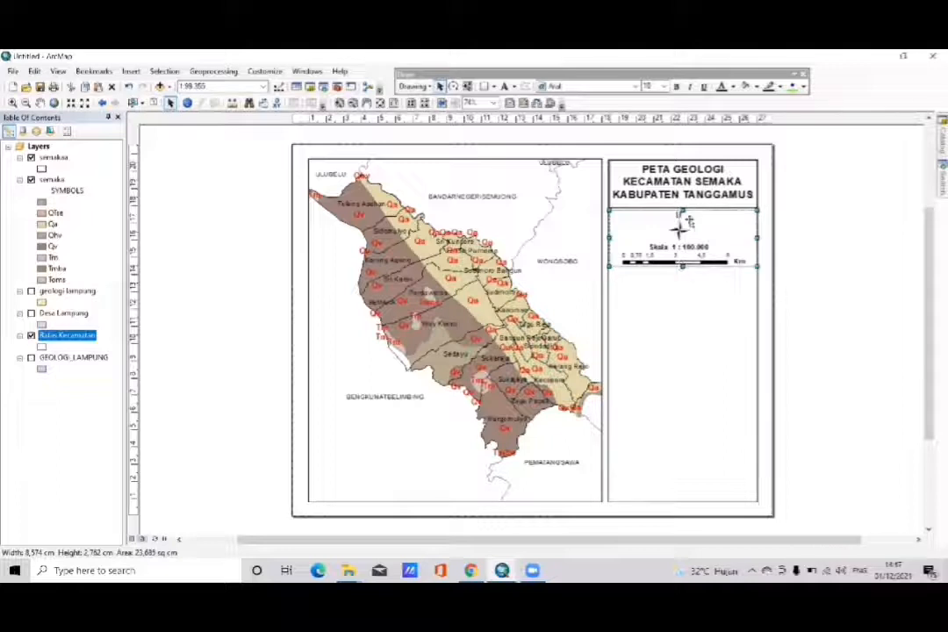
{"action": "left_click", "coordinate": [830, 301]}
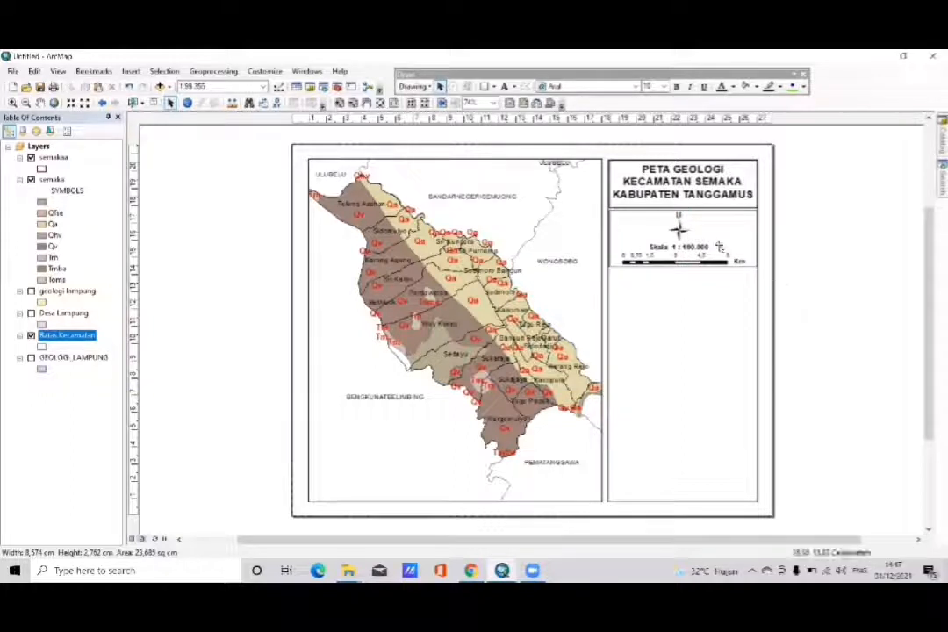
{"action": "left_click", "coordinate": [717, 247]}
{"action": "left_click", "coordinate": [717, 218]}
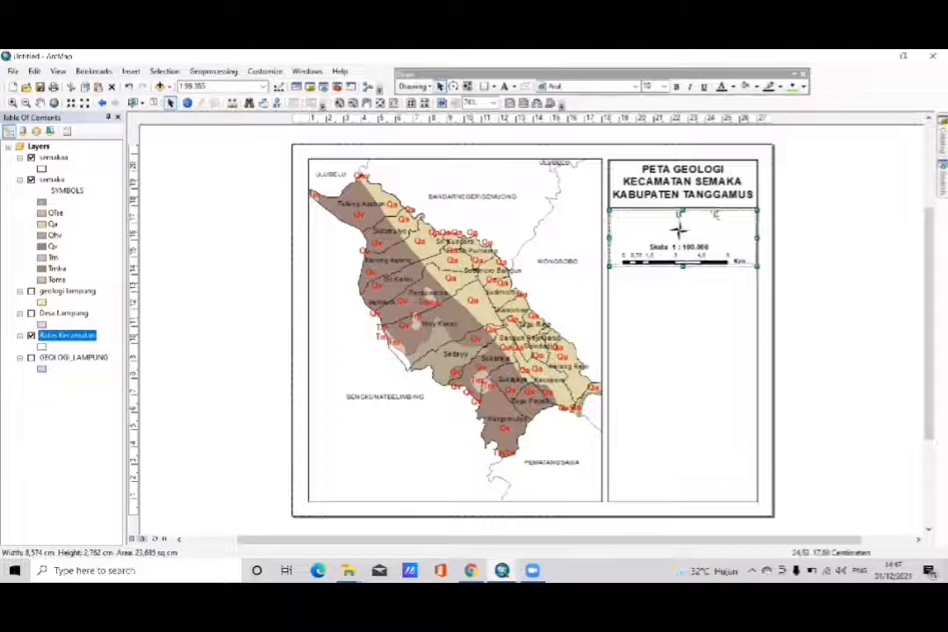
{"action": "left_click_drag", "start_coordinate": [715, 214], "coordinate": [714, 211]}
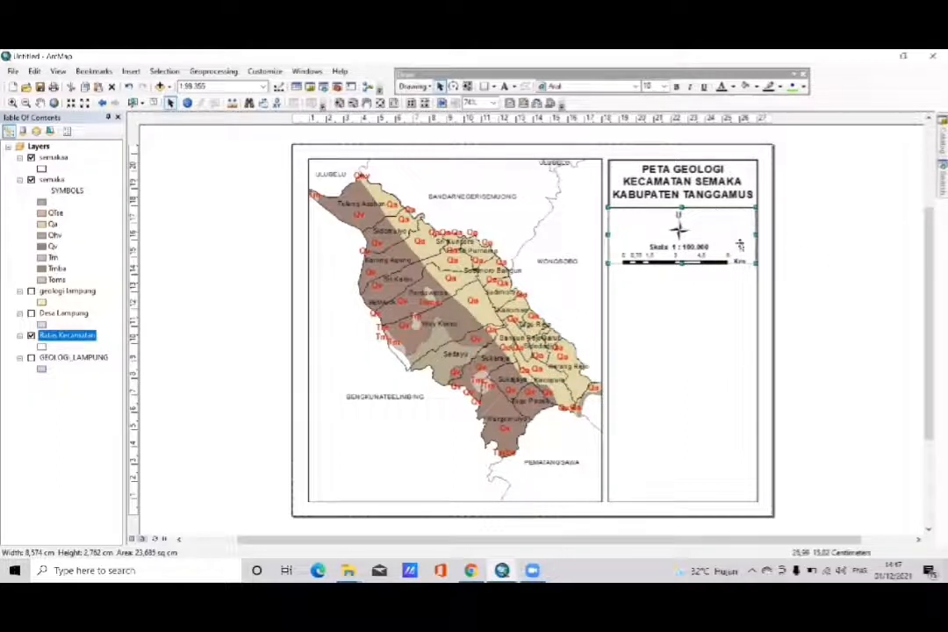
{"action": "left_click", "coordinate": [824, 264]}
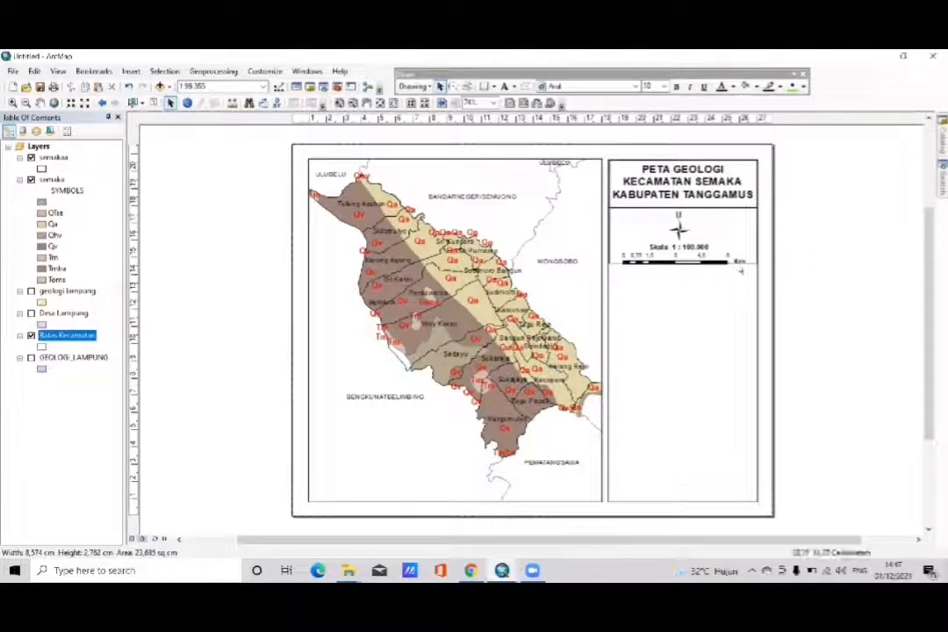
- Extend the lower edge of the north arrow and scale bar frame to just below the scale bar
{"action": "left_click", "coordinate": [744, 263]}
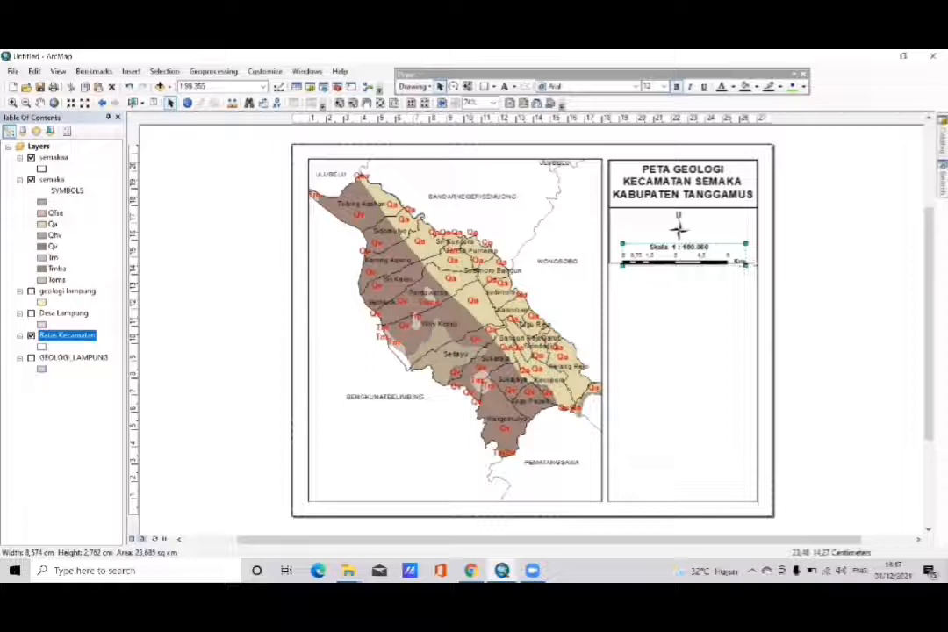
{"action": "left_click", "coordinate": [753, 264]}
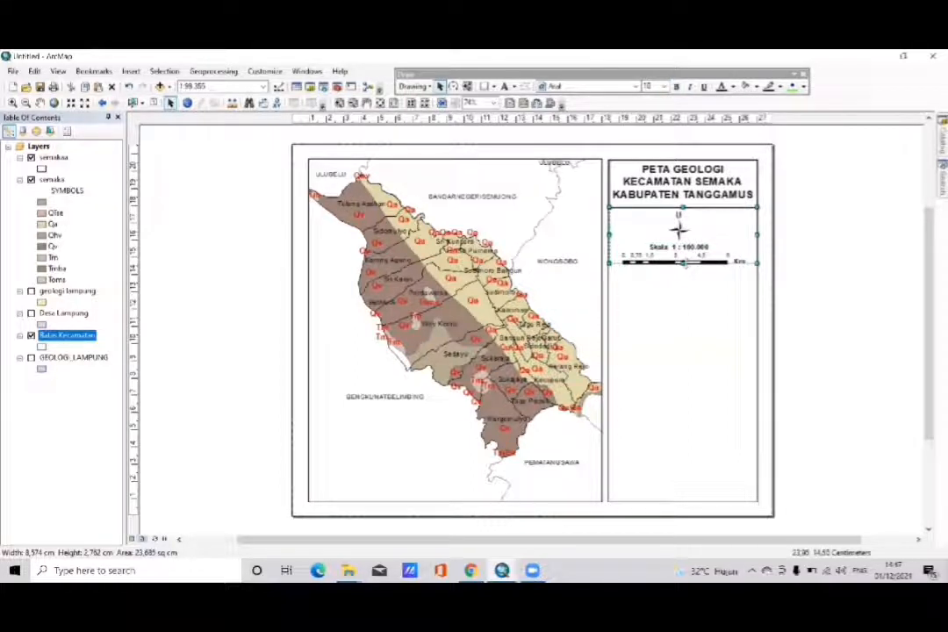
{"action": "left_click_drag", "start_coordinate": [684, 263], "coordinate": [683, 267]}
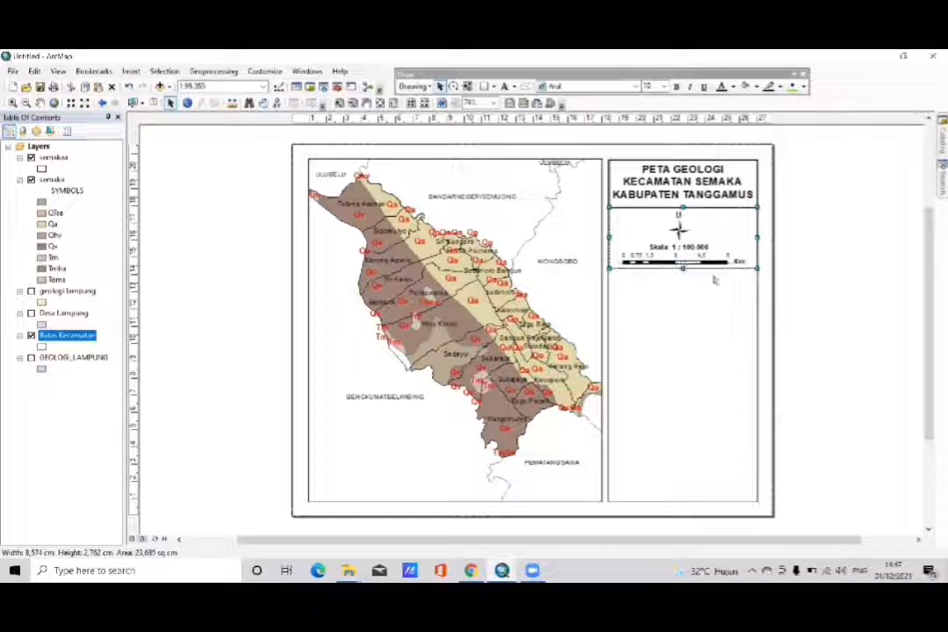
{"action": "left_click", "coordinate": [805, 280]}
- Duplicate the north arrow and scale bar frame and place the copy directly beneath the original
{"action": "left_click", "coordinate": [667, 271]}
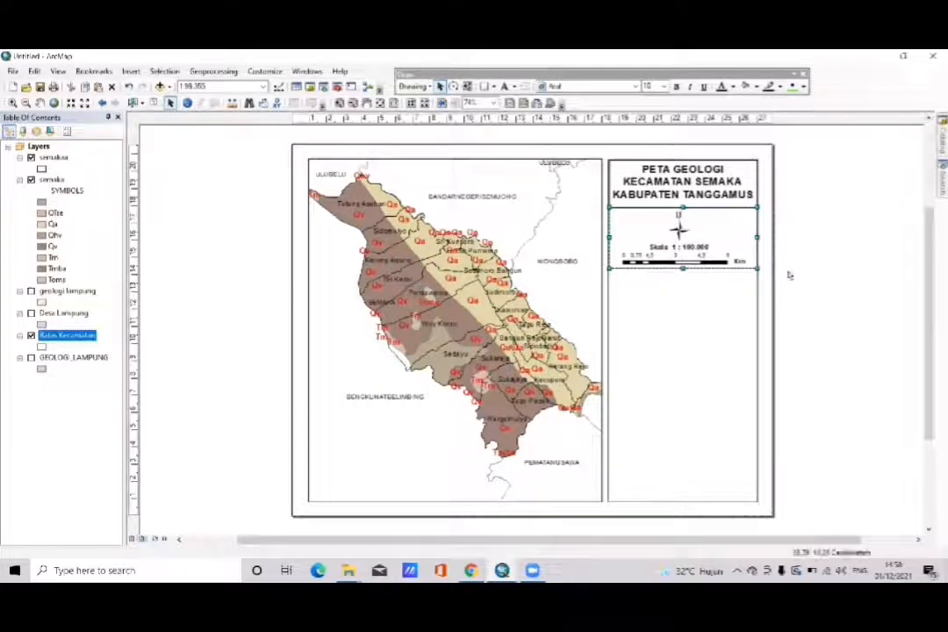
{"action": "left_click_drag", "start_coordinate": [670, 220], "coordinate": [680, 230]}
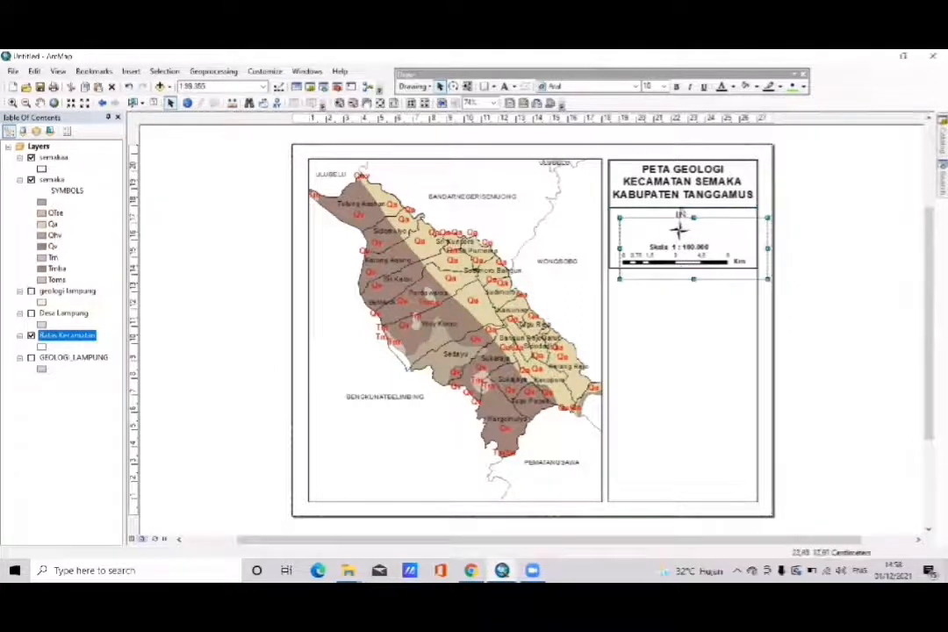
{"action": "left_click_drag", "start_coordinate": [676, 227], "coordinate": [669, 286]}
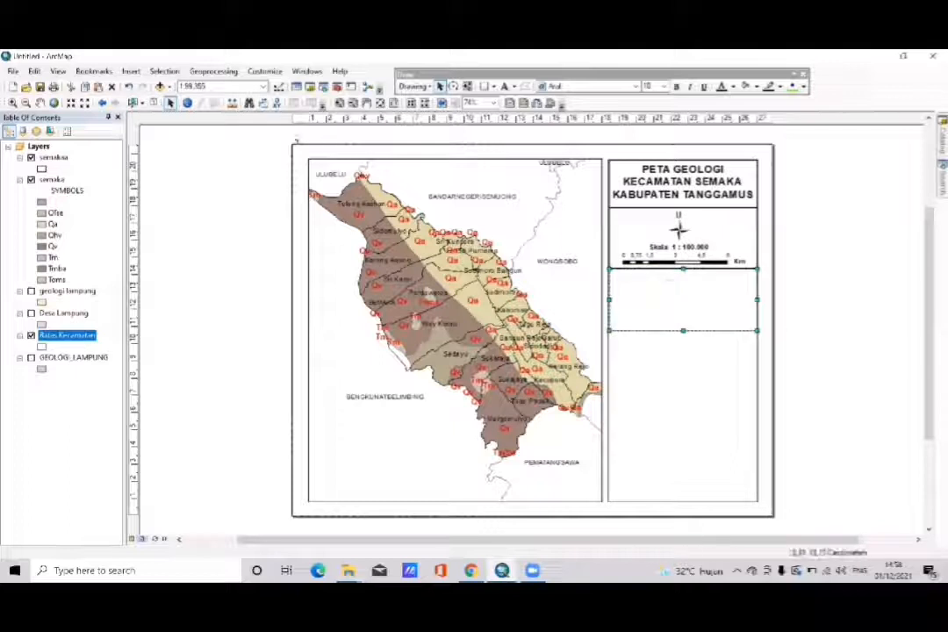
- Start a map legend and limit its items to a single semaka entry, removing semakaa and Batas Kecamatan
{"action": "left_click", "coordinate": [131, 71]}
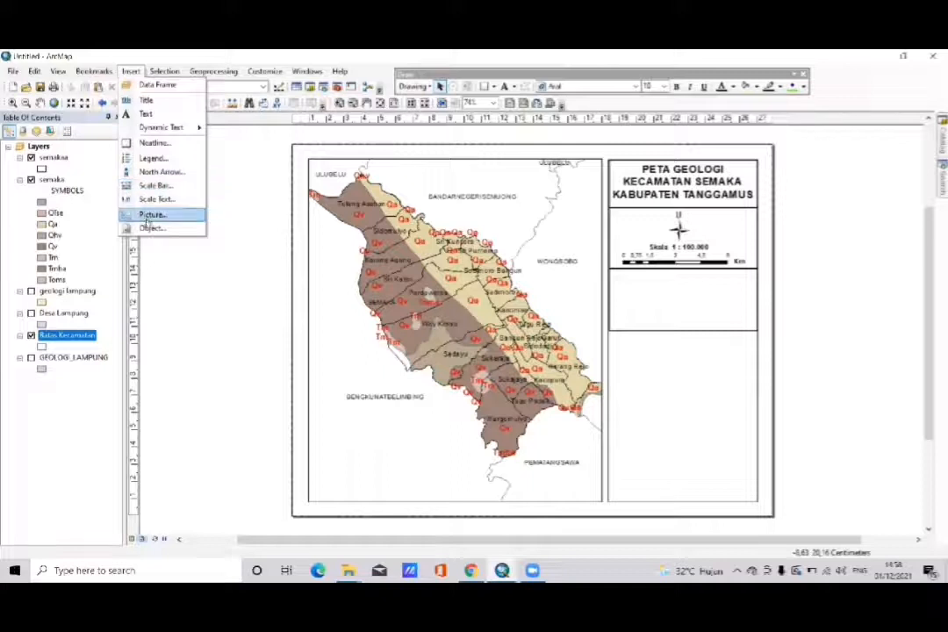
{"action": "left_click", "coordinate": [152, 157]}
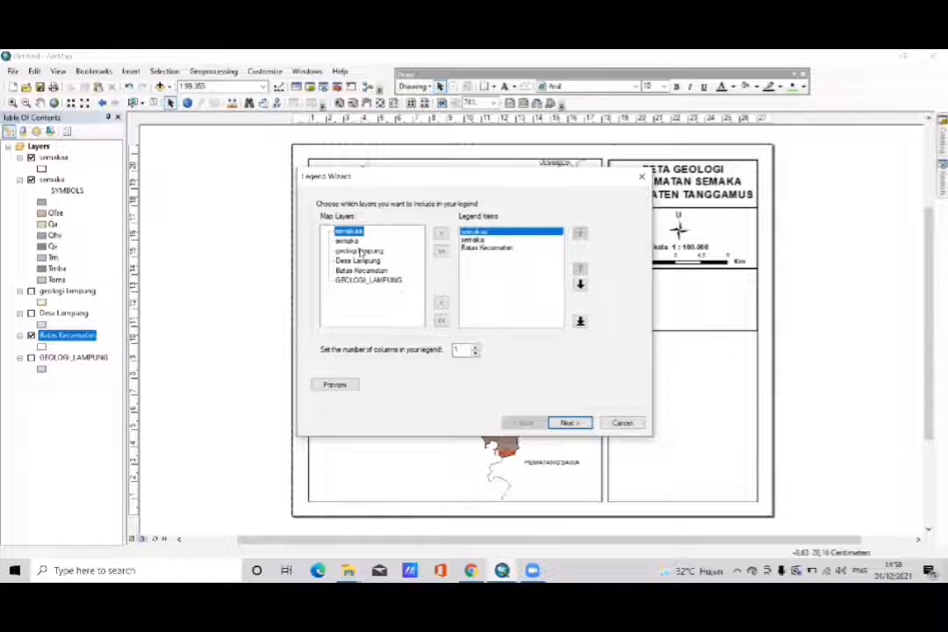
{"action": "left_click", "coordinate": [487, 248]}
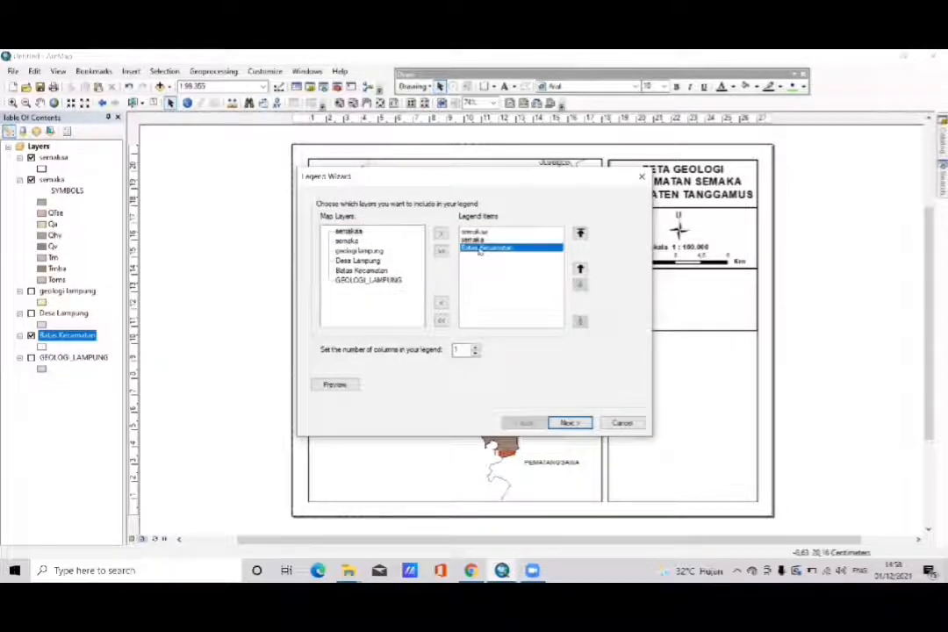
{"action": "left_click", "coordinate": [441, 304]}
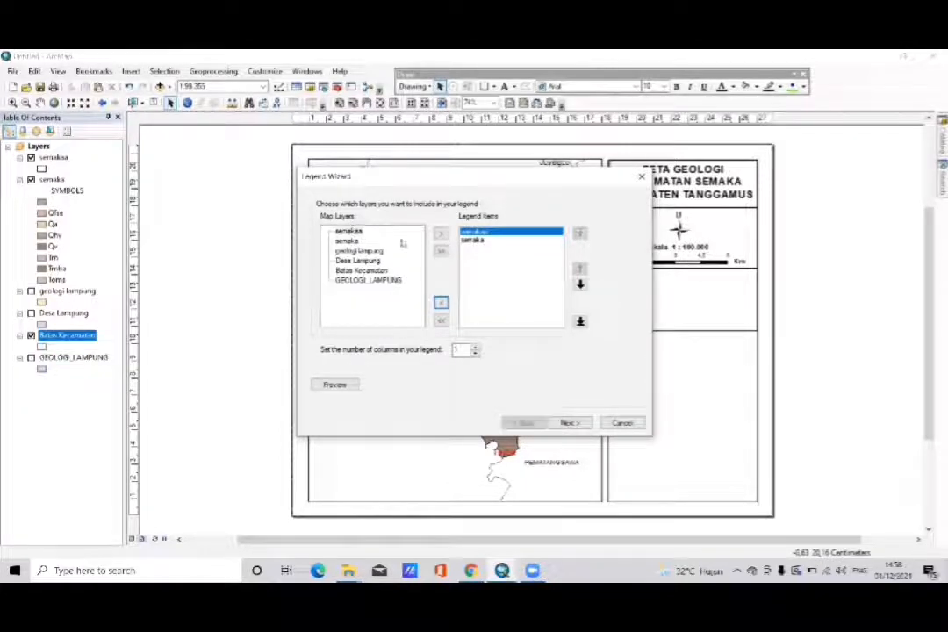
{"action": "left_click", "coordinate": [440, 302]}
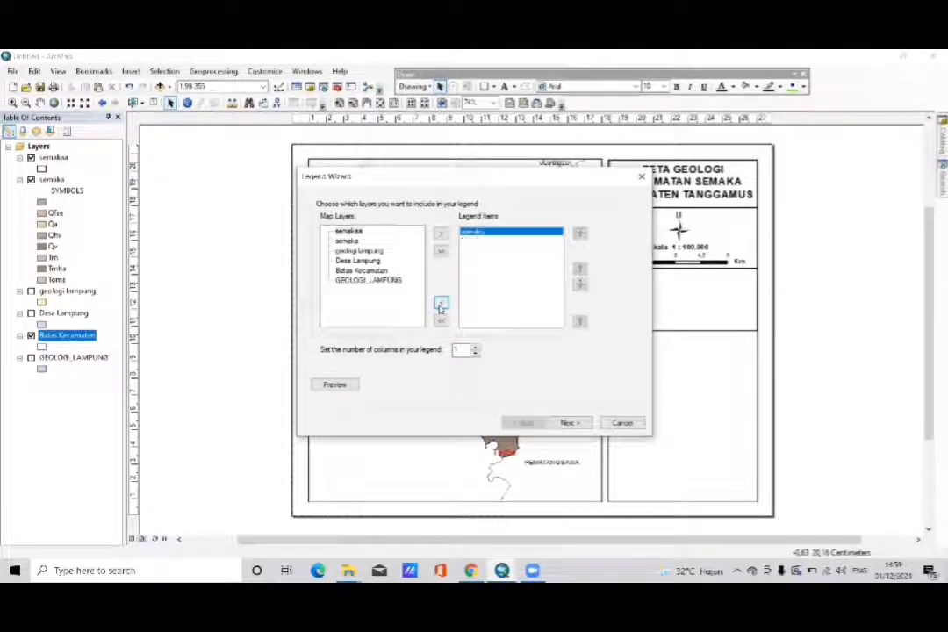
{"action": "double_click", "coordinate": [346, 241]}
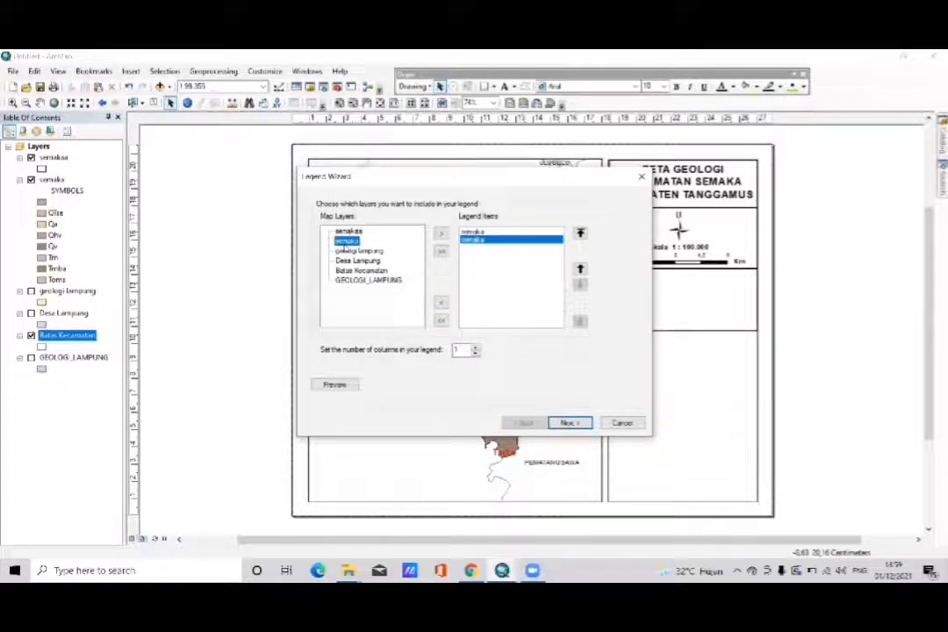
{"action": "left_click", "coordinate": [482, 233]}
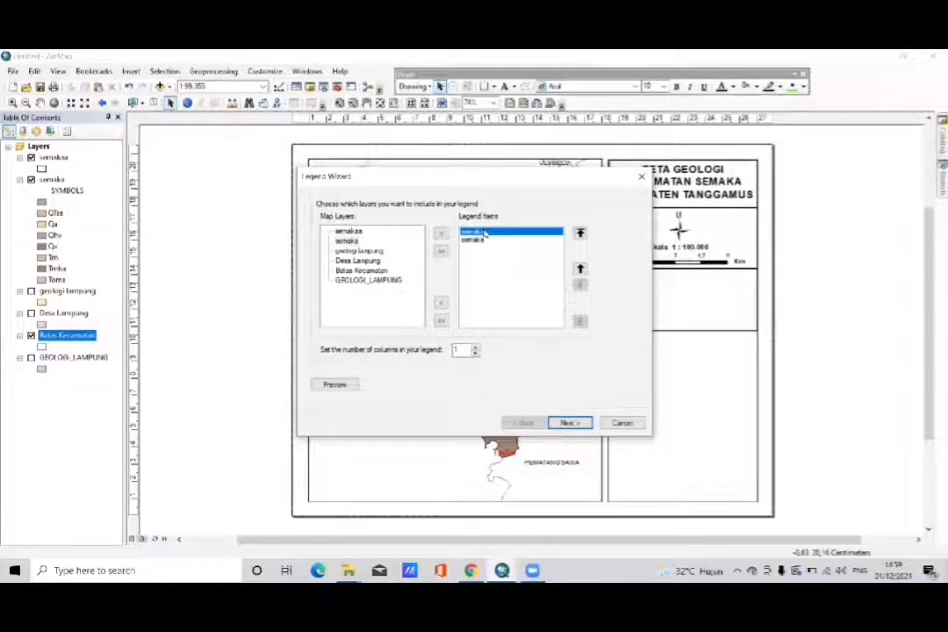
{"action": "left_click", "coordinate": [441, 303]}
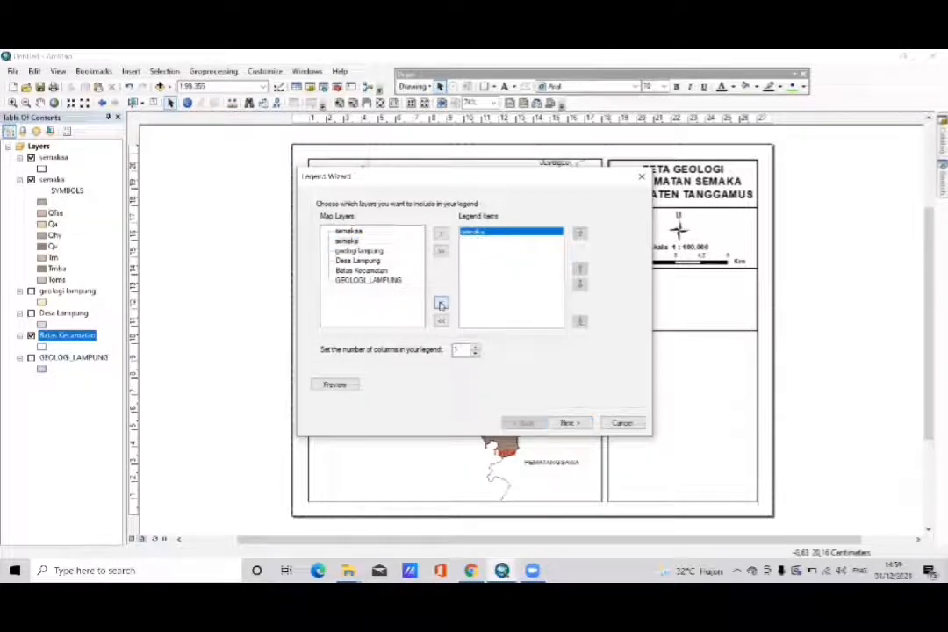
- Create the legend with the default title, patch and spacing settings, and move it into the side panel's empty frame
{"action": "left_click", "coordinate": [566, 422]}
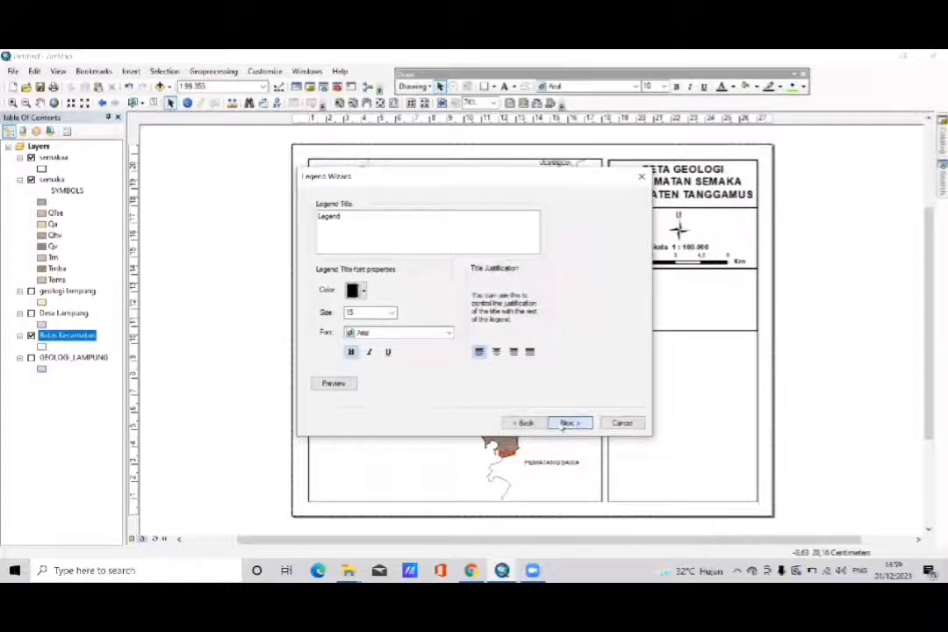
{"action": "left_click", "coordinate": [566, 423]}
{"action": "left_click", "coordinate": [566, 423]}
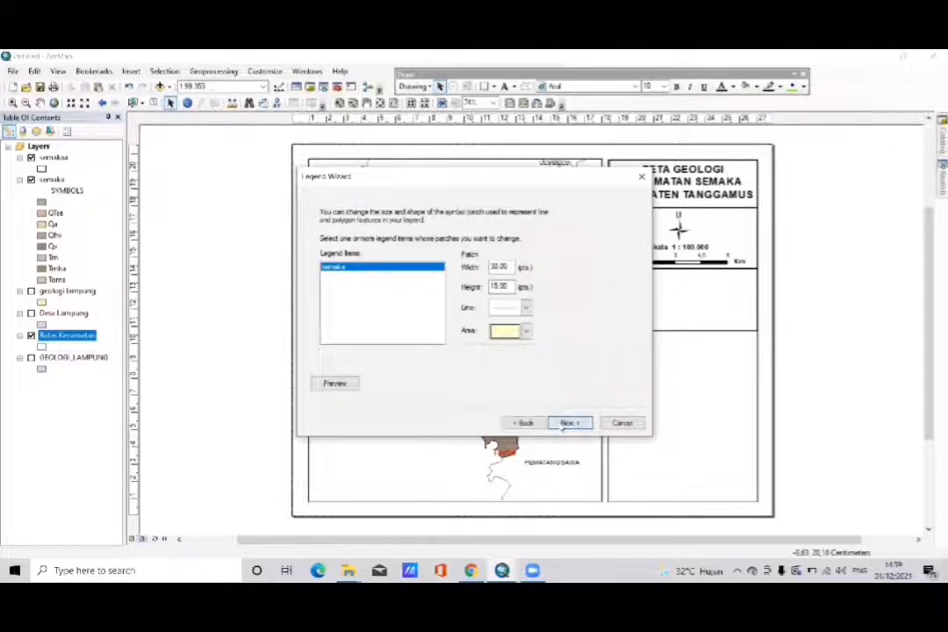
{"action": "left_click", "coordinate": [566, 423]}
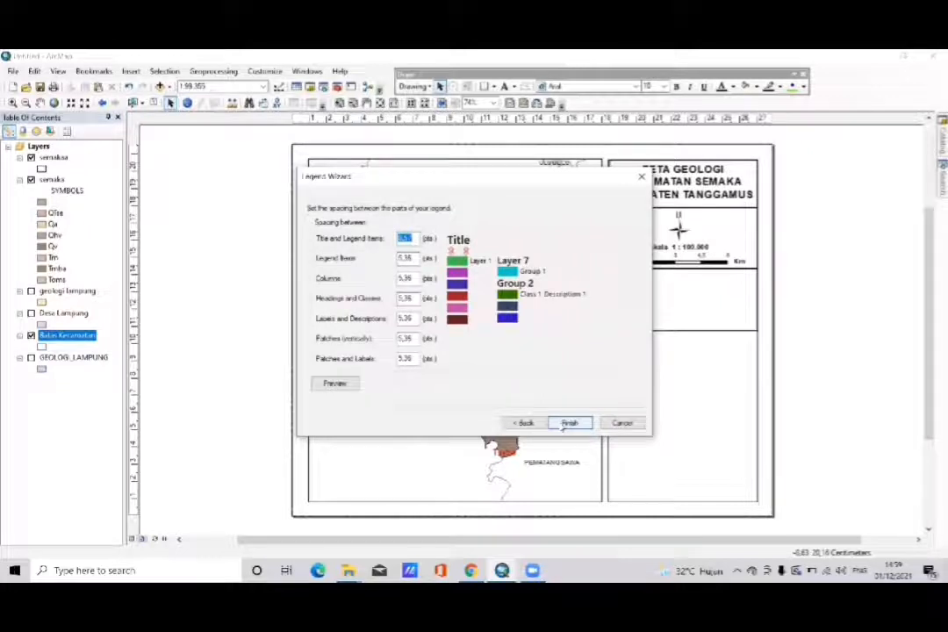
{"action": "left_click", "coordinate": [566, 423]}
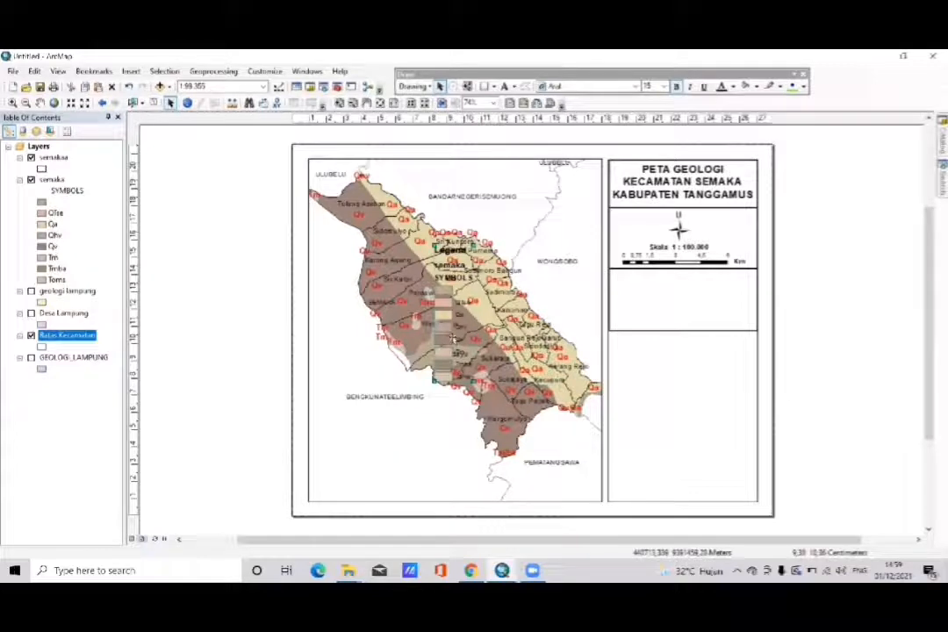
{"action": "left_click_drag", "start_coordinate": [451, 338], "coordinate": [633, 326]}
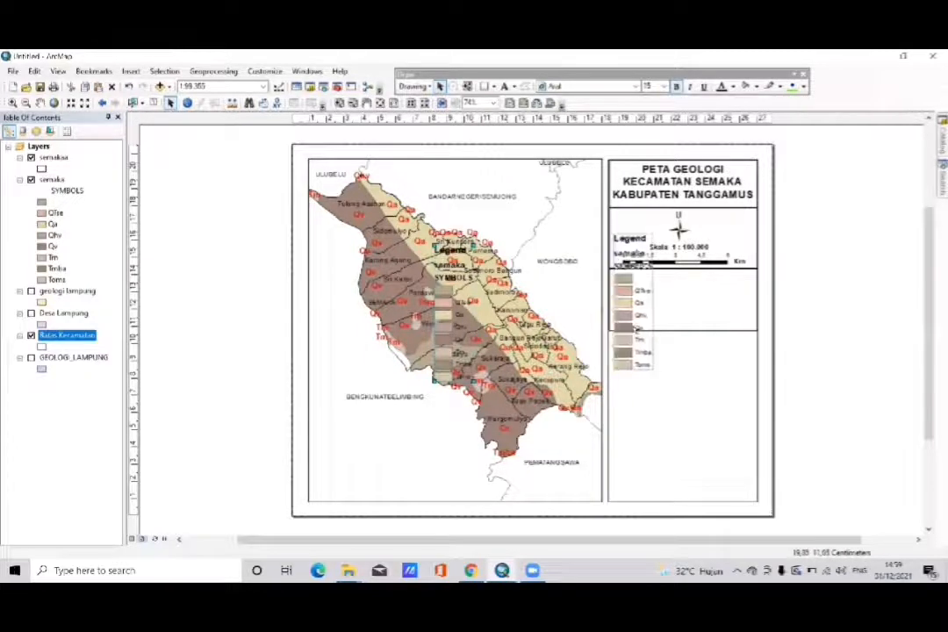
- Extend the legend frame downward past the last legend entry and align its upper edge with the scale bar frame
{"action": "left_click", "coordinate": [689, 334]}
{"action": "left_click_drag", "start_coordinate": [690, 335], "coordinate": [712, 384]}
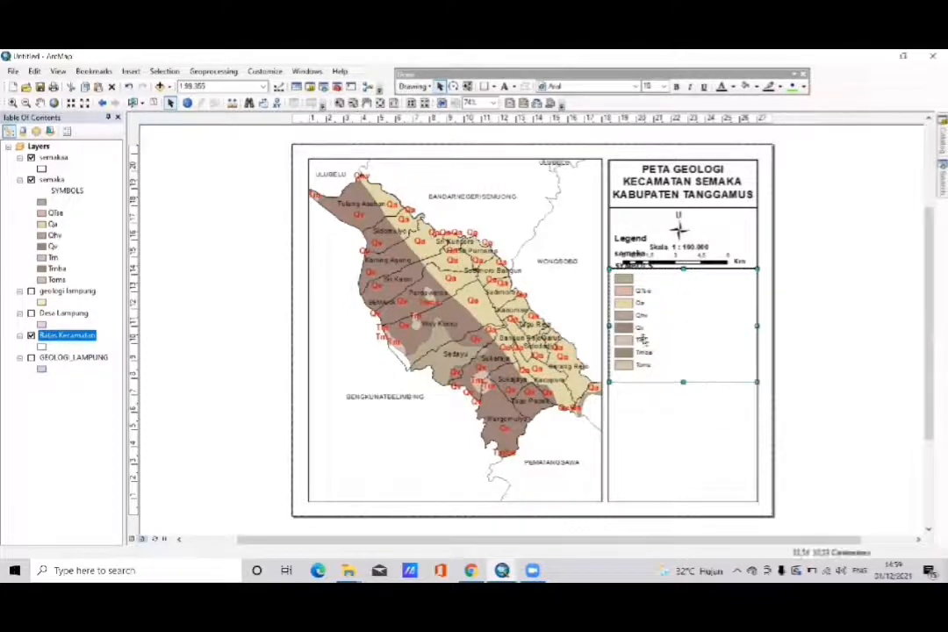
{"action": "left_click_drag", "start_coordinate": [643, 348], "coordinate": [641, 340]}
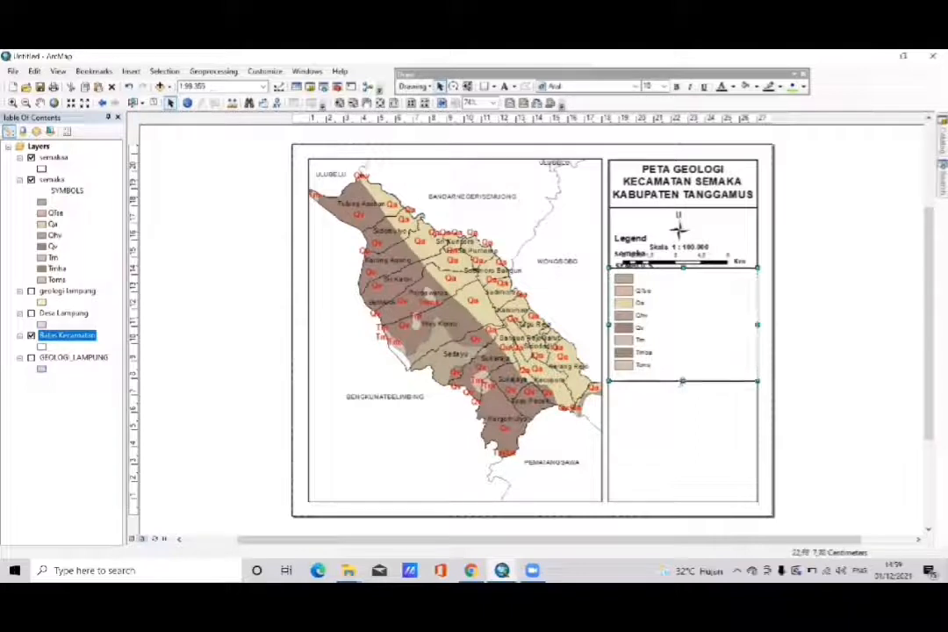
- Extend the legend frame's lower edge further downward, leaving extra room below the last legend entry
{"action": "left_click_drag", "start_coordinate": [679, 391], "coordinate": [683, 501]}
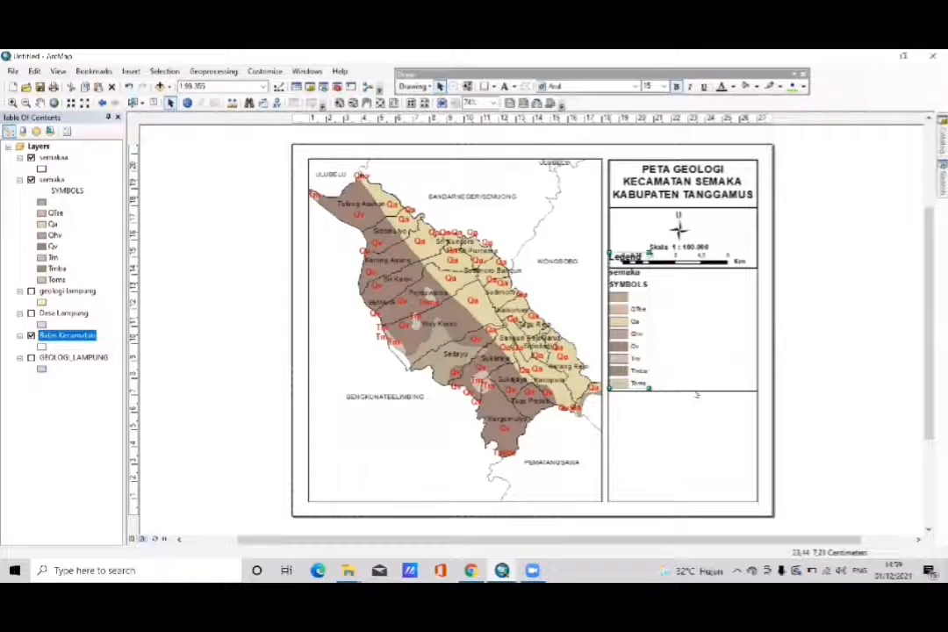
{"action": "left_click", "coordinate": [694, 393]}
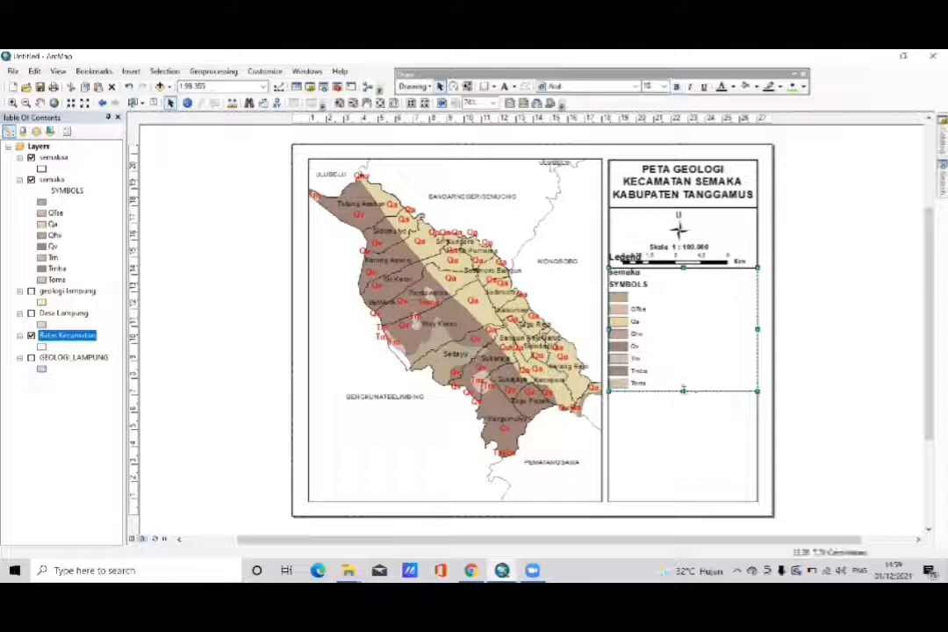
{"action": "left_click_drag", "start_coordinate": [682, 388], "coordinate": [683, 419]}
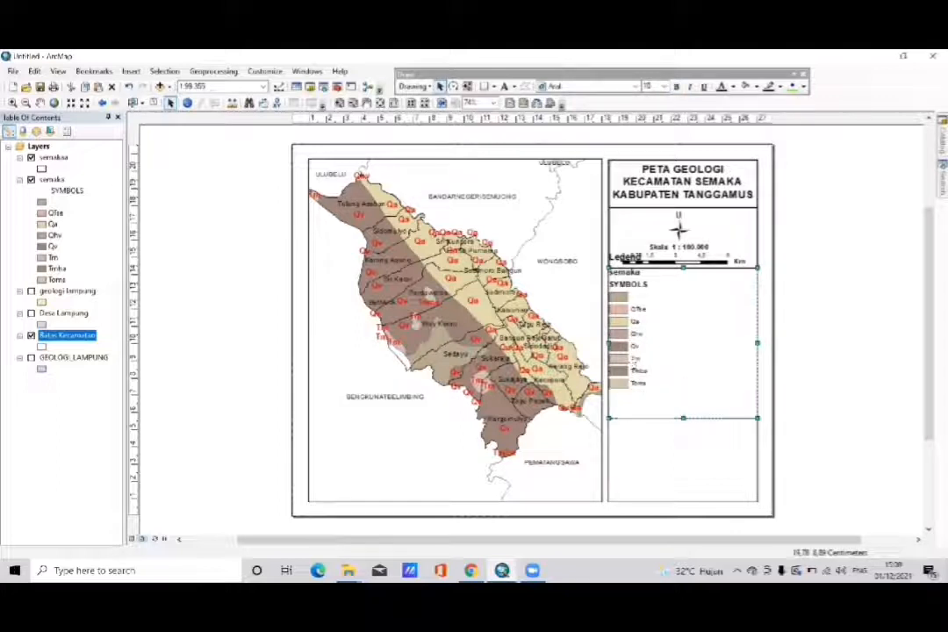
- Move the legend down into its frame so its title sits just below the scale bar frame
{"action": "left_click", "coordinate": [633, 363]}
{"action": "left_click", "coordinate": [634, 363]}
{"action": "left_click", "coordinate": [633, 363]}
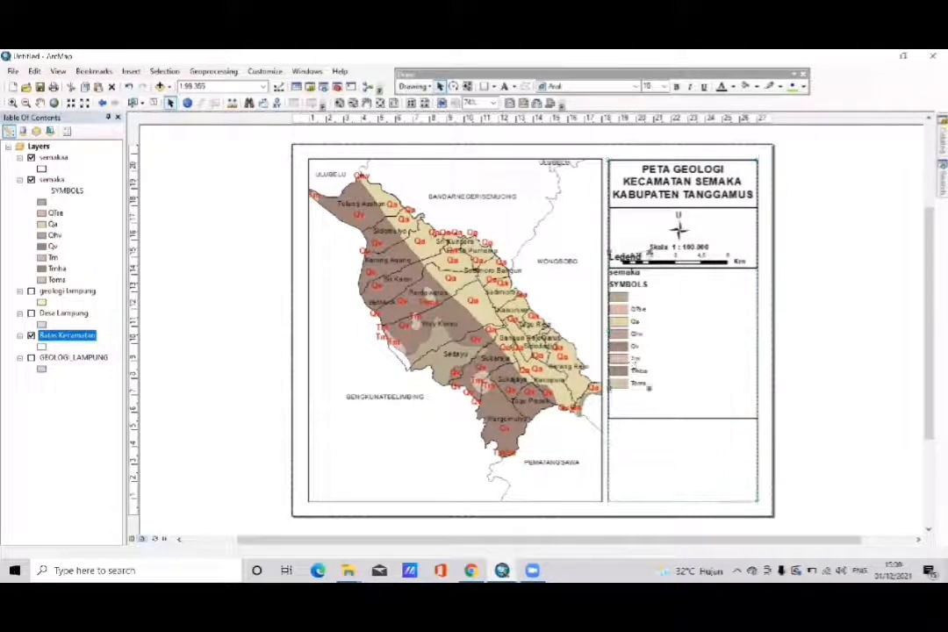
{"action": "left_click_drag", "start_coordinate": [633, 363], "coordinate": [636, 383]}
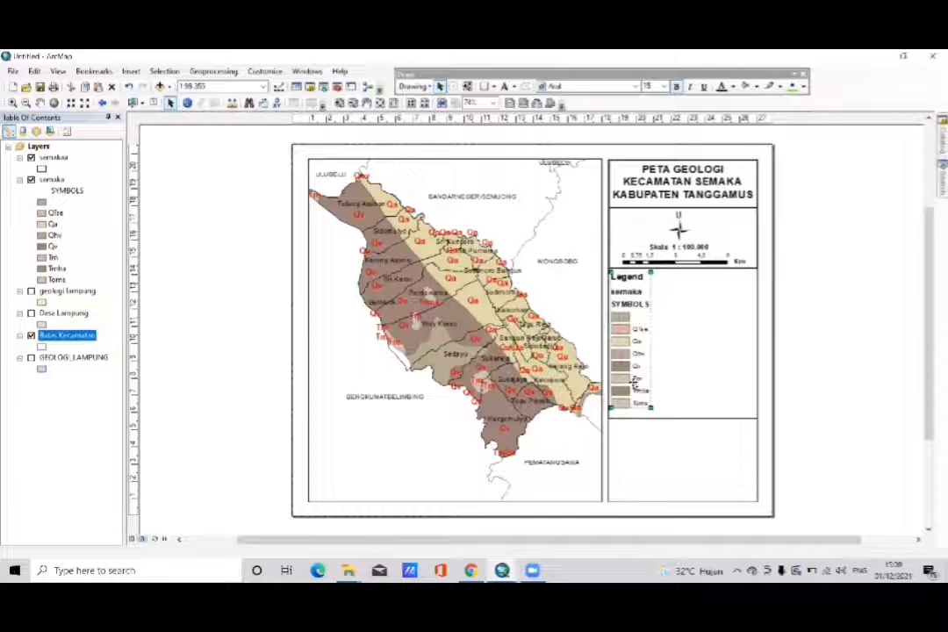
- Convert the legend to graphics and ungroup it into separate elements
{"action": "right_click", "coordinate": [628, 359]}
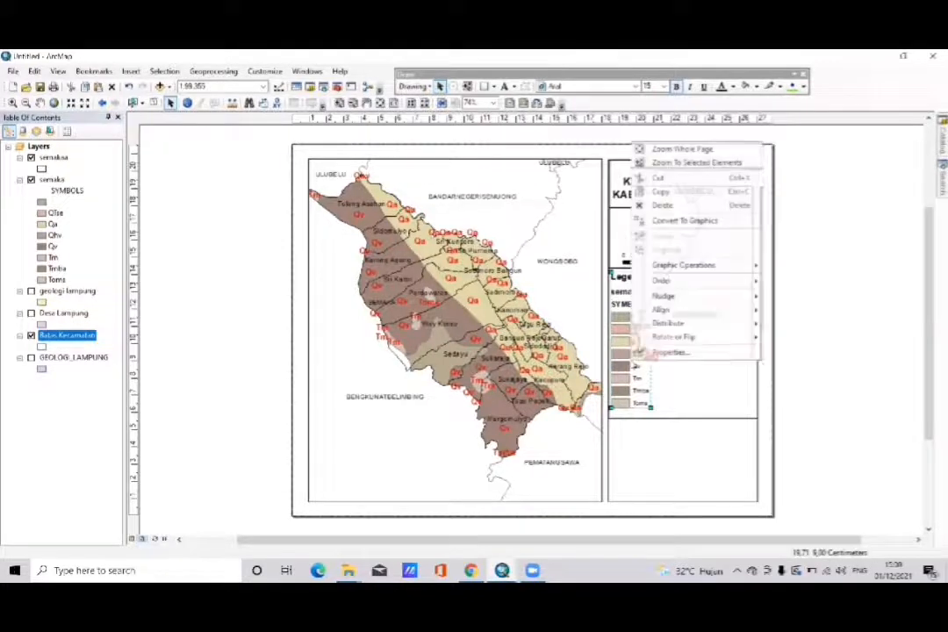
{"action": "mouse_move", "coordinate": [639, 312]}
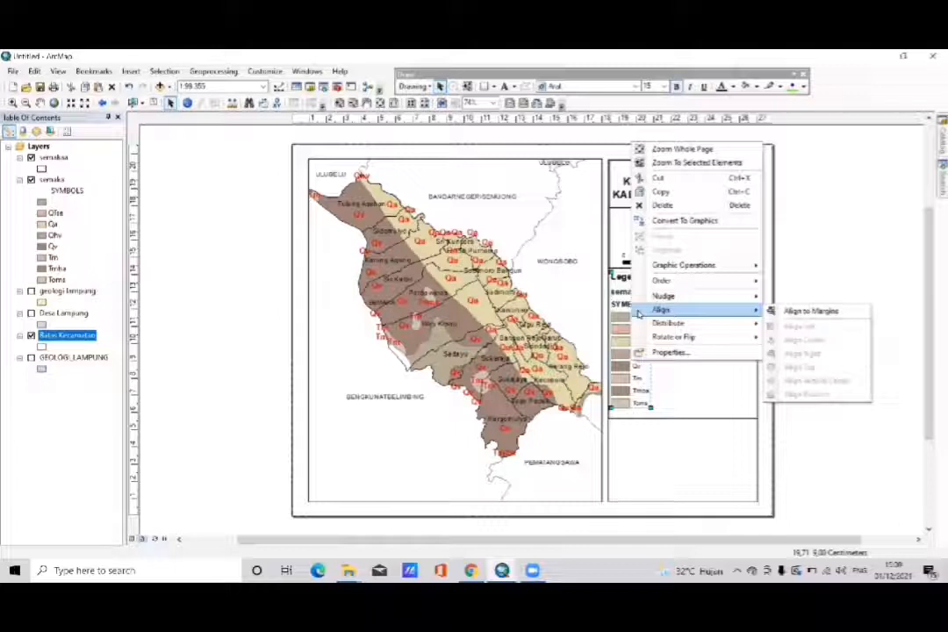
{"action": "left_click", "coordinate": [665, 220]}
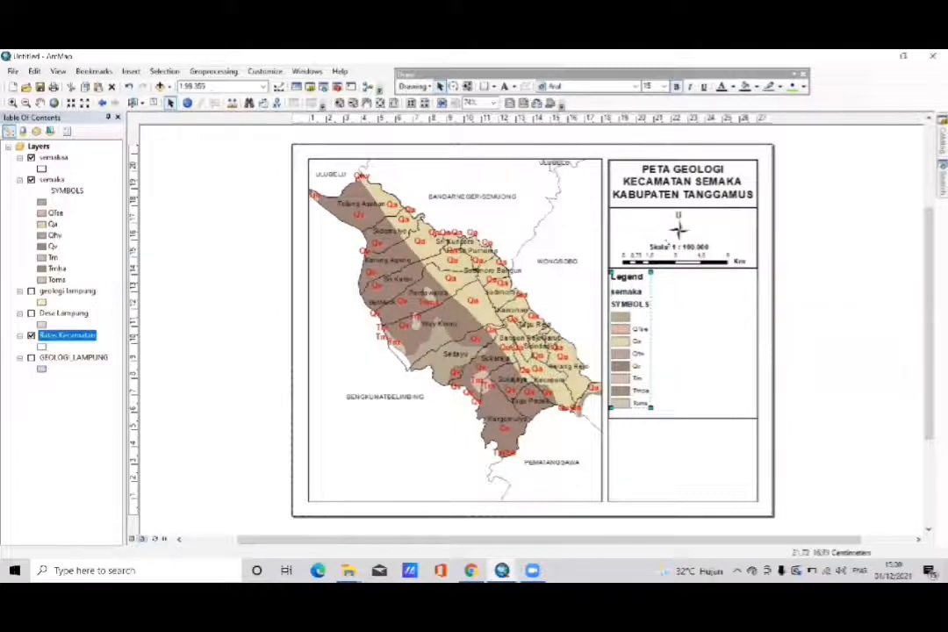
{"action": "right_click", "coordinate": [639, 332]}
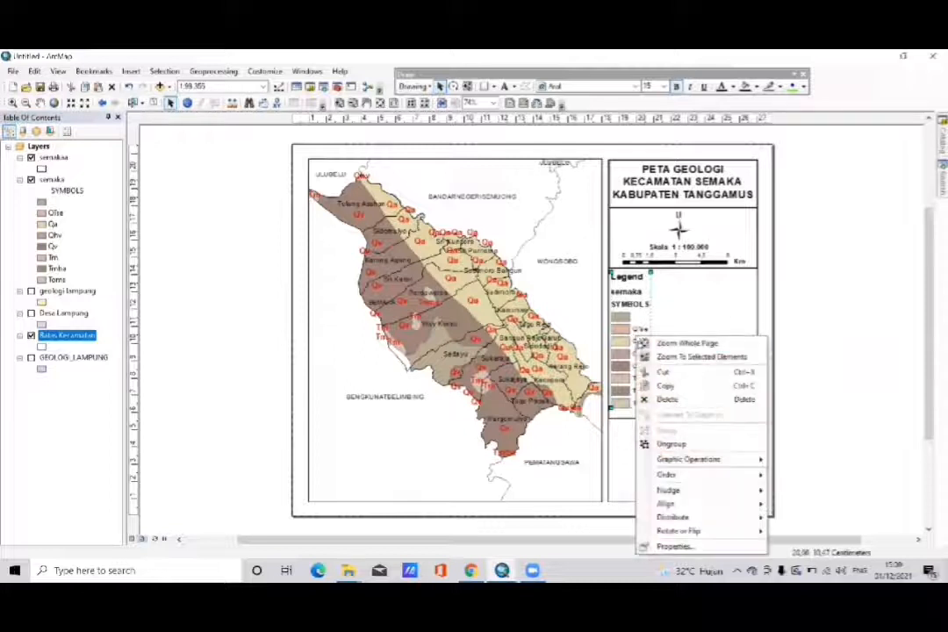
{"action": "left_click", "coordinate": [653, 441]}
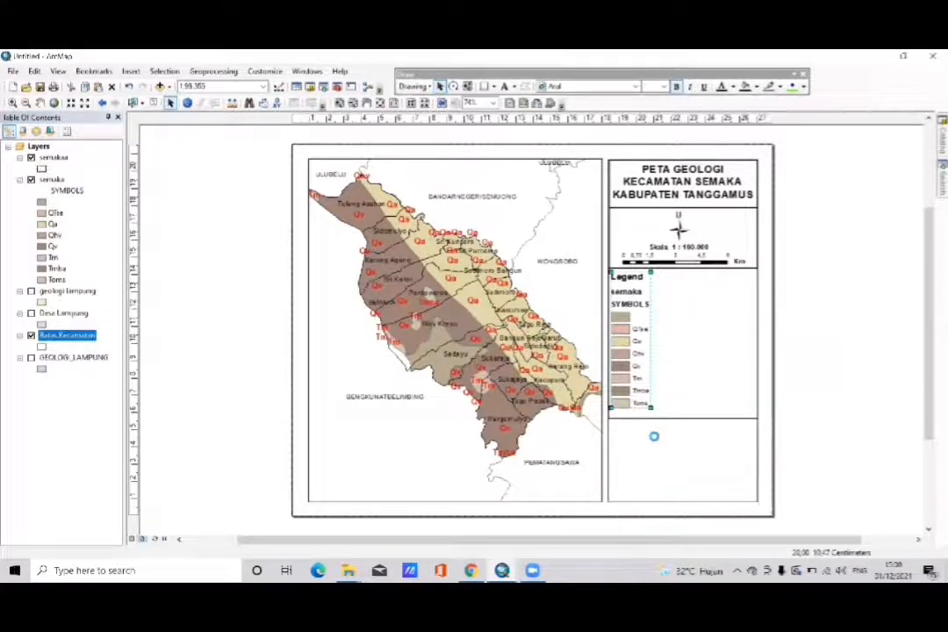
- Deselect the ungrouped legend elements and delete the SYMBOLS heading from the legend
{"action": "right_click", "coordinate": [647, 305]}
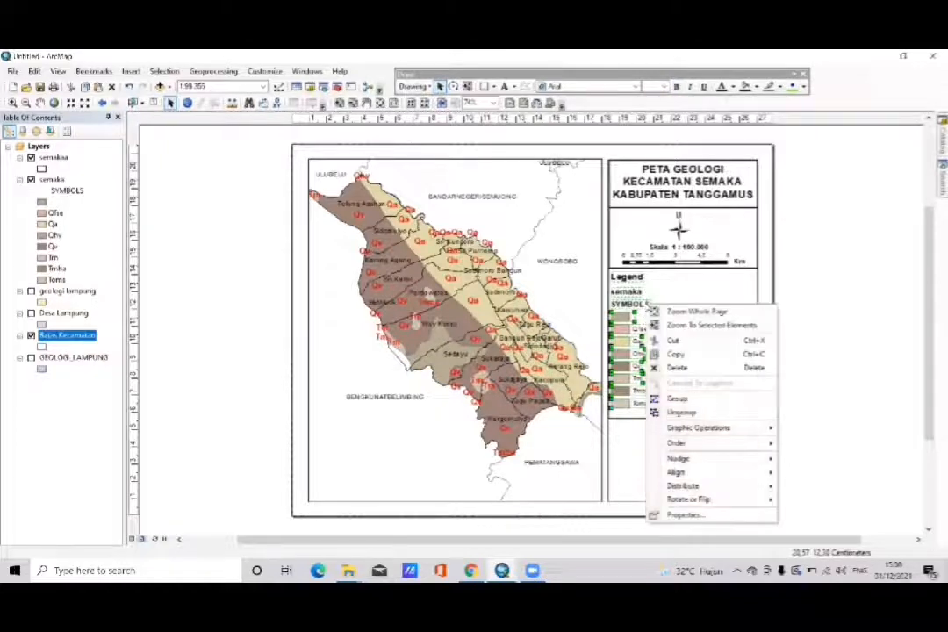
{"action": "left_click", "coordinate": [855, 303]}
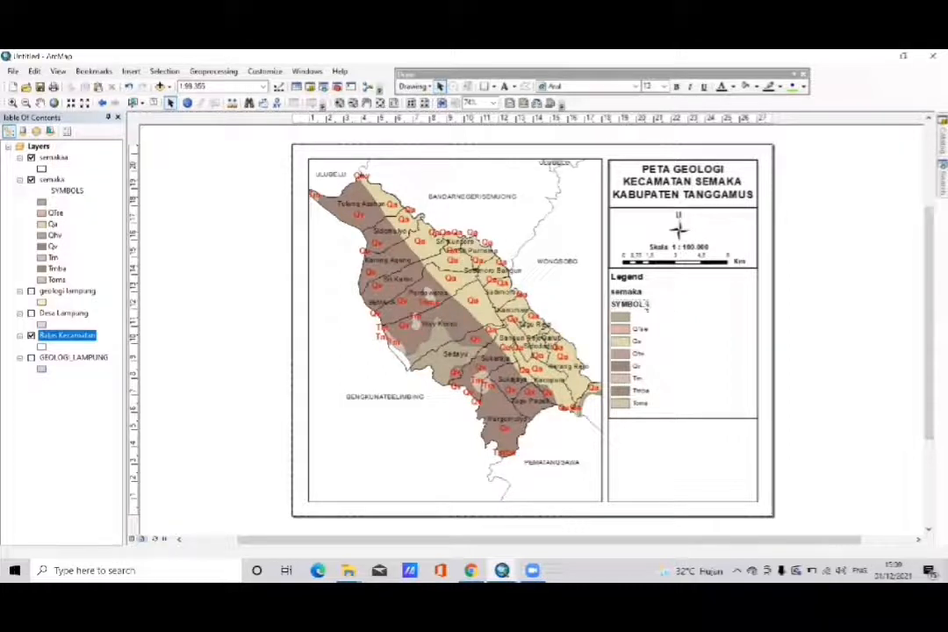
{"action": "right_click", "coordinate": [645, 304]}
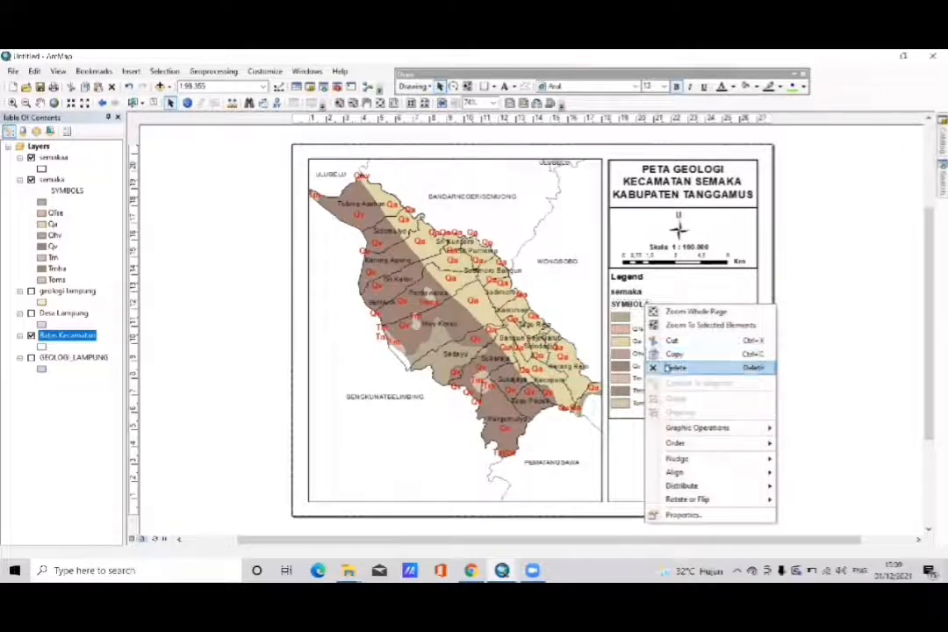
{"action": "left_click", "coordinate": [672, 367]}
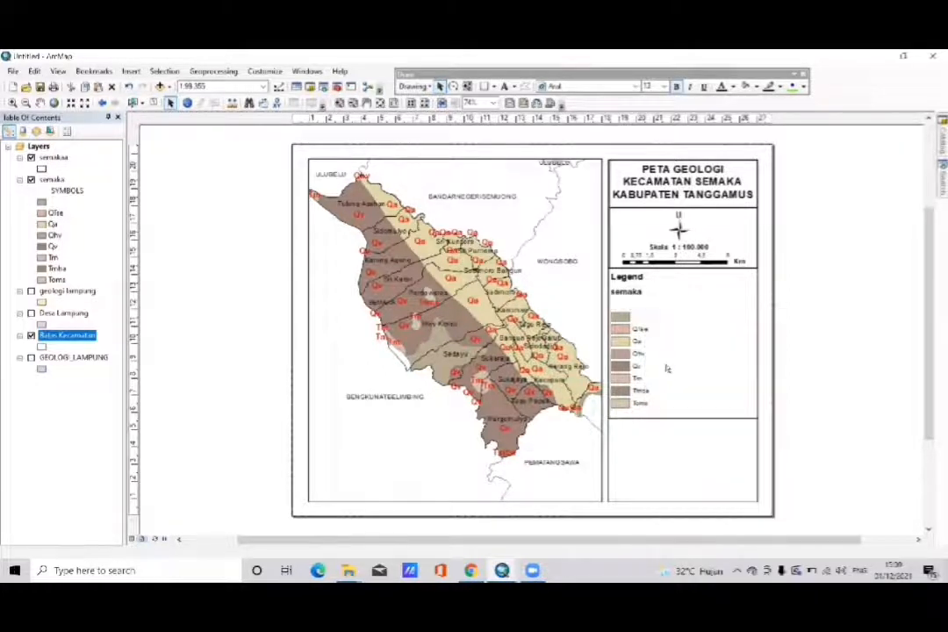
- Change the legend title text to Legenda
{"action": "right_click", "coordinate": [625, 278]}
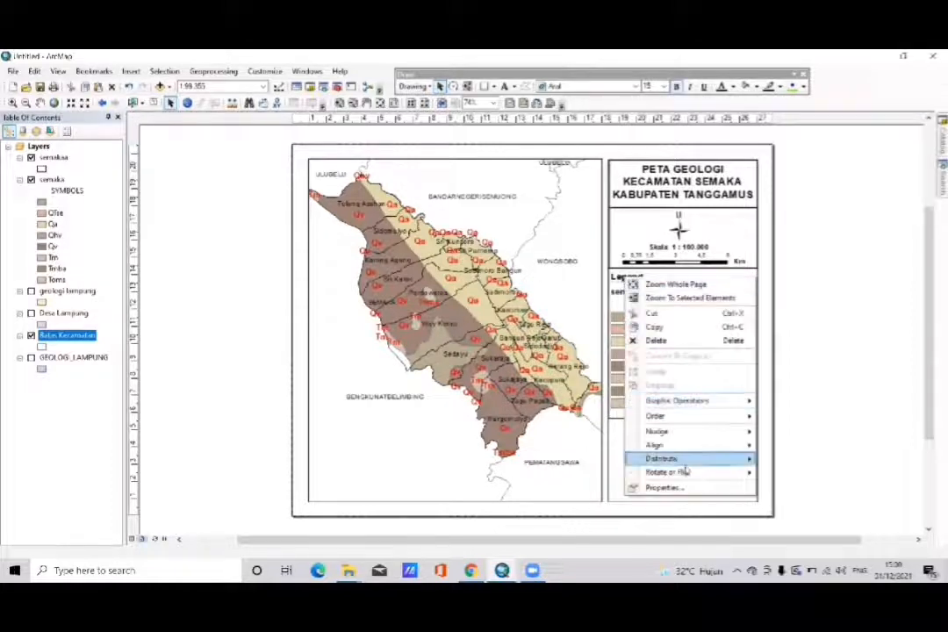
{"action": "left_click", "coordinate": [664, 488]}
{"action": "left_click", "coordinate": [443, 258]}
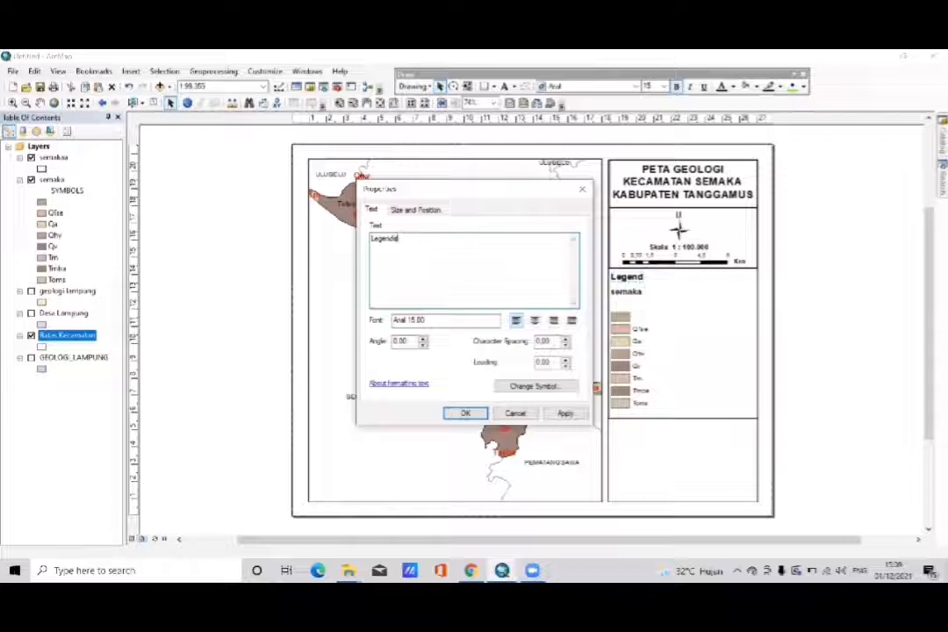
{"action": "left_click", "coordinate": [466, 412]}
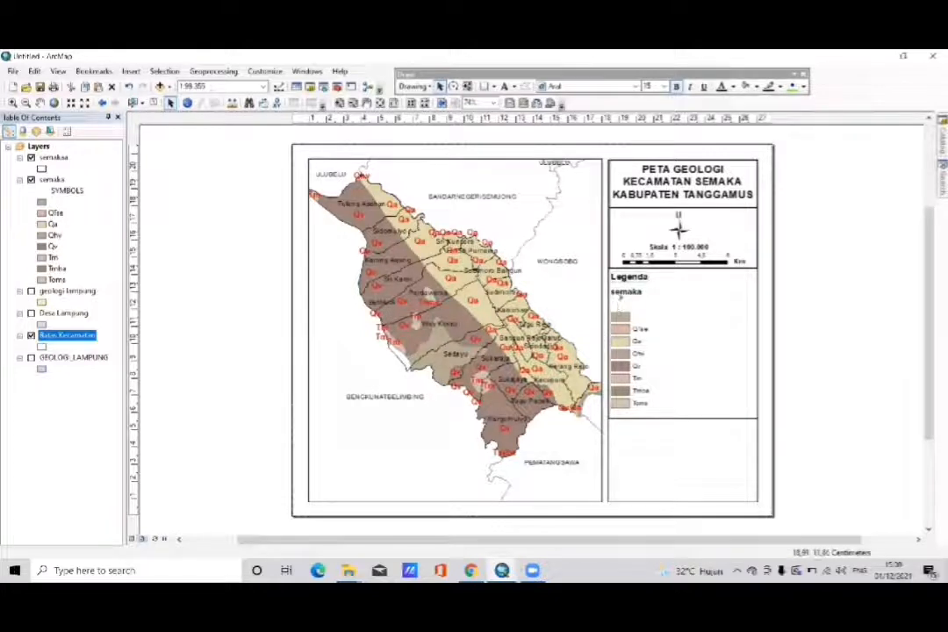
- Replace the semaka heading in the legend with the text Formasi Geologi
{"action": "left_click", "coordinate": [619, 298]}
{"action": "right_click", "coordinate": [618, 298]}
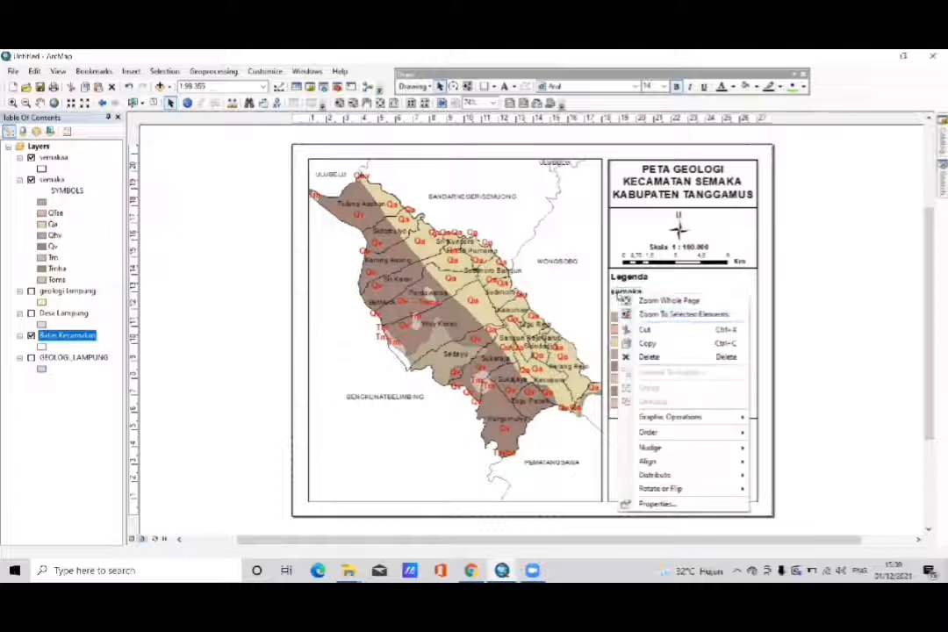
{"action": "left_click", "coordinate": [656, 504]}
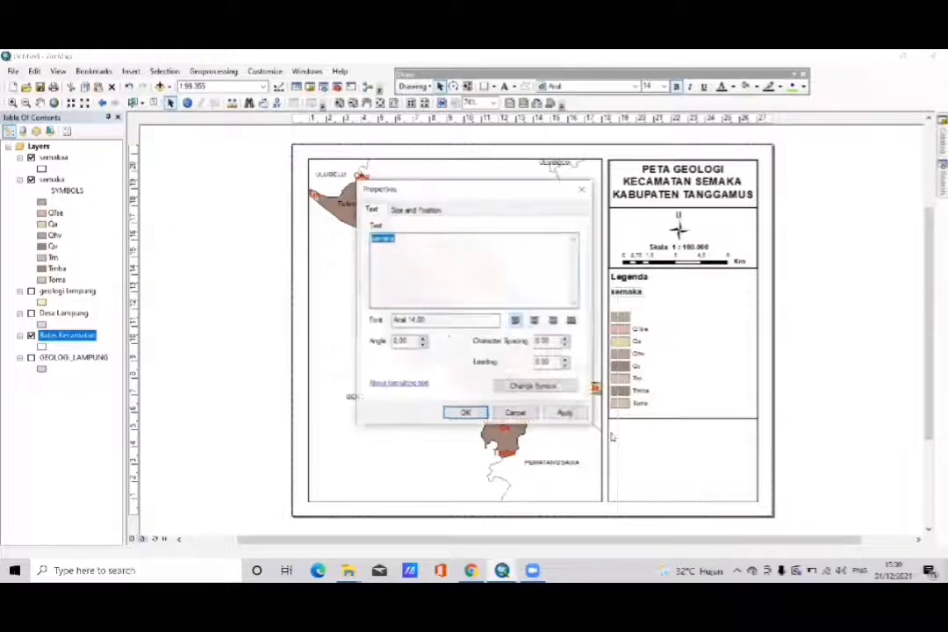
{"action": "key", "text": "BackSpace"}
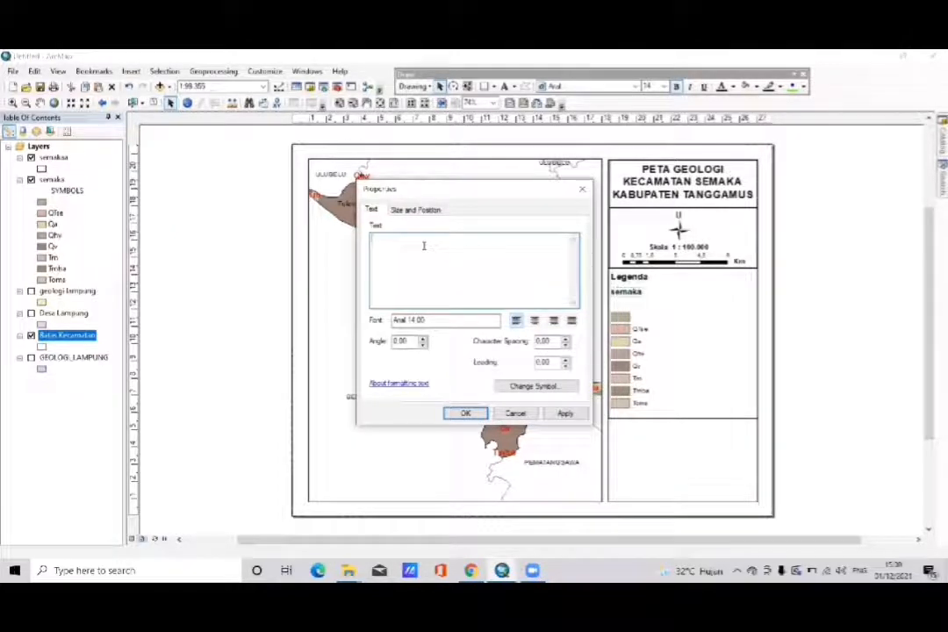
{"action": "type", "text": "Fo"}
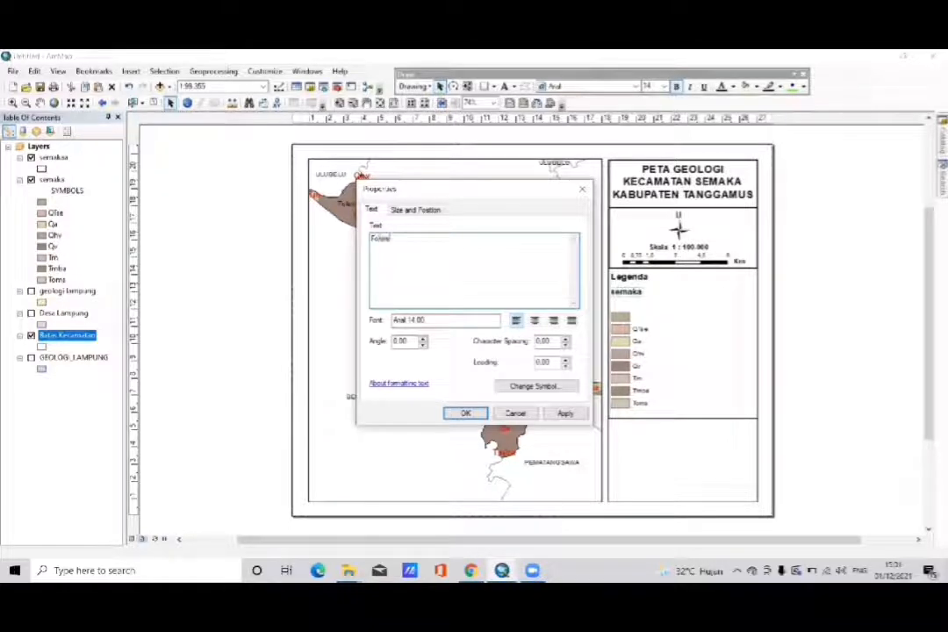
{"action": "type", "text": "rmasi Geolo"}
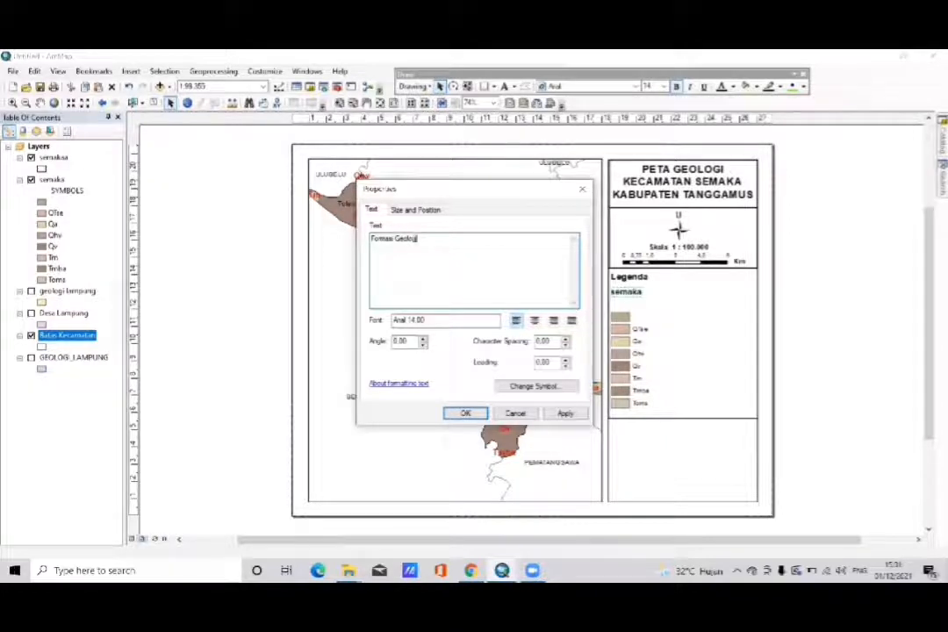
{"action": "type", "text": "gi"}
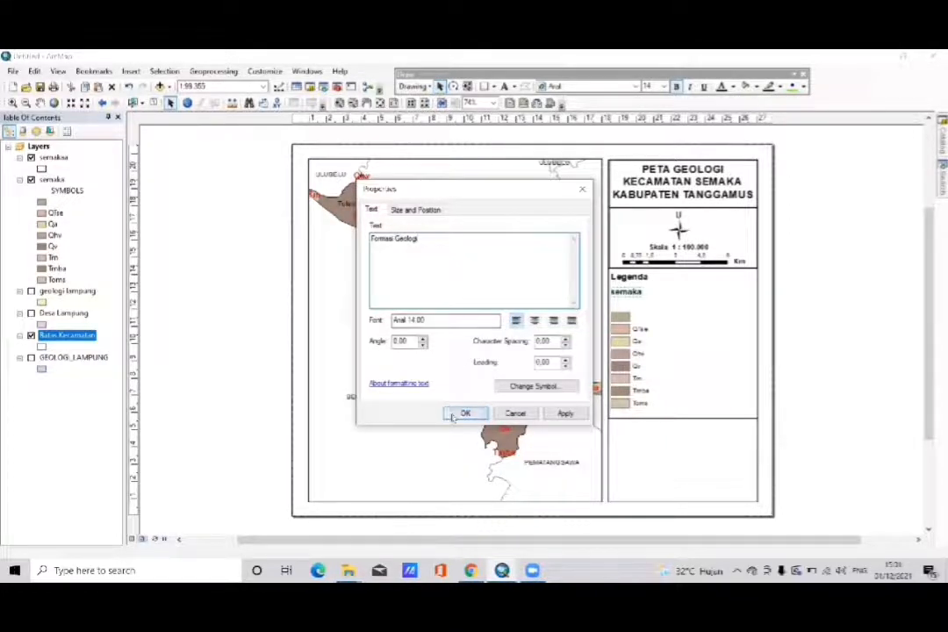
{"action": "left_click", "coordinate": [454, 413]}
{"action": "left_click", "coordinate": [642, 293]}
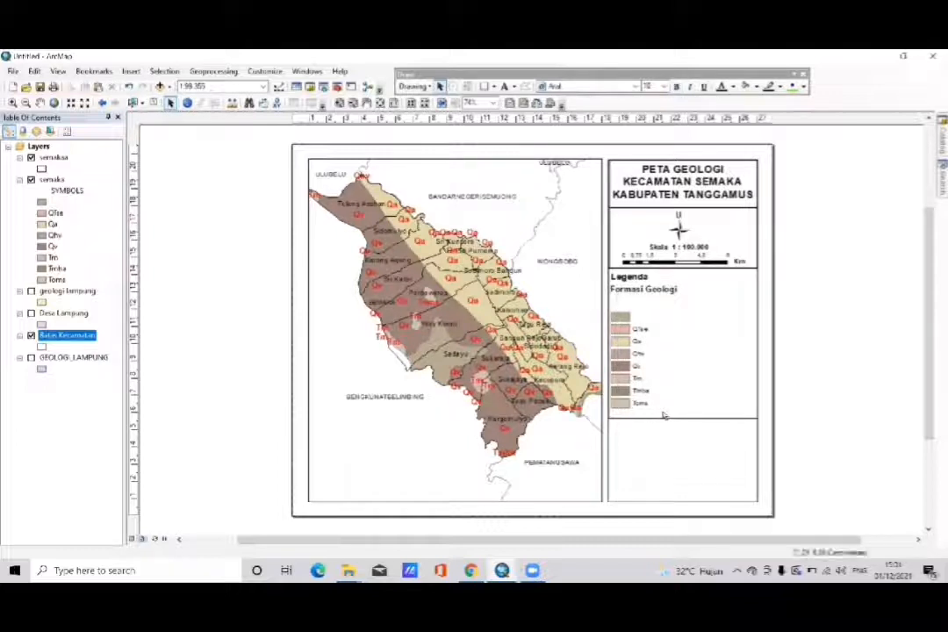
- Move the unlabelled colour patch up to sit directly beneath the Formasi Geologi heading
{"action": "mouse_move", "coordinate": [663, 411]}
{"action": "left_mouse_down"}
{"action": "mouse_move", "coordinate": [613, 337]}
{"action": "mouse_move", "coordinate": [609, 308]}
{"action": "left_mouse_up"}
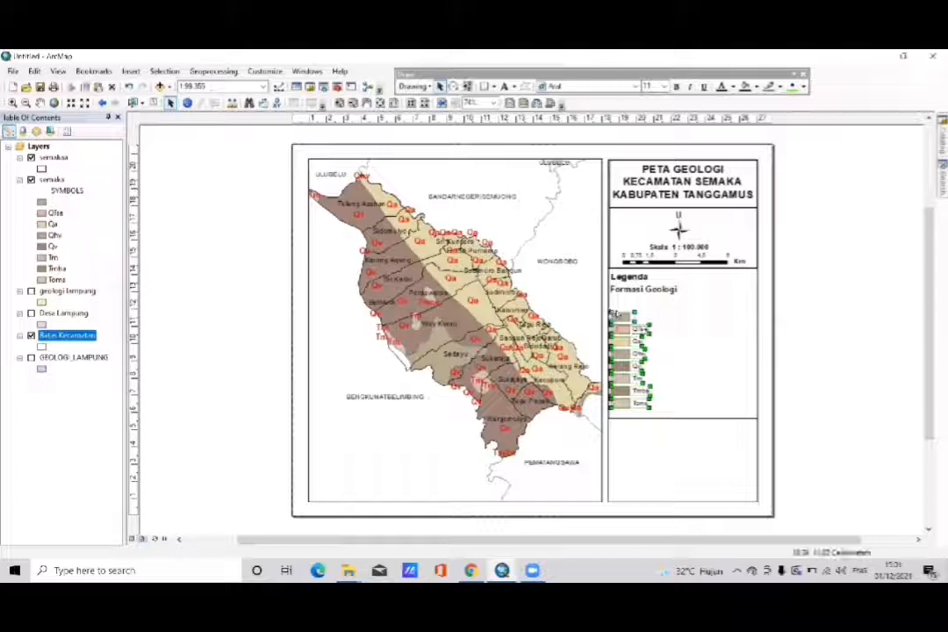
{"action": "left_click", "coordinate": [641, 329]}
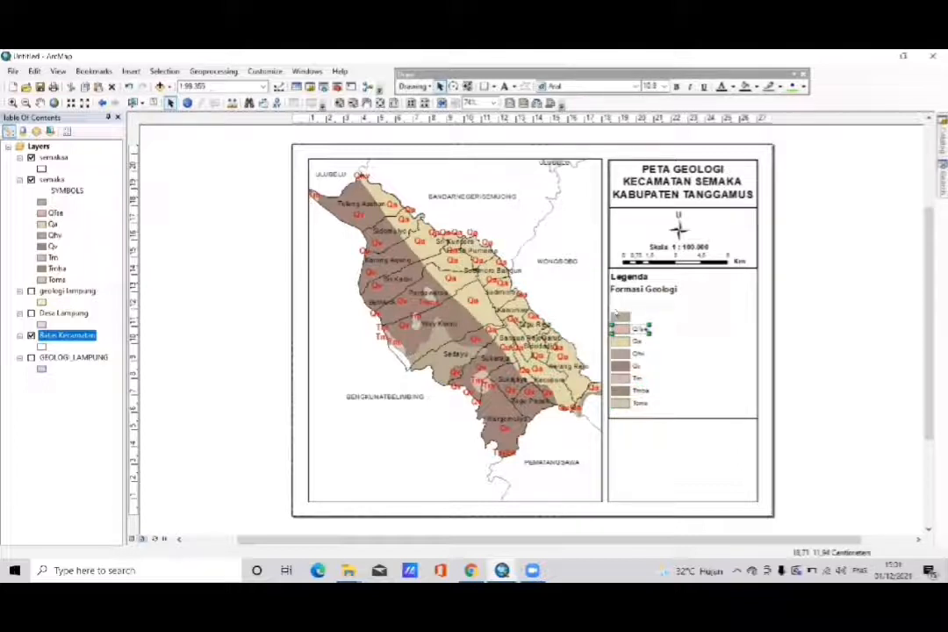
{"action": "left_click", "coordinate": [623, 327]}
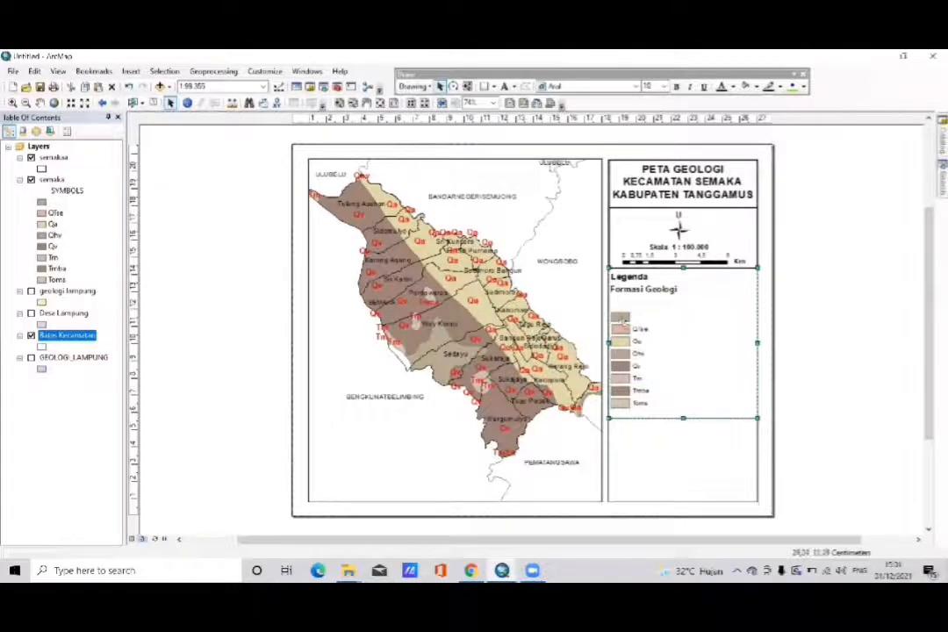
{"action": "left_click", "coordinate": [623, 321]}
{"action": "left_click", "coordinate": [621, 319]}
{"action": "left_click", "coordinate": [620, 317]}
{"action": "left_click_drag", "start_coordinate": [620, 318], "coordinate": [620, 302]}
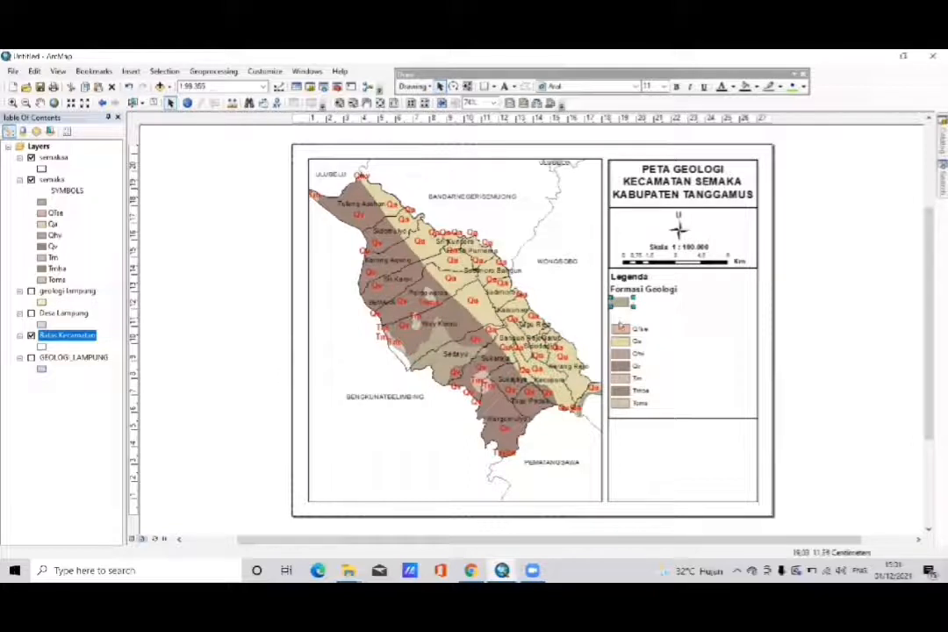
- Move the QTse and Qa legend entries up beneath the unlabelled patch, closing the gap and aligning them with it
{"action": "left_click", "coordinate": [621, 330]}
{"action": "left_click_drag", "start_coordinate": [620, 330], "coordinate": [619, 314]}
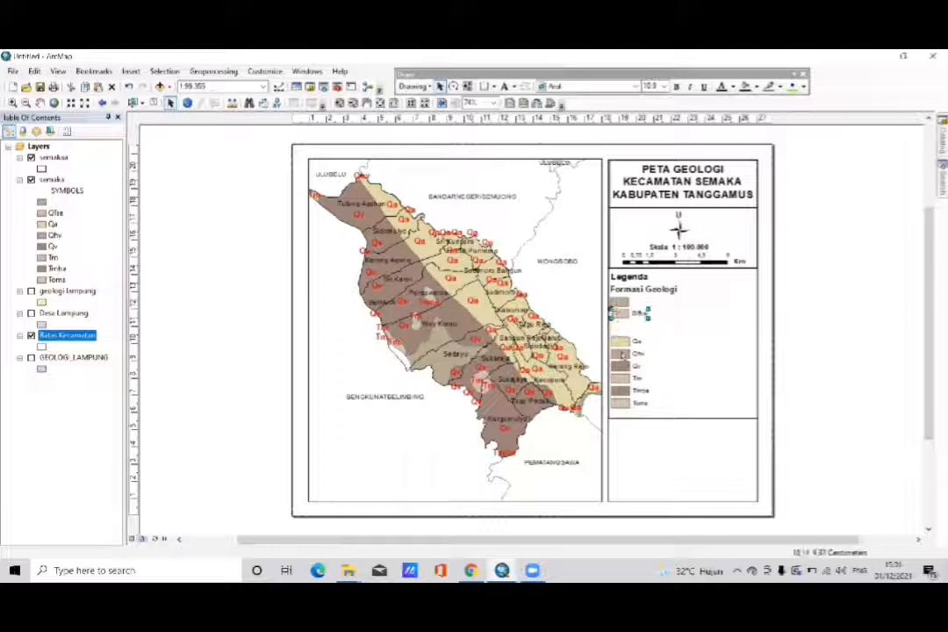
{"action": "left_click", "coordinate": [622, 338]}
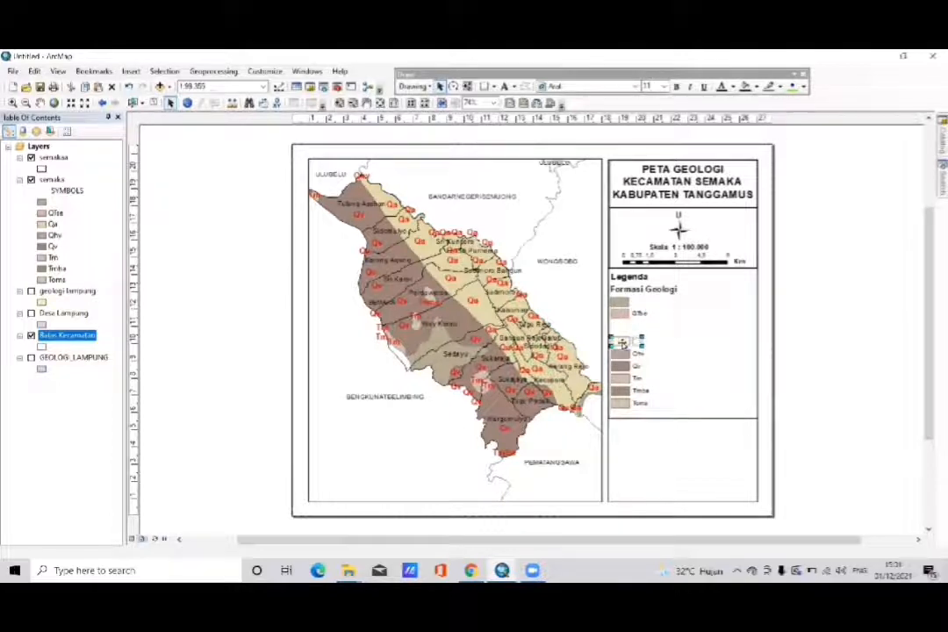
{"action": "left_click_drag", "start_coordinate": [622, 337], "coordinate": [622, 326]}
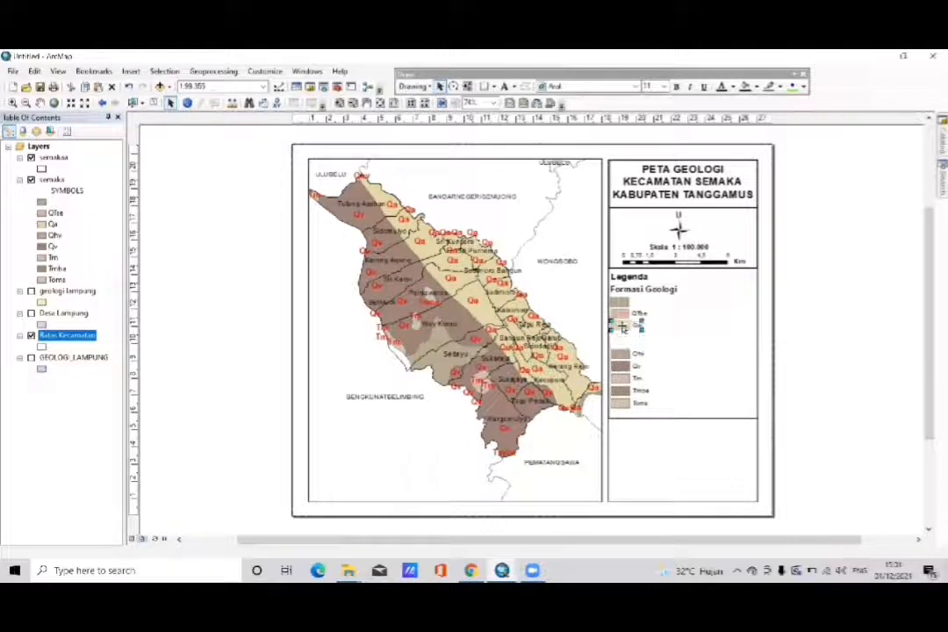
{"action": "left_click", "coordinate": [622, 317]}
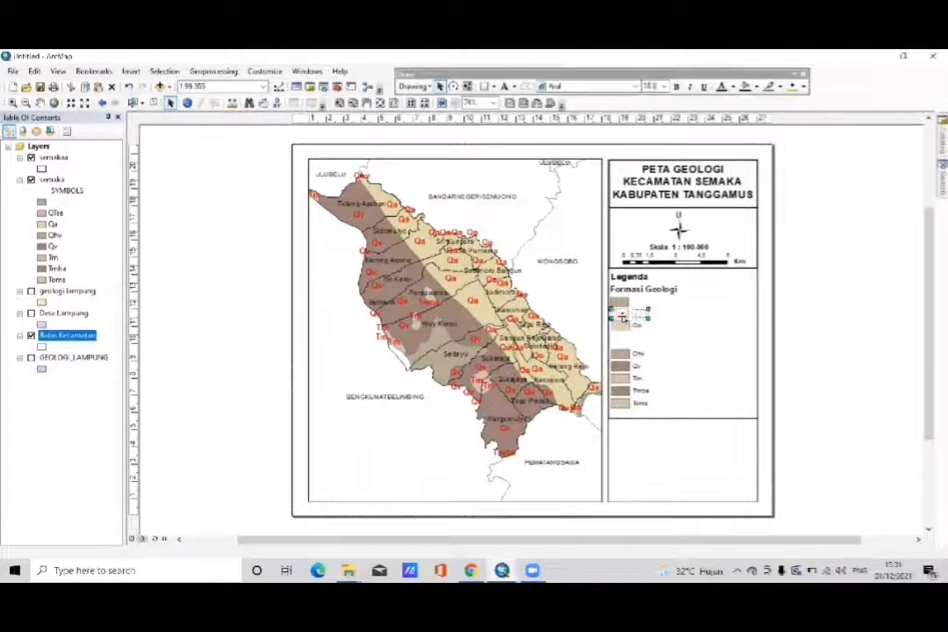
{"action": "left_click_drag", "start_coordinate": [622, 316], "coordinate": [616, 317]}
- Move the Qhv legend entry up to sit directly beneath the Qa entry
{"action": "left_click", "coordinate": [619, 353]}
{"action": "mouse_move", "coordinate": [614, 352]}
{"action": "left_mouse_down"}
{"action": "mouse_move", "coordinate": [618, 326]}
{"action": "mouse_move", "coordinate": [622, 345]}
{"action": "mouse_move", "coordinate": [622, 337]}
{"action": "left_mouse_up"}
{"action": "left_click", "coordinate": [624, 355]}
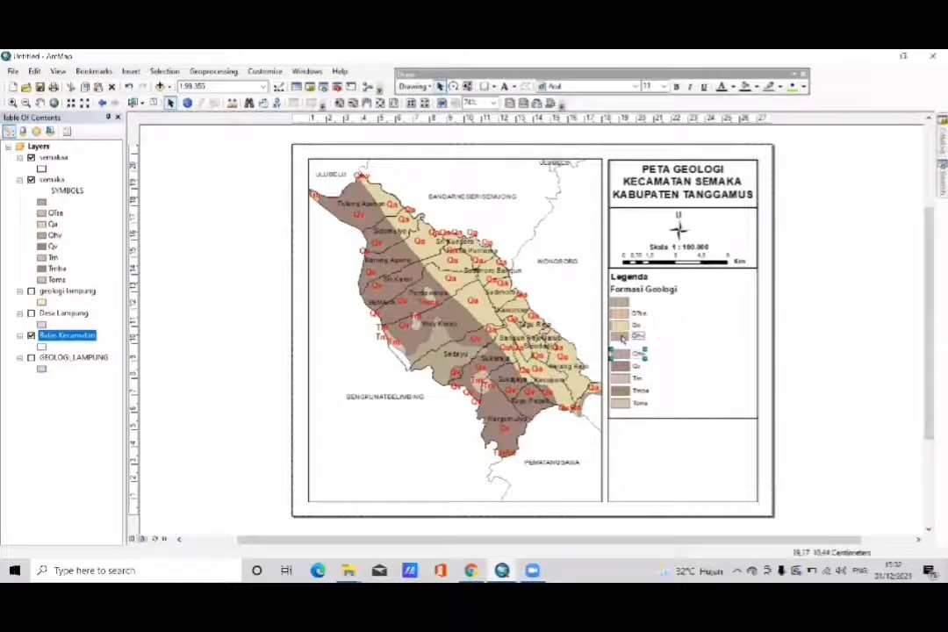
{"action": "left_click_drag", "start_coordinate": [622, 337], "coordinate": [620, 338]}
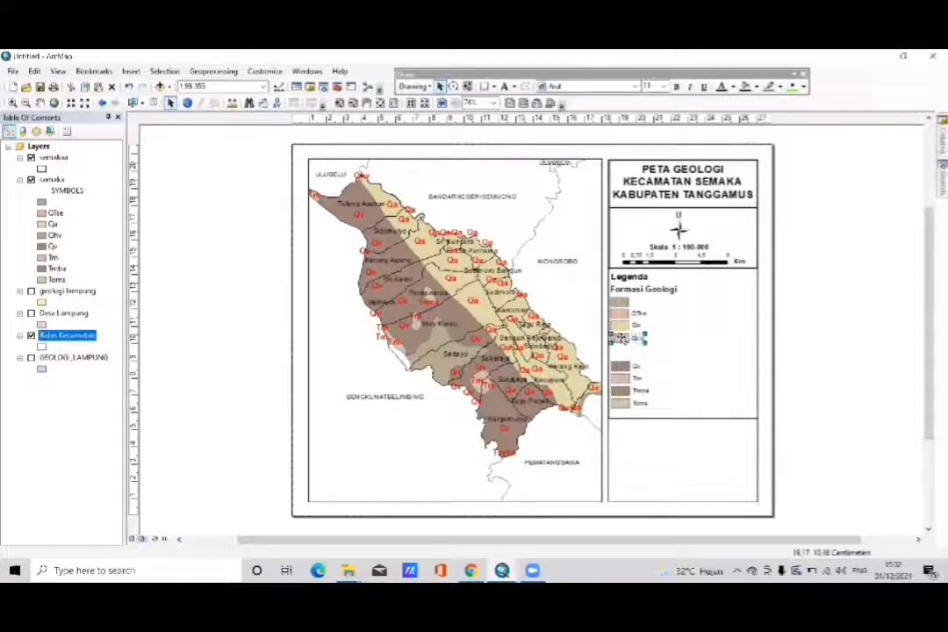
- Move the Qv and Tm legend entries up beneath the Qhv entry, closing the gap and aligning them with it
{"action": "left_click", "coordinate": [616, 367]}
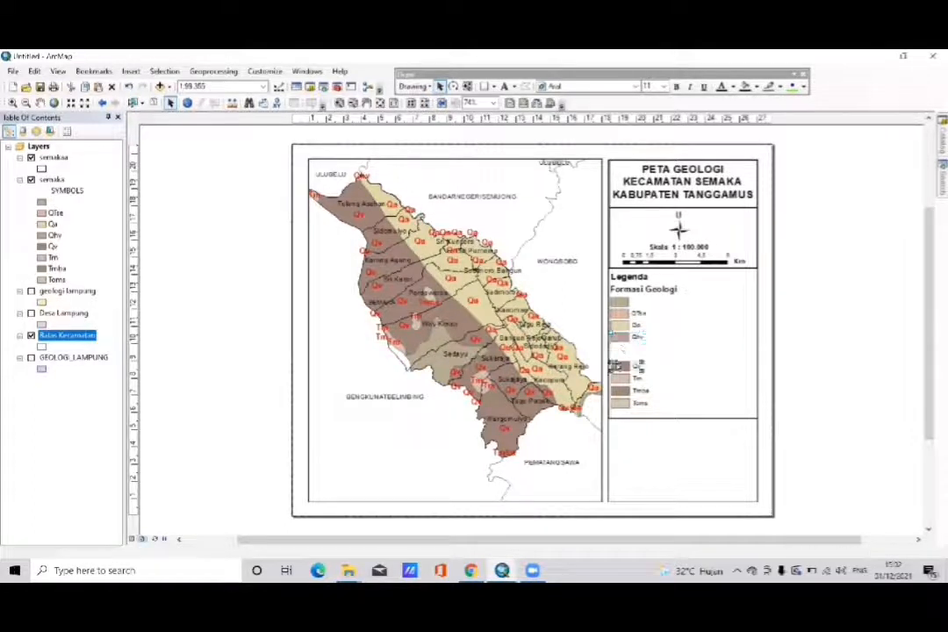
{"action": "mouse_move", "coordinate": [616, 367]}
{"action": "left_mouse_down"}
{"action": "mouse_move", "coordinate": [617, 349]}
{"action": "mouse_move", "coordinate": [624, 374]}
{"action": "mouse_move", "coordinate": [621, 362]}
{"action": "left_mouse_up"}
{"action": "left_click", "coordinate": [623, 378]}
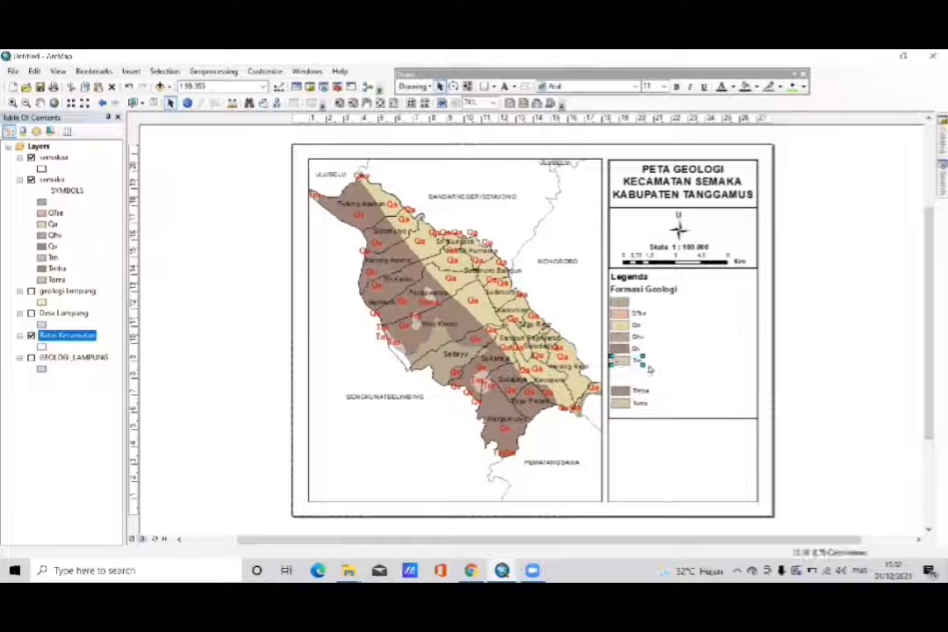
{"action": "left_click", "coordinate": [675, 372]}
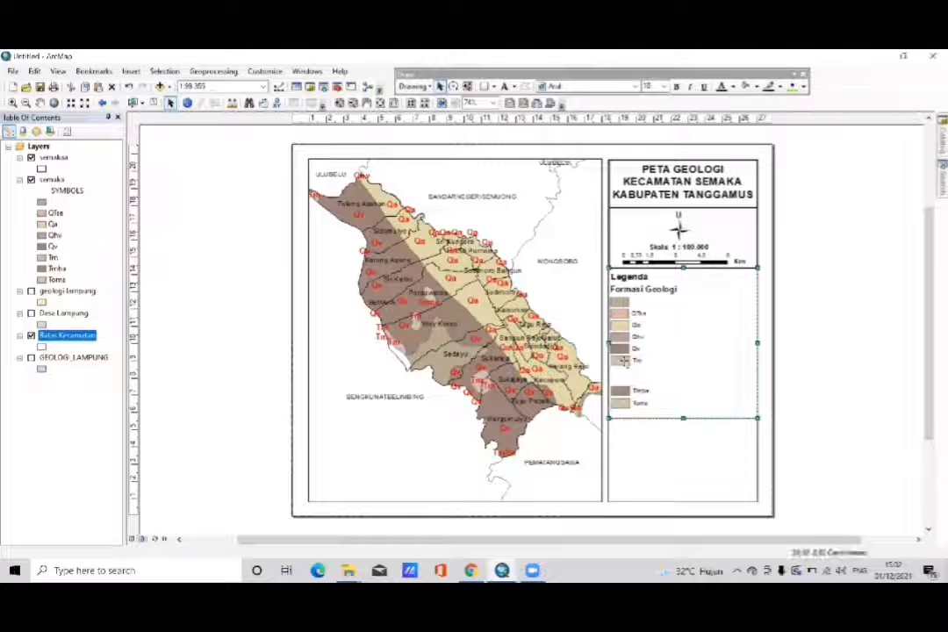
{"action": "left_click_drag", "start_coordinate": [621, 361], "coordinate": [620, 360]}
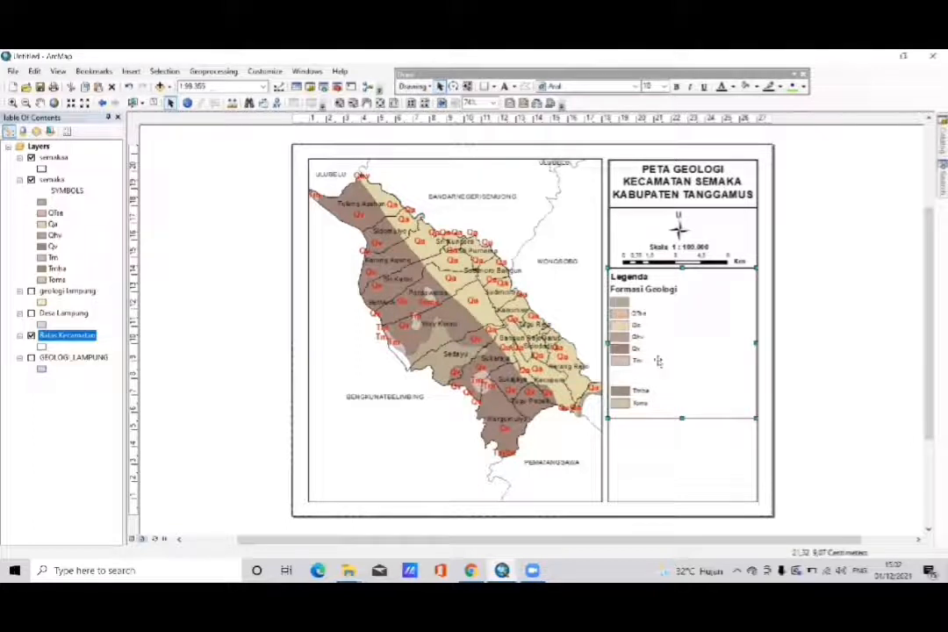
{"action": "left_click_drag", "start_coordinate": [658, 360], "coordinate": [659, 361]}
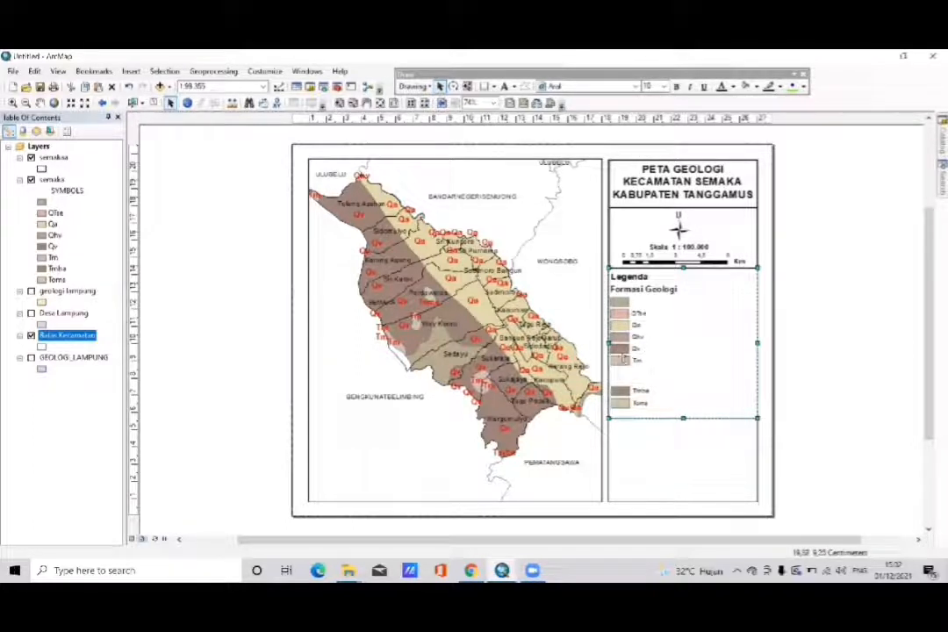
{"action": "left_click", "coordinate": [620, 361]}
{"action": "left_click", "coordinate": [620, 361]}
{"action": "left_click", "coordinate": [618, 362]}
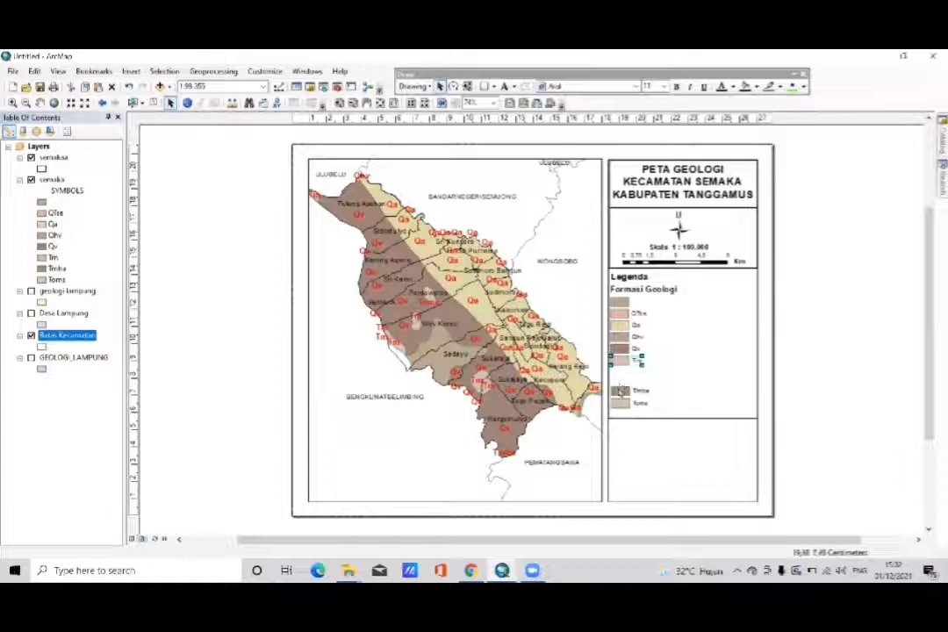
- Move the Tmba and Toms legend entries up beneath the Tm entry so the column of patches is evenly spaced
{"action": "left_click", "coordinate": [618, 390]}
{"action": "left_click_drag", "start_coordinate": [618, 389], "coordinate": [618, 373]}
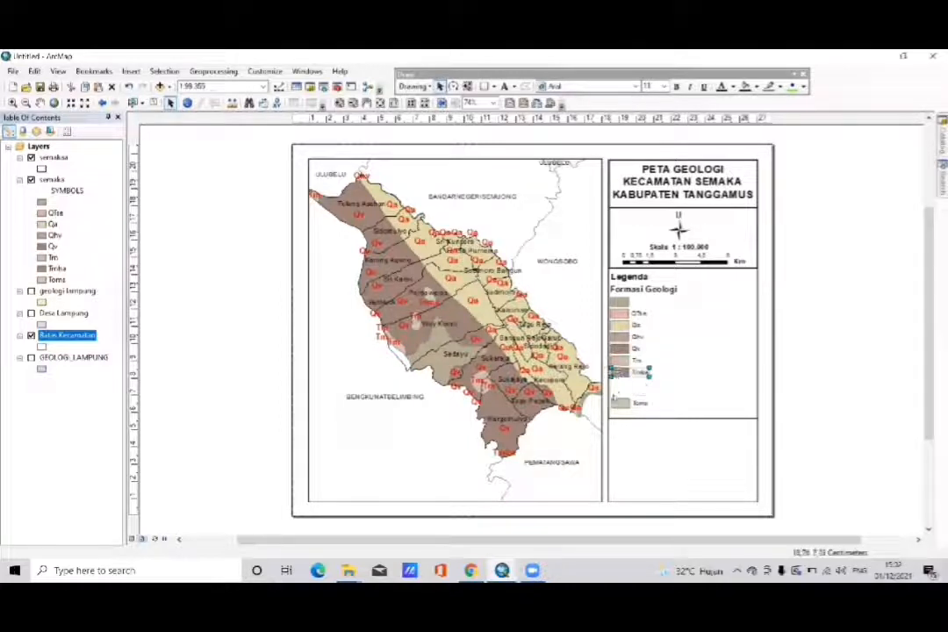
{"action": "left_click", "coordinate": [616, 404]}
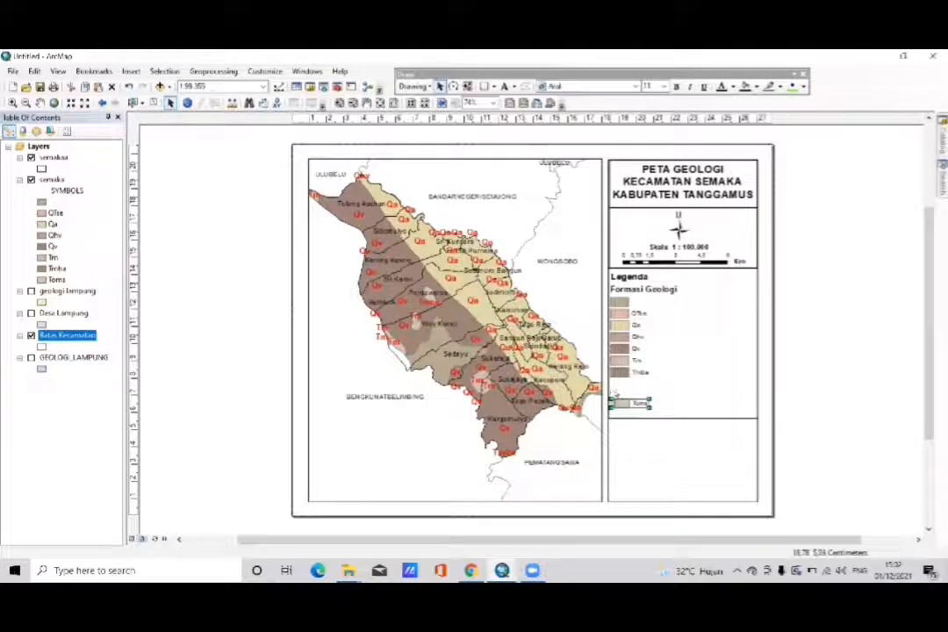
{"action": "left_click_drag", "start_coordinate": [612, 407], "coordinate": [618, 386]}
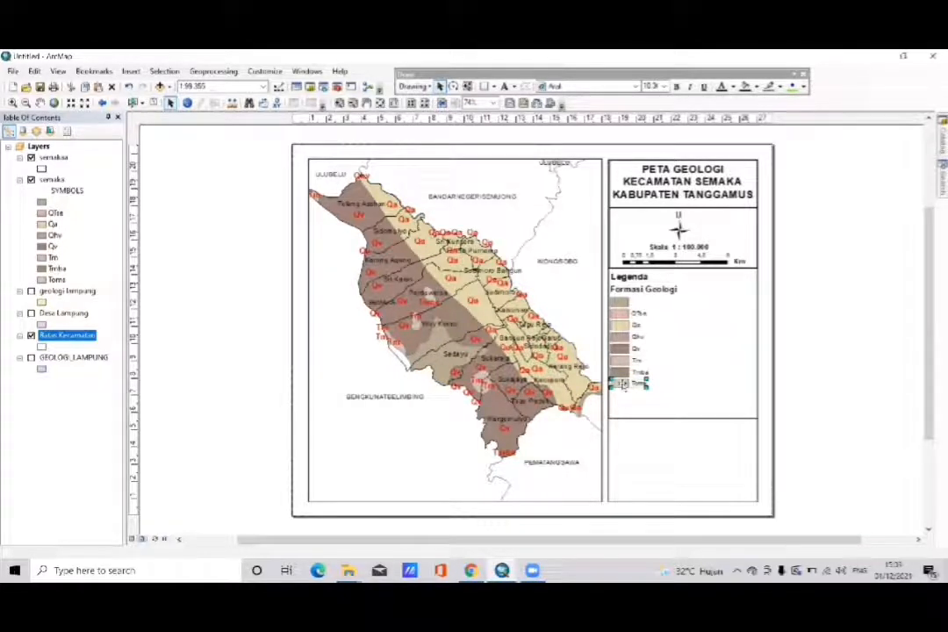
{"action": "left_click", "coordinate": [809, 369]}
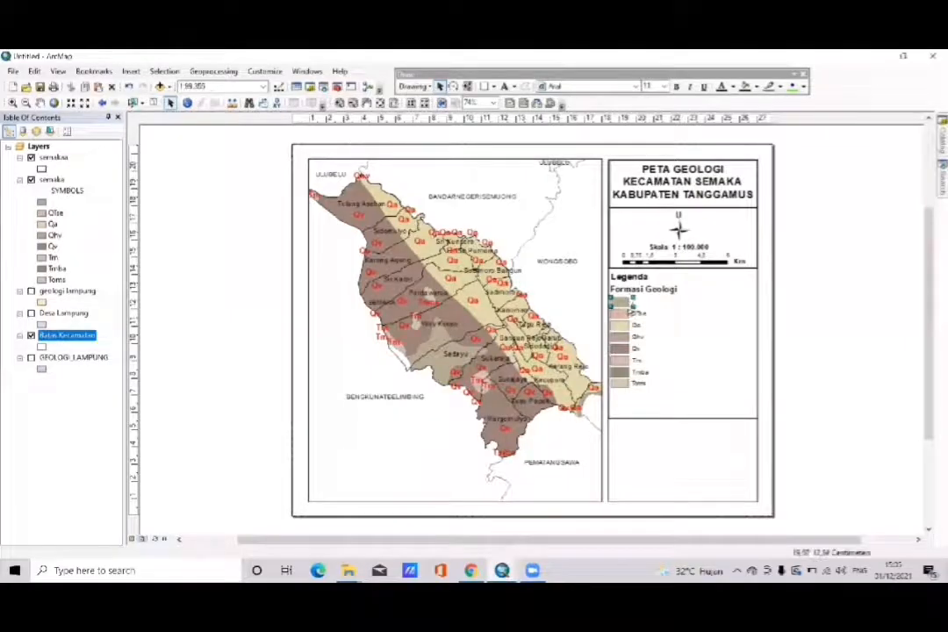
- Ungroup the QTse, Qa and Qhv legend entries so each colour patch is separate from its label
{"action": "left_click", "coordinate": [630, 312]}
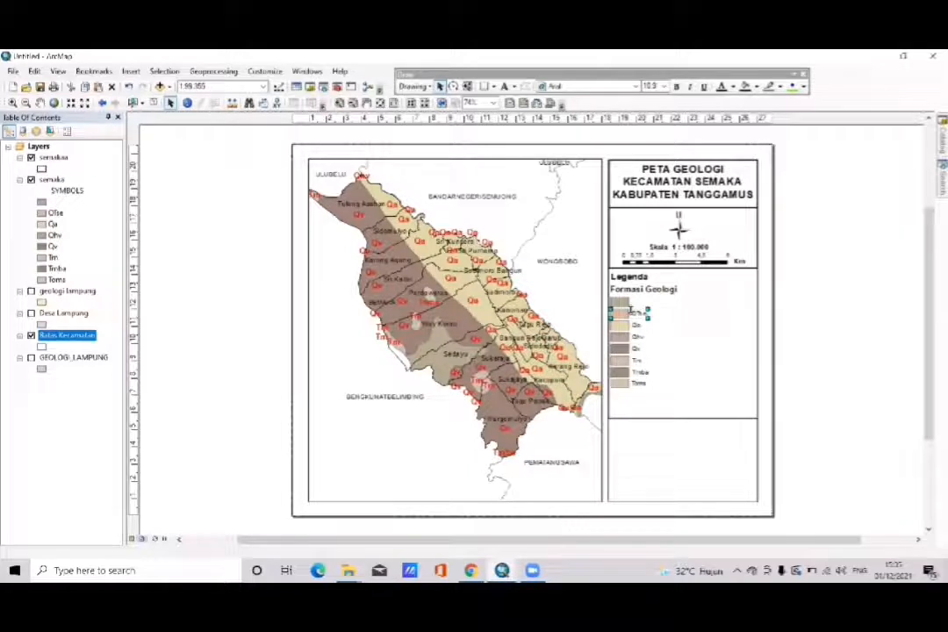
{"action": "right_click", "coordinate": [630, 311]}
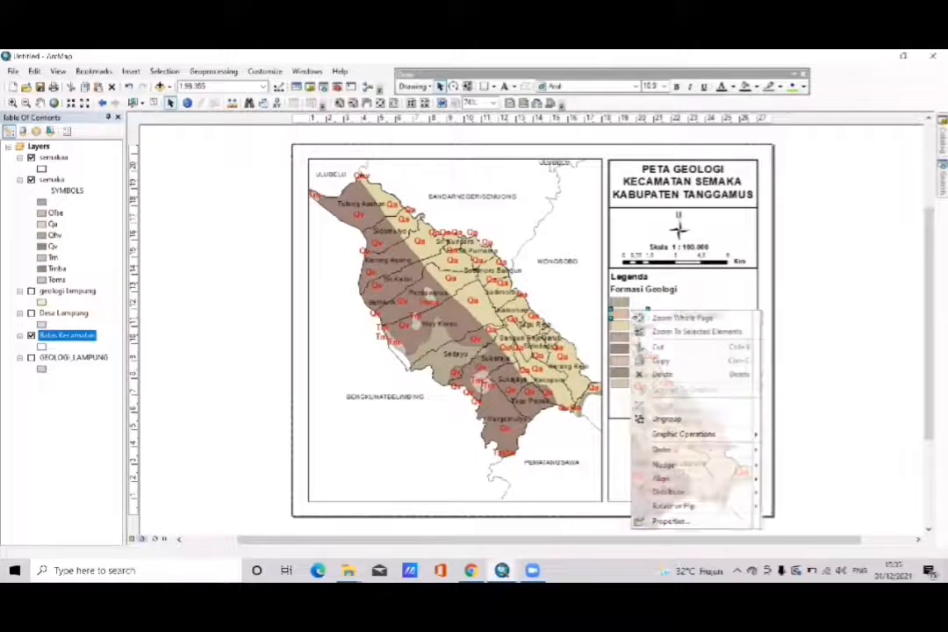
{"action": "left_click", "coordinate": [652, 420]}
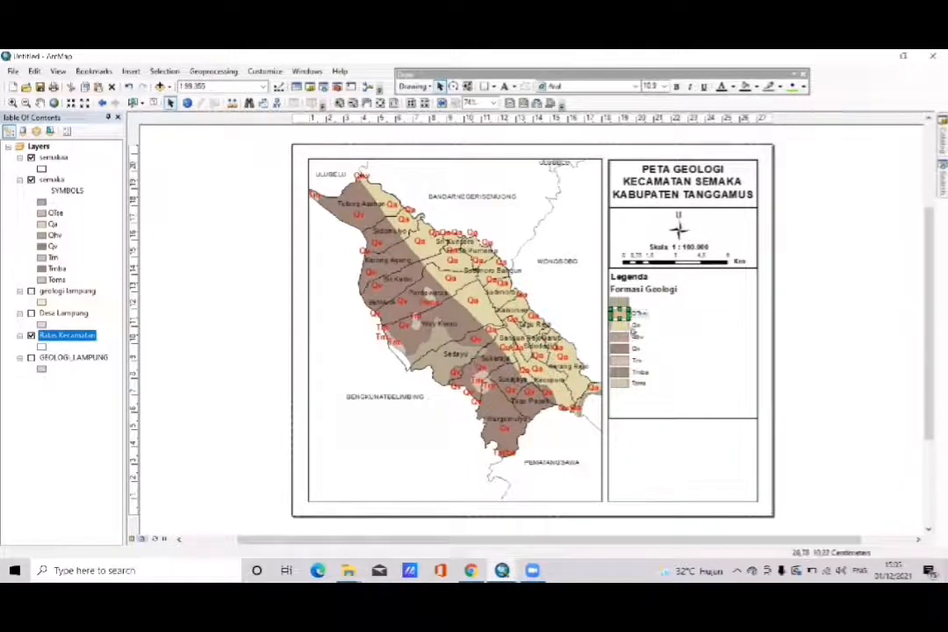
{"action": "right_click", "coordinate": [632, 327]}
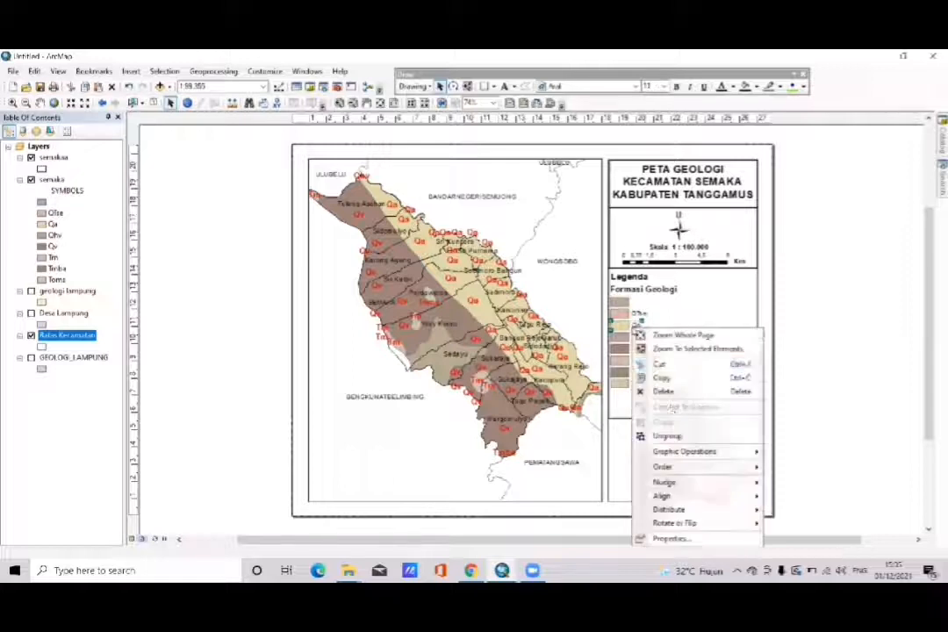
{"action": "left_click", "coordinate": [677, 437]}
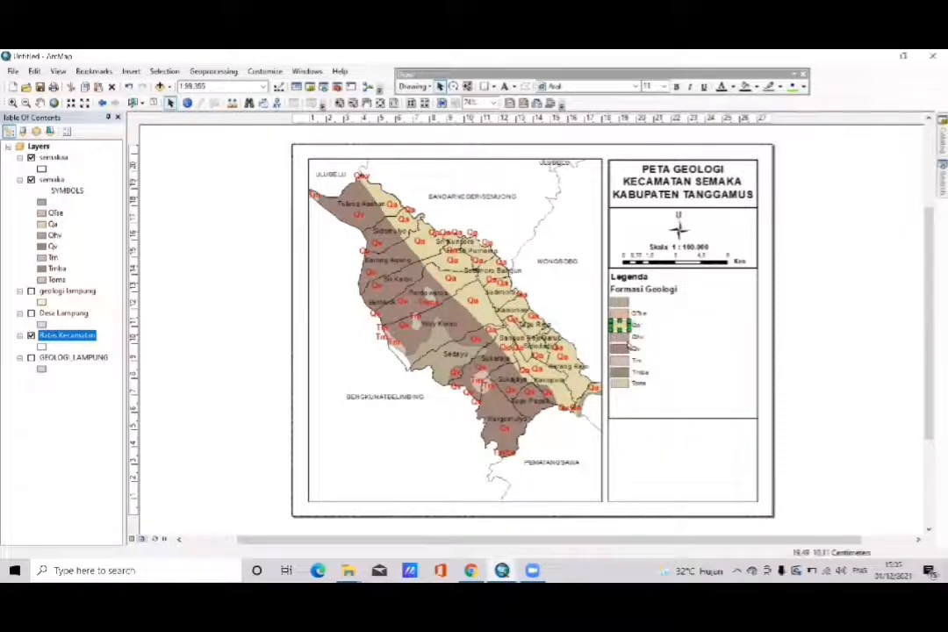
{"action": "right_click", "coordinate": [632, 339]}
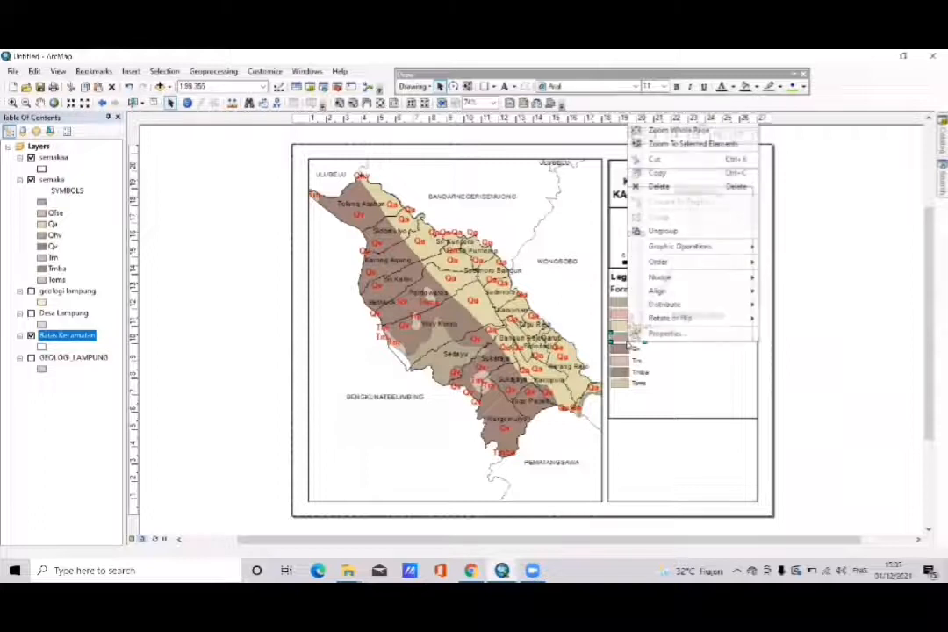
{"action": "left_click", "coordinate": [672, 231]}
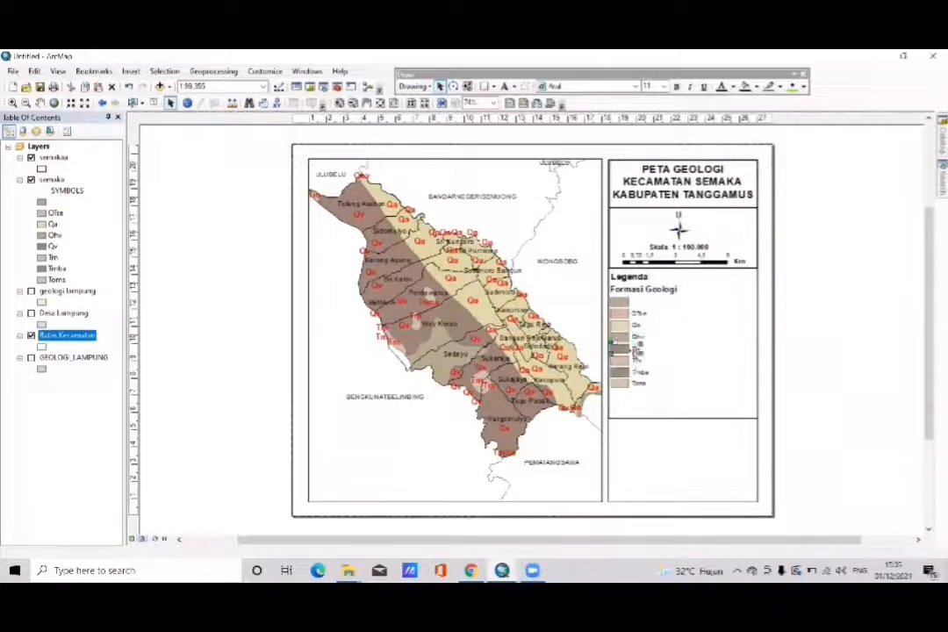
- Ungroup the Qv, Tm, Tmba and Toms legend entries into separate patches and labels
{"action": "right_click", "coordinate": [635, 348]}
{"action": "left_click", "coordinate": [669, 239]}
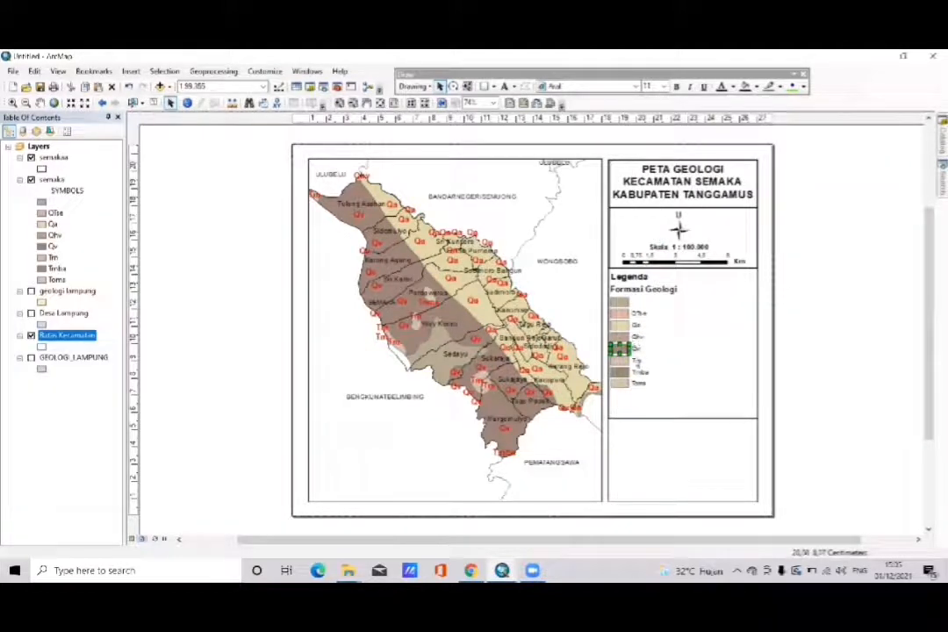
{"action": "right_click", "coordinate": [635, 359]}
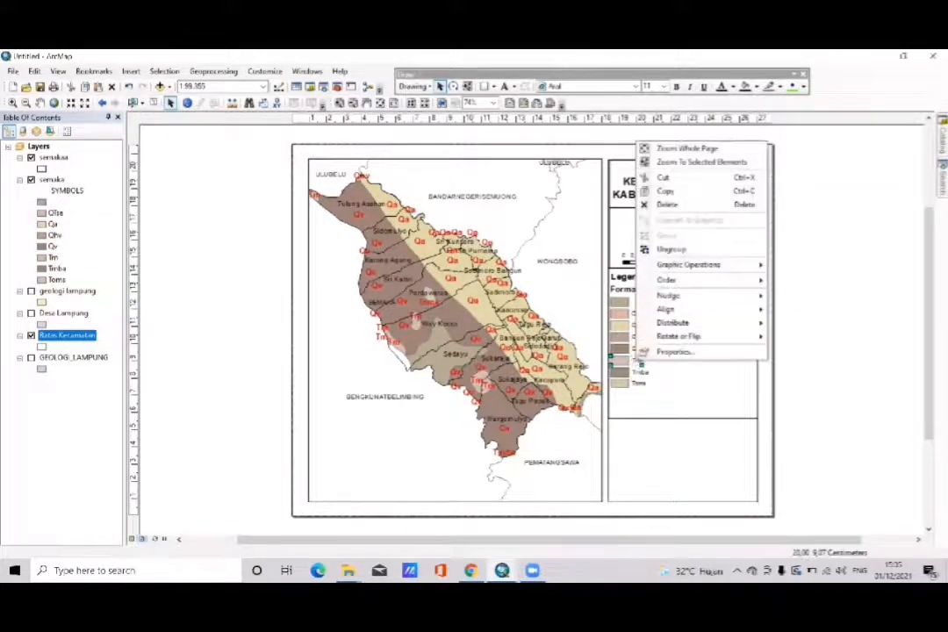
{"action": "left_click", "coordinate": [690, 253]}
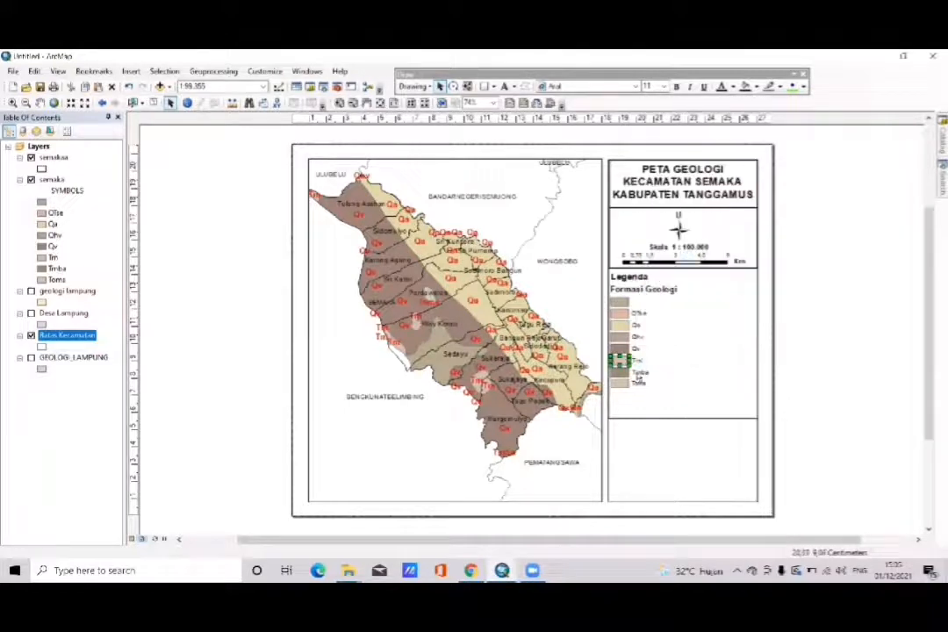
{"action": "right_click", "coordinate": [640, 373]}
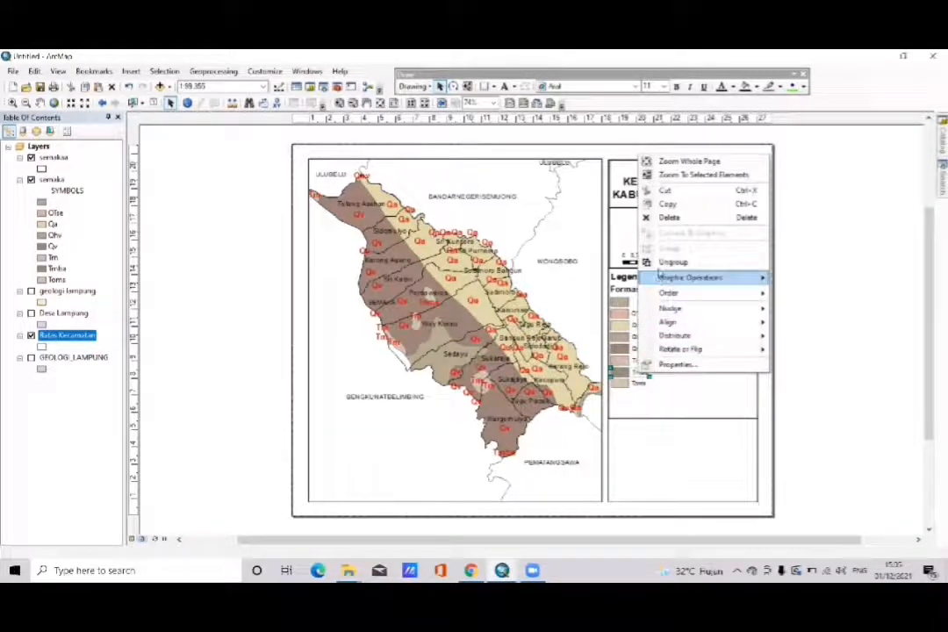
{"action": "left_click", "coordinate": [661, 263]}
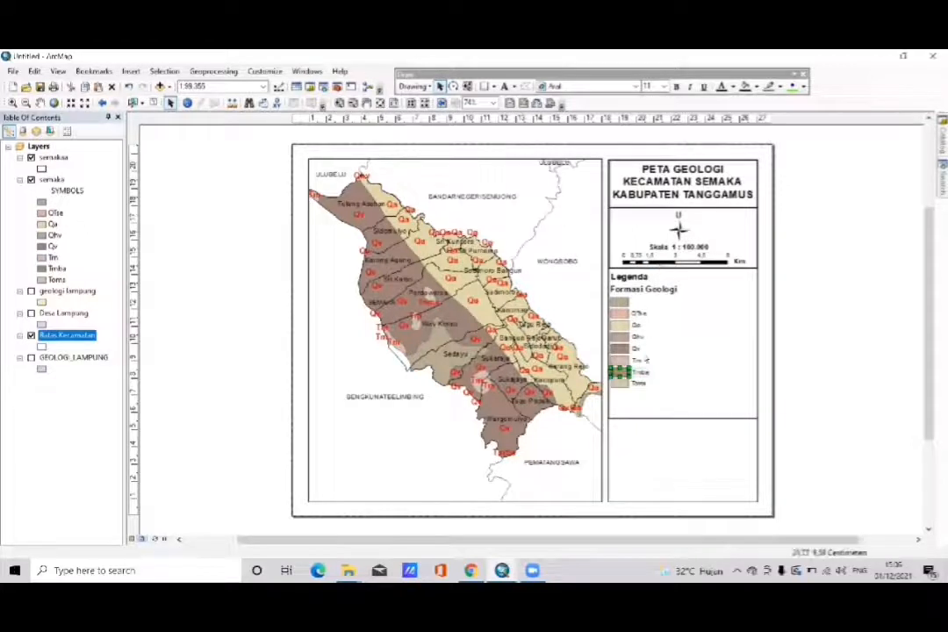
{"action": "right_click", "coordinate": [638, 382]}
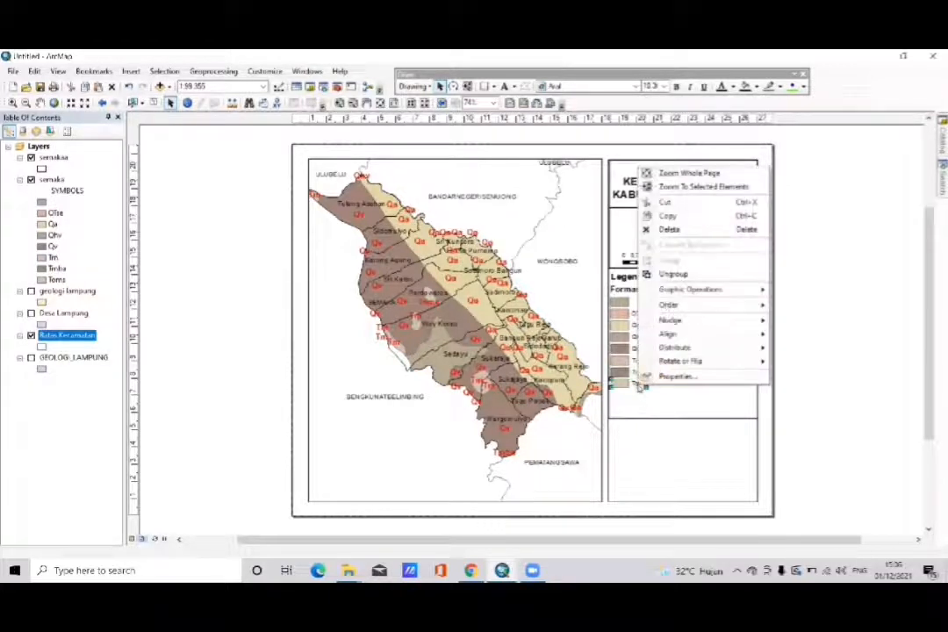
{"action": "left_click", "coordinate": [672, 273]}
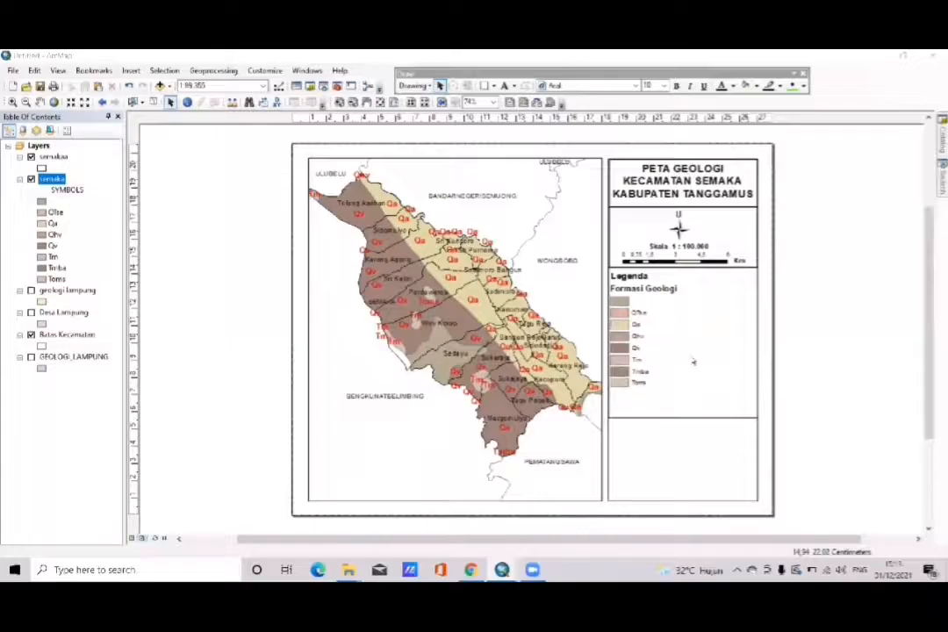
- Open the semaka layer's attribute table at its SYMBOLS and FORMASI columns and reposition it to uncover part of the layout
{"action": "right_click", "coordinate": [61, 178]}
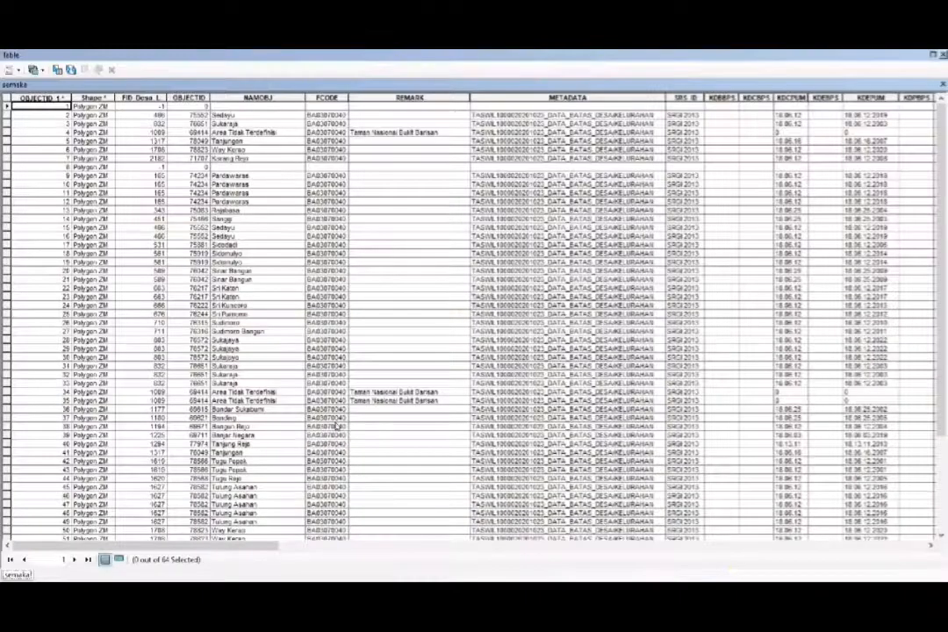
{"action": "left_click", "coordinate": [309, 549]}
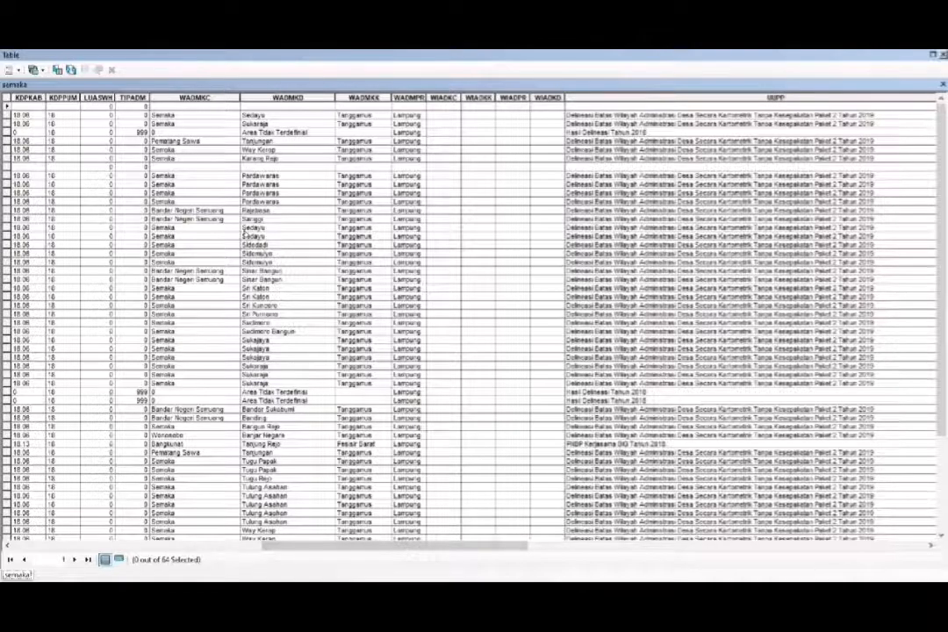
{"action": "left_click", "coordinate": [543, 546]}
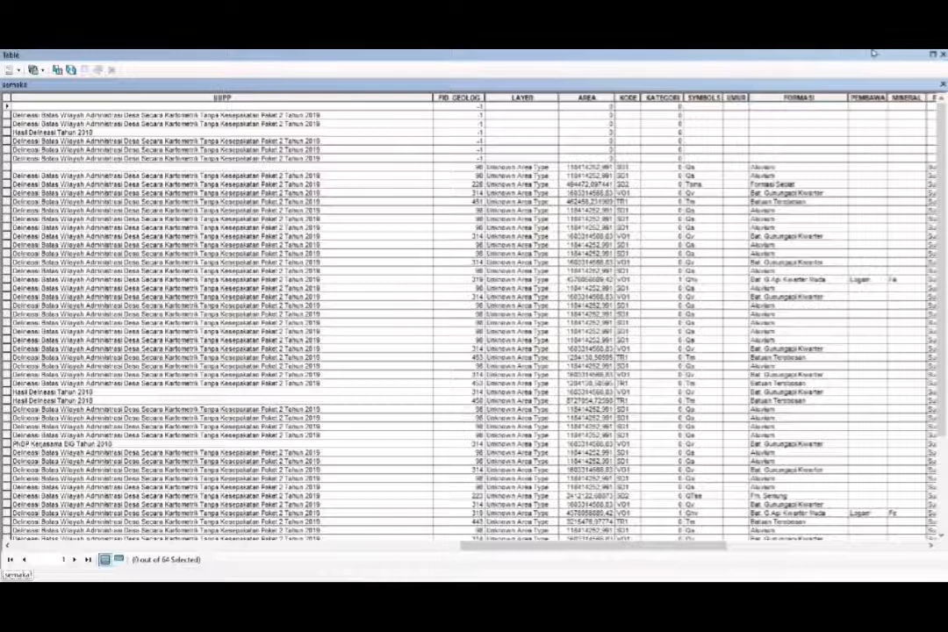
{"action": "left_click_drag", "start_coordinate": [869, 55], "coordinate": [573, 326]}
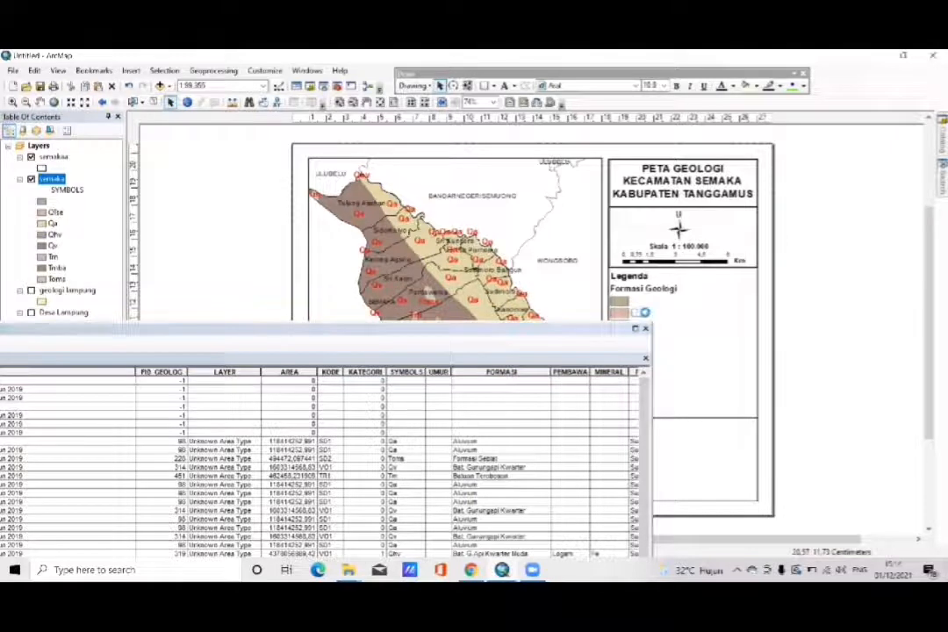
{"action": "double_click", "coordinate": [644, 314]}
{"action": "left_click", "coordinate": [477, 243]}
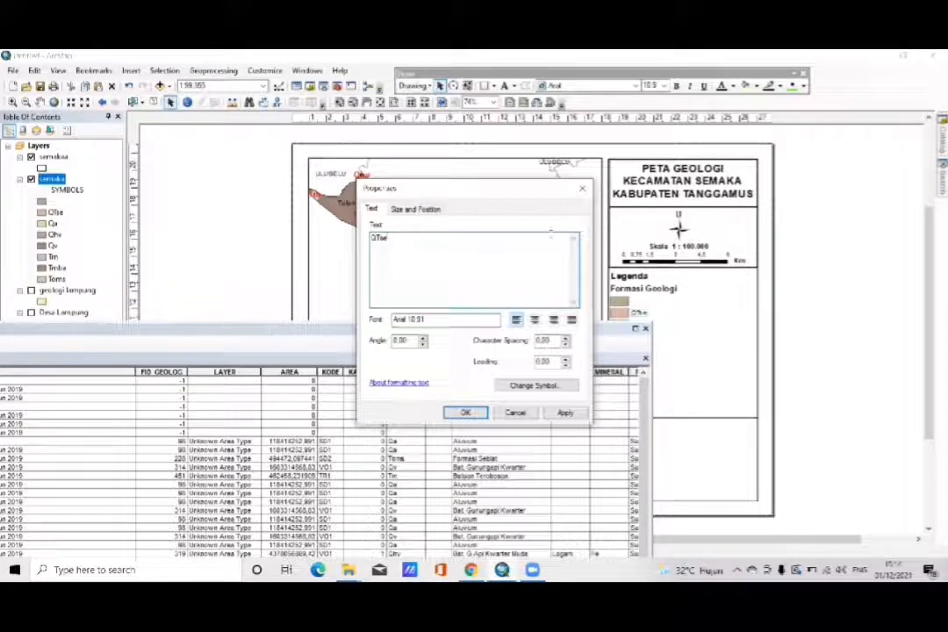
{"action": "left_click", "coordinate": [582, 188]}
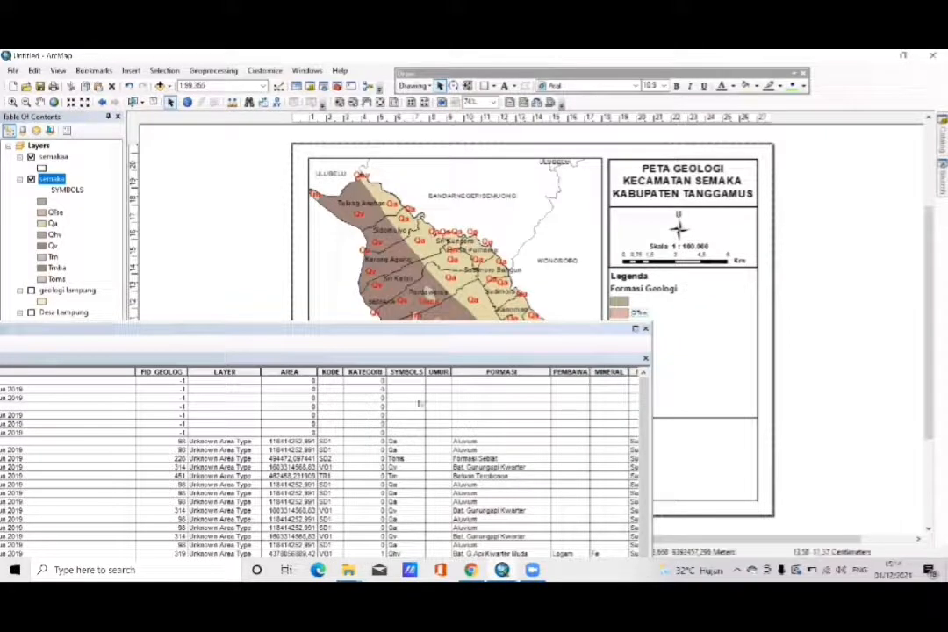
- Place the attribute table beside the legend and change the QTse label's text to QTse (Fm. Semung)
{"action": "left_click_drag", "start_coordinate": [399, 331], "coordinate": [215, 87]}
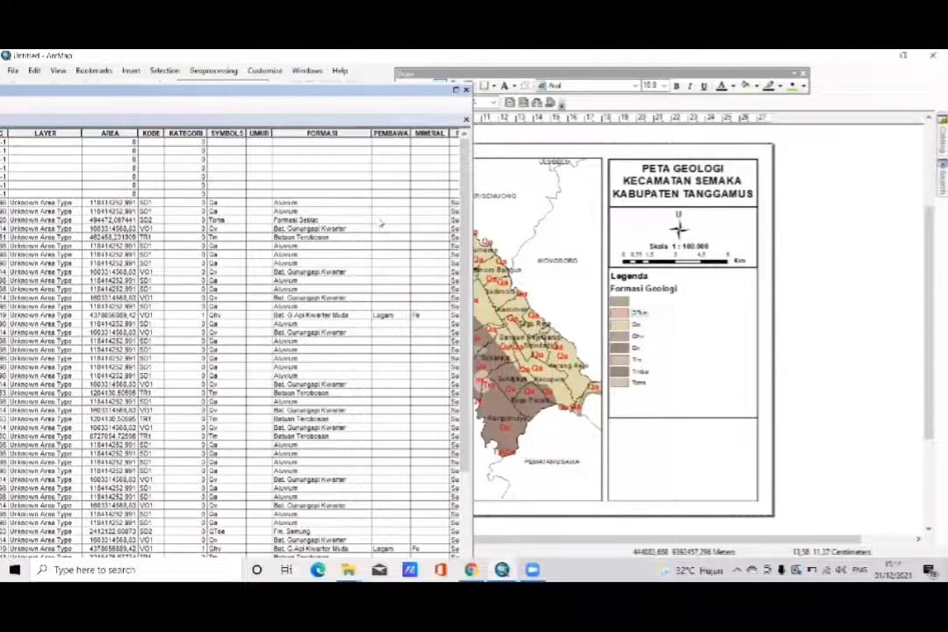
{"action": "right_click", "coordinate": [641, 315]}
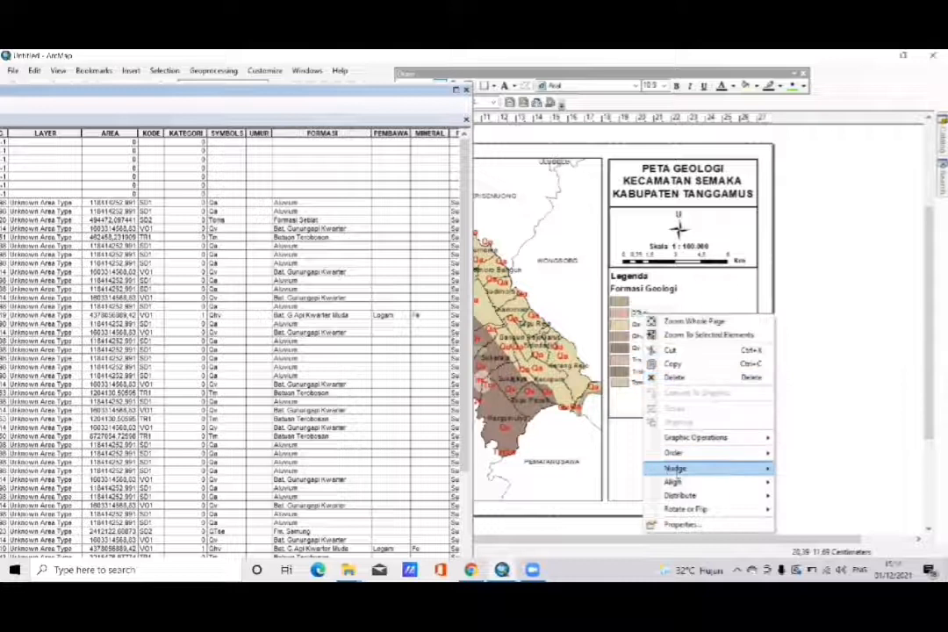
{"action": "left_click", "coordinate": [683, 523]}
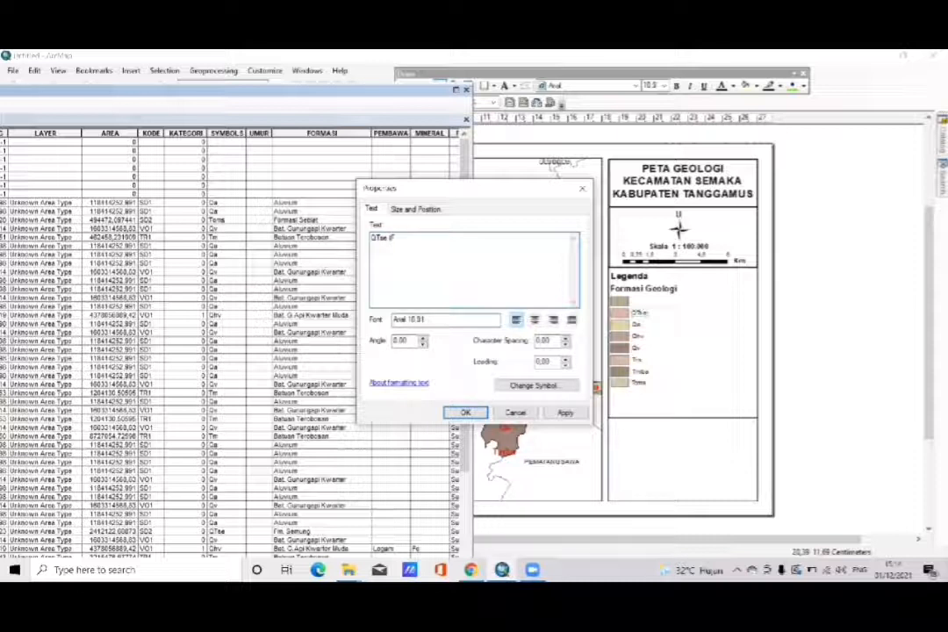
{"action": "type", "text": ". Sa"}
{"action": "type", "text": "mung)"}
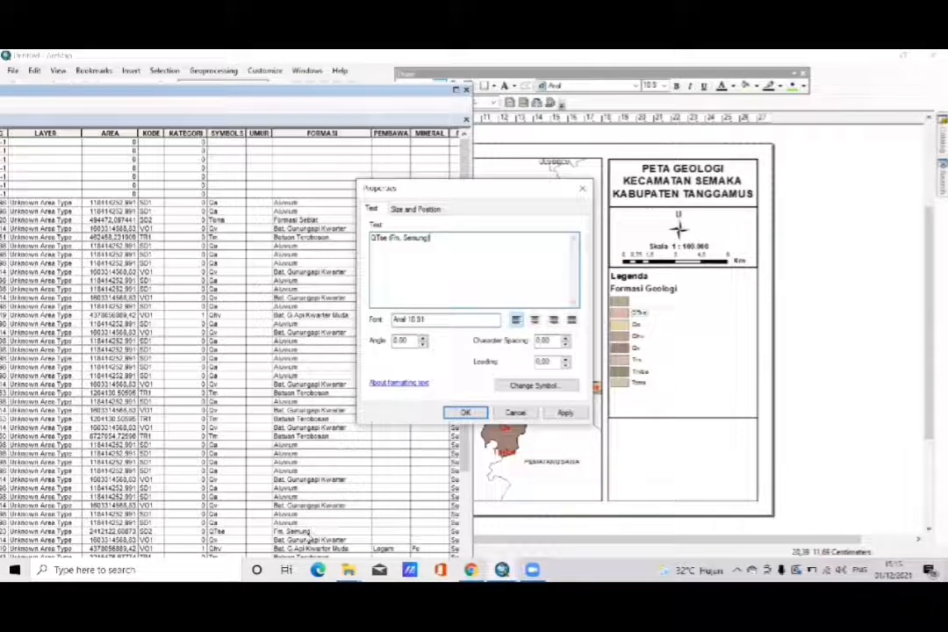
{"action": "left_click", "coordinate": [467, 411]}
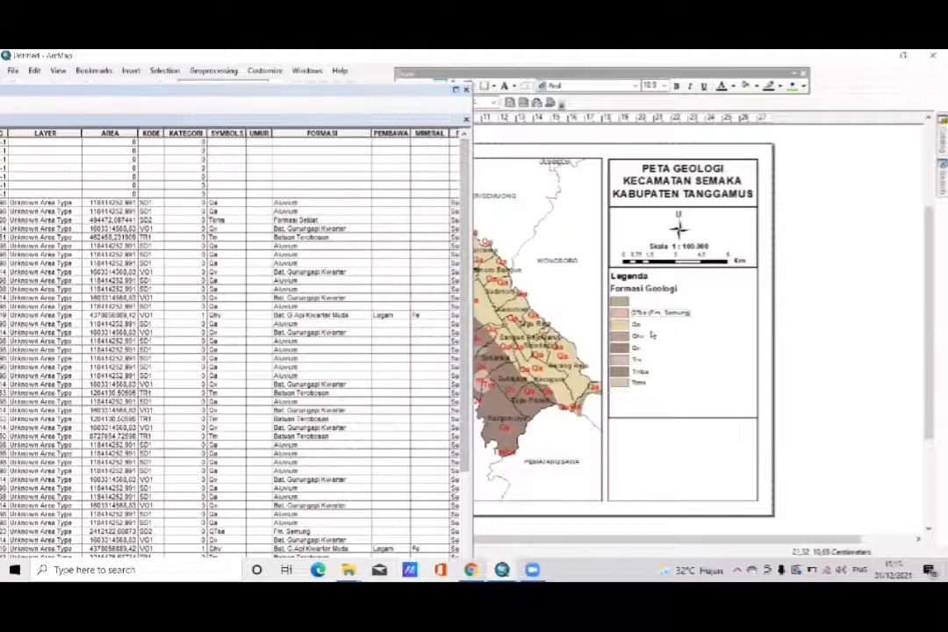
- Change the Qa legend label's text to Qa (Aluvium)
{"action": "right_click", "coordinate": [638, 327]}
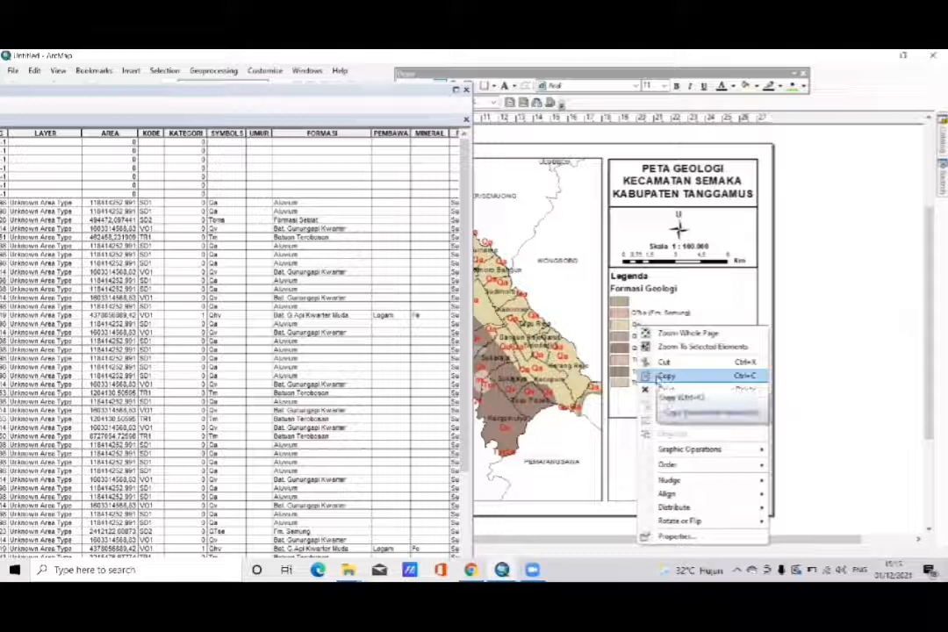
{"action": "left_click", "coordinate": [653, 536]}
{"action": "left_click", "coordinate": [424, 237]}
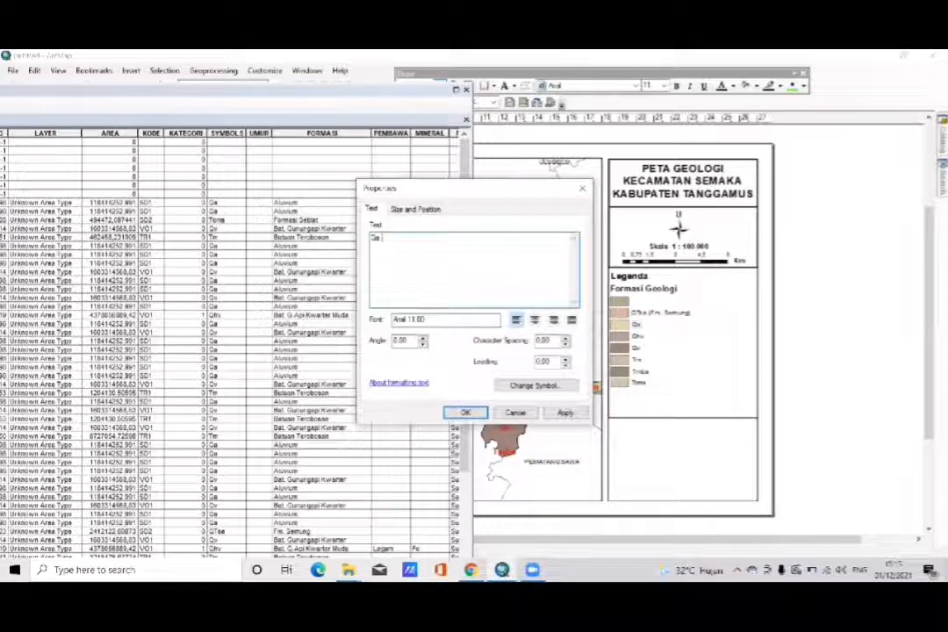
{"action": "type", "text": "(Aluvium"}
{"action": "left_click", "coordinate": [465, 412]}
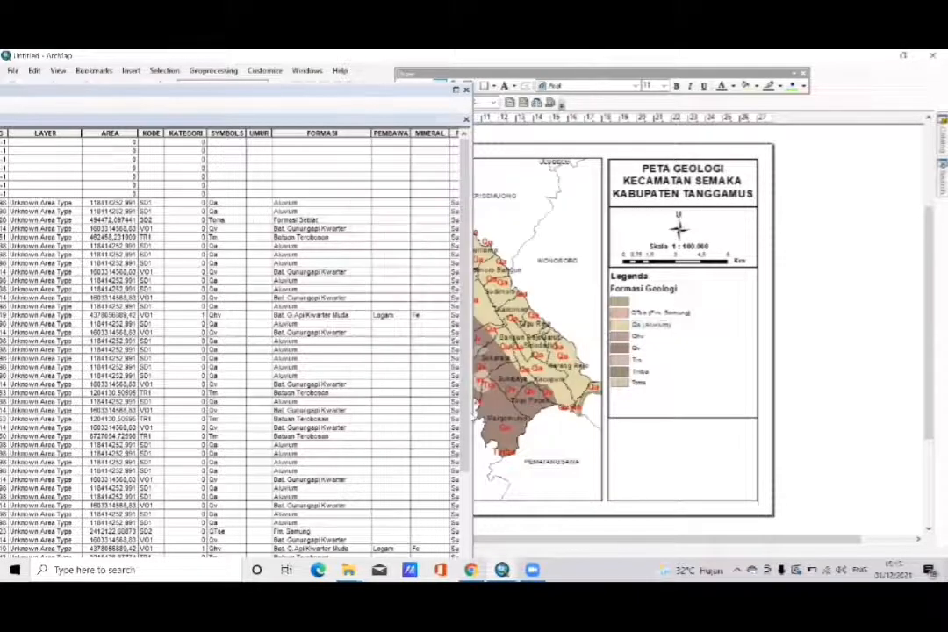
- Change the Qhv legend label's text to Qhv (Bat.G.Api Kwarter Muda)
{"action": "double_click", "coordinate": [641, 338]}
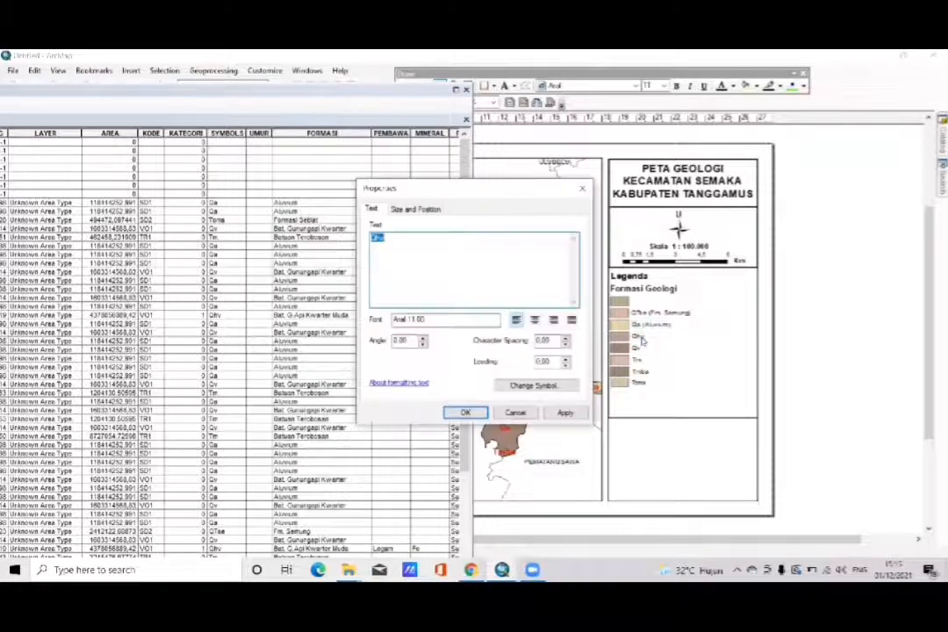
{"action": "left_click", "coordinate": [436, 247]}
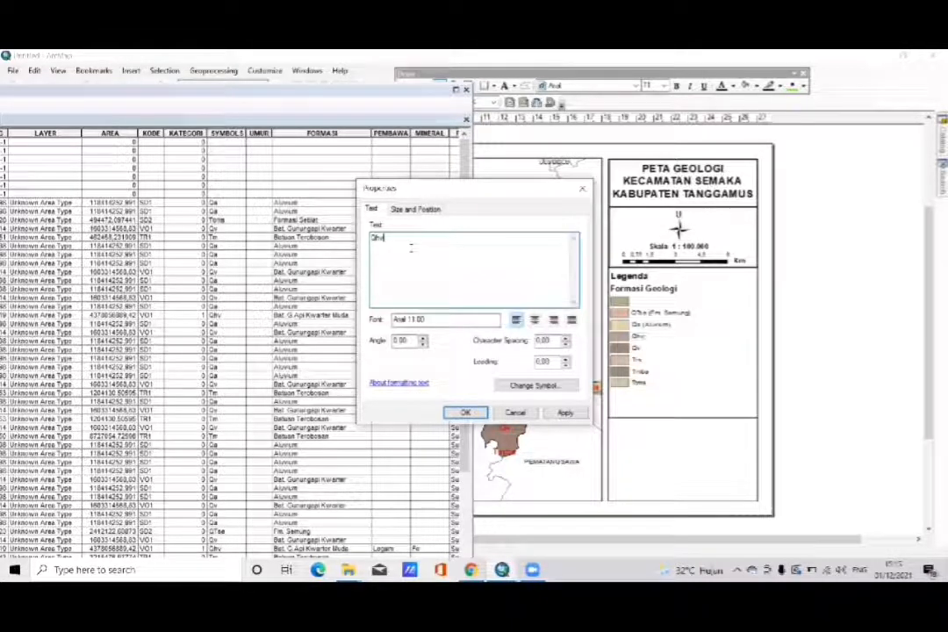
{"action": "type", "text": "("}
{"action": "type", "text": " (B"}
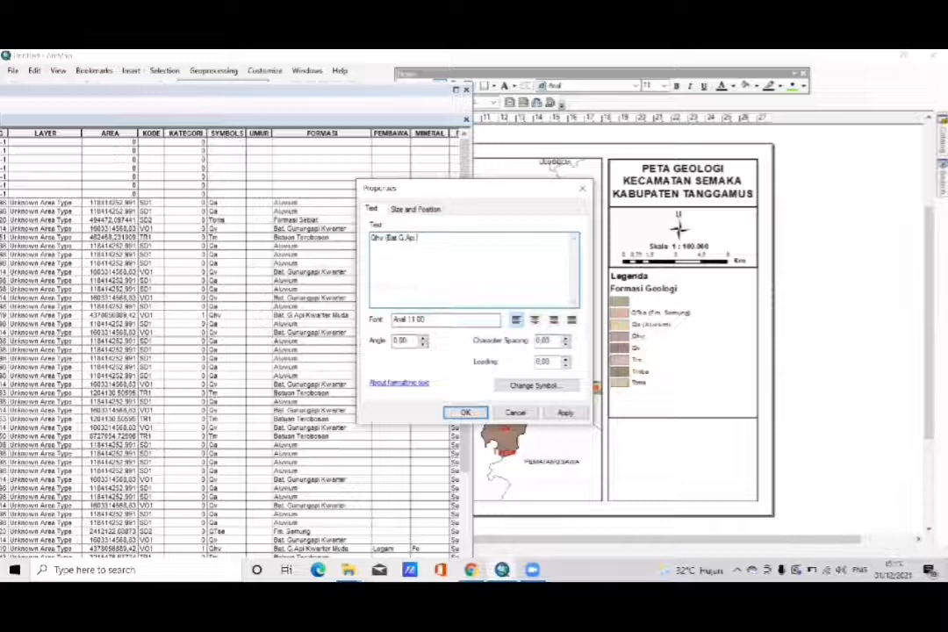
{"action": "type", "text": "Kwarter"}
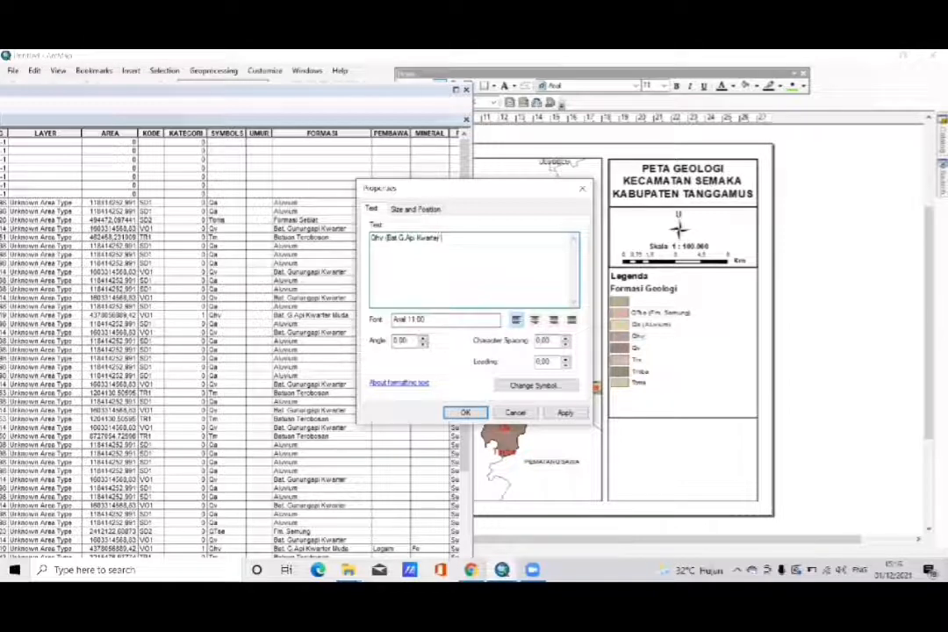
{"action": "type", "text": " Muda)"}
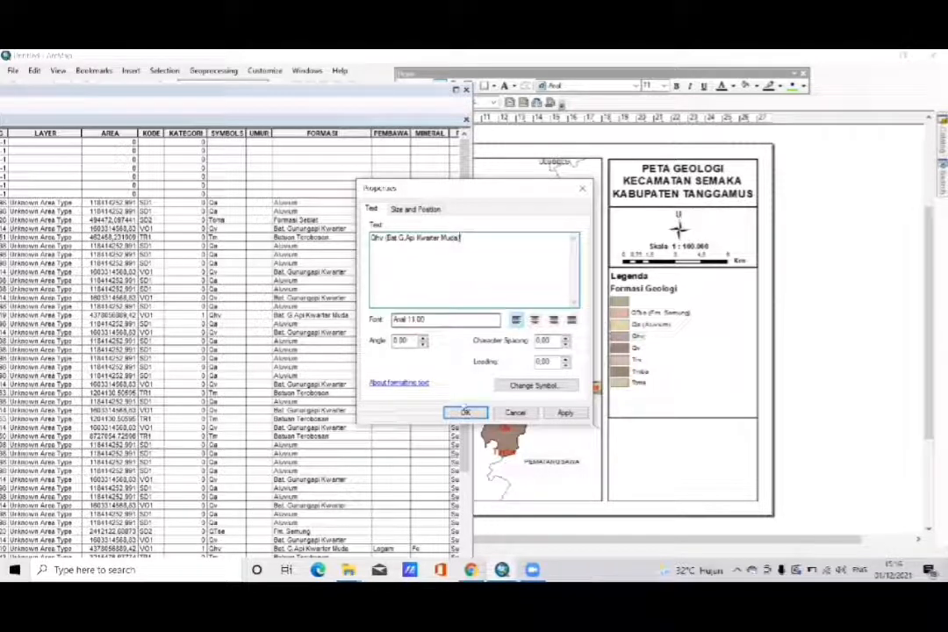
{"action": "left_click", "coordinate": [466, 413]}
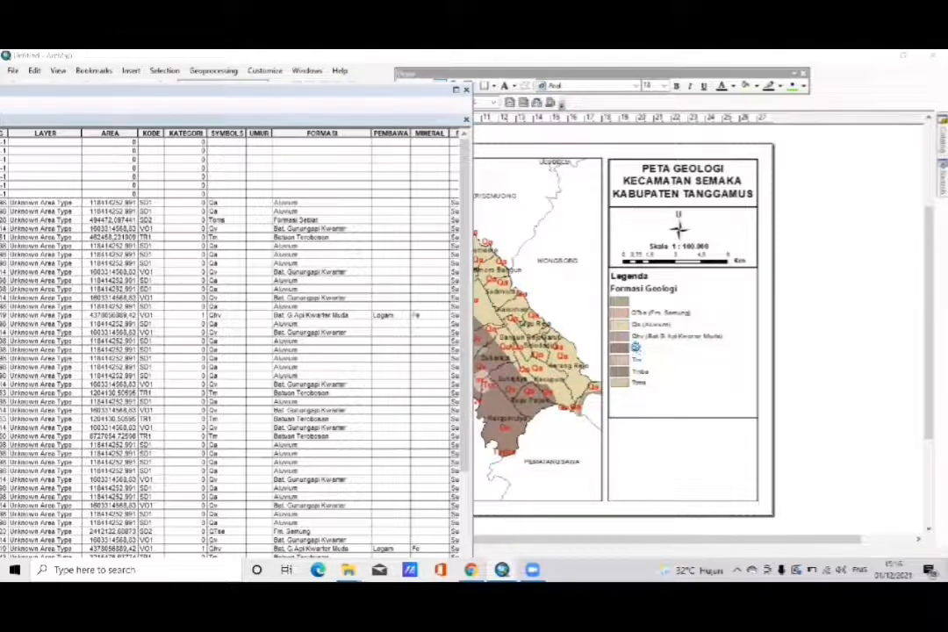
- Change the Qv legend label's text to Qv (Bat.G.Api Kwarter)
{"action": "double_click", "coordinate": [636, 348]}
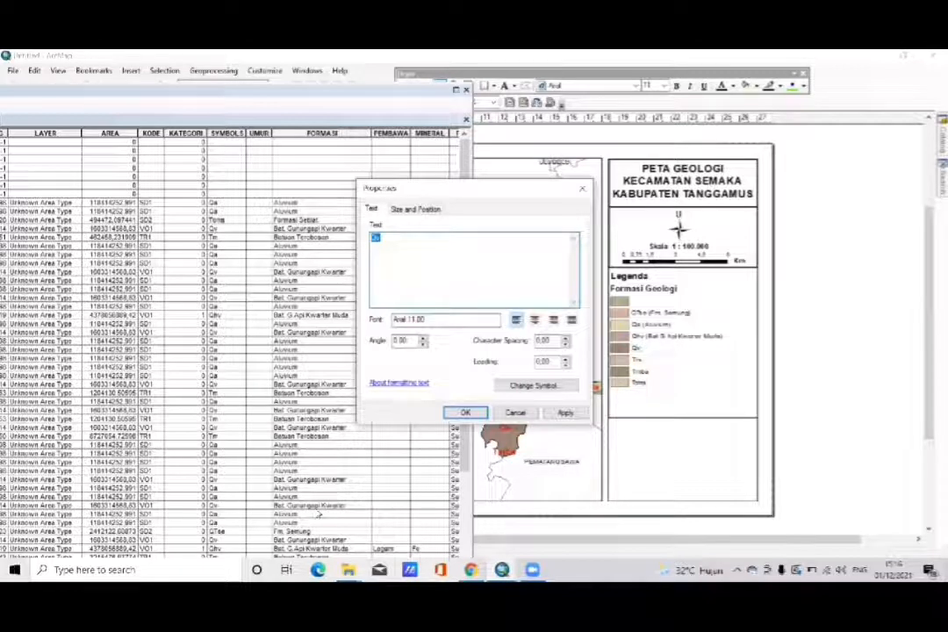
{"action": "left_click", "coordinate": [415, 243]}
{"action": "type", "text": "(Bat.G"}
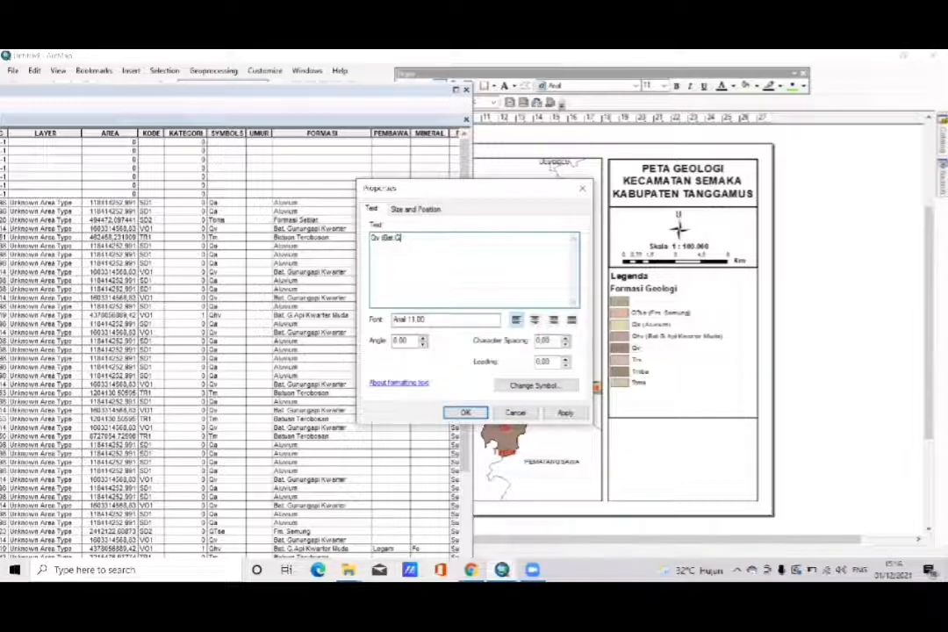
{"action": "type", "text": " Api"}
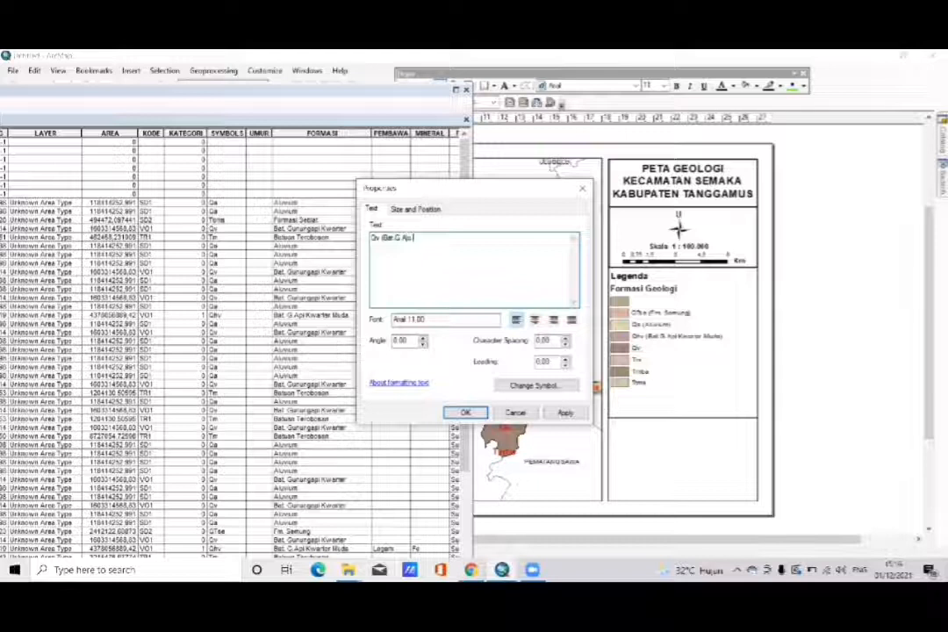
{"action": "type", "text": " Kwarter"}
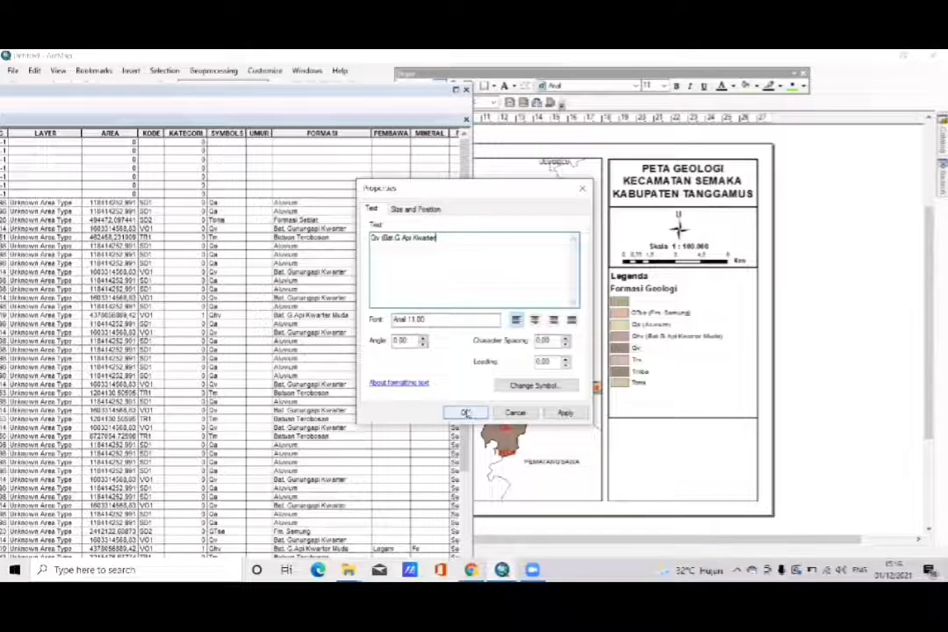
{"action": "type", "text": ")"}
{"action": "left_click", "coordinate": [474, 414]}
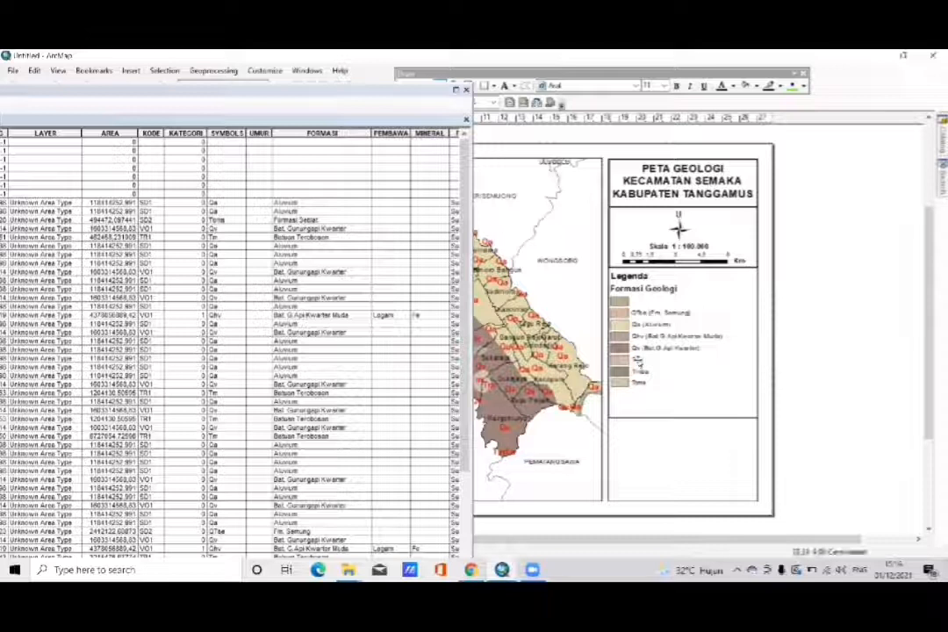
- Change the Tm legend label's text to Tm (Batuan Terobosan)
{"action": "double_click", "coordinate": [639, 362]}
{"action": "left_click", "coordinate": [414, 237]}
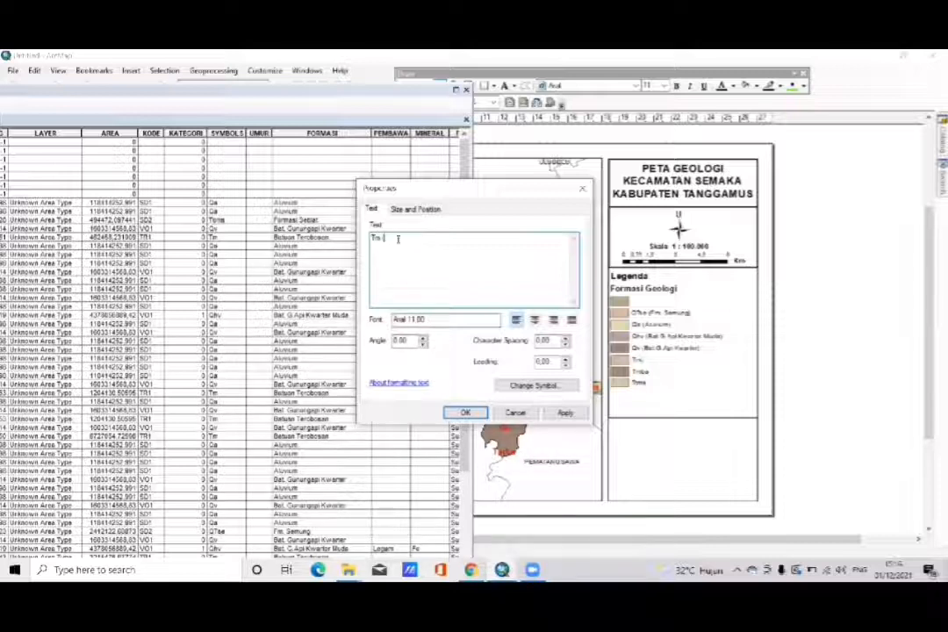
{"action": "type", "text": "Batuan Terobosa"}
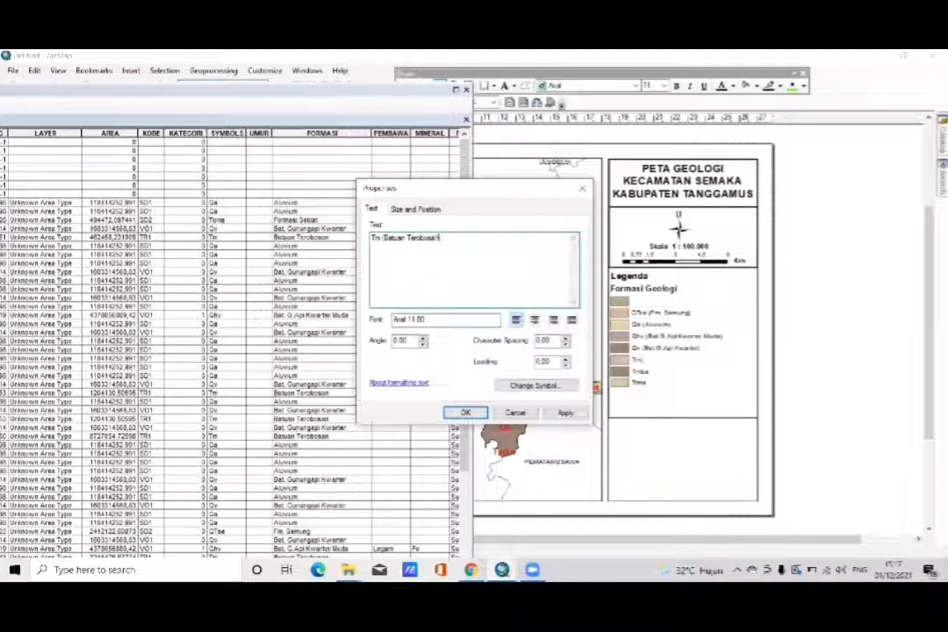
{"action": "type", "text": "n)"}
{"action": "left_click", "coordinate": [465, 413]}
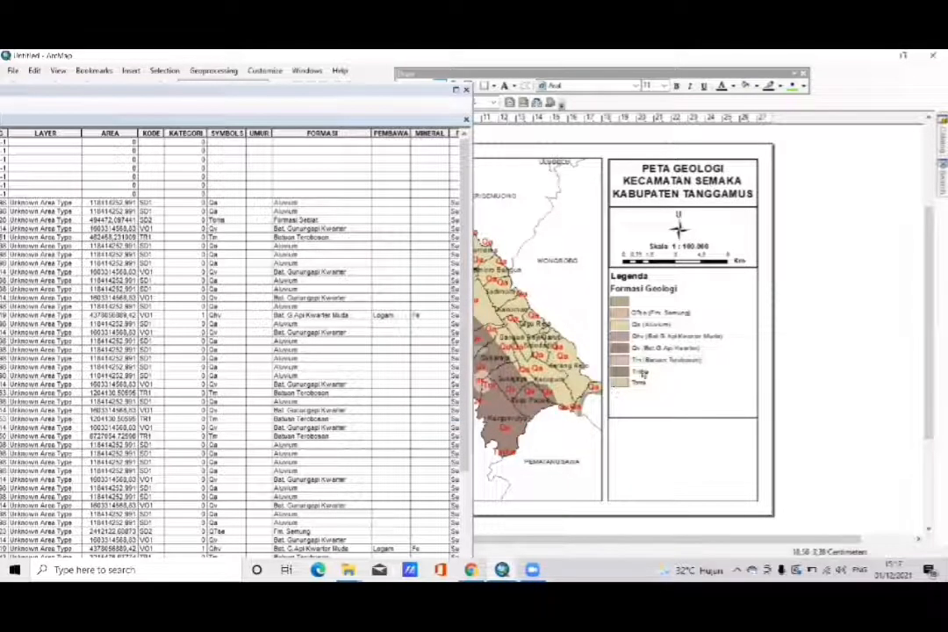
- Reposition the attribute table beside the legend and bring the Tmba record with its FORMASI value into view
{"action": "double_click", "coordinate": [641, 373]}
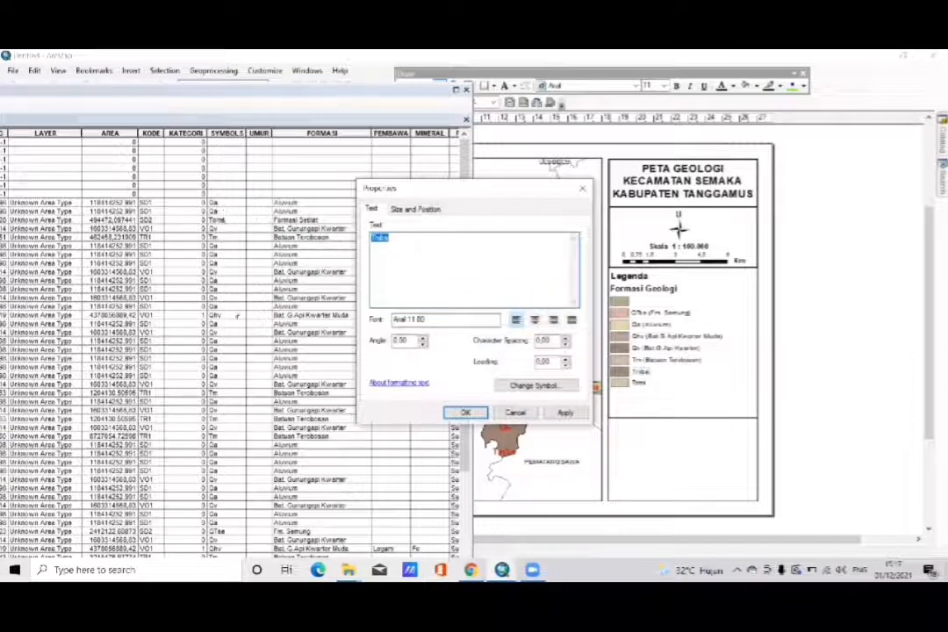
{"action": "left_click", "coordinate": [581, 188]}
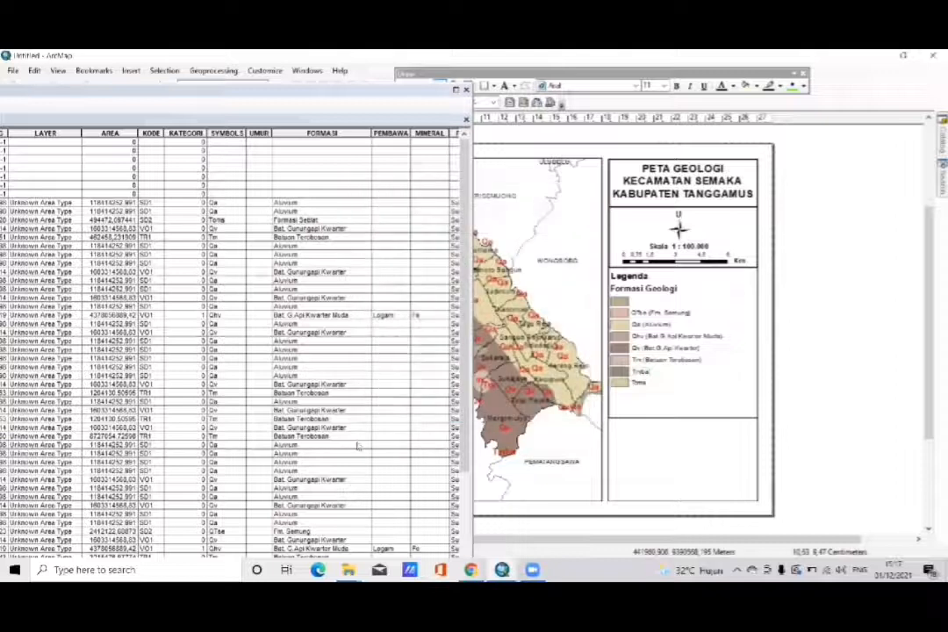
{"action": "scroll", "coordinate": [358, 447], "scroll_direction": "down", "scroll_amount": 5}
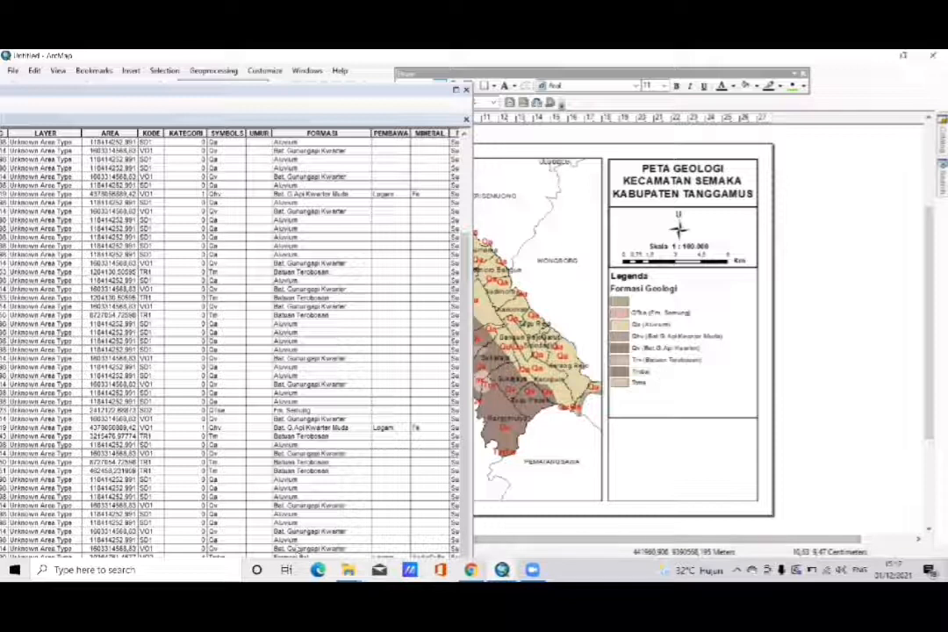
{"action": "left_click", "coordinate": [349, 360]}
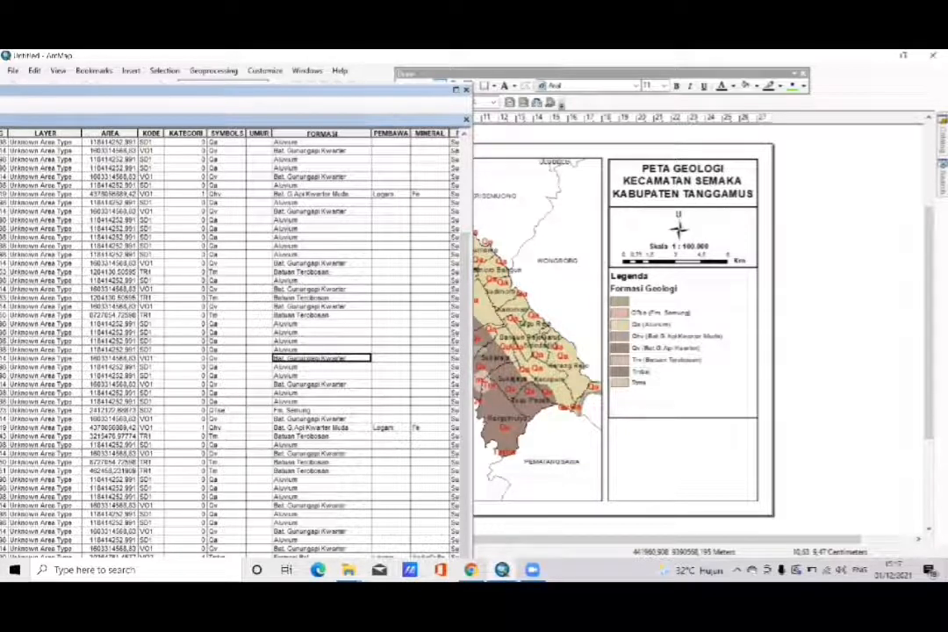
{"action": "left_click_drag", "start_coordinate": [393, 99], "coordinate": [413, 59]}
{"action": "left_click_drag", "start_coordinate": [275, 471], "coordinate": [238, 531]}
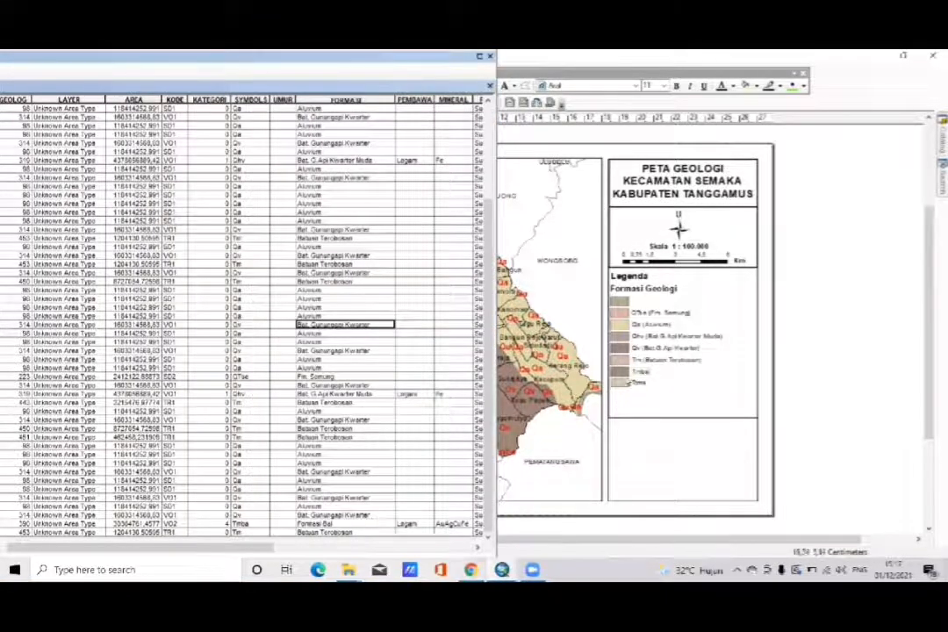
- Change the Tmba legend label's text to Tmba (Formasi Bal)
{"action": "double_click", "coordinate": [638, 377]}
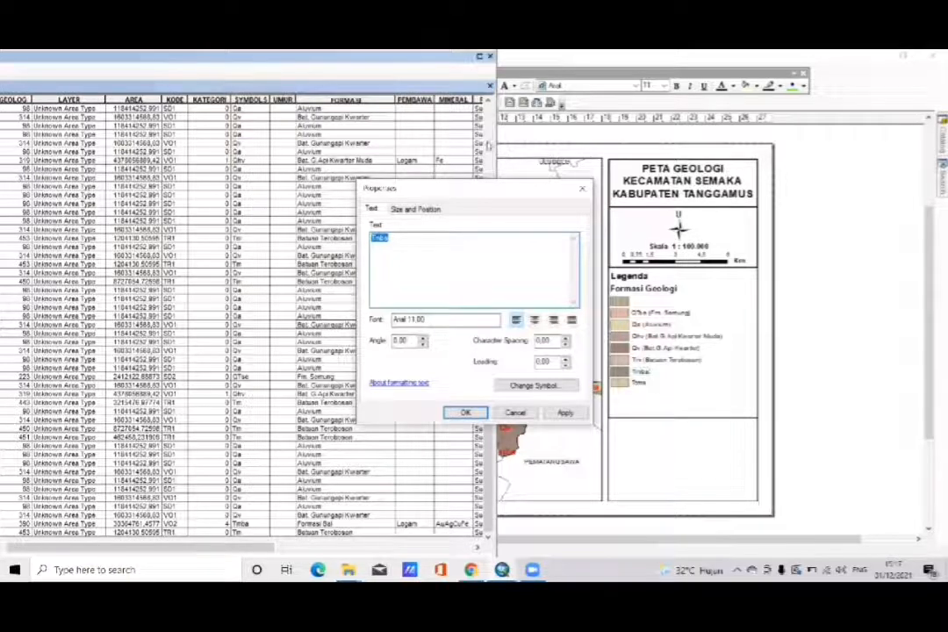
{"action": "left_click", "coordinate": [430, 245]}
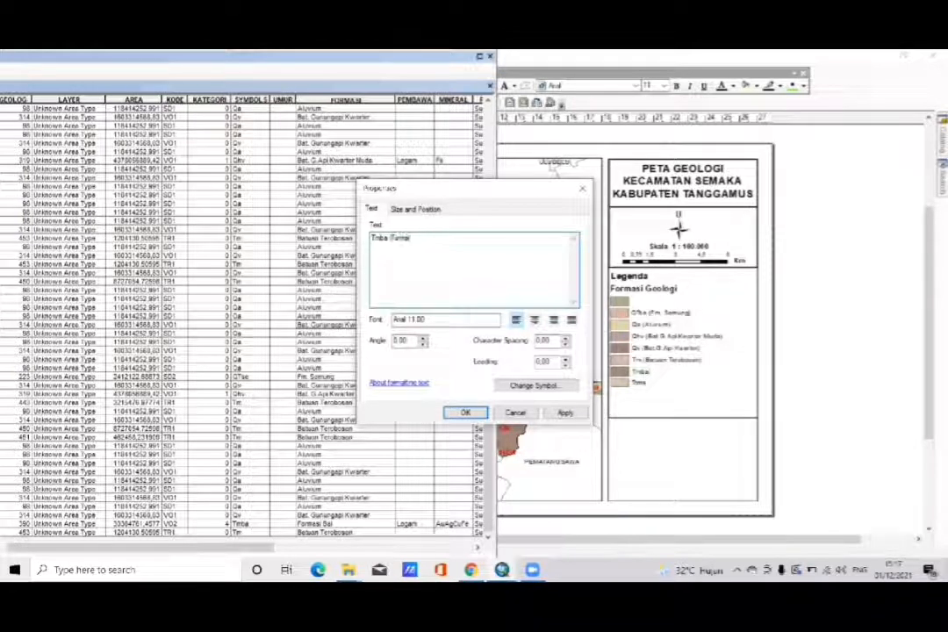
{"action": "type", "text": "(Formasi Bal"}
{"action": "left_click", "coordinate": [464, 413]}
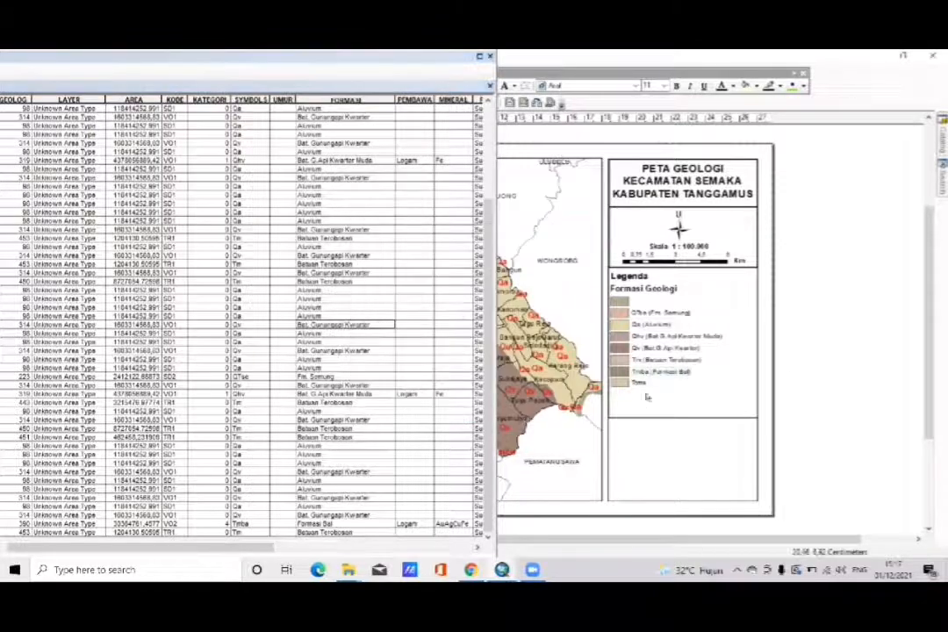
{"action": "double_click", "coordinate": [637, 382]}
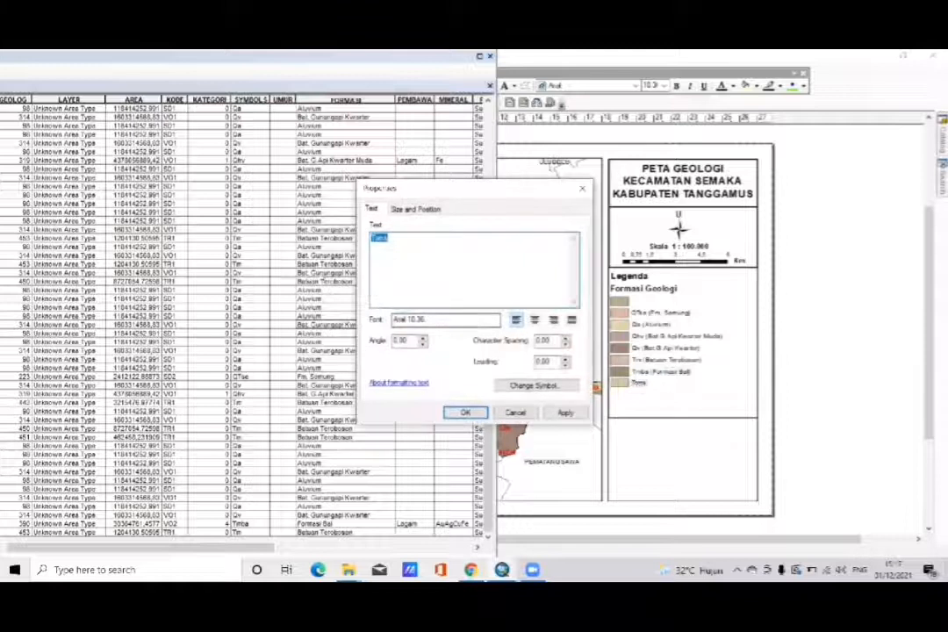
{"action": "left_click", "coordinate": [425, 248]}
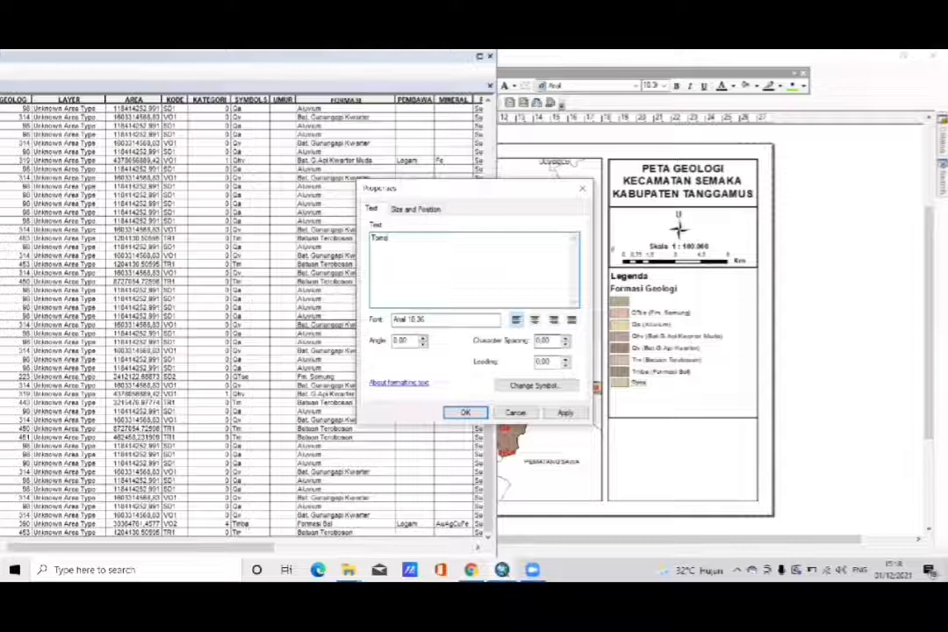
{"action": "left_click", "coordinate": [581, 188]}
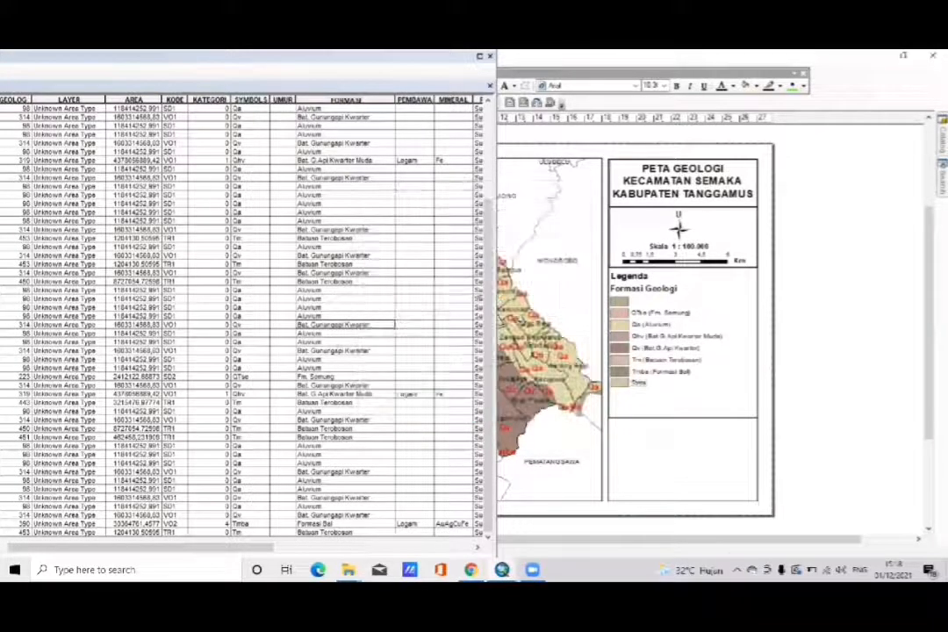
- Change the Toms legend label's text to Toms (Formasi Seblat)
{"action": "scroll", "coordinate": [334, 349], "scroll_direction": "up", "scroll_amount": 3}
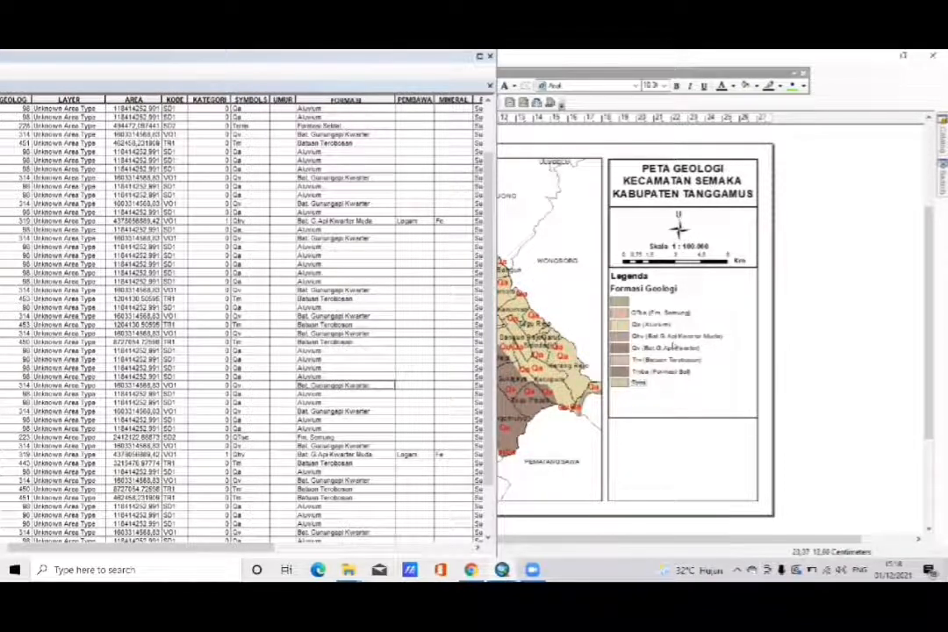
{"action": "double_click", "coordinate": [537, 325]}
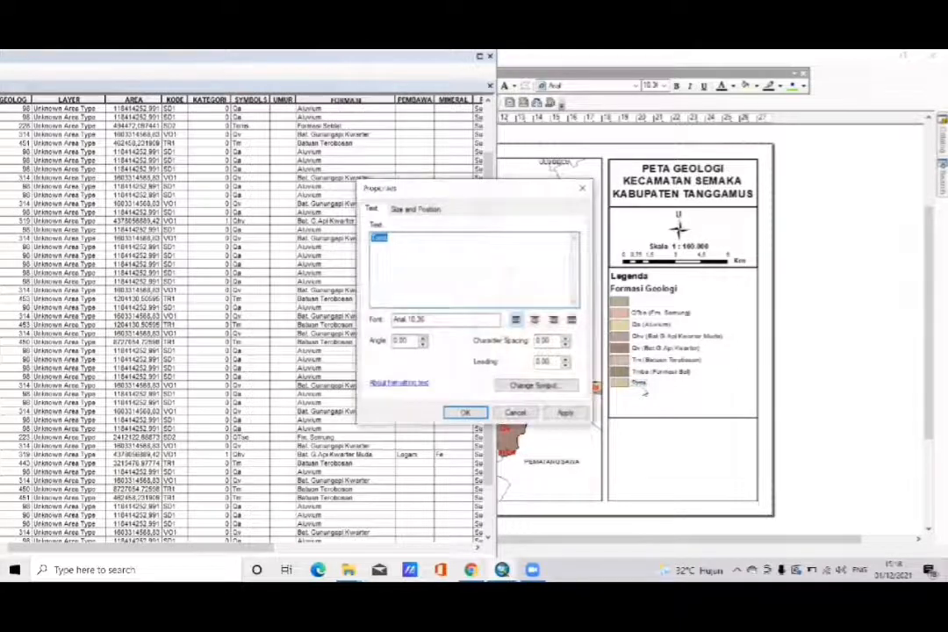
{"action": "left_click", "coordinate": [418, 245]}
{"action": "type", "text": "Tams ("}
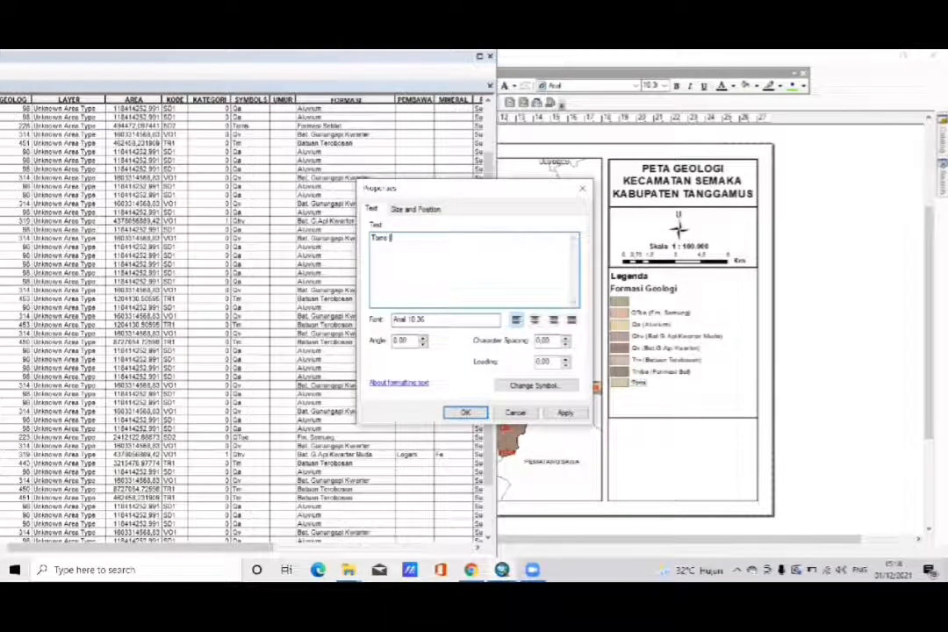
{"action": "type", "text": " P"}
{"action": "type", "text": "Forma"}
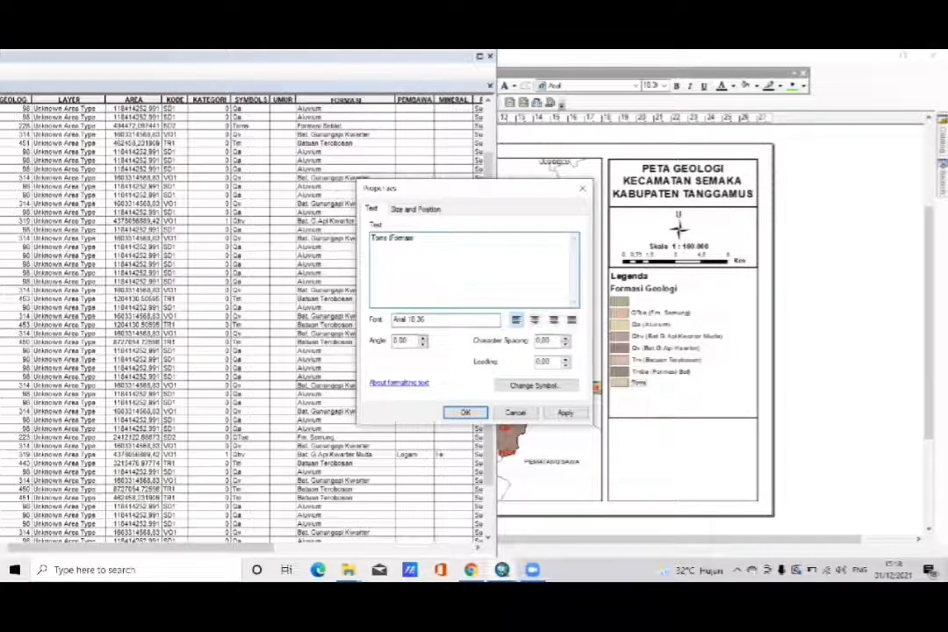
{"action": "type", "text": "si Seblat)"}
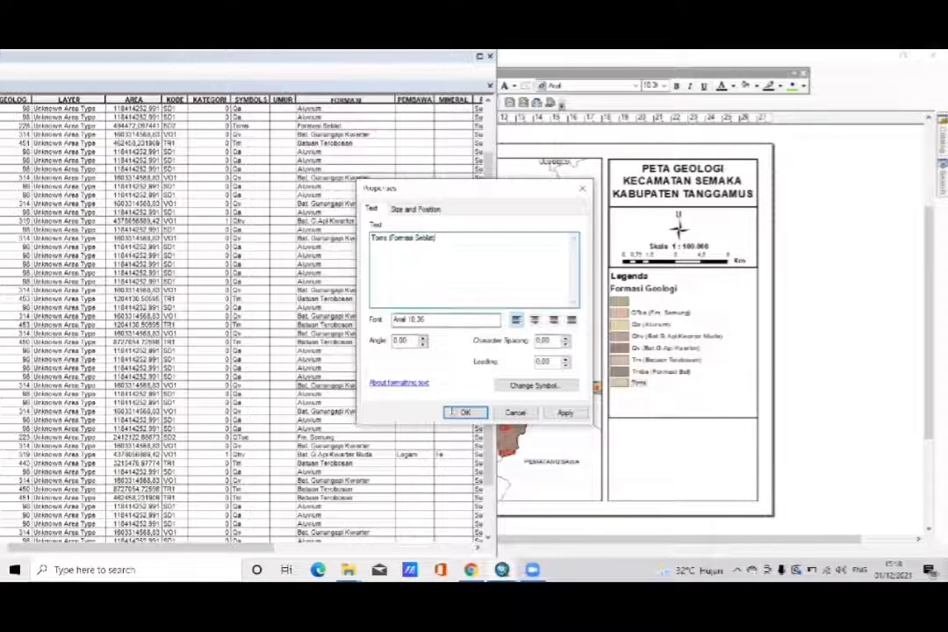
{"action": "left_click", "coordinate": [465, 412]}
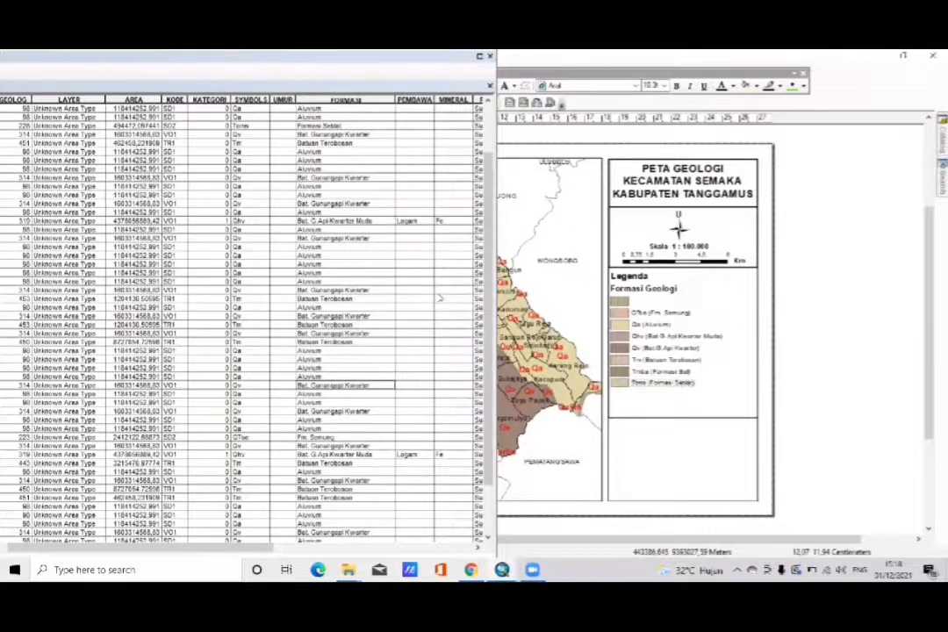
- Review the SYMBOLS and FORMASI values throughout the attribute table against the legend entries, and close the table
{"action": "scroll", "coordinate": [440, 298], "scroll_direction": "up", "scroll_amount": 2}
{"action": "scroll", "coordinate": [440, 298], "scroll_direction": "up", "scroll_amount": 1}
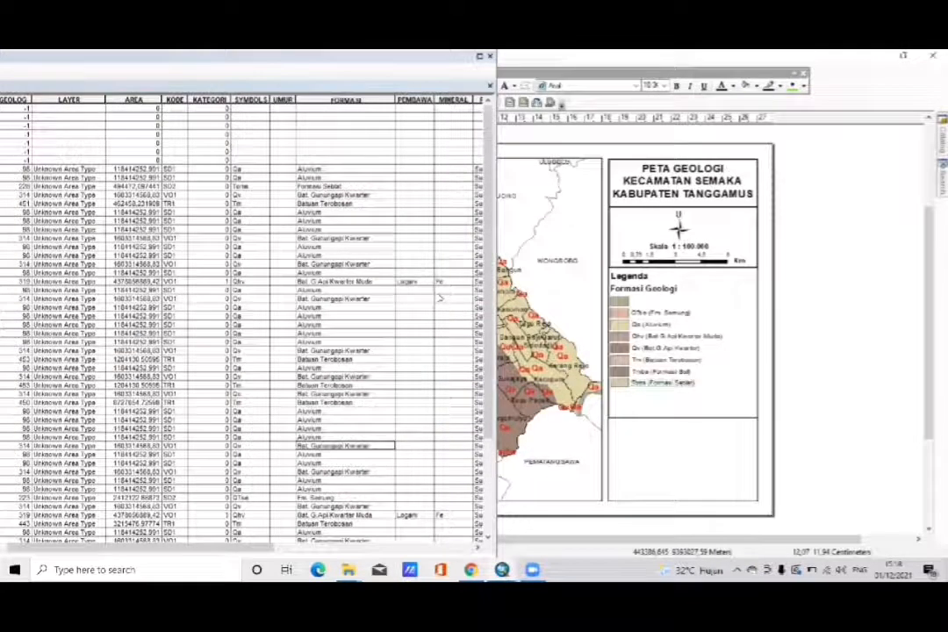
{"action": "scroll", "coordinate": [439, 299], "scroll_direction": "down", "scroll_amount": 3}
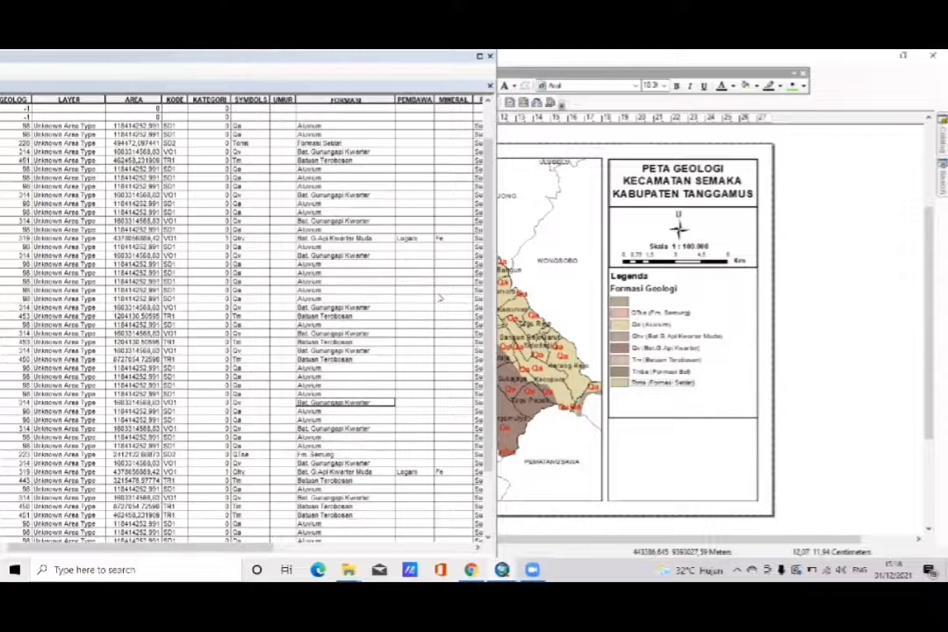
{"action": "scroll", "coordinate": [440, 298], "scroll_direction": "down", "scroll_amount": 2}
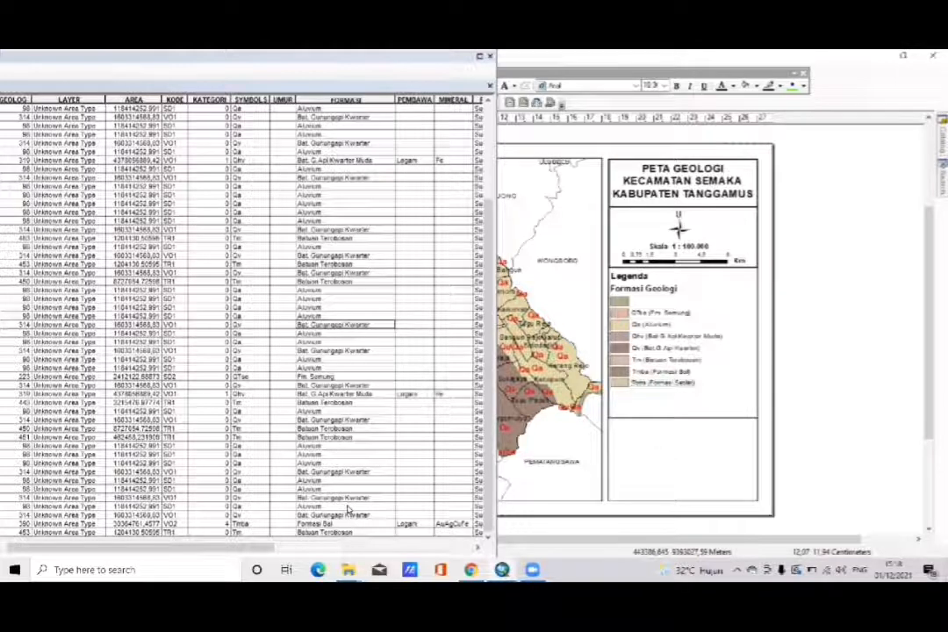
{"action": "scroll", "coordinate": [348, 509], "scroll_direction": "up", "scroll_amount": 2}
{"action": "scroll", "coordinate": [348, 509], "scroll_direction": "up", "scroll_amount": 3}
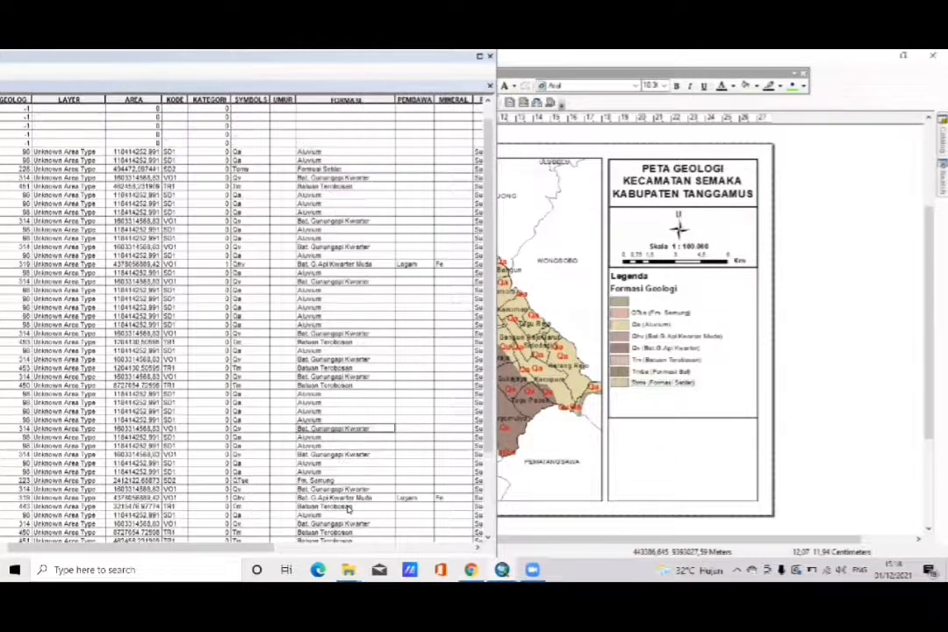
{"action": "scroll", "coordinate": [348, 509], "scroll_direction": "down", "scroll_amount": 1}
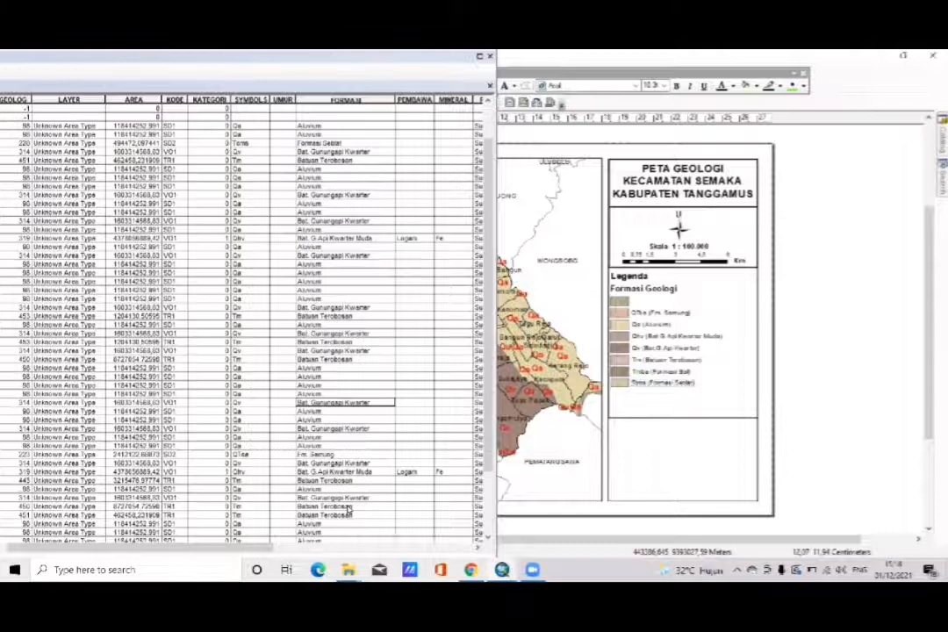
{"action": "scroll", "coordinate": [348, 509], "scroll_direction": "down", "scroll_amount": 3}
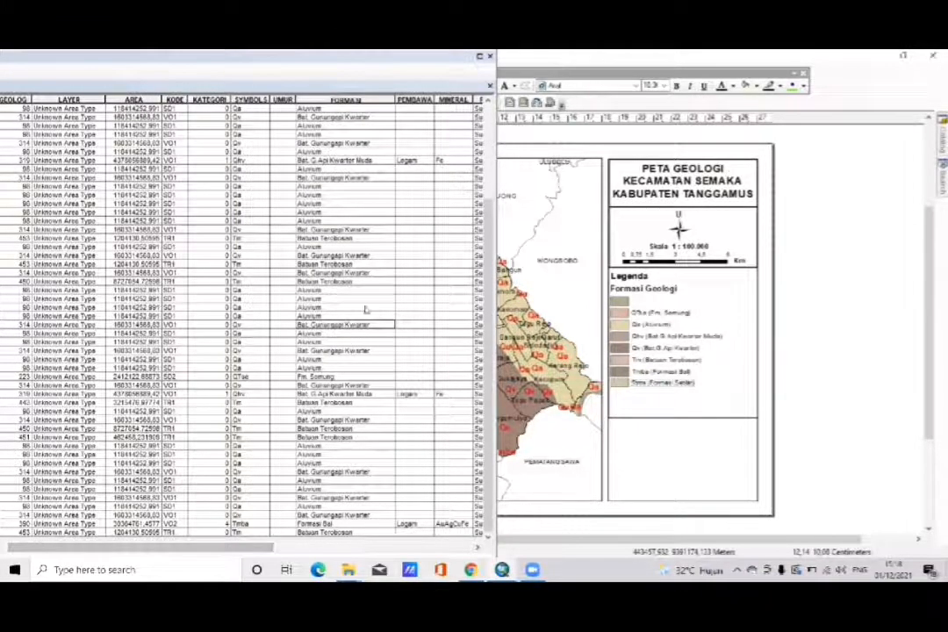
{"action": "left_click", "coordinate": [489, 85]}
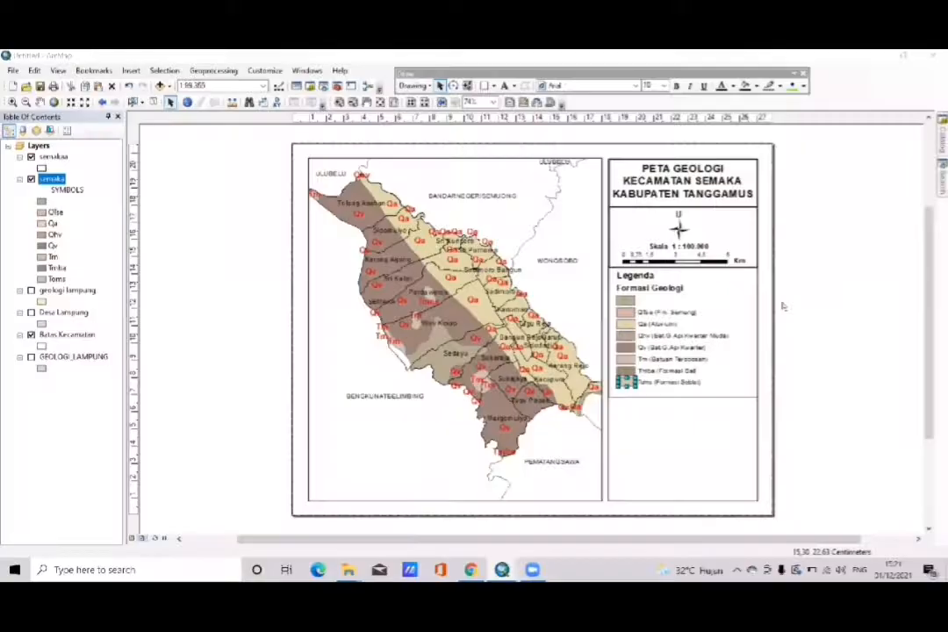
- Group all legend elements, including the headings, colour patches and formation labels, into a single object
{"action": "left_click", "coordinate": [812, 374]}
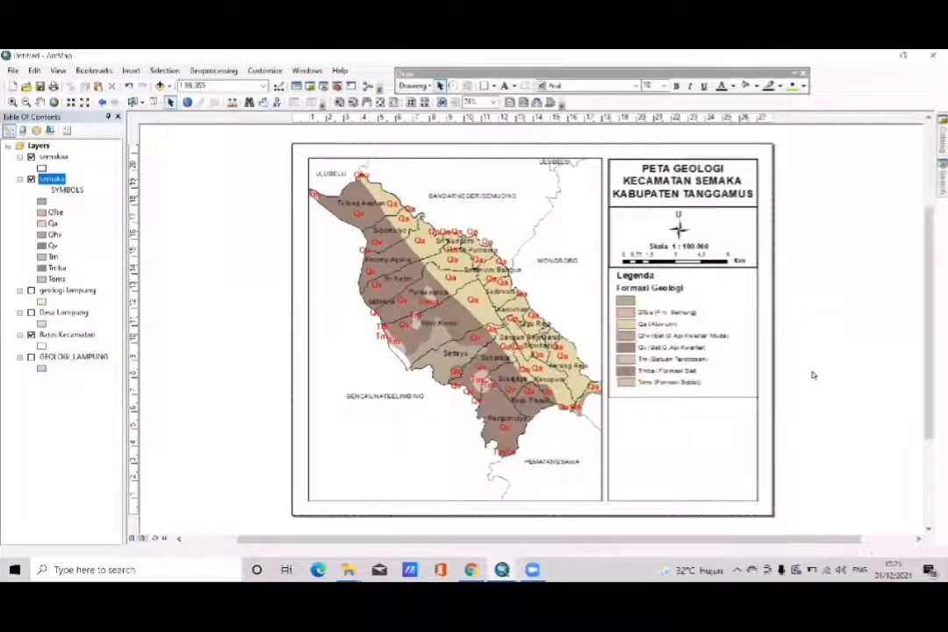
{"action": "left_click", "coordinate": [626, 382]}
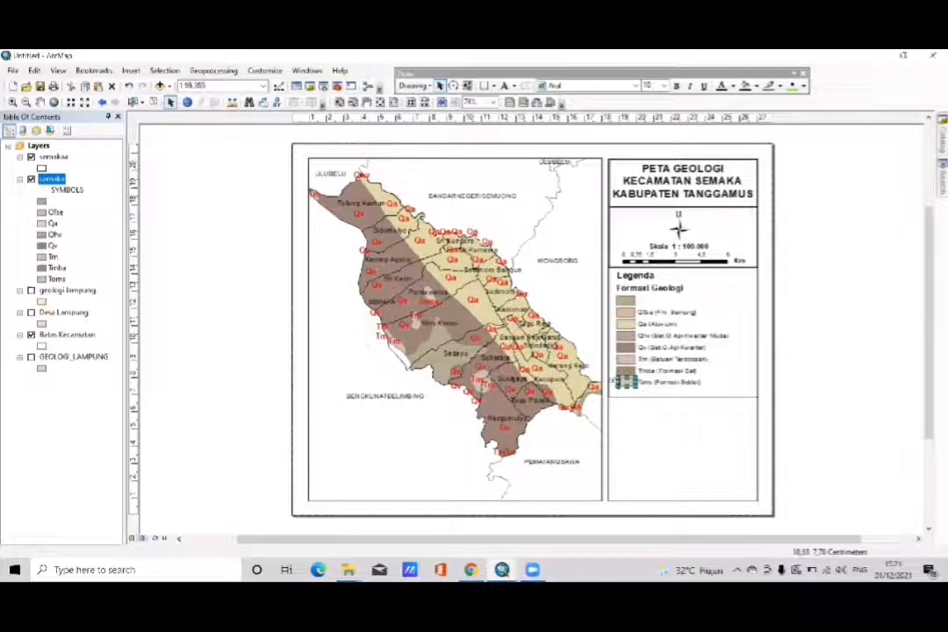
{"action": "left_click", "coordinate": [838, 372]}
{"action": "left_click_drag", "start_coordinate": [709, 380], "coordinate": [612, 275]}
{"action": "left_click", "coordinate": [841, 368]}
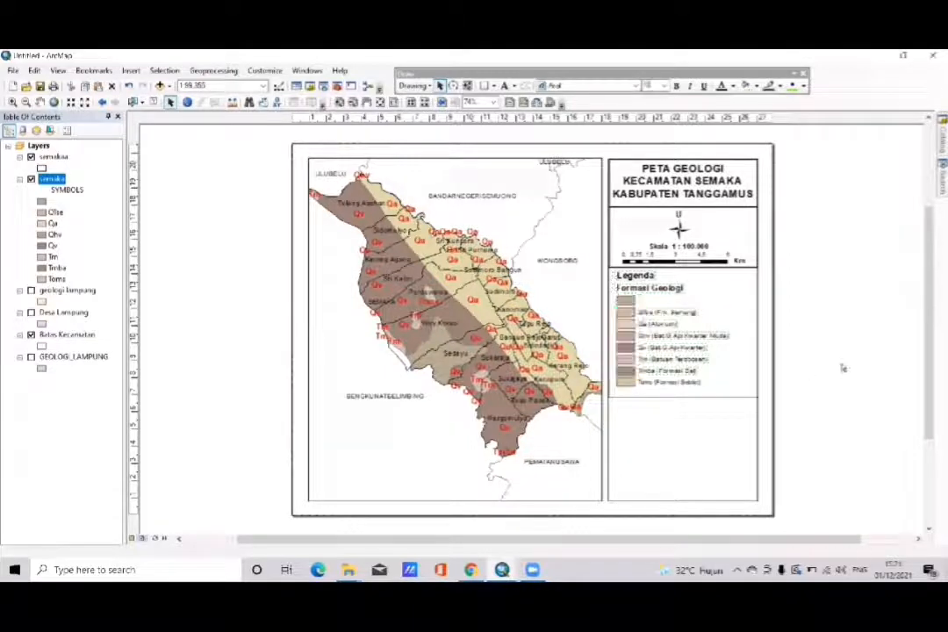
{"action": "left_click_drag", "start_coordinate": [710, 386], "coordinate": [613, 282]}
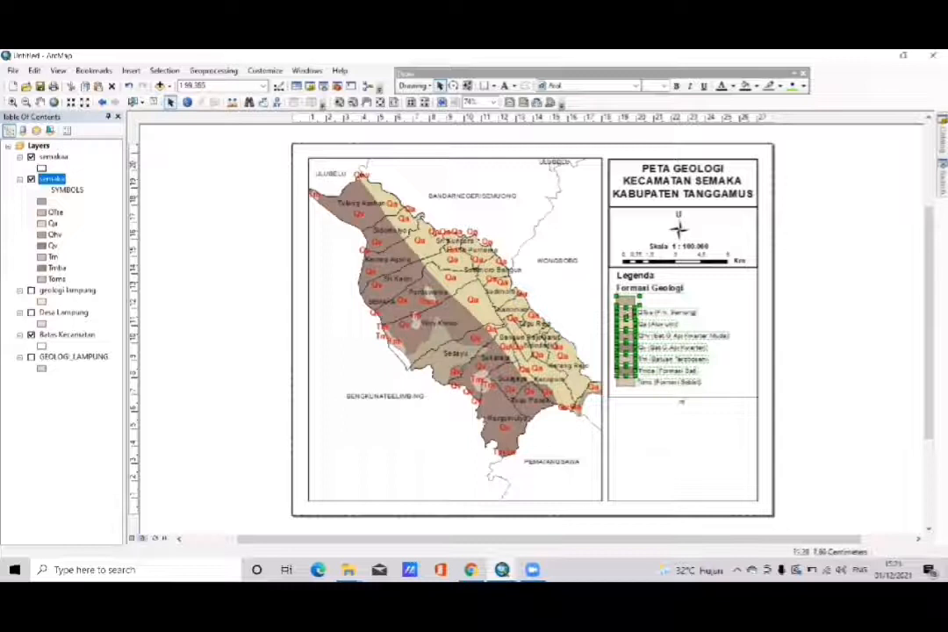
{"action": "left_click_drag", "start_coordinate": [726, 392], "coordinate": [615, 275]}
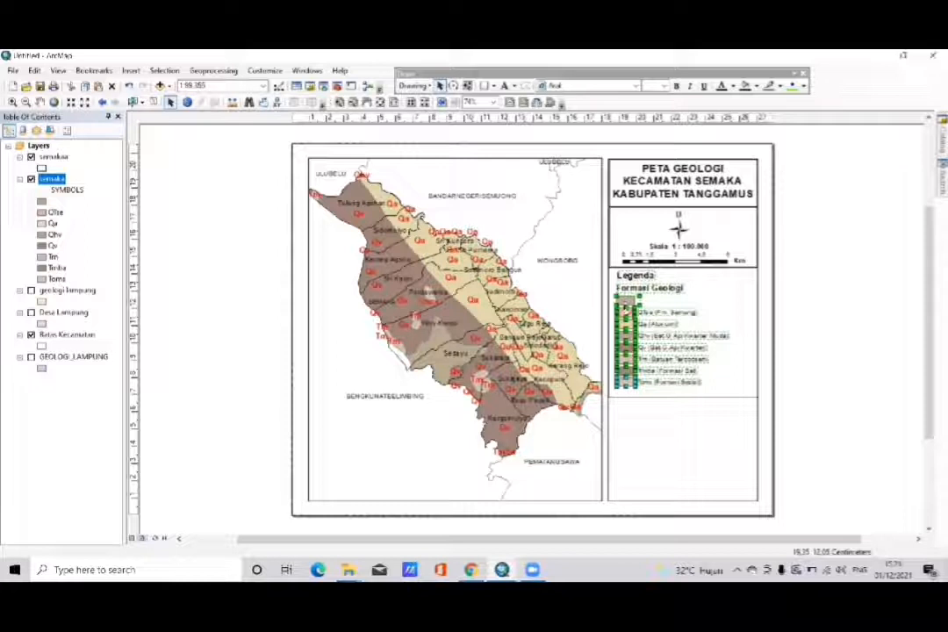
{"action": "right_click", "coordinate": [626, 306]}
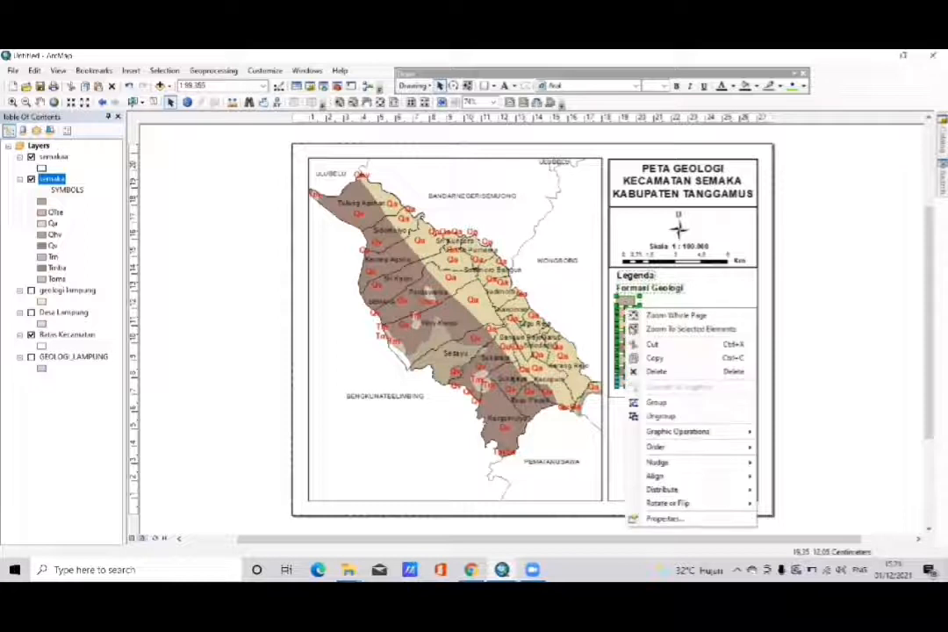
{"action": "left_click", "coordinate": [656, 402]}
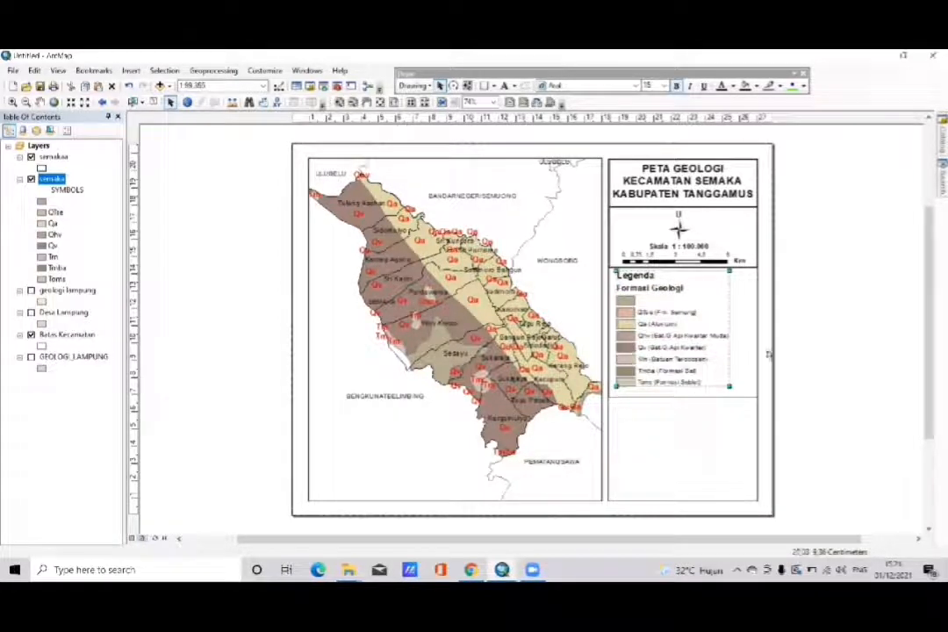
{"action": "left_click", "coordinate": [797, 346]}
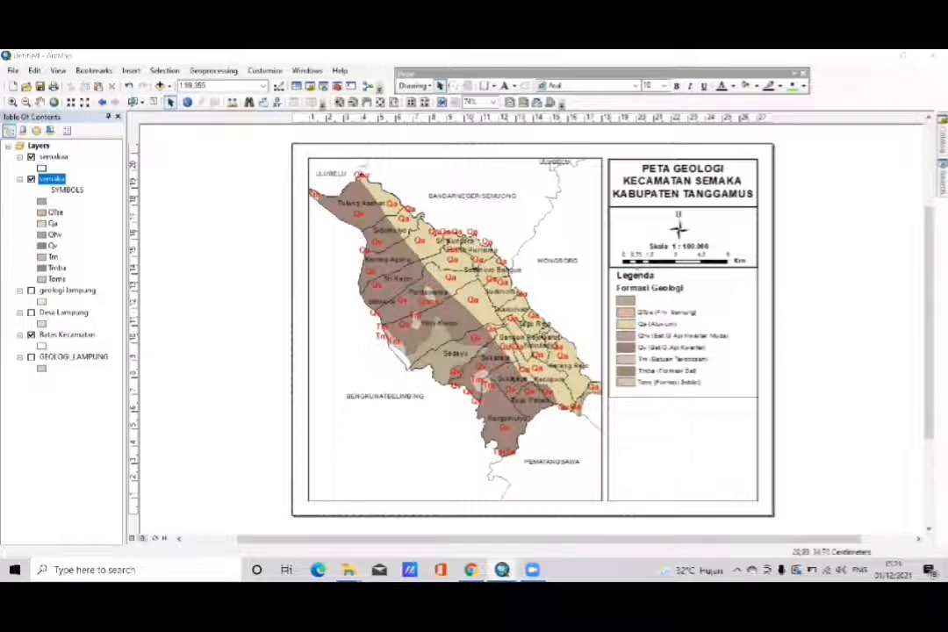
- Duplicate the rectangle framing the north arrow and scale bar, and place the copy directly below the legend box
{"action": "left_click", "coordinate": [625, 227]}
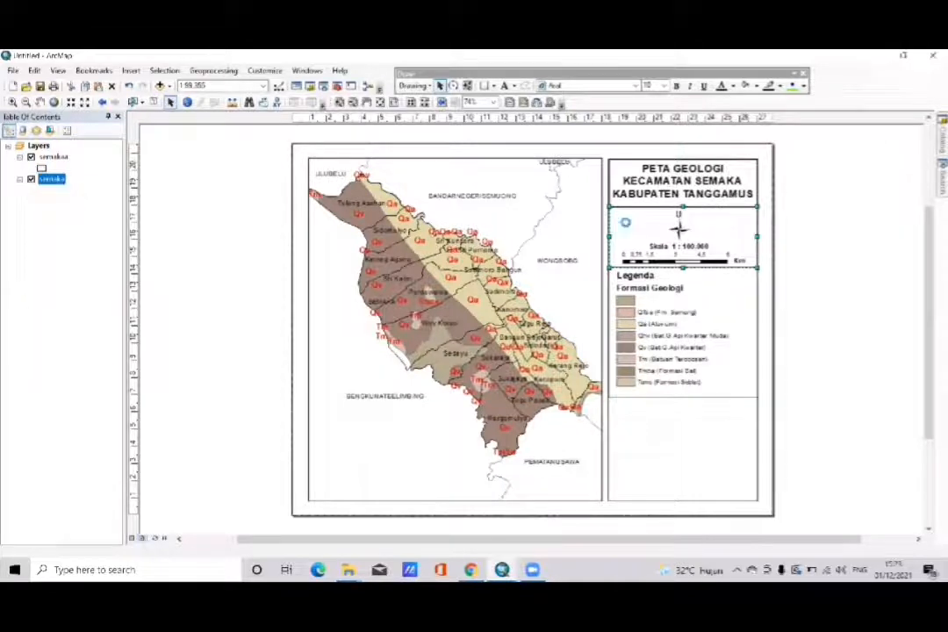
{"action": "left_click_drag", "start_coordinate": [626, 227], "coordinate": [636, 237]}
{"action": "left_click_drag", "start_coordinate": [642, 277], "coordinate": [636, 425]}
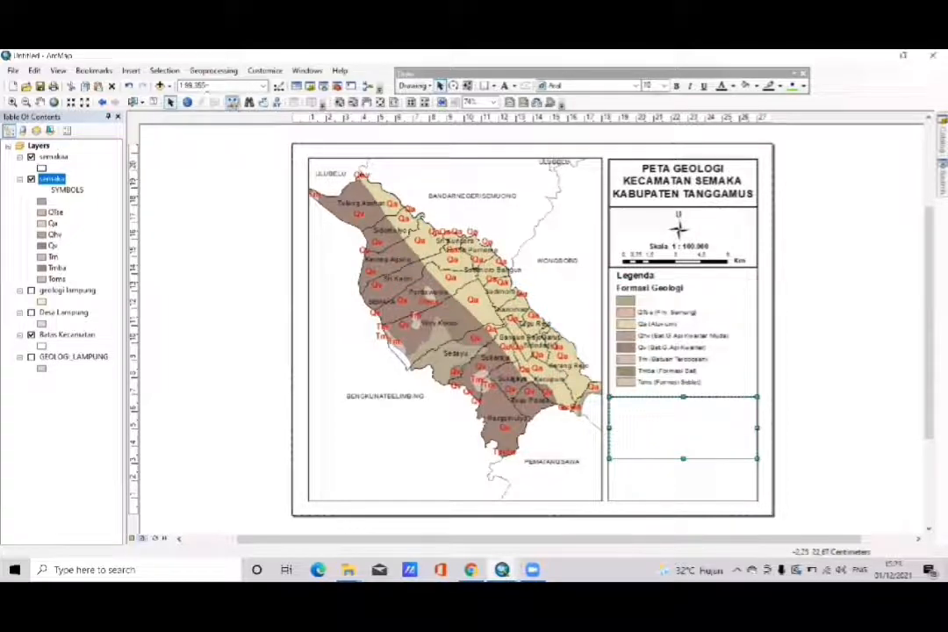
- Insert a new data frame and move it over the empty box below the legend
{"action": "left_click", "coordinate": [130, 71]}
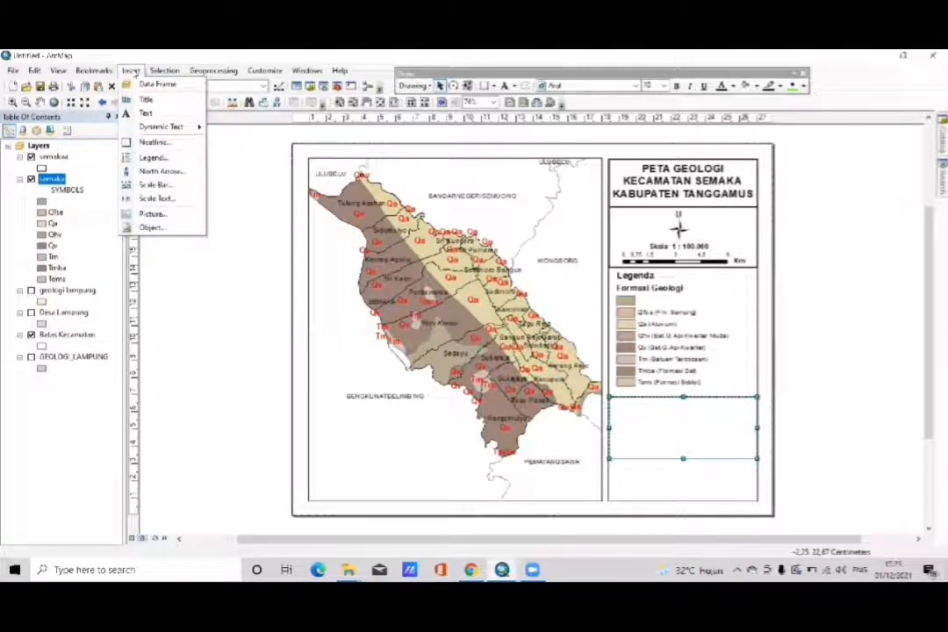
{"action": "mouse_move", "coordinate": [152, 127]}
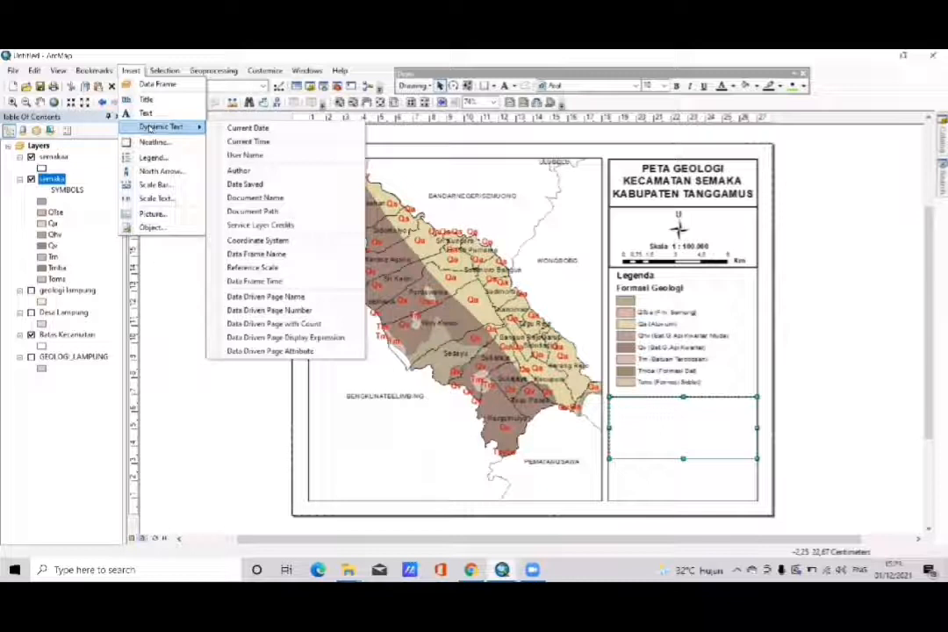
{"action": "left_click", "coordinate": [173, 262]}
{"action": "left_click", "coordinate": [129, 71]}
{"action": "left_click", "coordinate": [128, 84]}
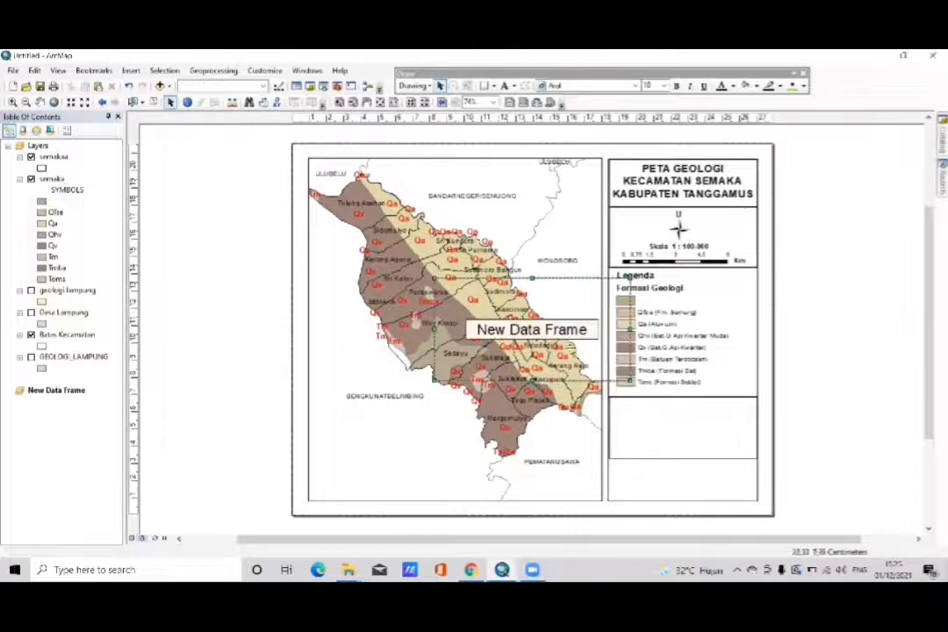
{"action": "left_click_drag", "start_coordinate": [546, 338], "coordinate": [707, 441]}
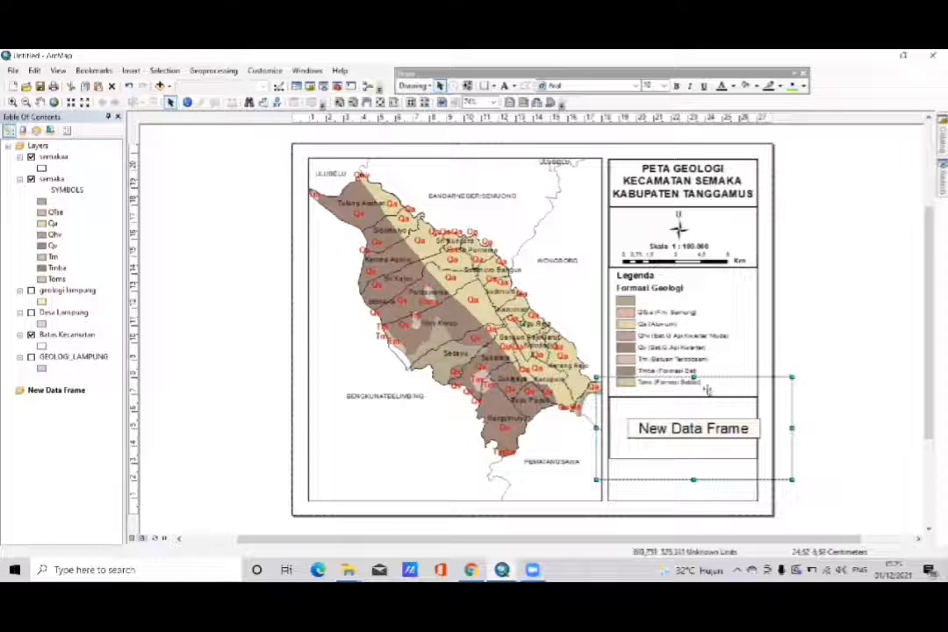
- Resize the new data frame on all four sides so it fits inside the box below the legend
{"action": "left_click_drag", "start_coordinate": [693, 378], "coordinate": [693, 410]}
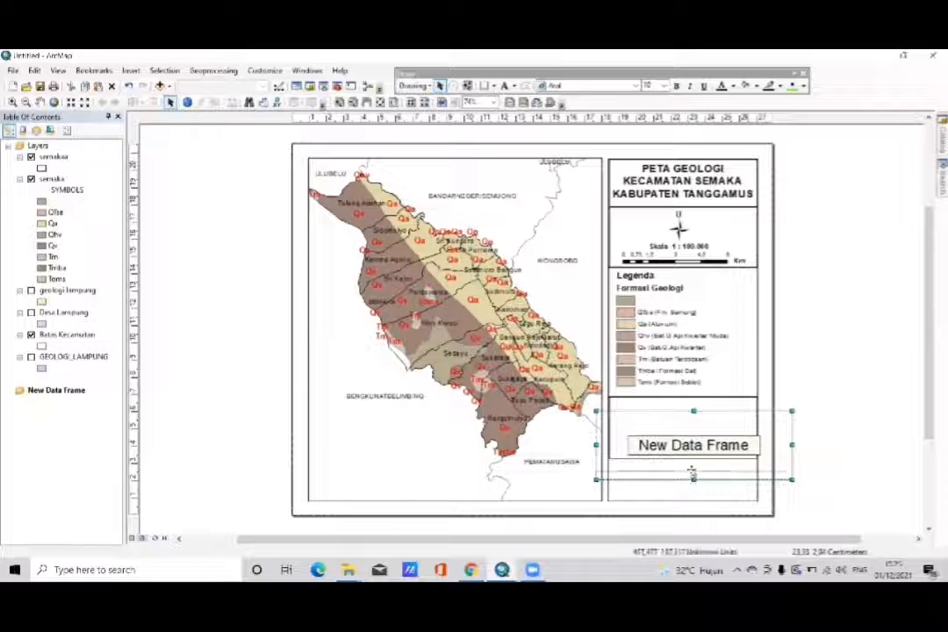
{"action": "left_click_drag", "start_coordinate": [693, 477], "coordinate": [681, 414]}
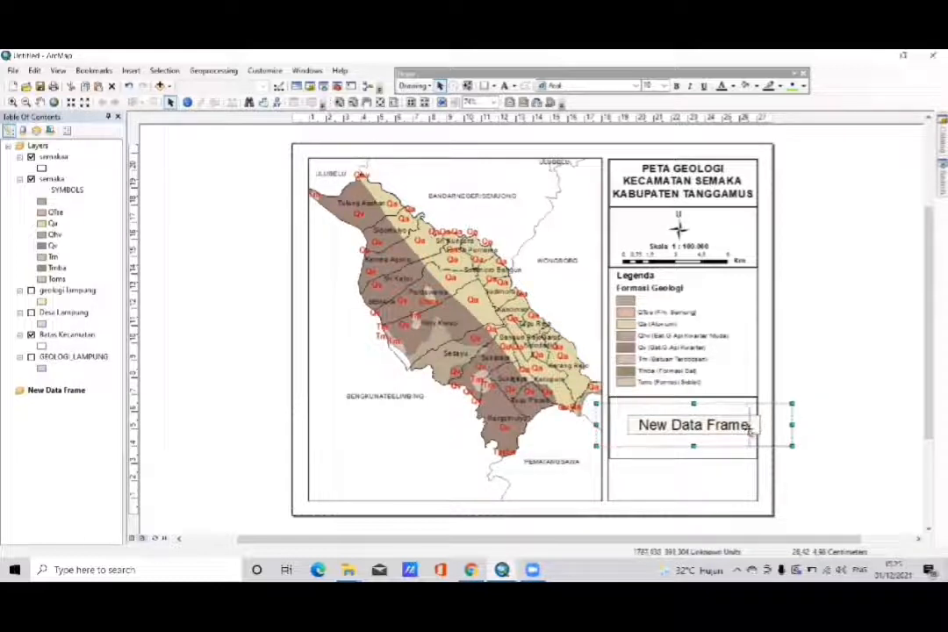
{"action": "left_click_drag", "start_coordinate": [790, 425], "coordinate": [749, 426]}
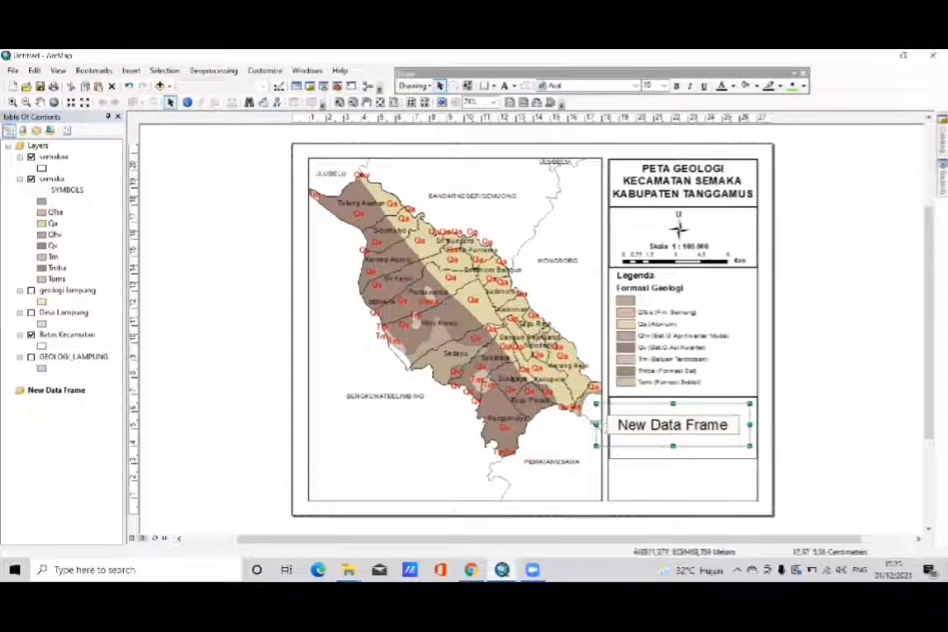
{"action": "left_click_drag", "start_coordinate": [595, 424], "coordinate": [619, 425]}
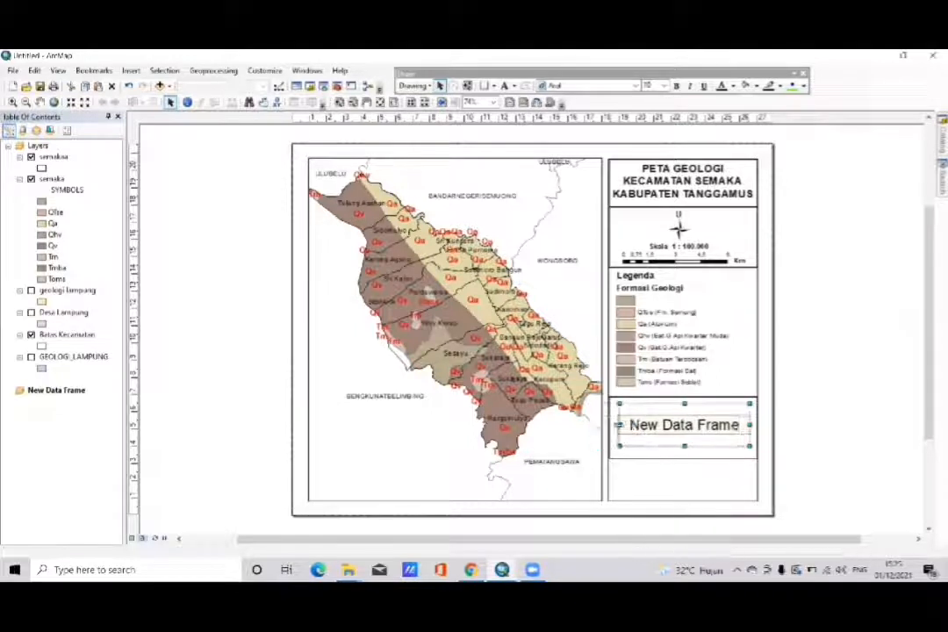
- Stretch the rectangle below the legend slightly downward to make its box taller
{"action": "left_click", "coordinate": [679, 461]}
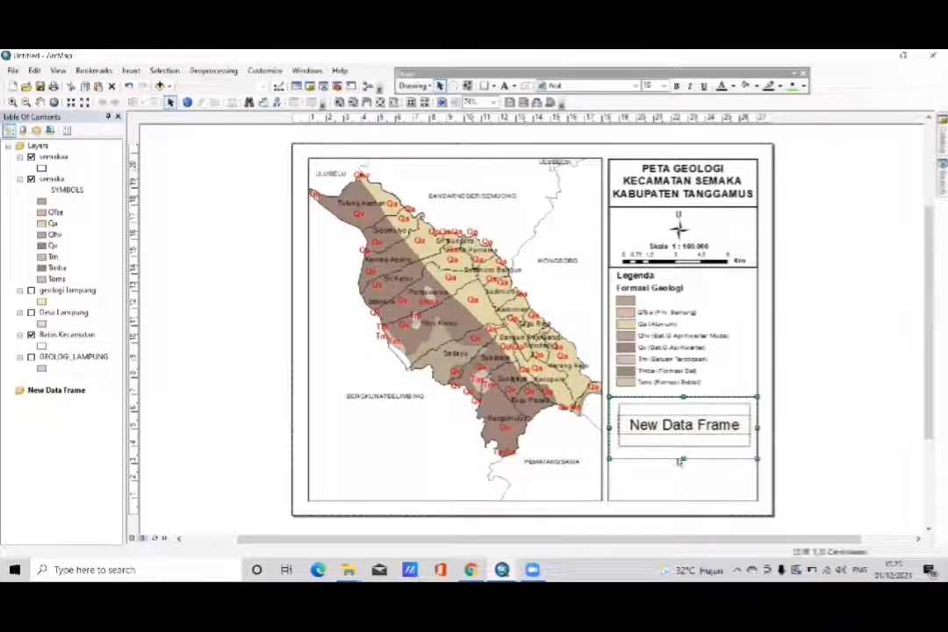
{"action": "left_click_drag", "start_coordinate": [682, 458], "coordinate": [683, 465]}
{"action": "left_click", "coordinate": [683, 440]}
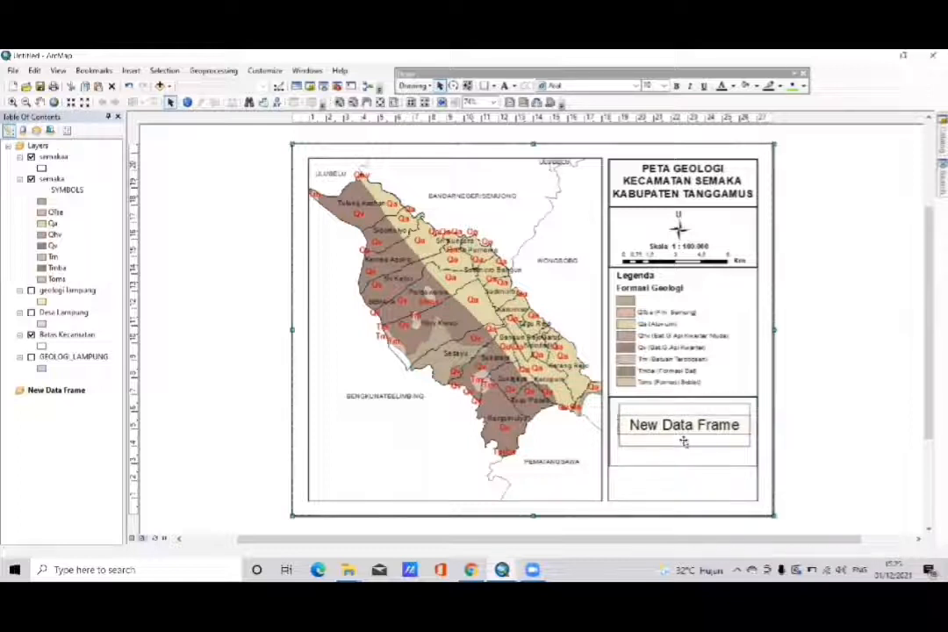
{"action": "left_click", "coordinate": [682, 441]}
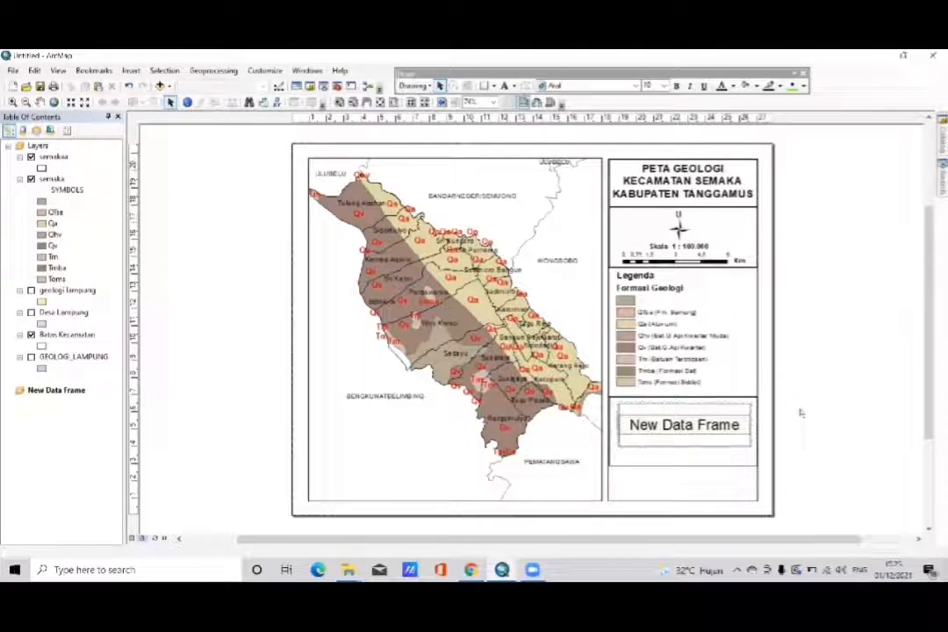
- Enlarge the new data frame downward and slightly to the left so it fills more of the taller box
{"action": "left_click", "coordinate": [727, 417]}
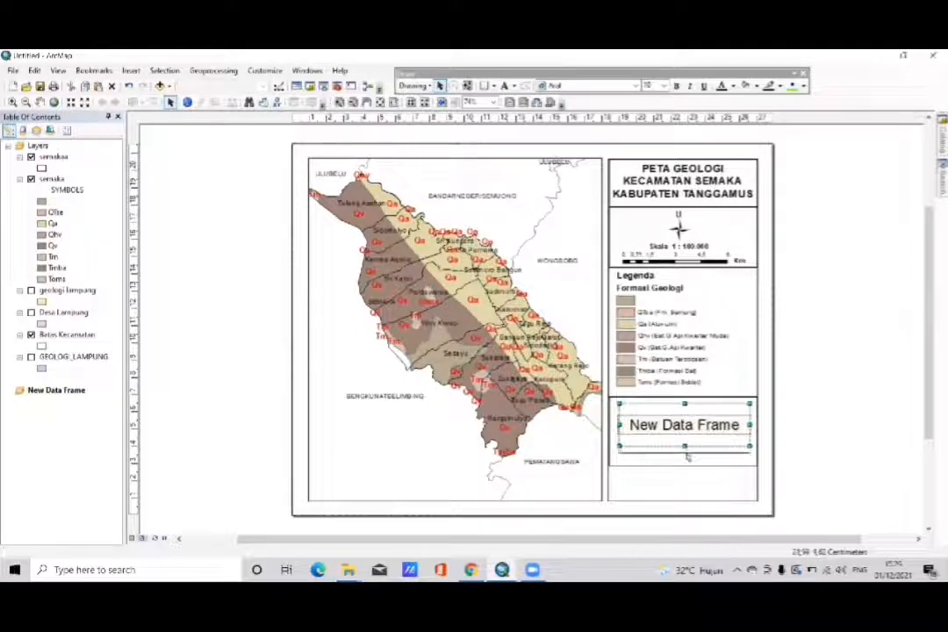
{"action": "left_click_drag", "start_coordinate": [685, 447], "coordinate": [684, 459]}
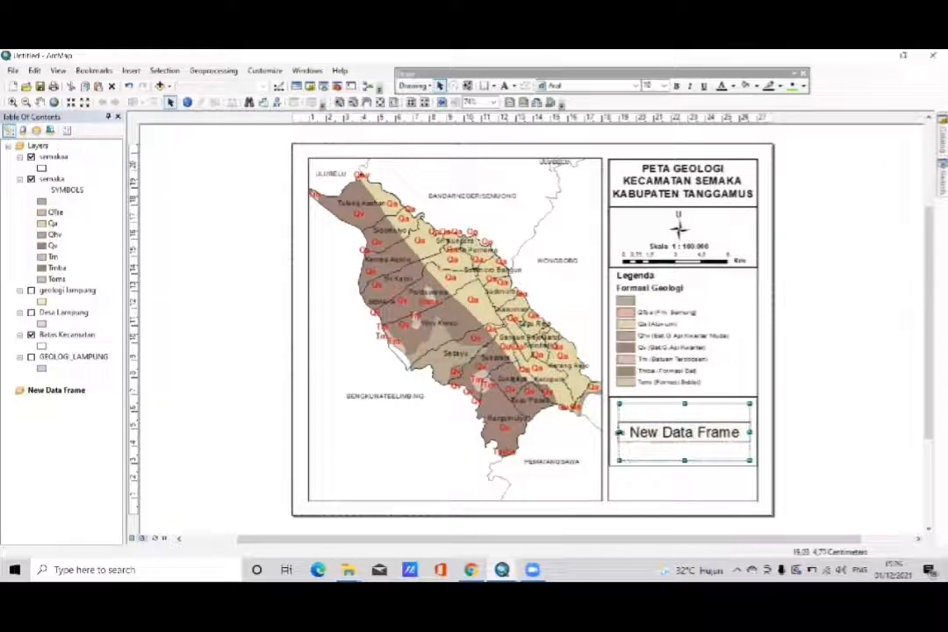
{"action": "left_click_drag", "start_coordinate": [620, 431], "coordinate": [615, 432]}
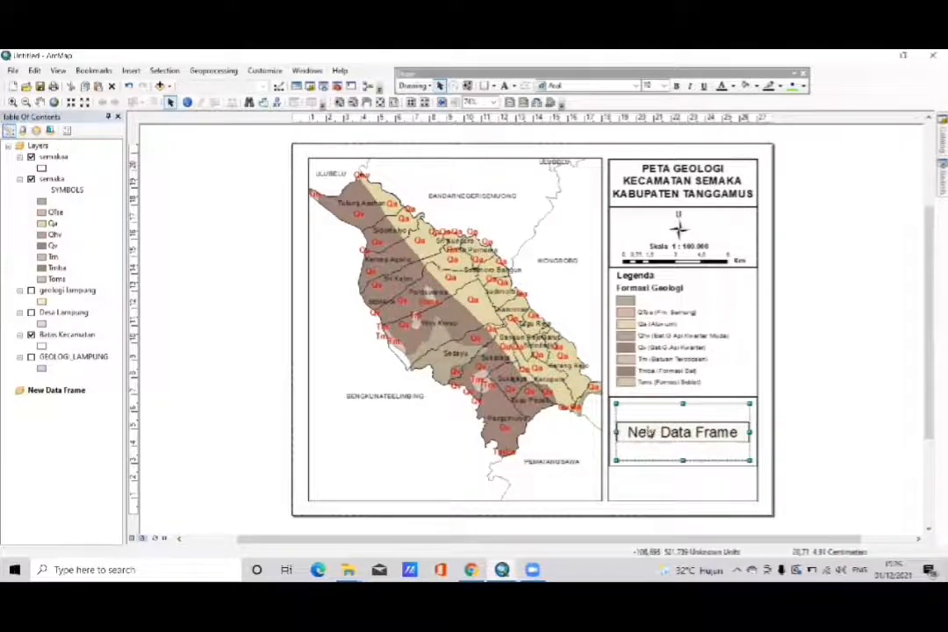
- Start adding data to the new data frame and look through the SHP Peta dasar and SHP Desa LAPAKGIS folders for a suitable boundary layer
{"action": "right_click", "coordinate": [650, 431]}
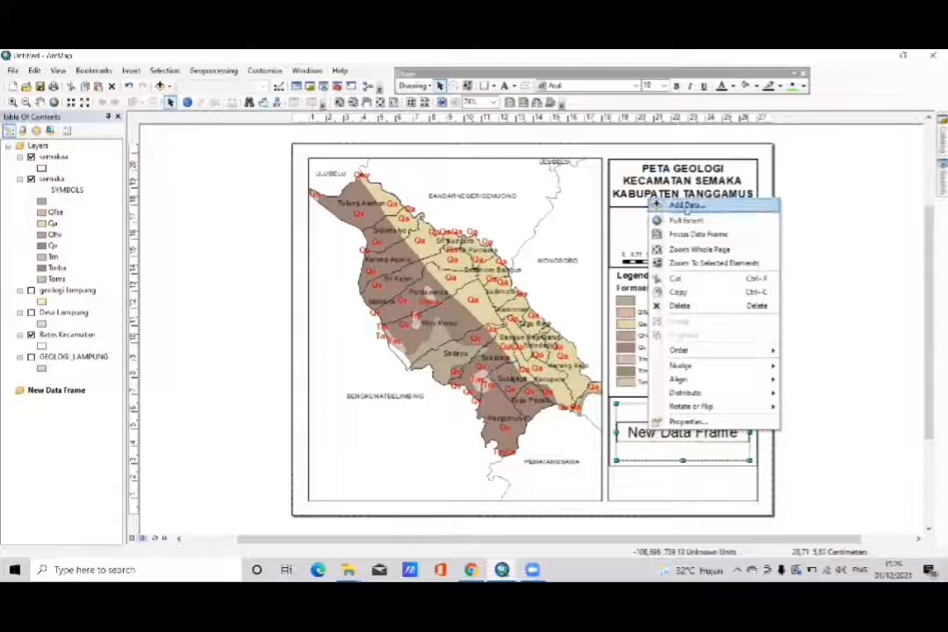
{"action": "left_click", "coordinate": [686, 206]}
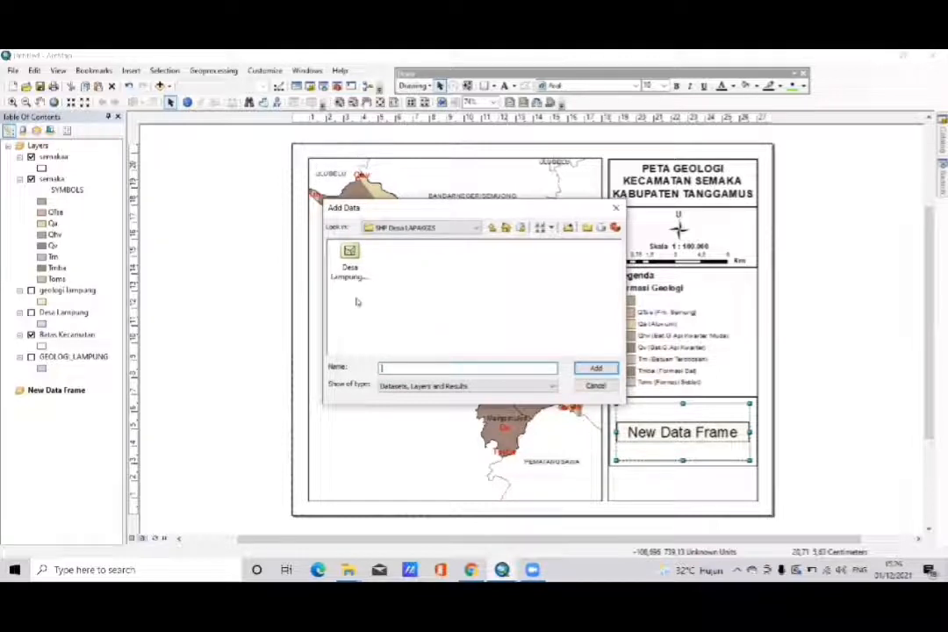
{"action": "left_click", "coordinate": [493, 227]}
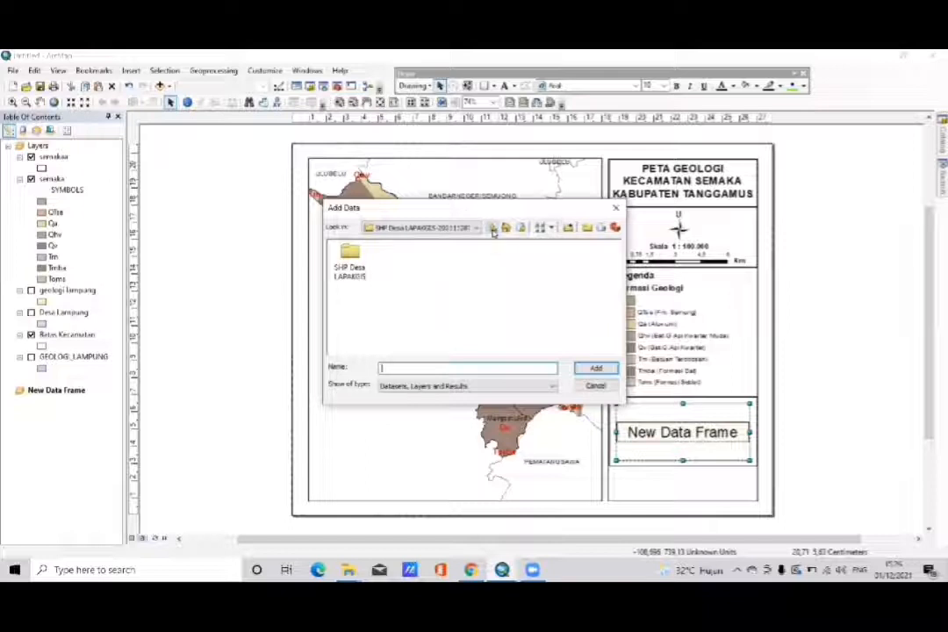
{"action": "left_click", "coordinate": [493, 227]}
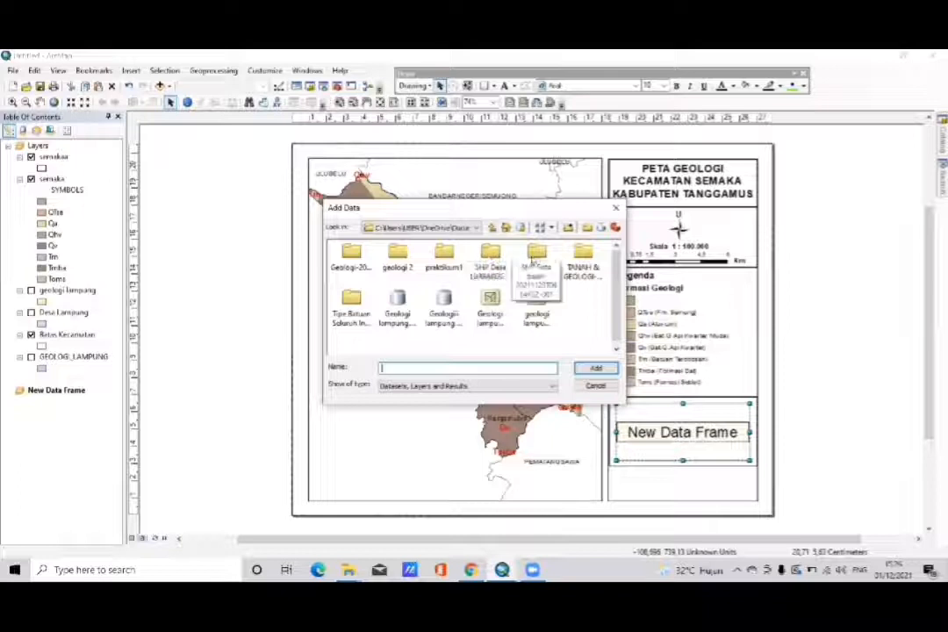
{"action": "double_click", "coordinate": [532, 262]}
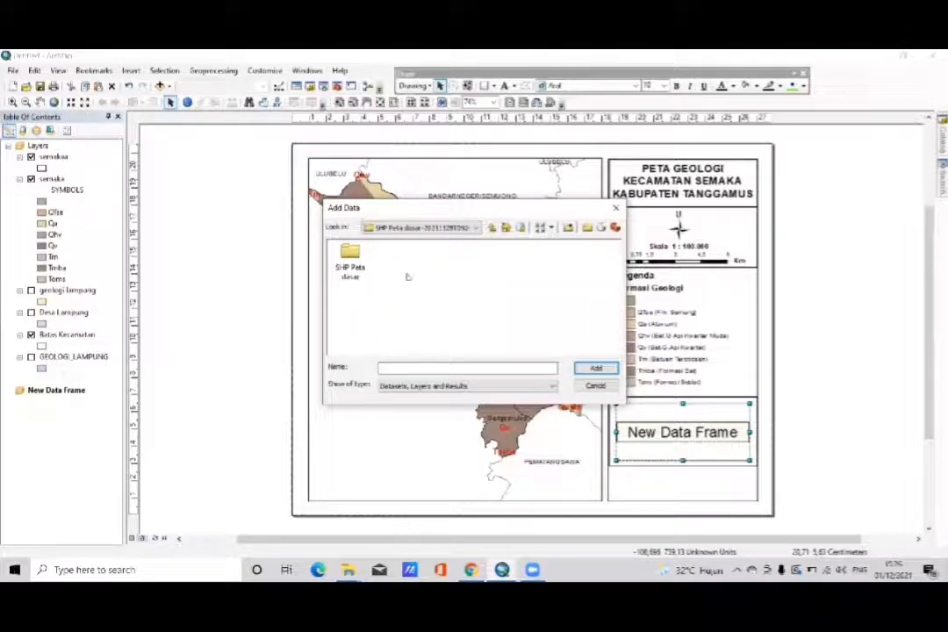
{"action": "double_click", "coordinate": [349, 257]}
{"action": "double_click", "coordinate": [350, 254]}
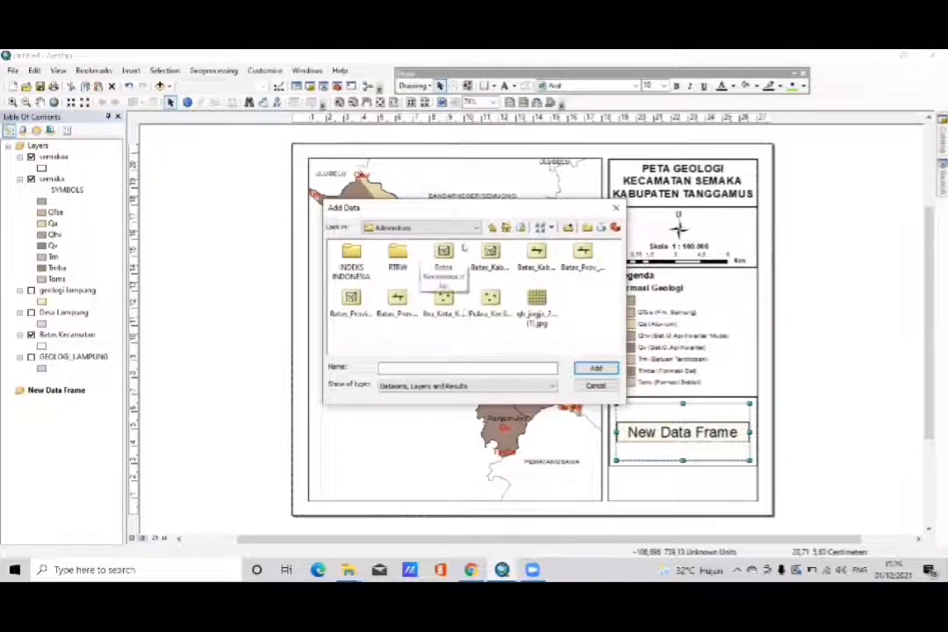
{"action": "left_click", "coordinate": [492, 228]}
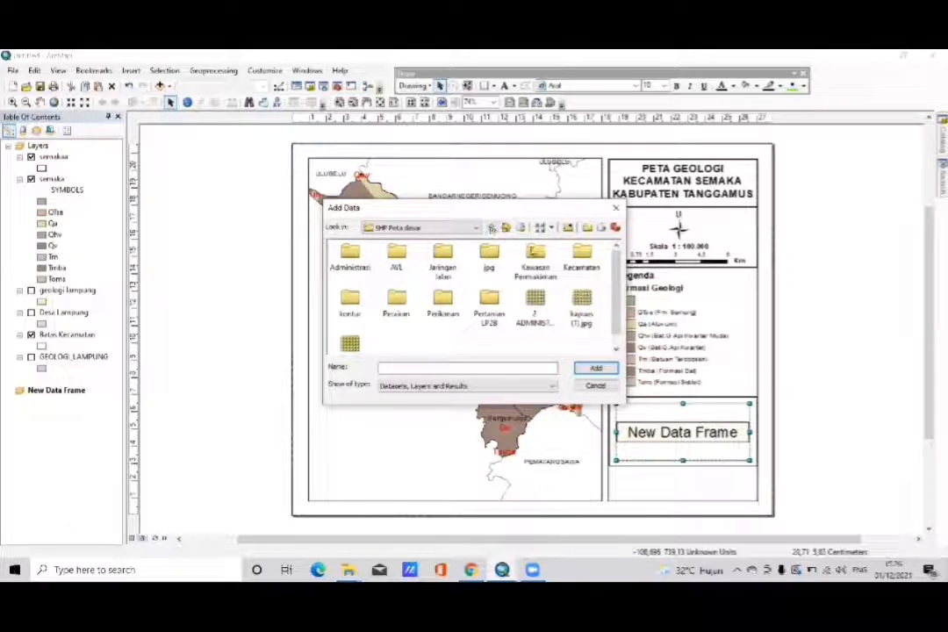
{"action": "double_click", "coordinate": [582, 259]}
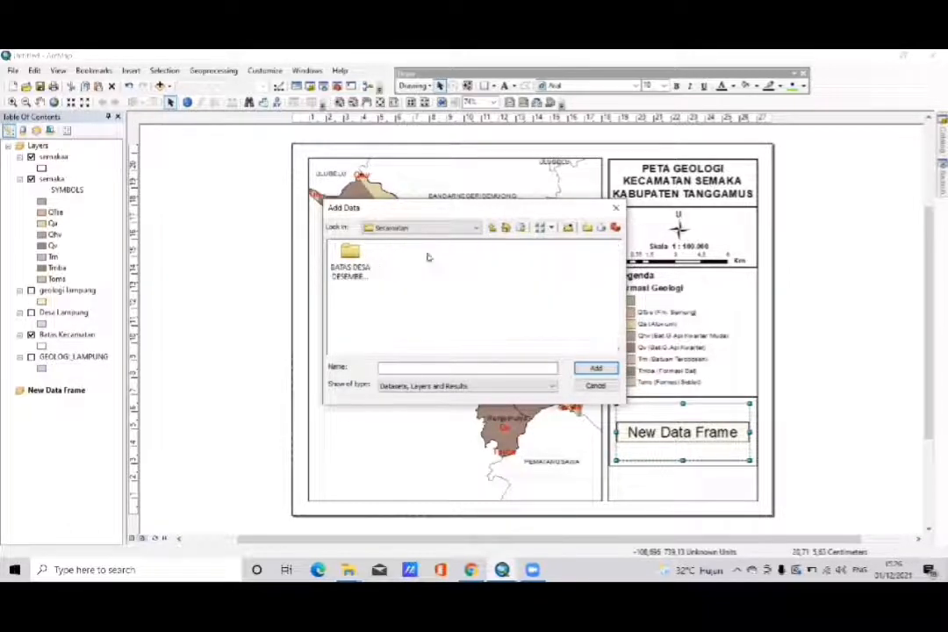
{"action": "double_click", "coordinate": [351, 254]}
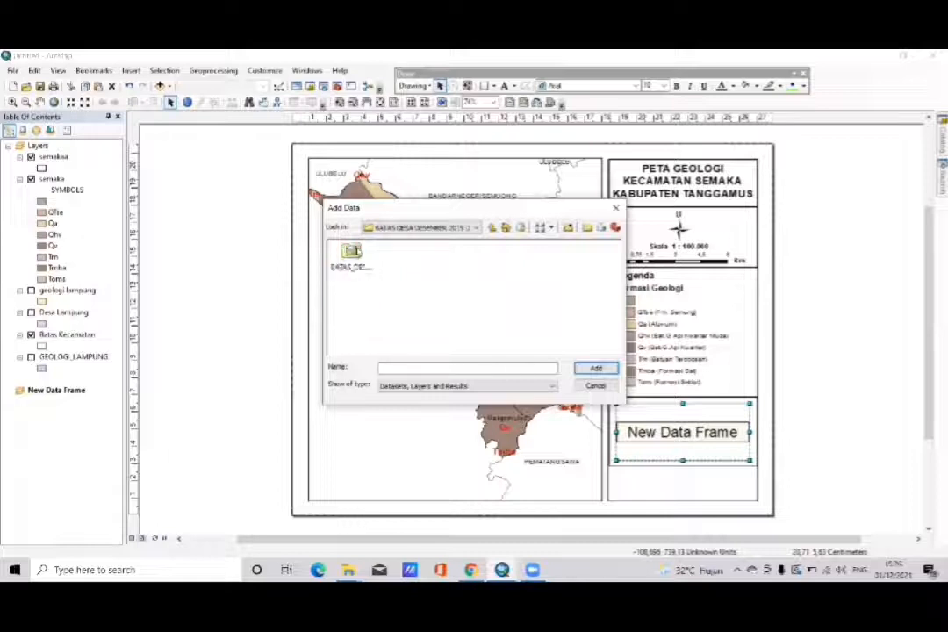
{"action": "left_click", "coordinate": [491, 228]}
{"action": "left_click", "coordinate": [491, 228]}
{"action": "left_click", "coordinate": [491, 228]}
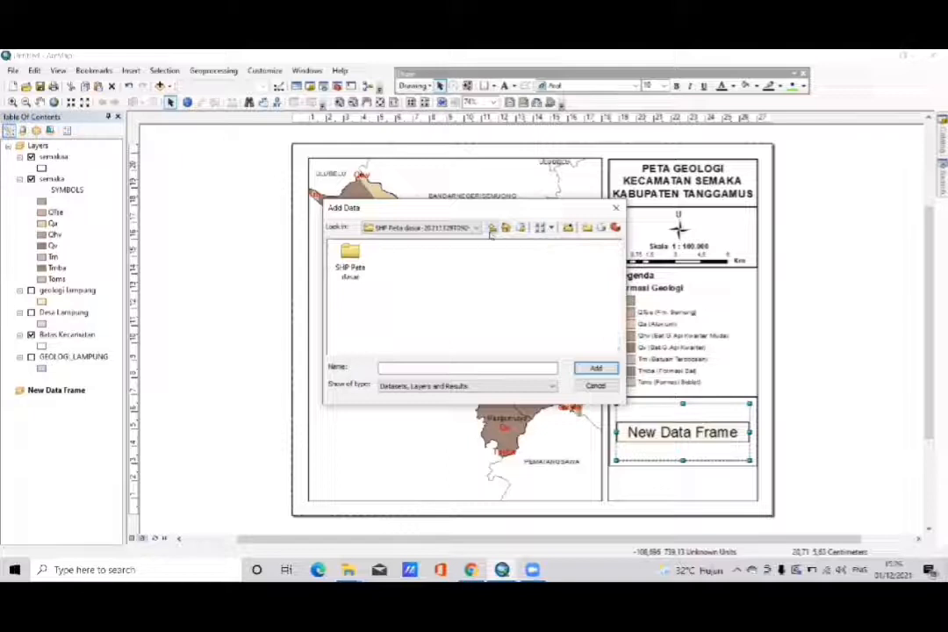
{"action": "left_click", "coordinate": [491, 228]}
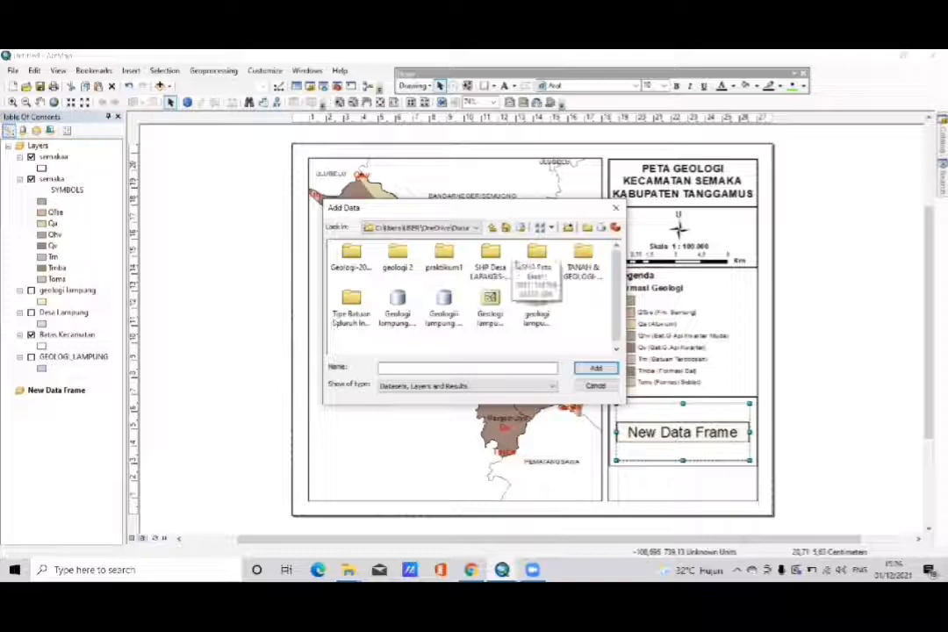
{"action": "double_click", "coordinate": [491, 260]}
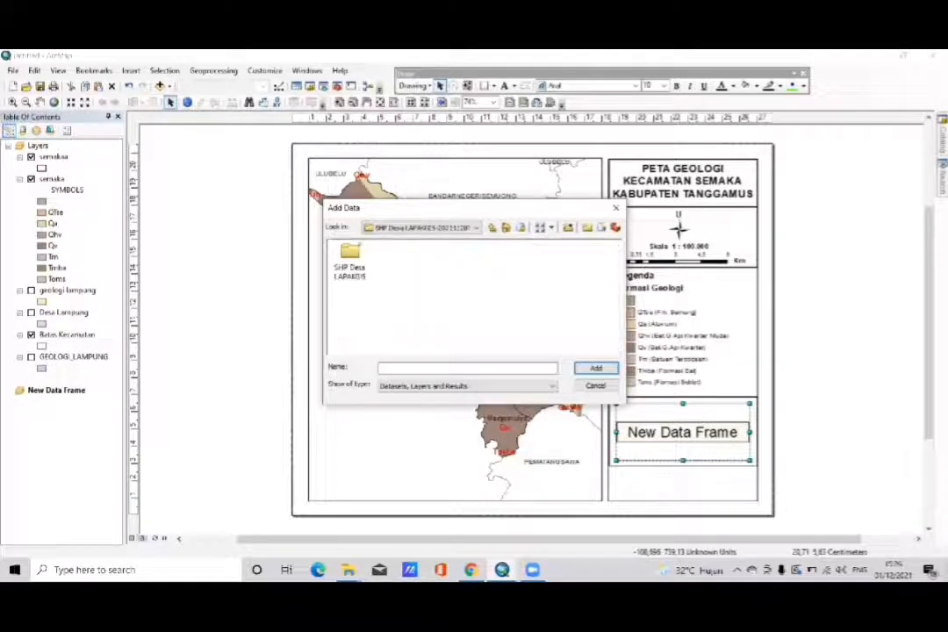
{"action": "left_click", "coordinate": [492, 227]}
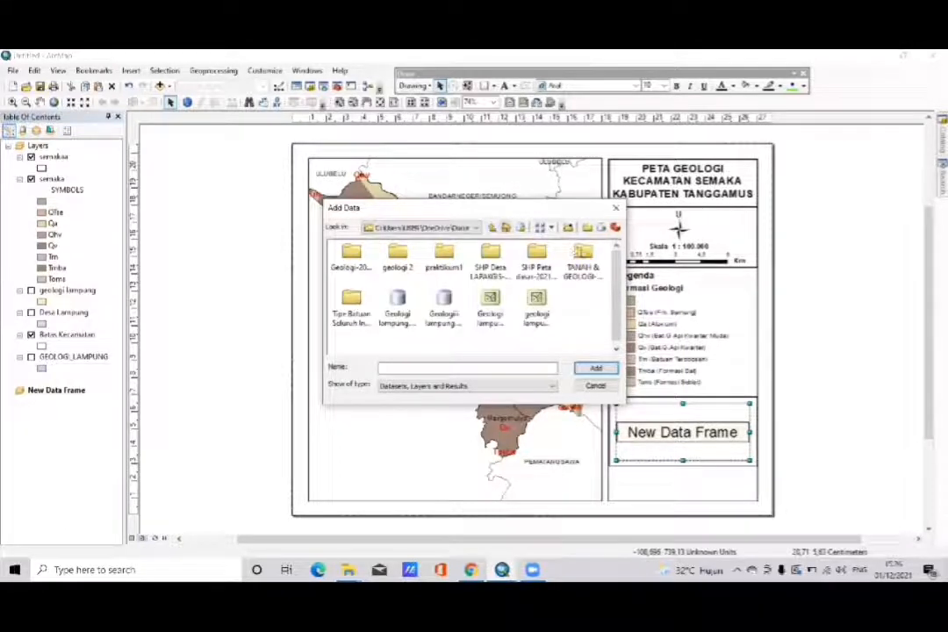
- Add KECAMATAN_LAMPUNG.shp from the TANAH _ GEOLOGI folder to the new data frame, accepting its missing spatial reference
{"action": "double_click", "coordinate": [582, 253]}
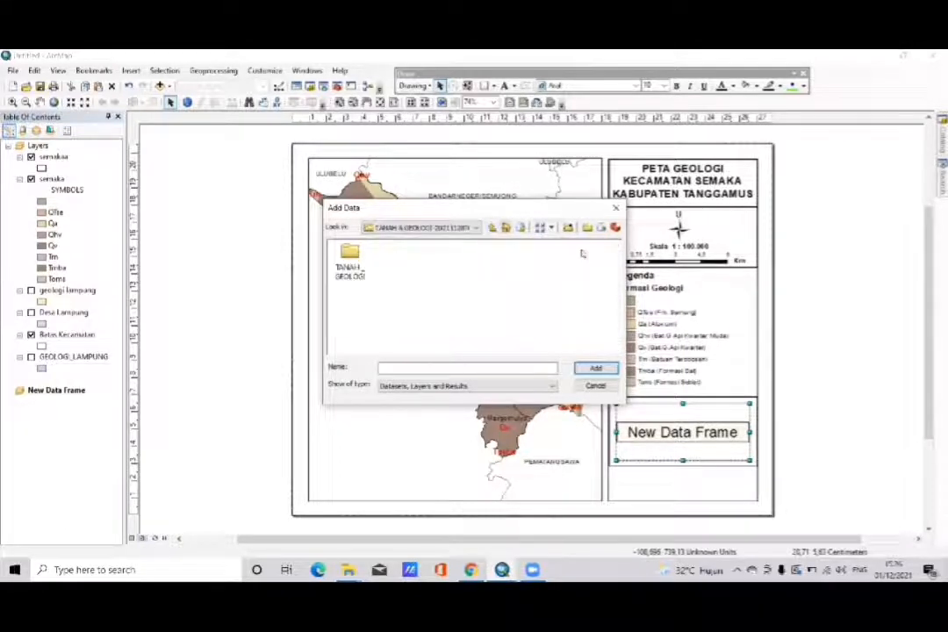
{"action": "double_click", "coordinate": [356, 255]}
{"action": "left_click", "coordinate": [442, 255]}
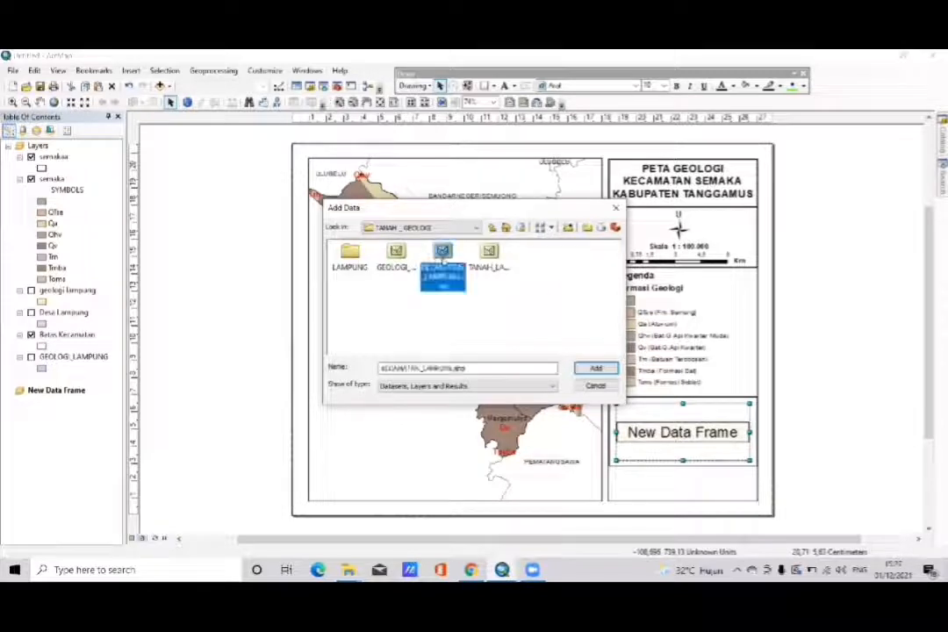
{"action": "left_click", "coordinate": [595, 368]}
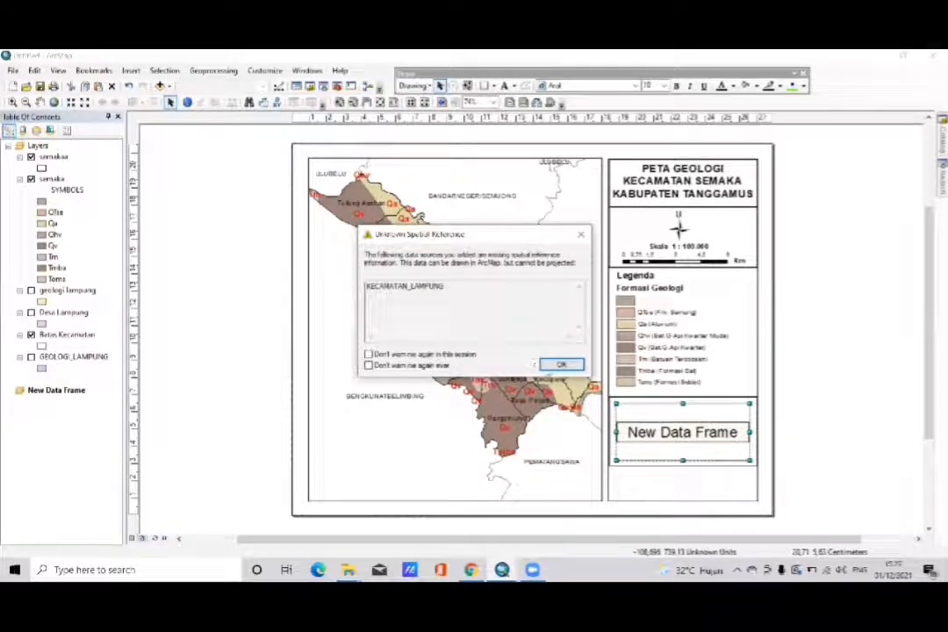
{"action": "left_click", "coordinate": [560, 364]}
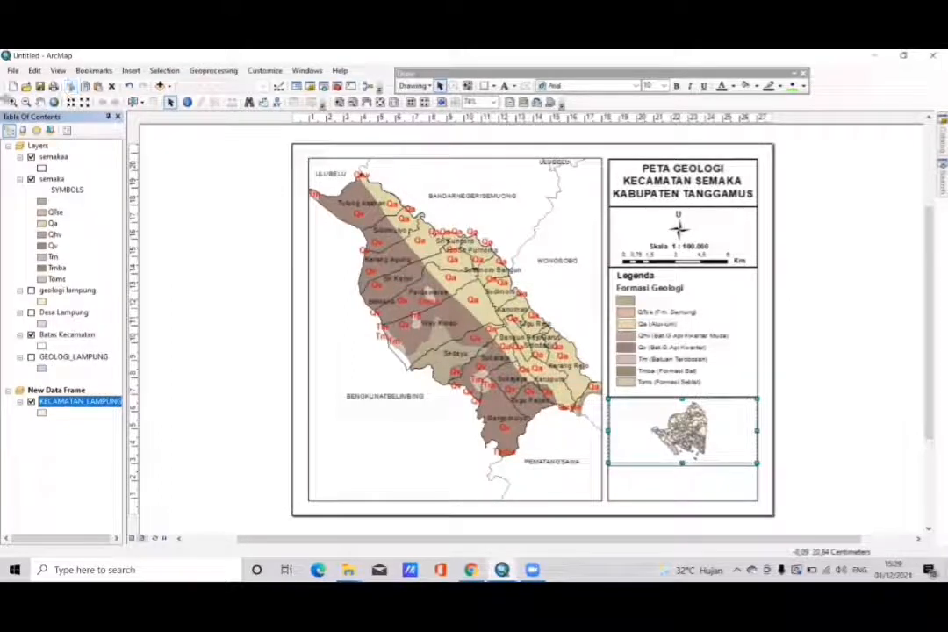
- Zoom in on the Lampung district map inside the new data frame so it fills the frame's height
{"action": "left_click", "coordinate": [12, 102]}
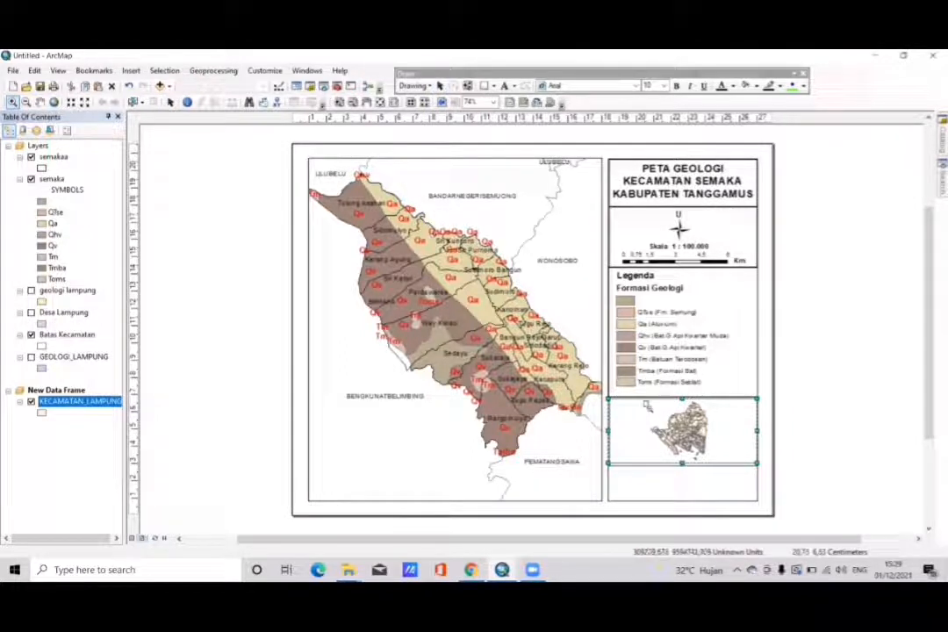
{"action": "left_click_drag", "start_coordinate": [643, 402], "coordinate": [723, 462]}
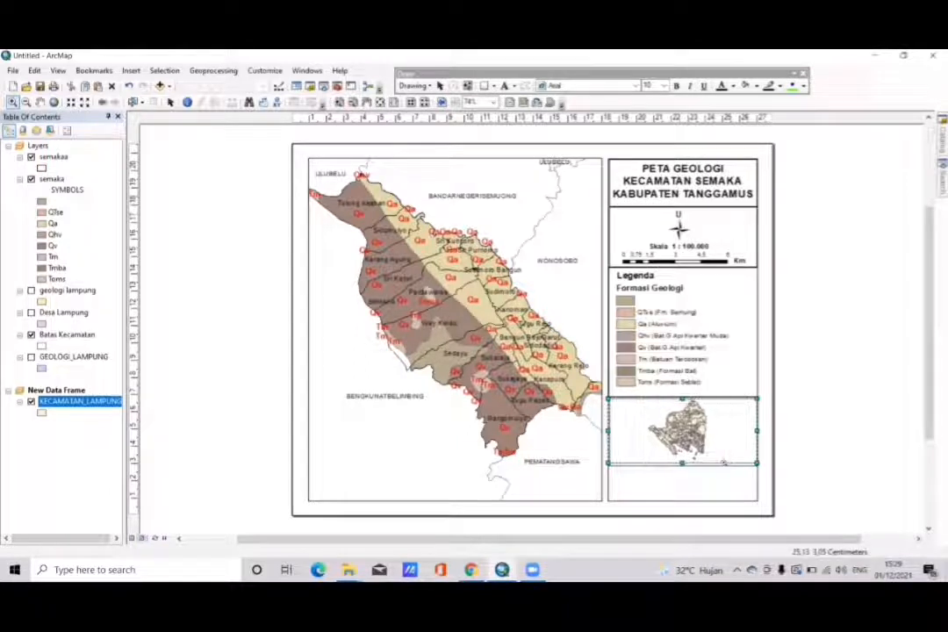
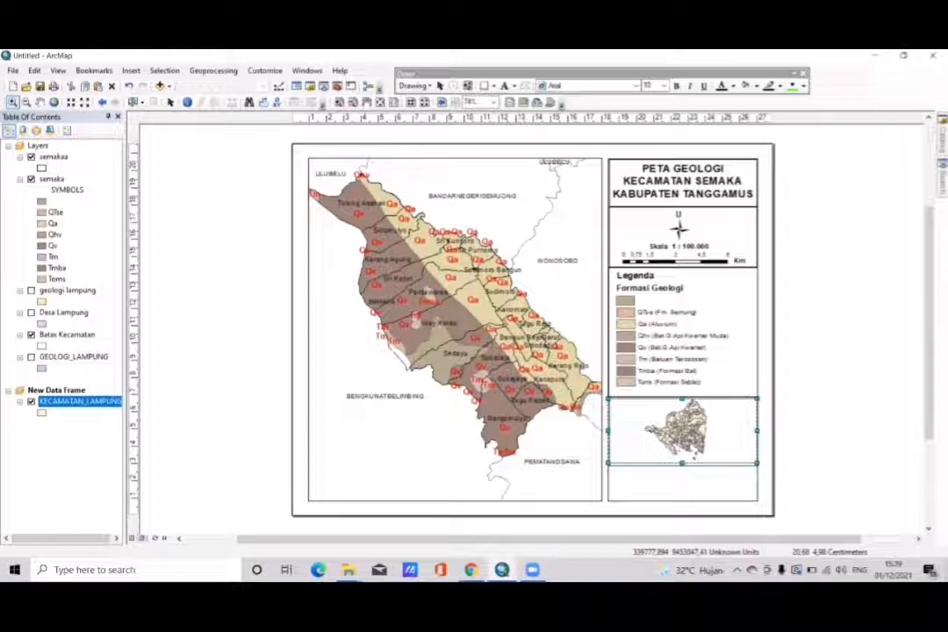
- Move the new data frame slightly down so it clears the line under the legend box
{"action": "left_click", "coordinate": [171, 102]}
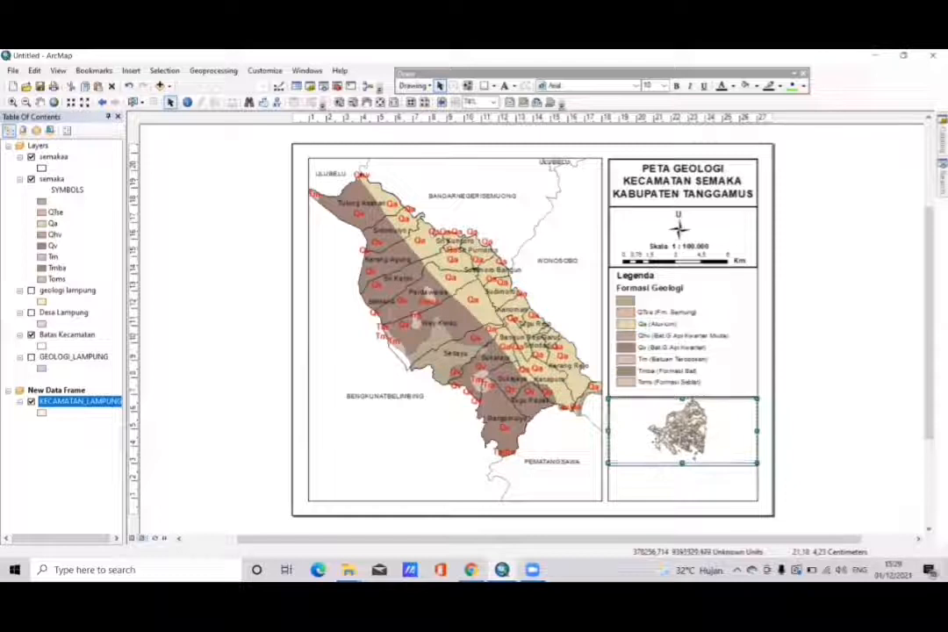
{"action": "left_click", "coordinate": [846, 403]}
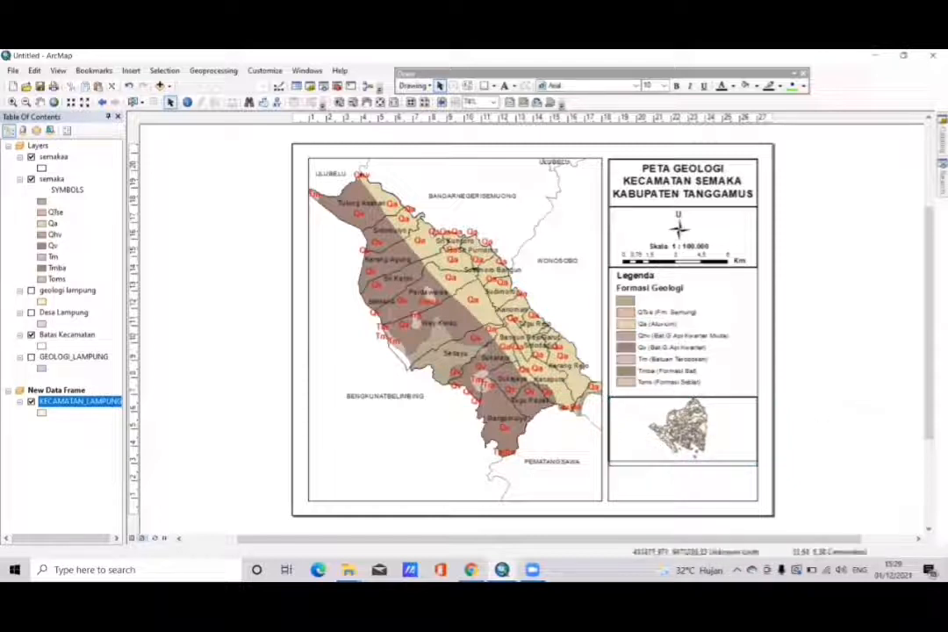
{"action": "left_click", "coordinate": [661, 437]}
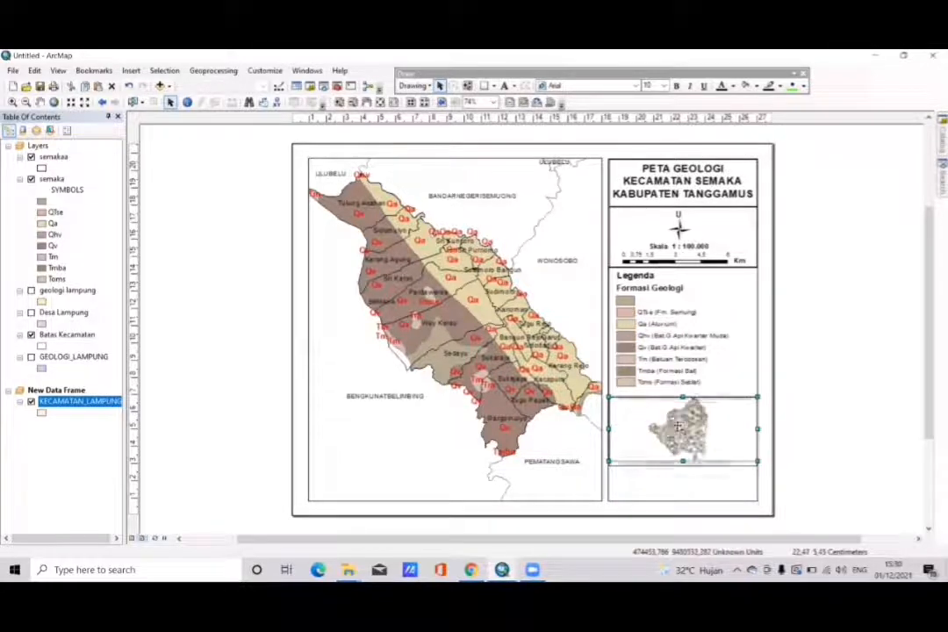
{"action": "left_click_drag", "start_coordinate": [676, 427], "coordinate": [677, 427]}
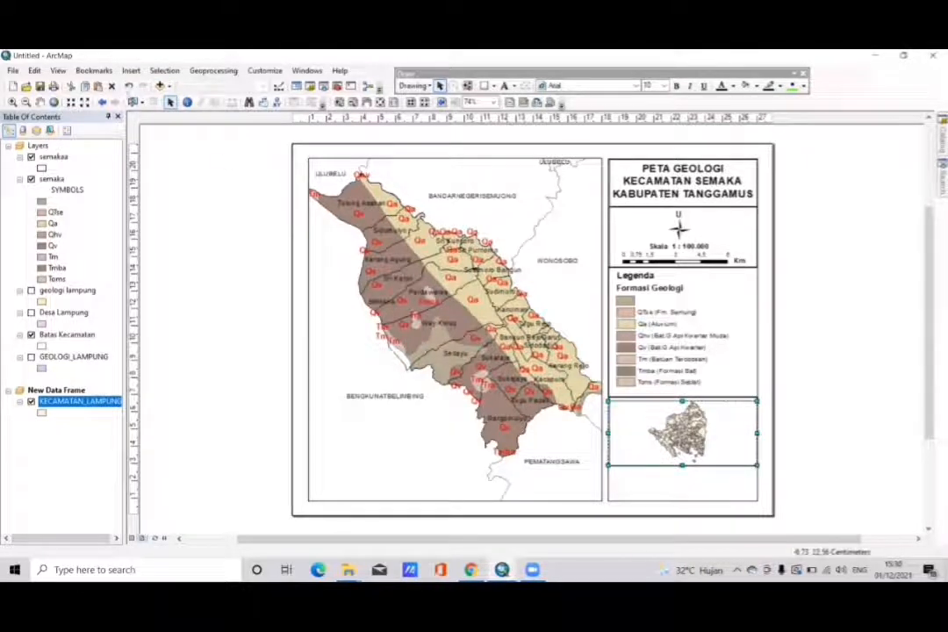
- Pan the Lampung district map to the left side of the new data frame
{"action": "left_click", "coordinate": [40, 102]}
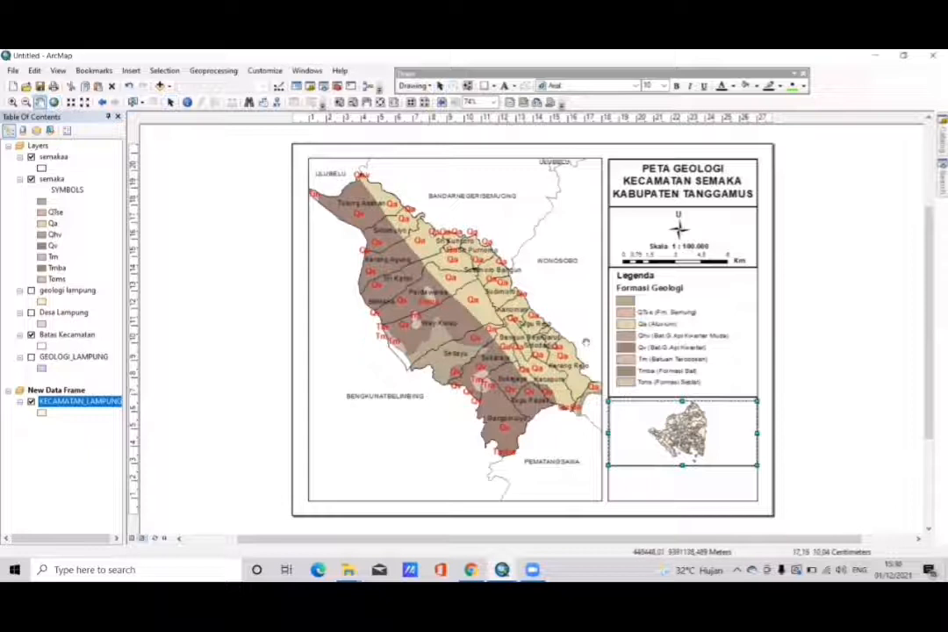
{"action": "left_click_drag", "start_coordinate": [681, 416], "coordinate": [647, 412]}
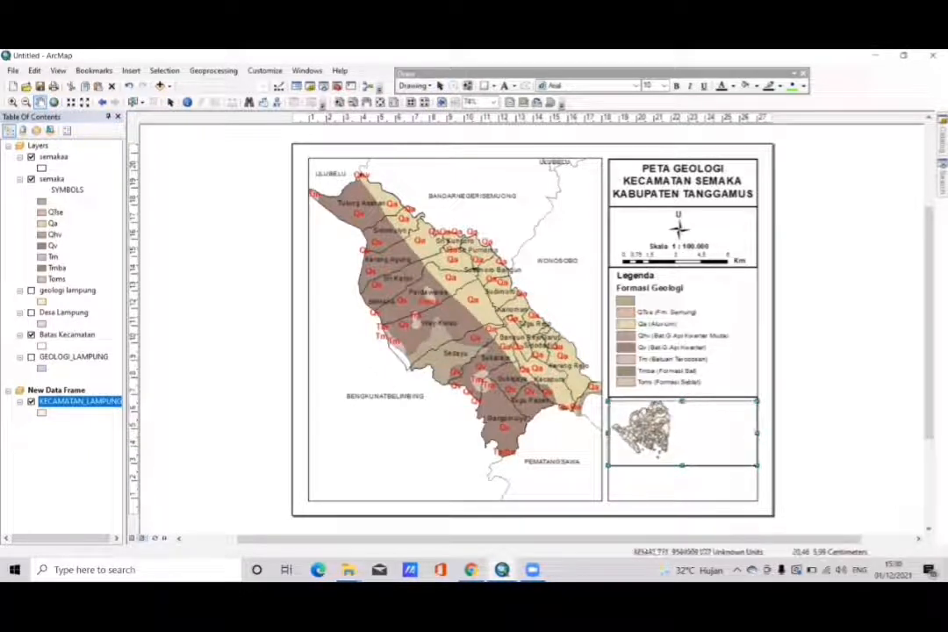
{"action": "left_click", "coordinate": [12, 102]}
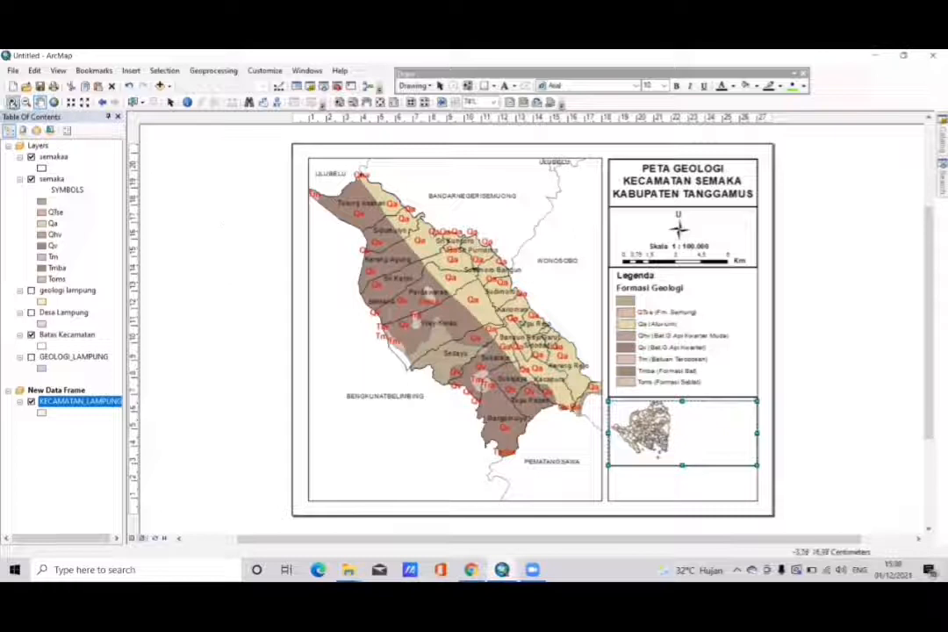
{"action": "key", "text": "ctrl+z"}
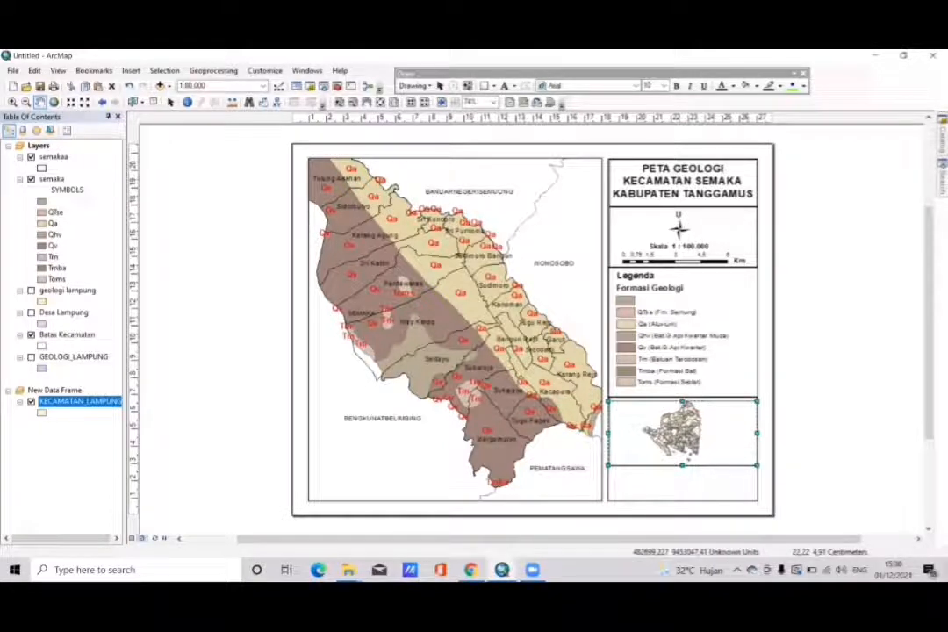
{"action": "left_click_drag", "start_coordinate": [676, 431], "coordinate": [647, 432]}
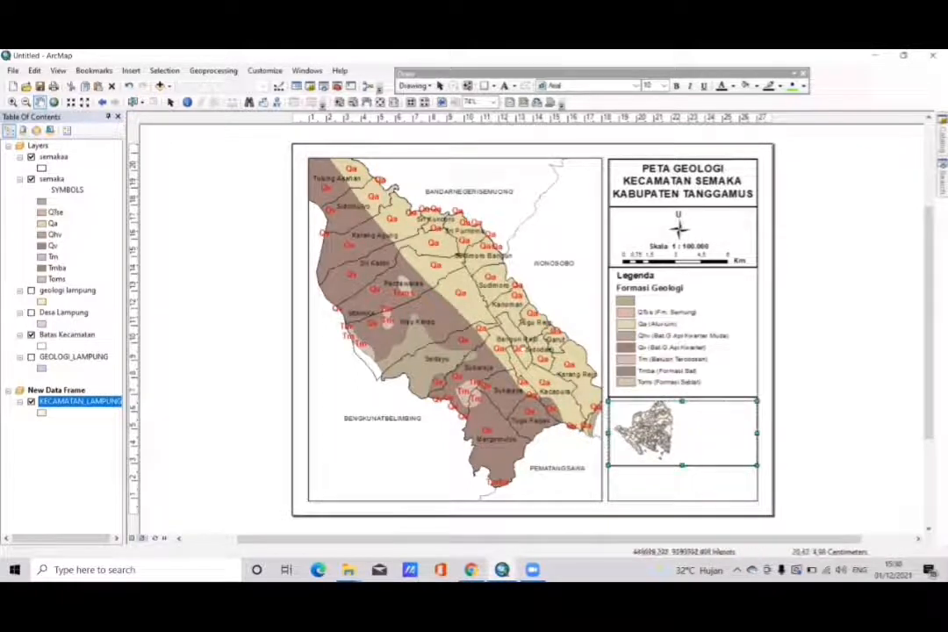
- Zoom the main map back out to 1:100.000 and pan it until Semaka district fits inside its frame
{"action": "left_click_drag", "start_coordinate": [552, 355], "coordinate": [486, 335]}
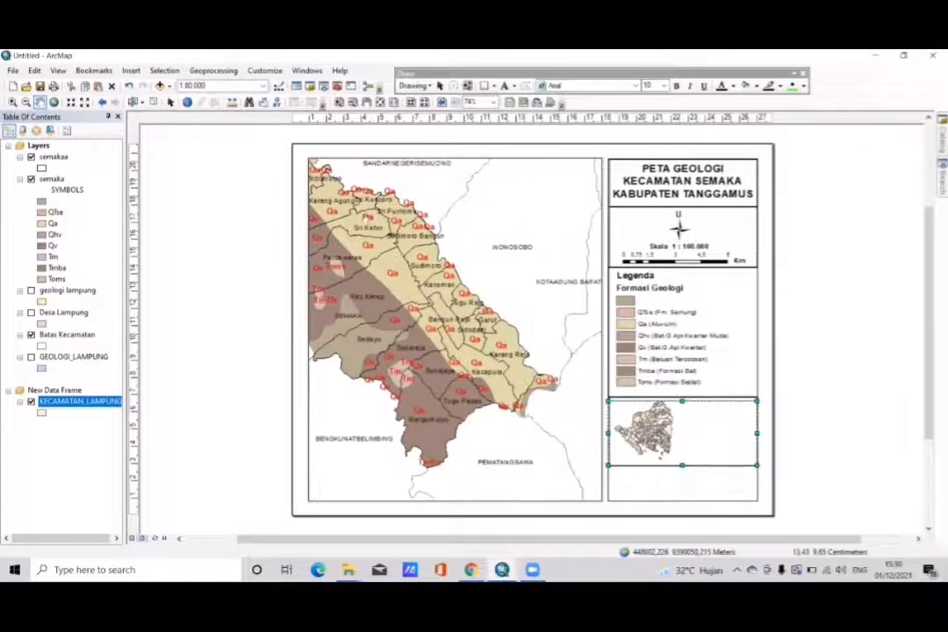
{"action": "left_click_drag", "start_coordinate": [392, 242], "coordinate": [440, 251]}
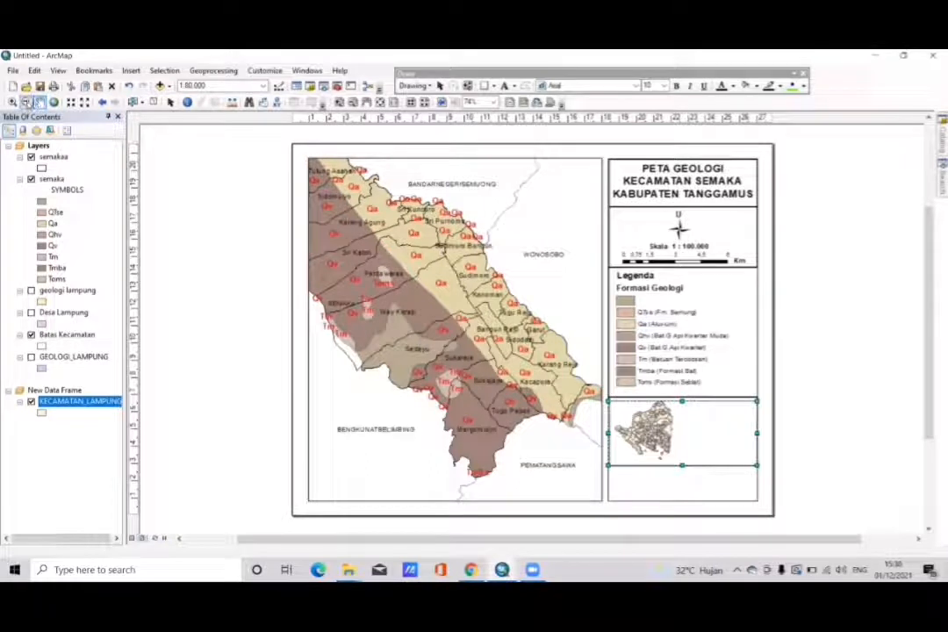
{"action": "left_click", "coordinate": [27, 101]}
{"action": "left_click", "coordinate": [334, 258]}
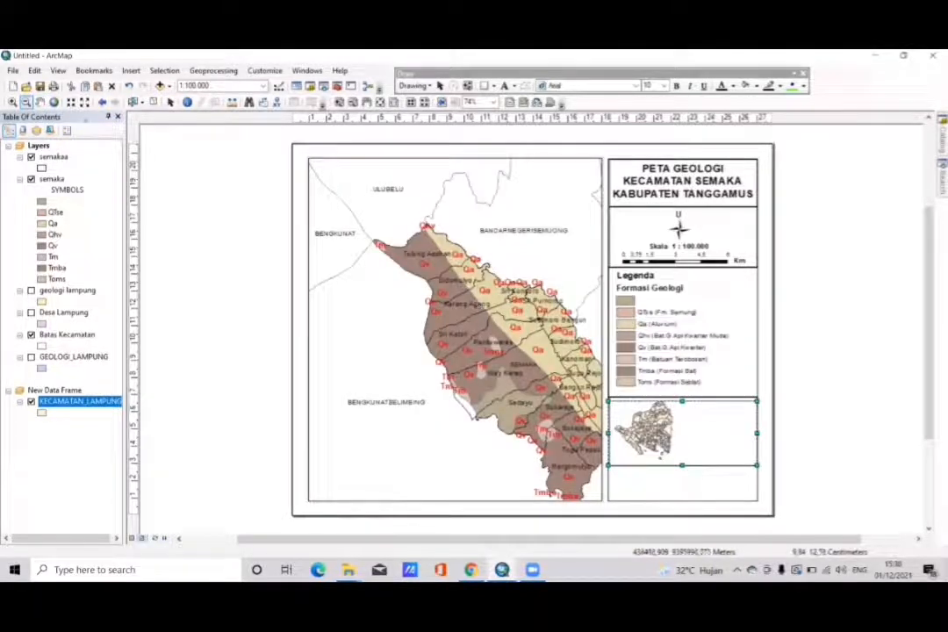
{"action": "left_click", "coordinate": [40, 102]}
{"action": "left_click_drag", "start_coordinate": [422, 261], "coordinate": [374, 212]}
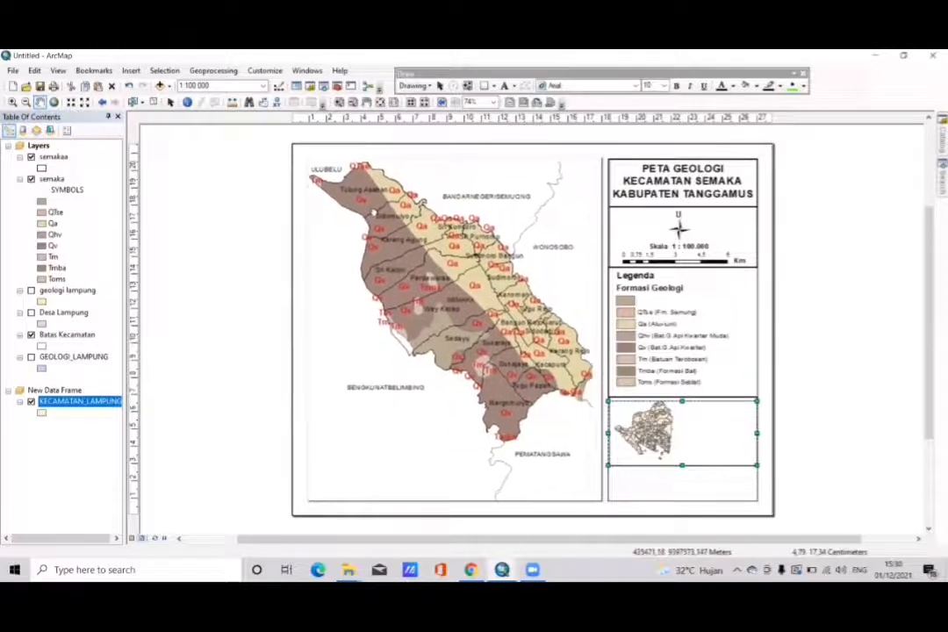
{"action": "left_click_drag", "start_coordinate": [375, 214], "coordinate": [368, 221]}
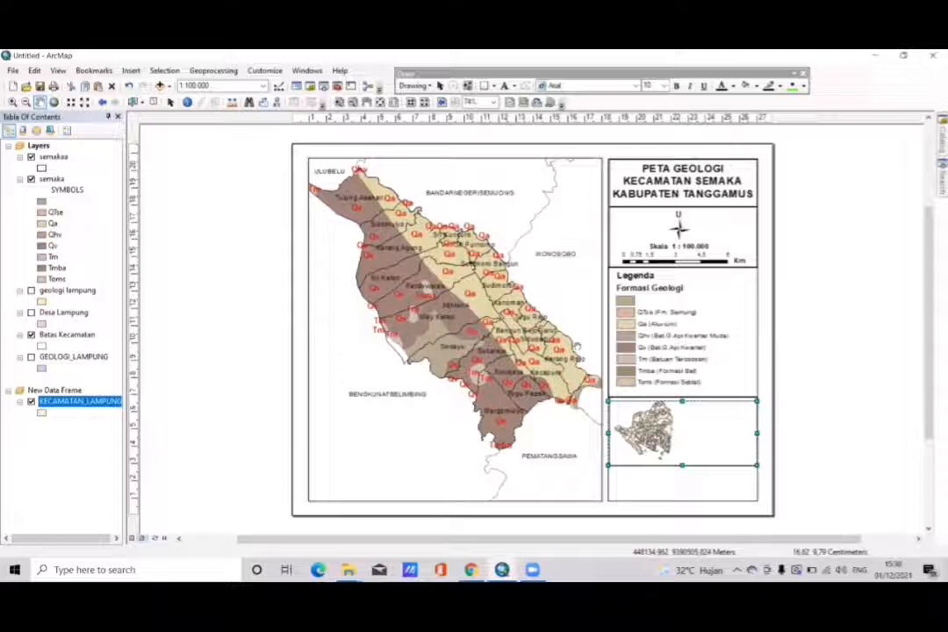
- Open the attribute table of the KECAMATAN_LAMPUNG layer and maximize it
{"action": "right_click", "coordinate": [103, 404]}
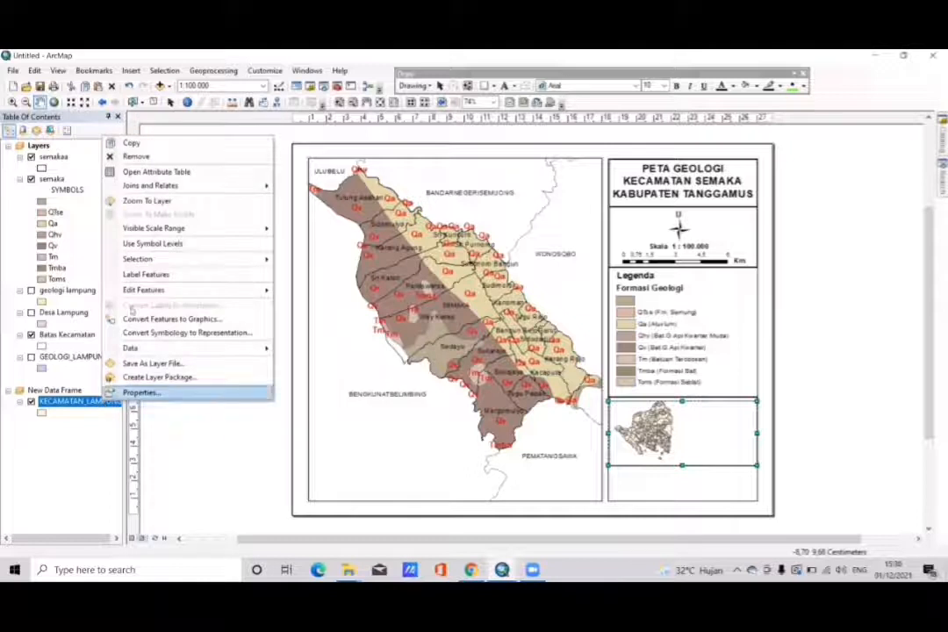
{"action": "left_click", "coordinate": [157, 172]}
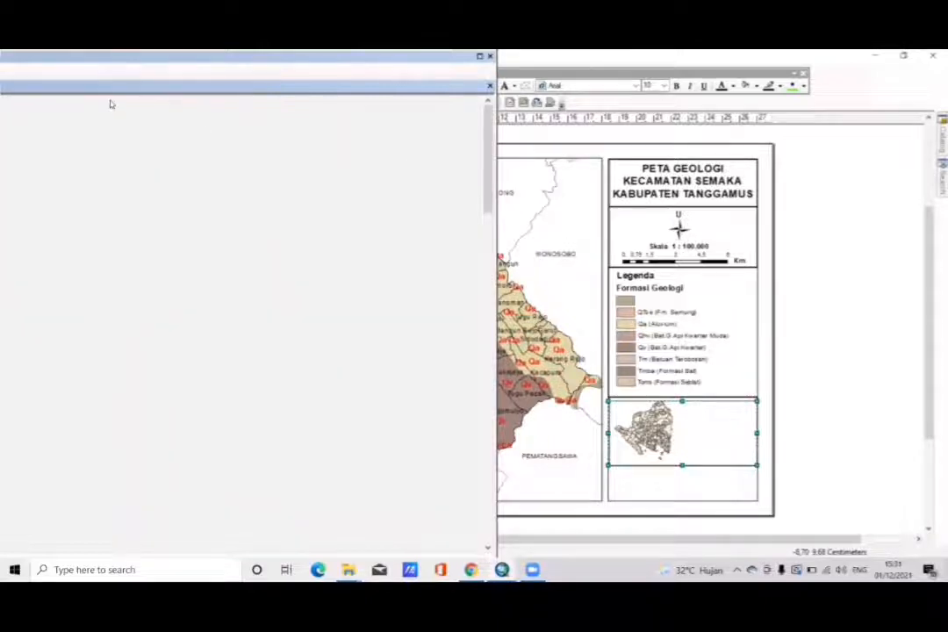
{"action": "left_click_drag", "start_coordinate": [205, 98], "coordinate": [528, 123]}
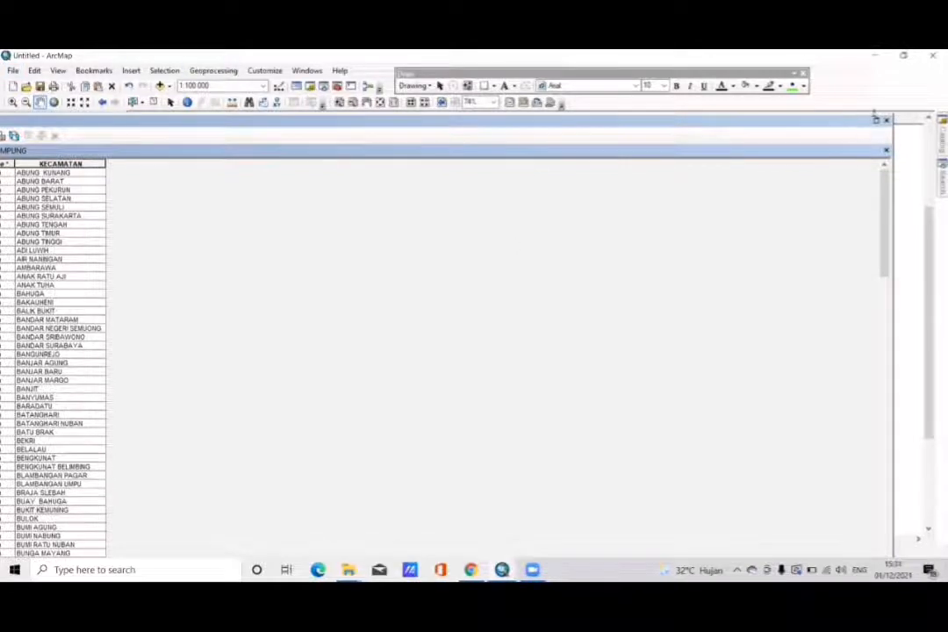
{"action": "left_click", "coordinate": [876, 122]}
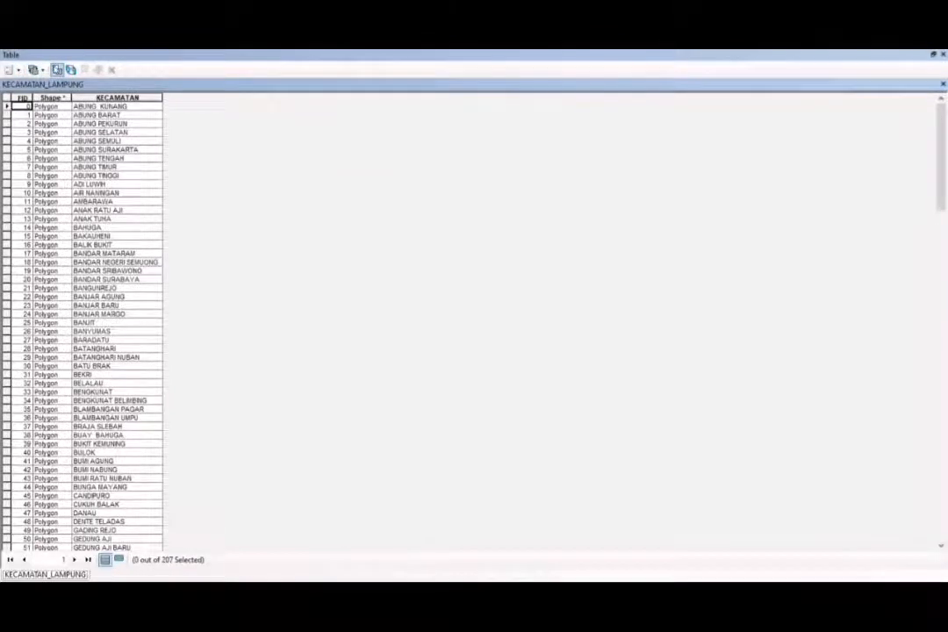
- Select the record where "KECAMATAN" = 'SEMAKA' with Select by Attributes, and close the attribute table
{"action": "left_click", "coordinate": [57, 69]}
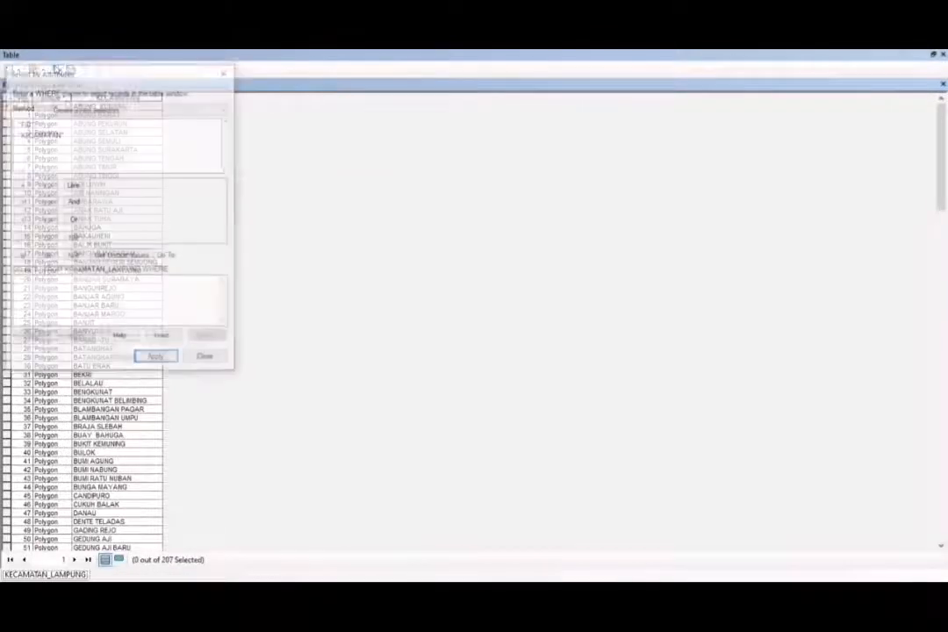
{"action": "left_click", "coordinate": [59, 135]}
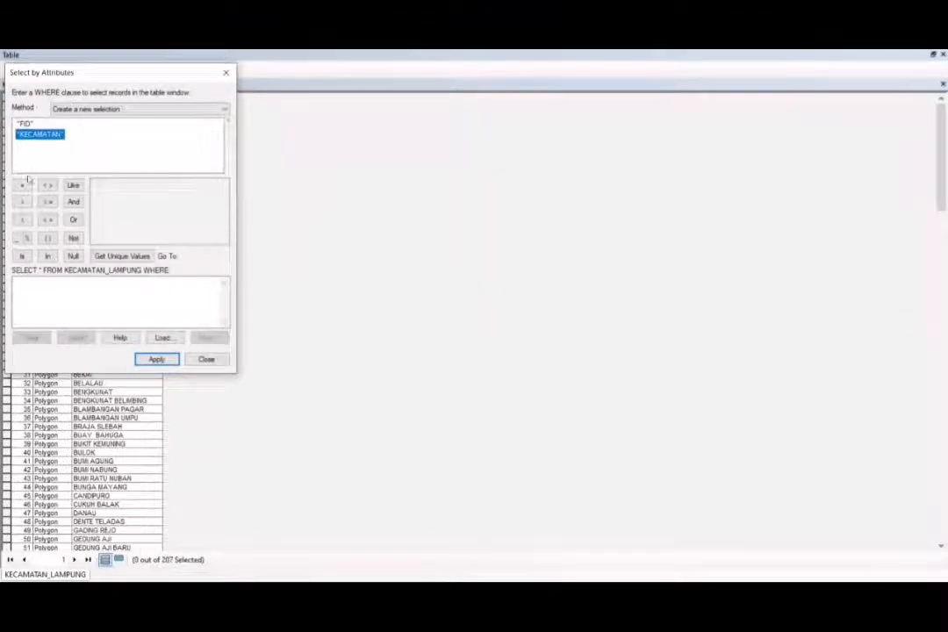
{"action": "double_click", "coordinate": [41, 136]}
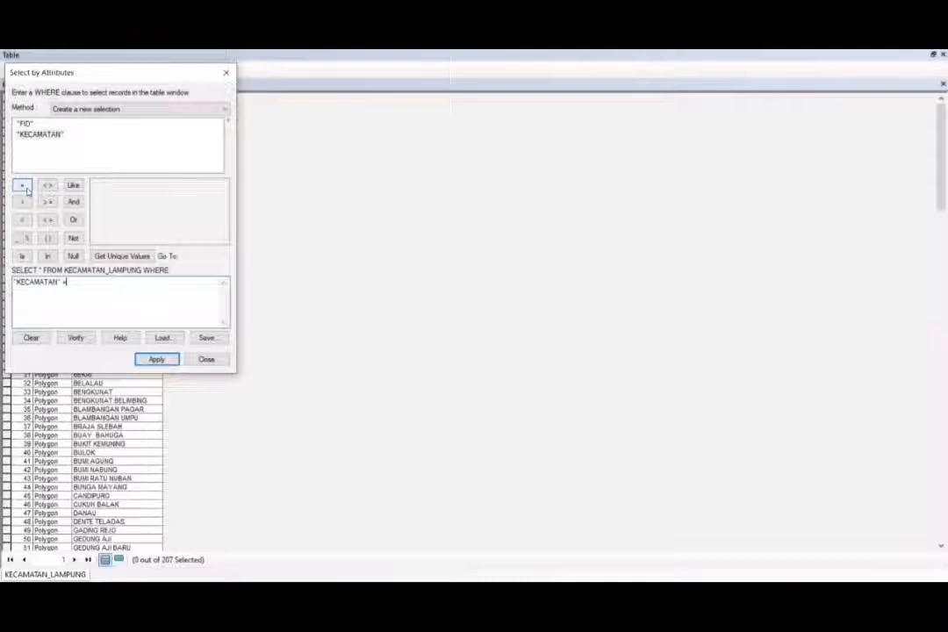
{"action": "left_click", "coordinate": [125, 256]}
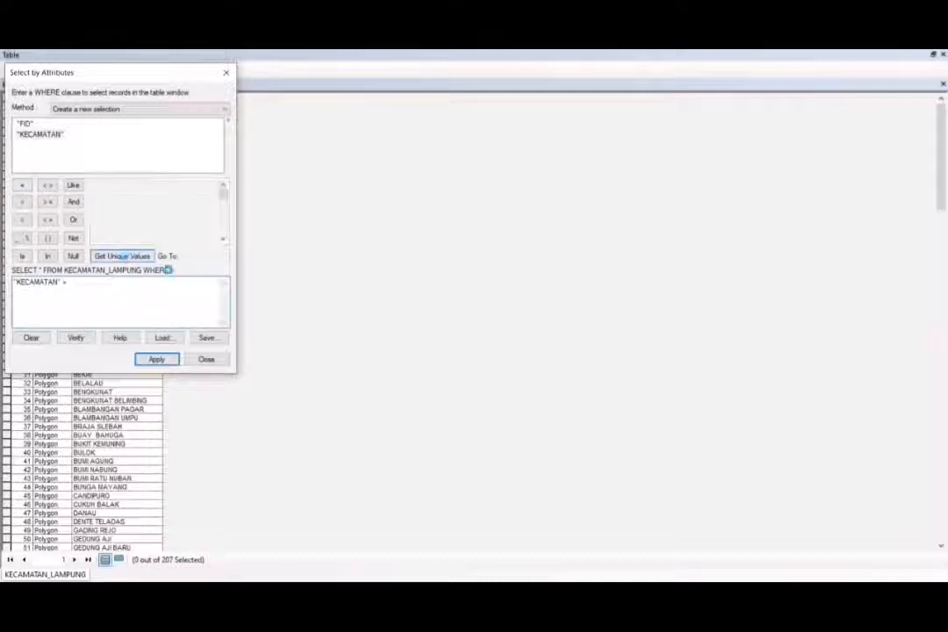
{"action": "type", "text": "sema"}
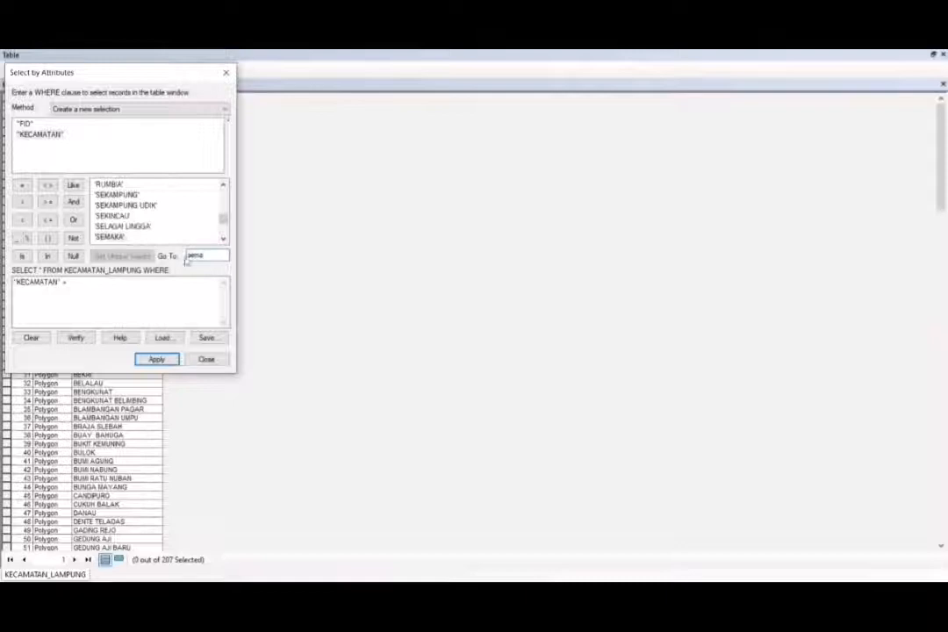
{"action": "double_click", "coordinate": [112, 226]}
{"action": "double_click", "coordinate": [109, 236]}
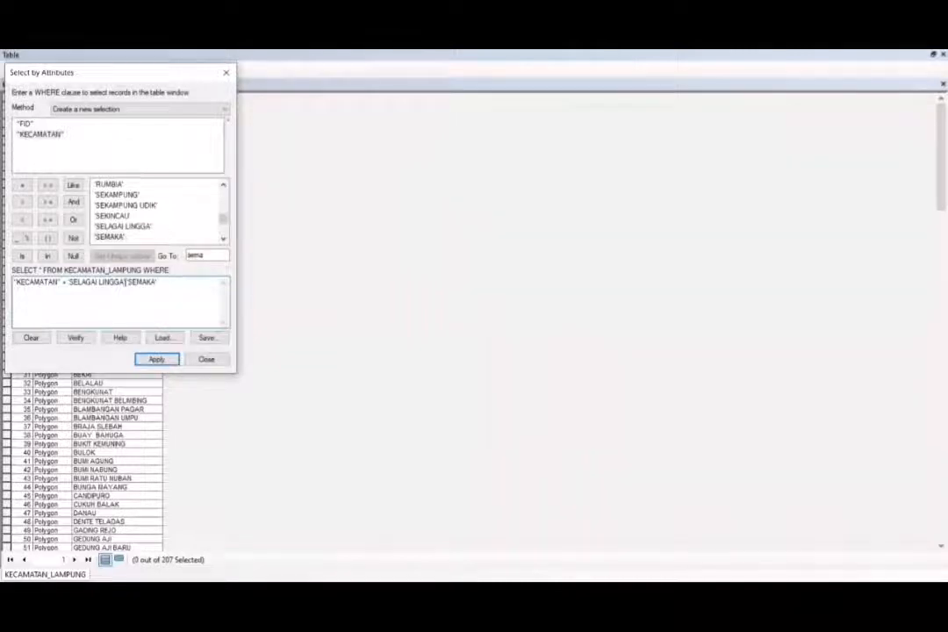
{"action": "key", "text": "BackSpace"}
{"action": "key", "text": "BackSpace"}
{"action": "key", "text": "BackSpace"}
{"action": "key", "text": "BackSpace"}
{"action": "key", "text": "BackSpace"}
{"action": "key", "text": "BackSpace"}
{"action": "key", "text": "BackSpace"}
{"action": "key", "text": "BackSpace"}
{"action": "key", "text": "BackSpace"}
{"action": "key", "text": "BackSpace"}
{"action": "key", "text": "BackSpace"}
{"action": "key", "text": "BackSpace"}
{"action": "key", "text": "BackSpace"}
{"action": "key", "text": "BackSpace"}
{"action": "key", "text": "BackSpace"}
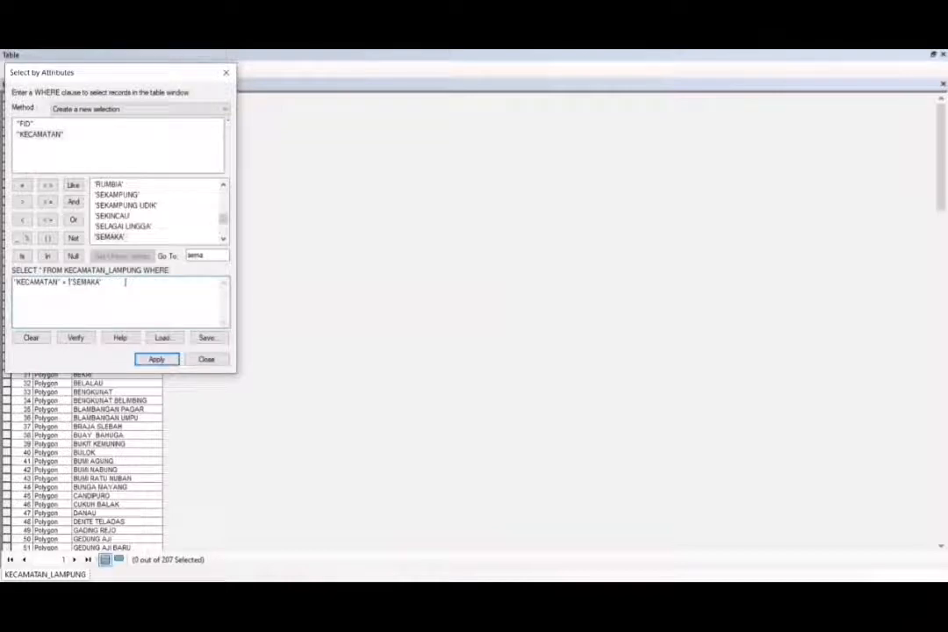
{"action": "key", "text": "BackSpace"}
{"action": "left_click", "coordinate": [157, 359]}
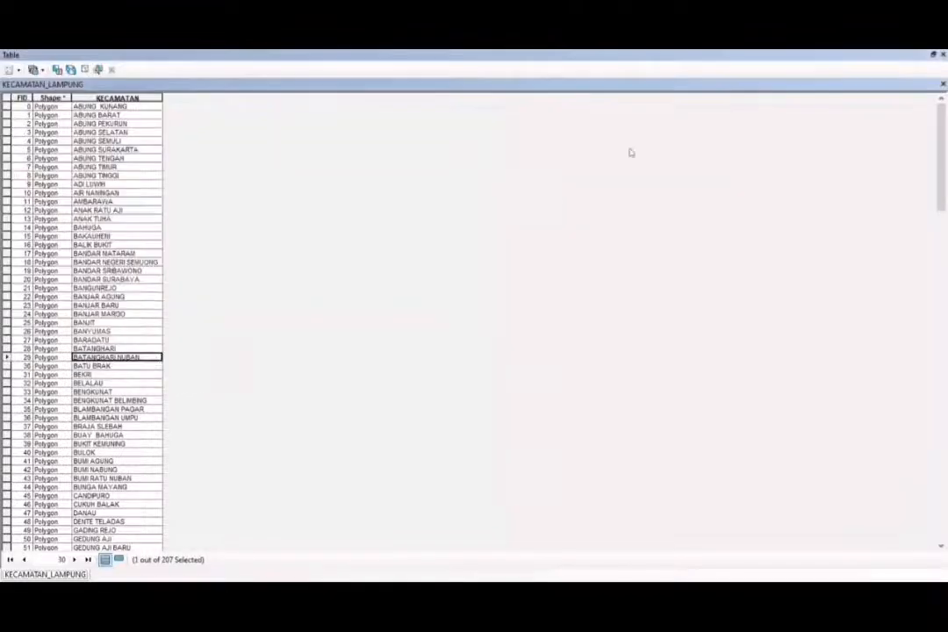
{"action": "left_click", "coordinate": [937, 55]}
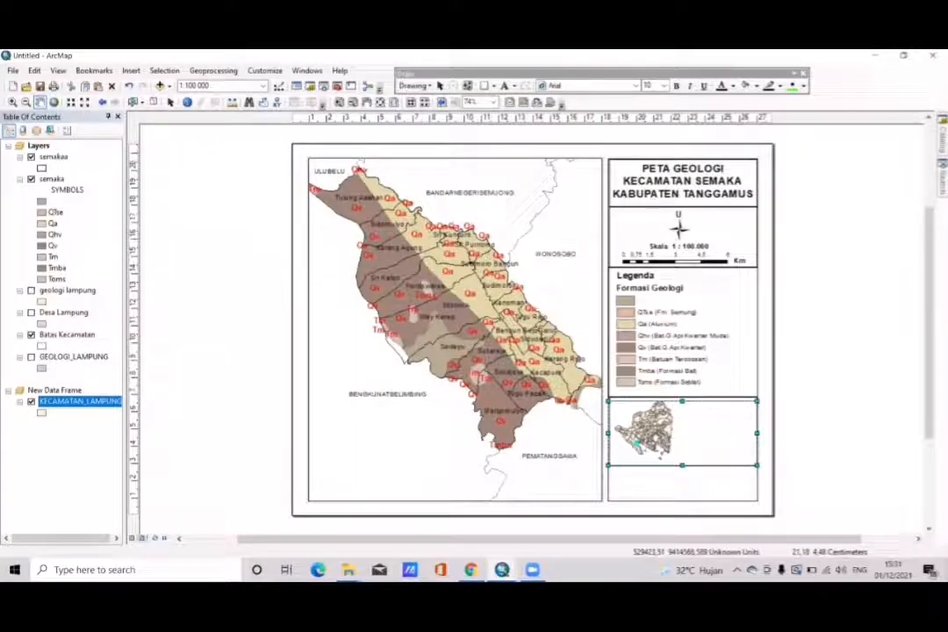
- Export the selected KECAMATAN_LAMPUNG feature to Default.gdb as Semaka 6 and add it to the new data frame as a layer
{"action": "right_click", "coordinate": [109, 403]}
{"action": "mouse_move", "coordinate": [157, 349]}
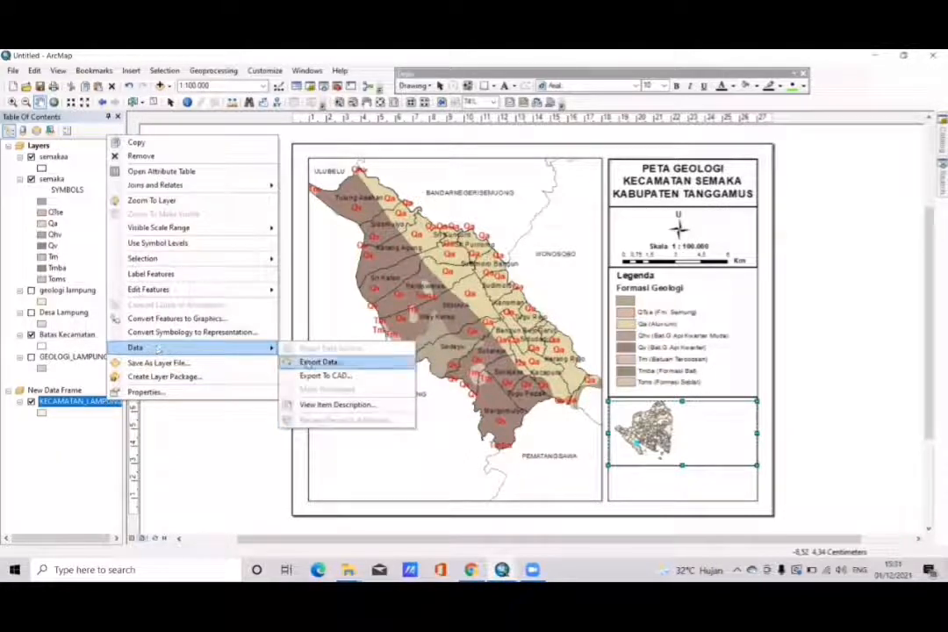
{"action": "left_click", "coordinate": [291, 361]}
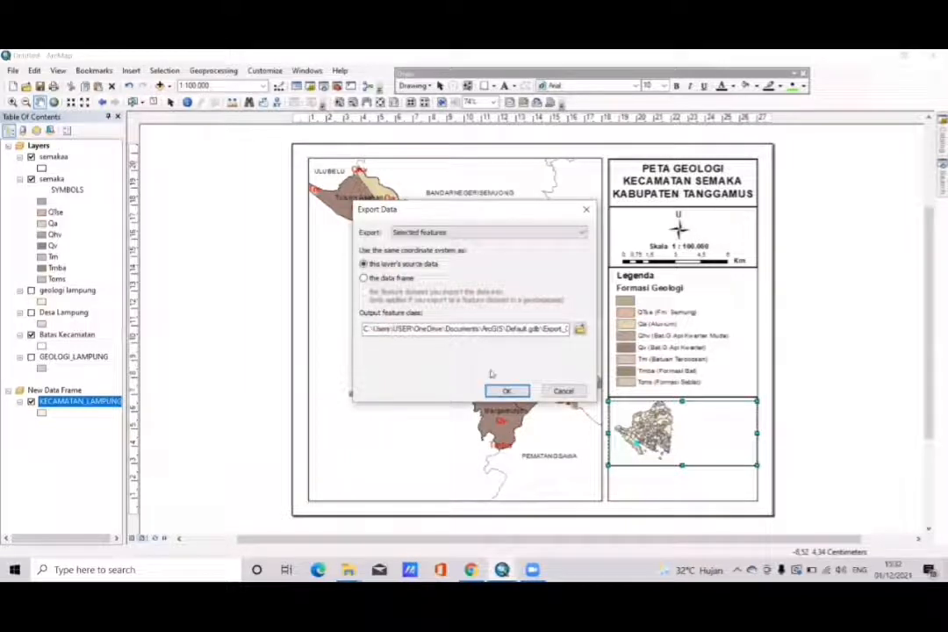
{"action": "left_click", "coordinate": [580, 328]}
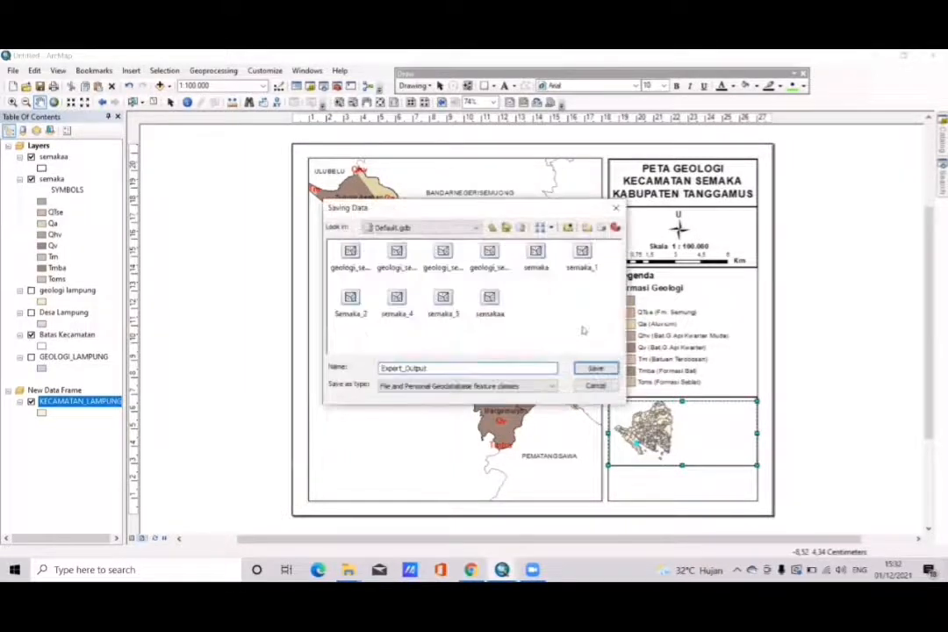
{"action": "left_click", "coordinate": [440, 369]}
{"action": "key", "text": "BackSpace"}
{"action": "key", "text": "BackSpace"}
{"action": "key", "text": "BackSpace"}
{"action": "key", "text": "BackSpace"}
{"action": "key", "text": "BackSpace"}
{"action": "key", "text": "BackSpace"}
{"action": "key", "text": "BackSpace"}
{"action": "key", "text": "BackSpace"}
{"action": "key", "text": "BackSpace"}
{"action": "key", "text": "BackSpace"}
{"action": "key", "text": "BackSpace"}
{"action": "key", "text": "BackSpace"}
{"action": "key", "text": "BackSpace"}
{"action": "type", "text": "Semaka 6"}
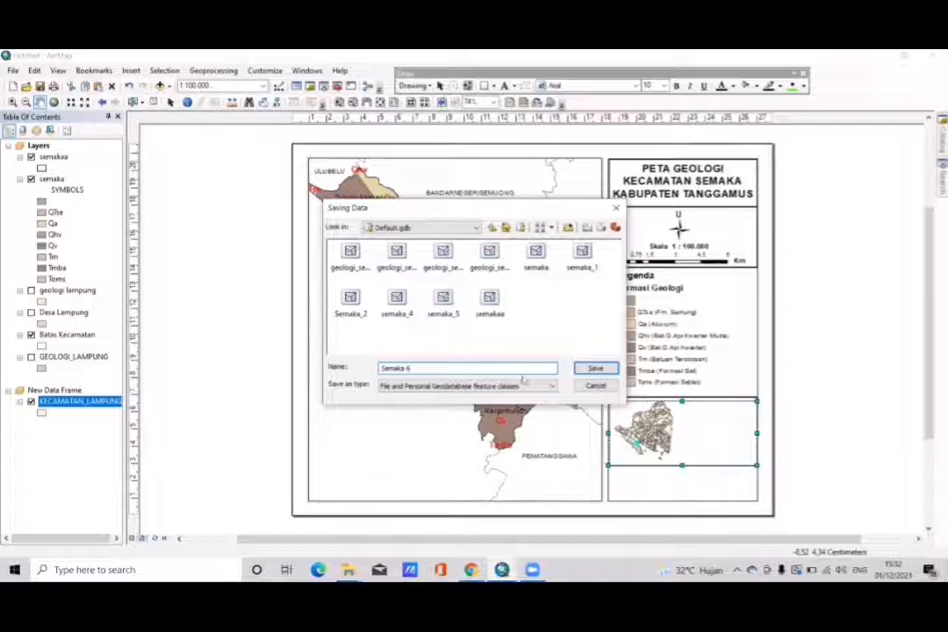
{"action": "left_click", "coordinate": [595, 370]}
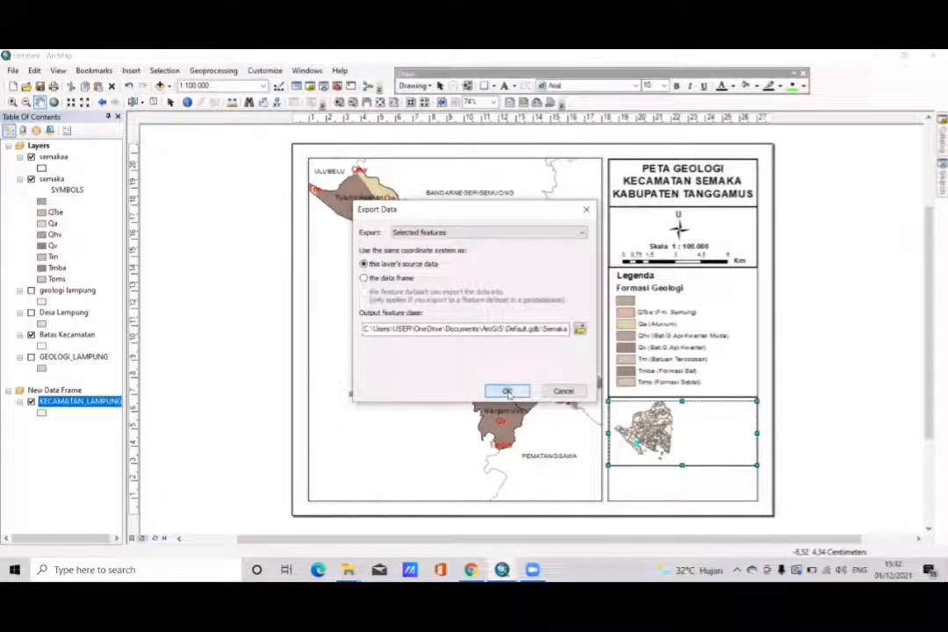
{"action": "left_click", "coordinate": [507, 392]}
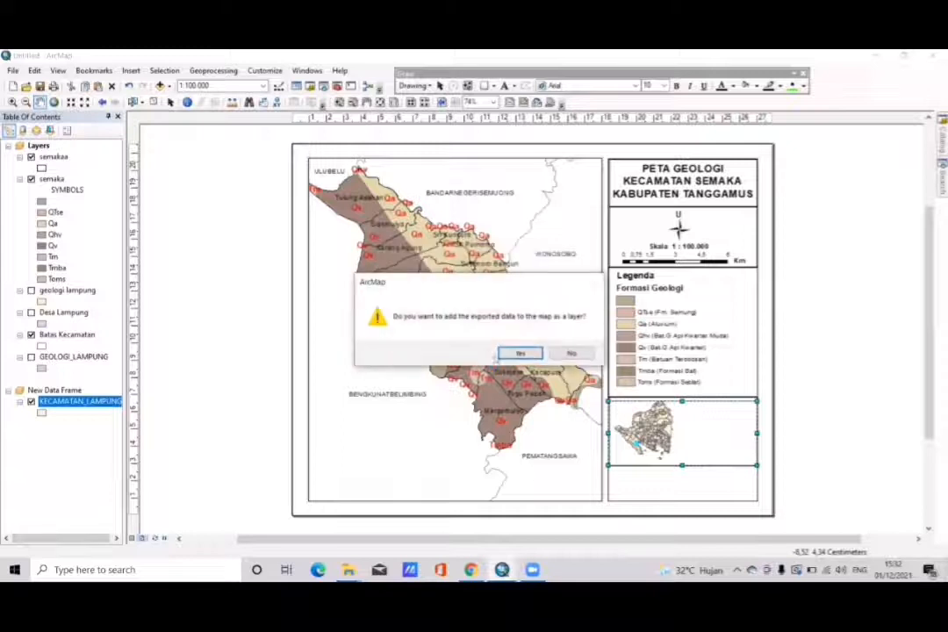
{"action": "left_click", "coordinate": [516, 354]}
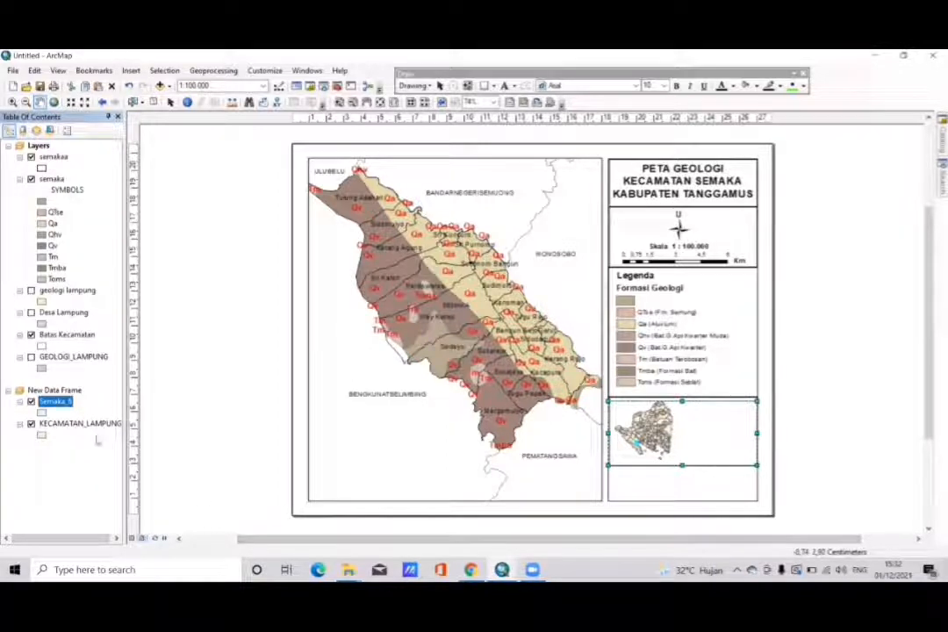
{"action": "left_click", "coordinate": [59, 422]}
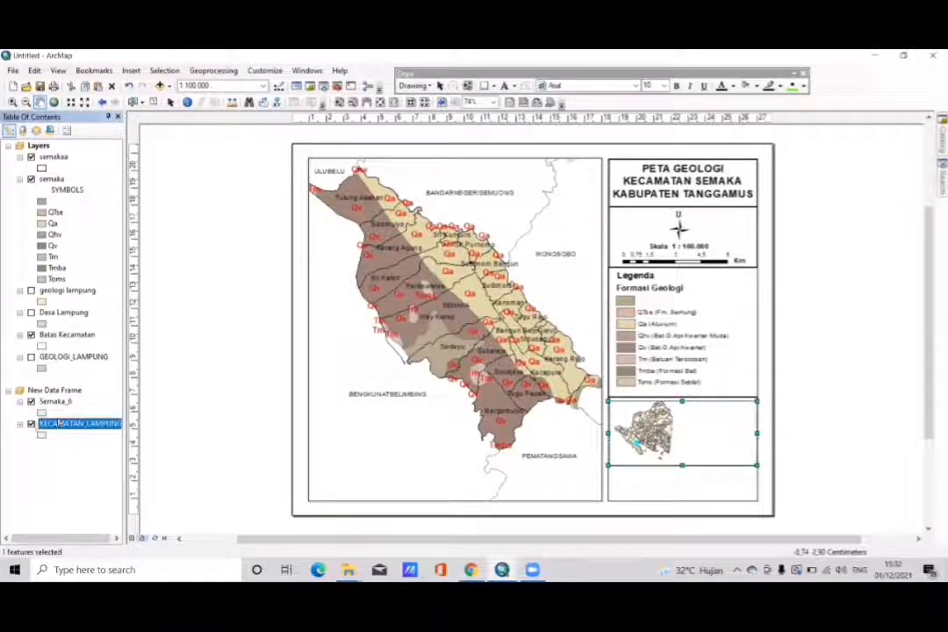
- Turn off the KECAMATAN_LAMPUNG layer in the new data frame
{"action": "left_click", "coordinate": [31, 423]}
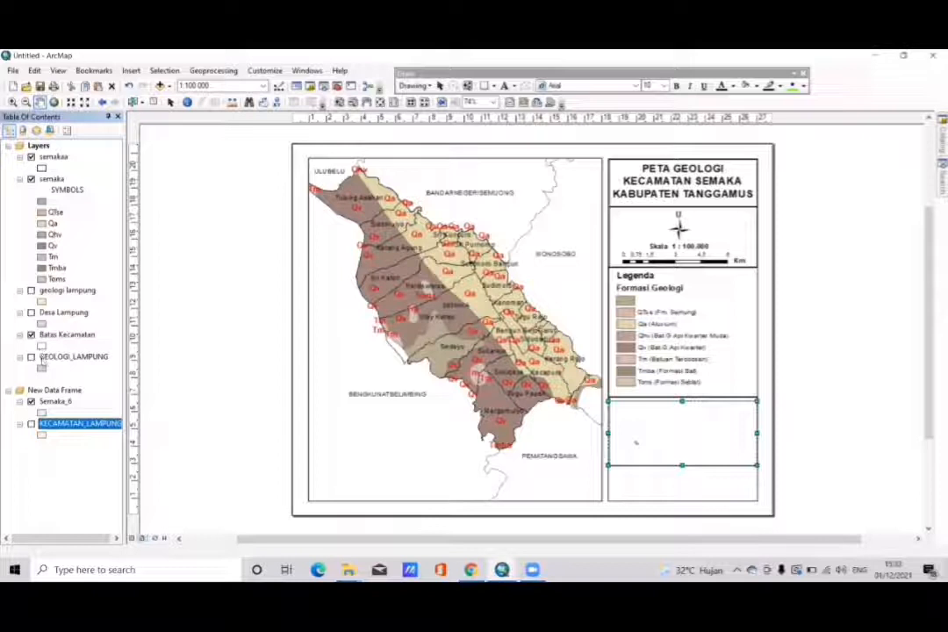
{"action": "left_click", "coordinate": [50, 404]}
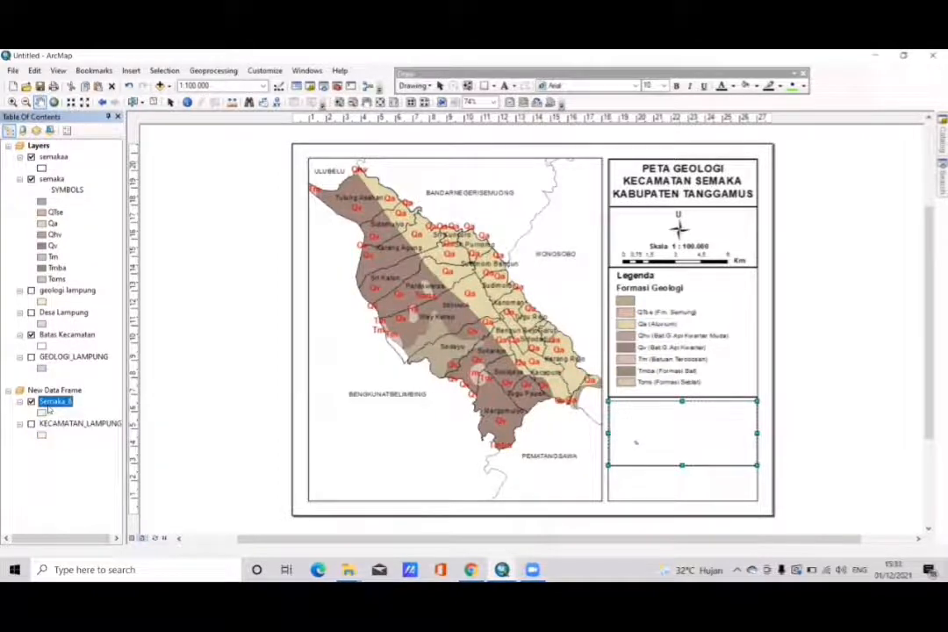
{"action": "right_click", "coordinate": [49, 409]}
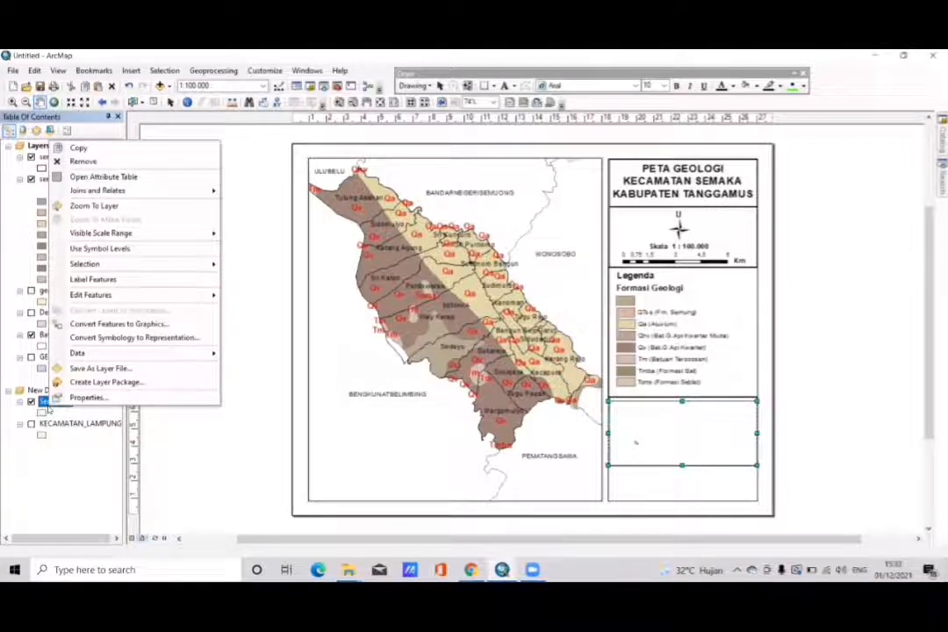
{"action": "left_click", "coordinate": [36, 391]}
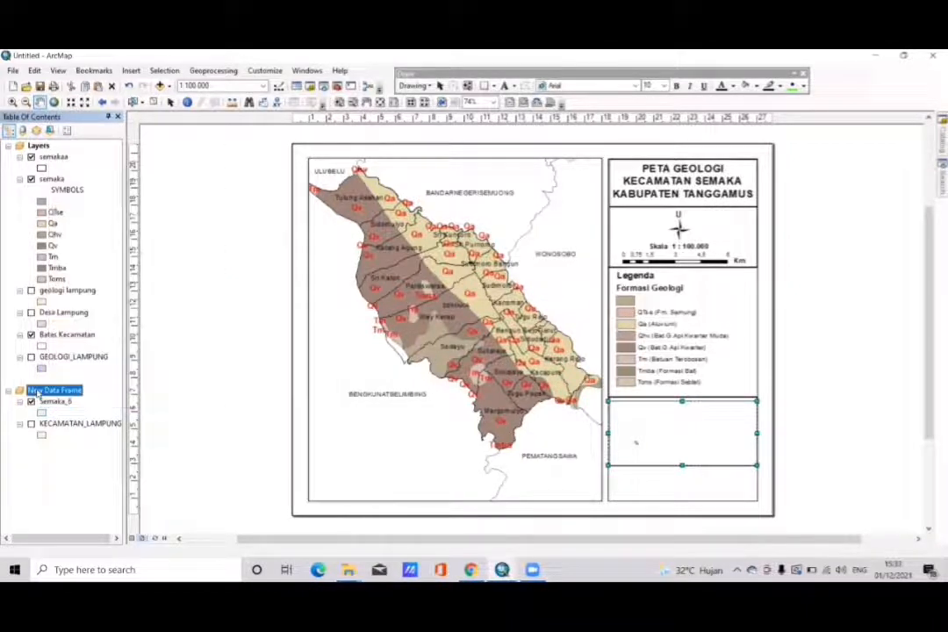
- Add Batas_Kabupaten__RBI_25vs50.shp from the Administrasi folder of SHP Peta dasar to the new data frame
{"action": "right_click", "coordinate": [37, 394]}
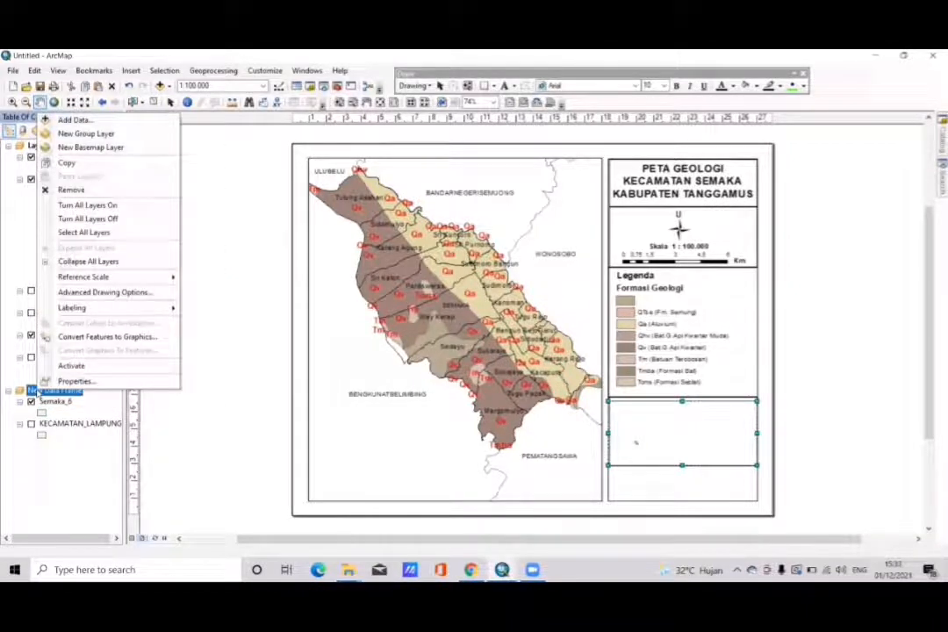
{"action": "left_click", "coordinate": [70, 121]}
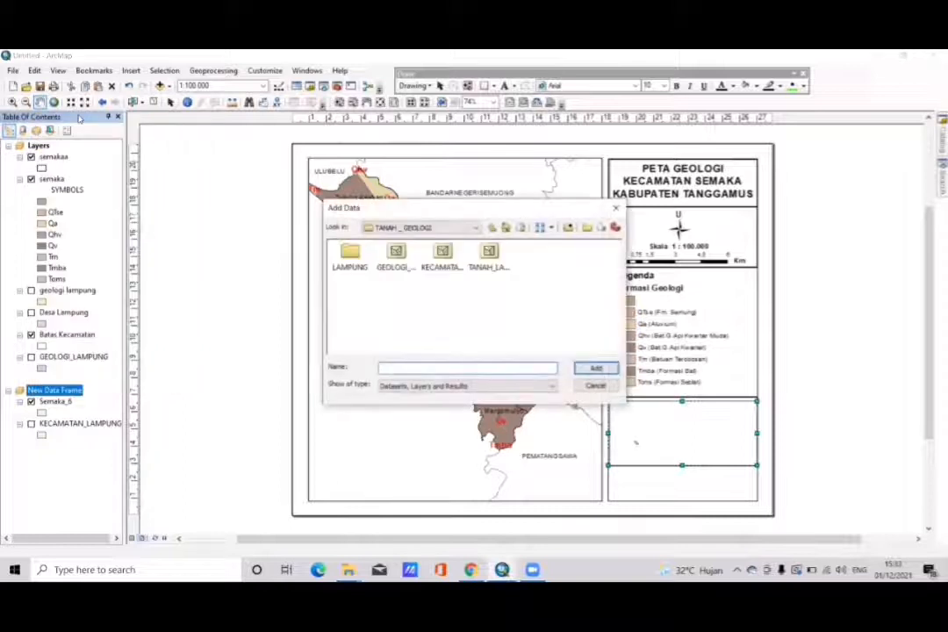
{"action": "left_click", "coordinate": [493, 227]}
{"action": "left_click", "coordinate": [494, 228]}
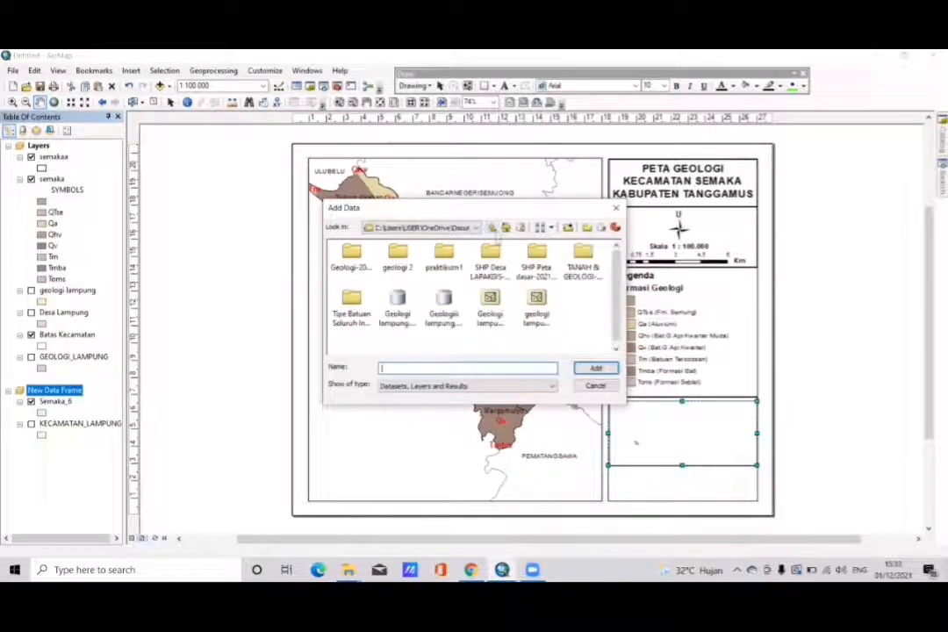
{"action": "double_click", "coordinate": [533, 265]}
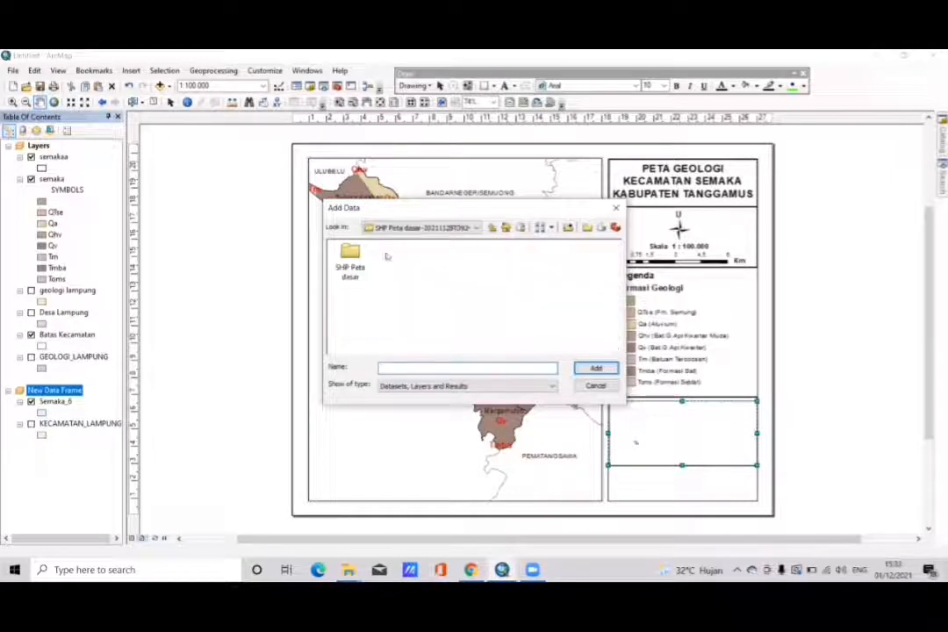
{"action": "double_click", "coordinate": [352, 254]}
{"action": "double_click", "coordinate": [352, 255]}
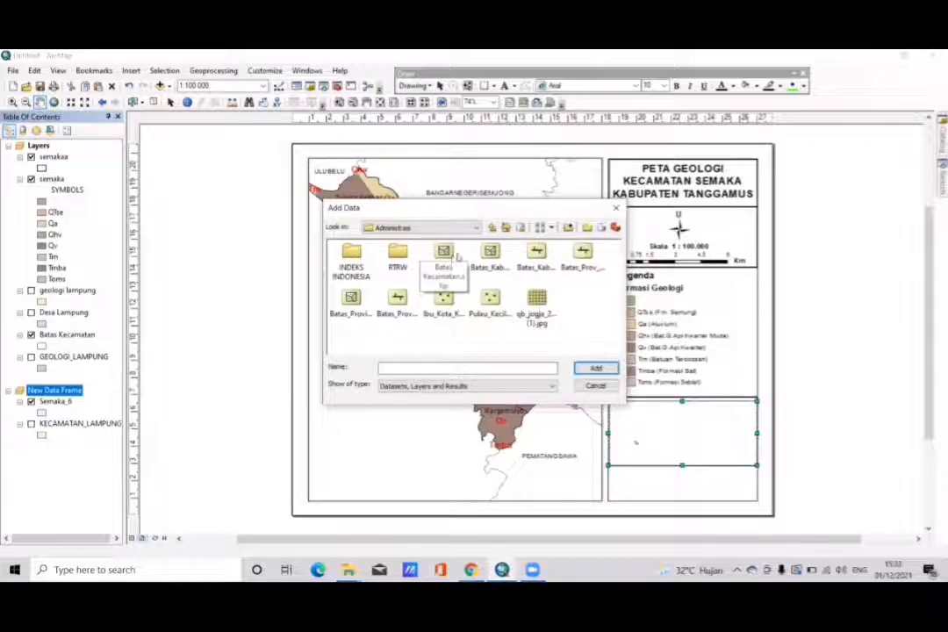
{"action": "left_click", "coordinate": [491, 257]}
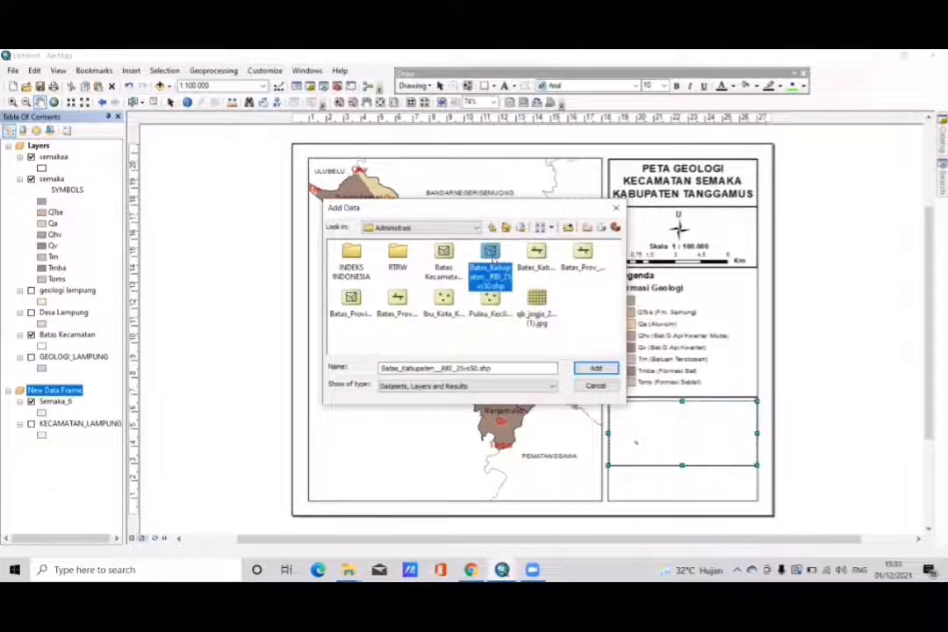
{"action": "left_click", "coordinate": [596, 369]}
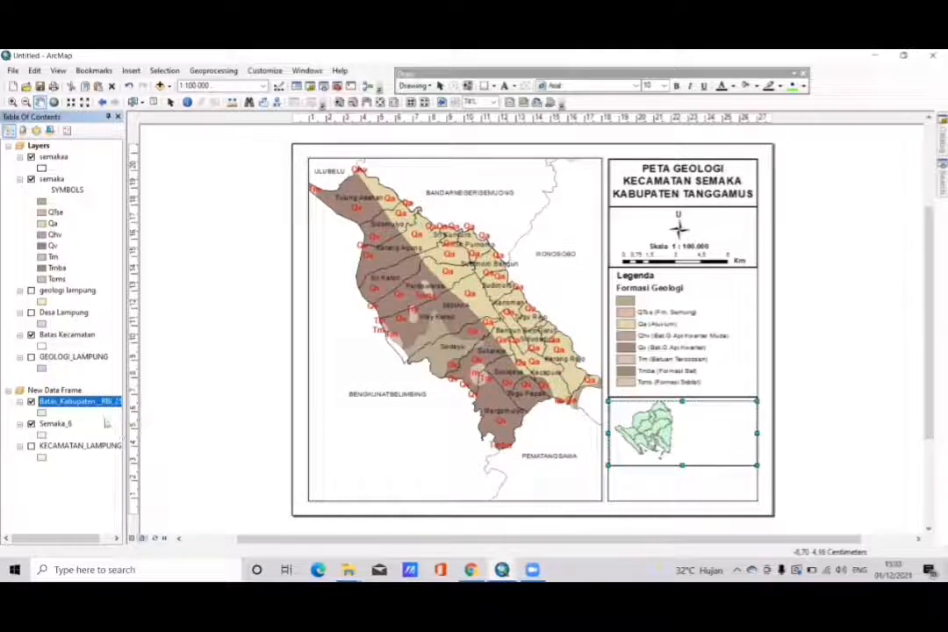
- Move the Batas_Kabupaten__RBI_25vs50 layer below Semaka_6 and give Semaka_6 a red fill
{"action": "left_click_drag", "start_coordinate": [104, 408], "coordinate": [89, 429]}
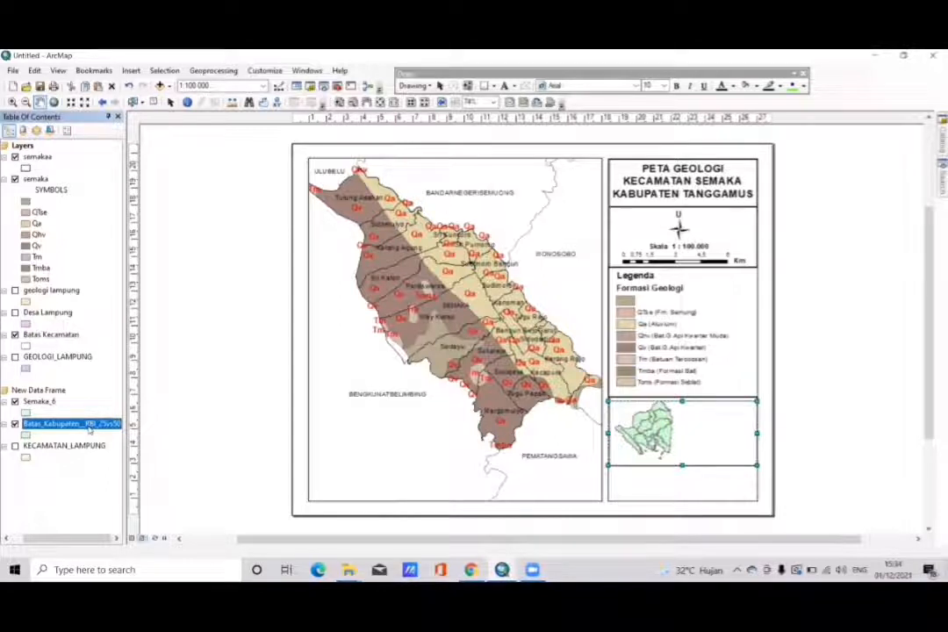
{"action": "left_click", "coordinate": [26, 413]}
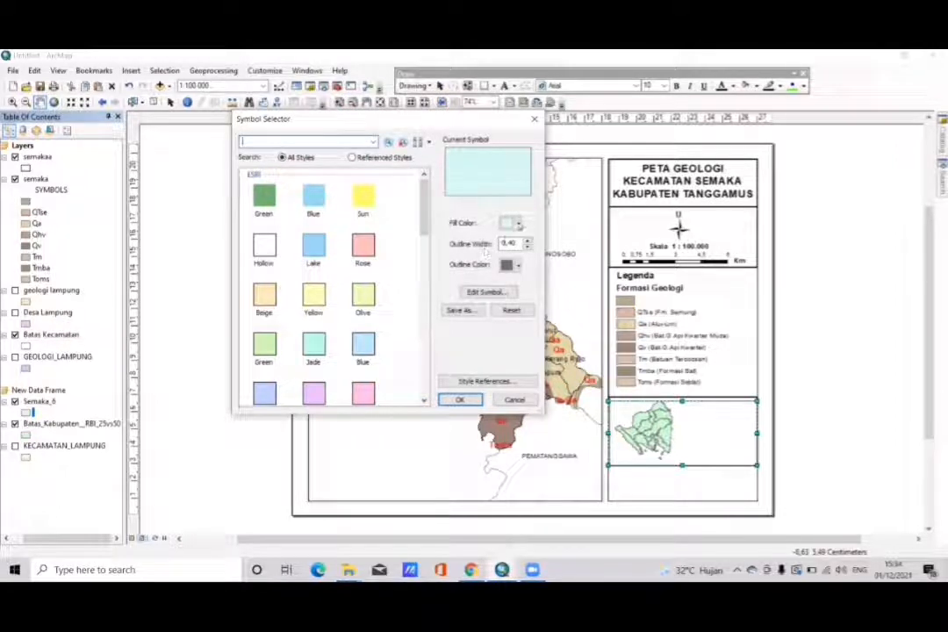
{"action": "left_click", "coordinate": [514, 223]}
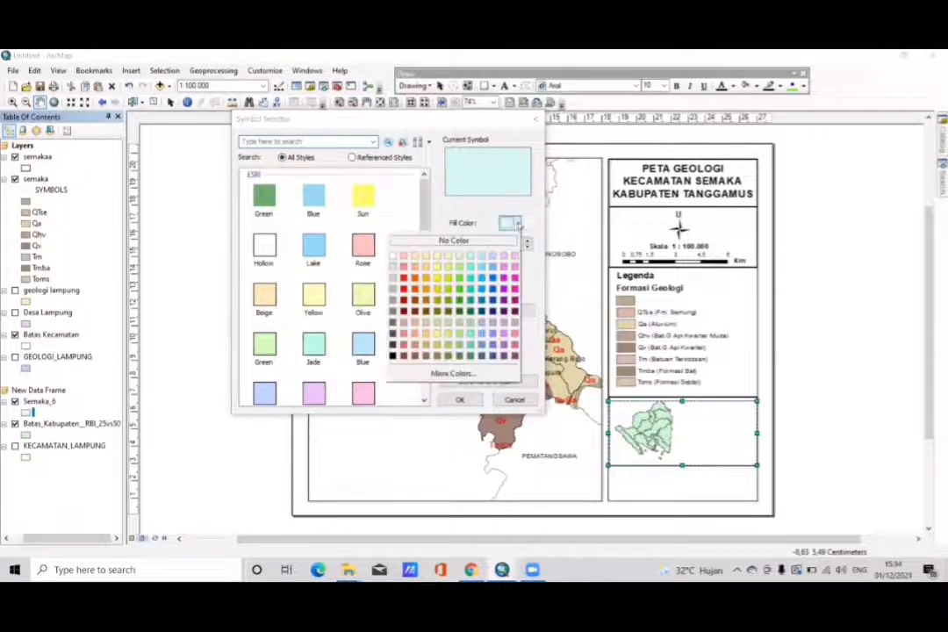
{"action": "left_click", "coordinate": [403, 290]}
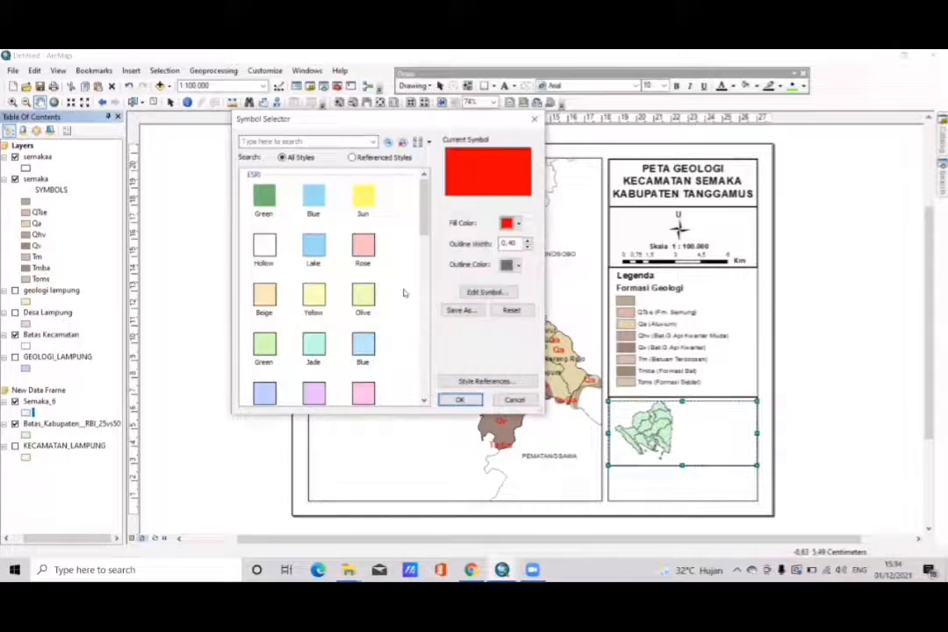
{"action": "left_click", "coordinate": [460, 400]}
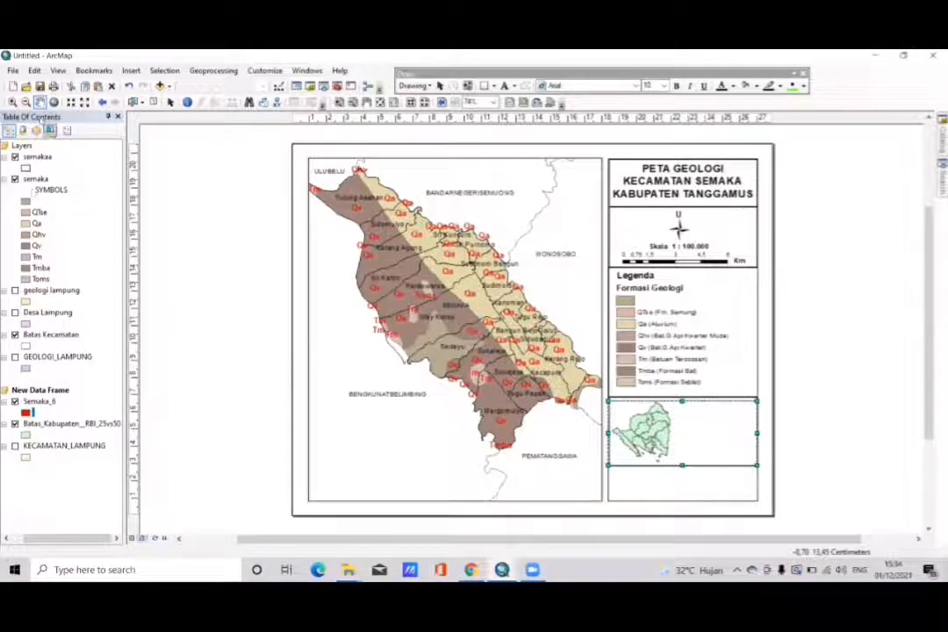
- Zoom the inset map in on Lampung and pan the province toward the upper-left corner of its frame
{"action": "left_click", "coordinate": [13, 102]}
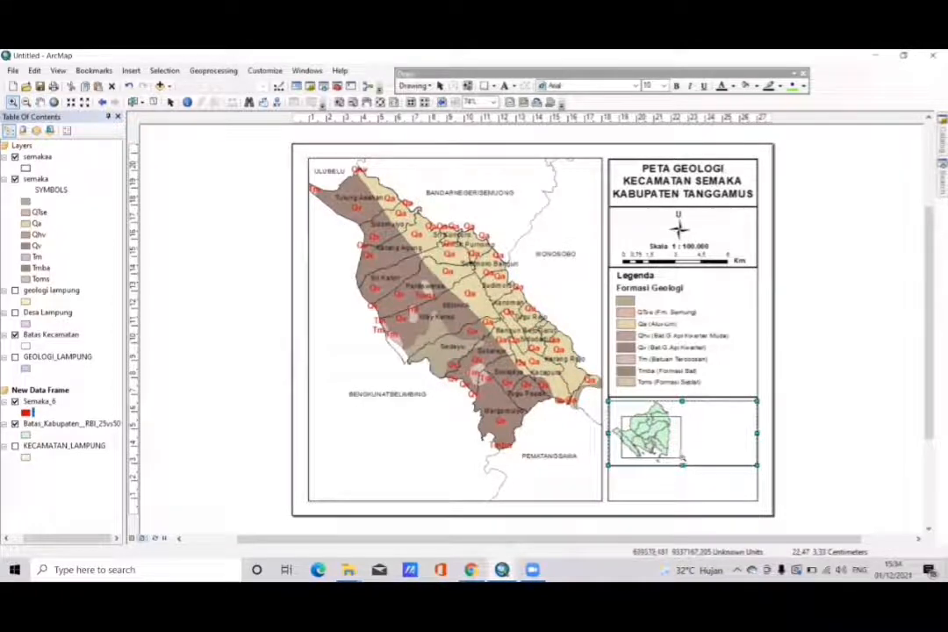
{"action": "left_click", "coordinate": [675, 456]}
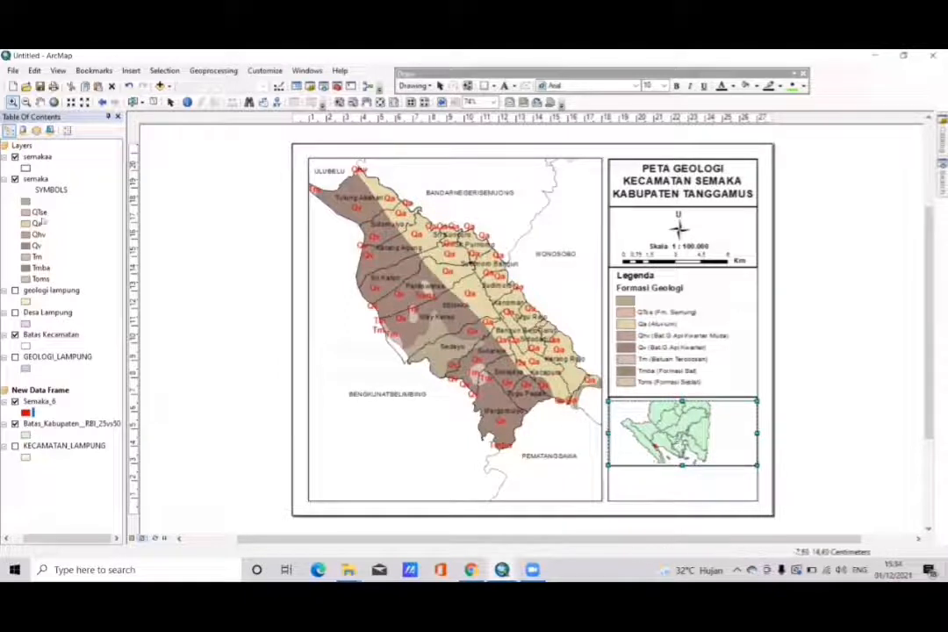
{"action": "left_click", "coordinate": [40, 101]}
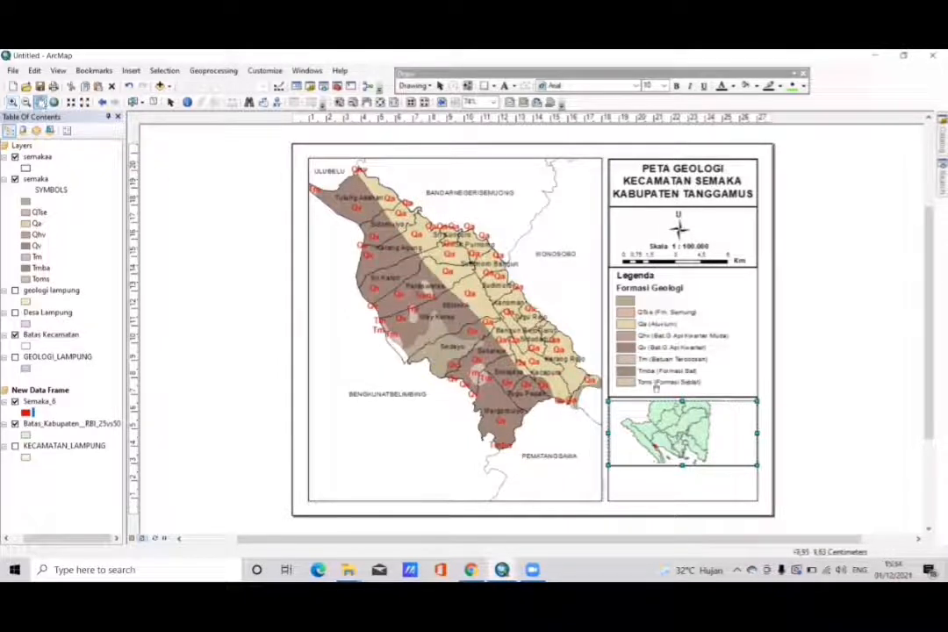
{"action": "left_click_drag", "start_coordinate": [680, 430], "coordinate": [646, 408]}
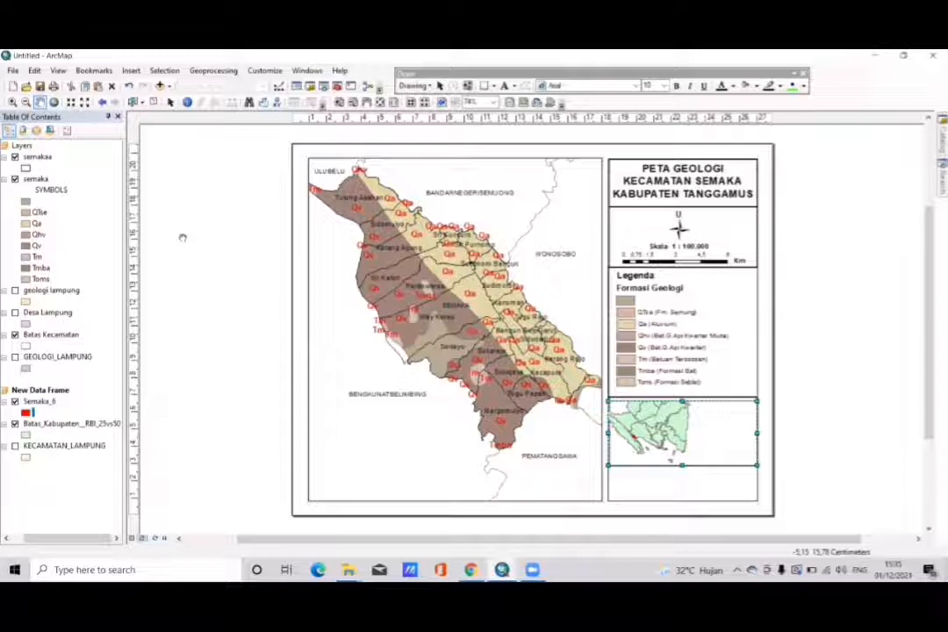
- Add Indonesia_Polygon.shp from the INDEKS INDONESIA folder to the new data frame and place it beneath all its other layers
{"action": "left_click", "coordinate": [58, 391]}
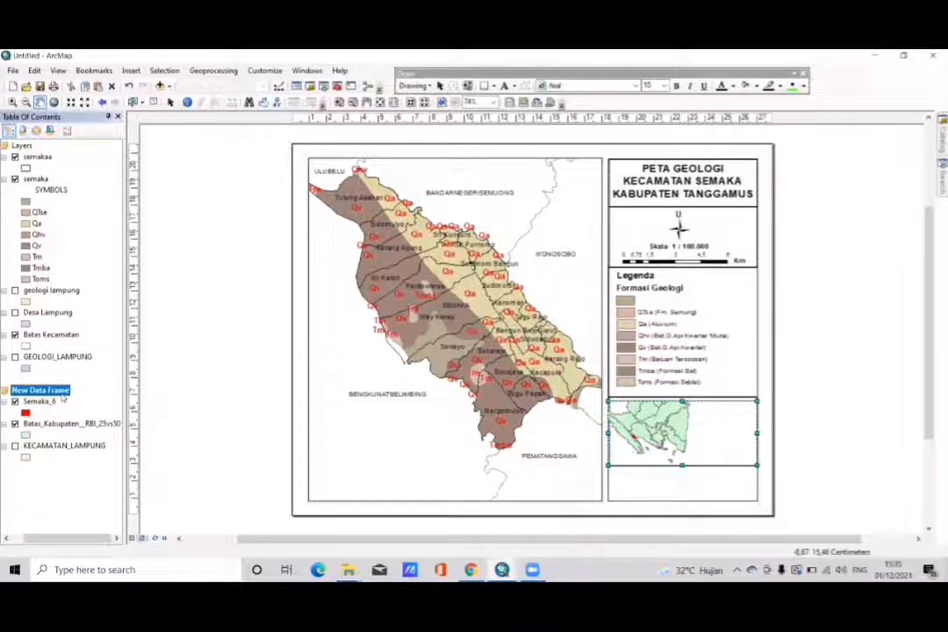
{"action": "right_click", "coordinate": [63, 398]}
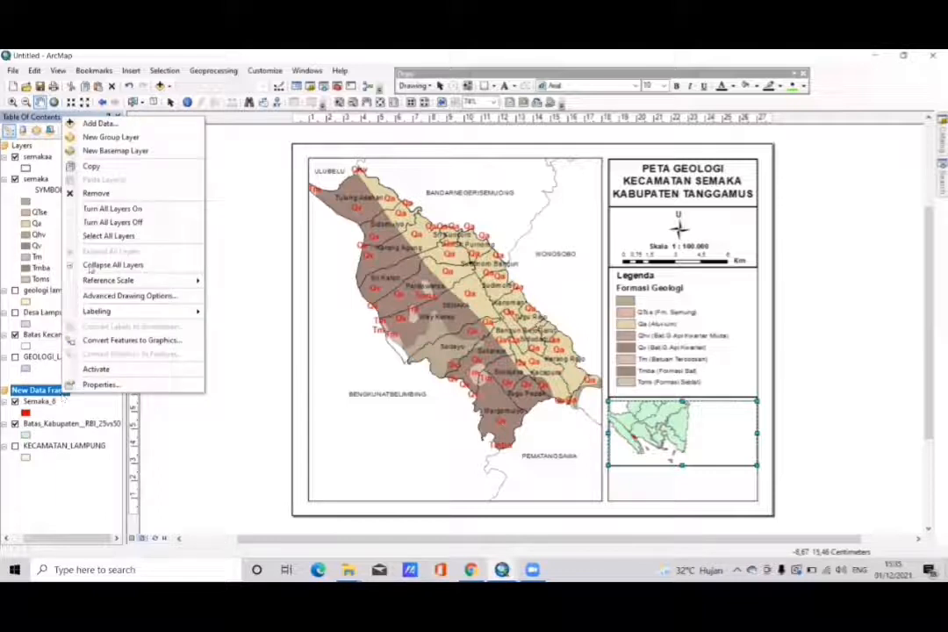
{"action": "left_click", "coordinate": [104, 124]}
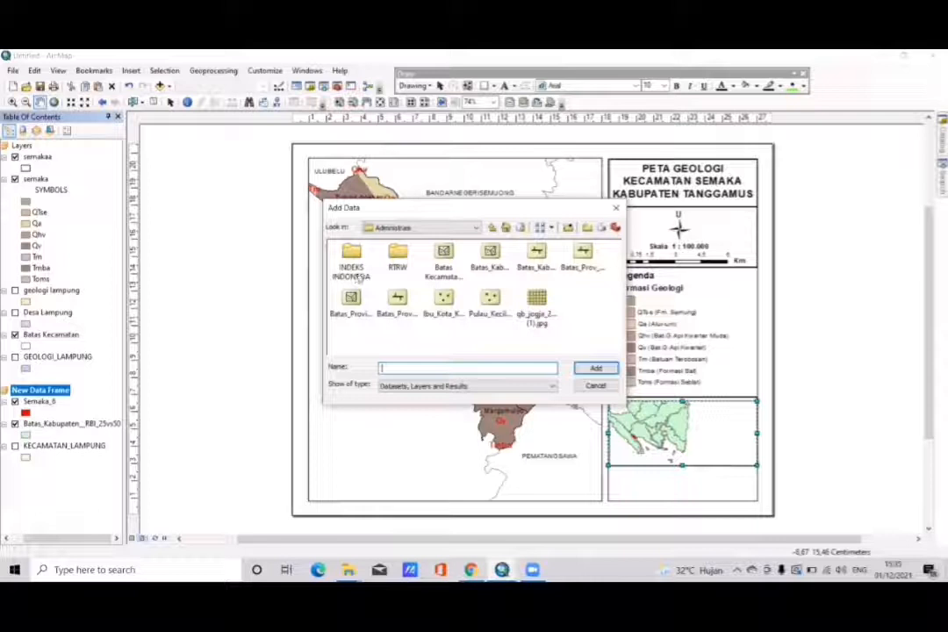
{"action": "double_click", "coordinate": [351, 261]}
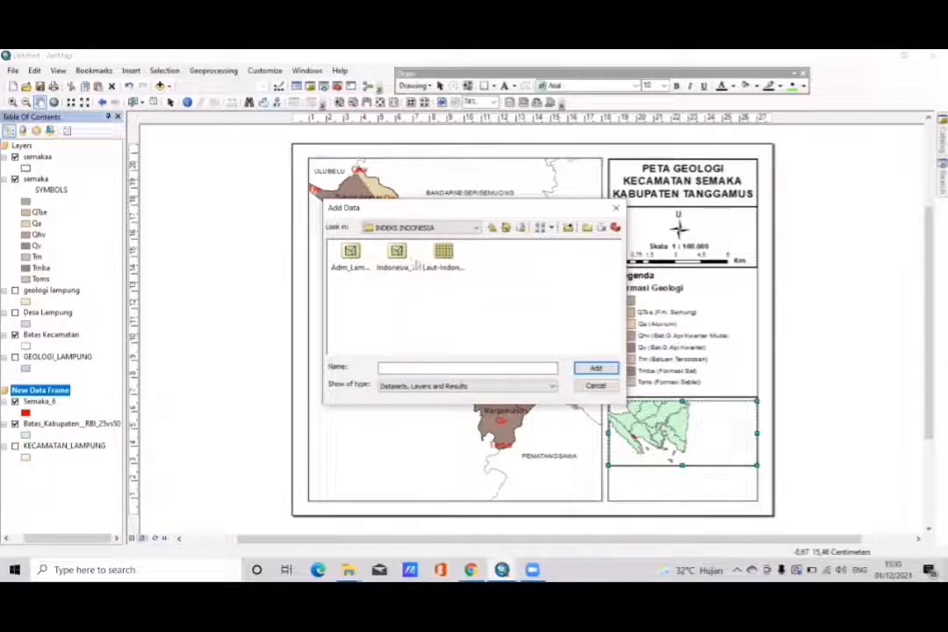
{"action": "left_click", "coordinate": [386, 255]}
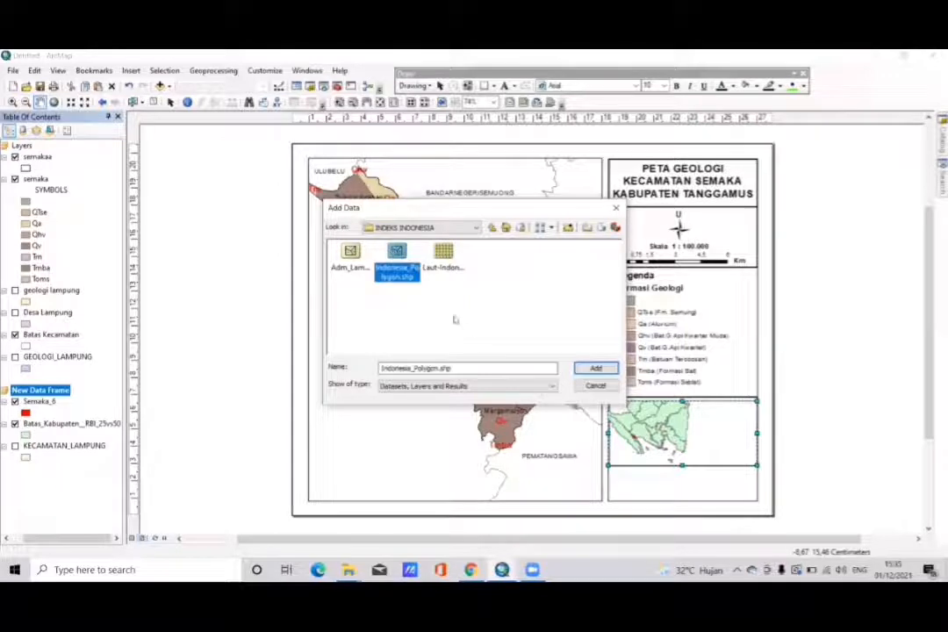
{"action": "left_click", "coordinate": [595, 368]}
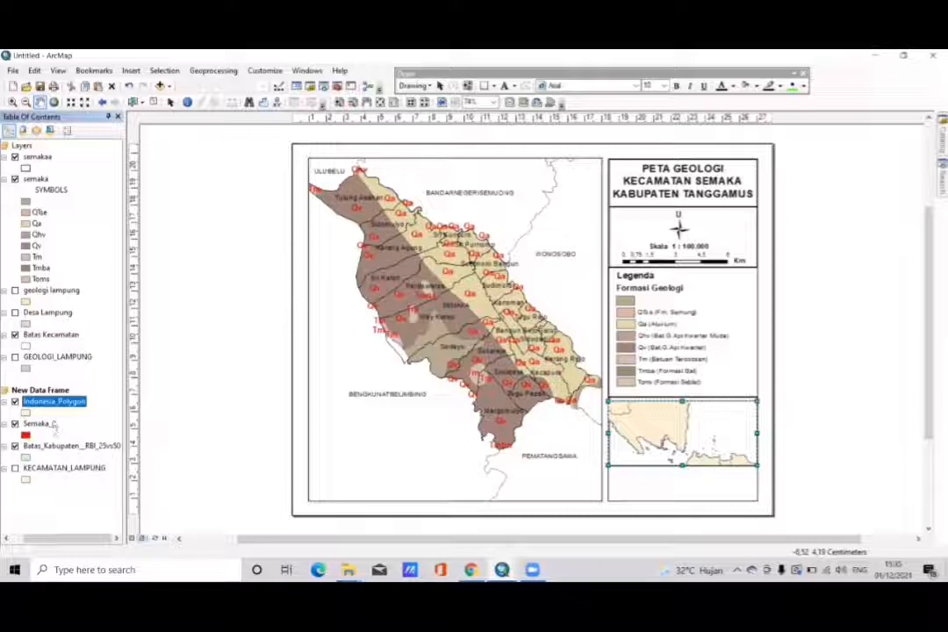
{"action": "left_click_drag", "start_coordinate": [51, 403], "coordinate": [41, 480]}
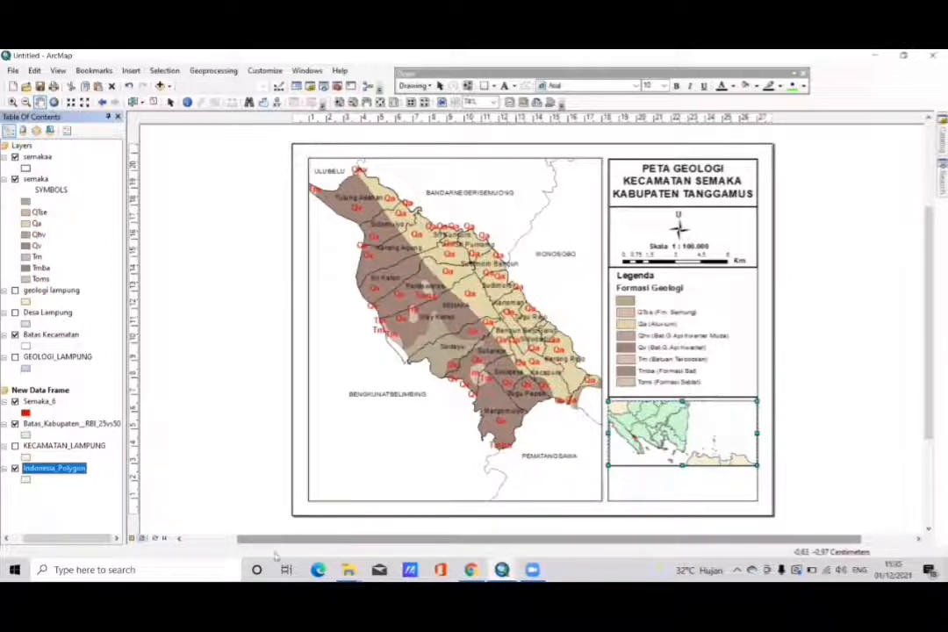
- Apply the Hollow symbol to the Indonesia_Polygon layer and reposition Lampung within the inset frame
{"action": "left_click", "coordinate": [27, 479]}
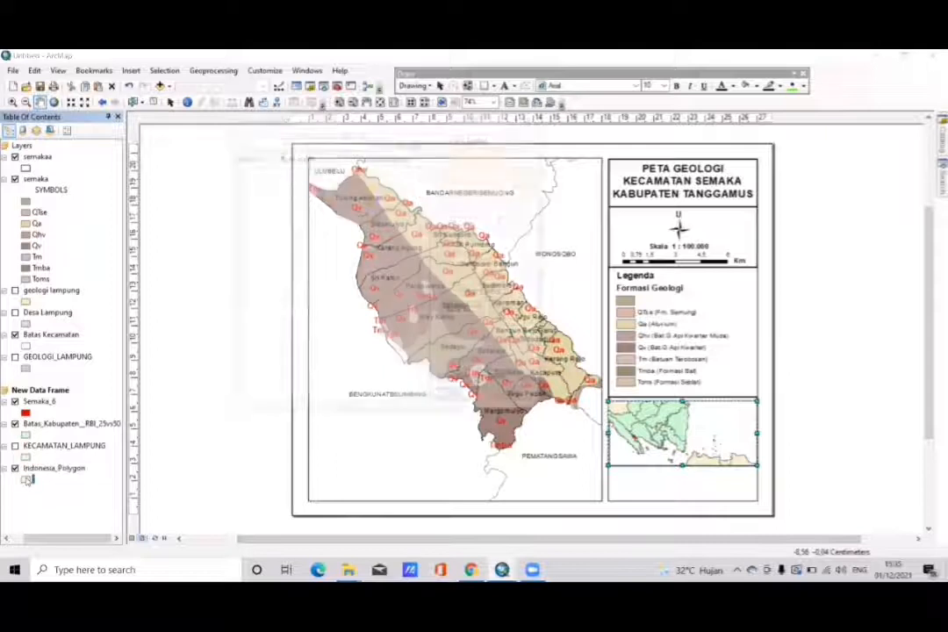
{"action": "left_click", "coordinate": [265, 246]}
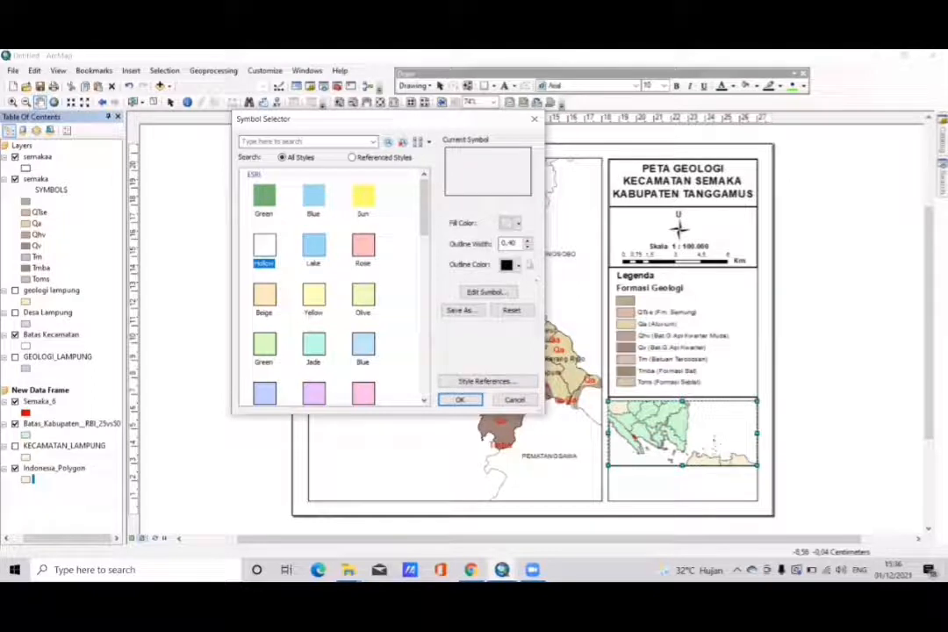
{"action": "left_click", "coordinate": [460, 400]}
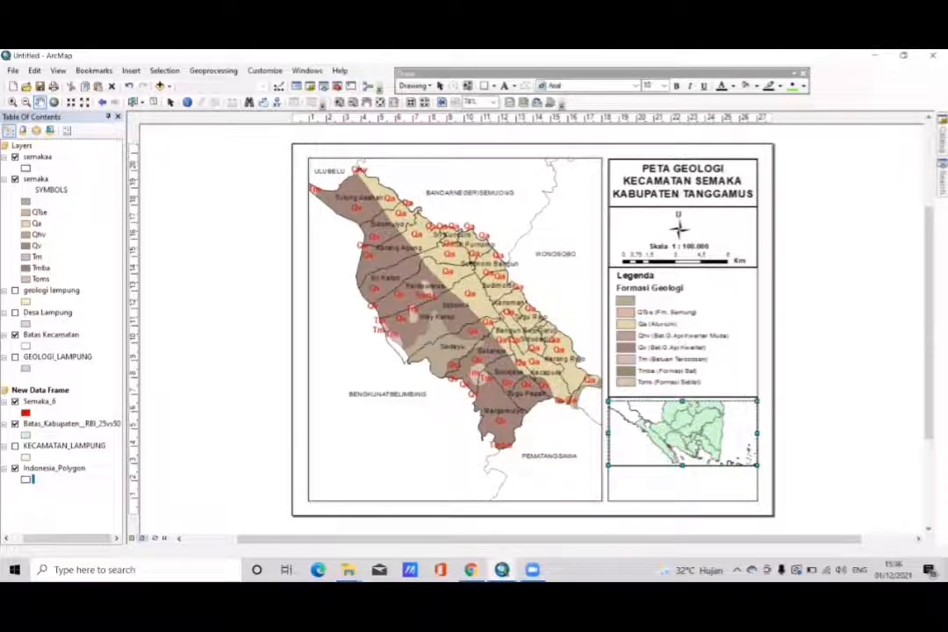
{"action": "left_click_drag", "start_coordinate": [650, 422], "coordinate": [616, 406]}
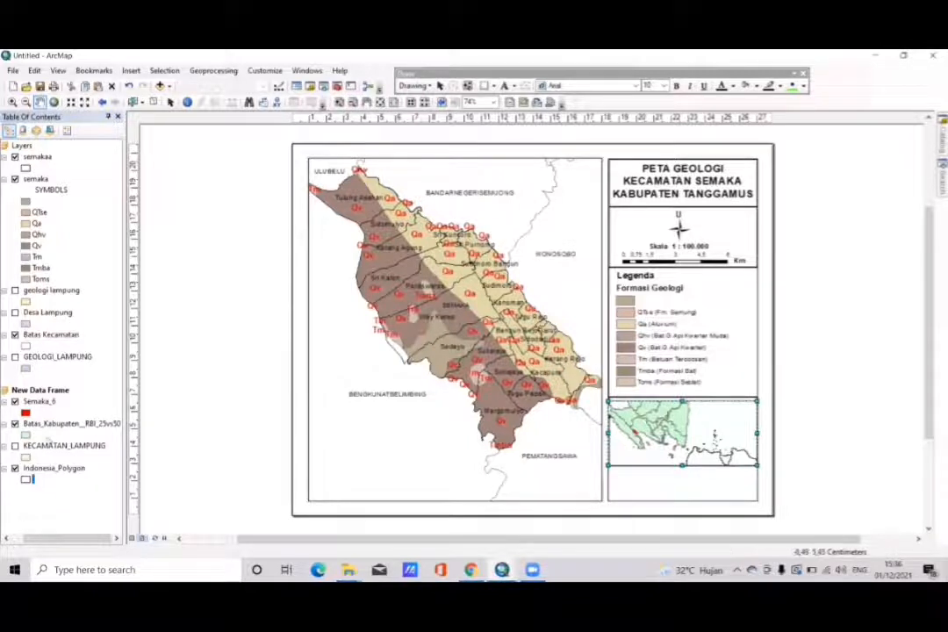
- Apply the Hollow symbol to the Batas_Kabupaten__RBI_25vs50 layer
{"action": "left_click", "coordinate": [27, 434]}
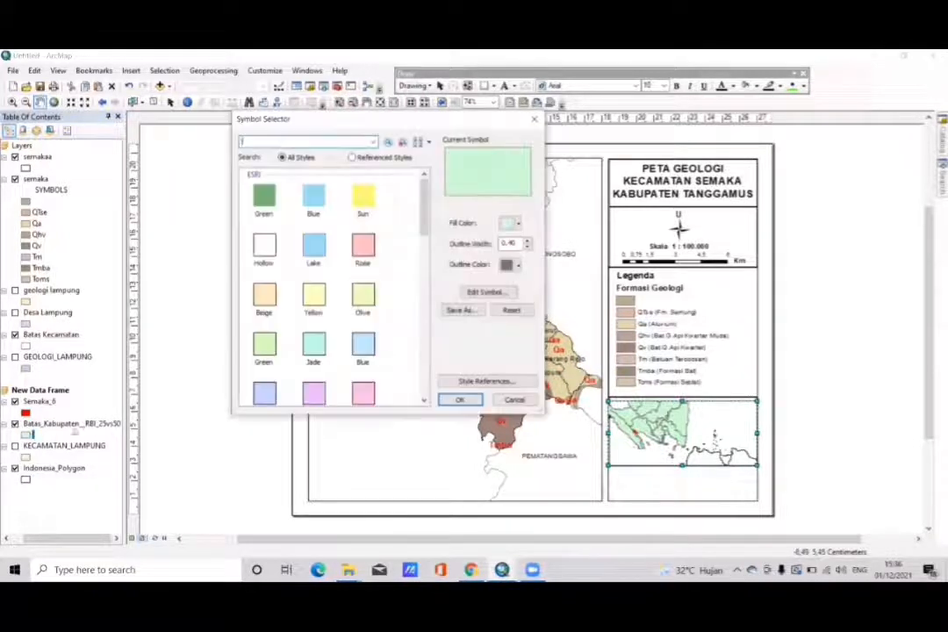
{"action": "left_click", "coordinate": [266, 248]}
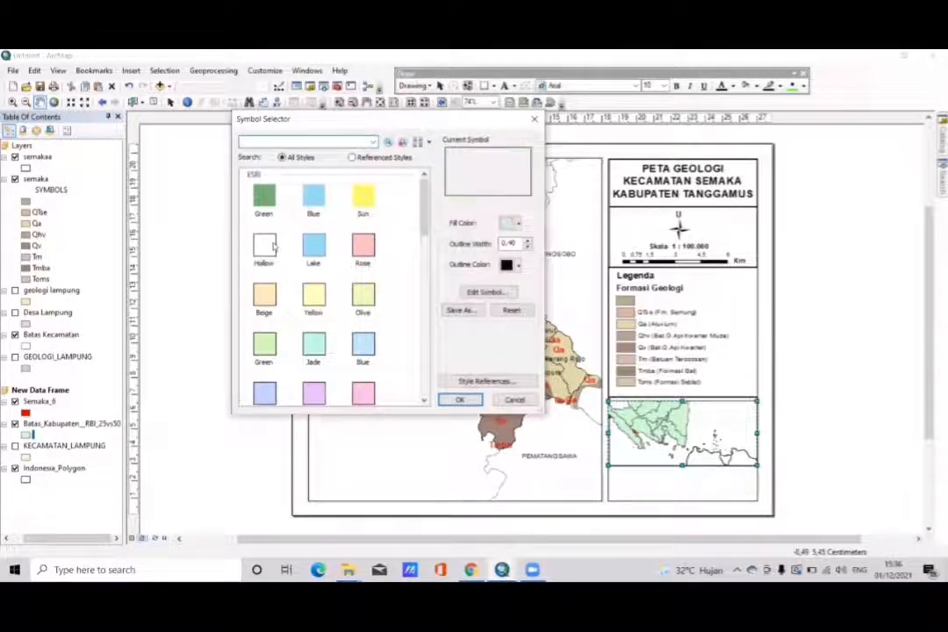
{"action": "left_click", "coordinate": [460, 401]}
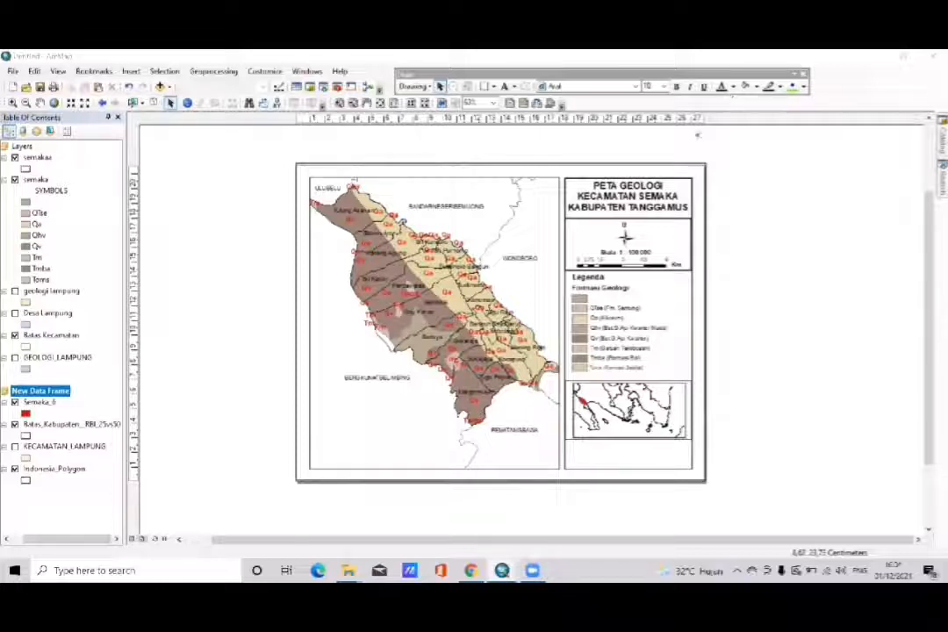
- Place a copy of the map title beside the page and replace its text with "Kecamatan Semaka"
{"action": "double_click", "coordinate": [630, 205]}
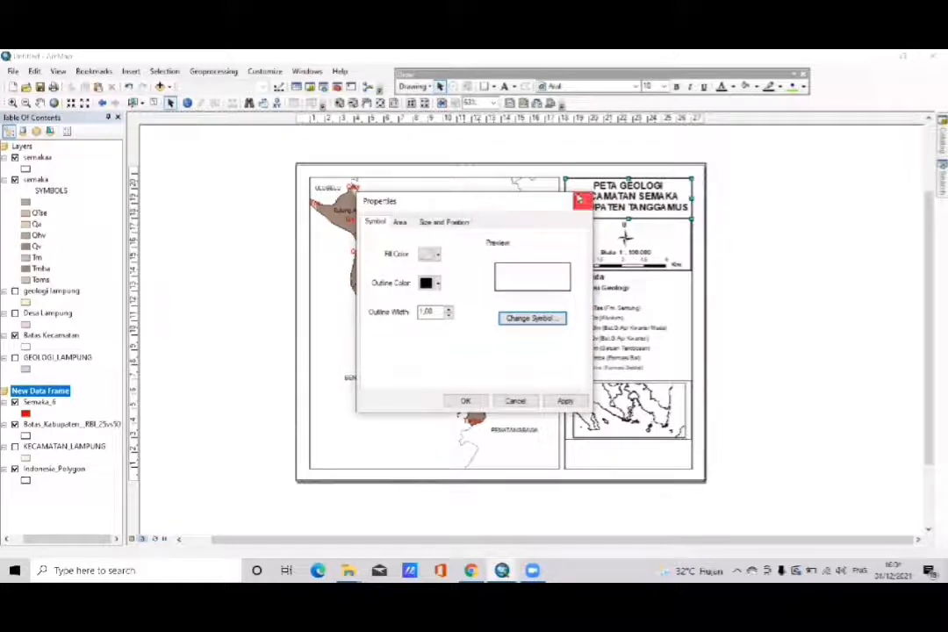
{"action": "left_click", "coordinate": [582, 201]}
{"action": "double_click", "coordinate": [597, 197]}
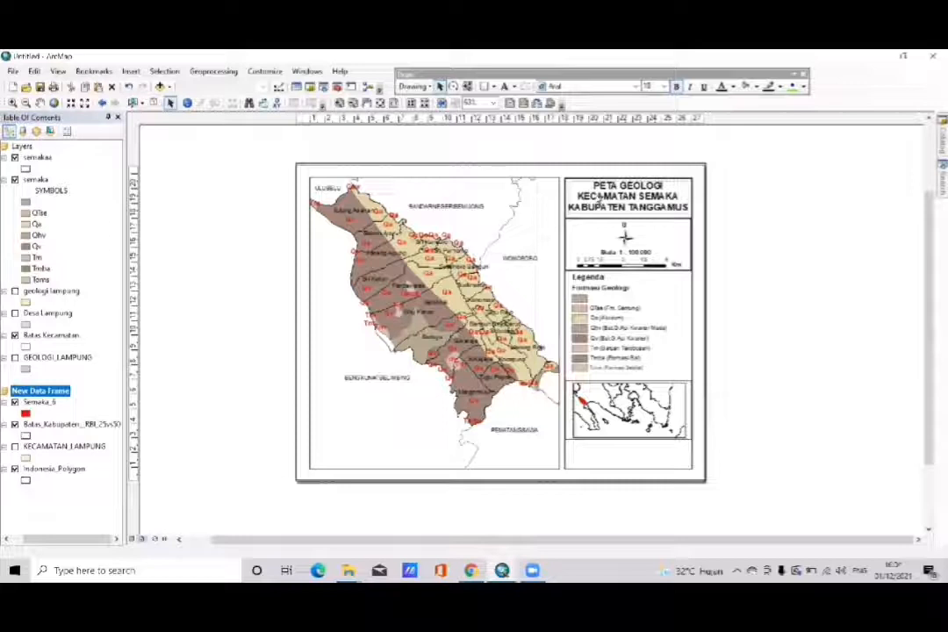
{"action": "left_click_drag", "start_coordinate": [596, 197], "coordinate": [744, 286]}
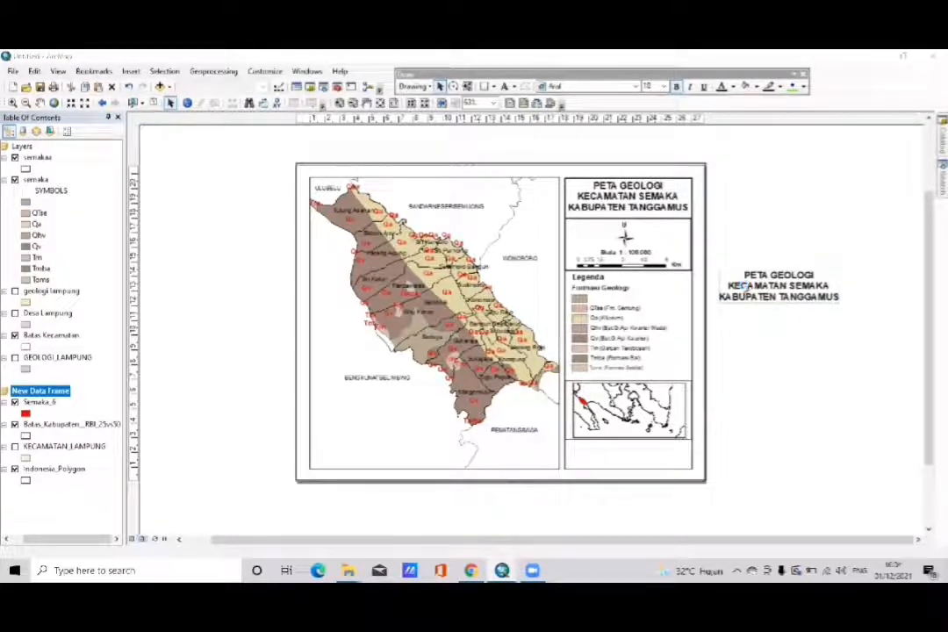
{"action": "double_click", "coordinate": [744, 286]}
{"action": "key", "text": "BackSpace"}
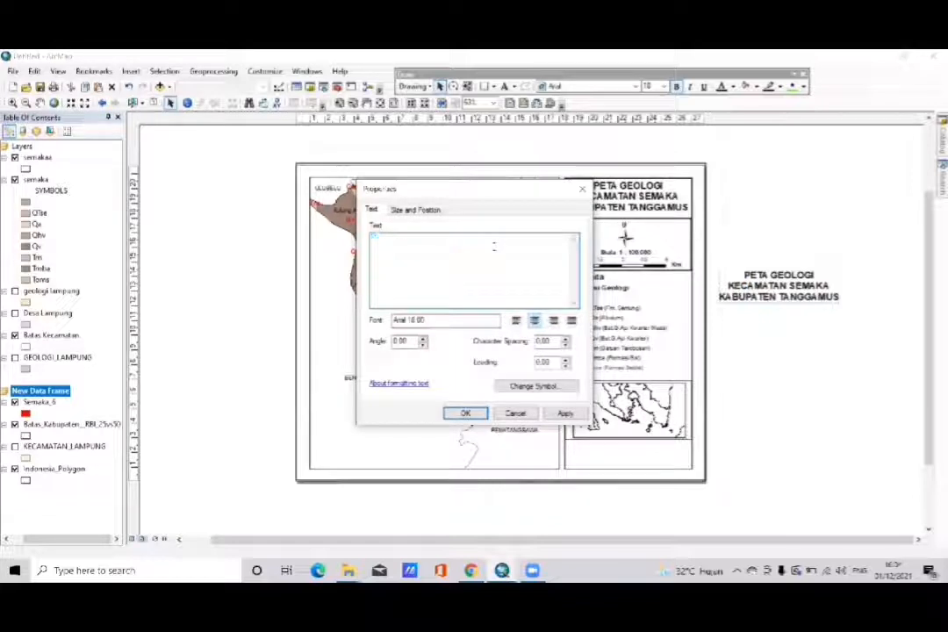
{"action": "type", "text": "Kecamatan Semaka"}
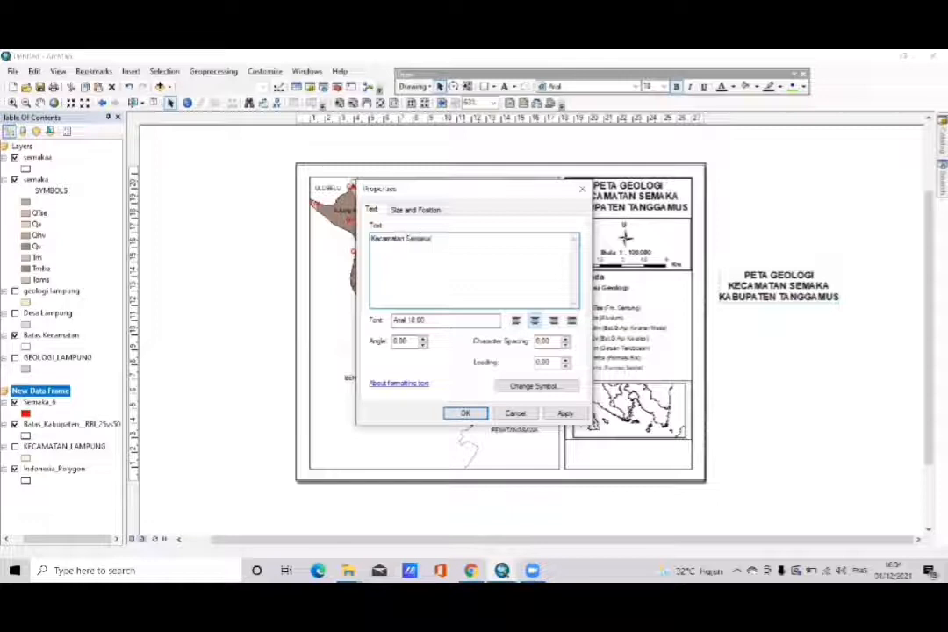
{"action": "left_click", "coordinate": [465, 412]}
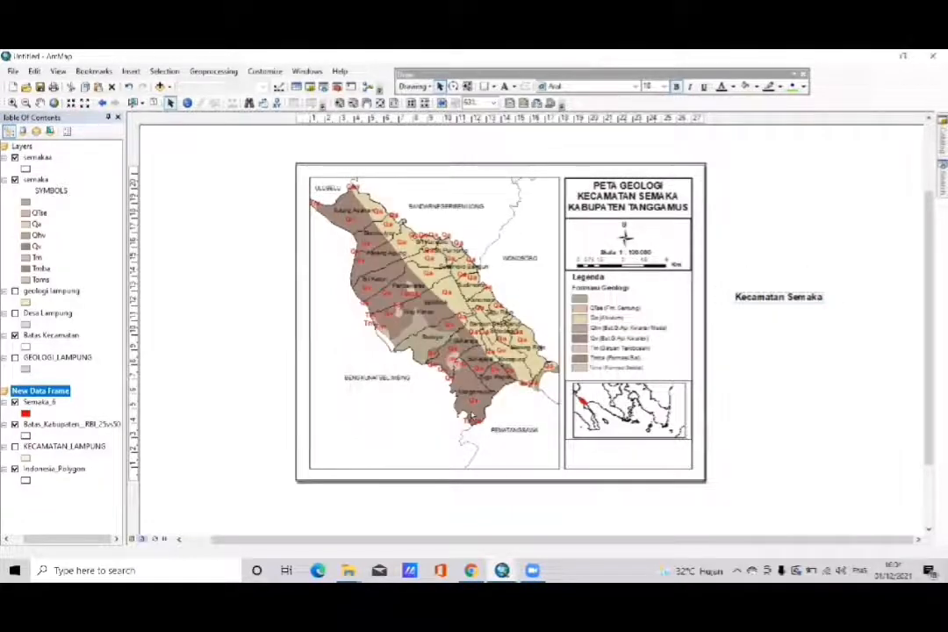
- Set the Kecamatan Semaka label's font size to 12 and place it in the lower-left corner of the inset map
{"action": "left_click", "coordinate": [766, 295]}
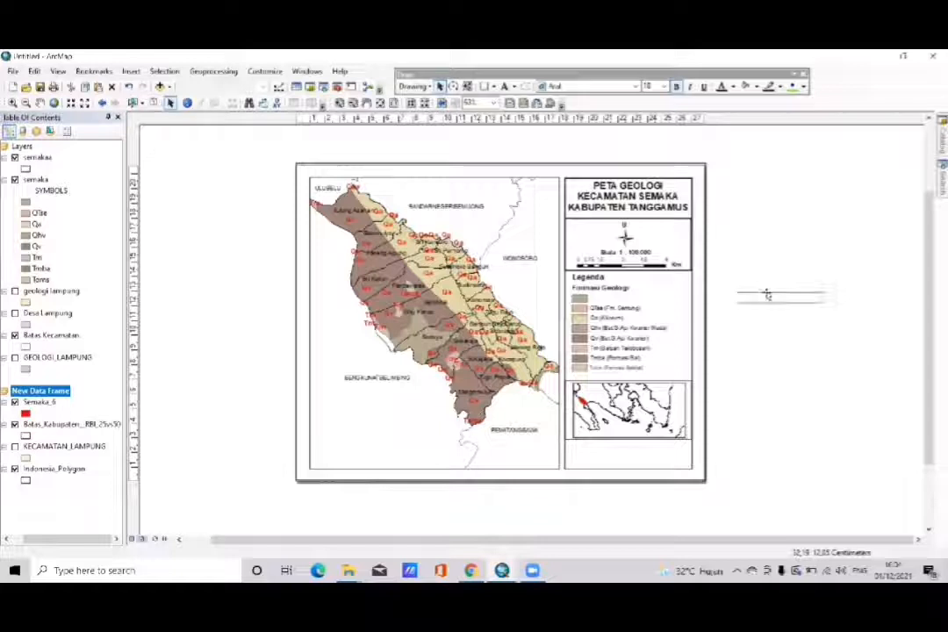
{"action": "right_click", "coordinate": [767, 296]}
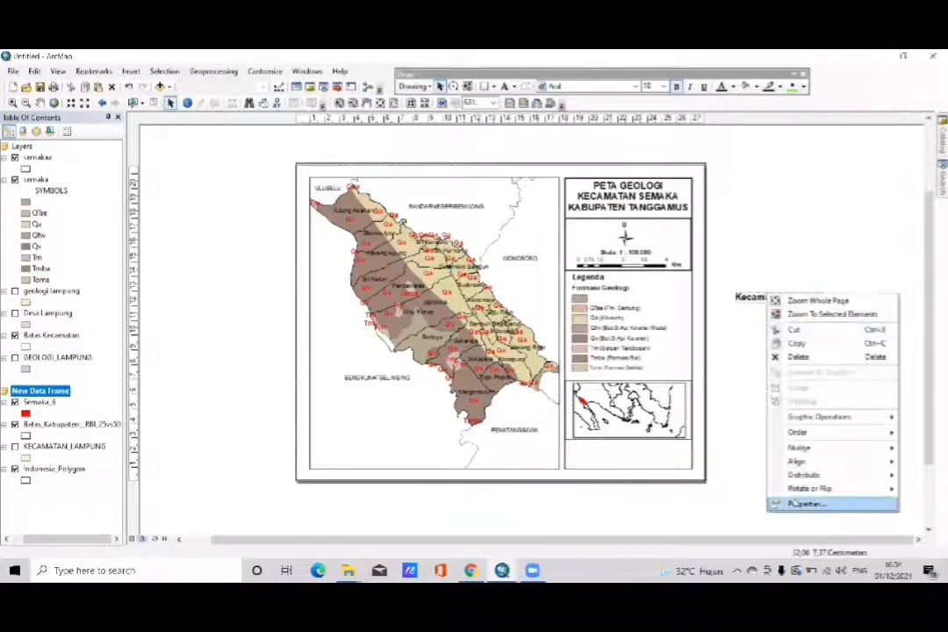
{"action": "left_click", "coordinate": [792, 504]}
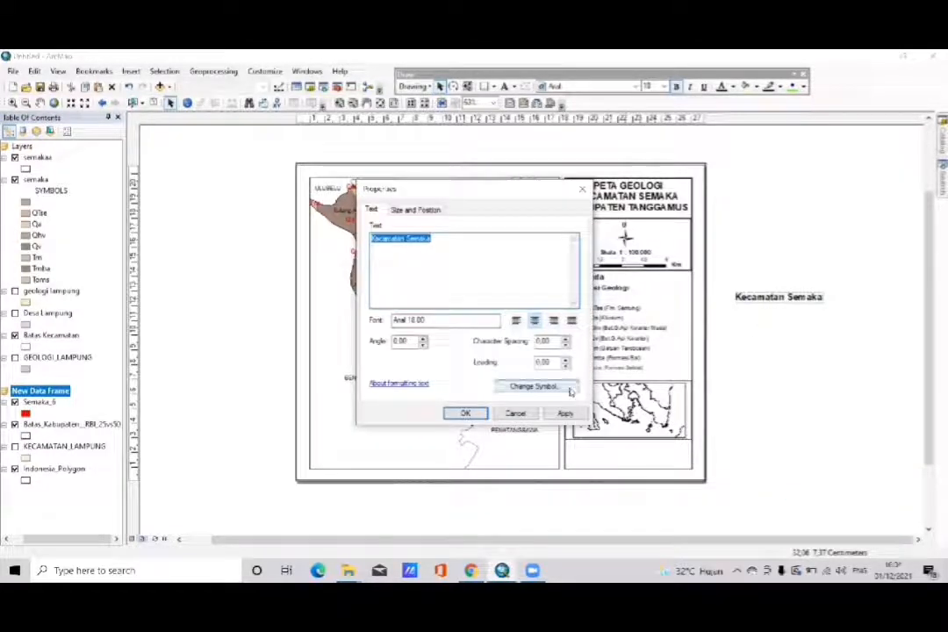
{"action": "left_click", "coordinate": [571, 392]}
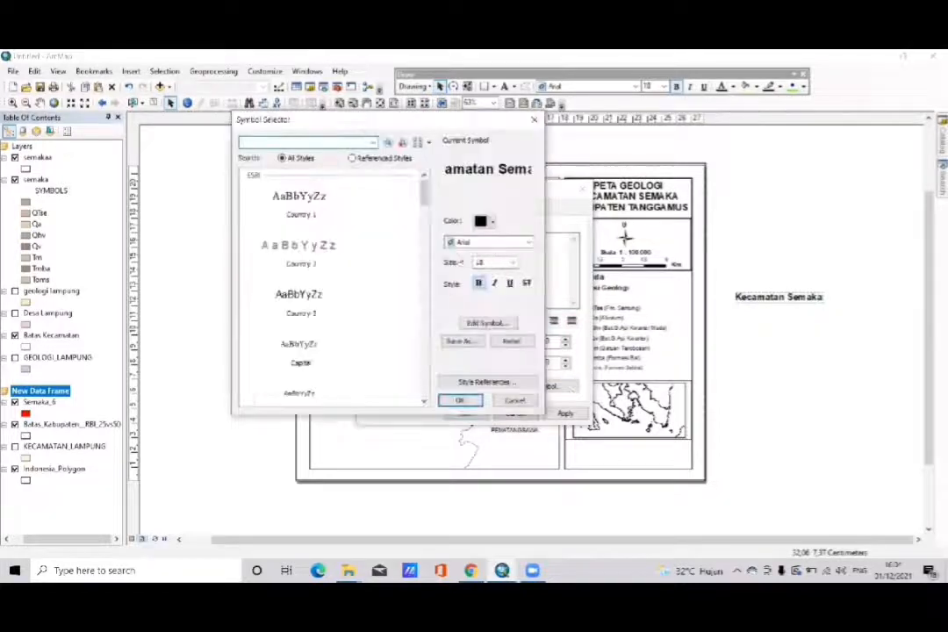
{"action": "left_click", "coordinate": [514, 262]}
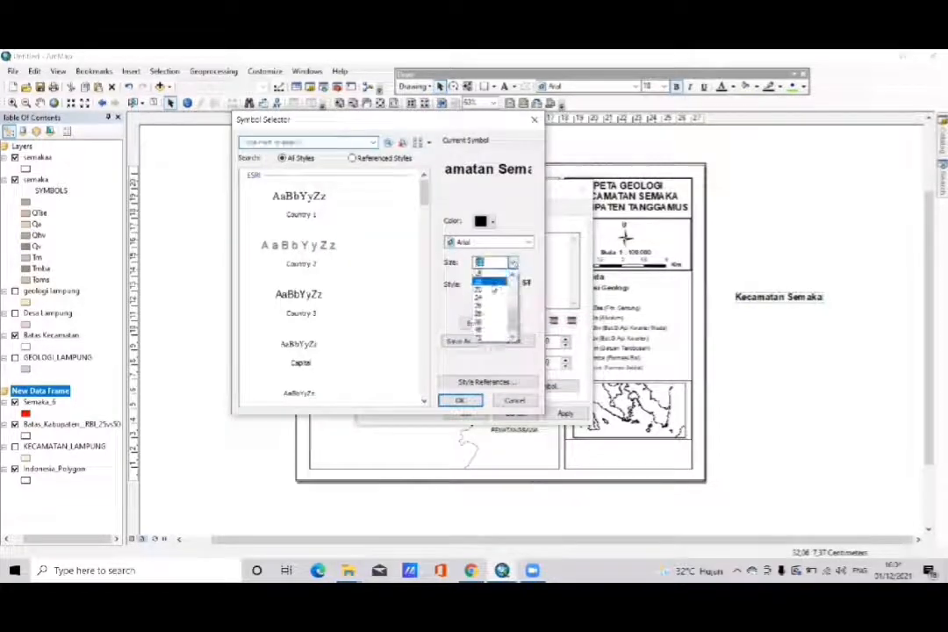
{"action": "left_click", "coordinate": [512, 275]}
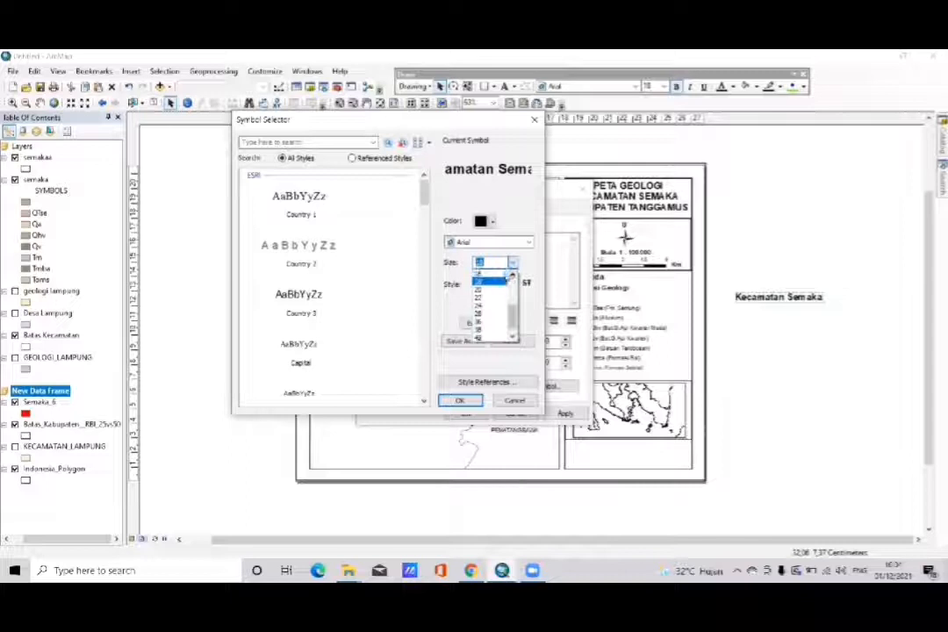
{"action": "left_click", "coordinate": [513, 274]}
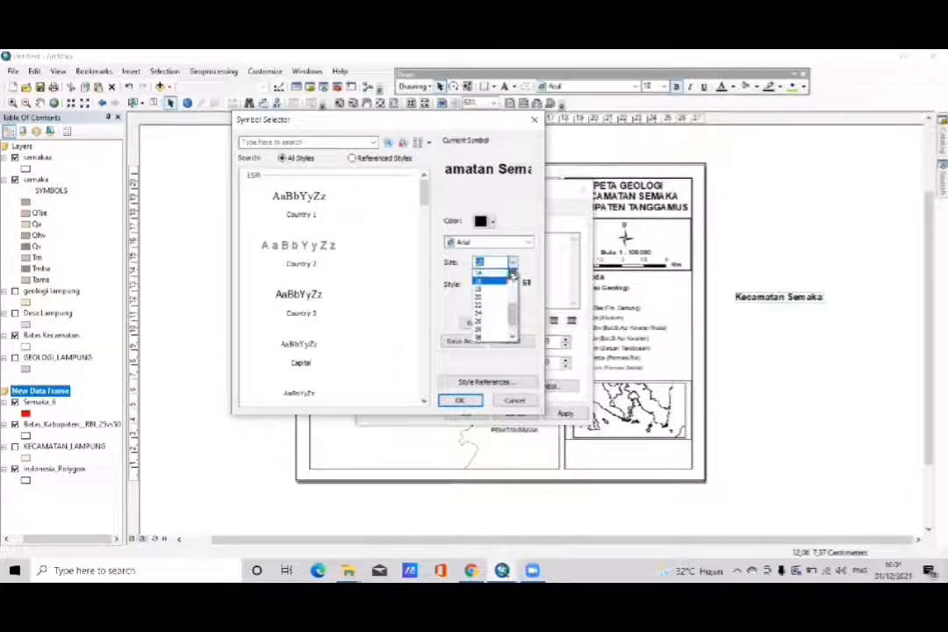
{"action": "left_click", "coordinate": [483, 281]}
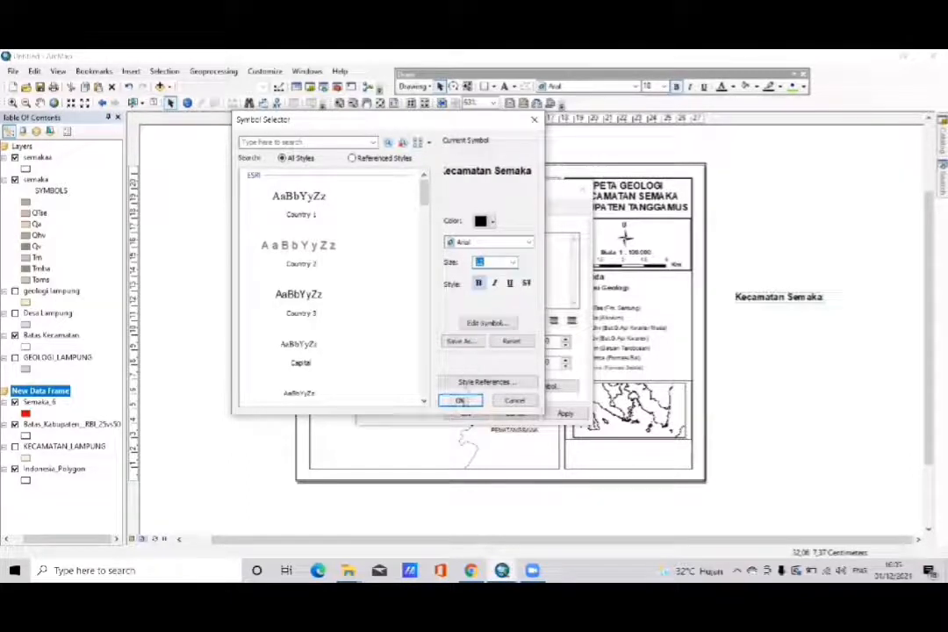
{"action": "left_click", "coordinate": [460, 401]}
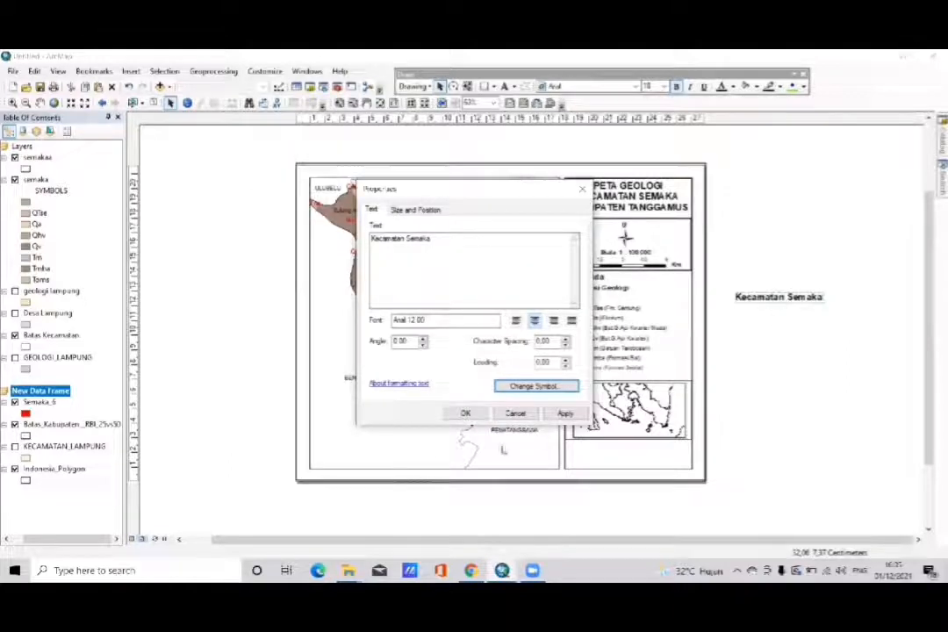
{"action": "left_click", "coordinate": [466, 412]}
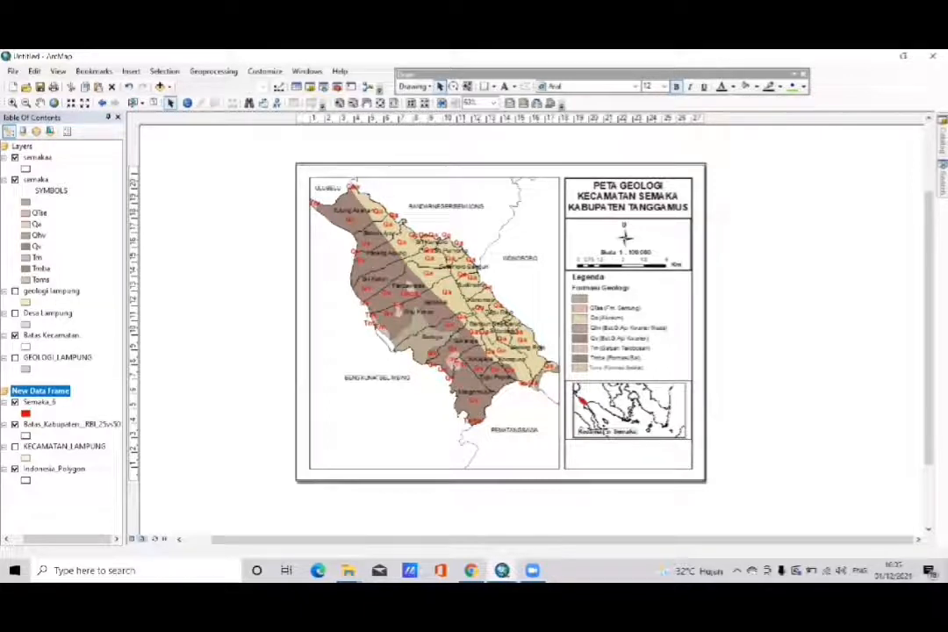
- Duplicate the three-line map title and move the copy to the blank area right of the page
{"action": "right_click", "coordinate": [608, 207]}
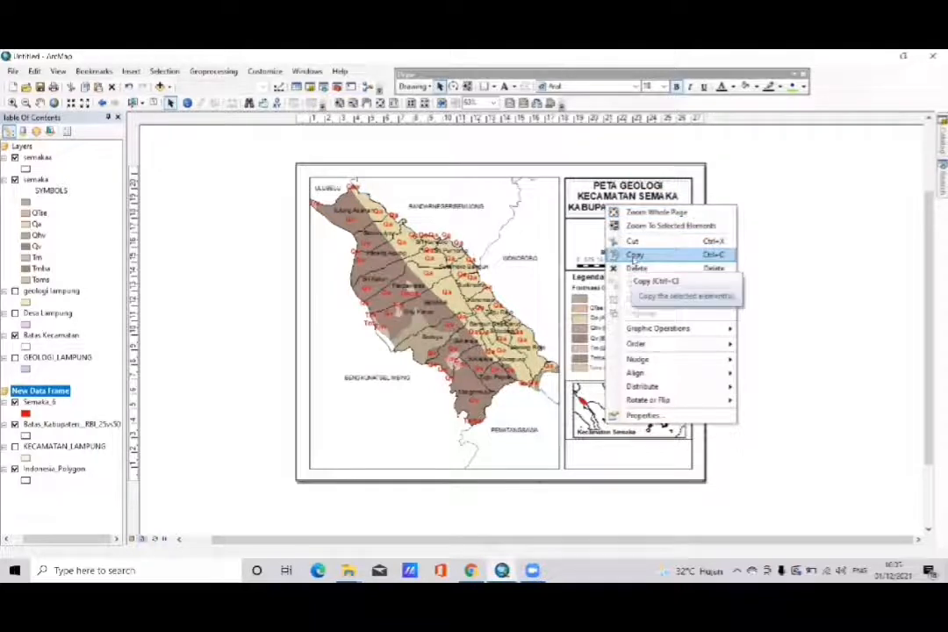
{"action": "left_click", "coordinate": [633, 254]}
{"action": "key", "text": "ctrl+v"}
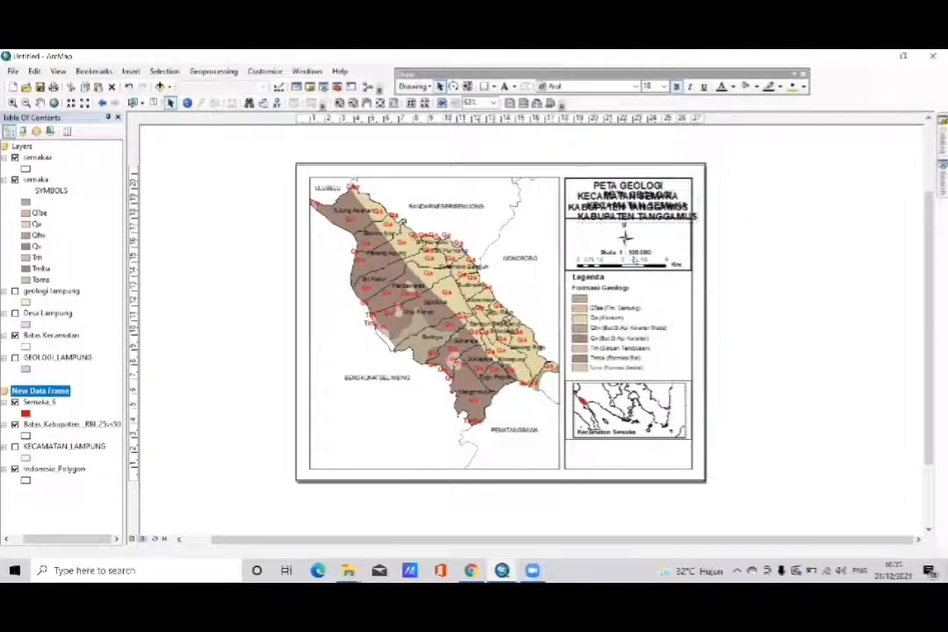
{"action": "left_click_drag", "start_coordinate": [628, 210], "coordinate": [754, 337]}
- Replace the copied title's text with "SUMBER:", a blank line, a "Nama:" line with the author's full name and an "NPM:" line with the student number
{"action": "double_click", "coordinate": [752, 333]}
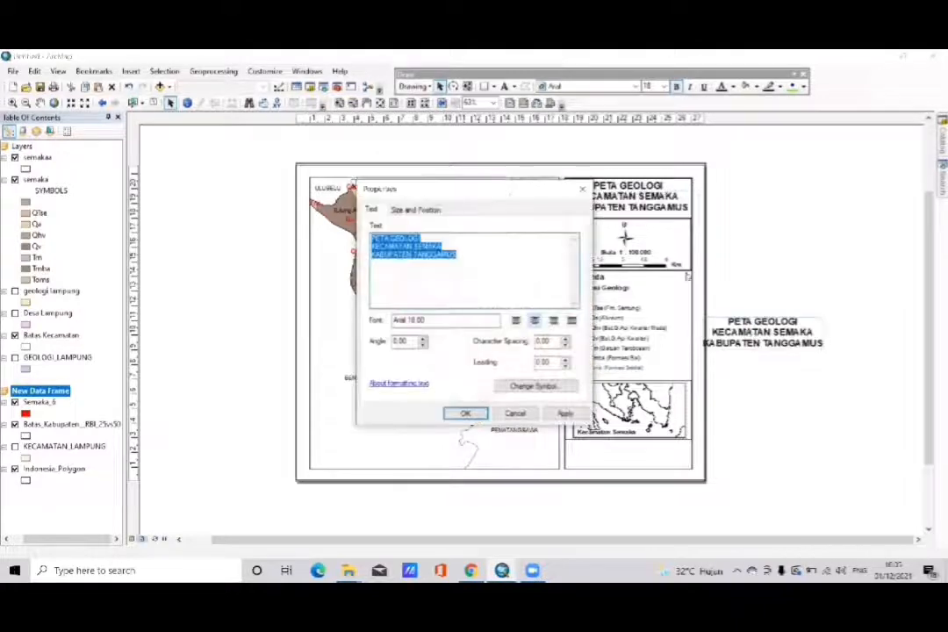
{"action": "key", "text": "BackSpace"}
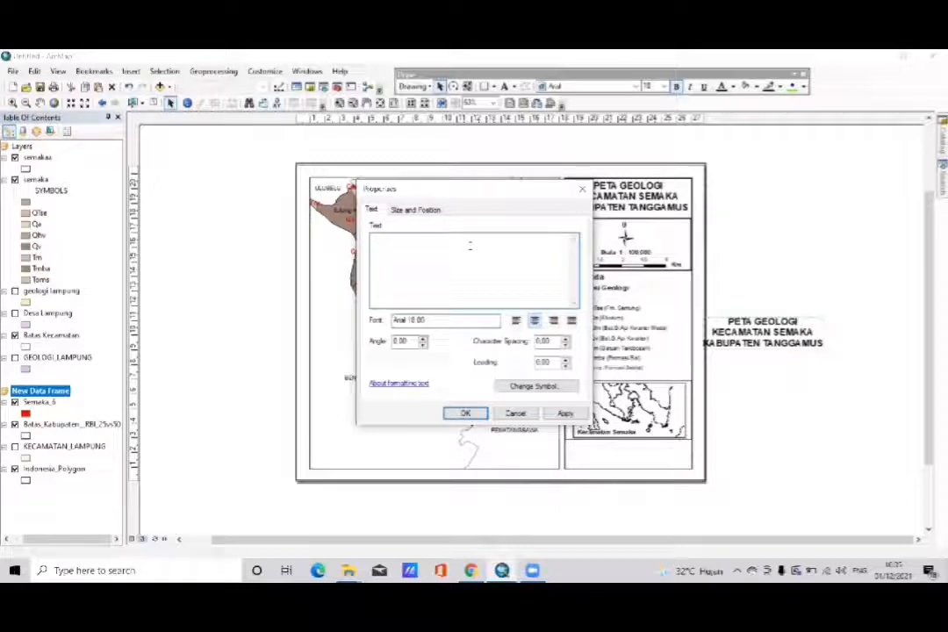
{"action": "type", "text": "Si"}
{"action": "type", "text": "MBER"}
{"action": "type", "text": ":"}
{"action": "key", "text": "Return"}
{"action": "key", "text": "Return"}
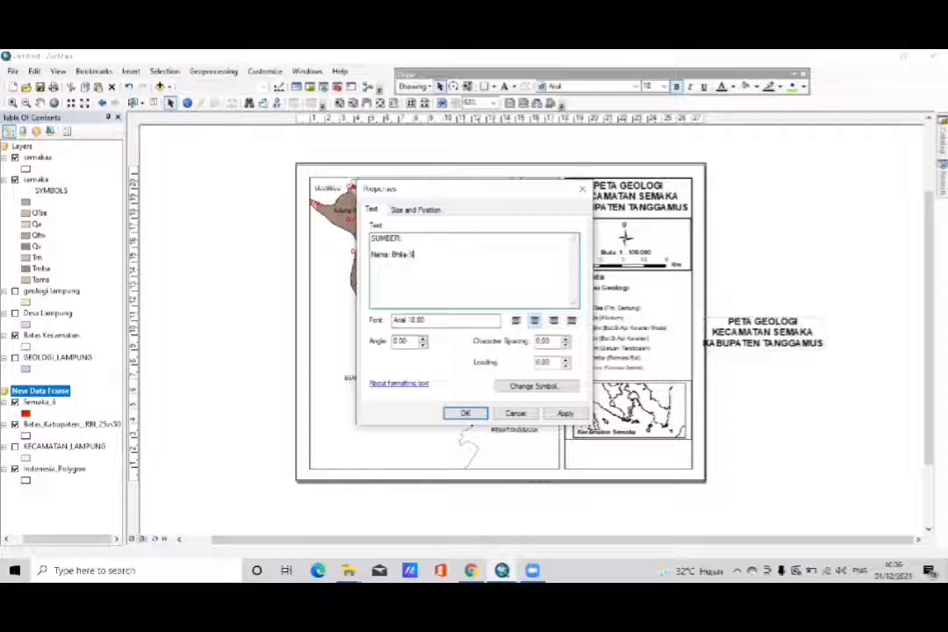
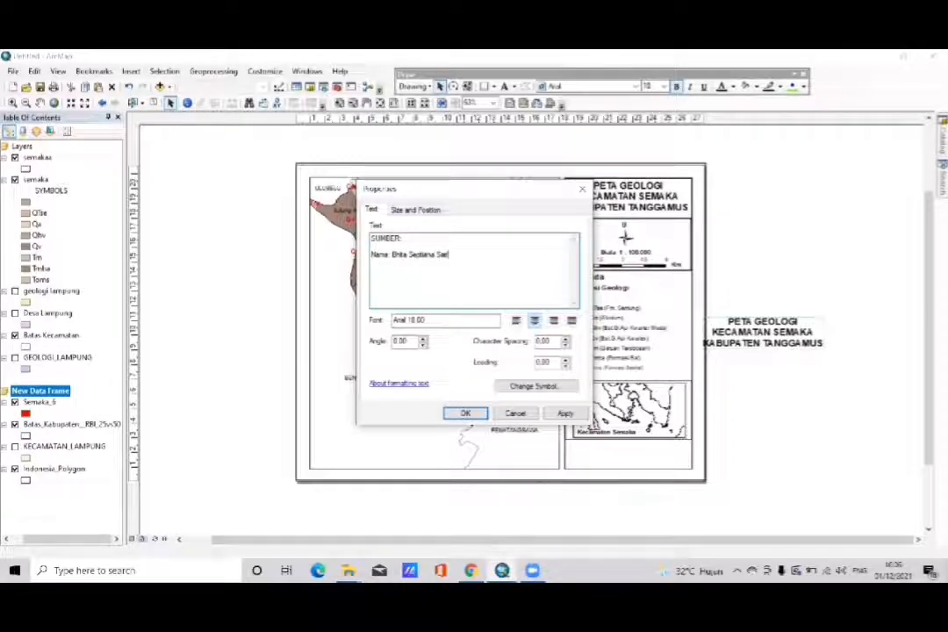
{"action": "type", "text": "NPM "}
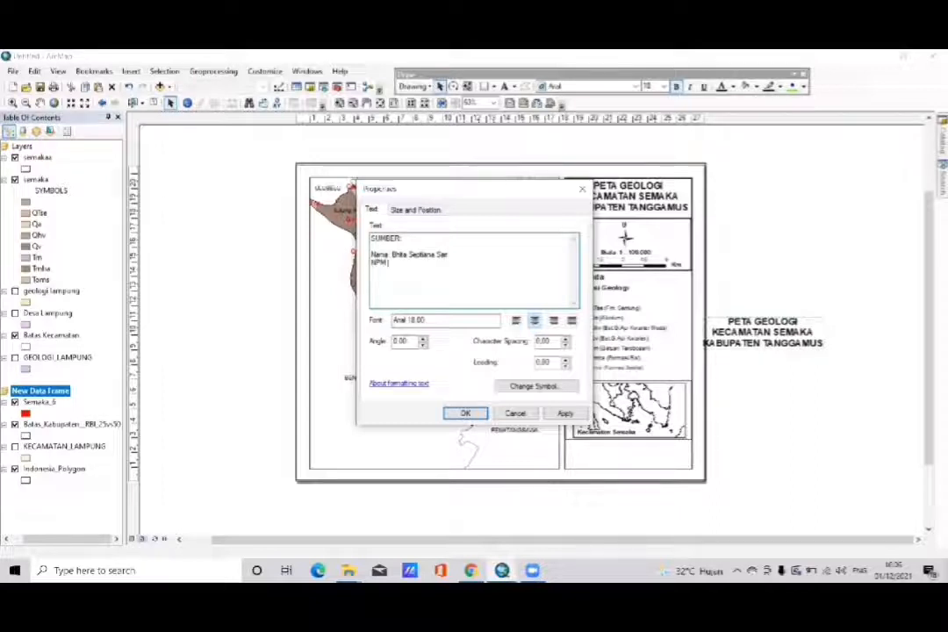
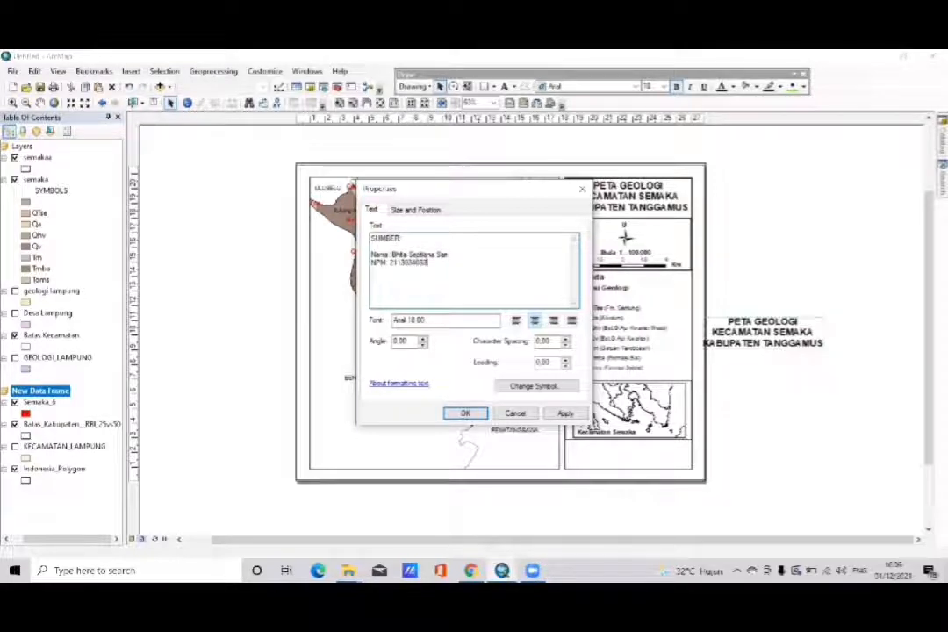
- Set the SUMBER text's font size to 12 and move it into the empty box beneath the inset map
{"action": "left_click", "coordinate": [545, 387]}
{"action": "left_click", "coordinate": [512, 262]}
{"action": "left_click", "coordinate": [512, 276]}
{"action": "left_click", "coordinate": [512, 276]}
{"action": "left_click", "coordinate": [513, 276]}
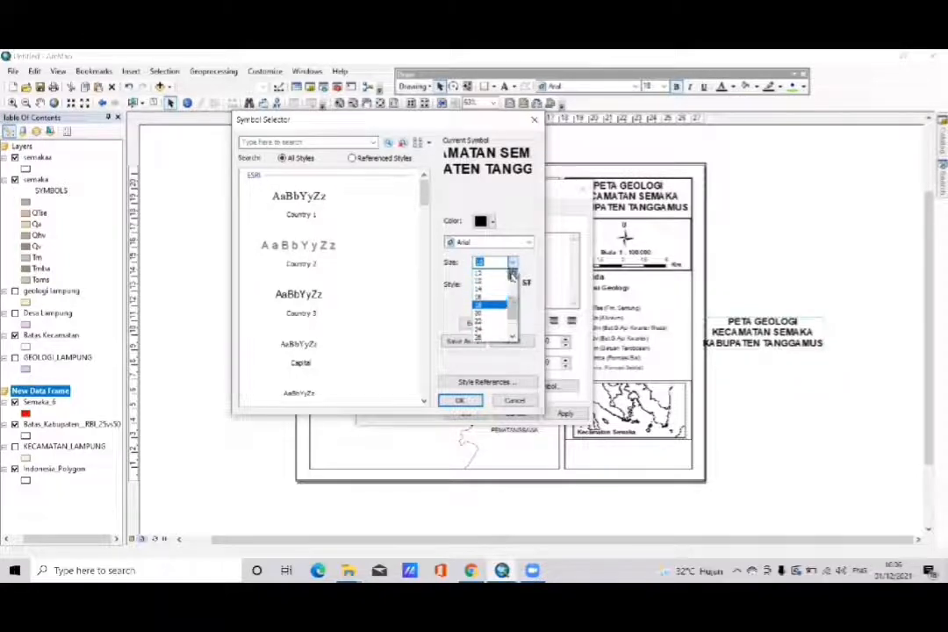
{"action": "left_click", "coordinate": [489, 290]}
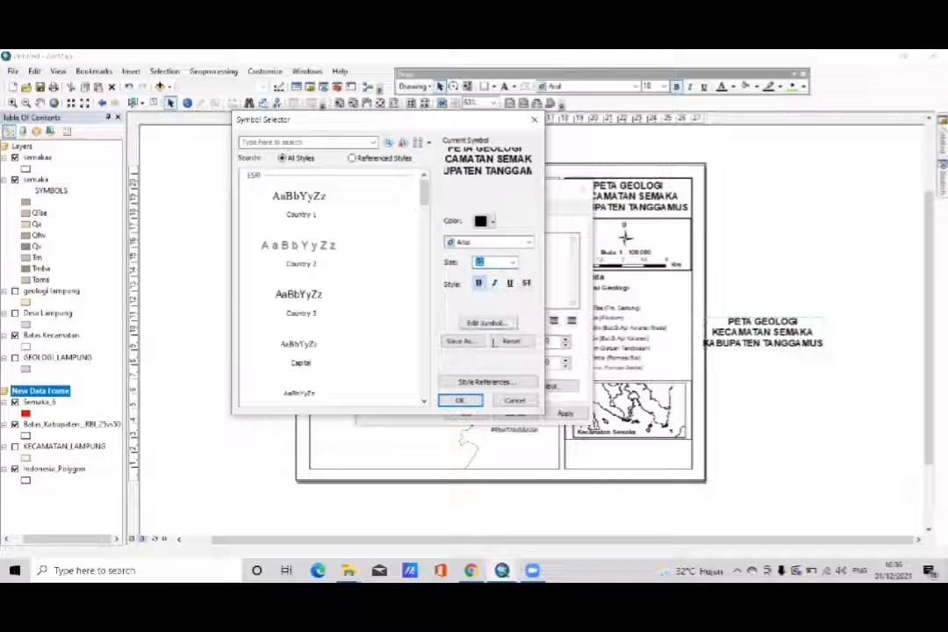
{"action": "left_click", "coordinate": [463, 401]}
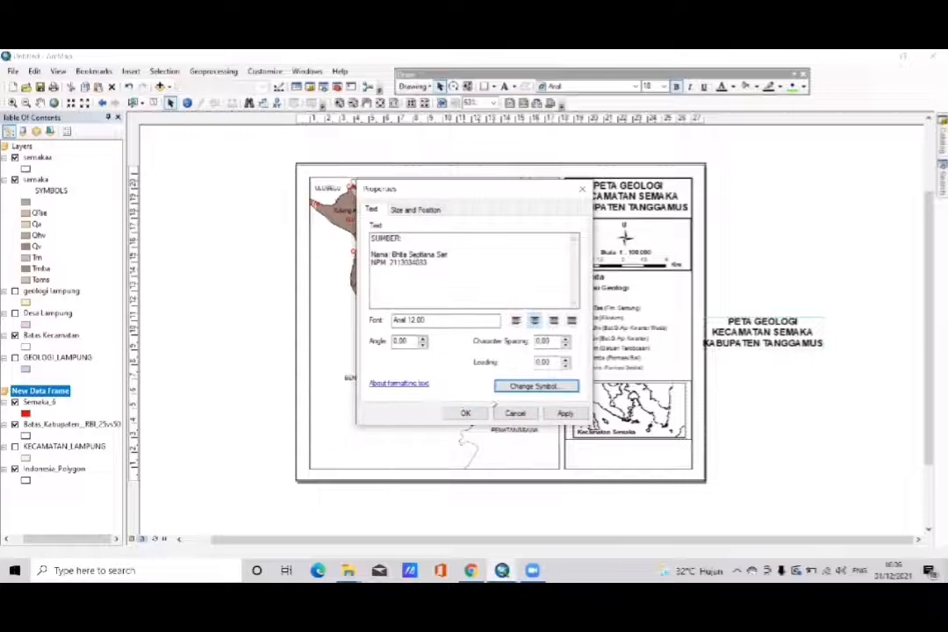
{"action": "left_click", "coordinate": [464, 412]}
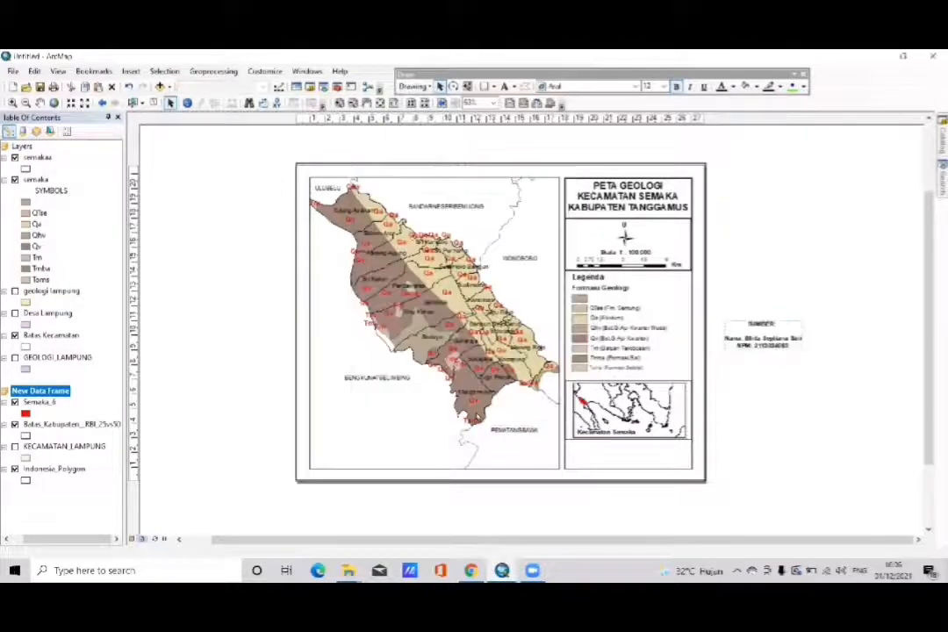
{"action": "left_click_drag", "start_coordinate": [782, 327], "coordinate": [627, 448]}
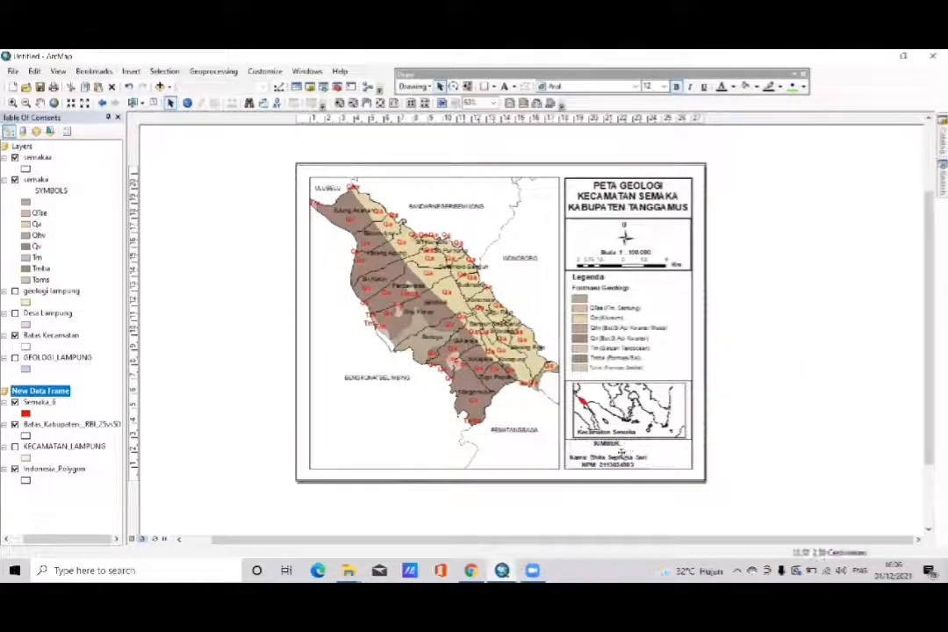
- Left-align the SUMBER text and shift it against the left edge of its box
{"action": "right_click", "coordinate": [622, 451]}
{"action": "left_click", "coordinate": [657, 444]}
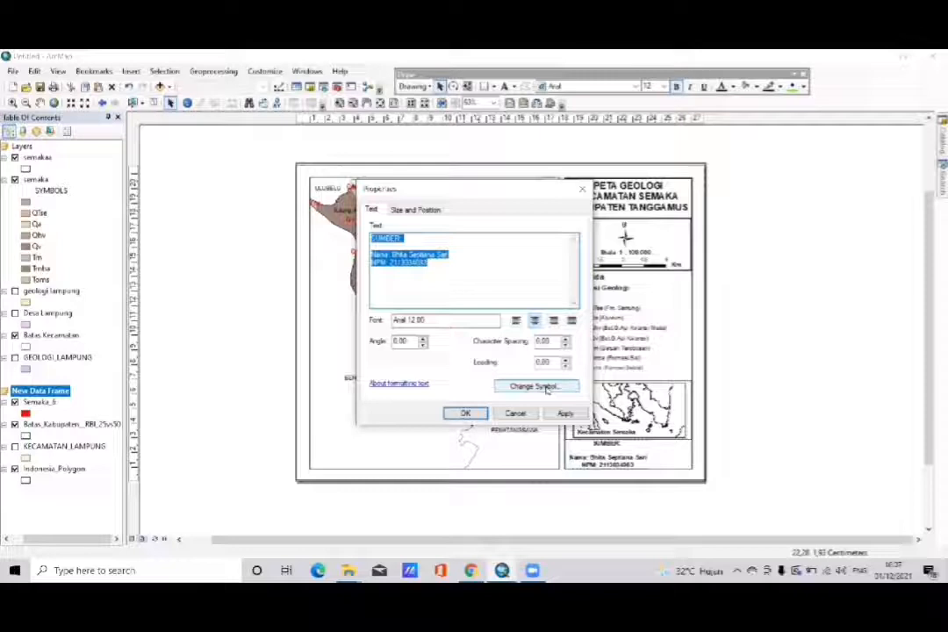
{"action": "left_click", "coordinate": [544, 386]}
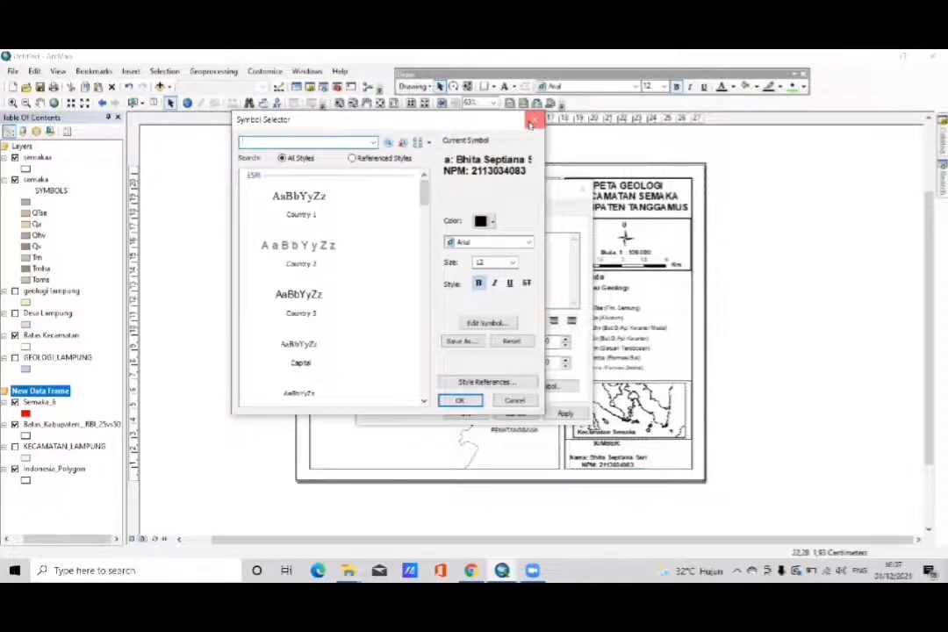
{"action": "left_click", "coordinate": [533, 119]}
{"action": "left_click", "coordinate": [517, 322]}
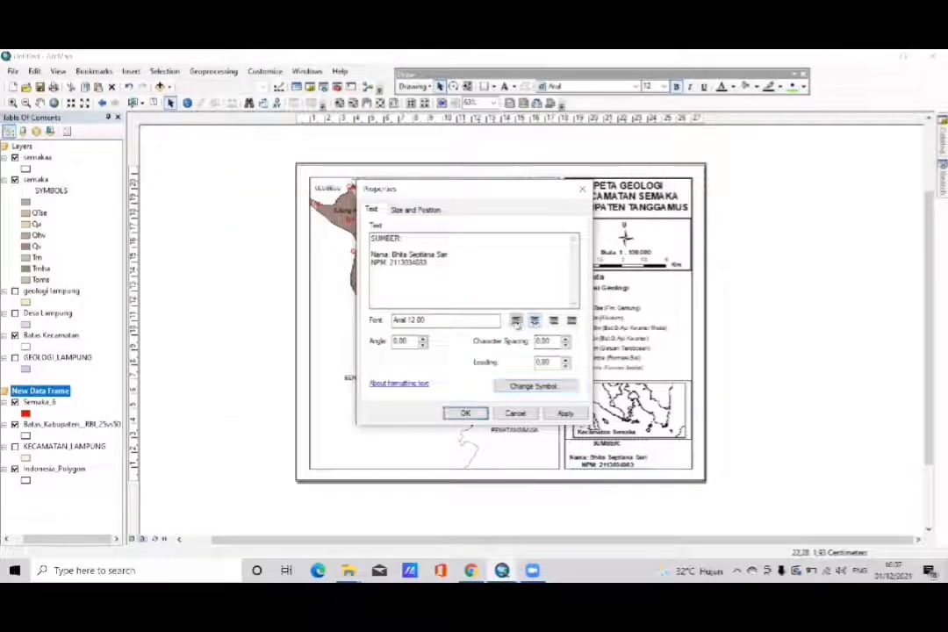
{"action": "left_click", "coordinate": [465, 413]}
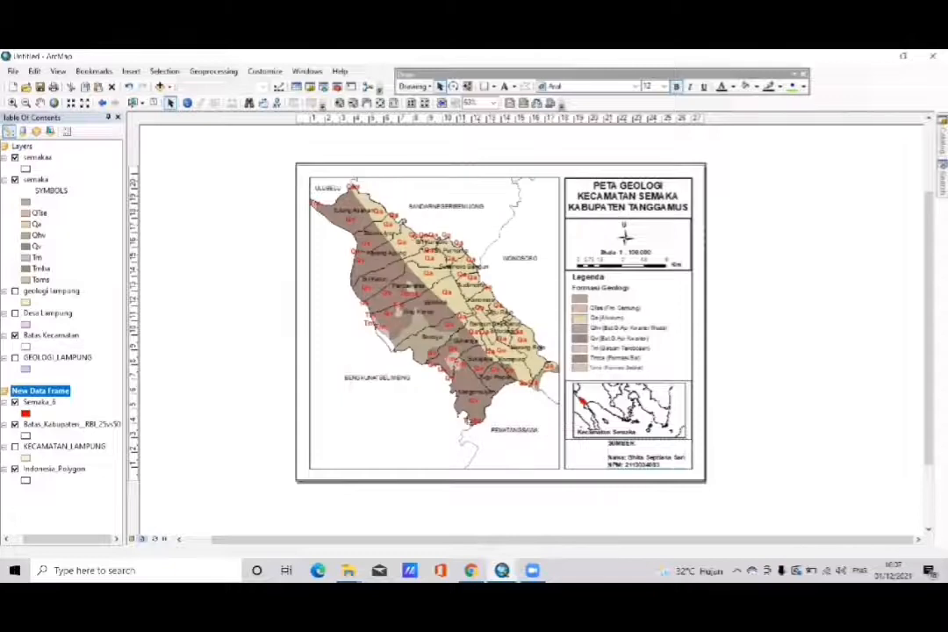
{"action": "left_click_drag", "start_coordinate": [615, 452], "coordinate": [576, 456]}
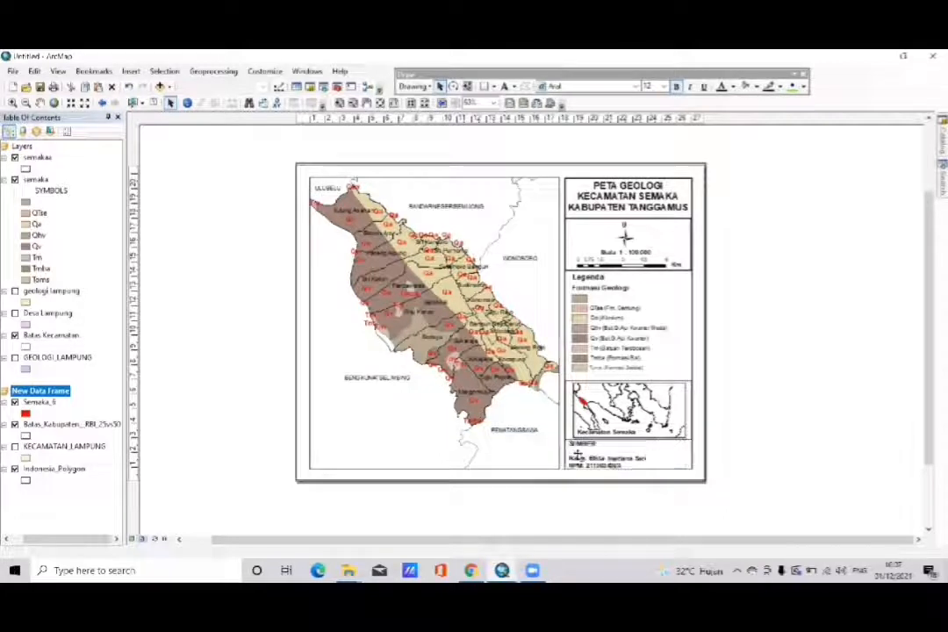
- Duplicate the SUMBER text block and move the copy to the blank area right of the page
{"action": "left_click", "coordinate": [782, 434]}
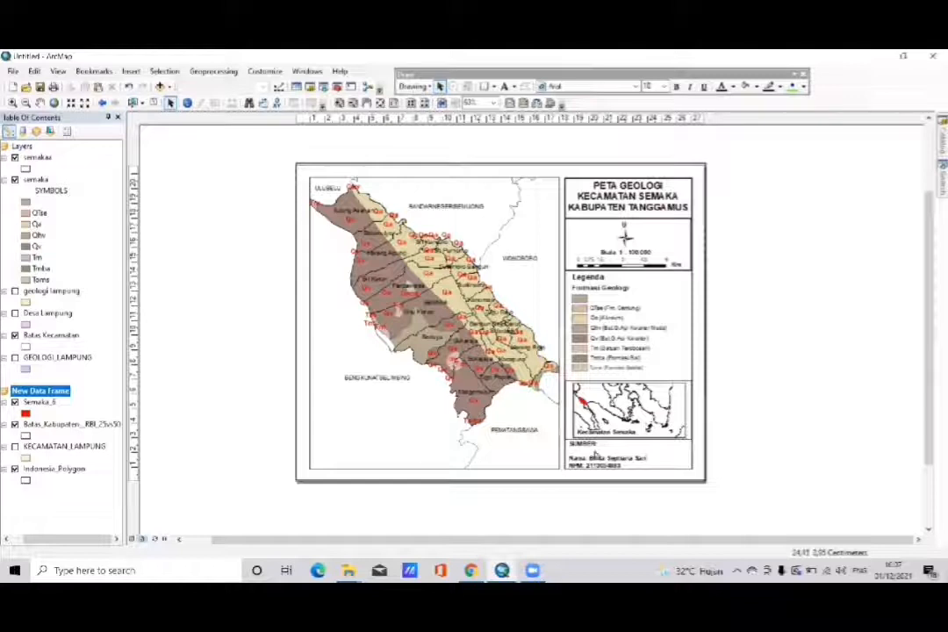
{"action": "left_click", "coordinate": [594, 453]}
{"action": "key", "text": "ctrl+c"}
{"action": "key", "text": "ctrl+v"}
{"action": "left_click_drag", "start_coordinate": [593, 460], "coordinate": [741, 348]}
- Replace the copied block's text with "Peta Inset Provinsi Lampung" and move it to the upper edge of the inset map
{"action": "right_click", "coordinate": [741, 348]}
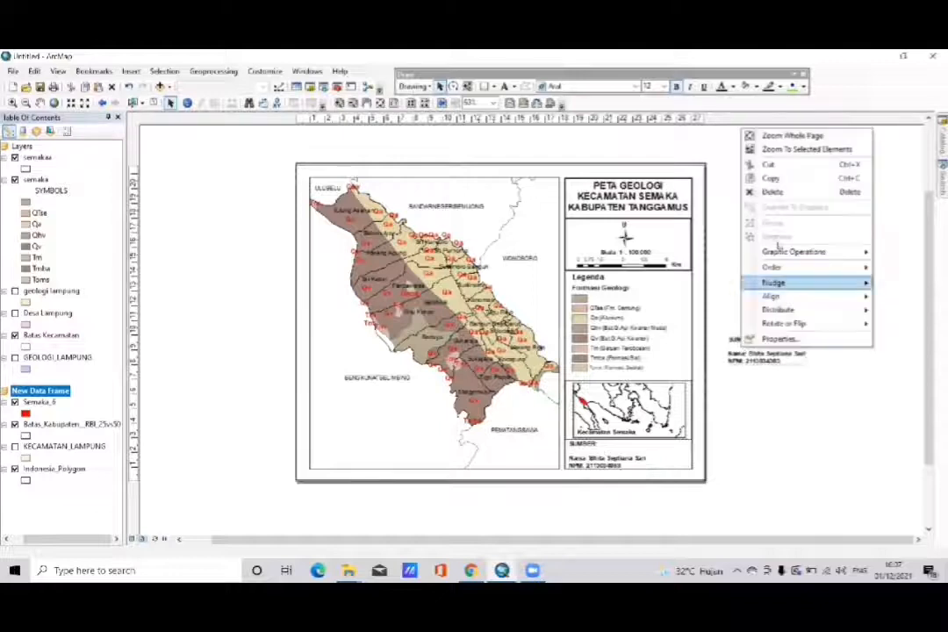
{"action": "left_click", "coordinate": [774, 337]}
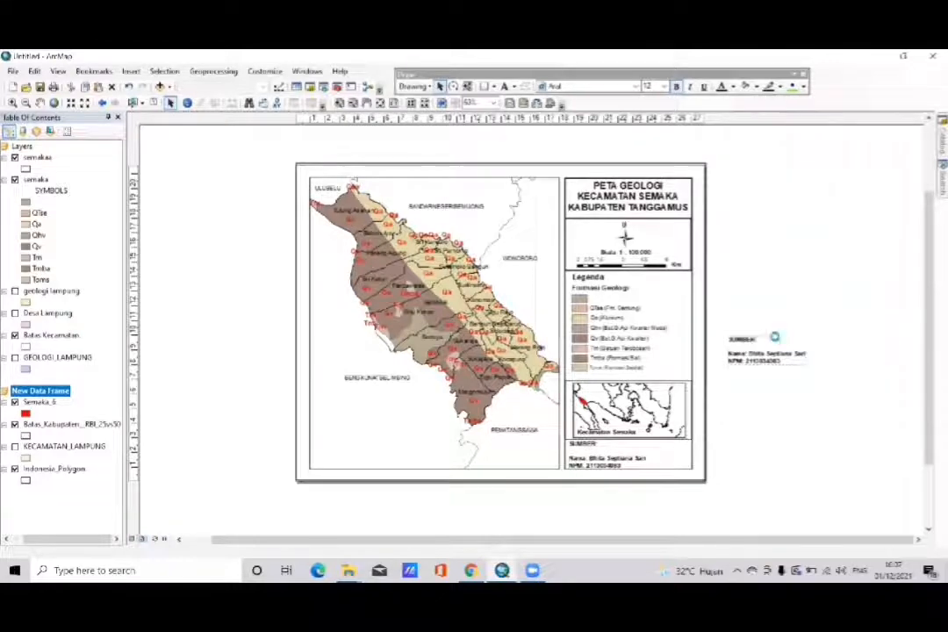
{"action": "key", "text": "Delete"}
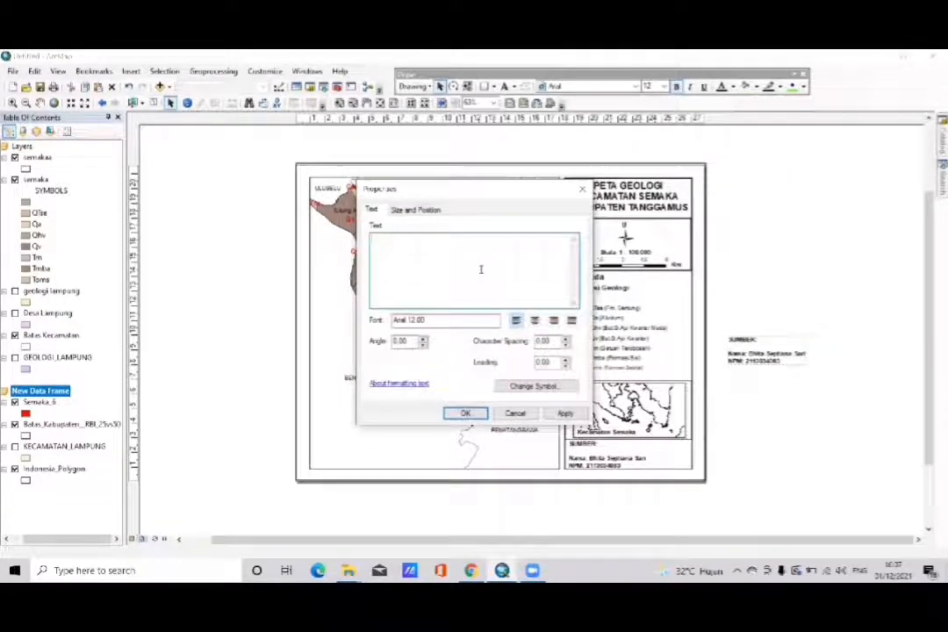
{"action": "type", "text": "Peta In"}
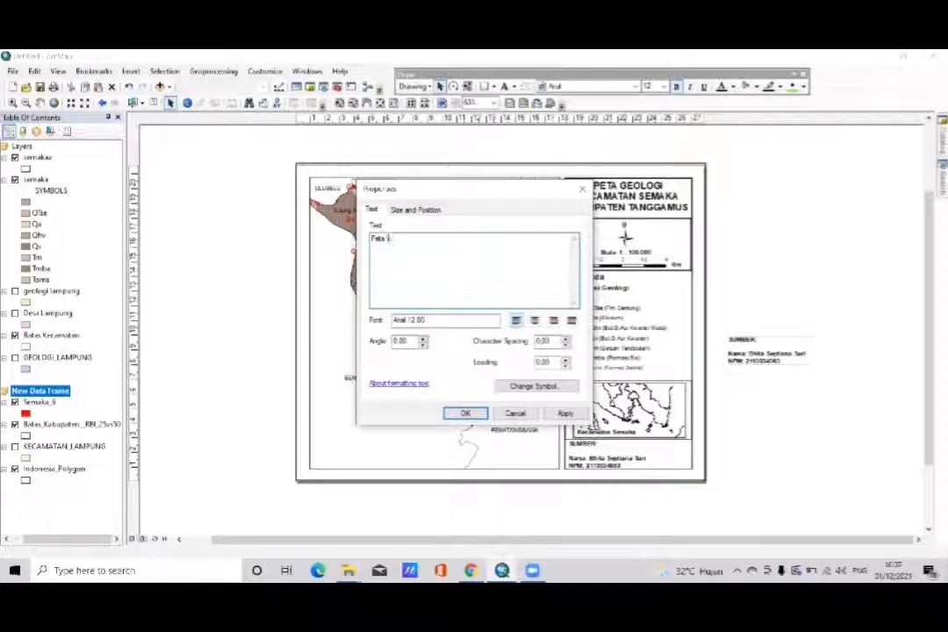
{"action": "type", "text": "set Provinsi Lampung"}
{"action": "left_click", "coordinate": [564, 386]}
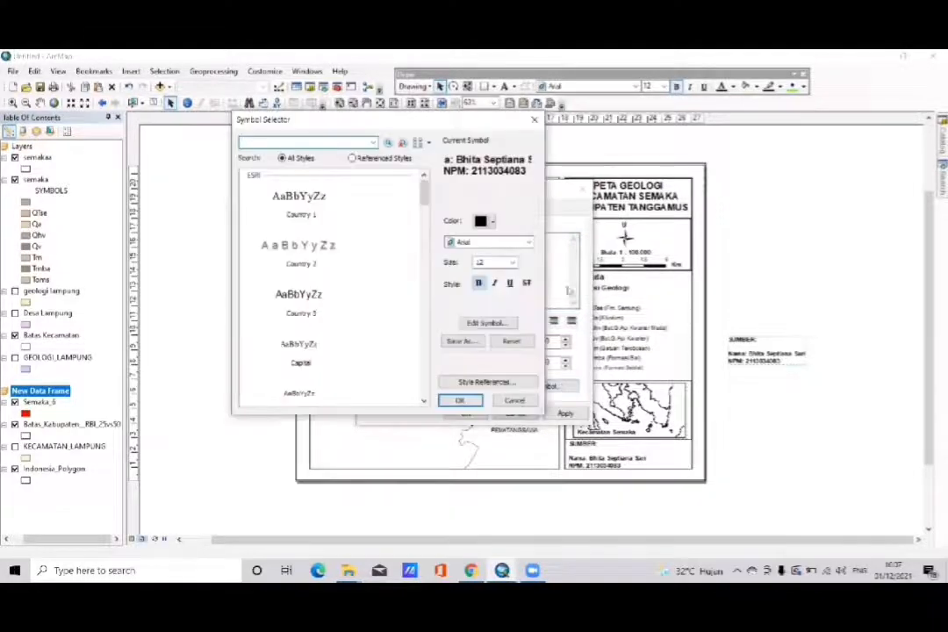
{"action": "left_click", "coordinate": [535, 118]}
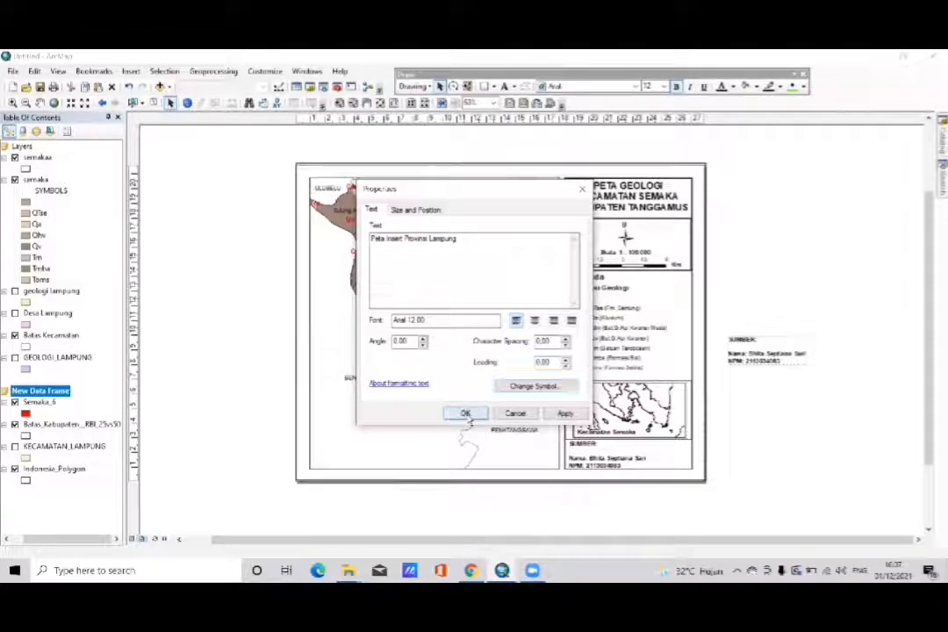
{"action": "left_click", "coordinate": [464, 414]}
{"action": "left_click_drag", "start_coordinate": [748, 360], "coordinate": [596, 387]}
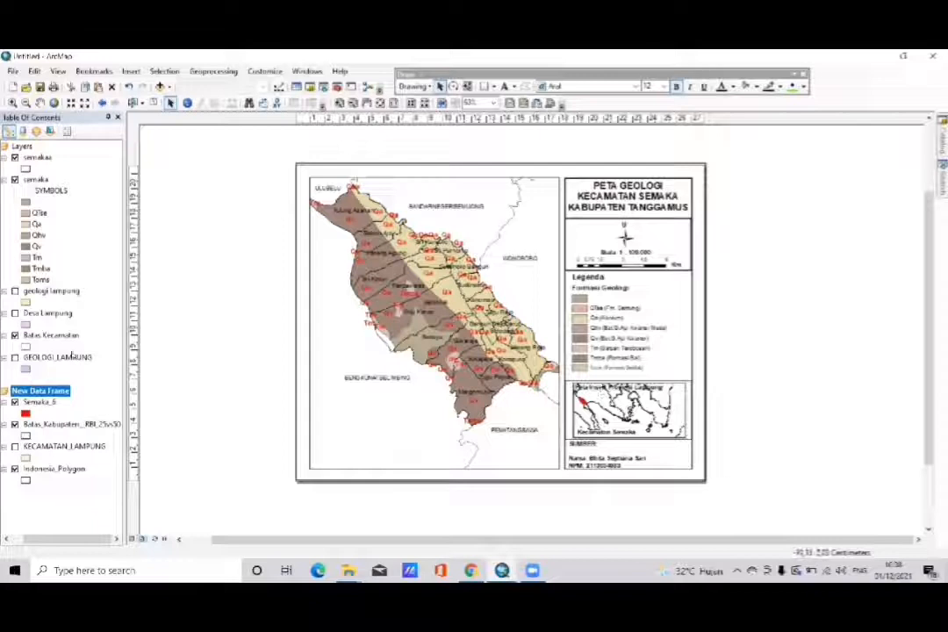
- Set the fill color of the inset's Batas_Kabupaten layer to Olivine Yellow
{"action": "left_click", "coordinate": [26, 435]}
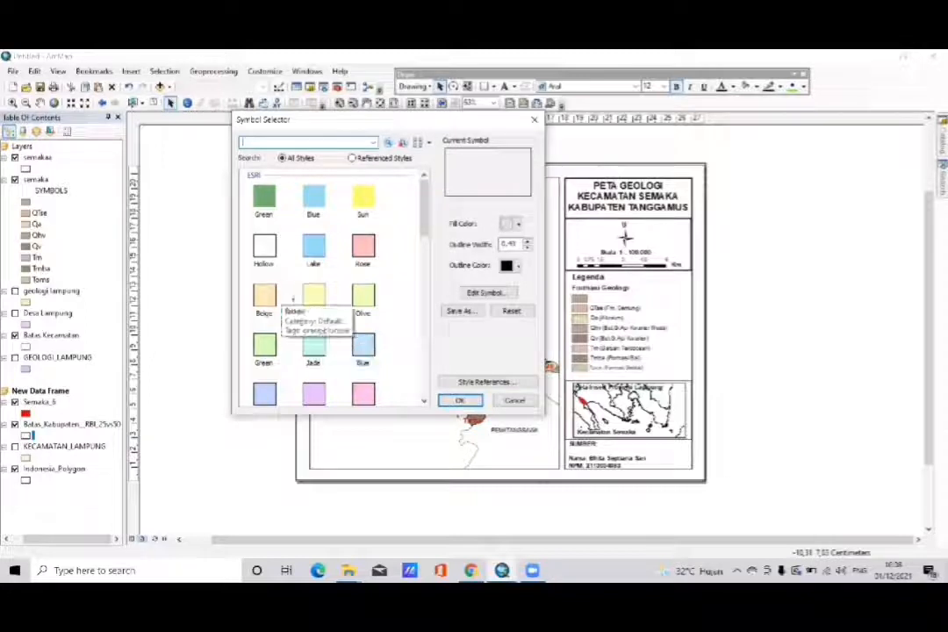
{"action": "left_click", "coordinate": [516, 227]}
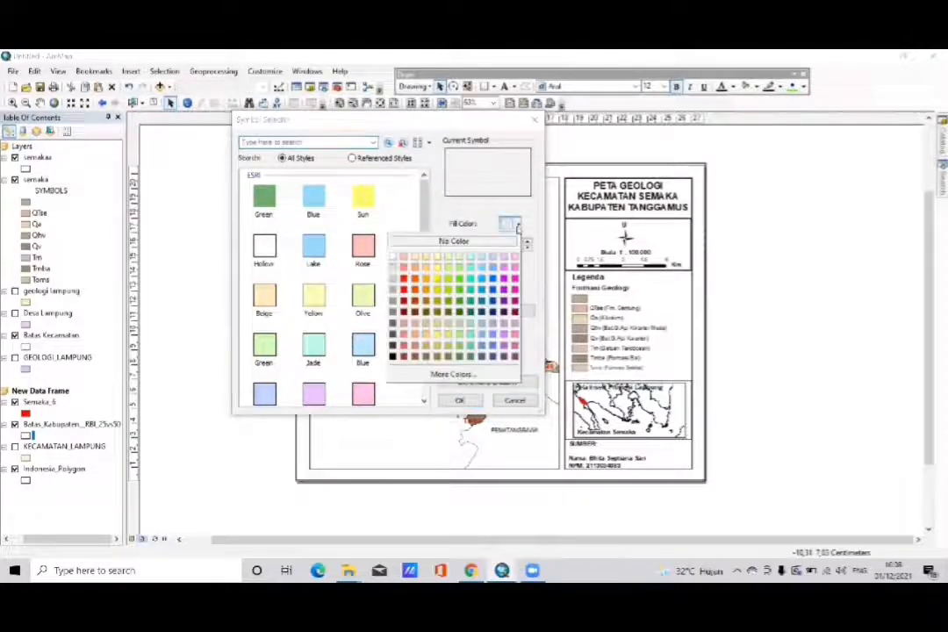
{"action": "left_click", "coordinate": [448, 262]}
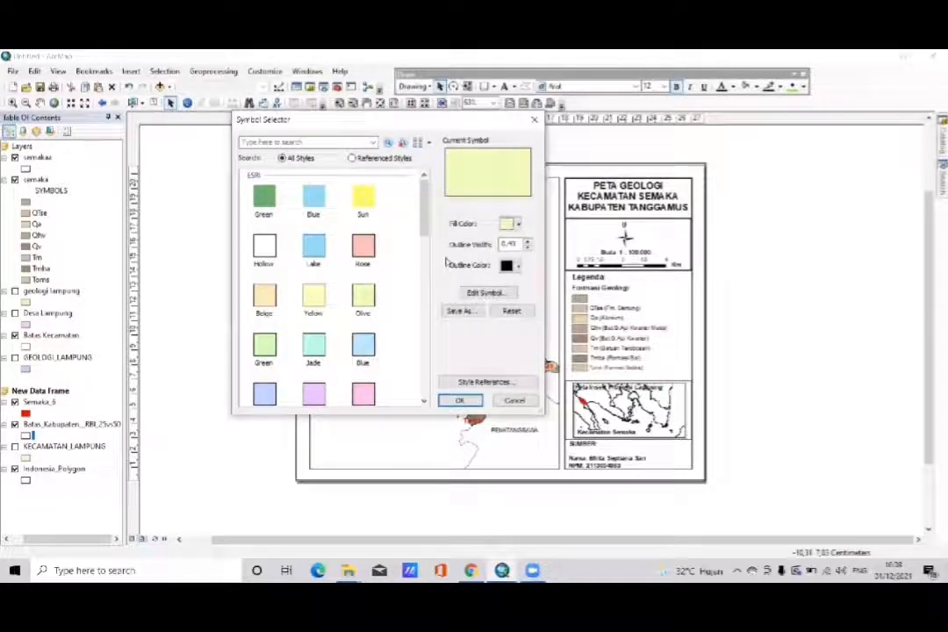
{"action": "left_click", "coordinate": [459, 401]}
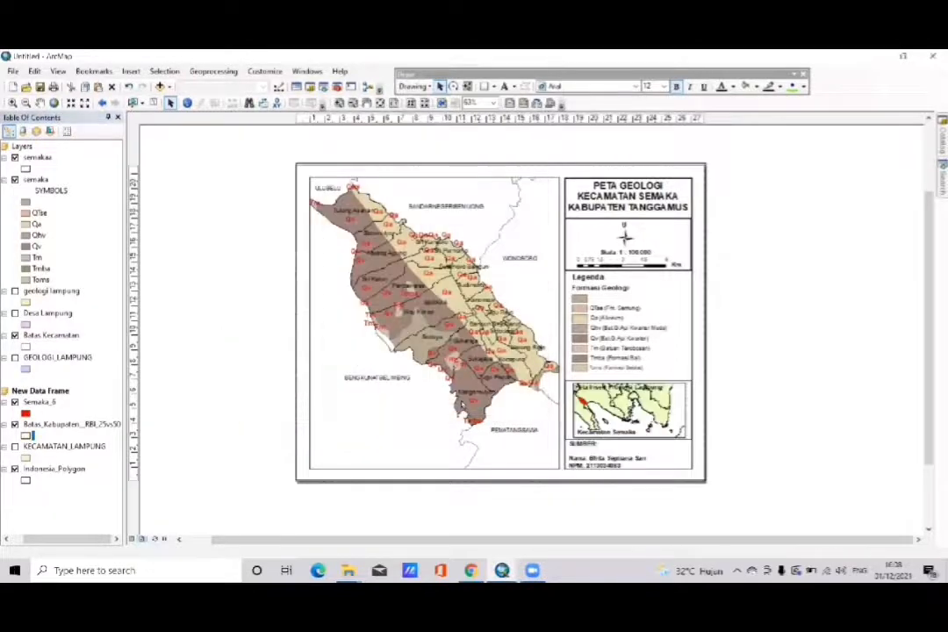
- Apply the Olive preset symbol to the inset's Indonesia_Polygon layer
{"action": "left_click", "coordinate": [26, 480]}
{"action": "left_click", "coordinate": [357, 296]}
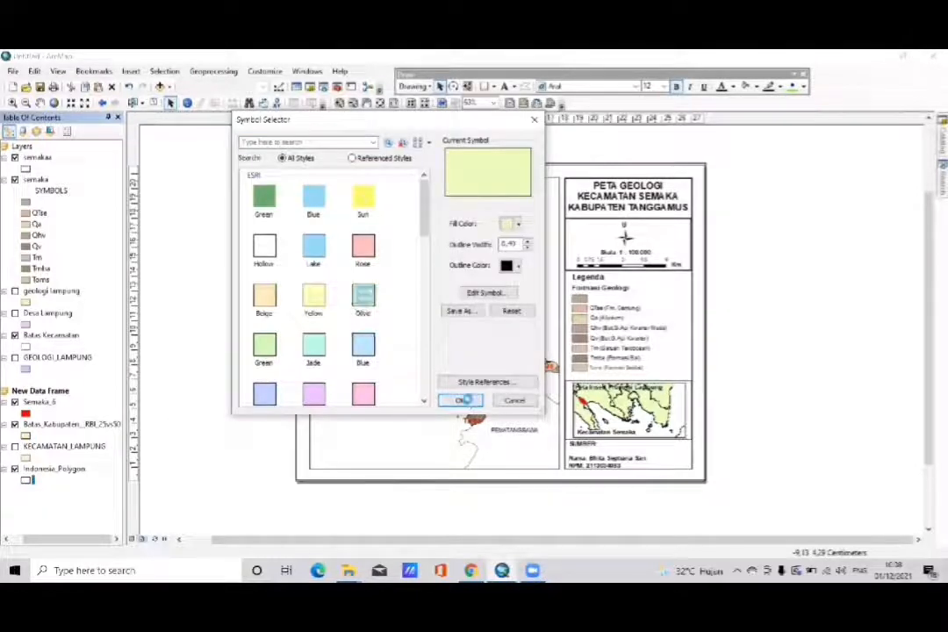
{"action": "left_click", "coordinate": [465, 400]}
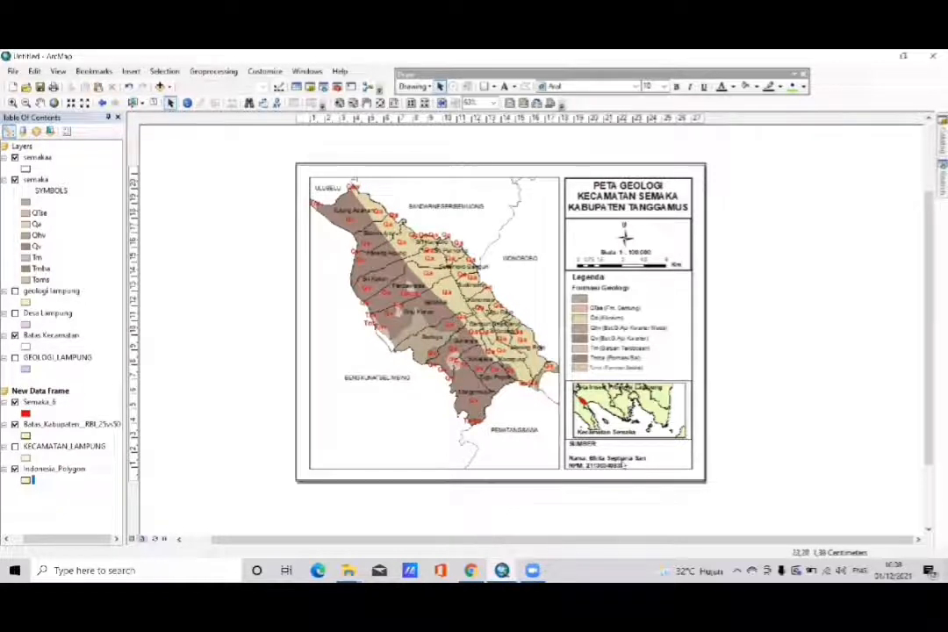
- Fill the blank line beneath "SUMBER:" in the credit text with "1. Peta Geologi Provinsi Lampung Skala 1: 100.000"
{"action": "left_click", "coordinate": [625, 465]}
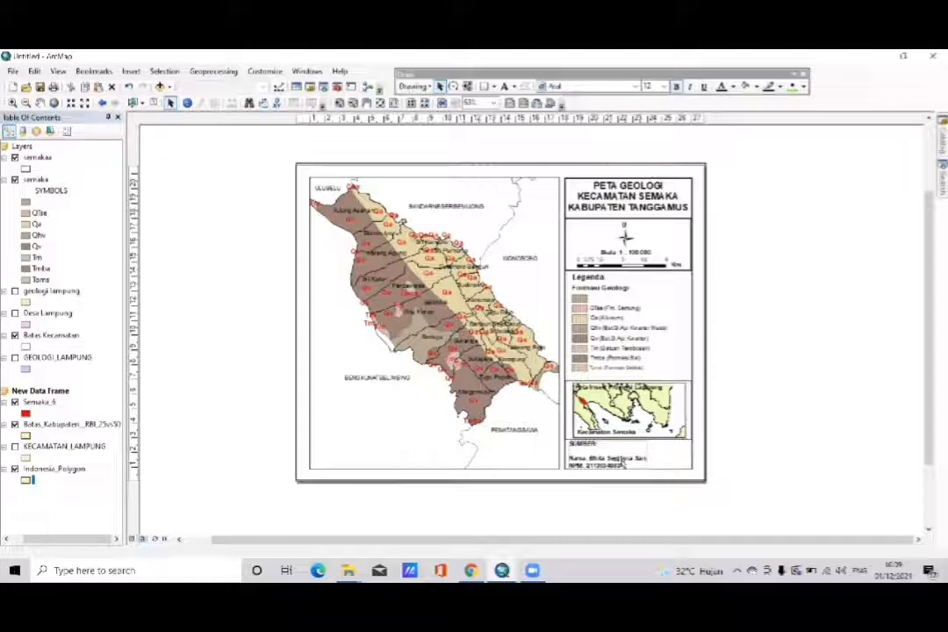
{"action": "right_click", "coordinate": [625, 465]}
{"action": "left_click", "coordinate": [644, 452]}
{"action": "left_click", "coordinate": [407, 250]}
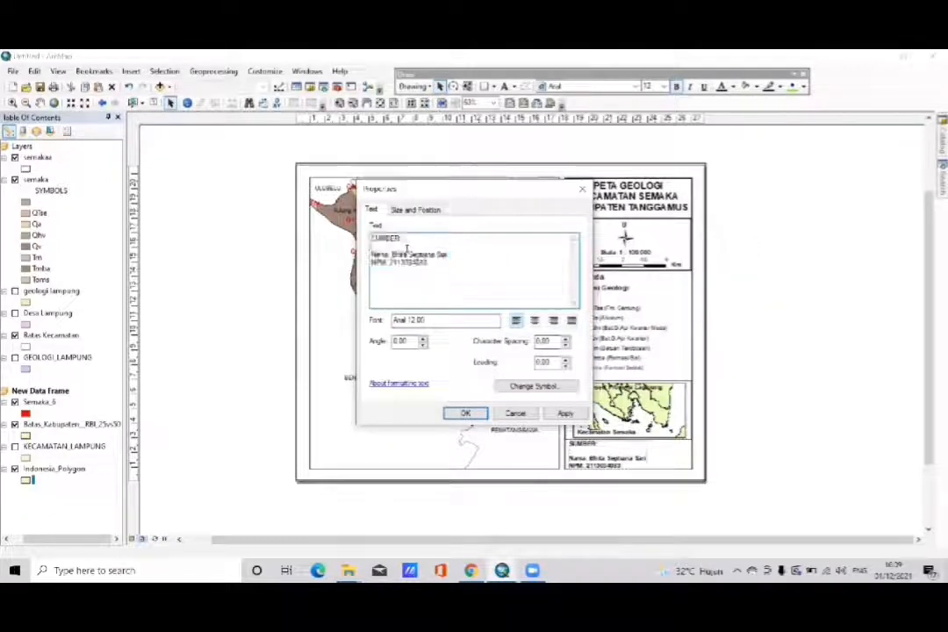
{"action": "type", "text": "1. Pe"}
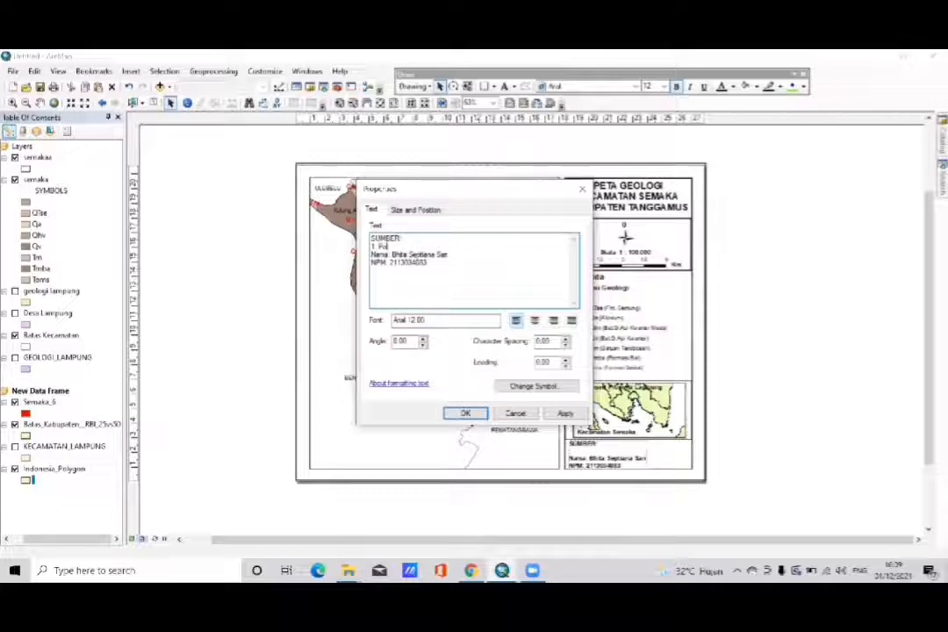
{"action": "type", "text": "tang"}
{"action": "key", "text": "BackSpace"}
{"action": "key", "text": "BackSpace"}
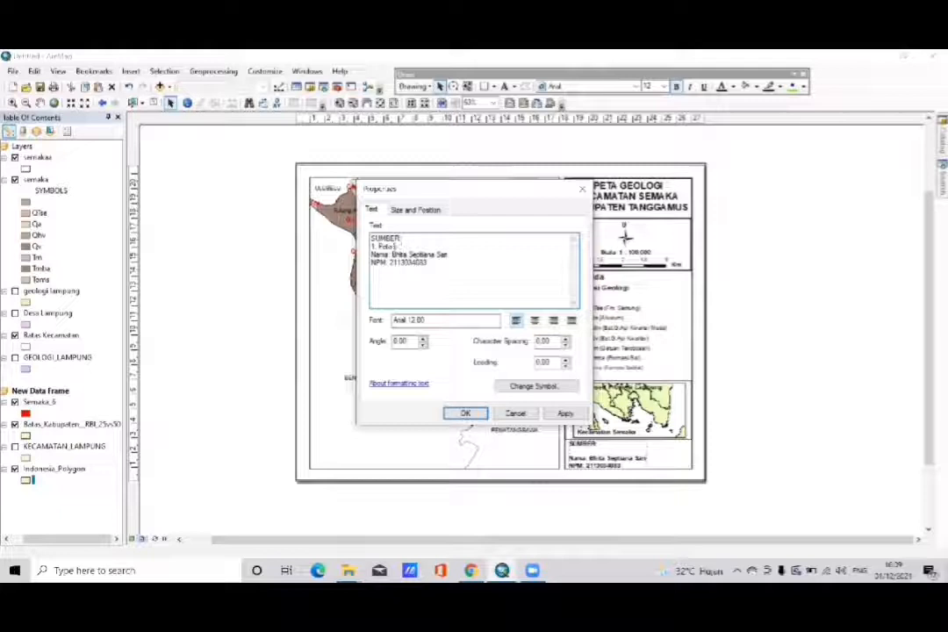
{"action": "type", "text": "Geologi K"}
{"action": "type", "text": "rovinsi"}
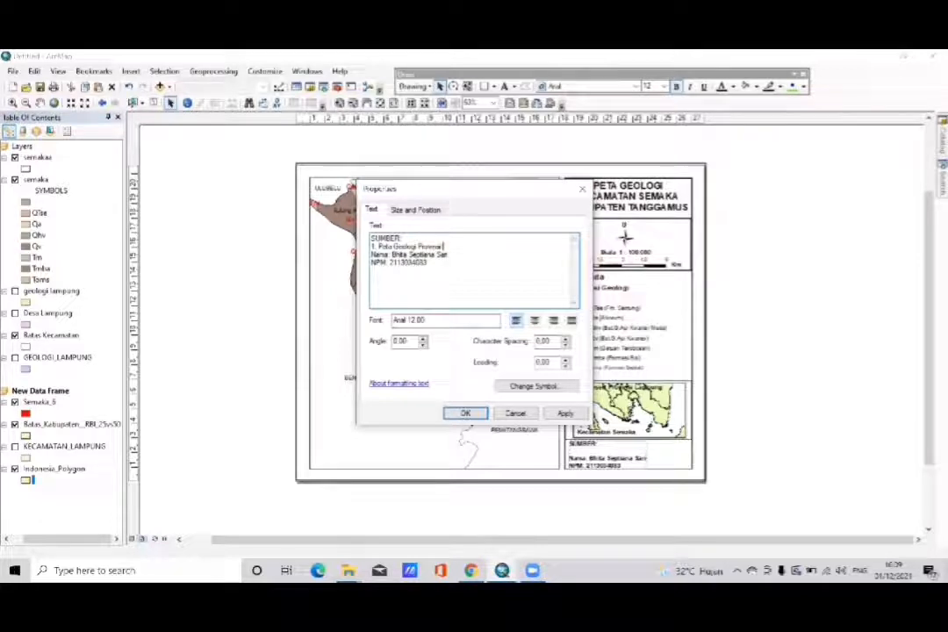
{"action": "type", "text": " Lampu"}
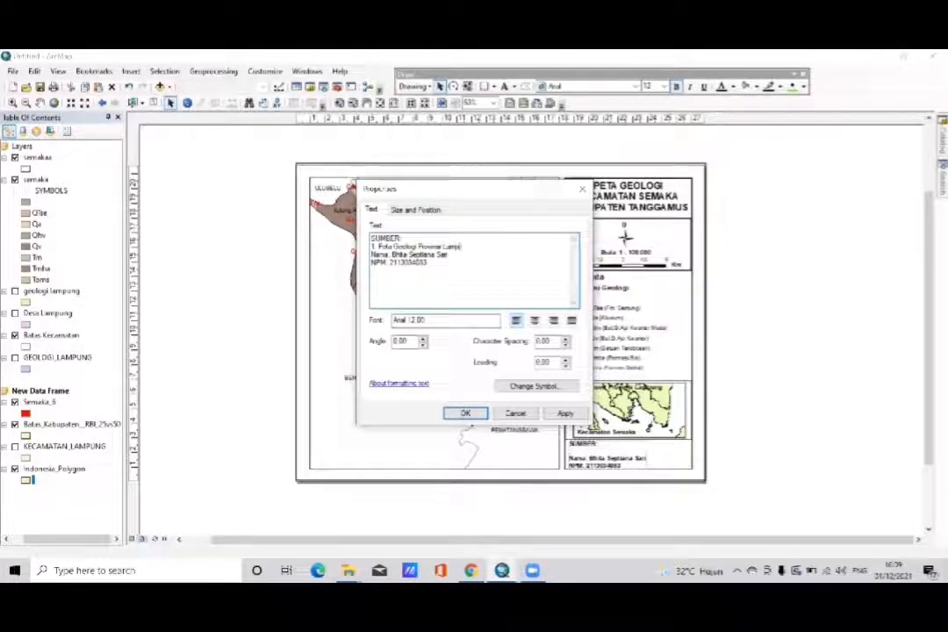
{"action": "type", "text": "ng Skala"}
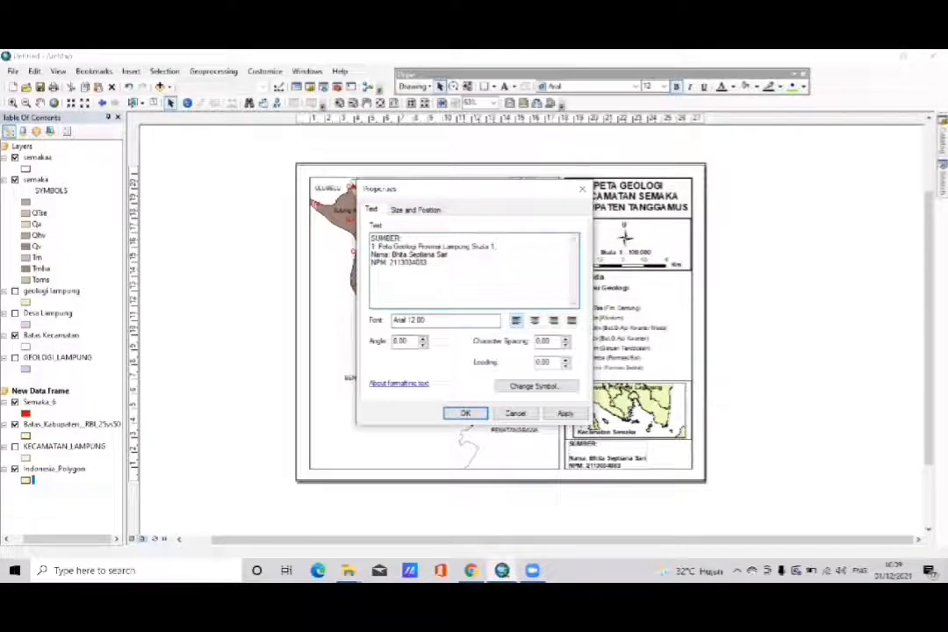
{"action": "type", "text": " 1 : 100.000"}
{"action": "left_click", "coordinate": [464, 413]}
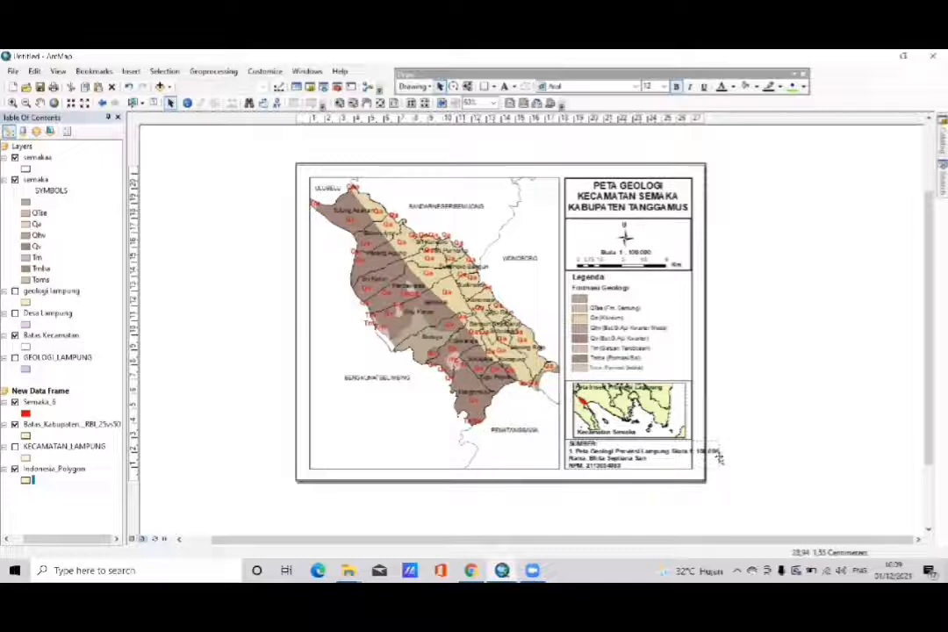
- Set the SUMBER credit text's font size to 11 and apply it
{"action": "right_click", "coordinate": [667, 465]}
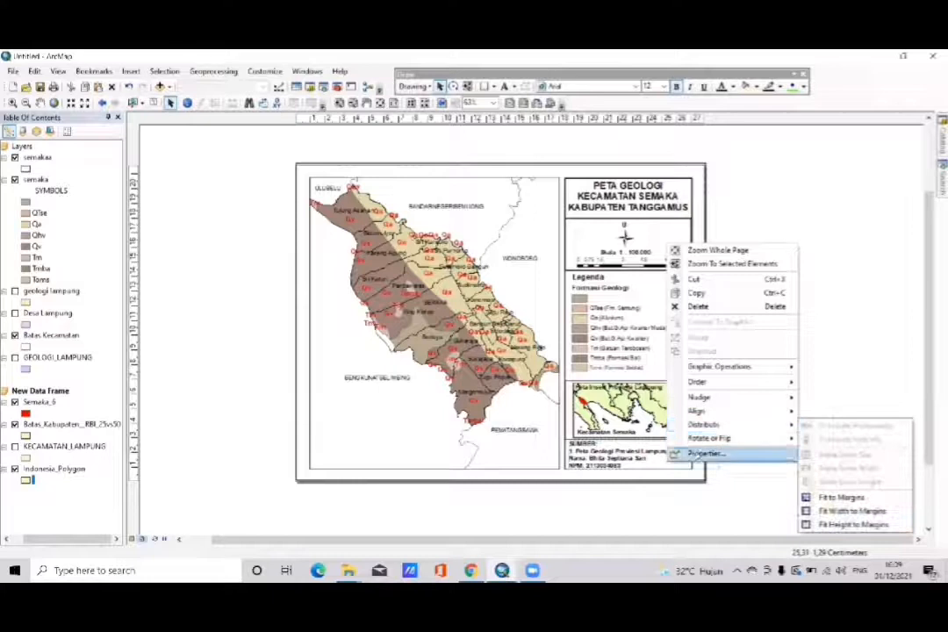
{"action": "left_click", "coordinate": [697, 453]}
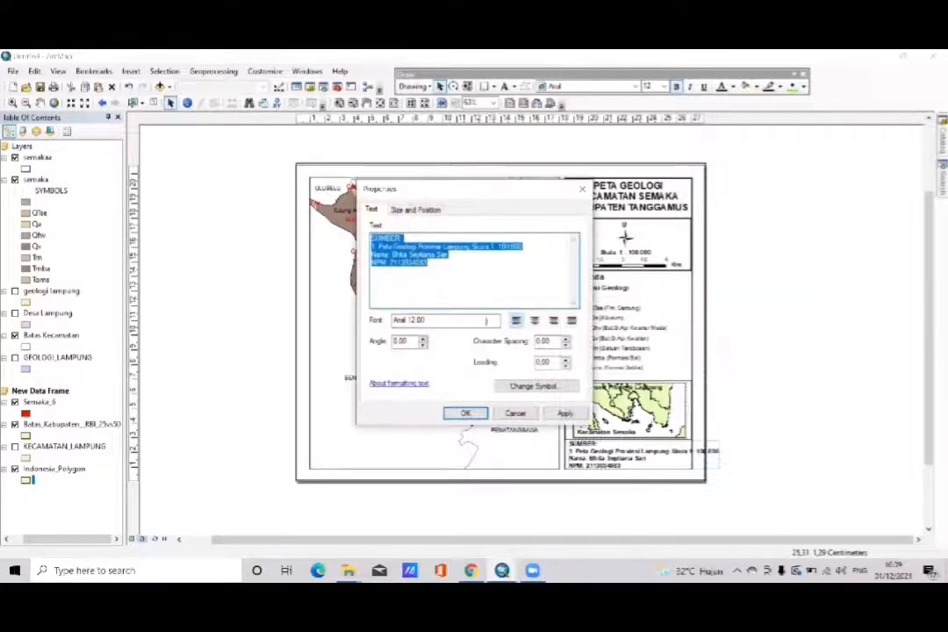
{"action": "left_click", "coordinate": [488, 321]}
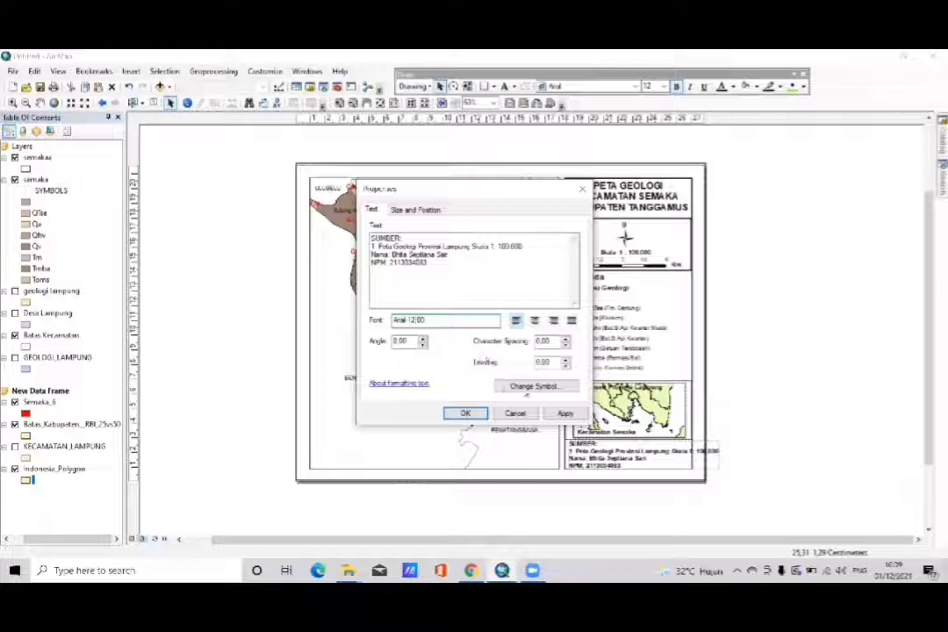
{"action": "left_click", "coordinate": [526, 388]}
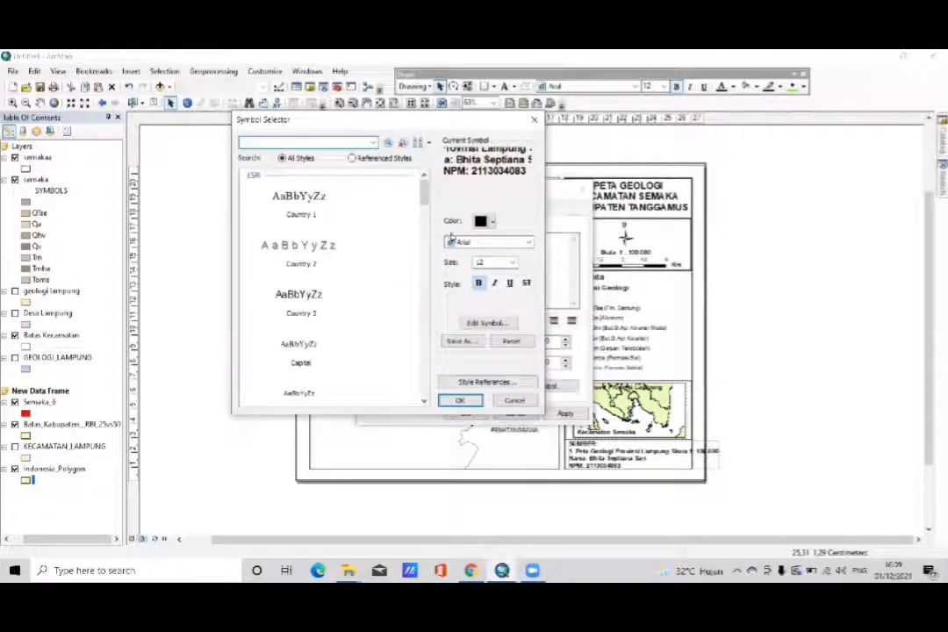
{"action": "left_click", "coordinate": [512, 262]}
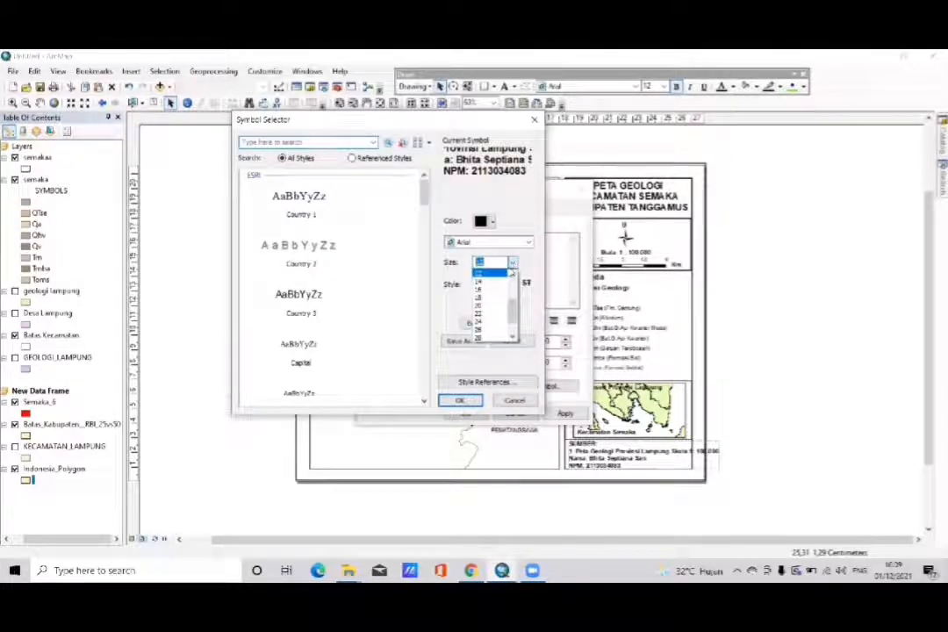
{"action": "left_click", "coordinate": [493, 279]}
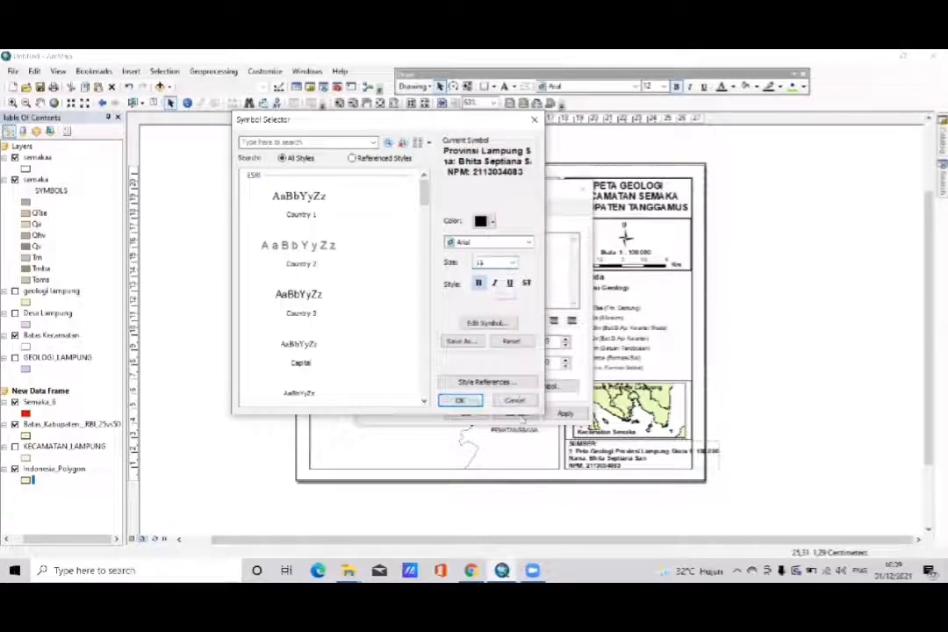
{"action": "left_click", "coordinate": [462, 401]}
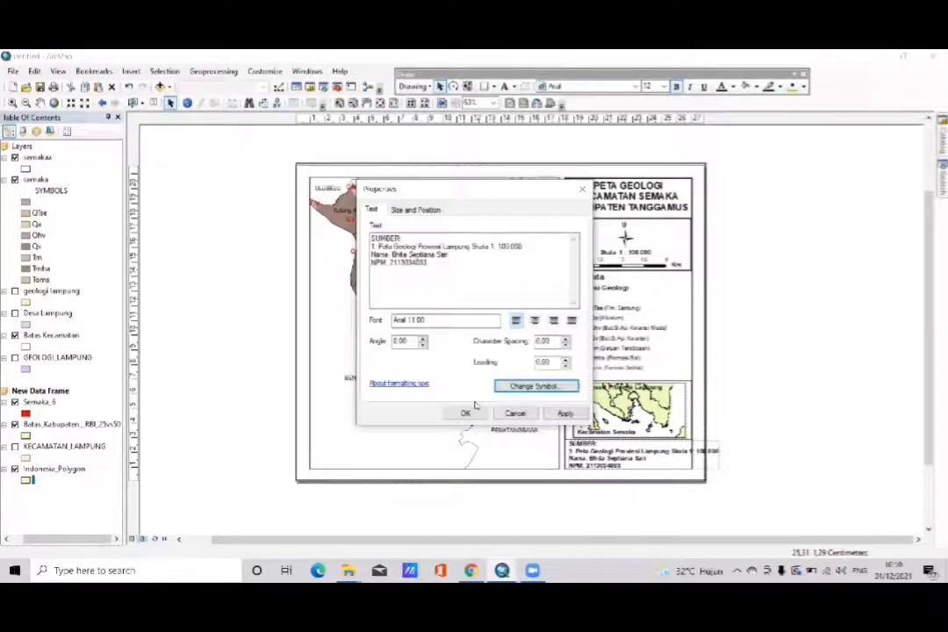
{"action": "left_click", "coordinate": [565, 413]}
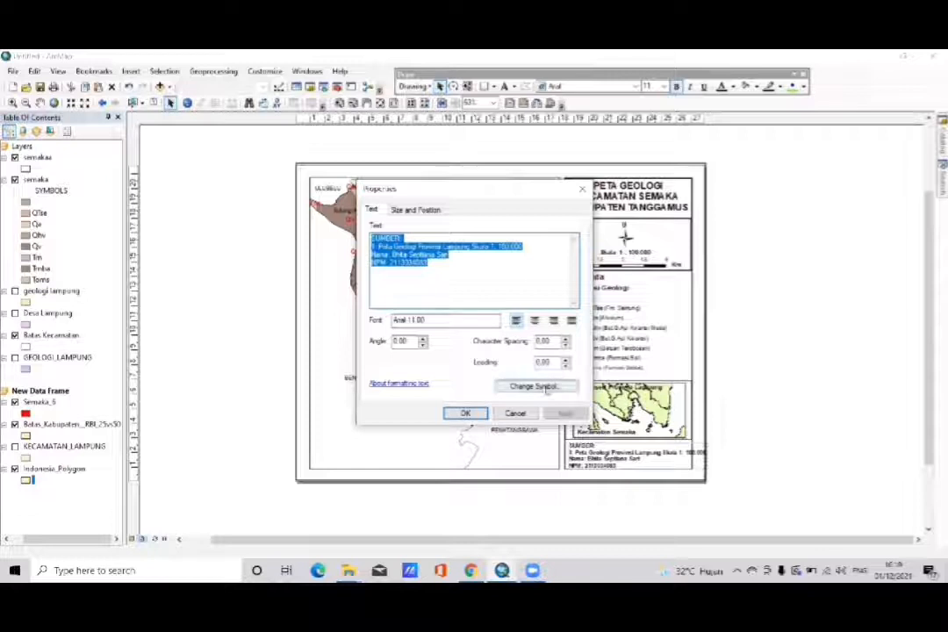
- Reduce the SUMBER credit text's font size to 10 and apply it to the layout
{"action": "left_click", "coordinate": [544, 387]}
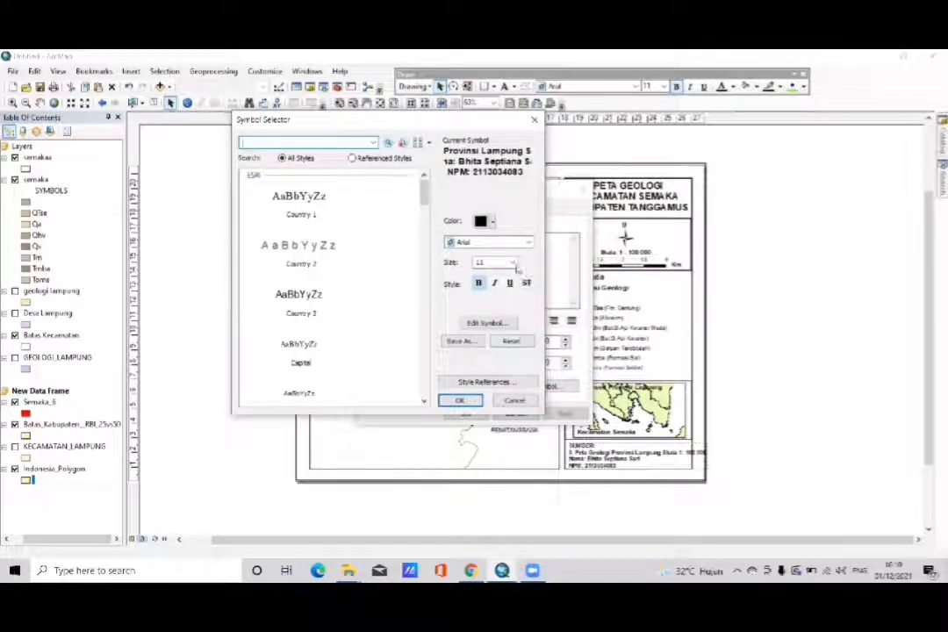
{"action": "left_click", "coordinate": [513, 262]}
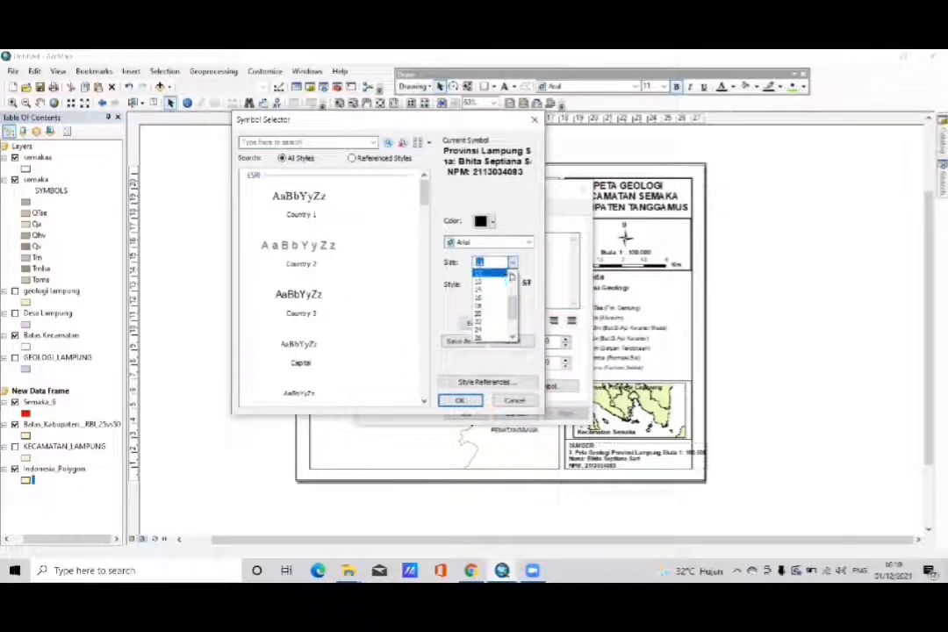
{"action": "left_click", "coordinate": [512, 277]}
{"action": "left_click", "coordinate": [511, 276]}
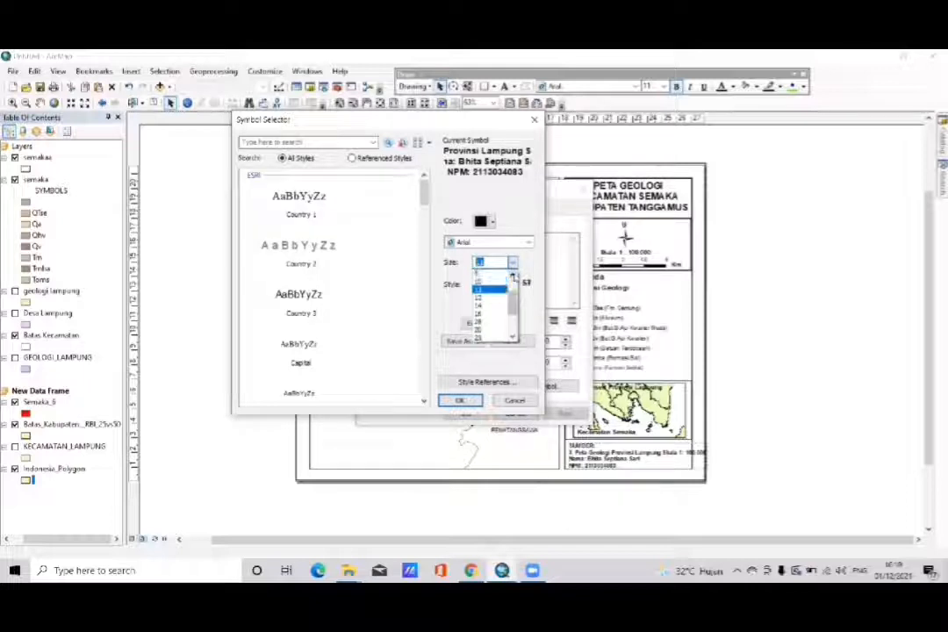
{"action": "left_click", "coordinate": [484, 283]}
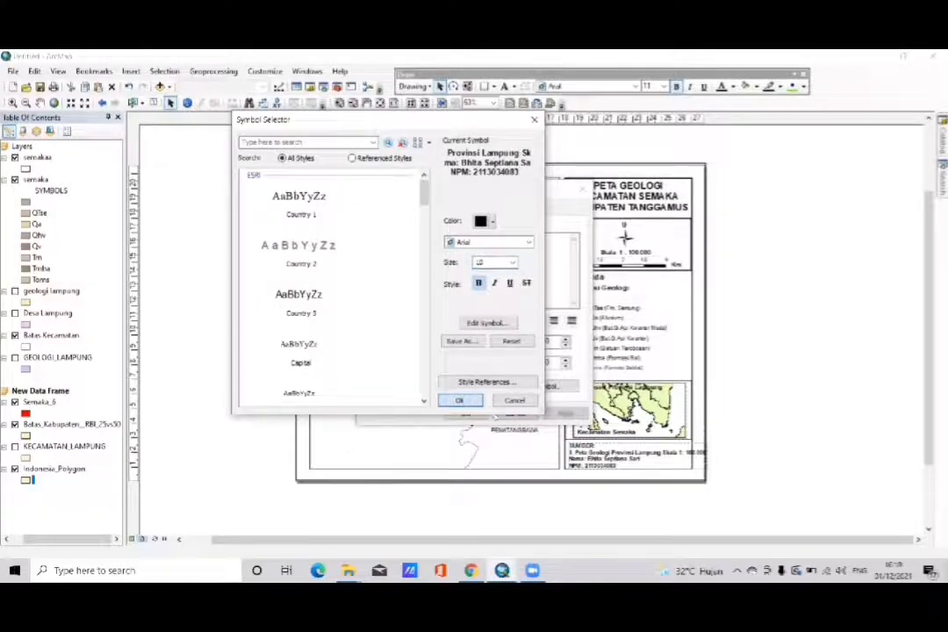
{"action": "left_click", "coordinate": [459, 401]}
{"action": "left_click", "coordinate": [564, 414]}
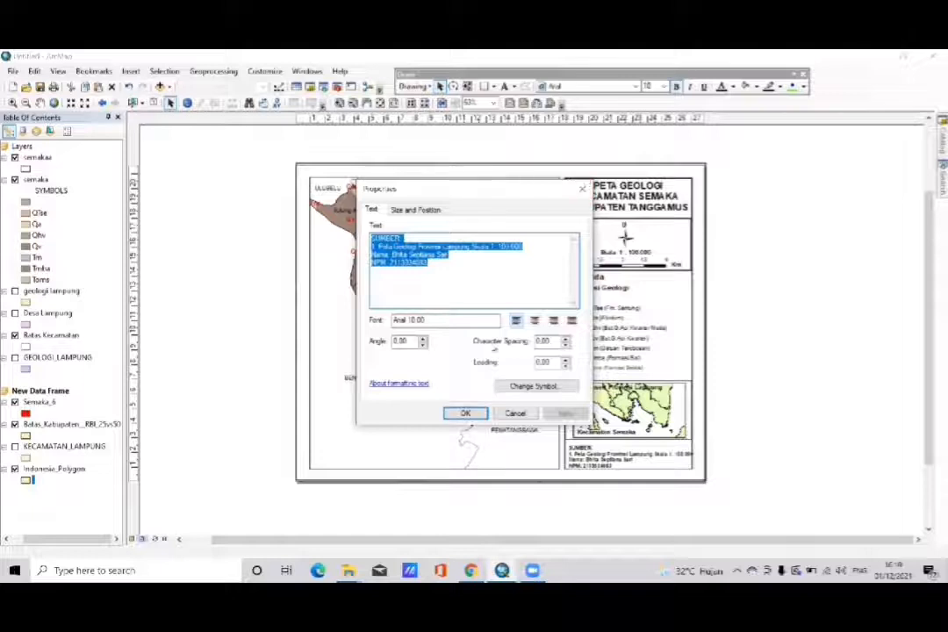
{"action": "left_click", "coordinate": [466, 414]}
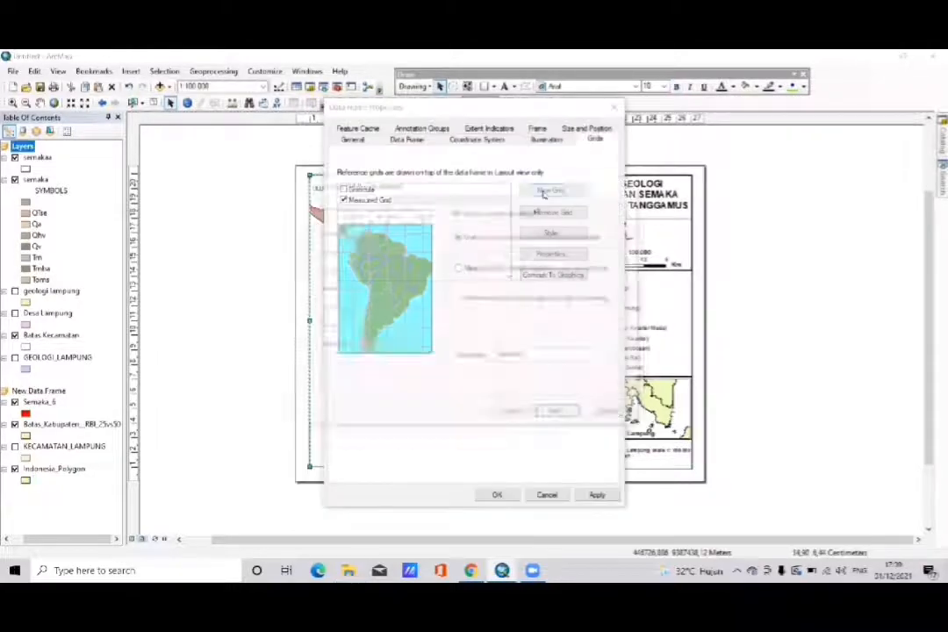
- Start a new Measured Grid for the main map's data frame and stay at its appearance and interval settings
{"action": "left_click", "coordinate": [550, 190]}
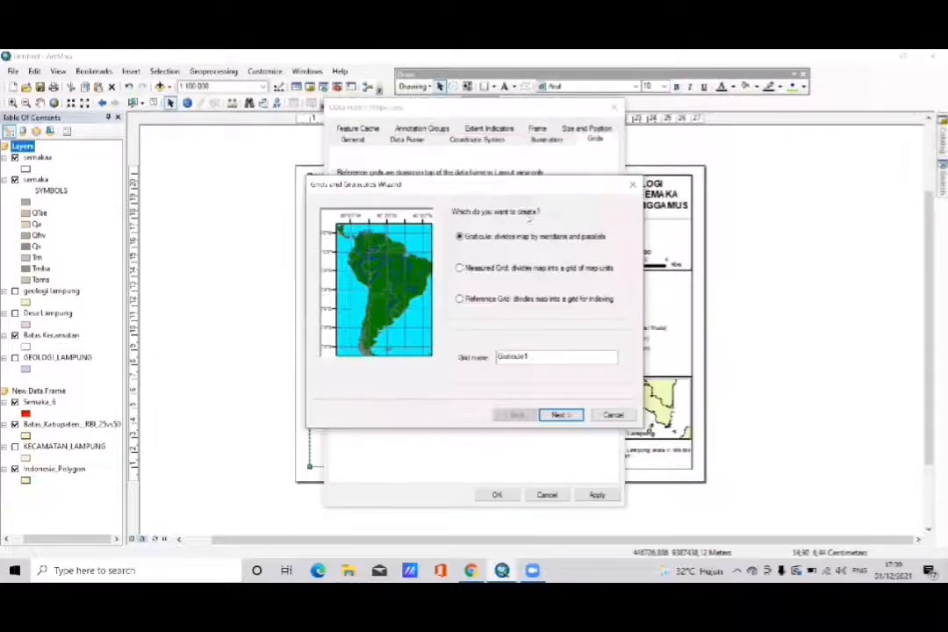
{"action": "left_click", "coordinate": [505, 270]}
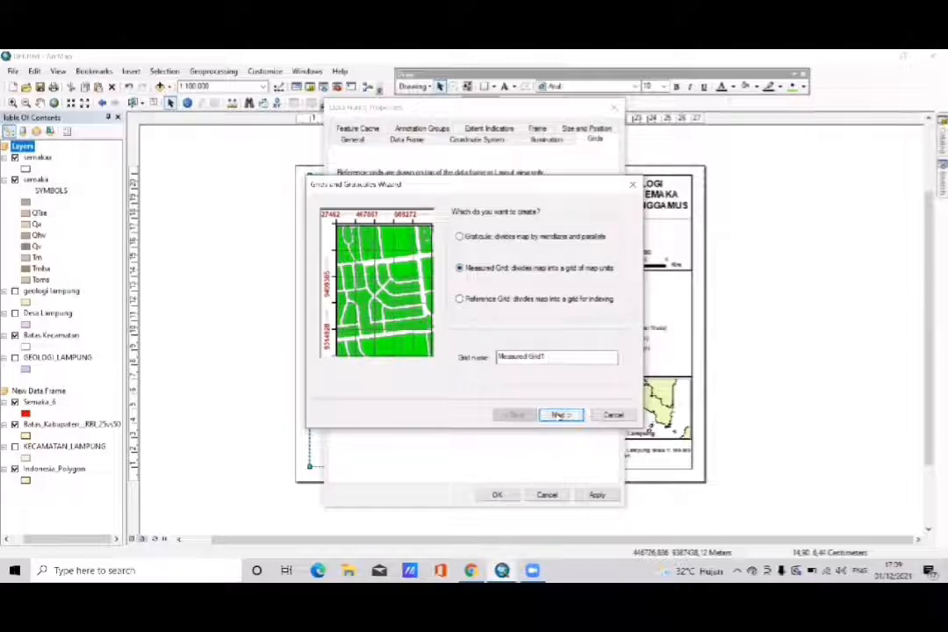
{"action": "left_click", "coordinate": [559, 415]}
{"action": "left_click", "coordinate": [559, 415]}
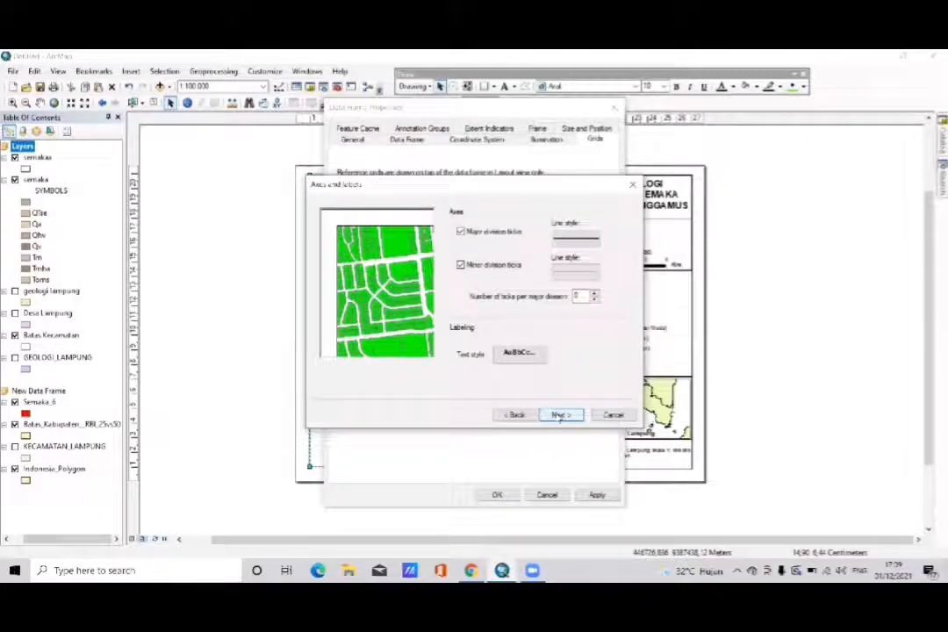
{"action": "left_click", "coordinate": [515, 416]}
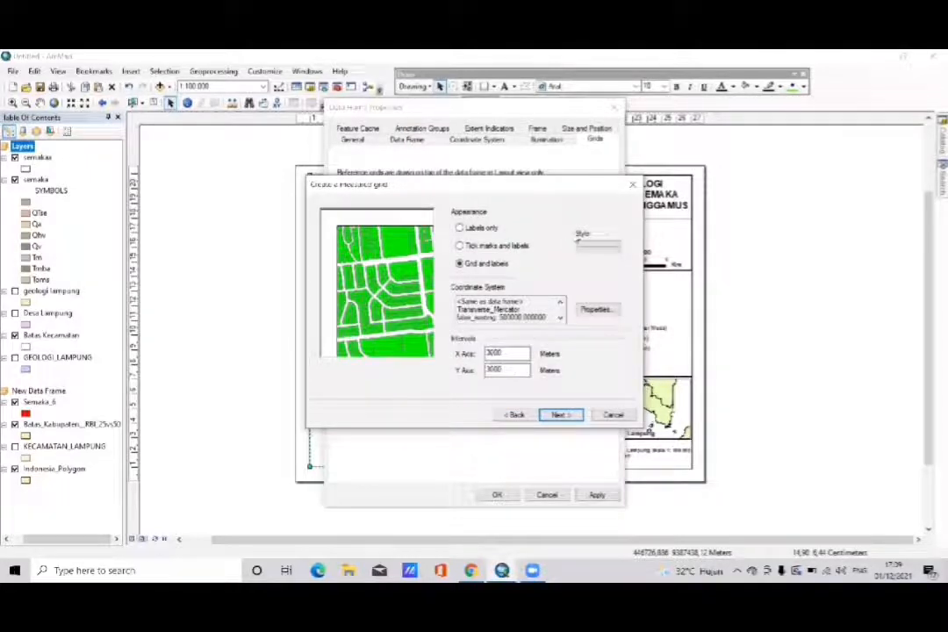
- Set the measured grid's line style to the Arterial Street preset symbol
{"action": "left_click", "coordinate": [587, 246]}
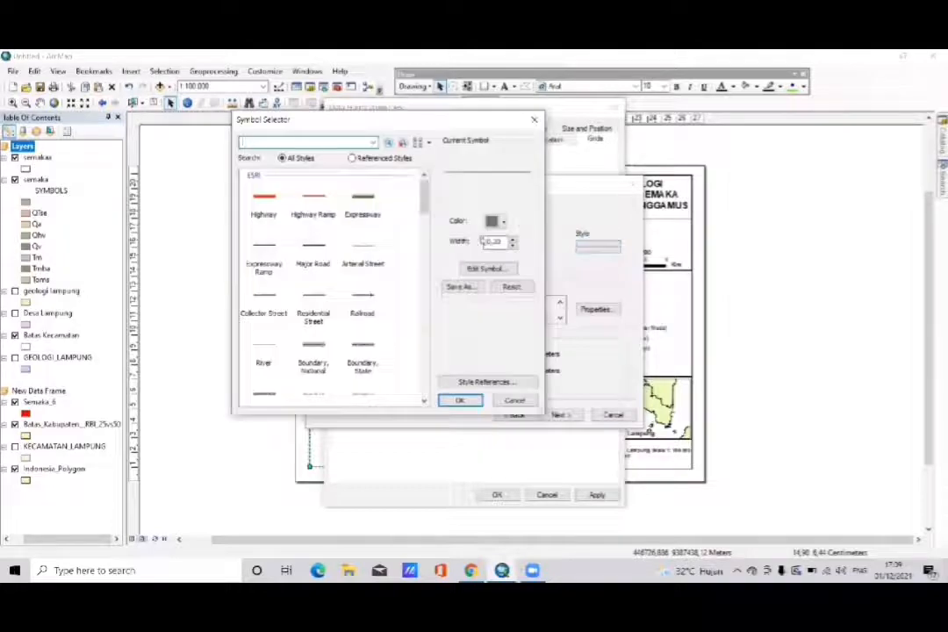
{"action": "scroll", "coordinate": [365, 291], "scroll_direction": "down", "scroll_amount": 5}
{"action": "scroll", "coordinate": [365, 298], "scroll_direction": "down", "scroll_amount": 2}
{"action": "scroll", "coordinate": [366, 297], "scroll_direction": "up", "scroll_amount": 6}
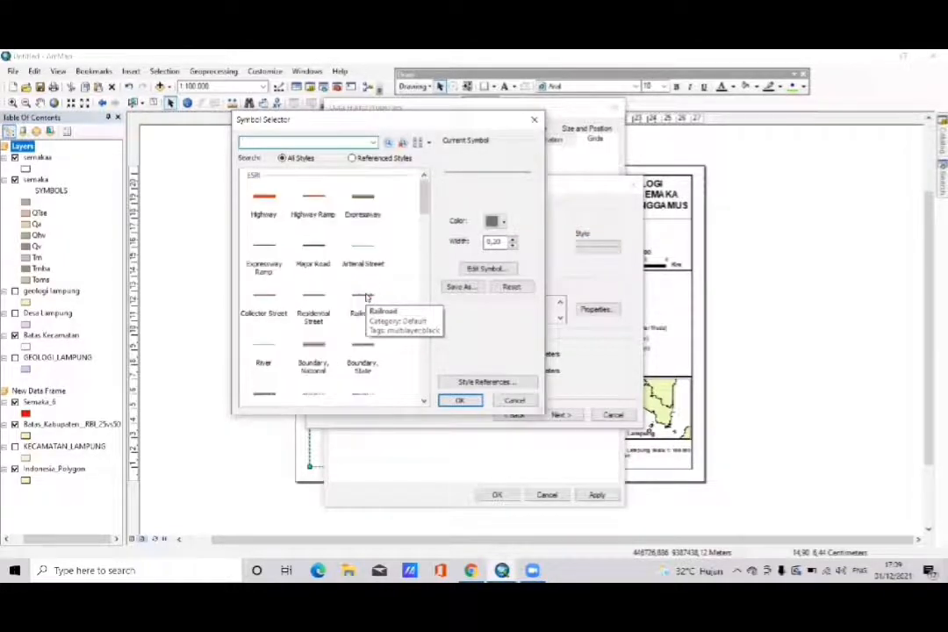
{"action": "left_click", "coordinate": [367, 297]}
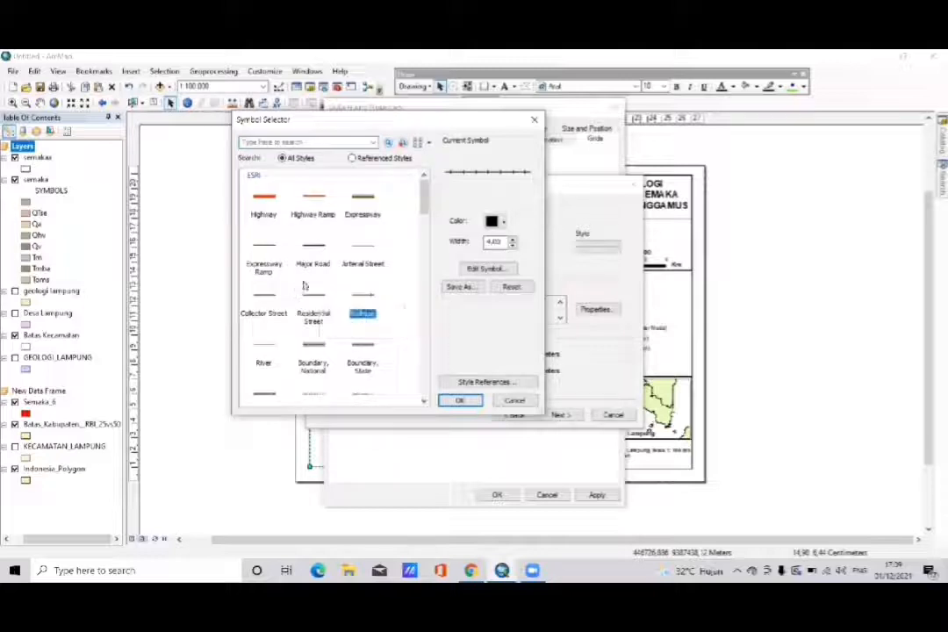
{"action": "left_click", "coordinate": [364, 248]}
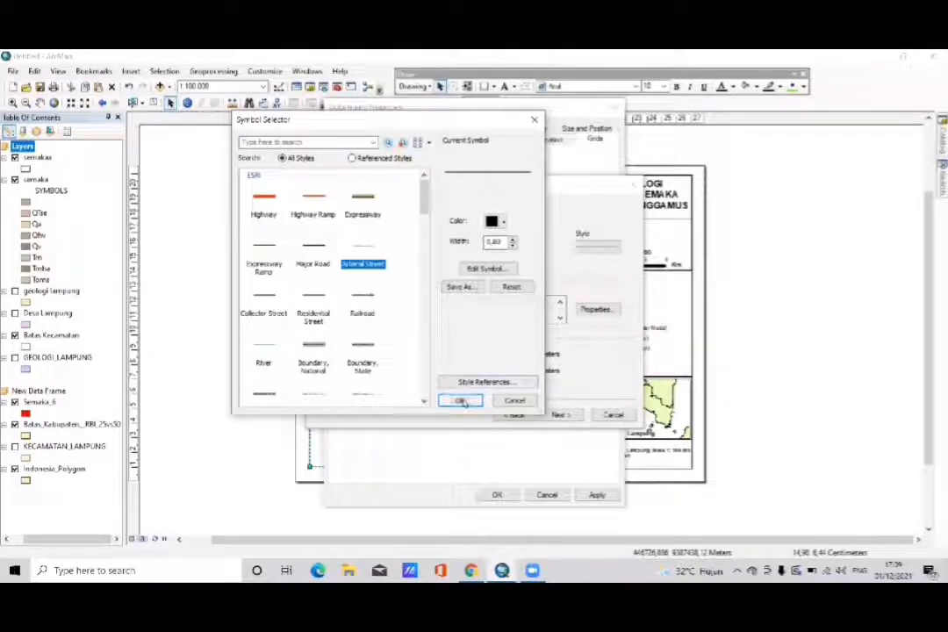
{"action": "left_click", "coordinate": [458, 401]}
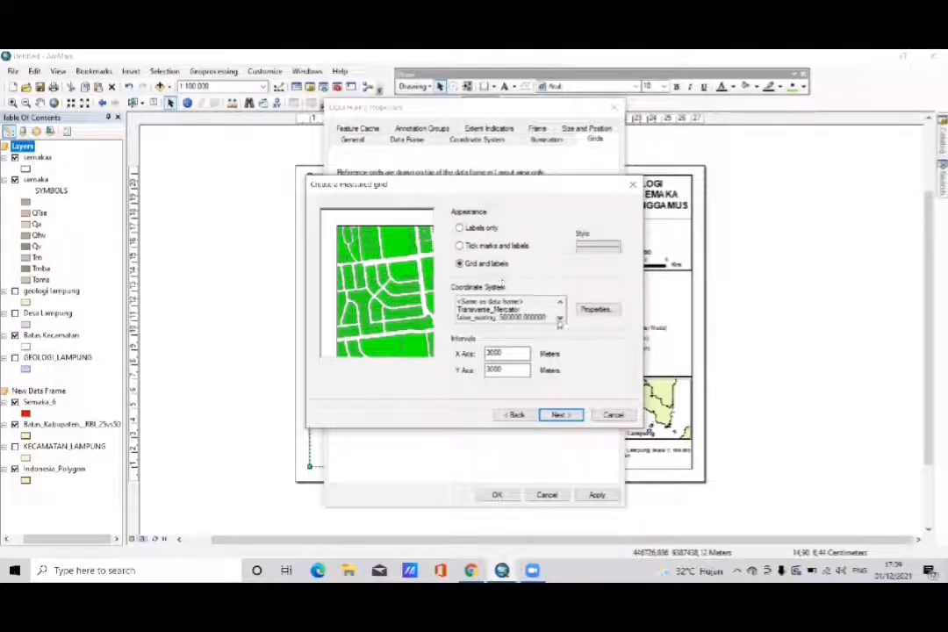
- Review the measured grid's coordinate system parameters and keep UTM_Zone_48_Southern_Hemisphere
{"action": "left_click", "coordinate": [560, 319]}
{"action": "left_click", "coordinate": [559, 319]}
{"action": "left_click", "coordinate": [559, 319]}
{"action": "left_click", "coordinate": [559, 320]}
{"action": "left_click", "coordinate": [558, 319]}
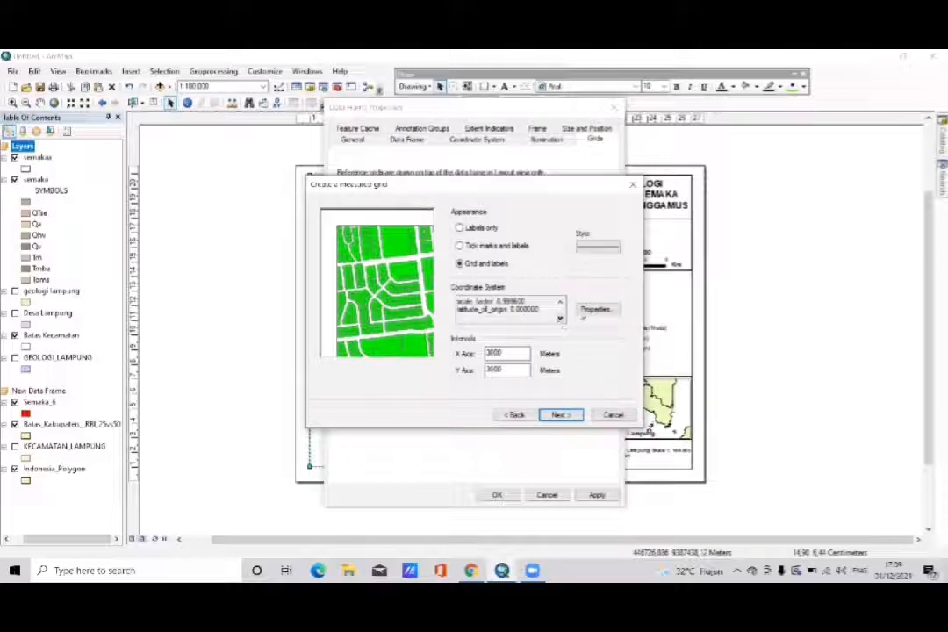
{"action": "left_click", "coordinate": [585, 309]}
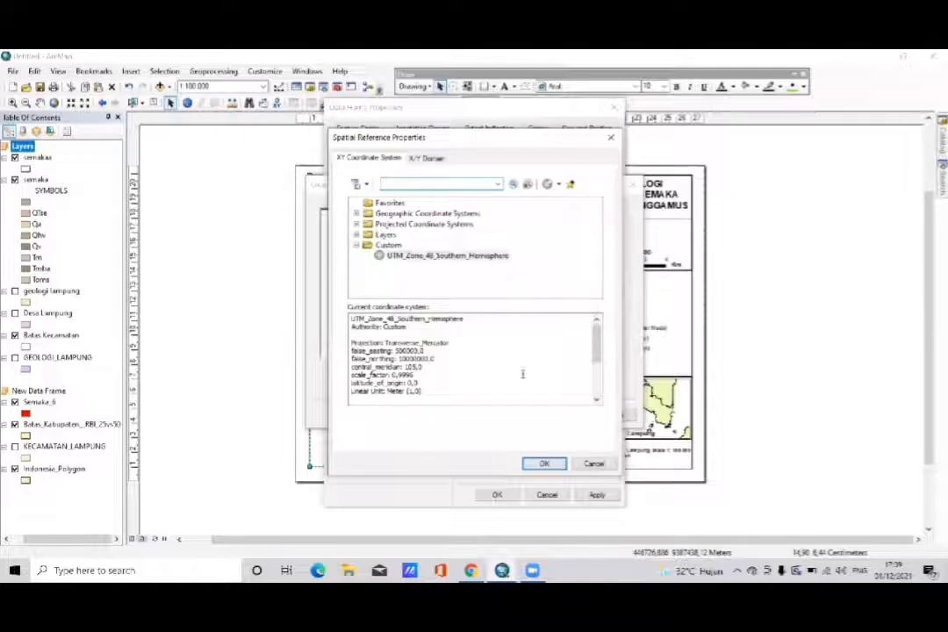
{"action": "left_click", "coordinate": [537, 465]}
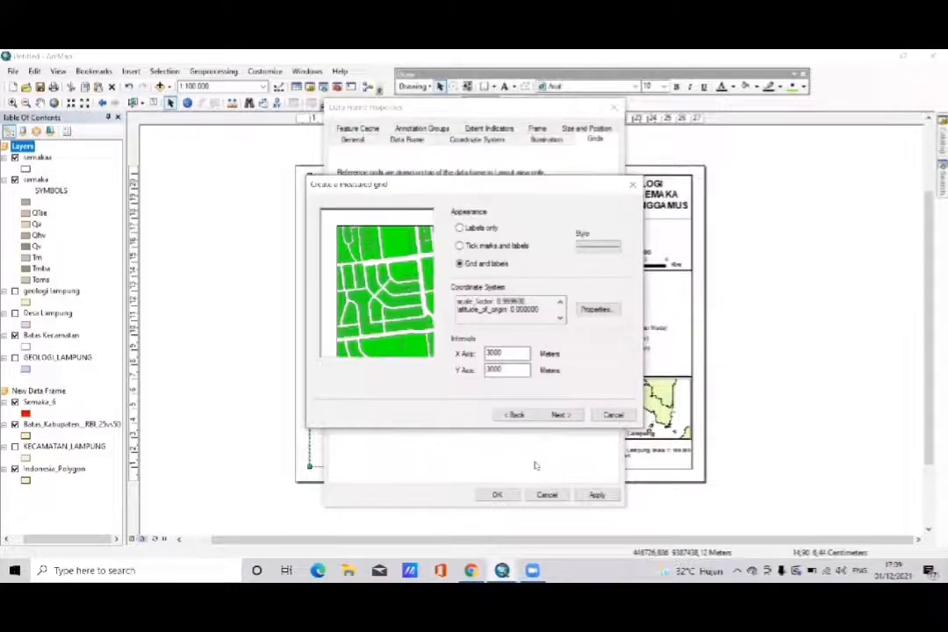
- Keep the 3000 m grid intervals, clear the number of ticks per major division, and add the finished grid to the main map
{"action": "left_click", "coordinate": [514, 353]}
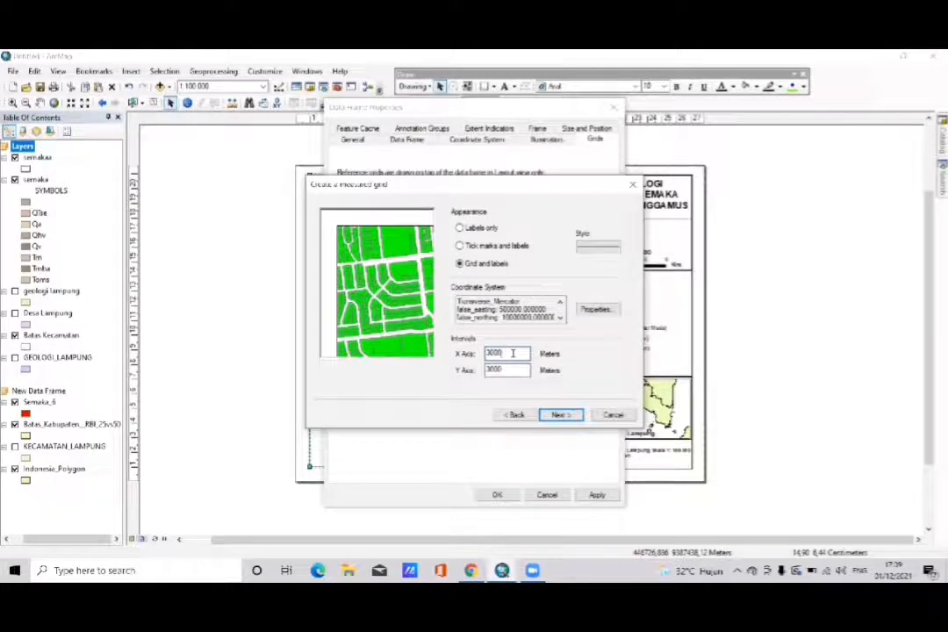
{"action": "left_click", "coordinate": [563, 414]}
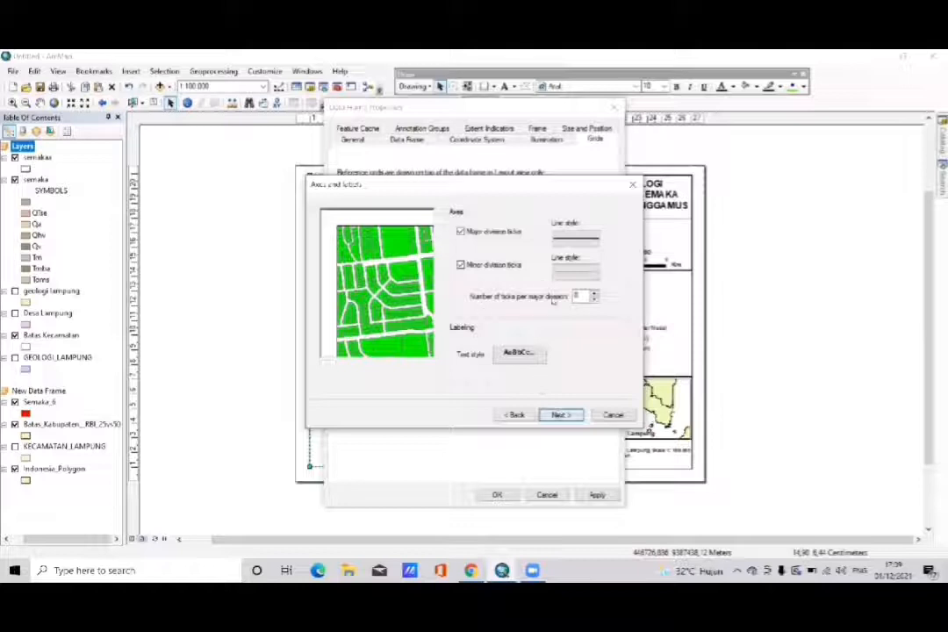
{"action": "left_click", "coordinate": [581, 296]}
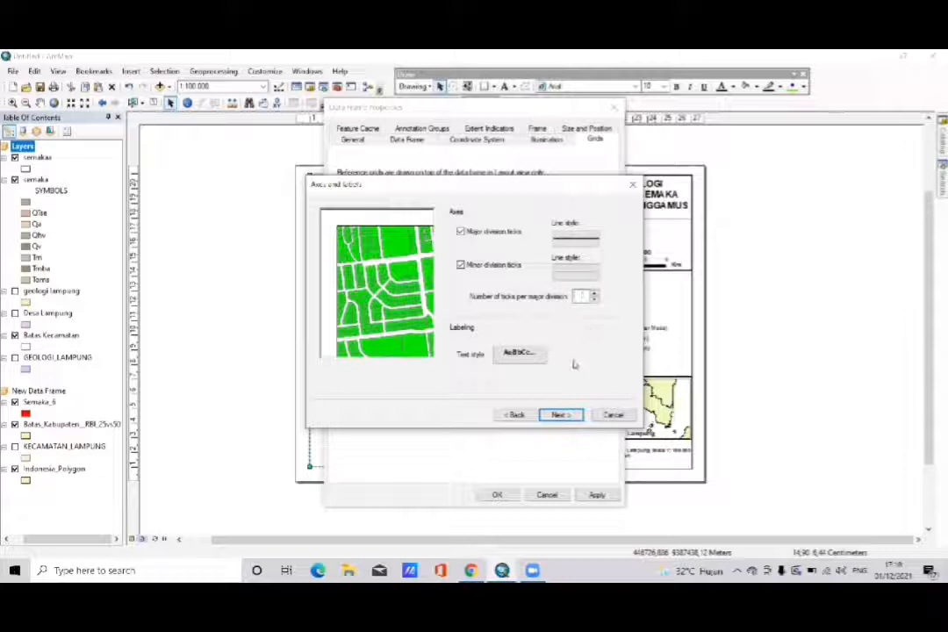
{"action": "left_click", "coordinate": [556, 414]}
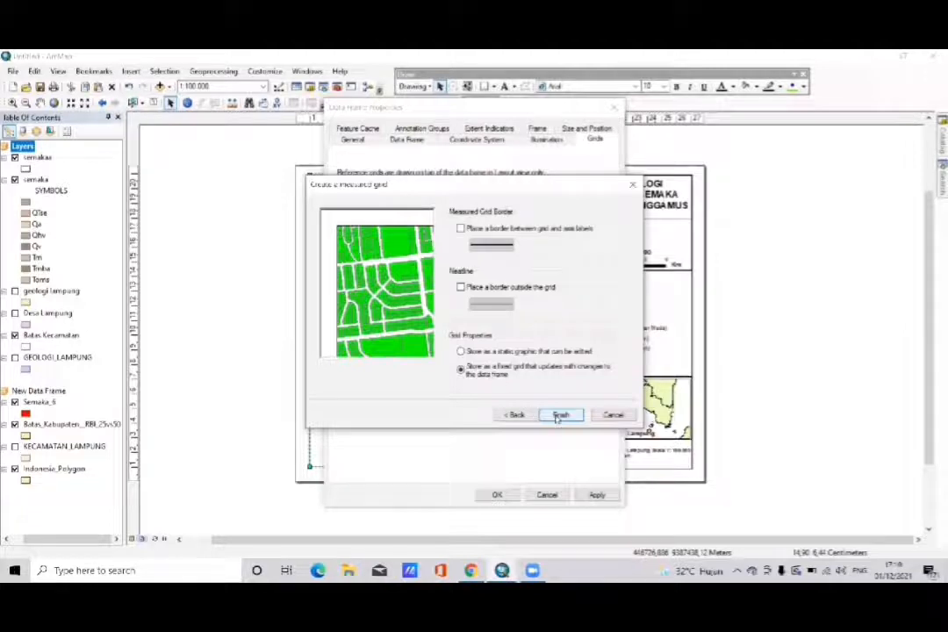
{"action": "left_click", "coordinate": [560, 416]}
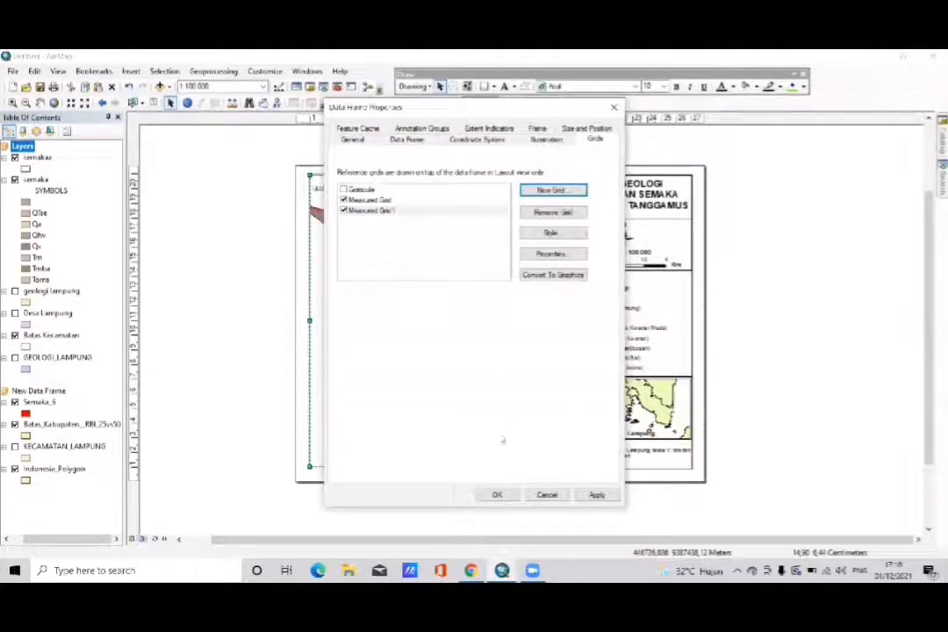
{"action": "left_click", "coordinate": [497, 495]}
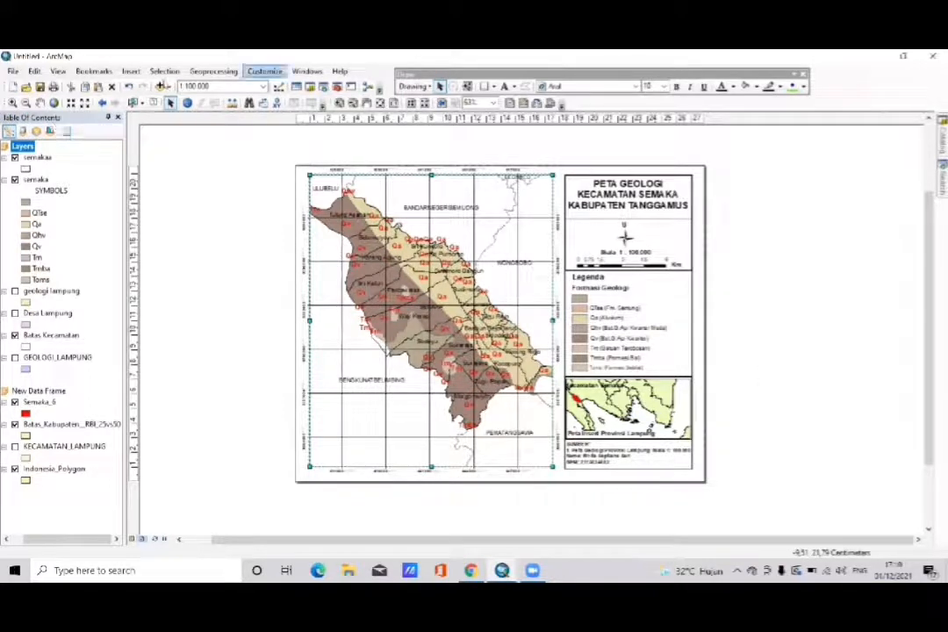
- Save the map as an ArcMap Document named "Peta Geologi Kecamatan Semaka" in the Camera Roll folder
{"action": "left_click", "coordinate": [13, 71]}
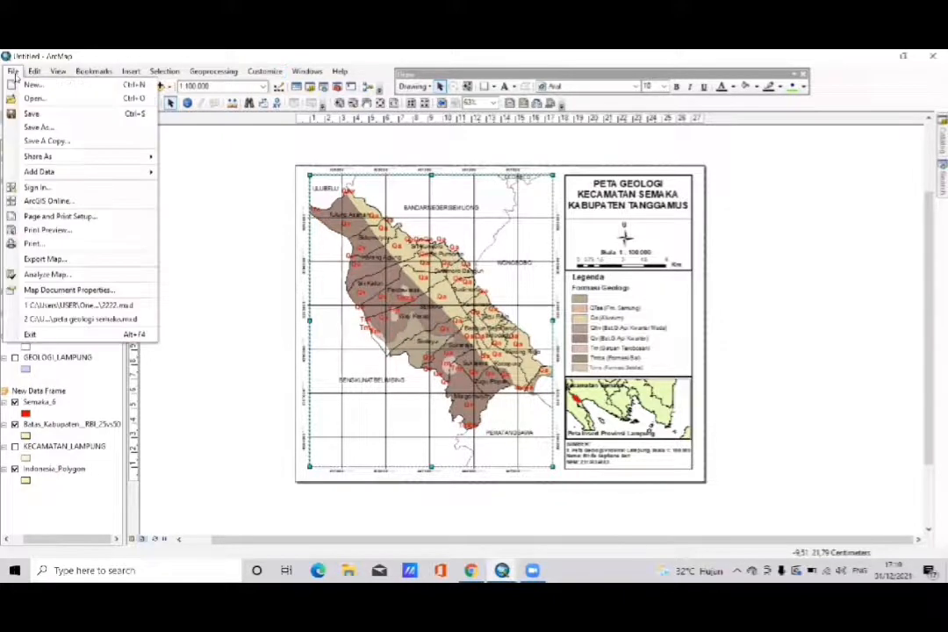
{"action": "left_click", "coordinate": [37, 127]}
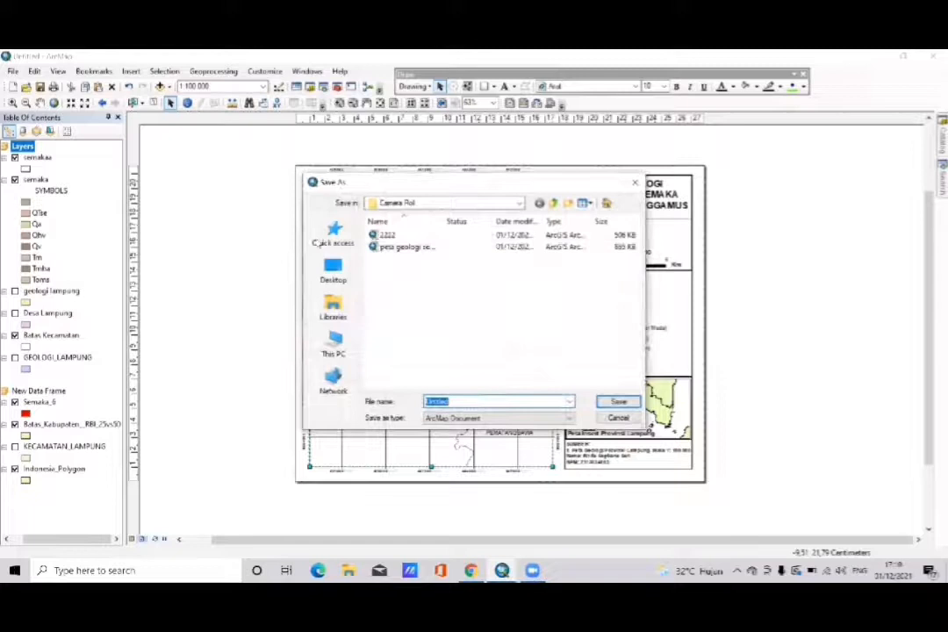
{"action": "key", "text": "BackSpace"}
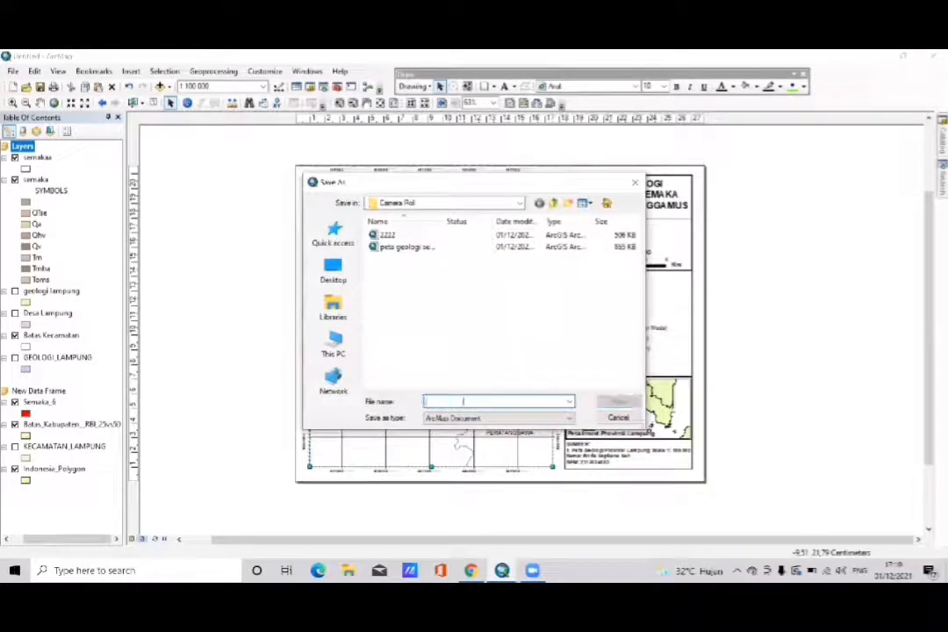
{"action": "type", "text": "p"}
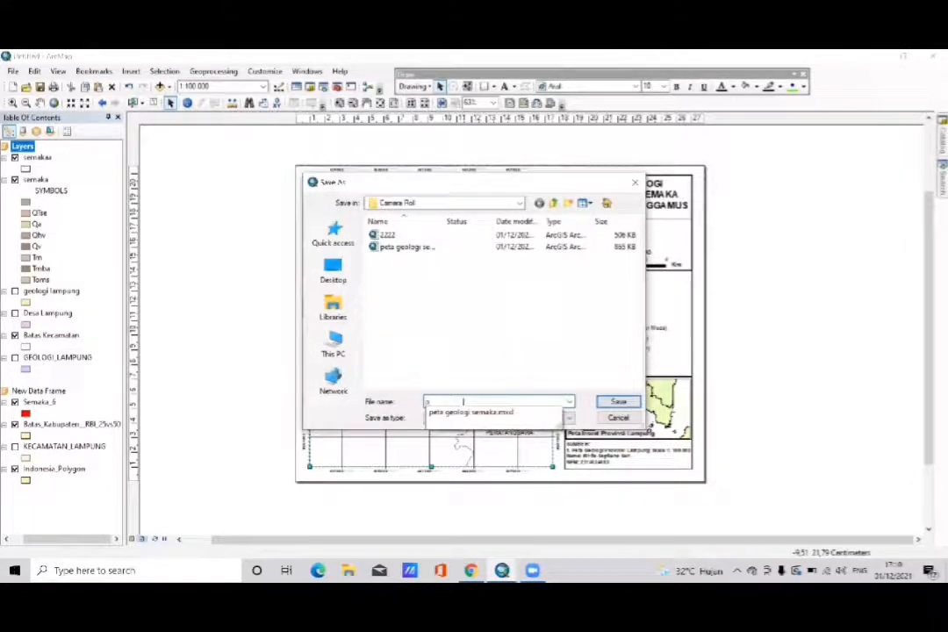
{"action": "key", "text": "BackSpace"}
{"action": "type", "text": "Peta Geologi4"}
{"action": "type", "text": "ecamatan Semaka"}
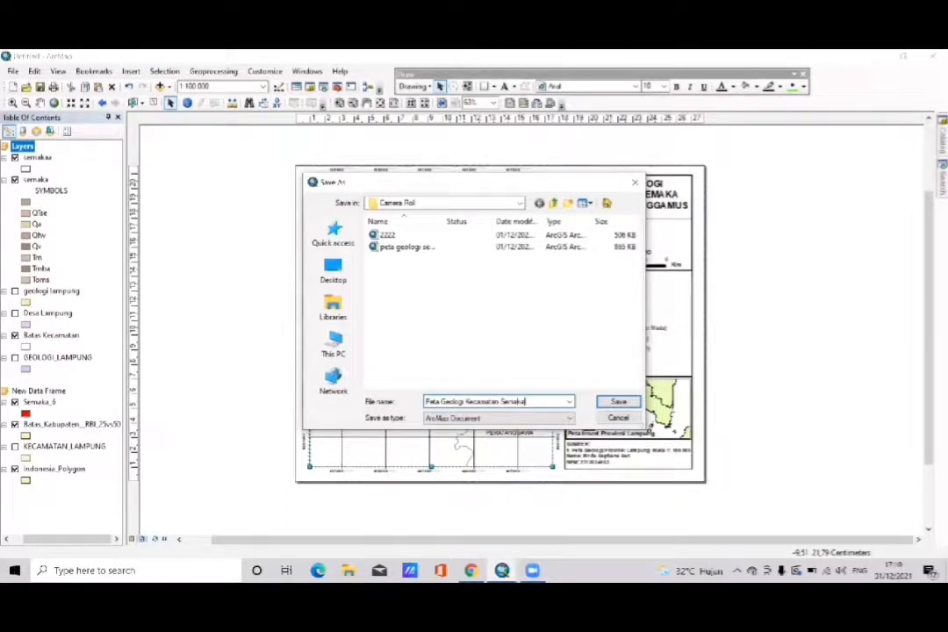
{"action": "key", "text": "Tab"}
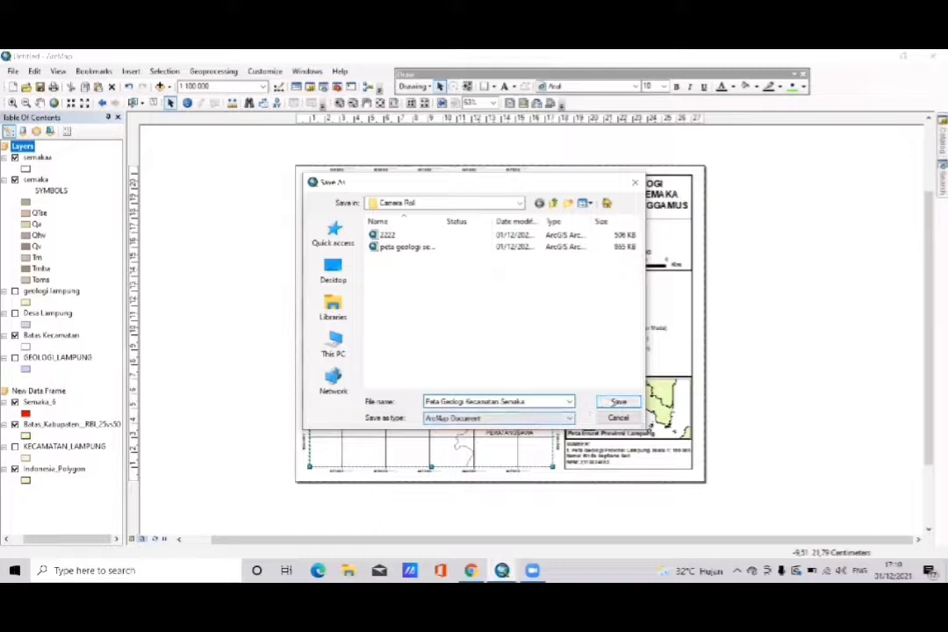
{"action": "key", "text": "Return"}
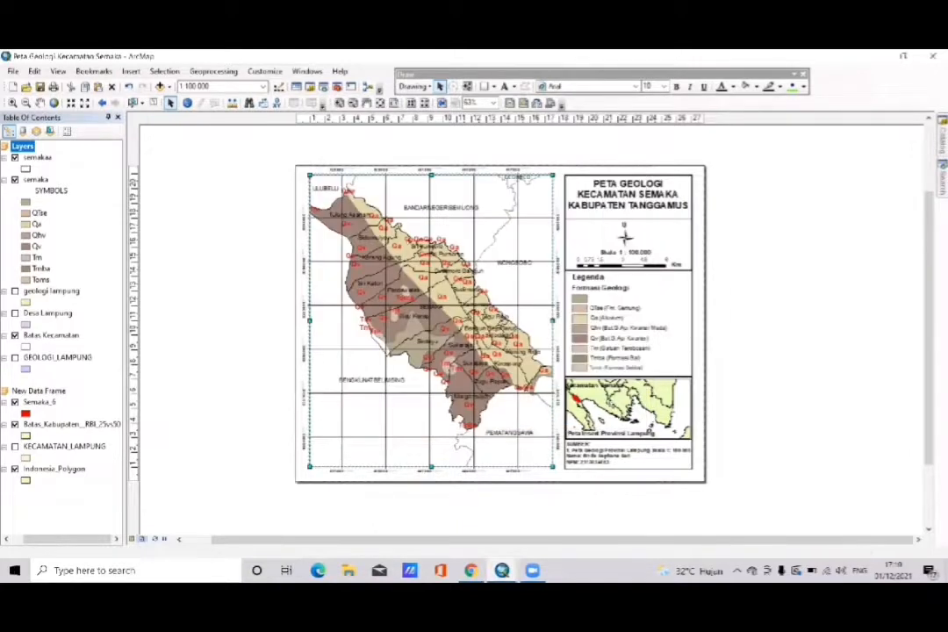